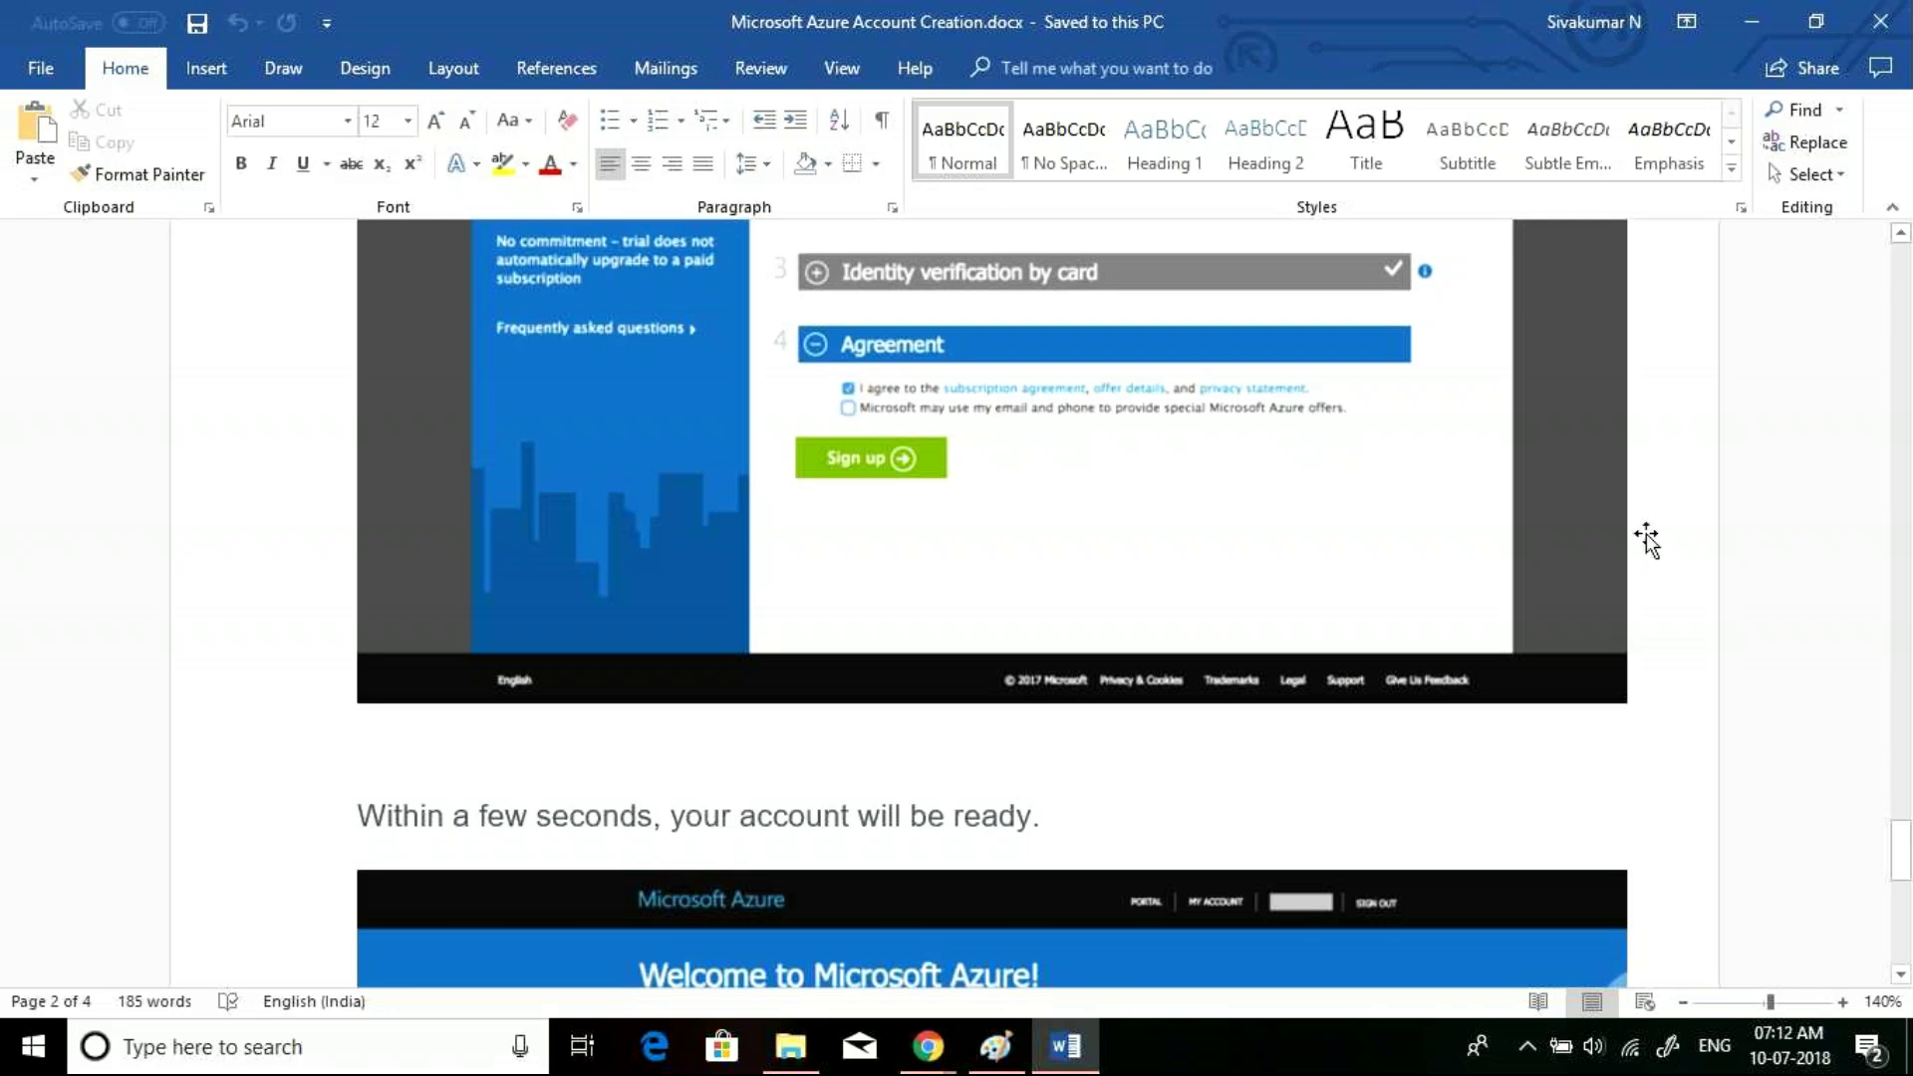
Switch from the Word guide to Chrome, open portal.azure.com in a new tab and sign in with the listed Gmail account
left_click_drag(1906, 855, 1905, 910)
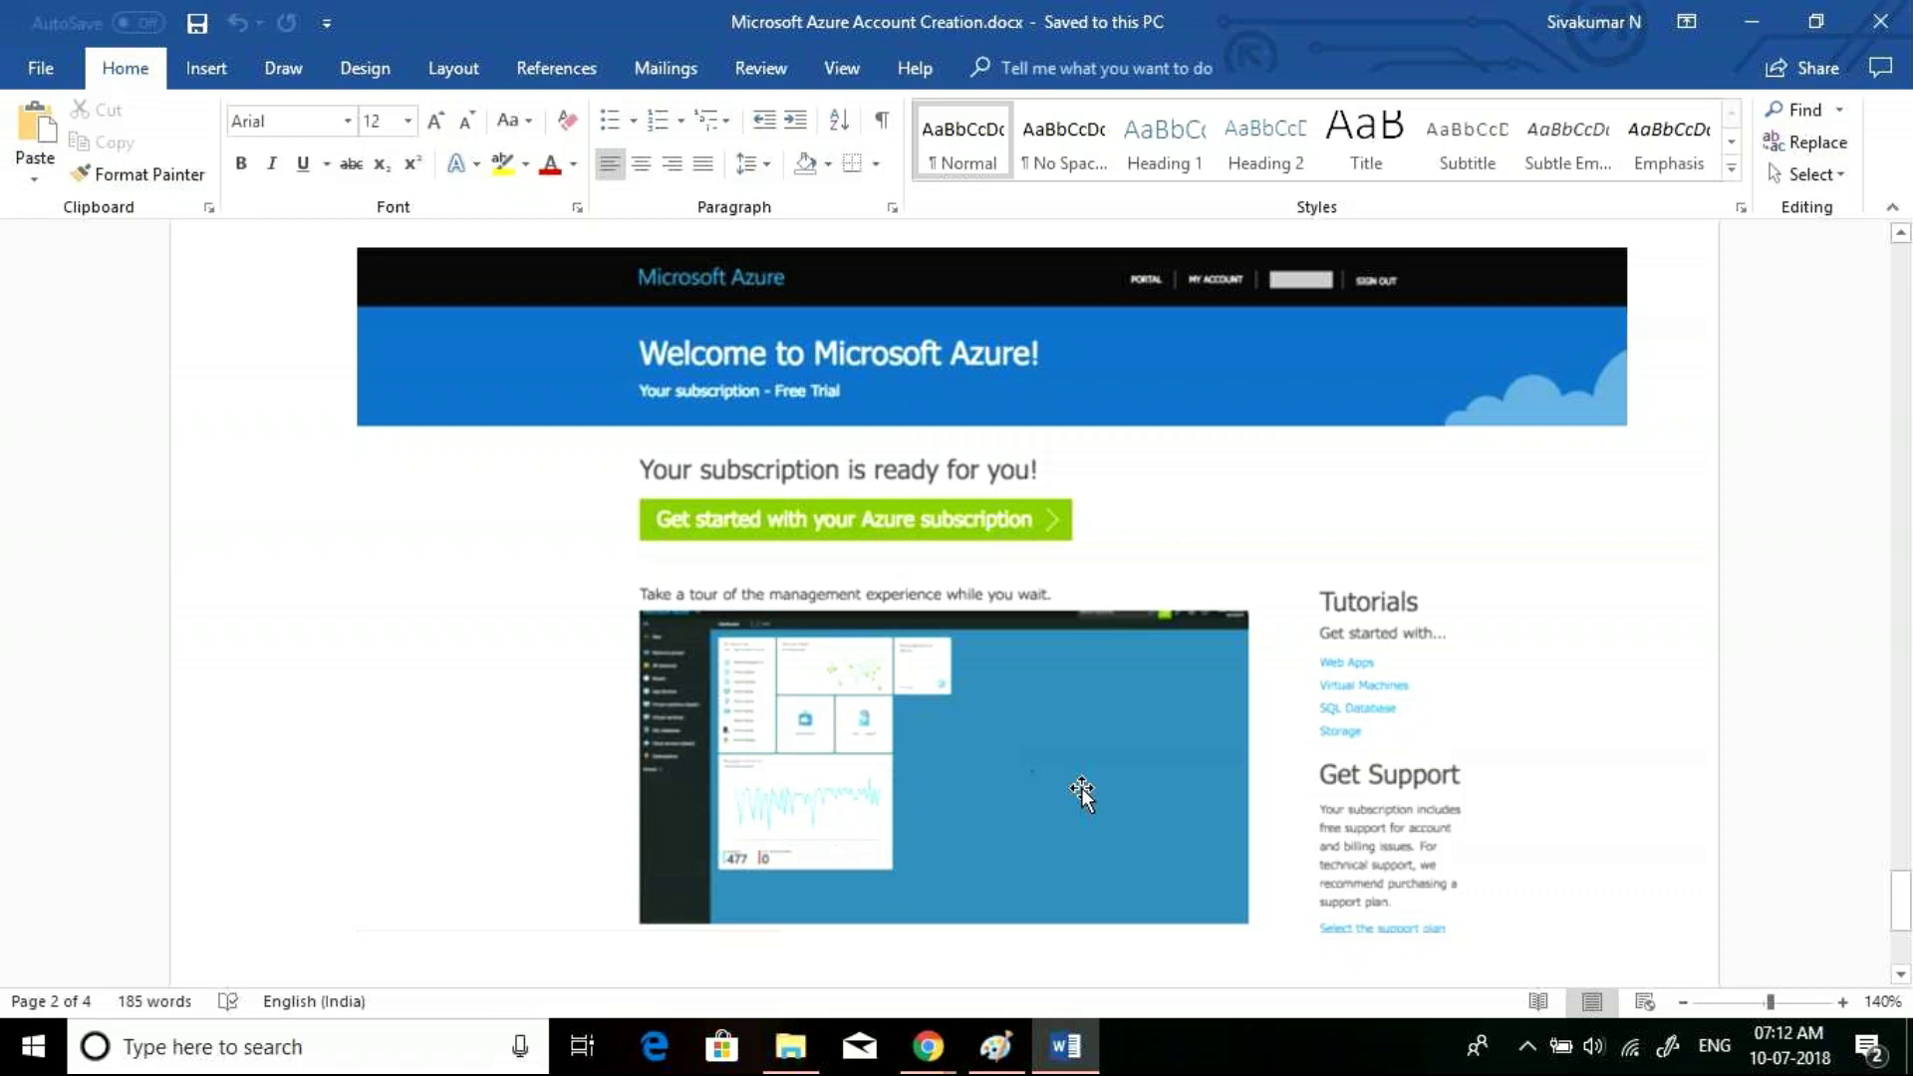
scroll(832, 691, "down", 4)
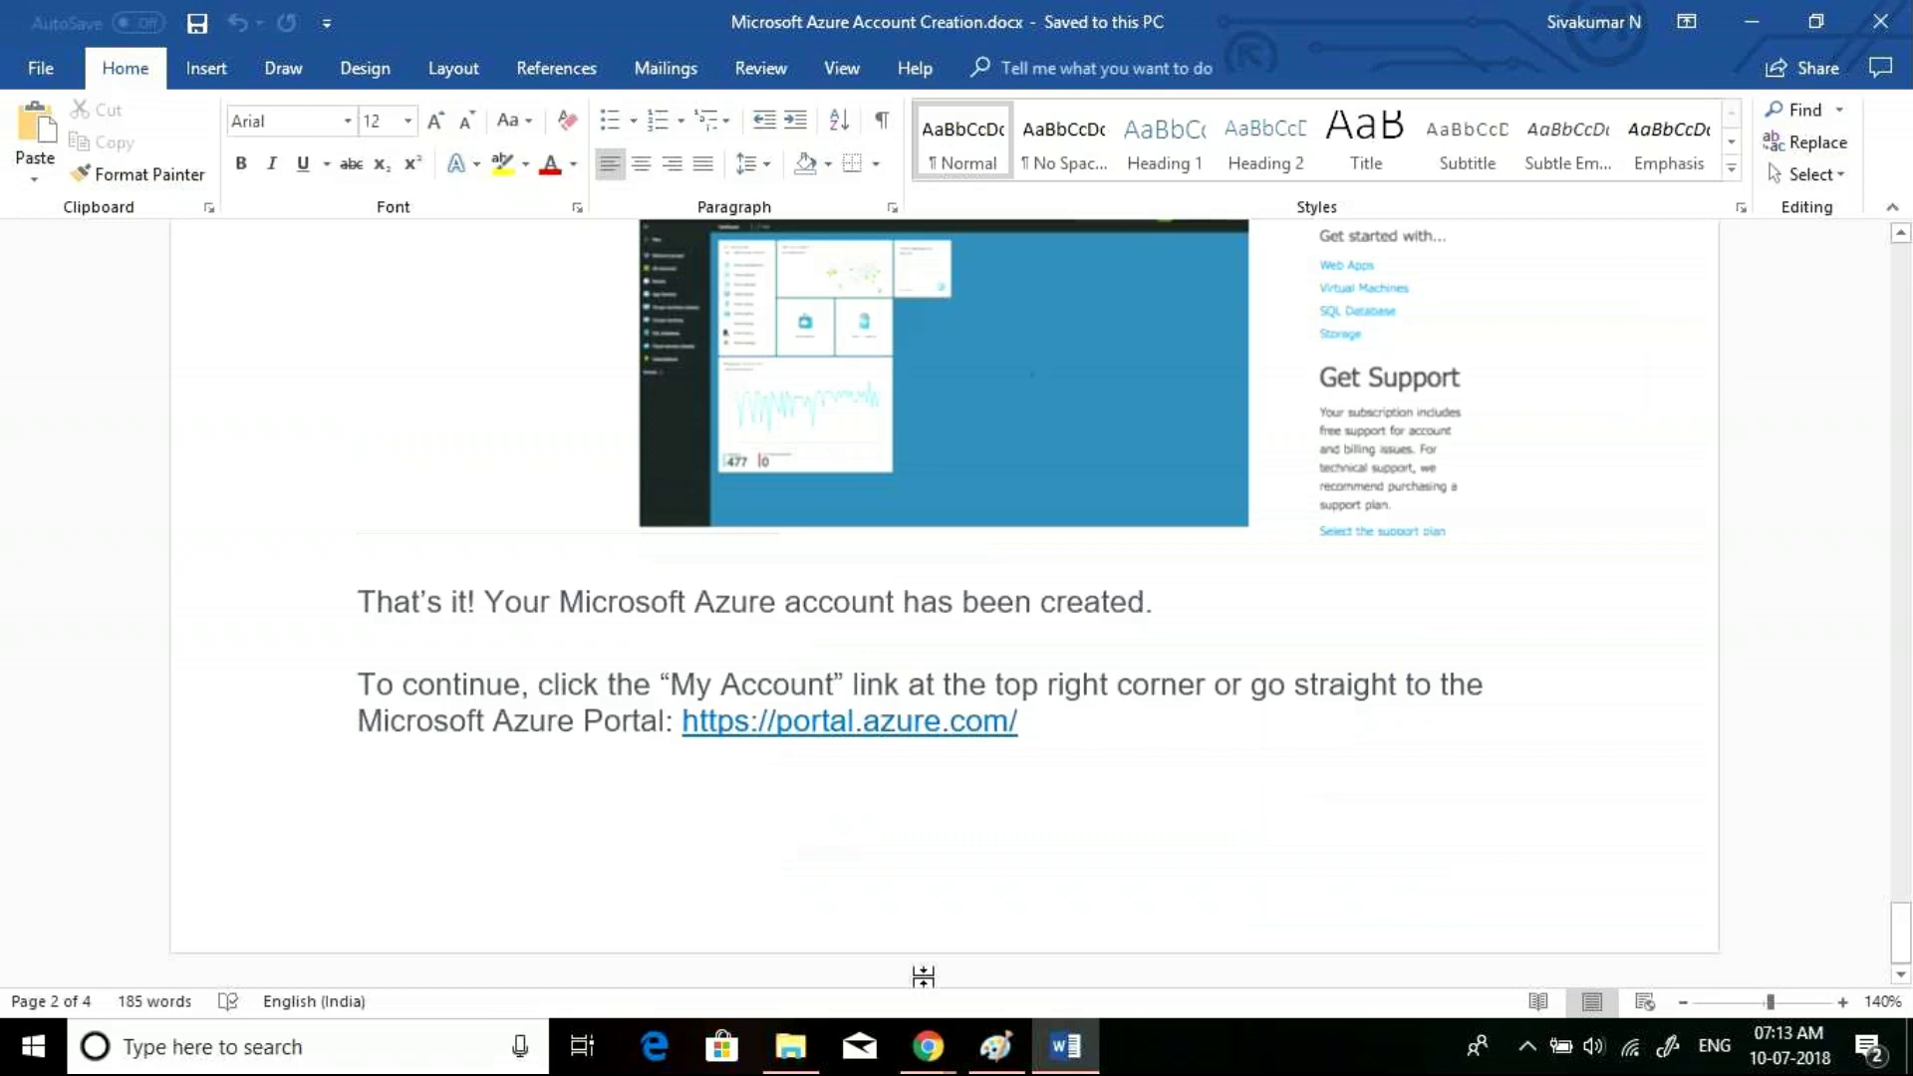
left_click(938, 1067)
left_click(790, 943)
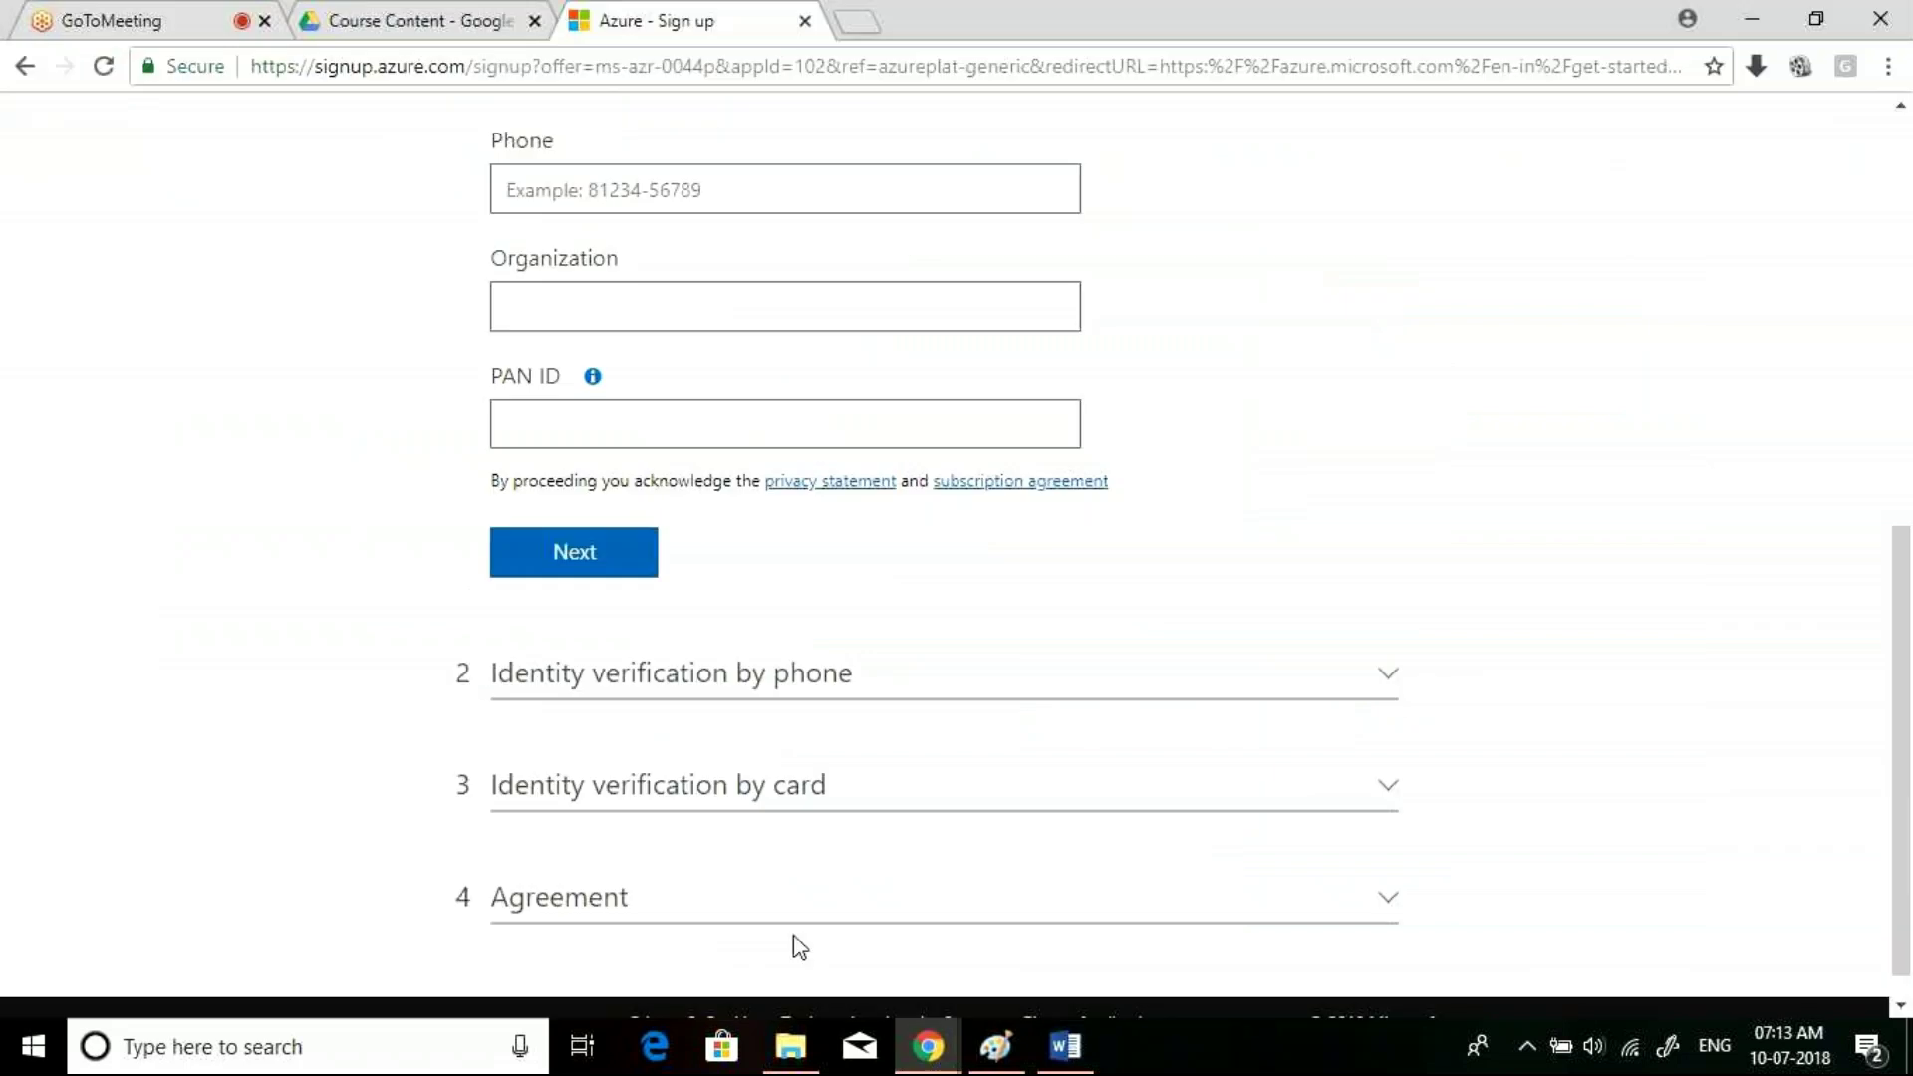
left_click(857, 22)
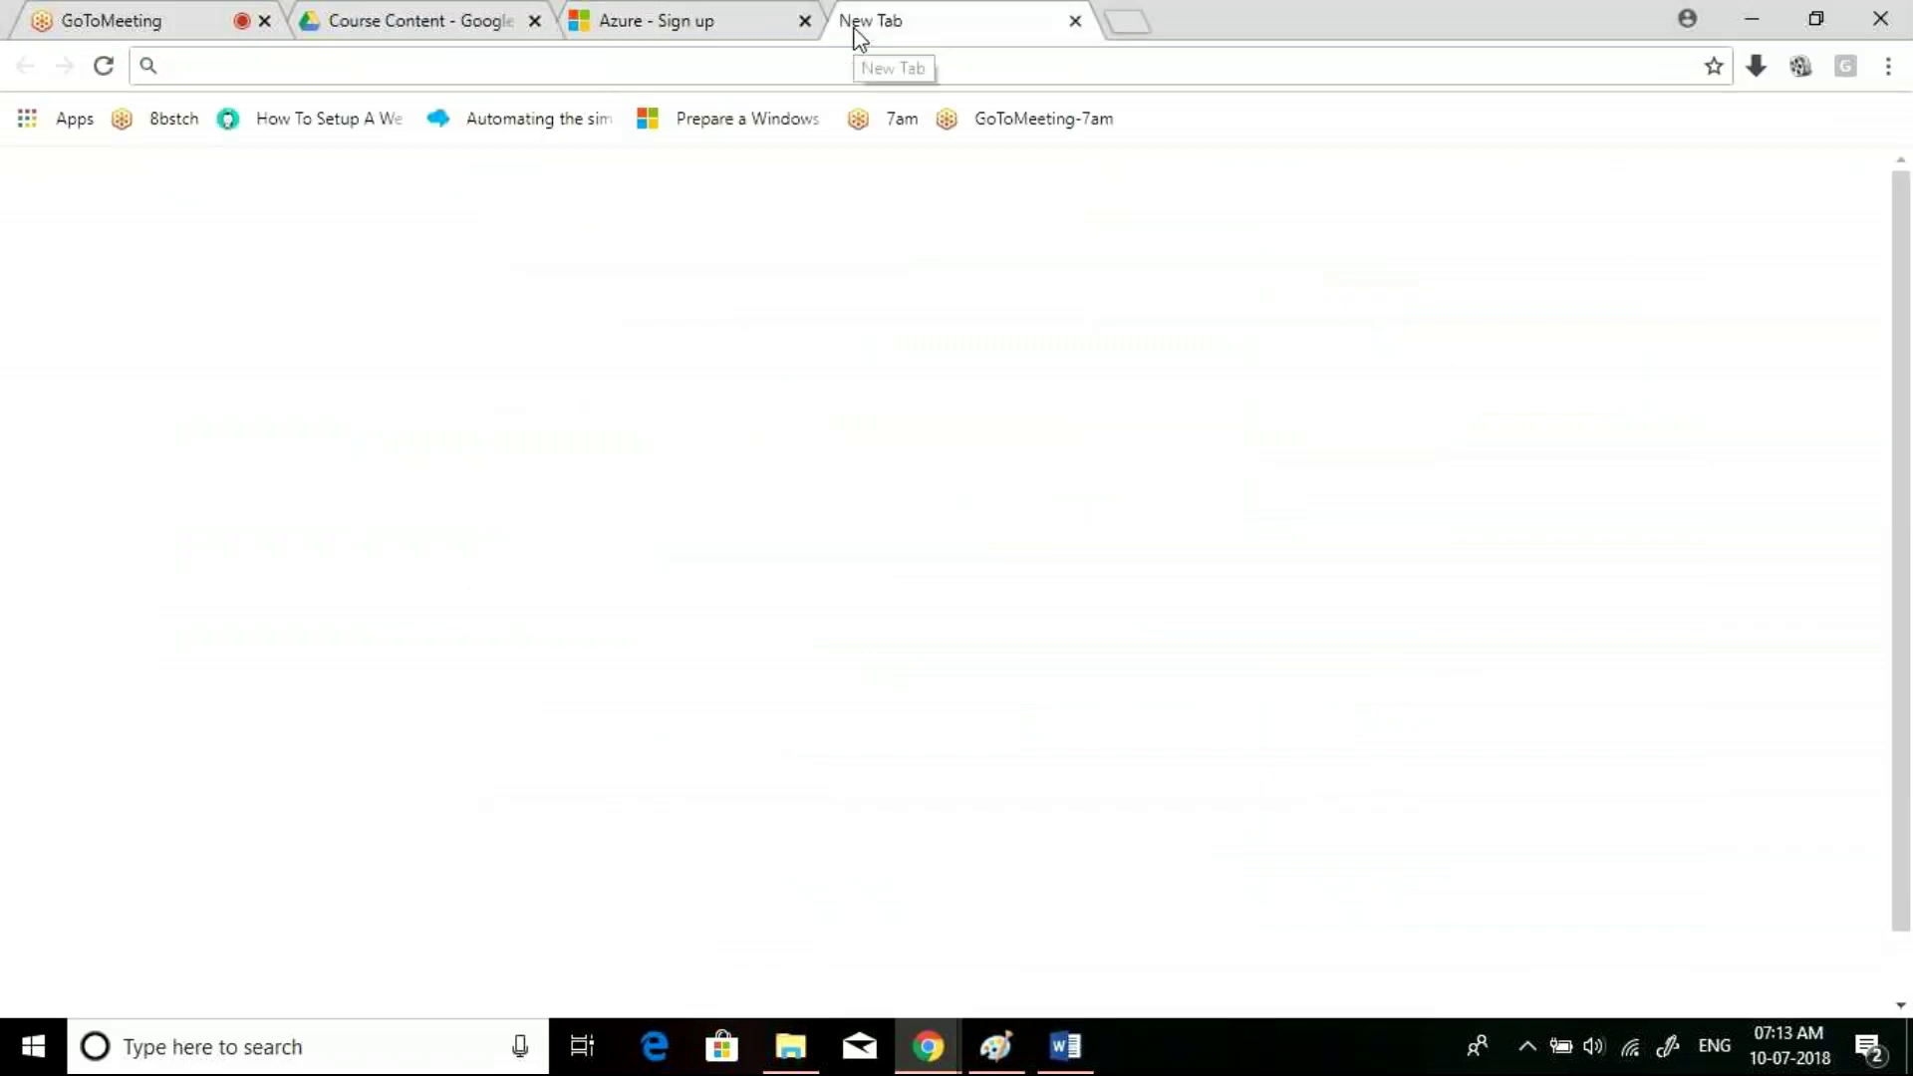
type("portal.azure.com")
key("Return")
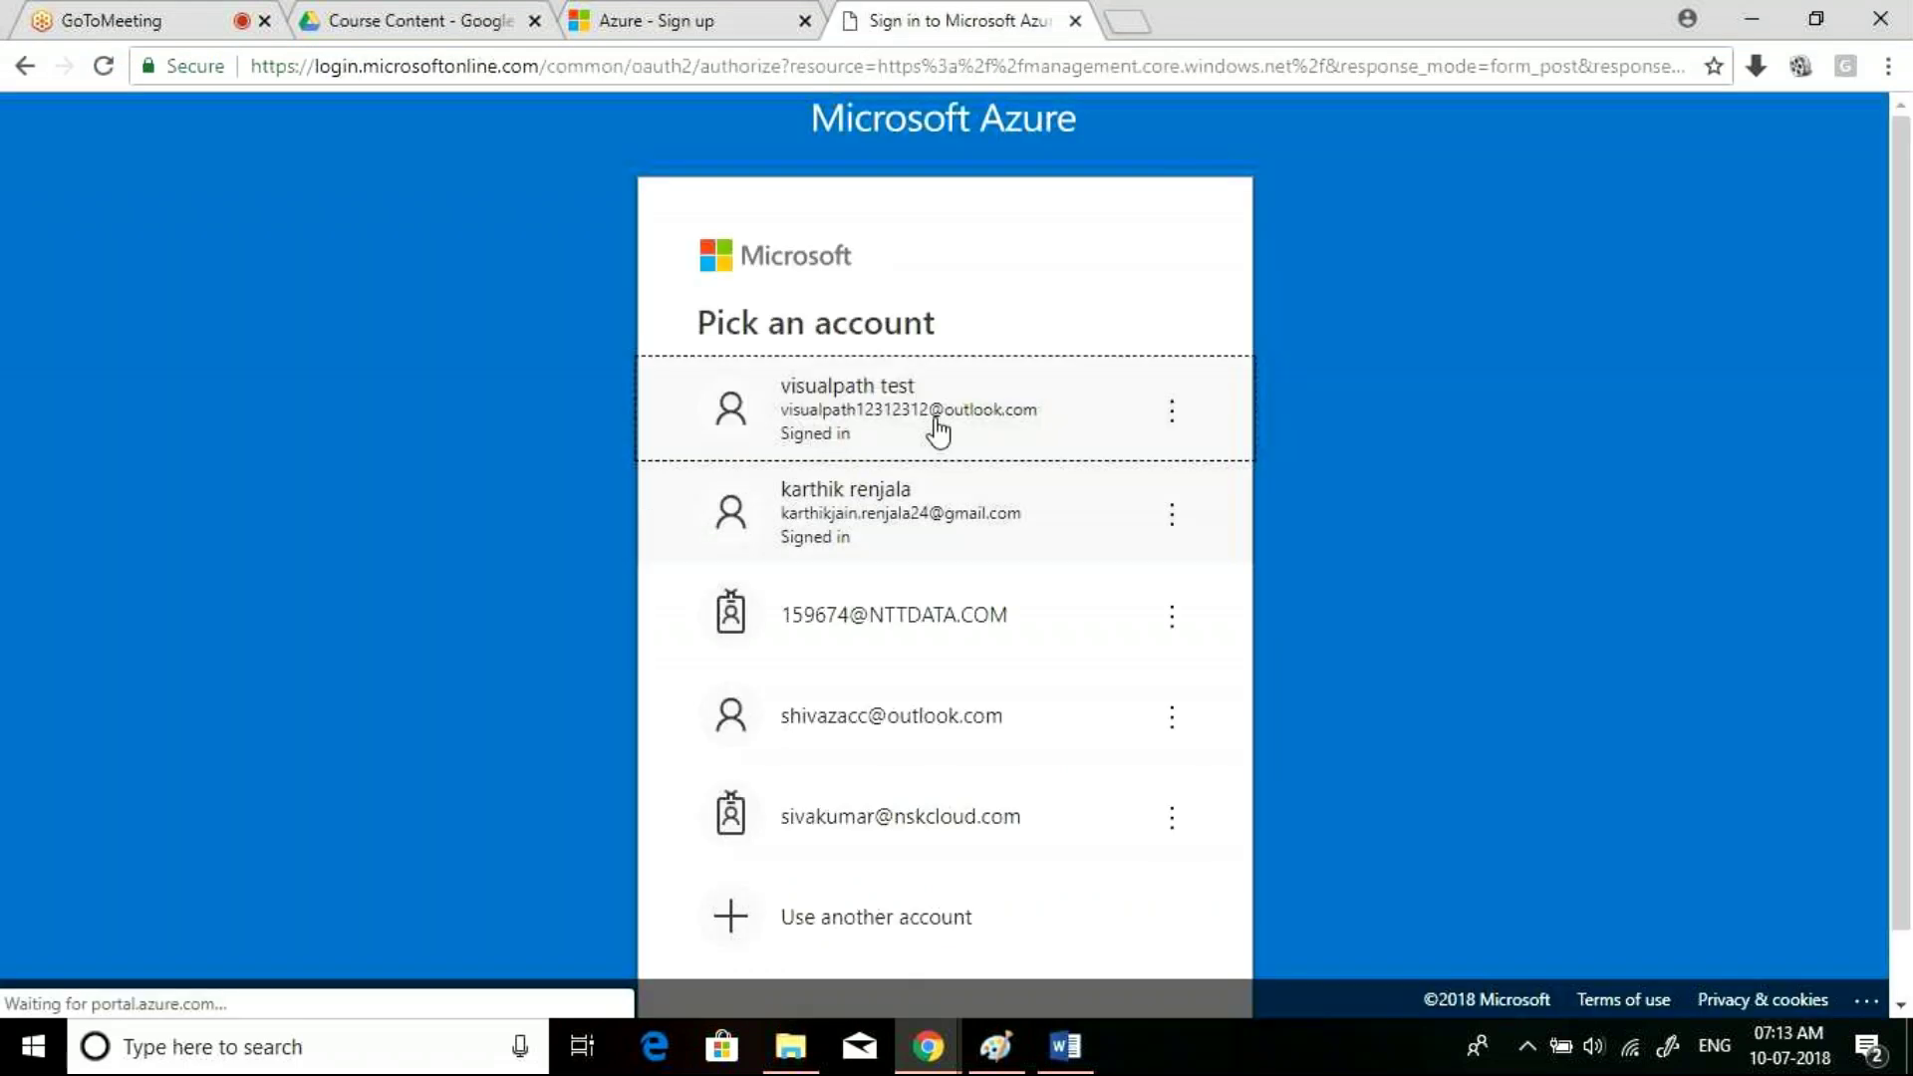
left_click(934, 539)
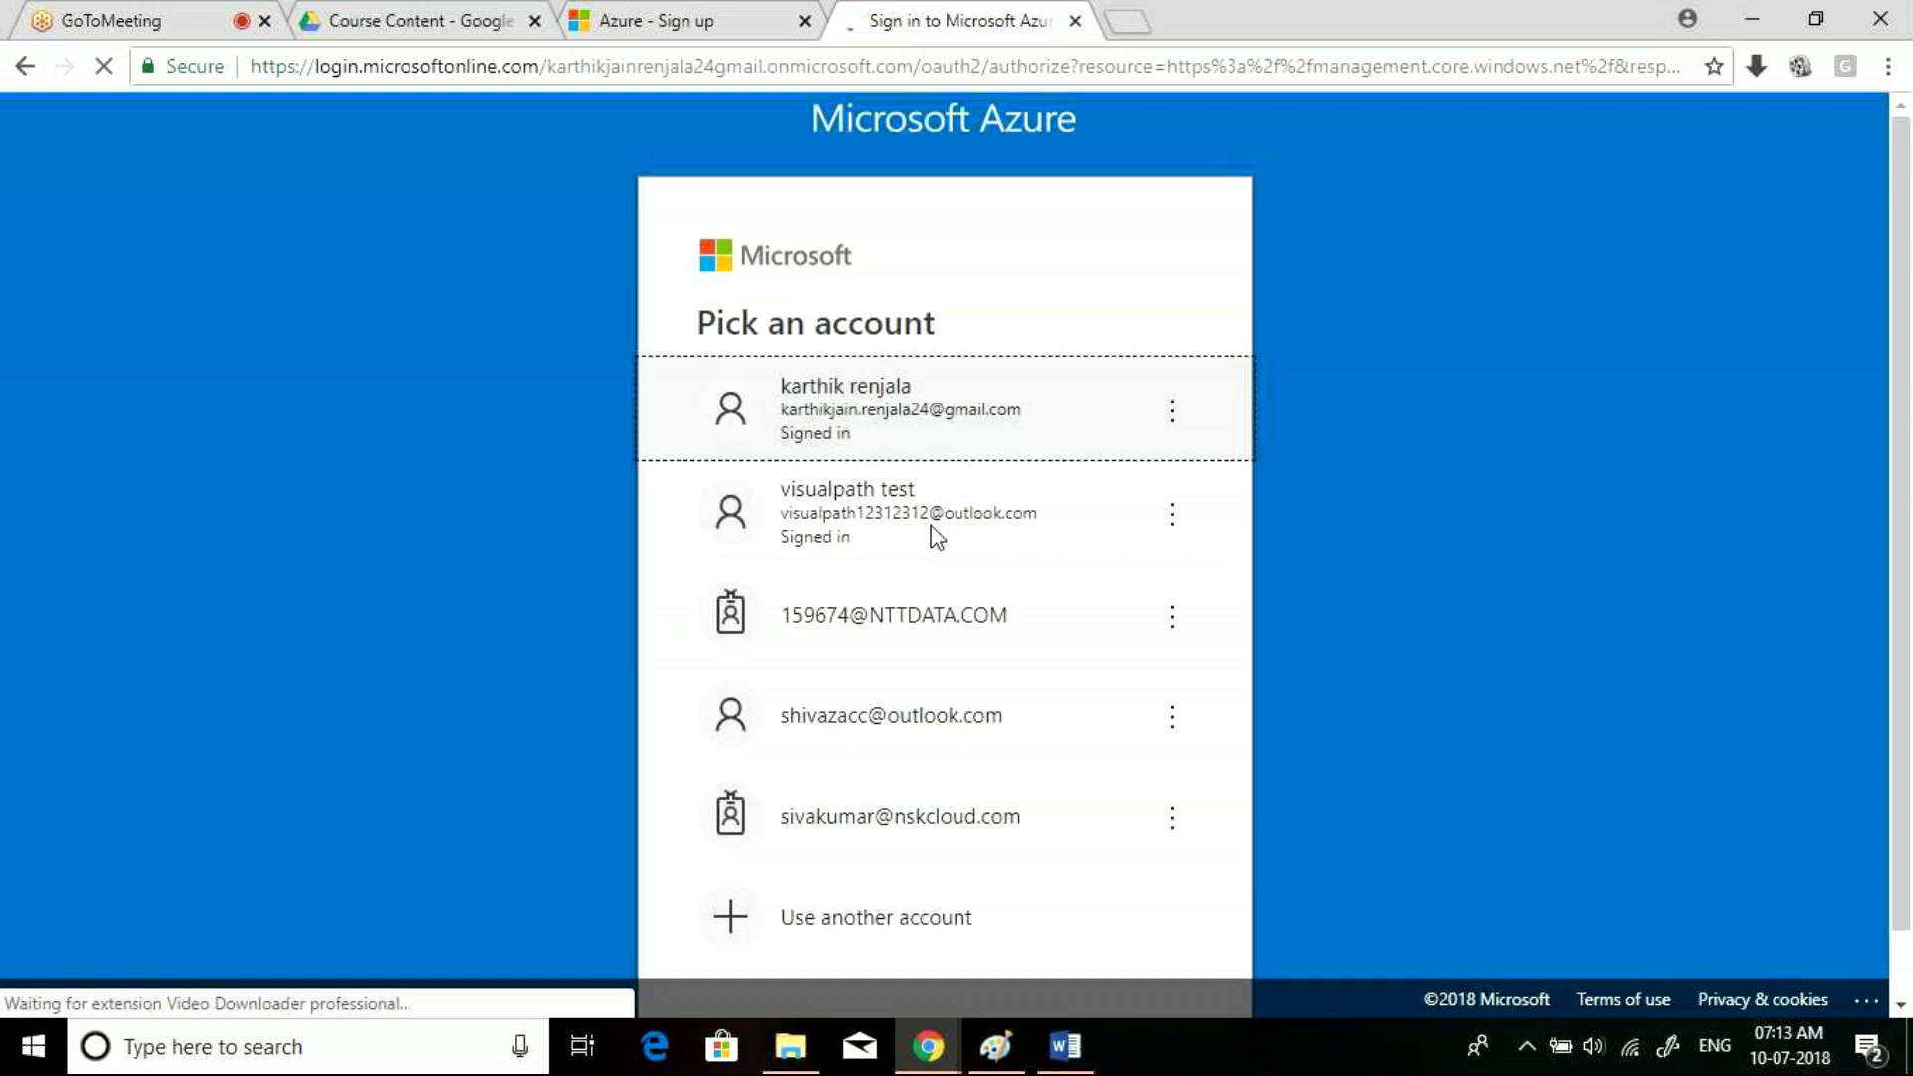
left_click(914, 434)
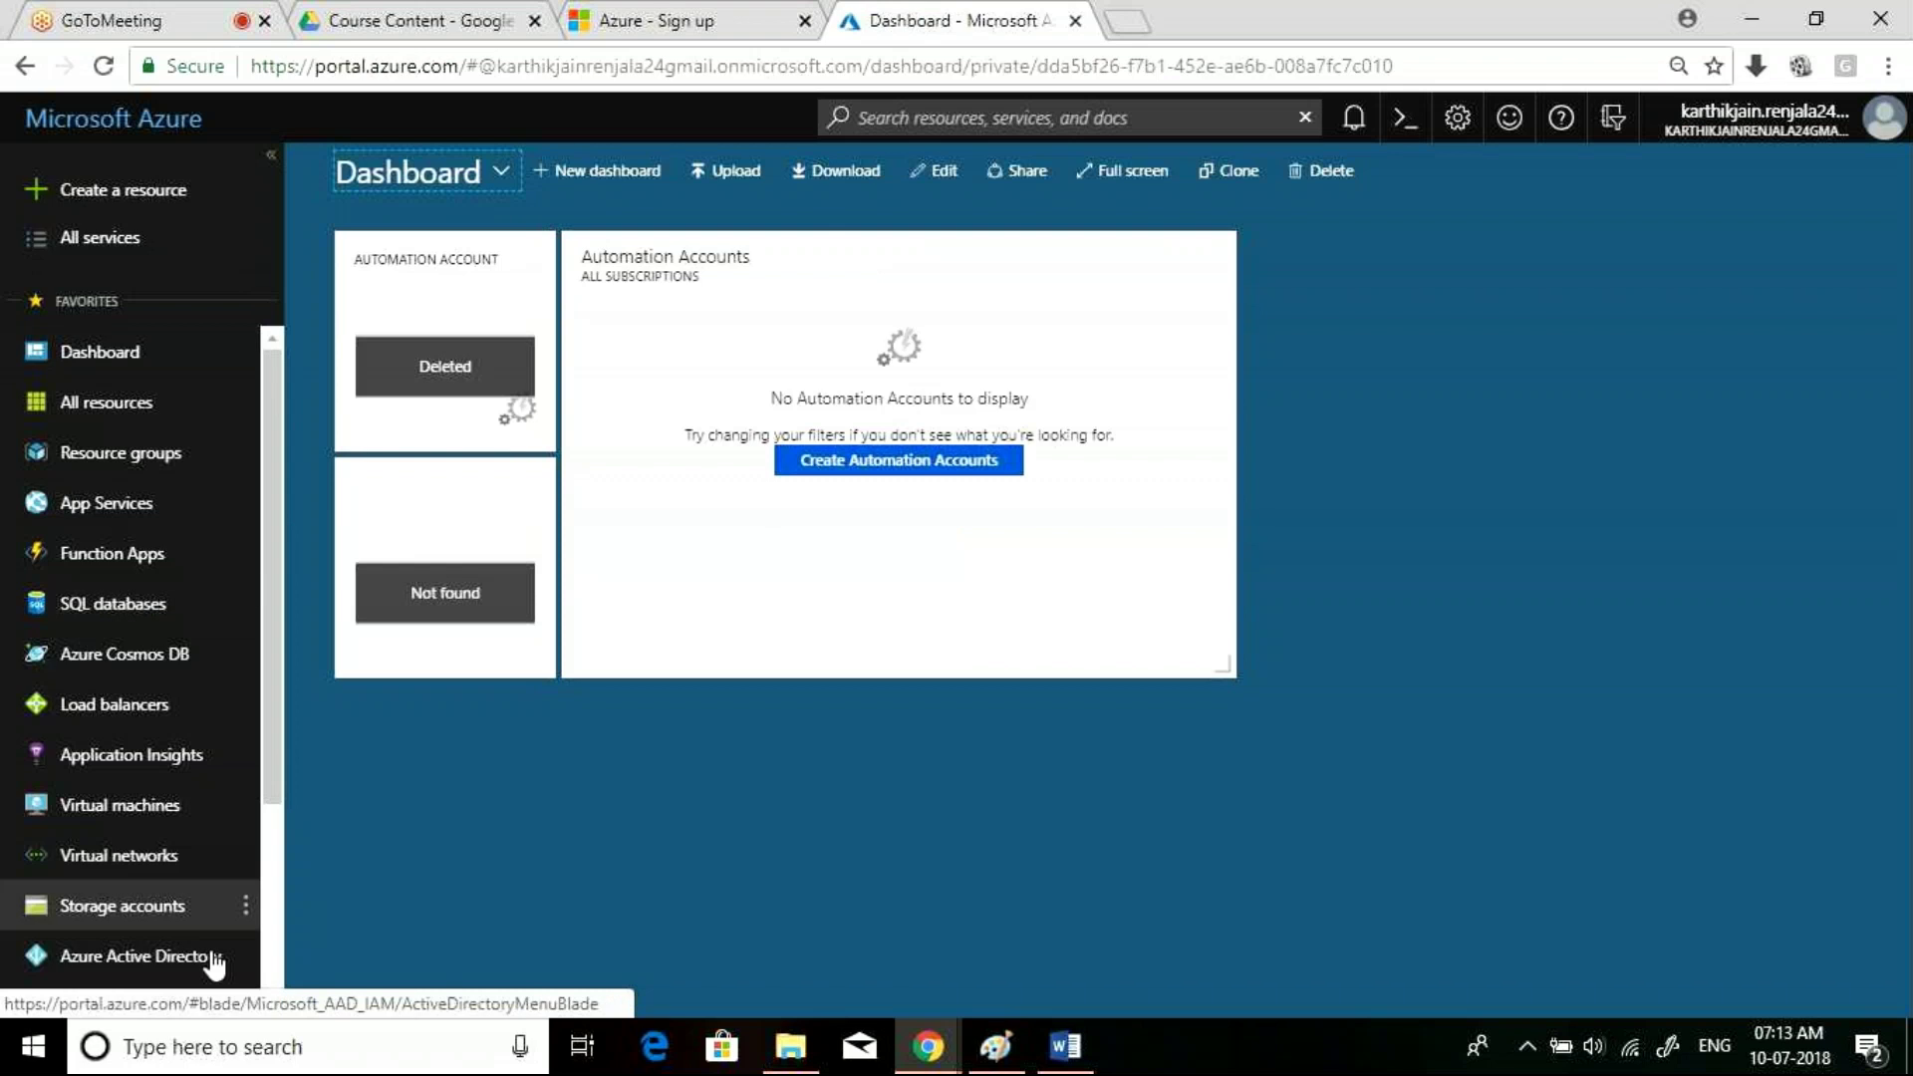
Search the Azure portal for "subscri" and open the Subscriptions service
left_click(890, 103)
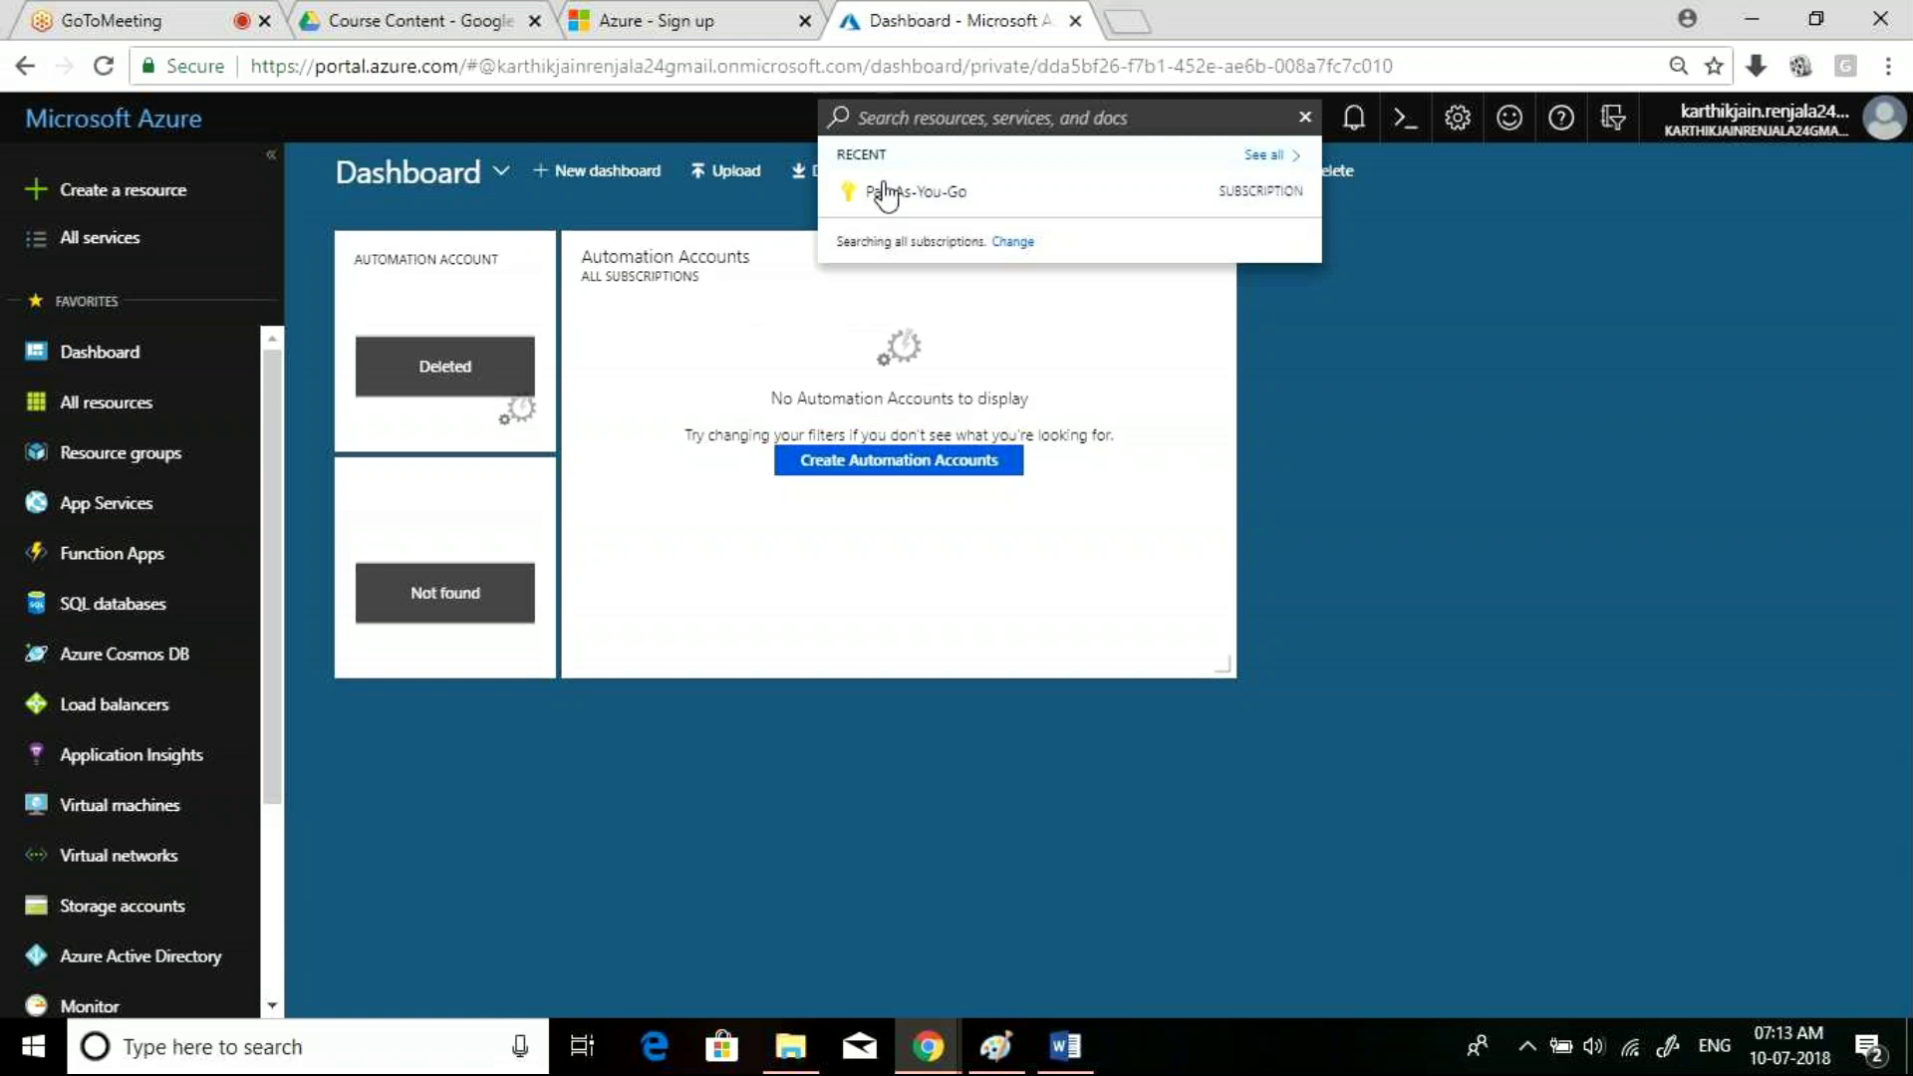
type("su")
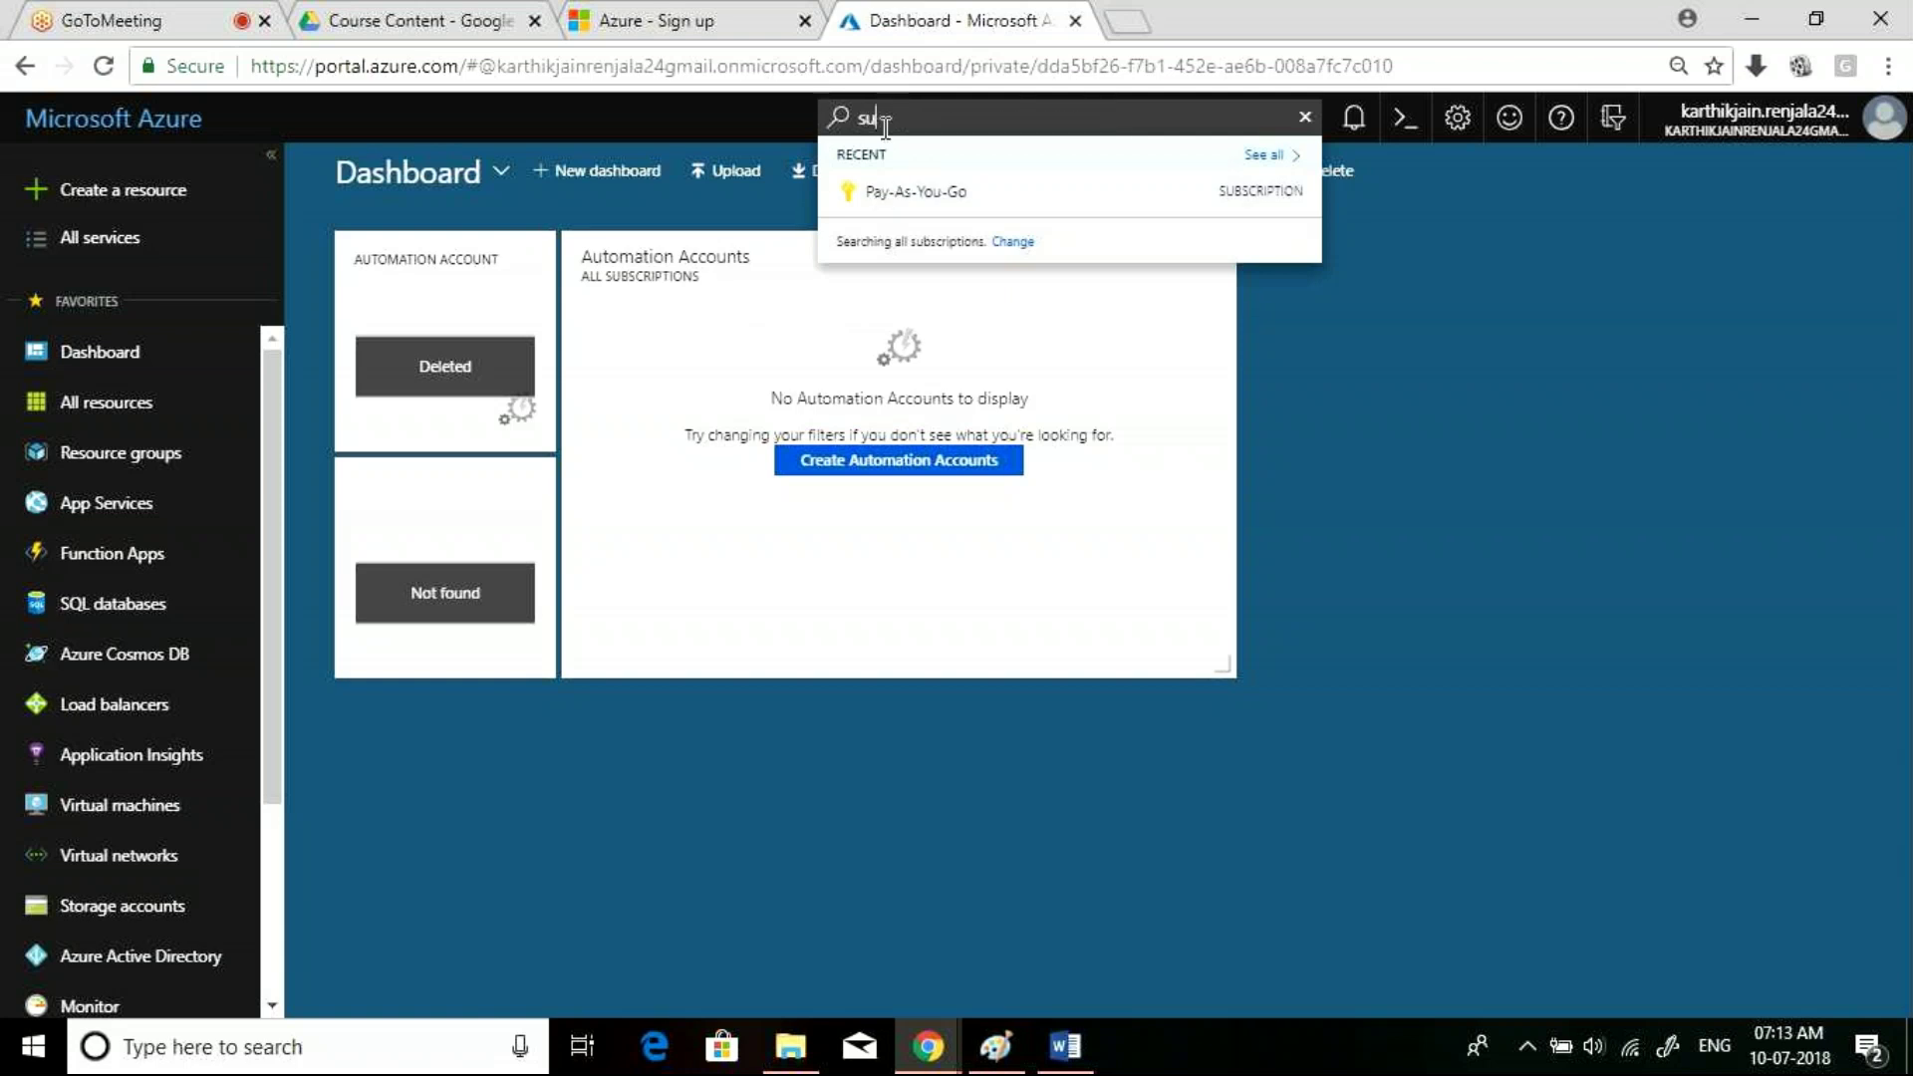
type("bscript")
key("BackSpace")
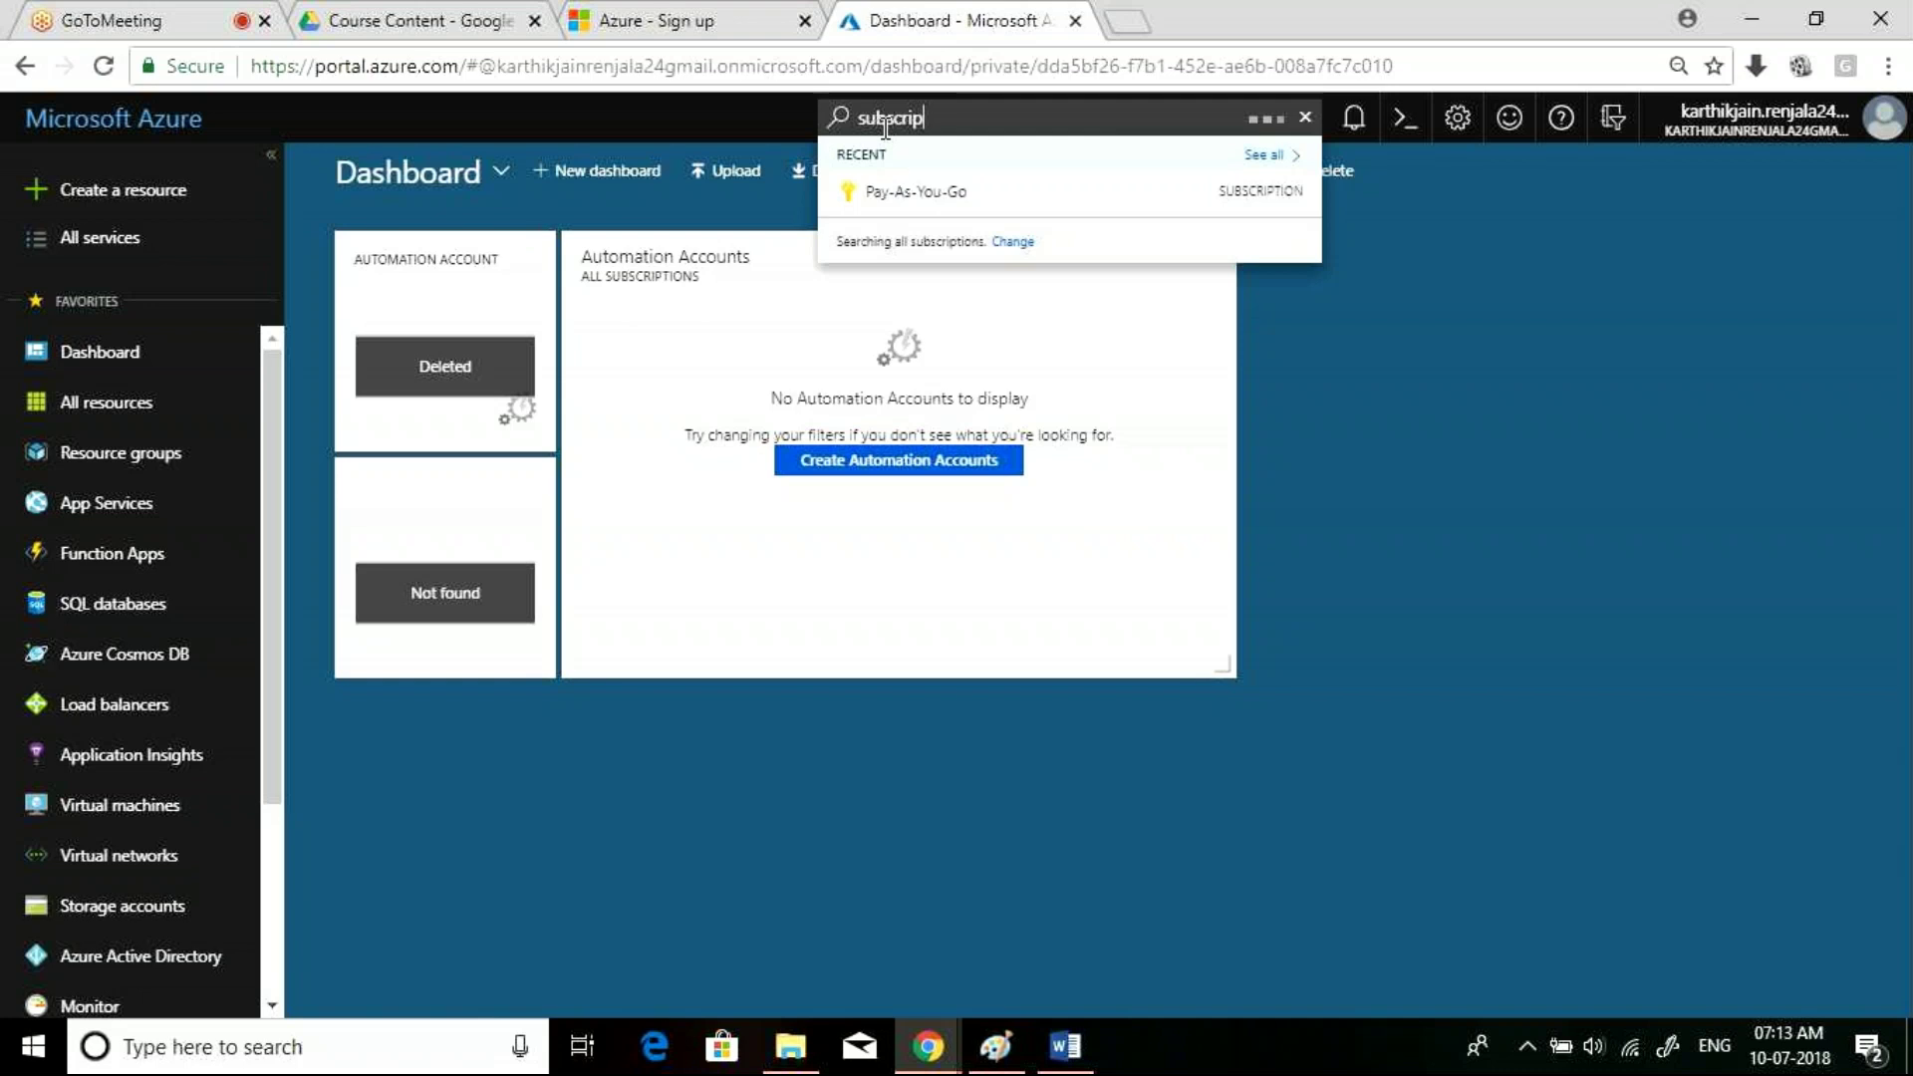
key("BackSpace")
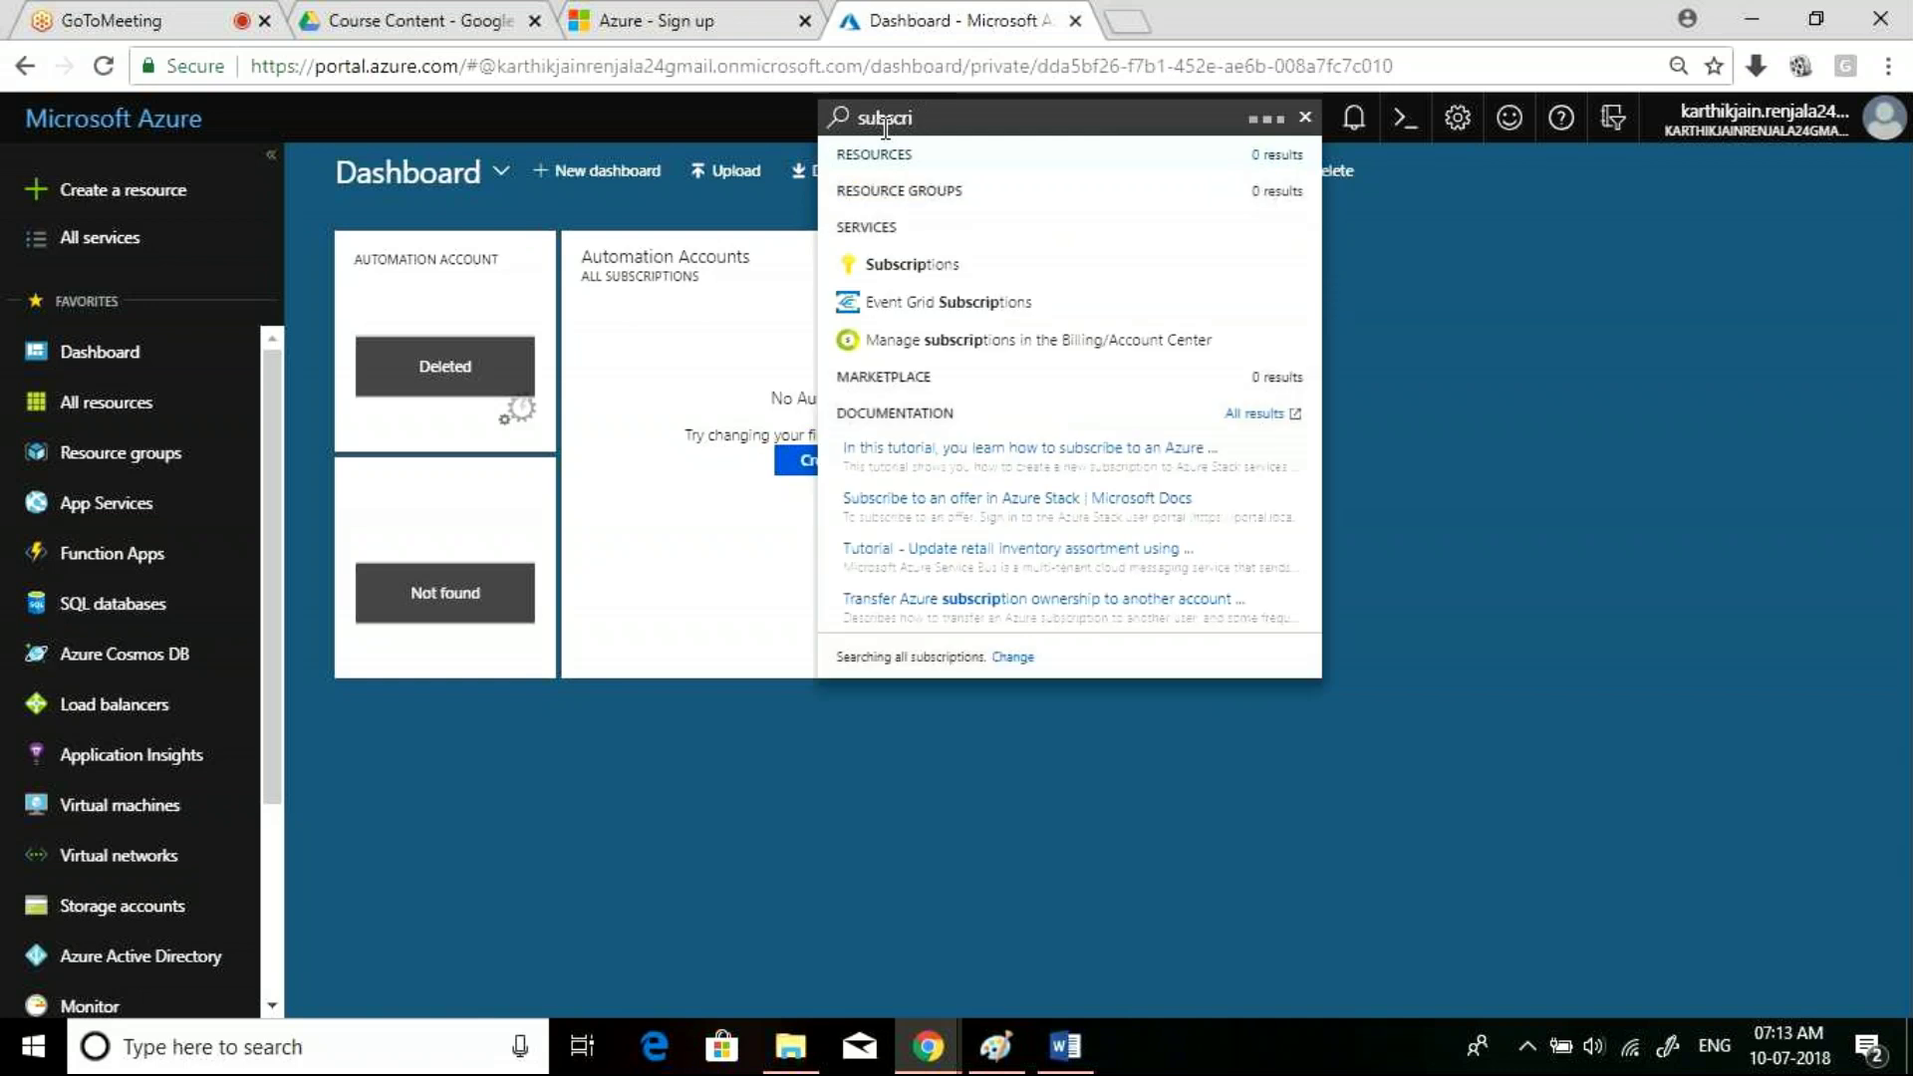
left_click(922, 264)
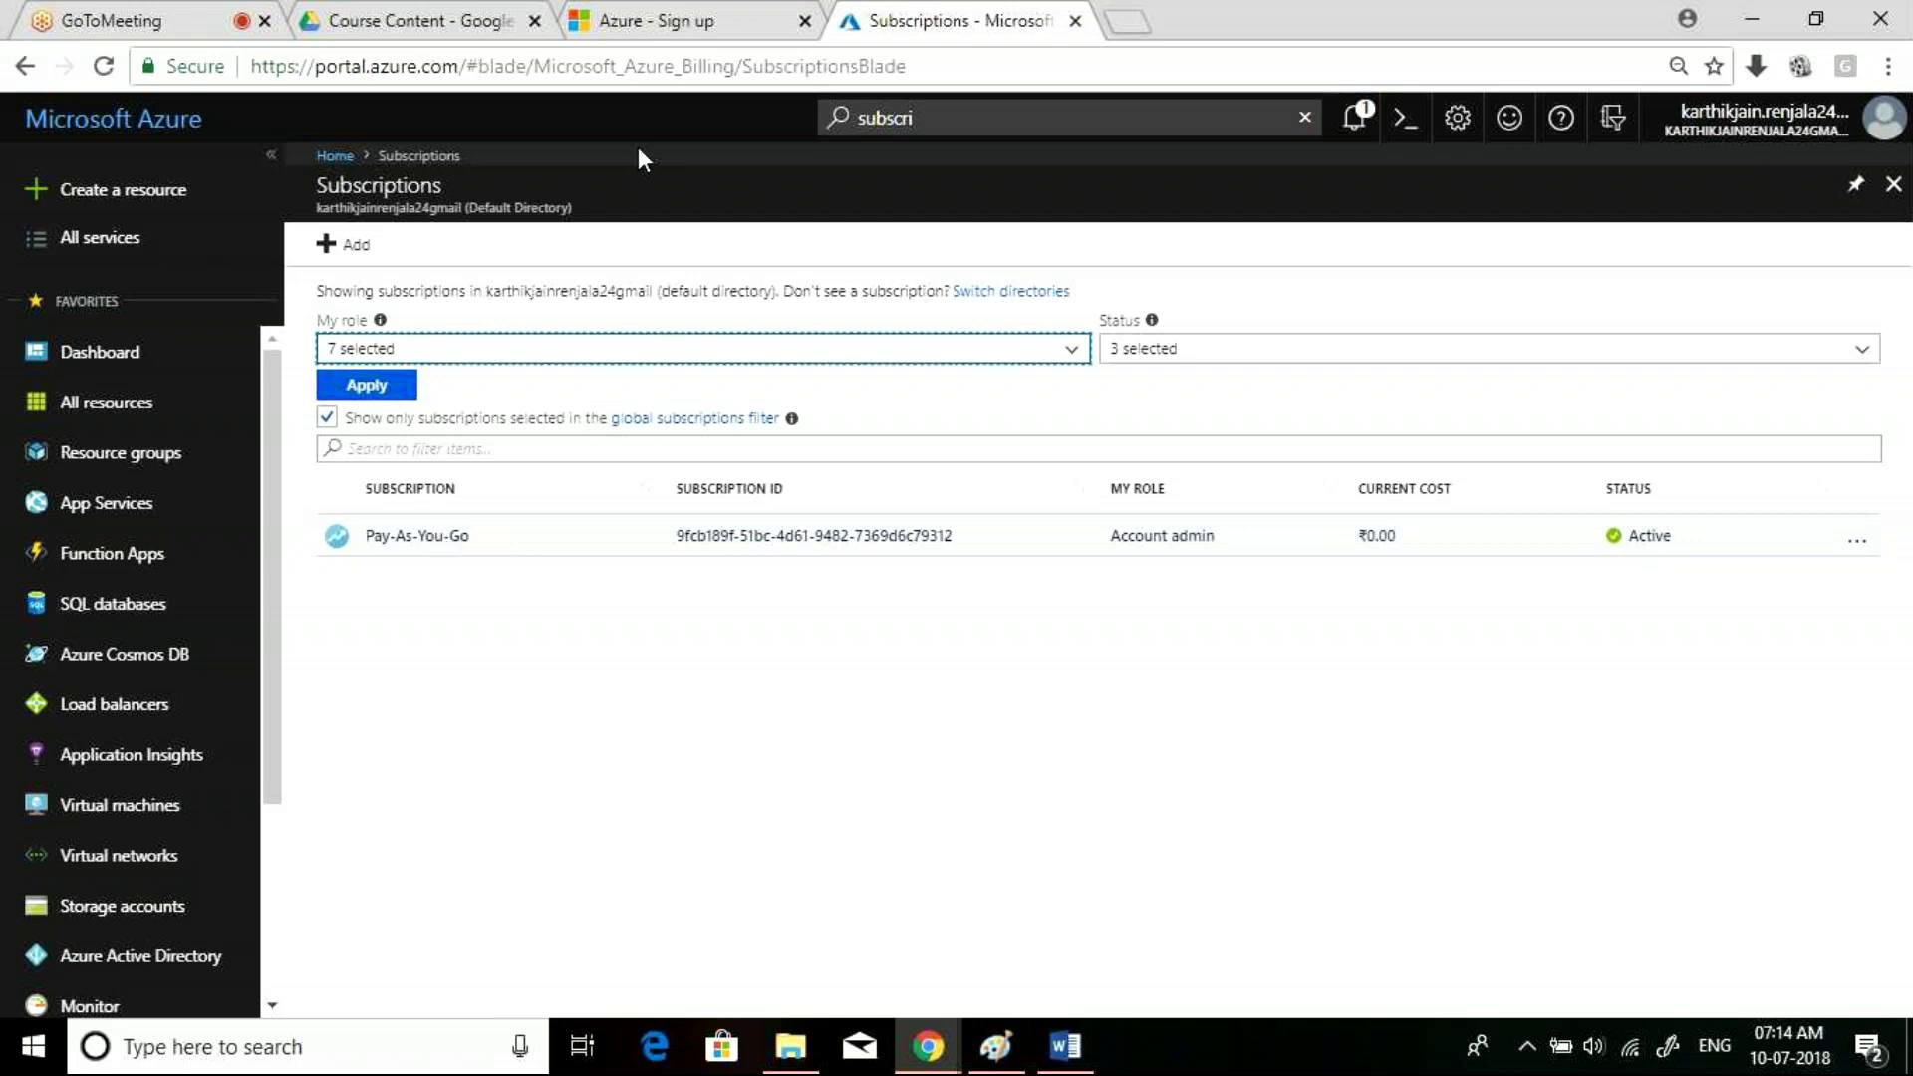
left_click(658, 20)
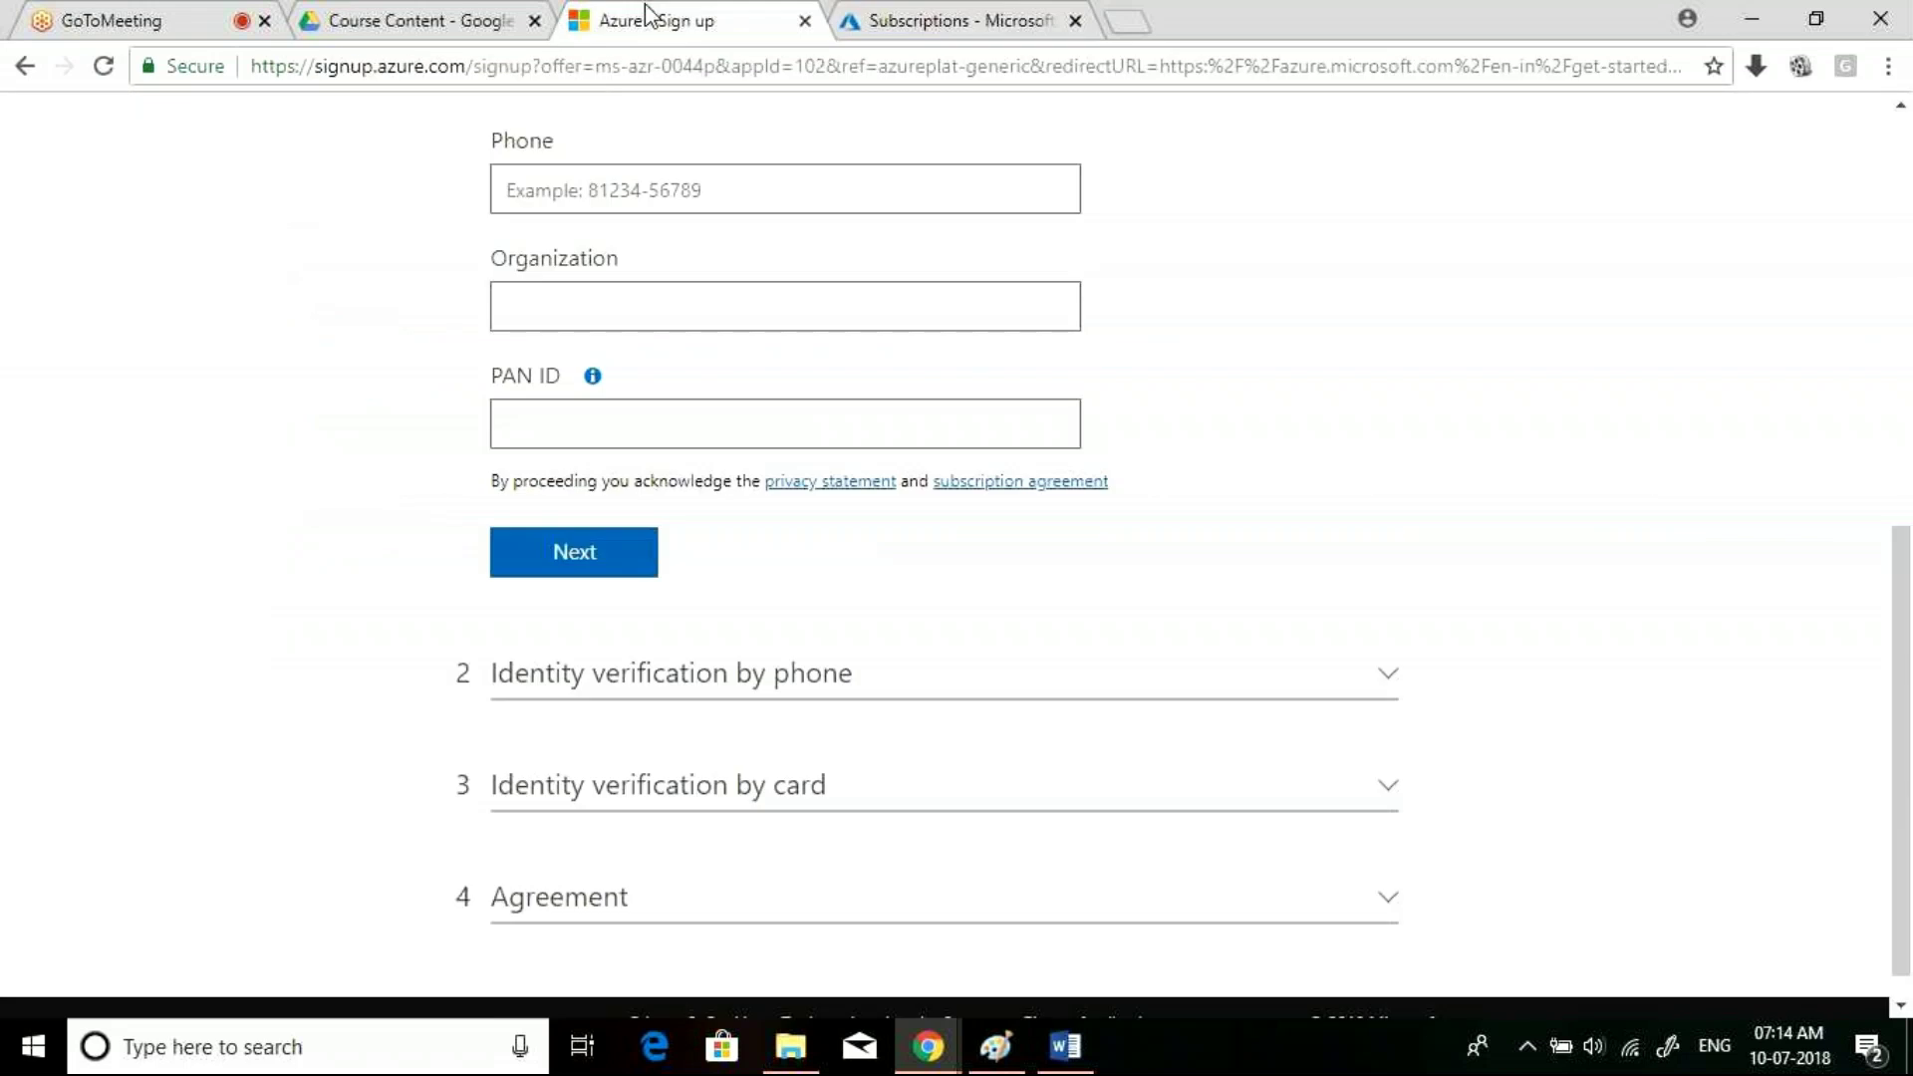
left_click(919, 14)
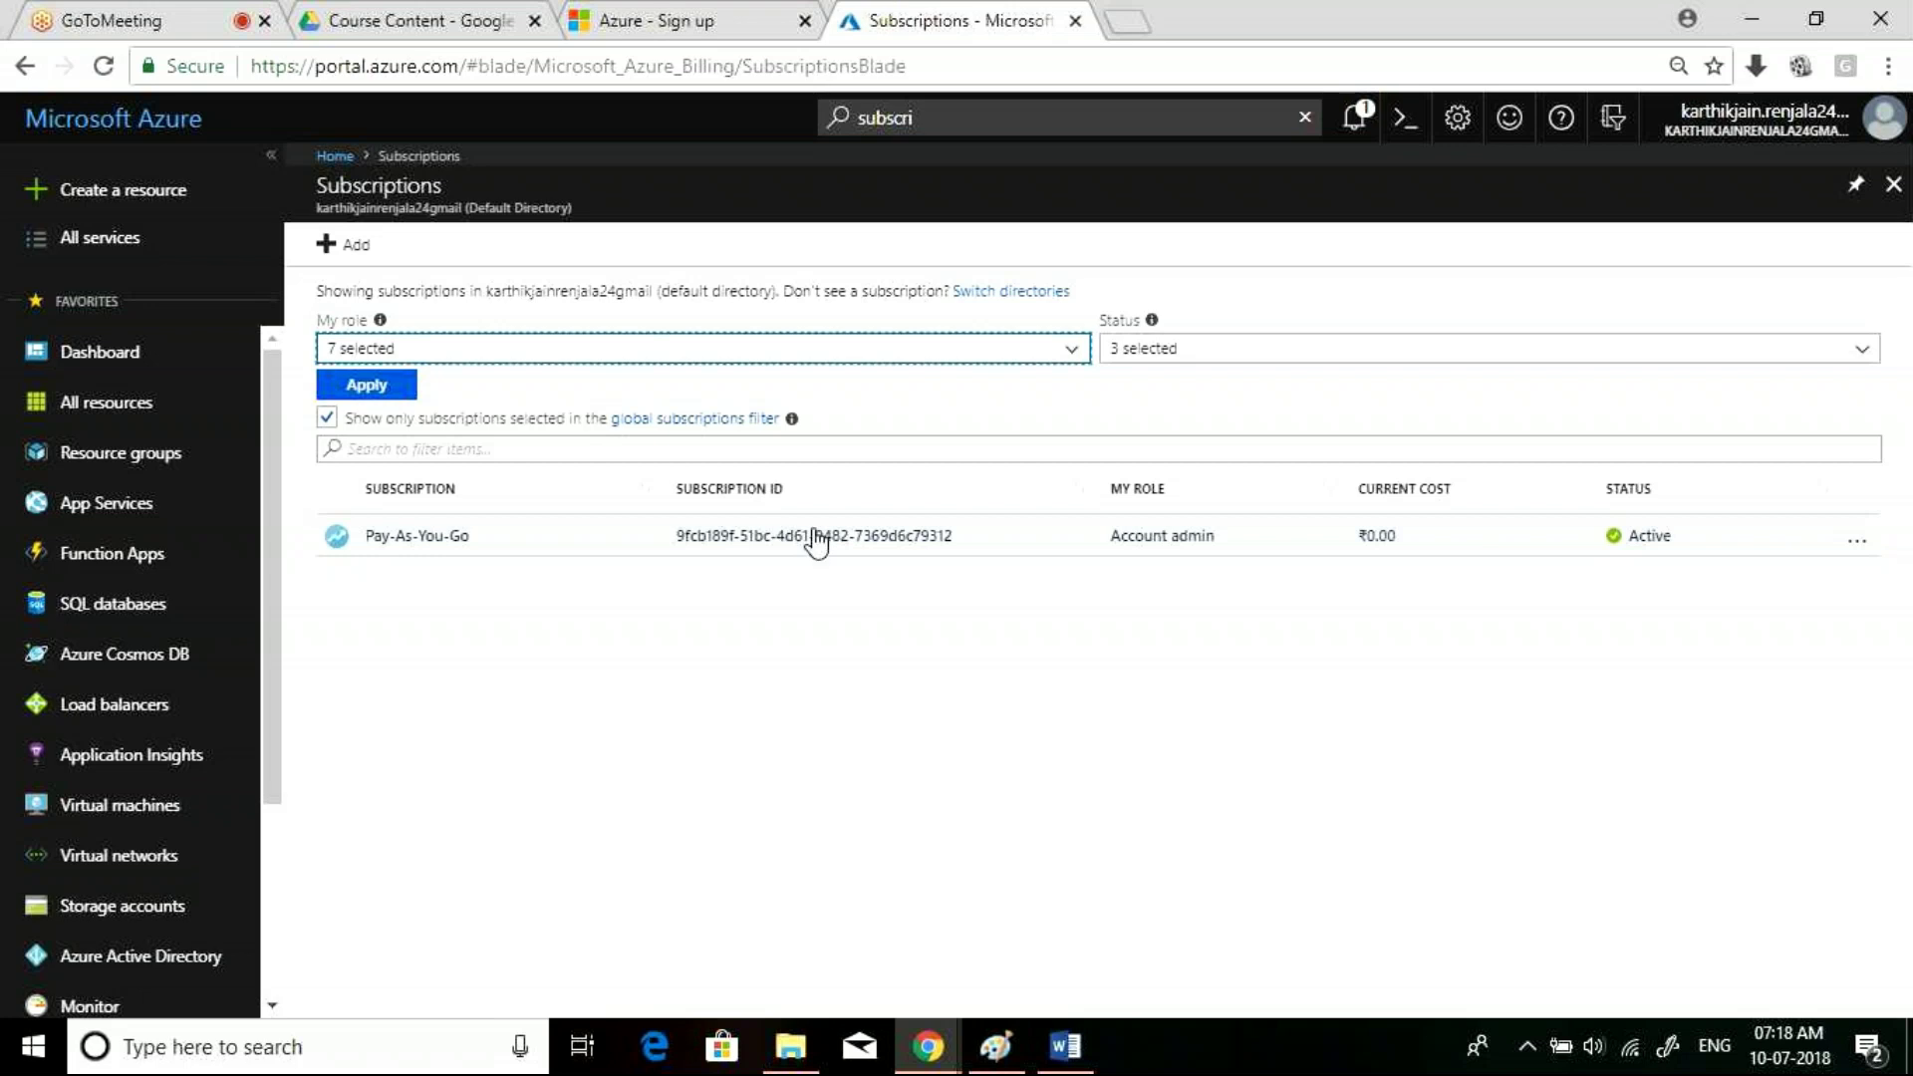
left_click(224, 21)
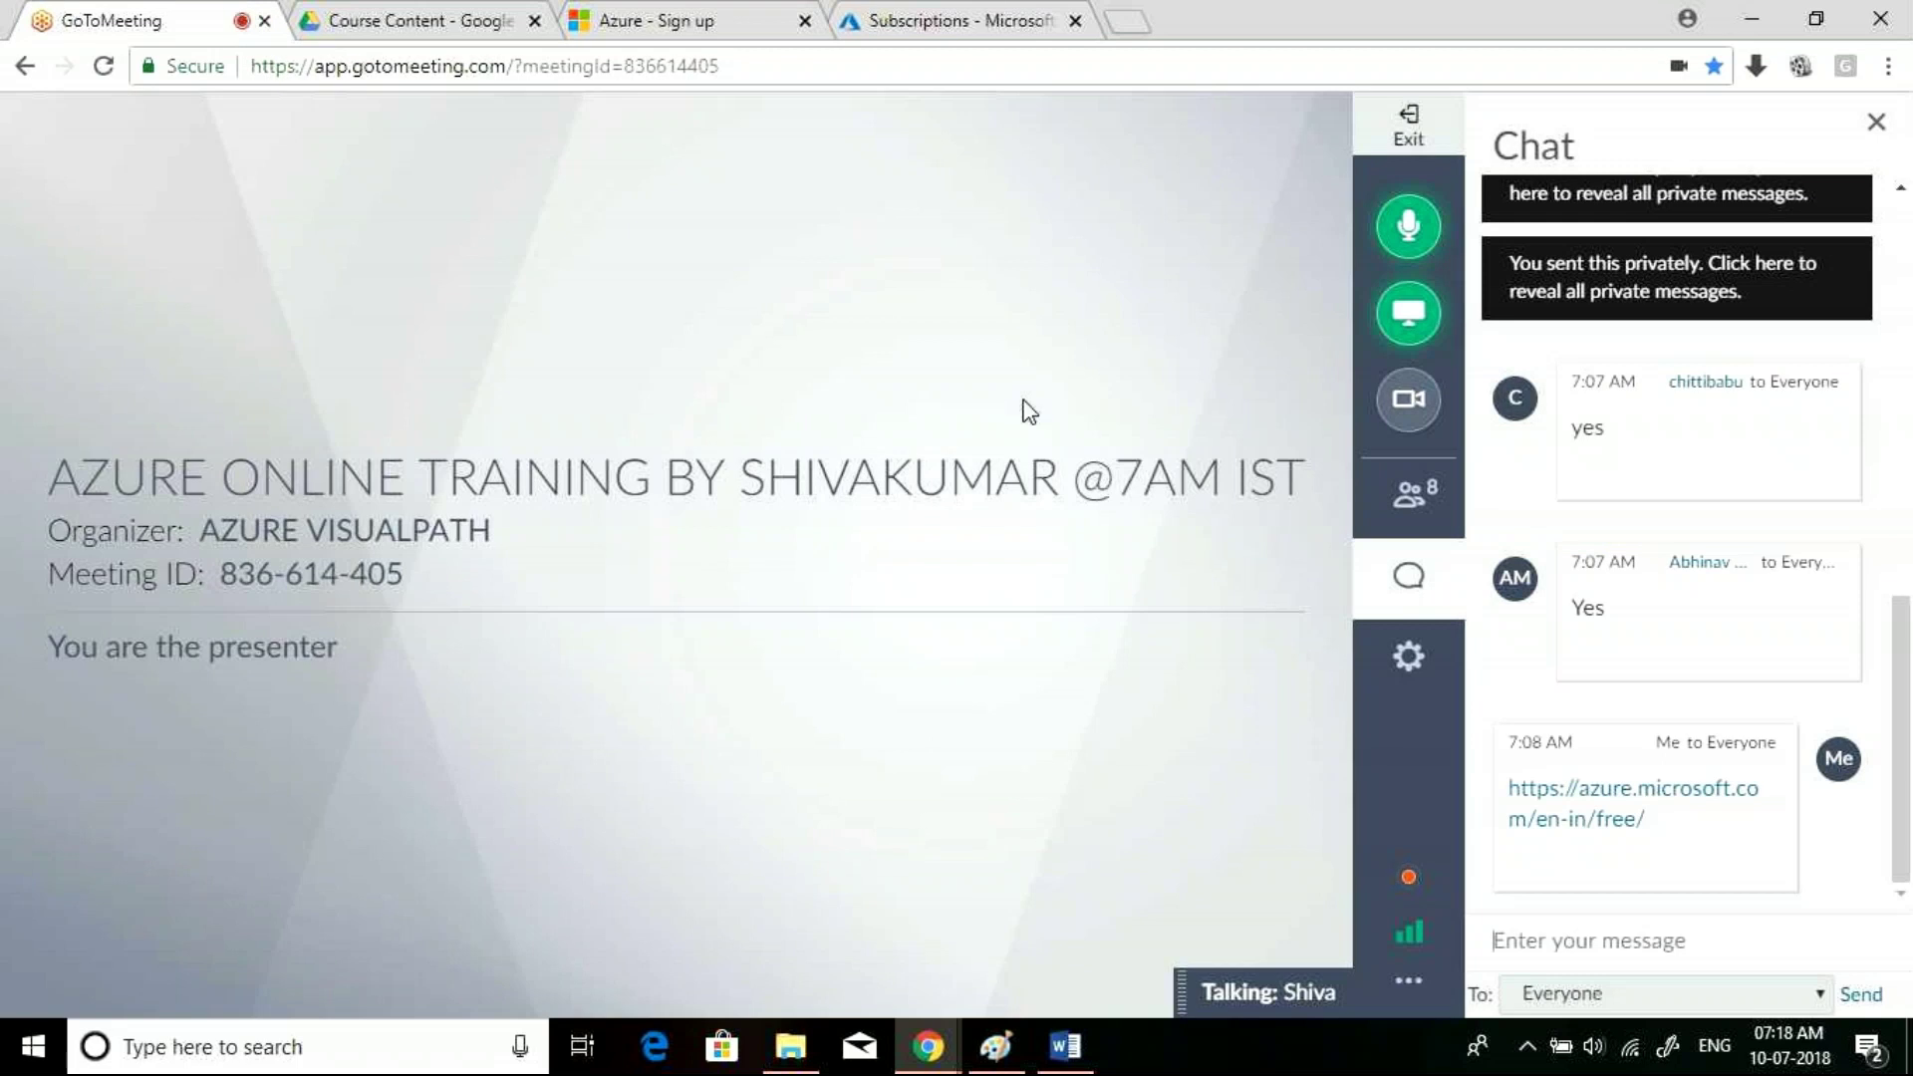
left_click(927, 12)
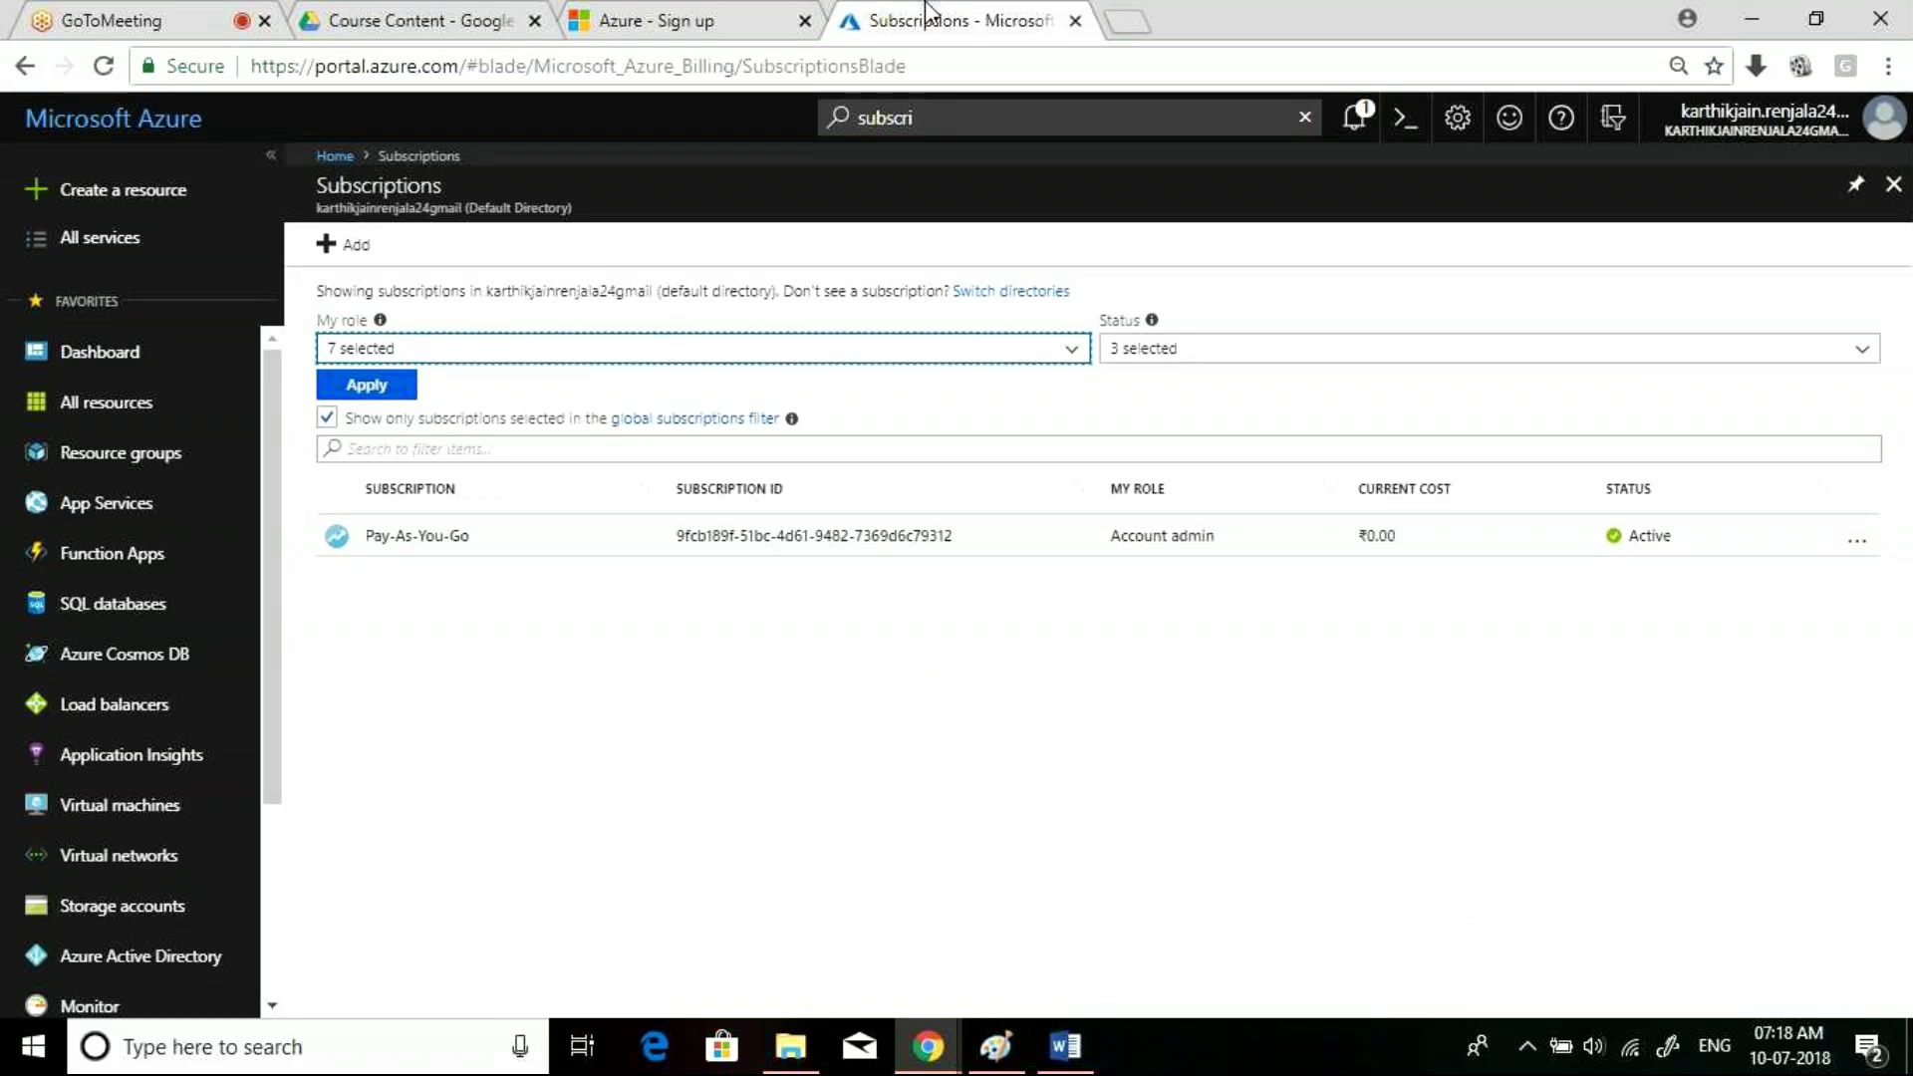
left_click(907, 117)
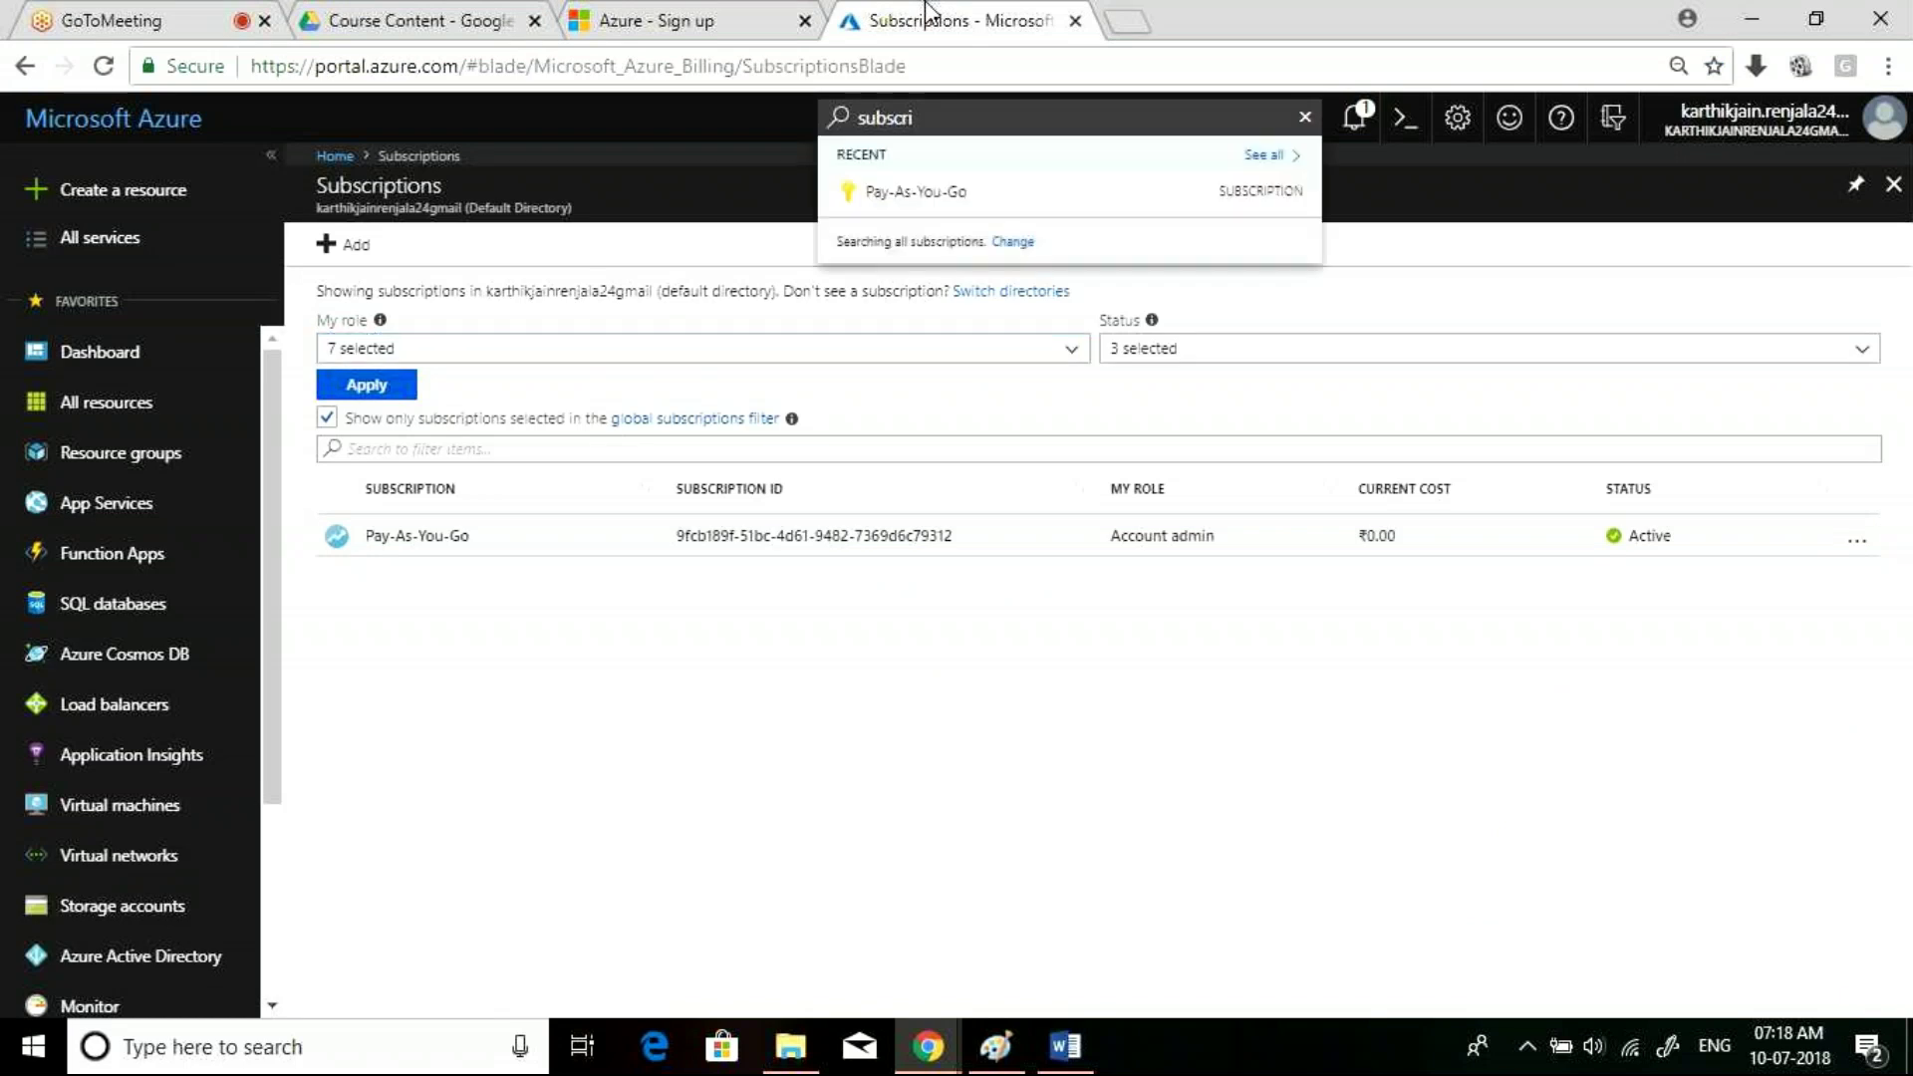
left_click(865, 620)
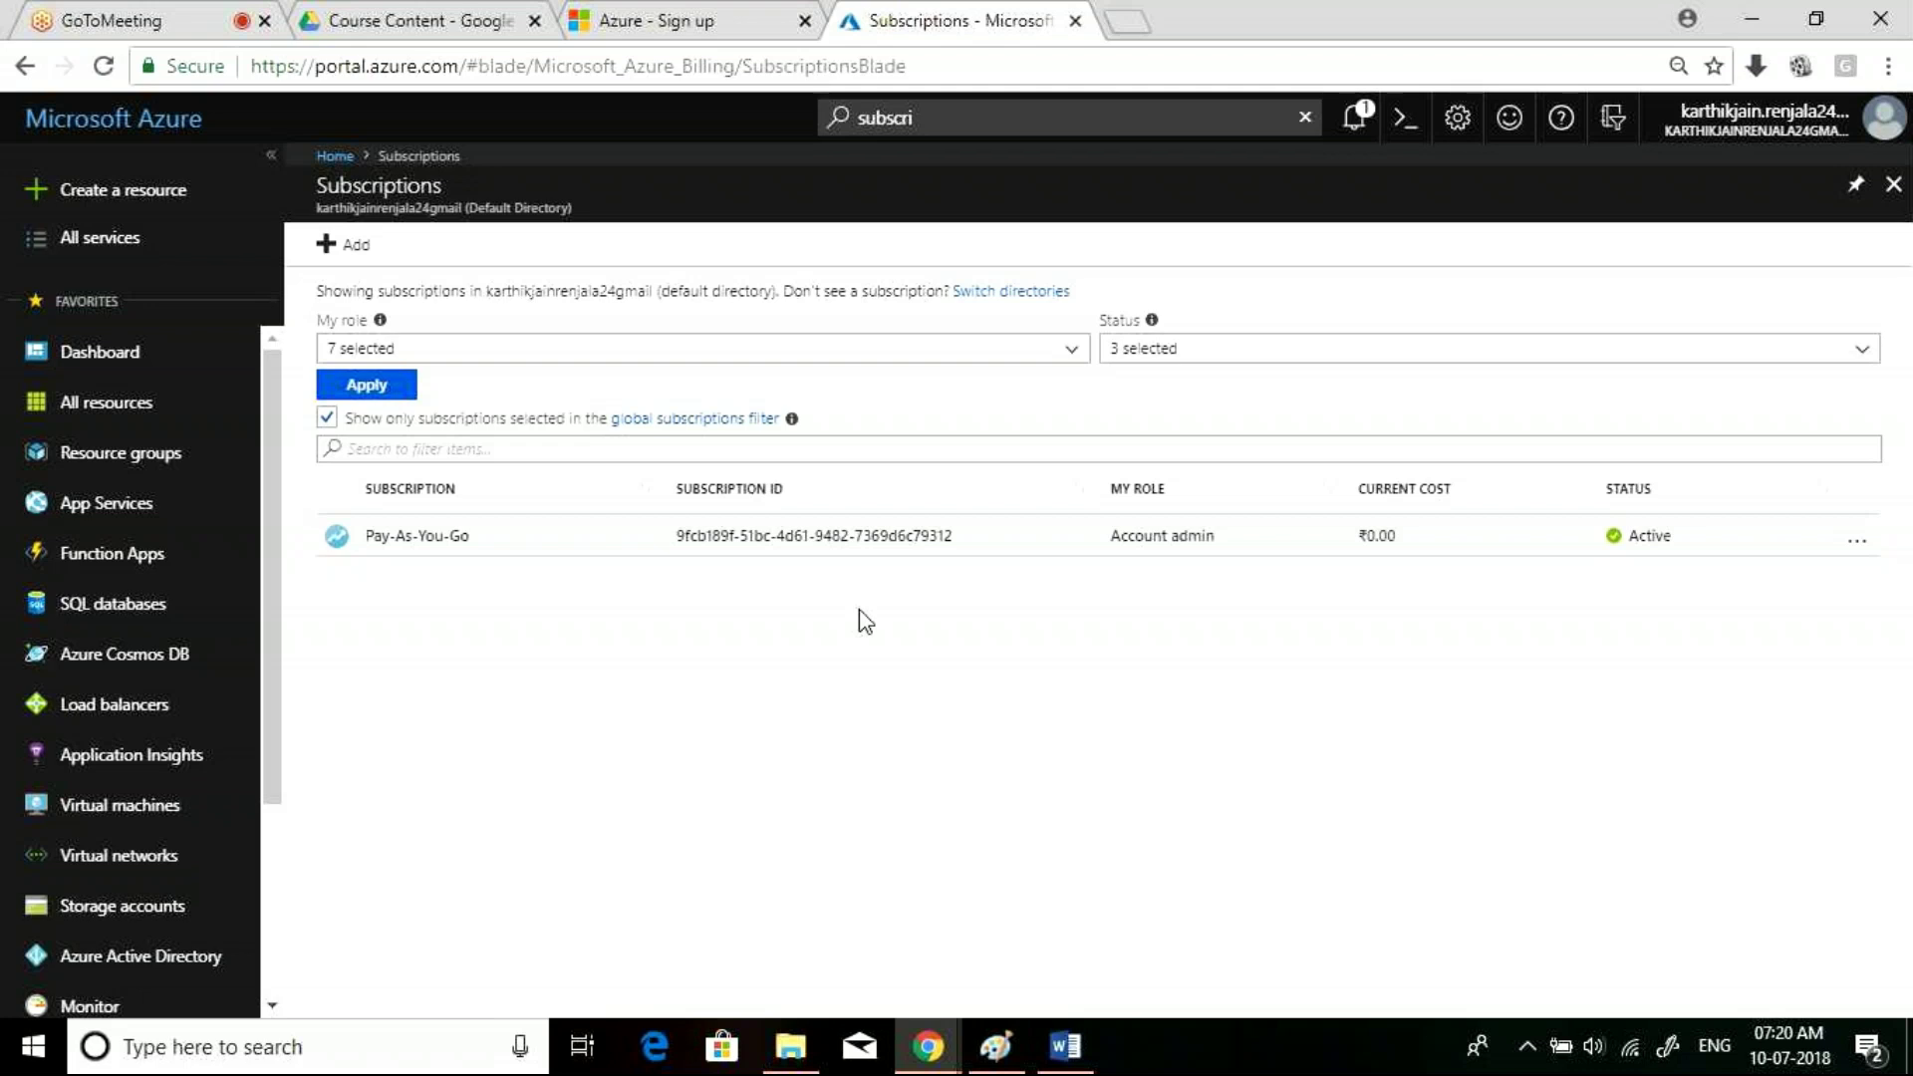
Check the participant list of the GoToMeeting session and return to the Azure Subscriptions page
left_click(149, 18)
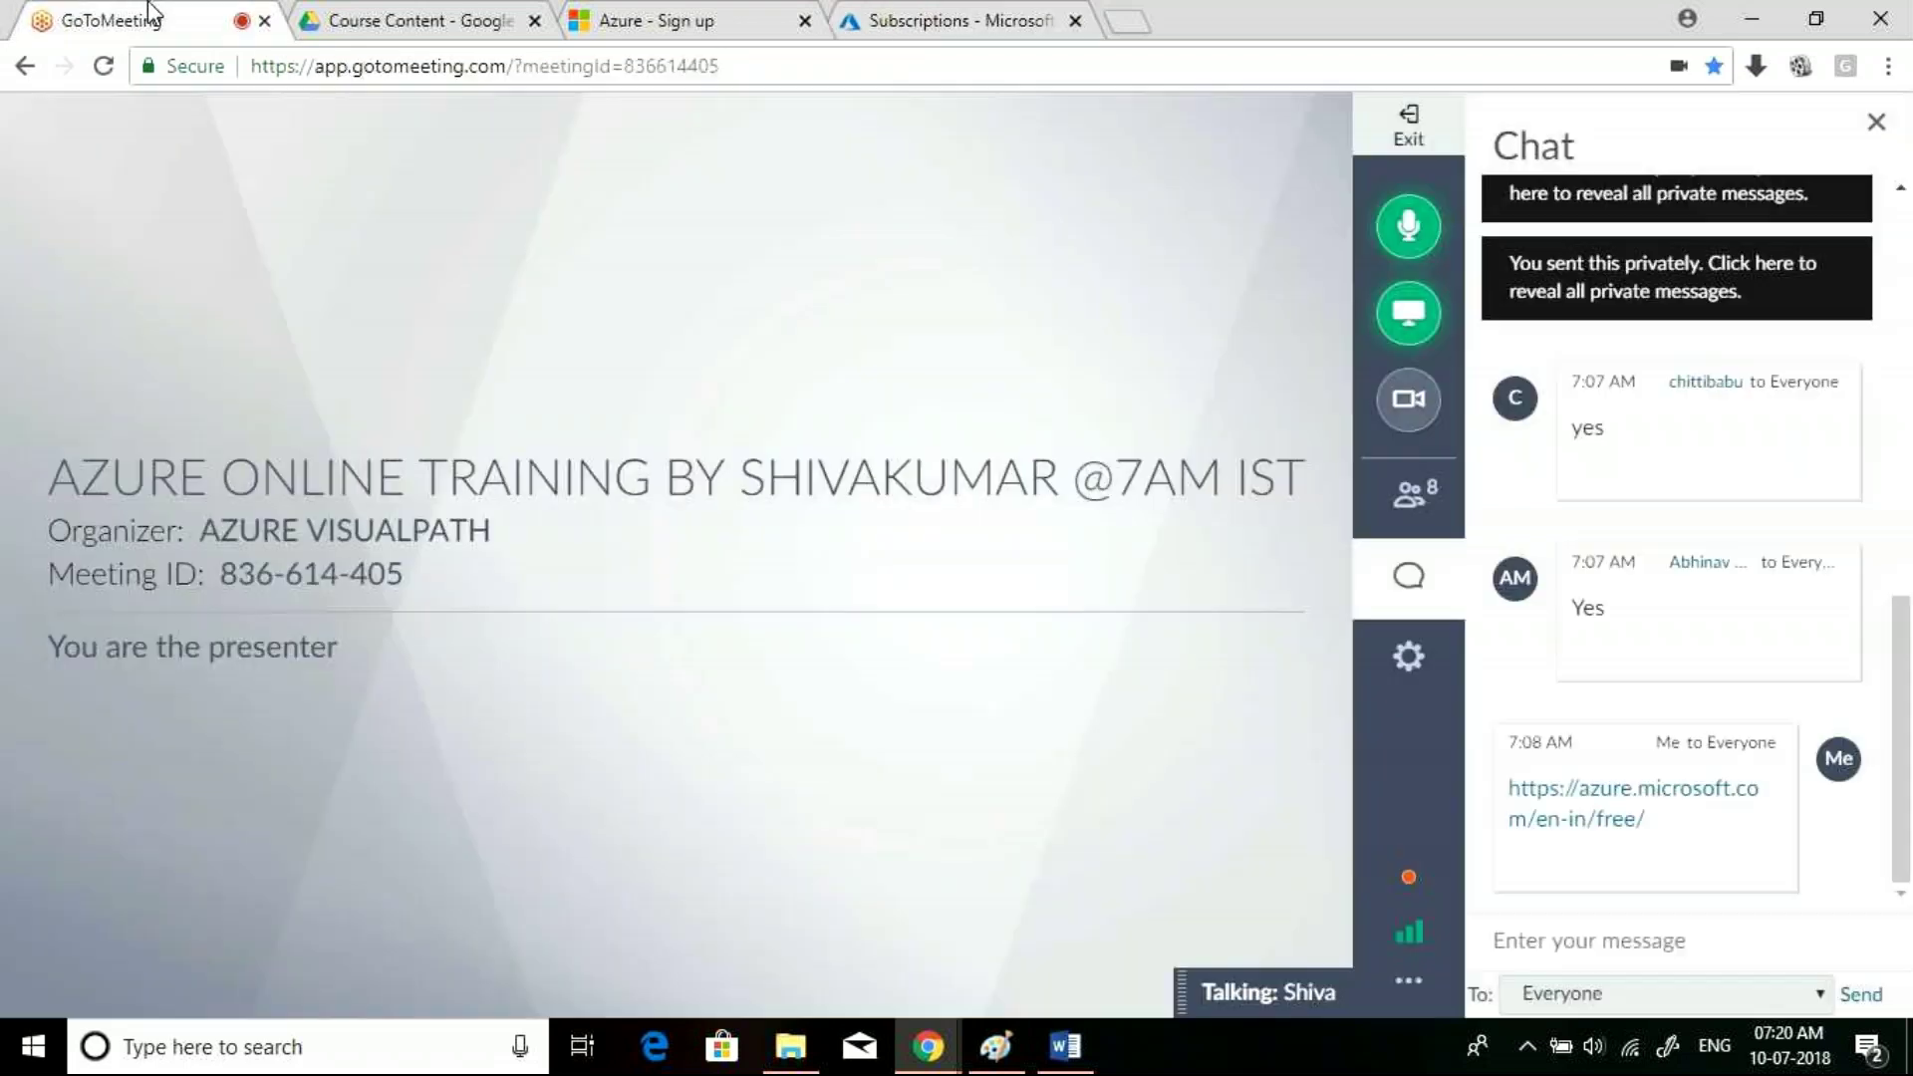
left_click(1435, 516)
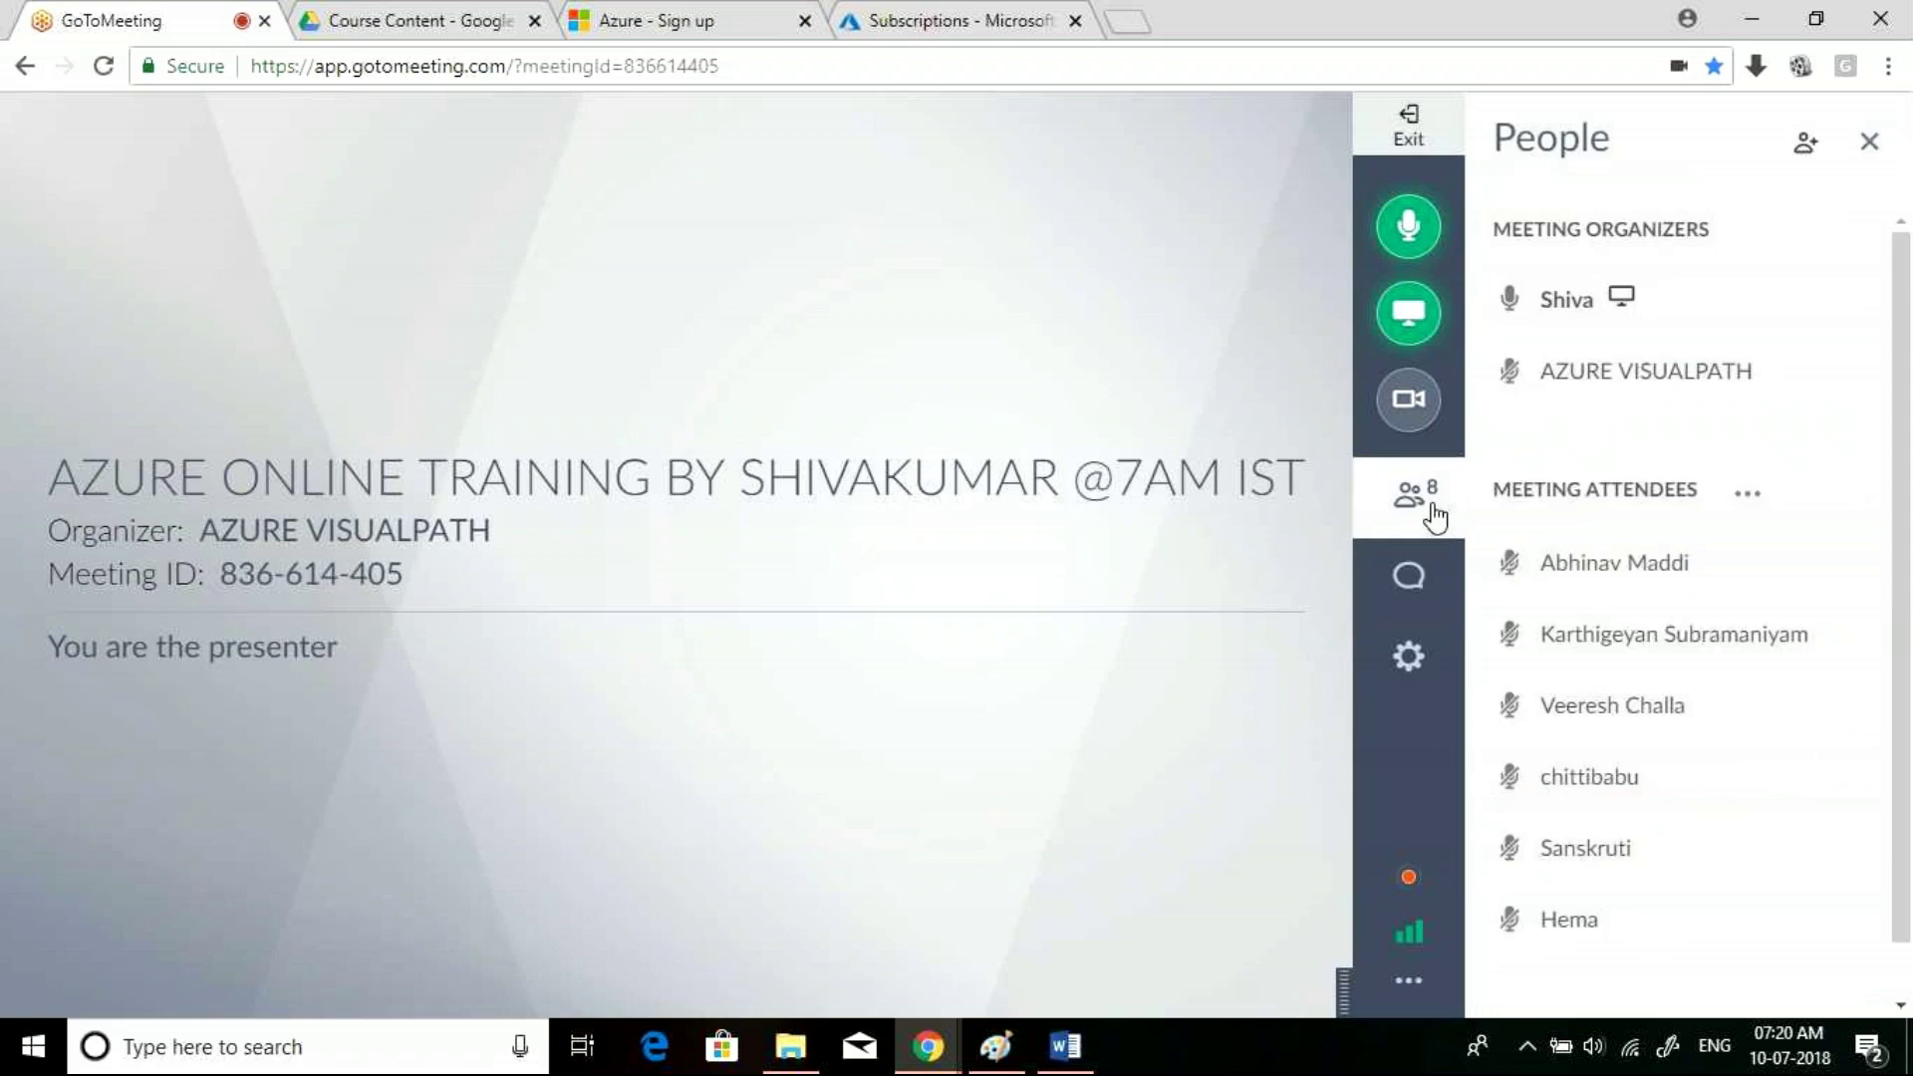
left_click(963, 12)
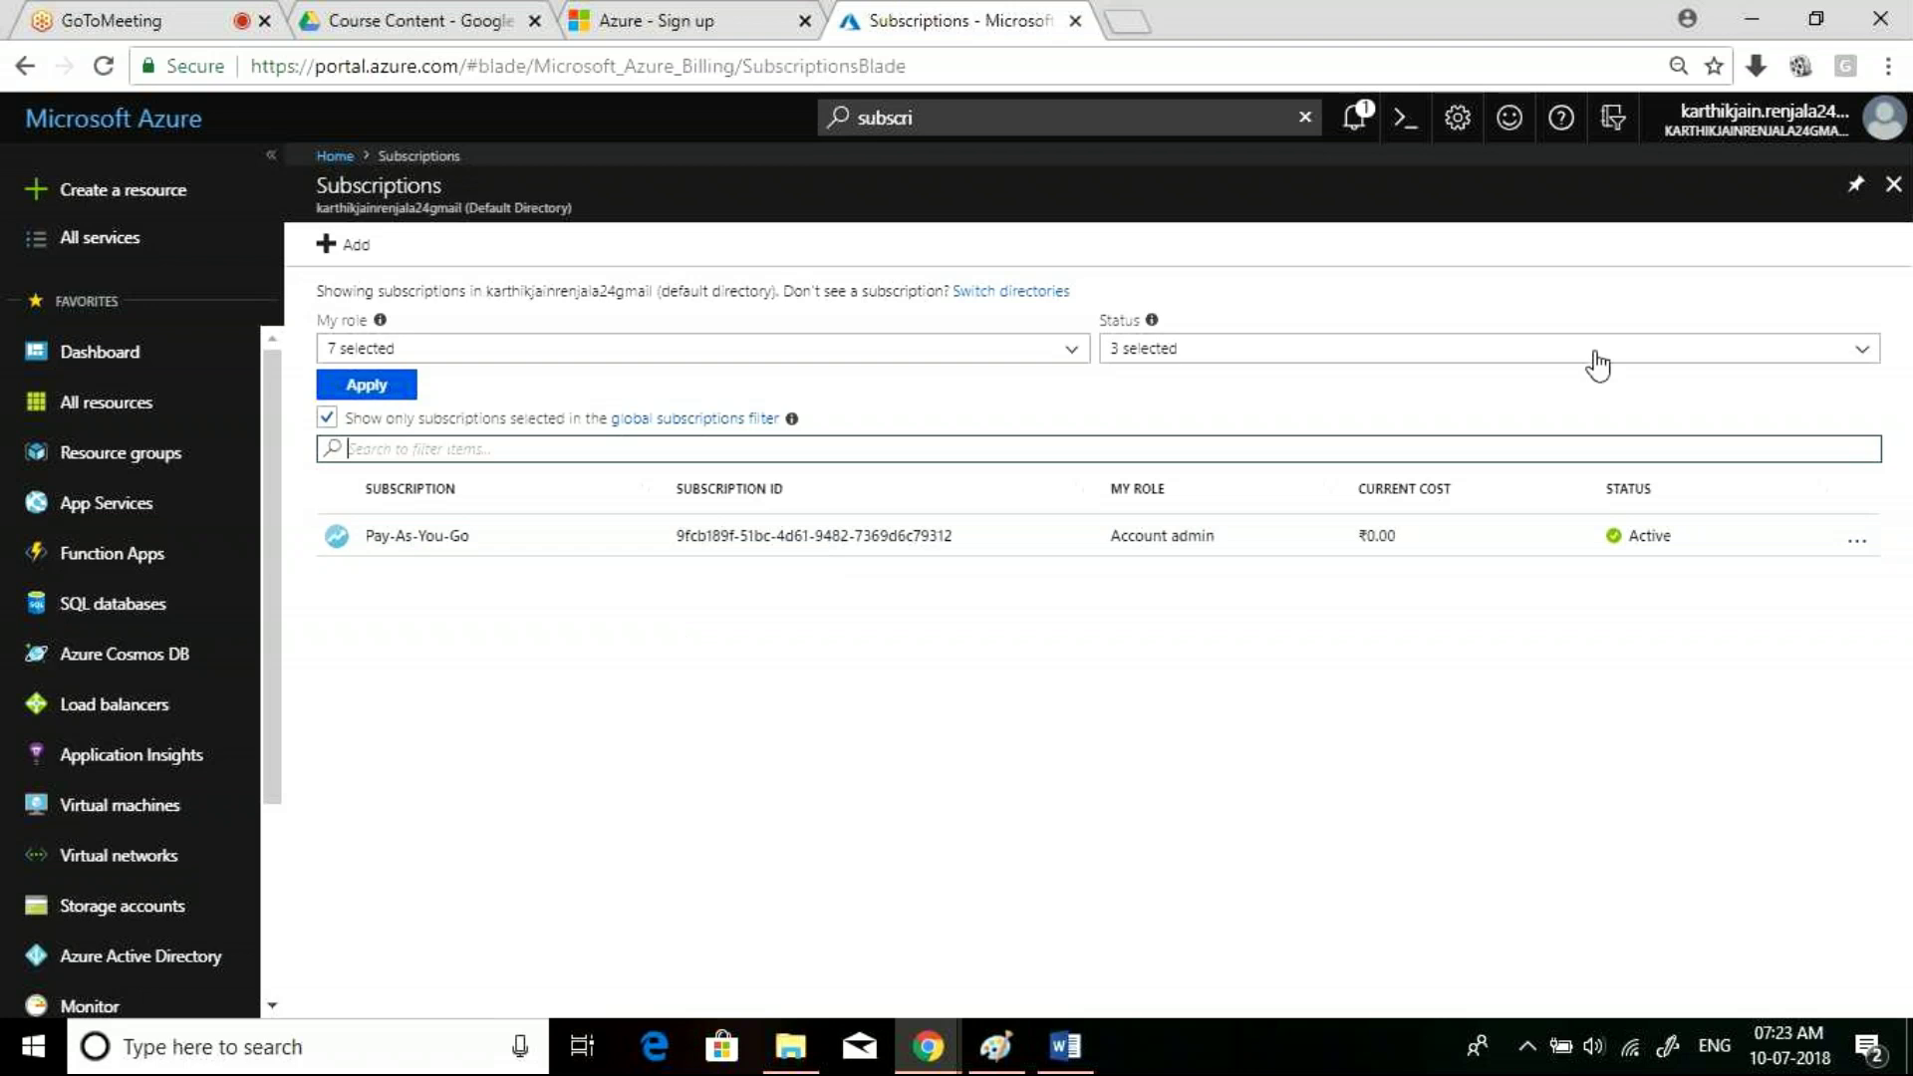
Close the Subscriptions page and unpin all the tiles, including Automation Accounts, from the dashboard
left_click(1893, 185)
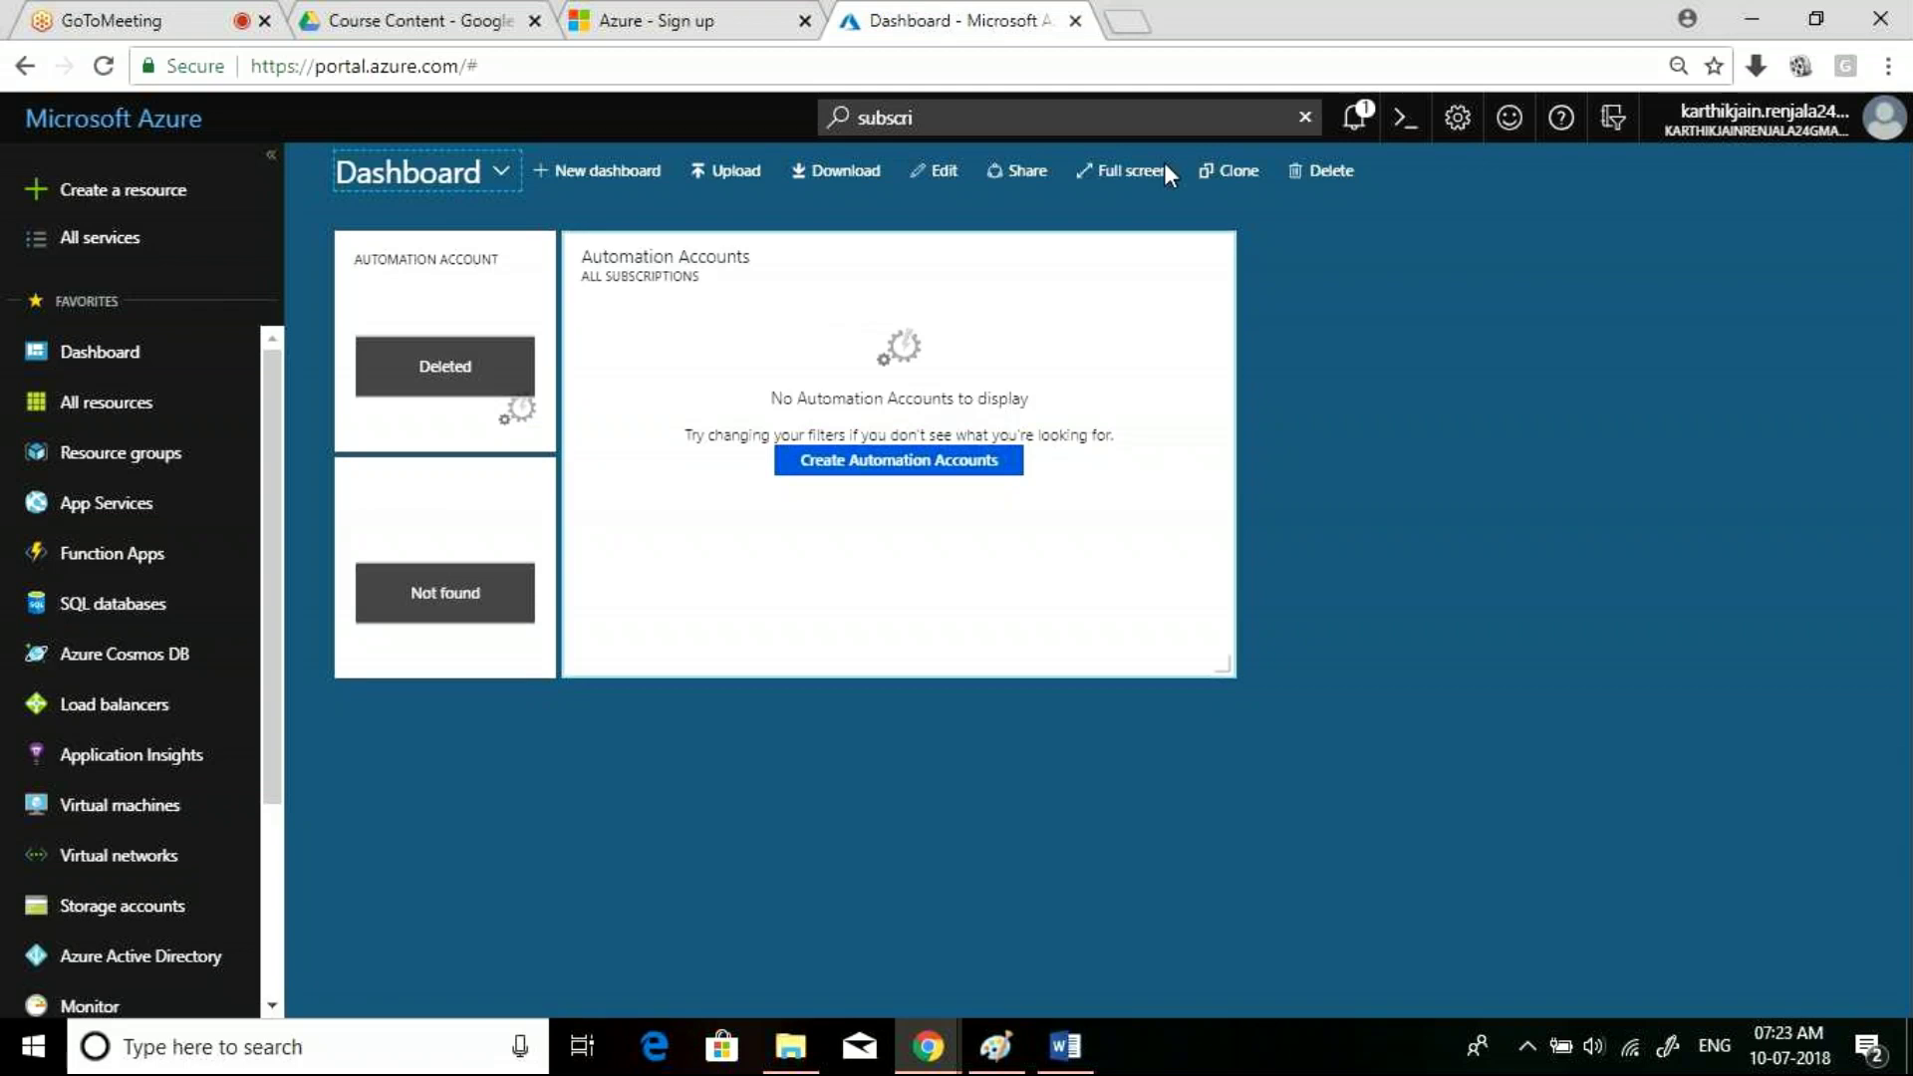
right_click(415, 288)
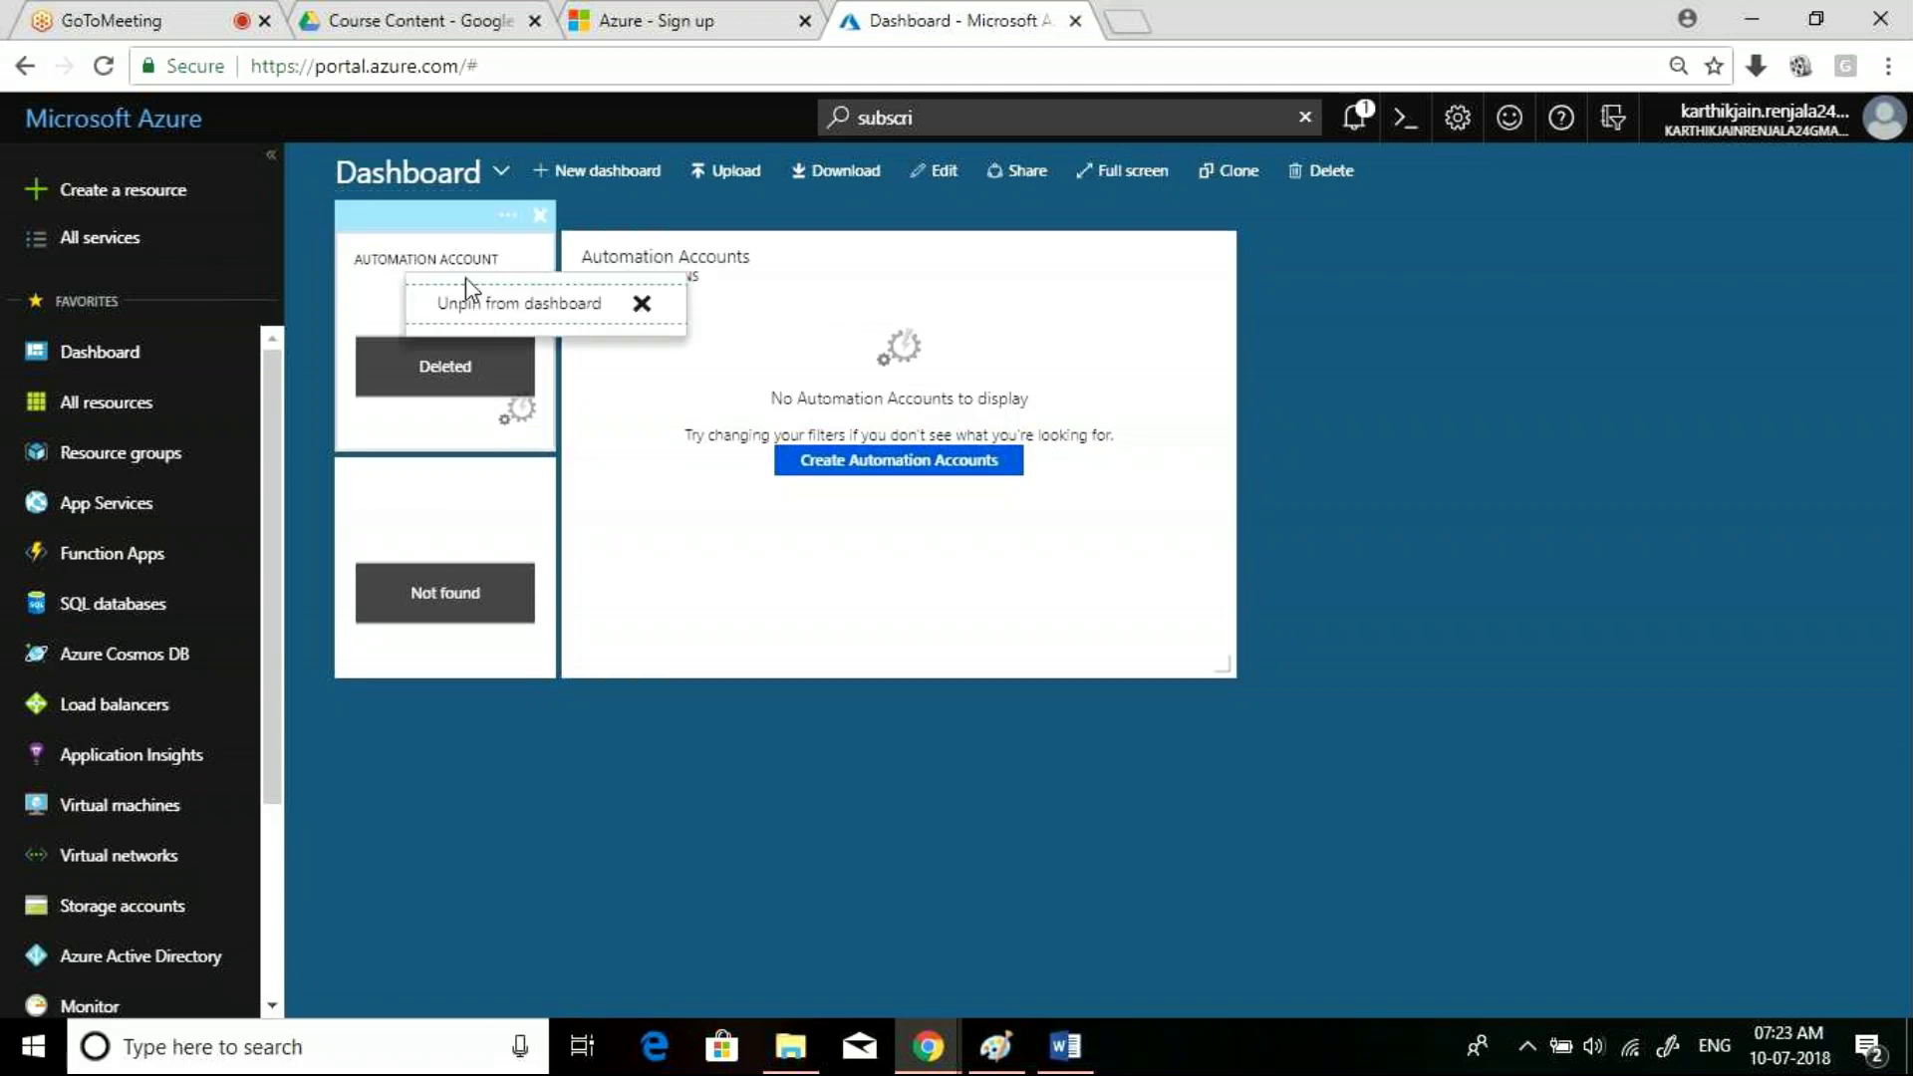
left_click(416, 295)
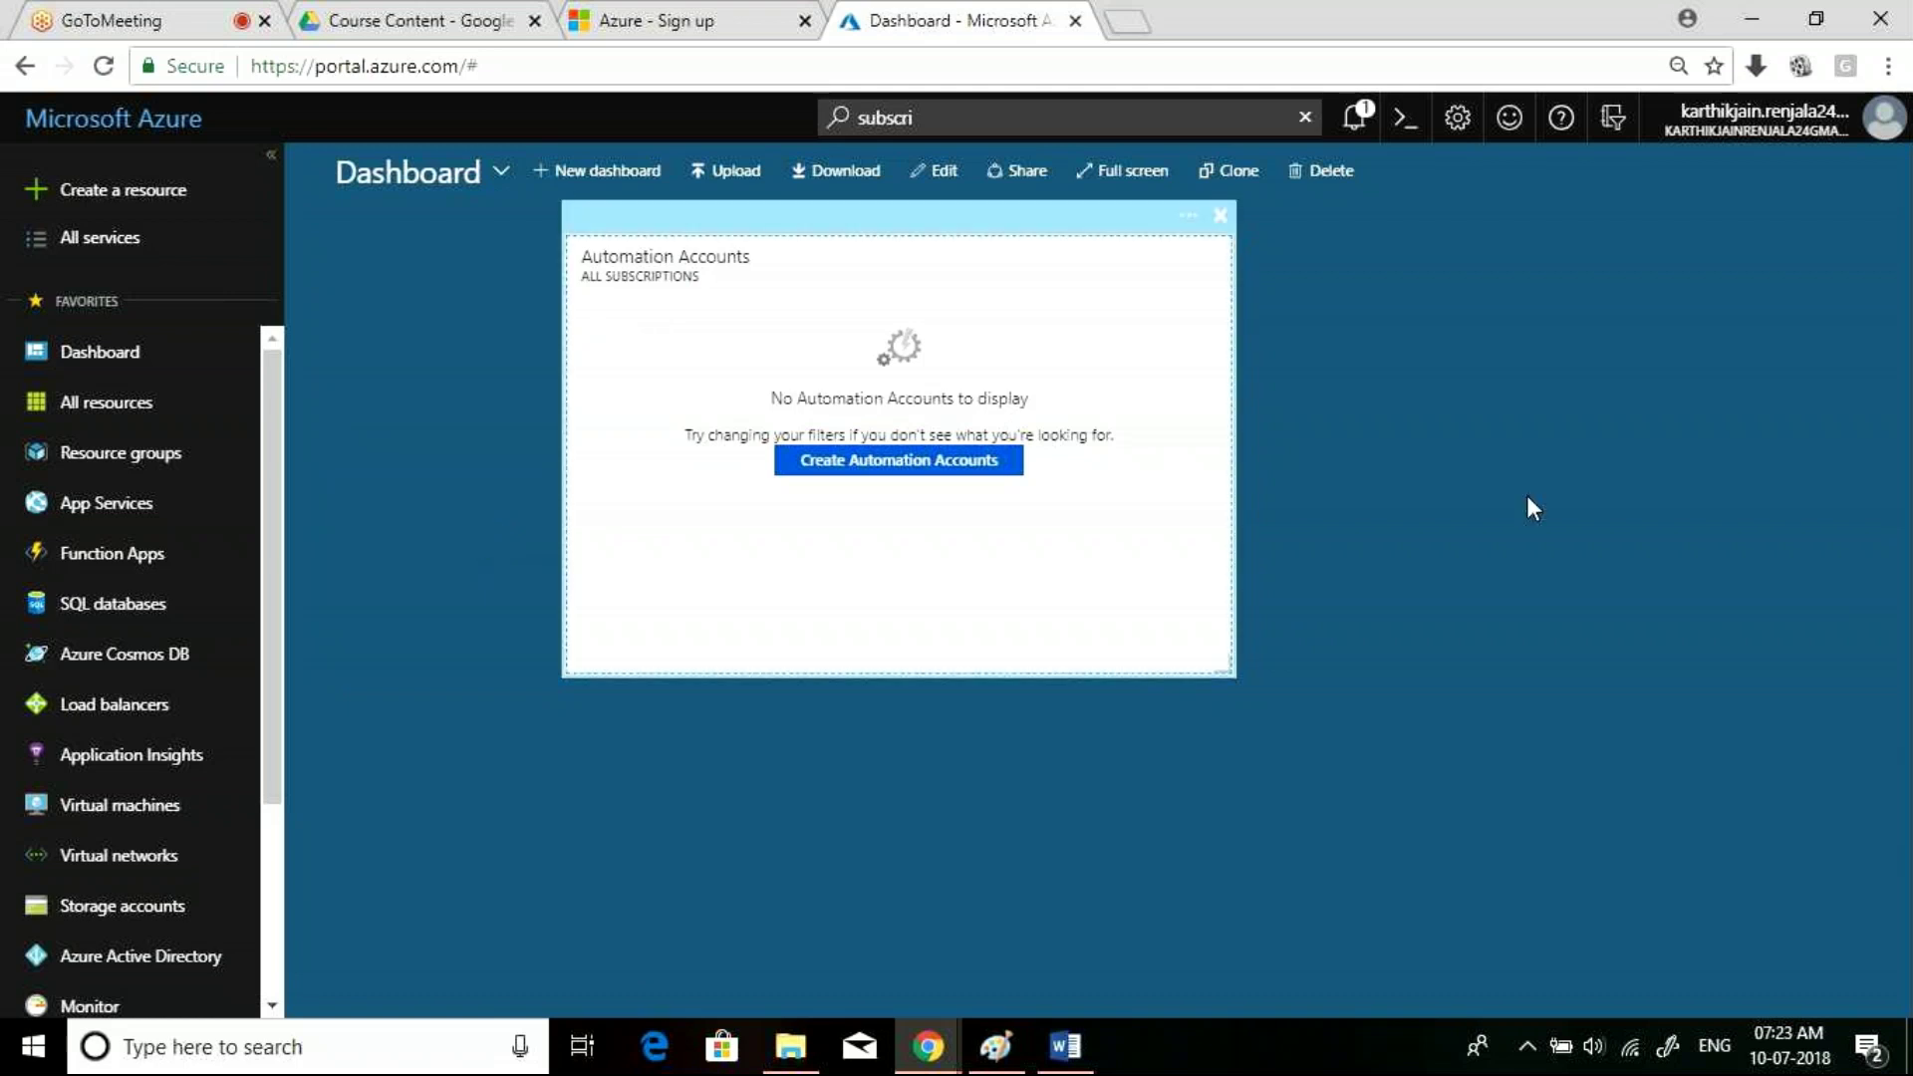
right_click(974, 239)
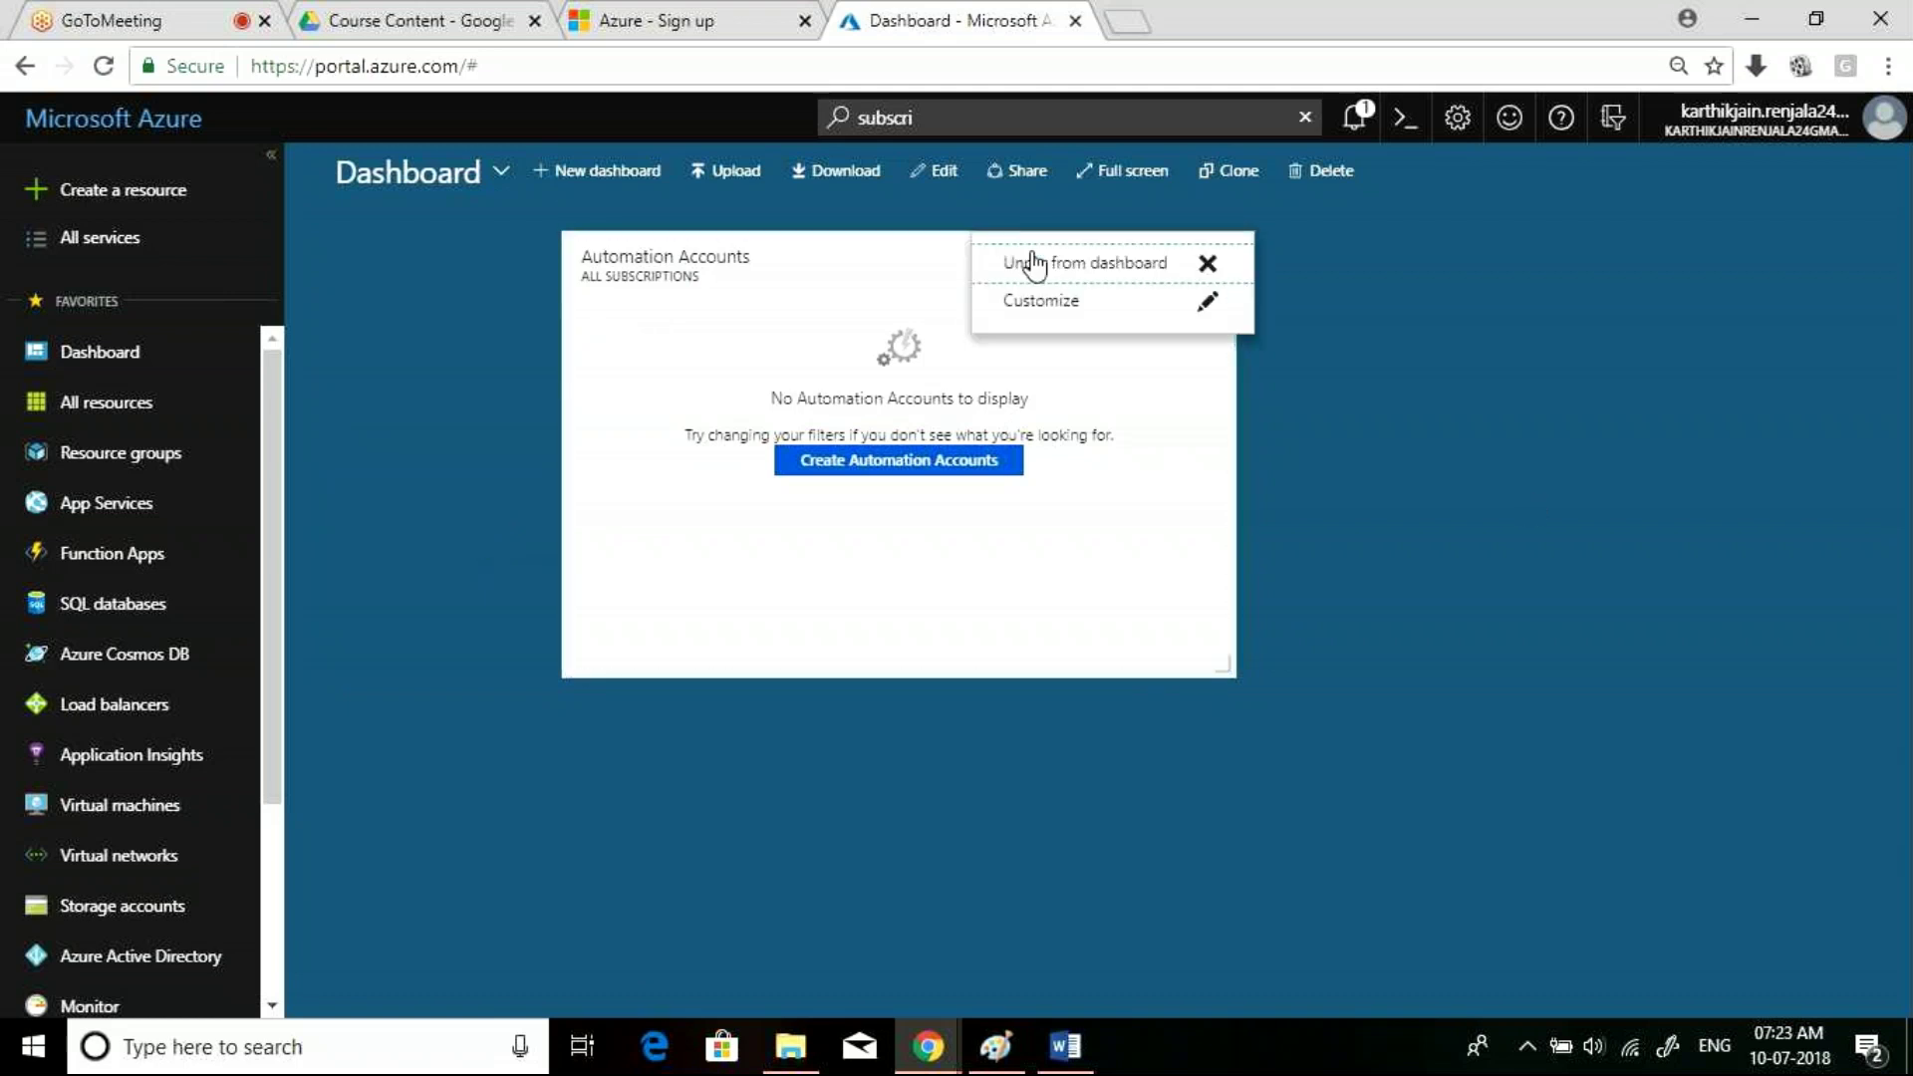
left_click(1039, 271)
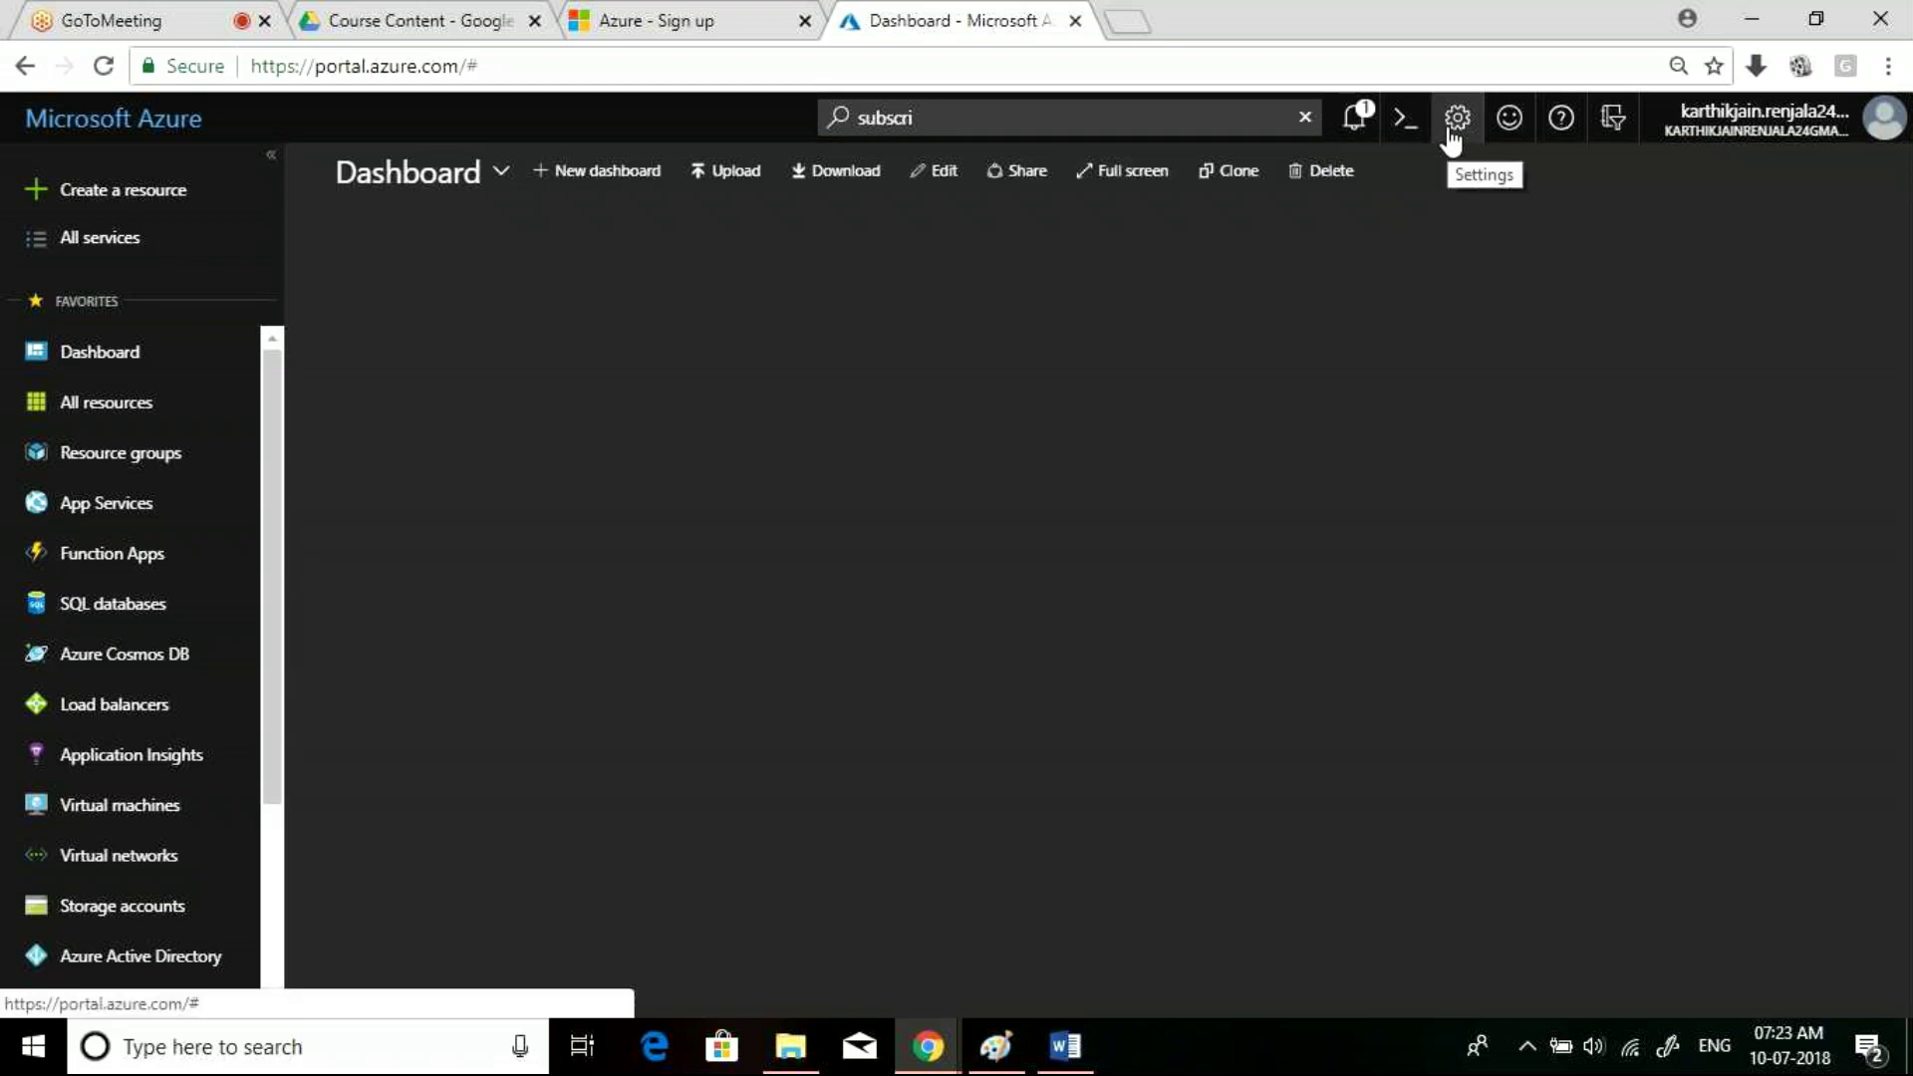
Review the theme, notification, language and regional format options in the portal settings, and leave without applying changes
left_click(1458, 128)
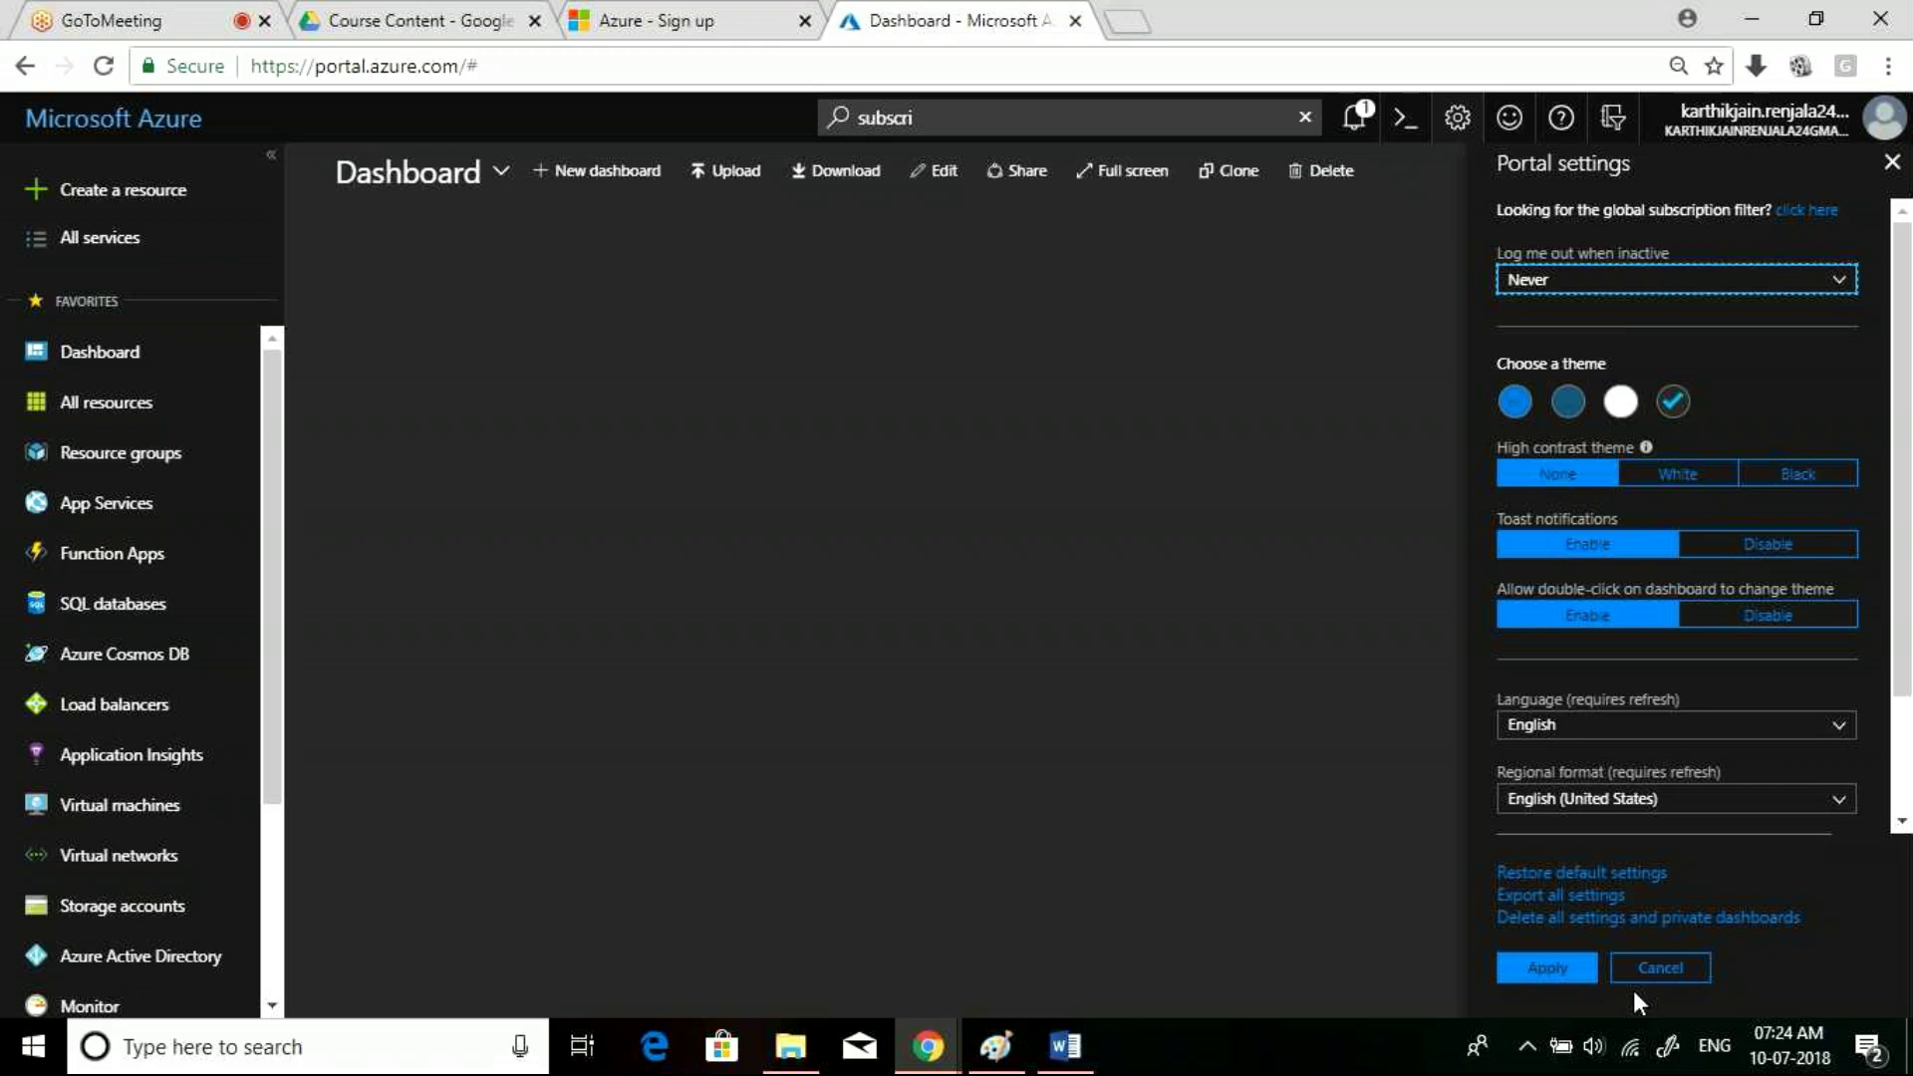
scroll(1635, 997, "down", 2)
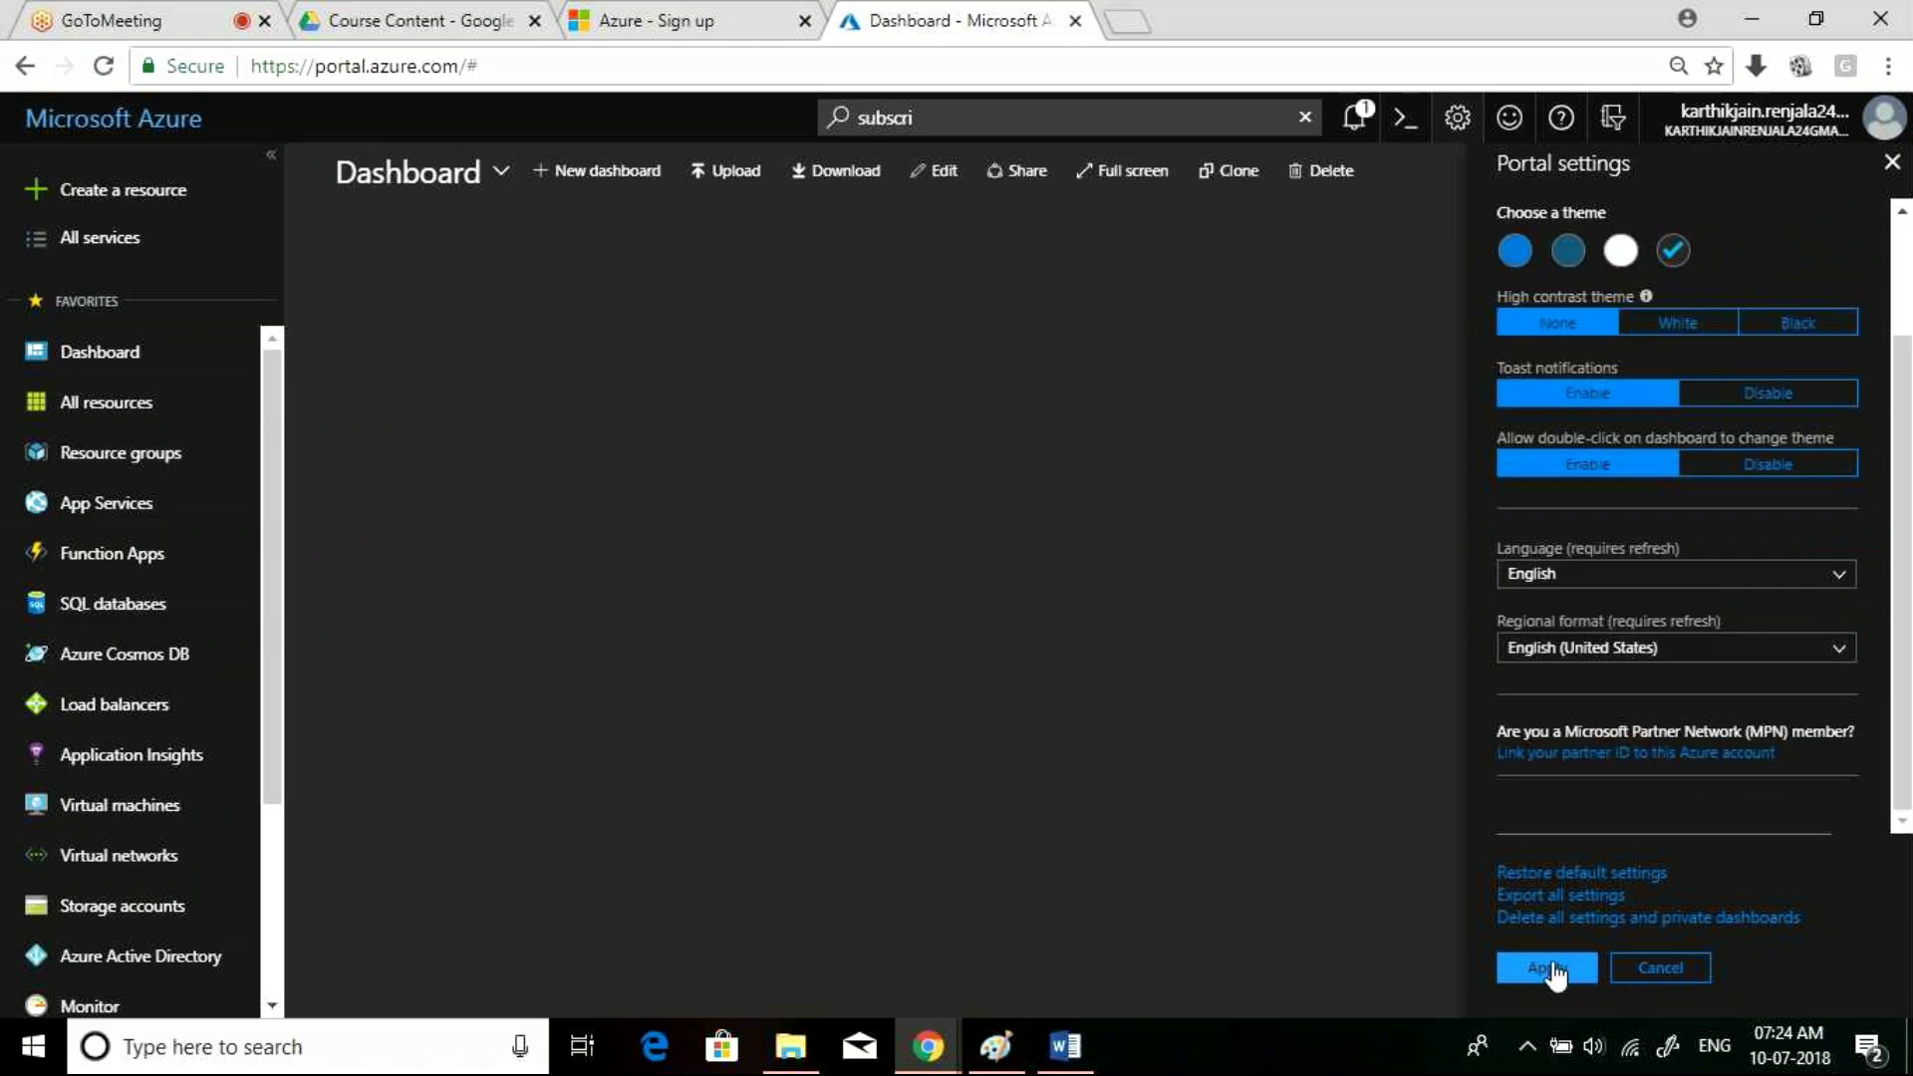
left_click(1662, 969)
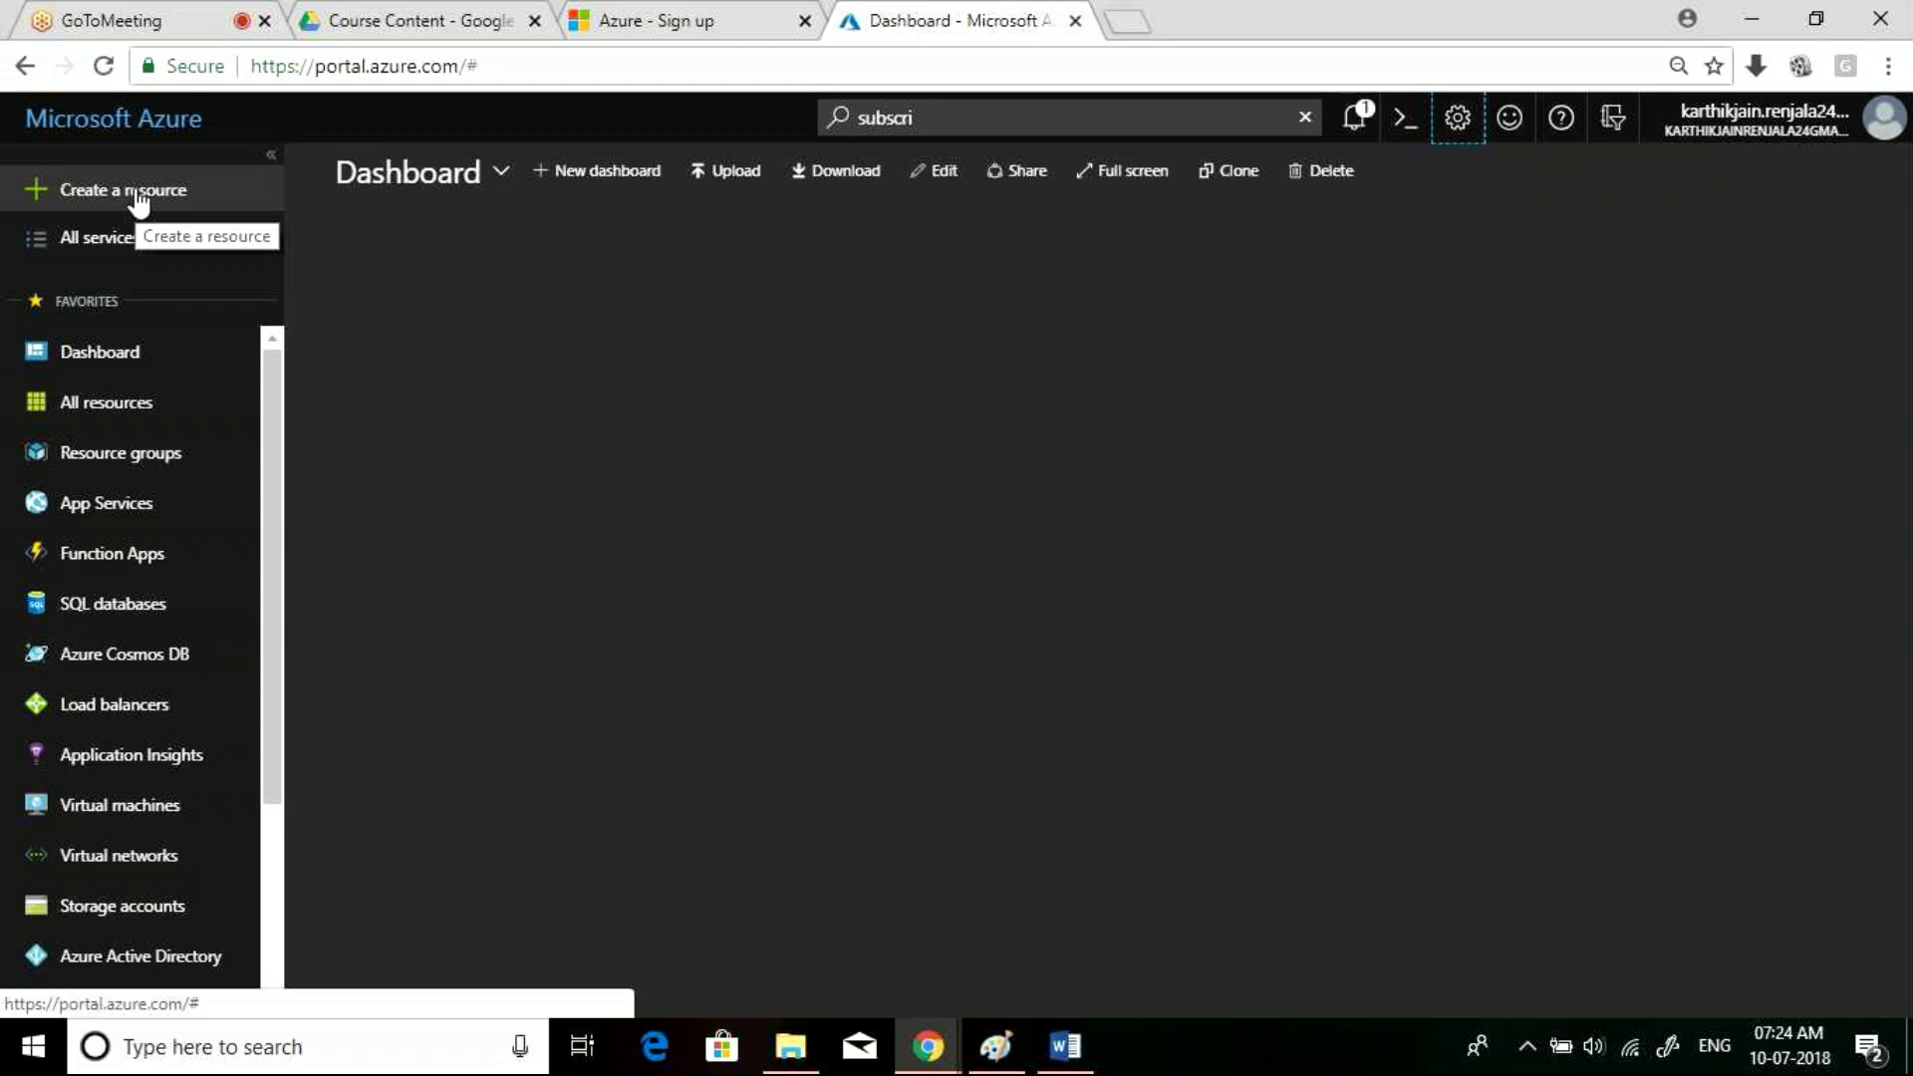
Search the Marketplace for "storage acc", view the details of "Storage account - blob, file, table, queue" and close them
left_click(138, 203)
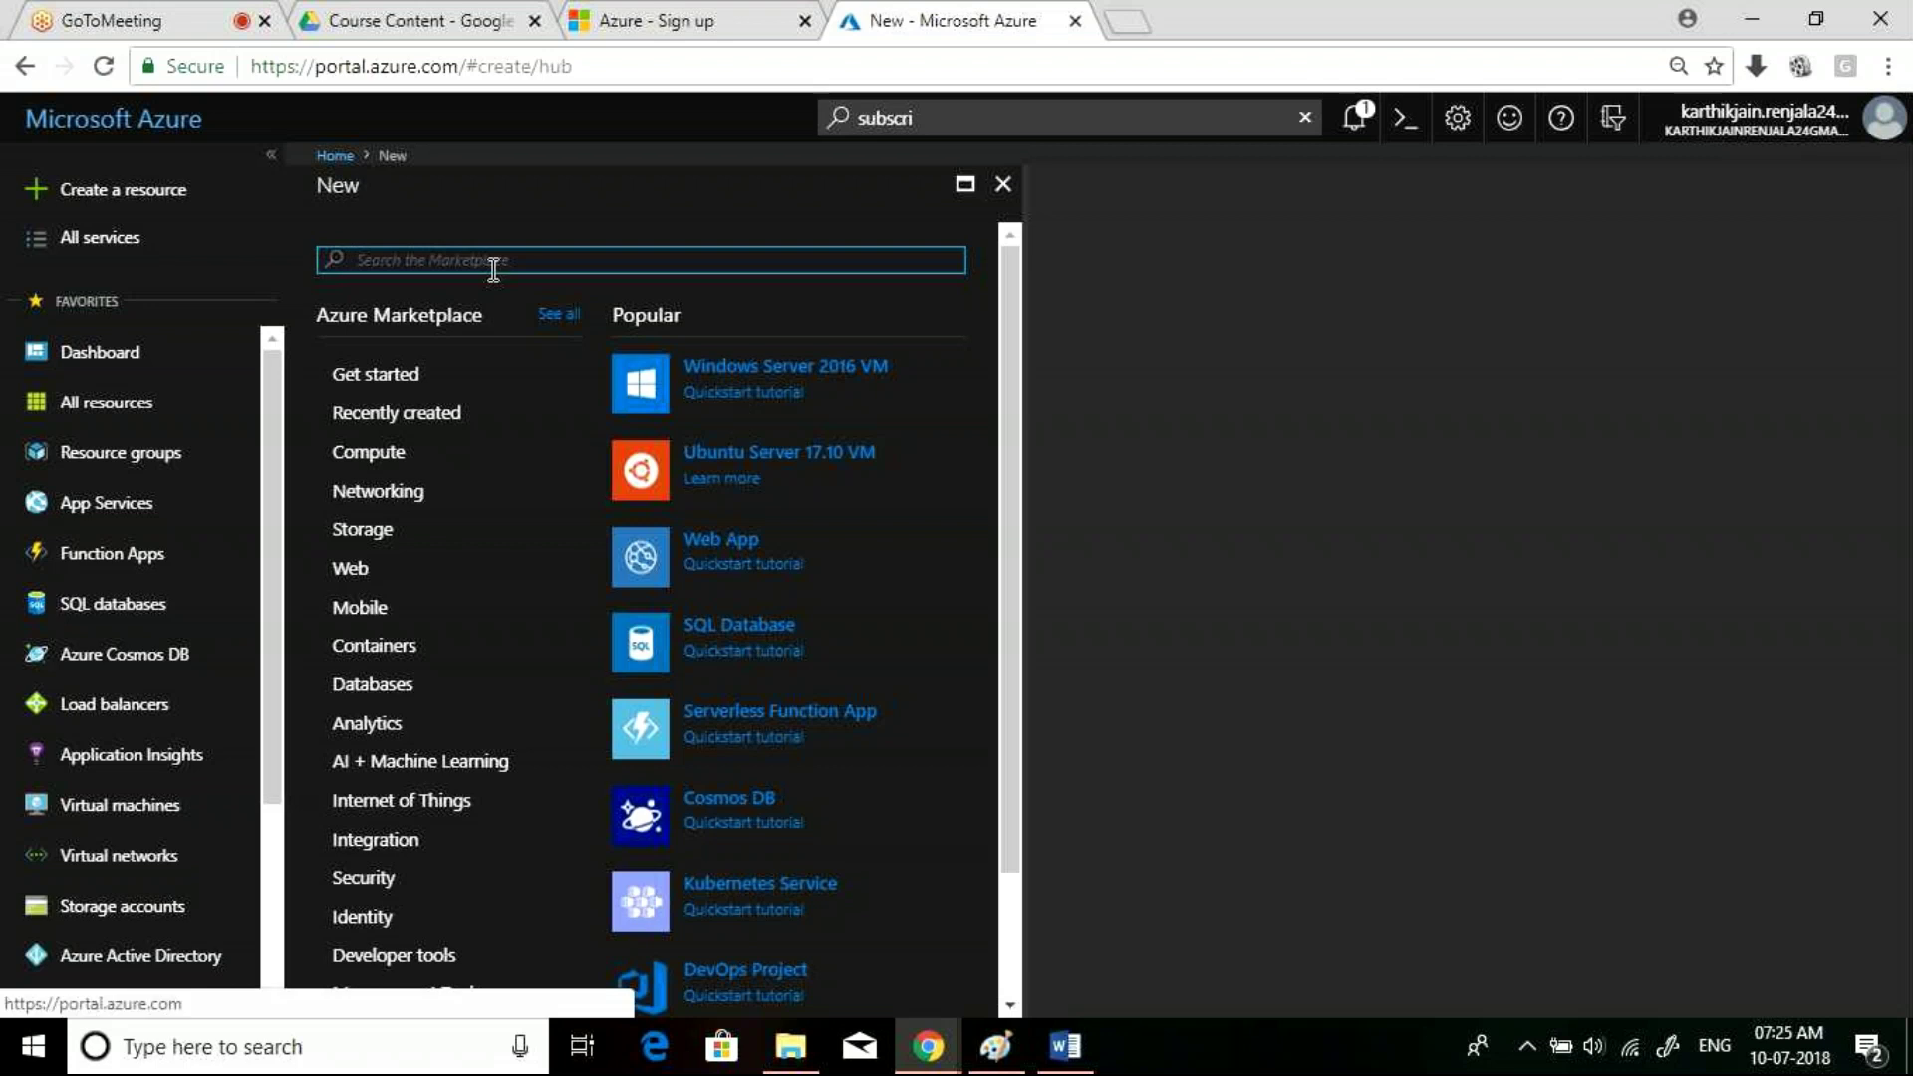
left_click(147, 192)
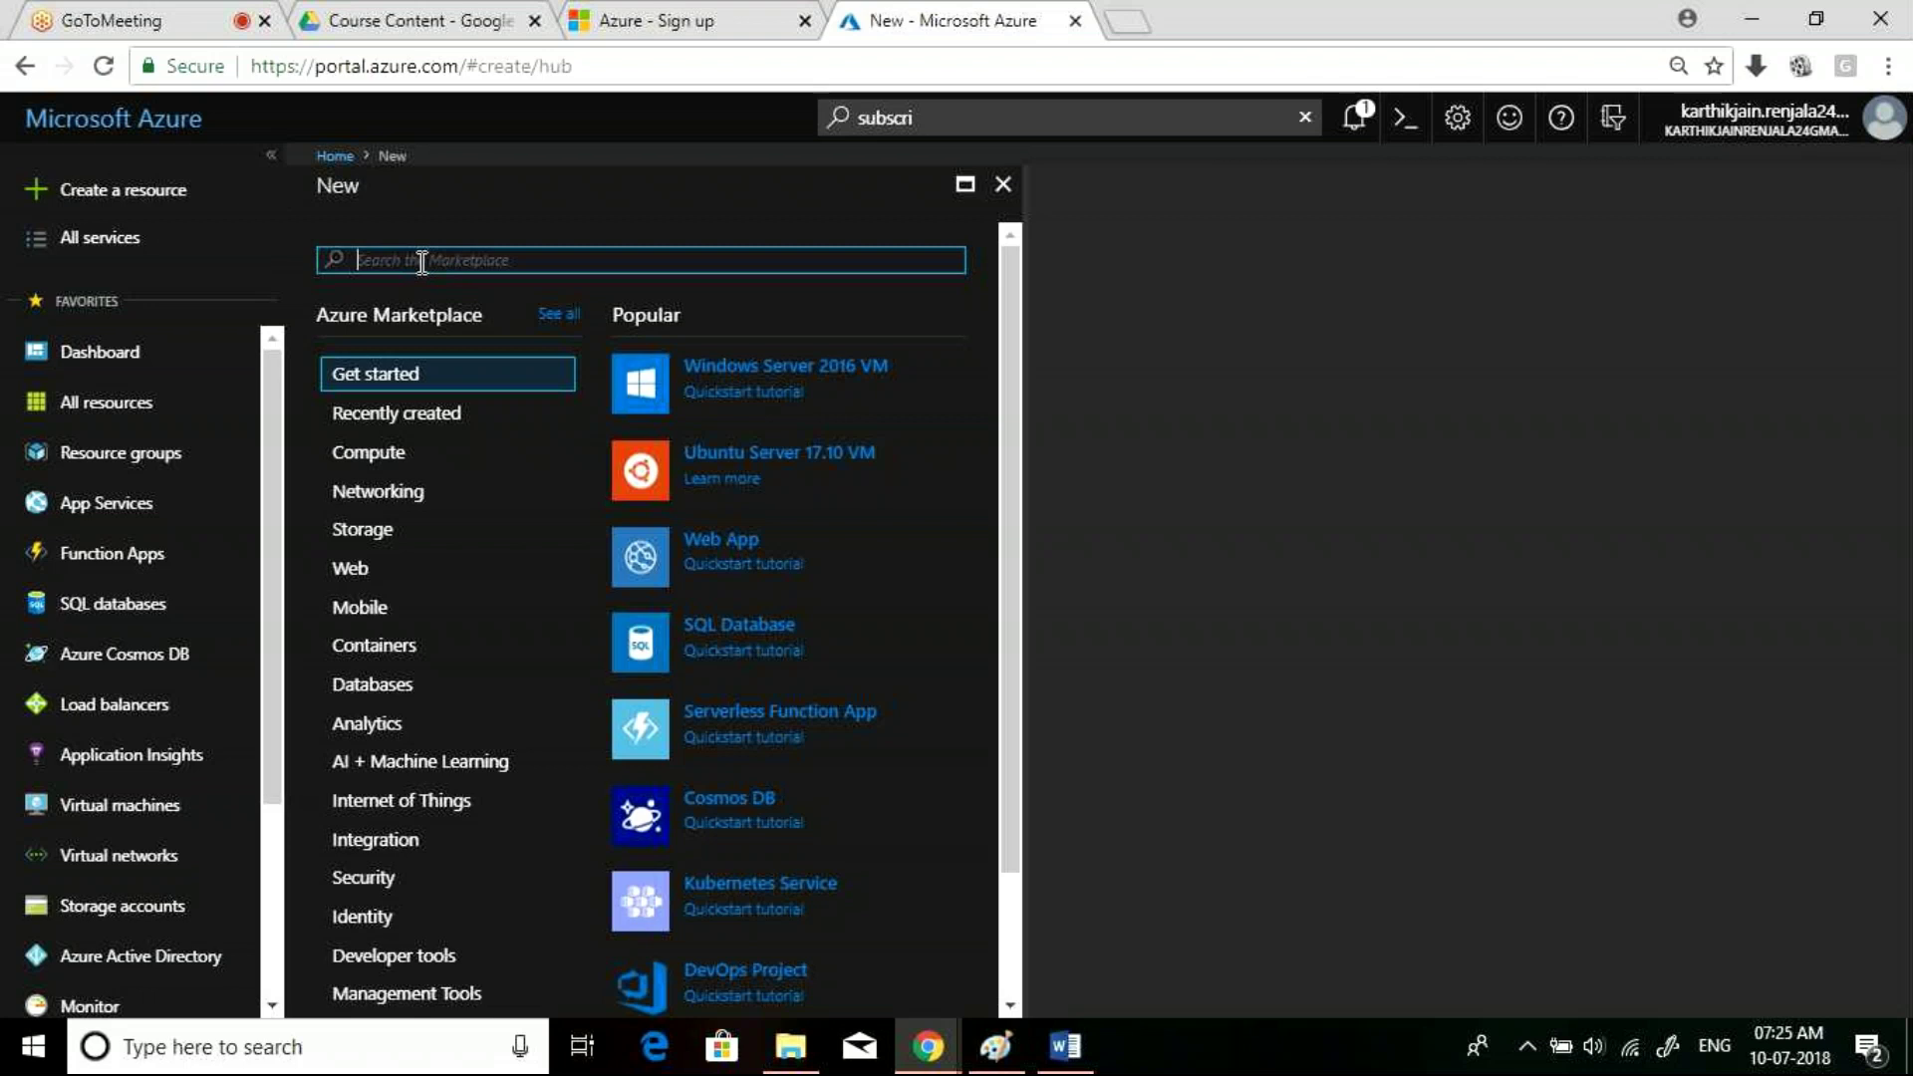
type("st")
type("orag")
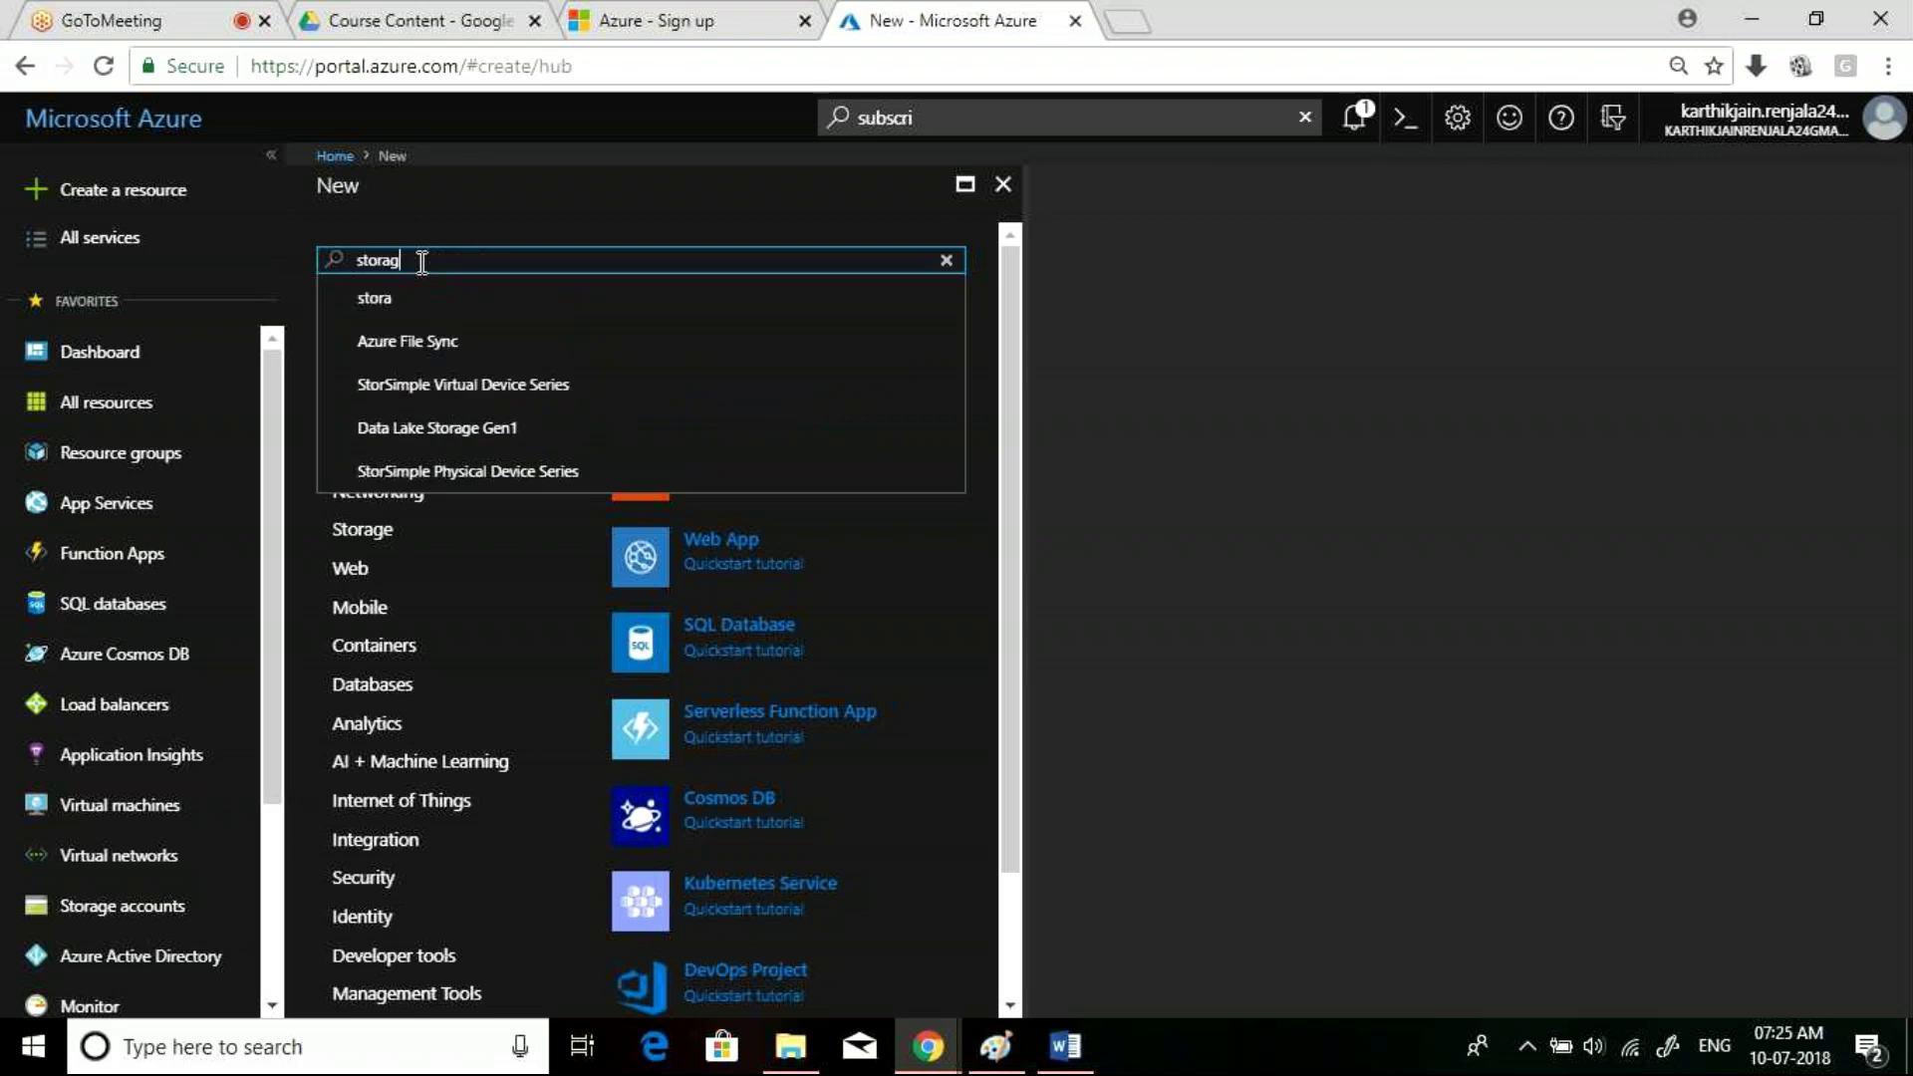
type("e a")
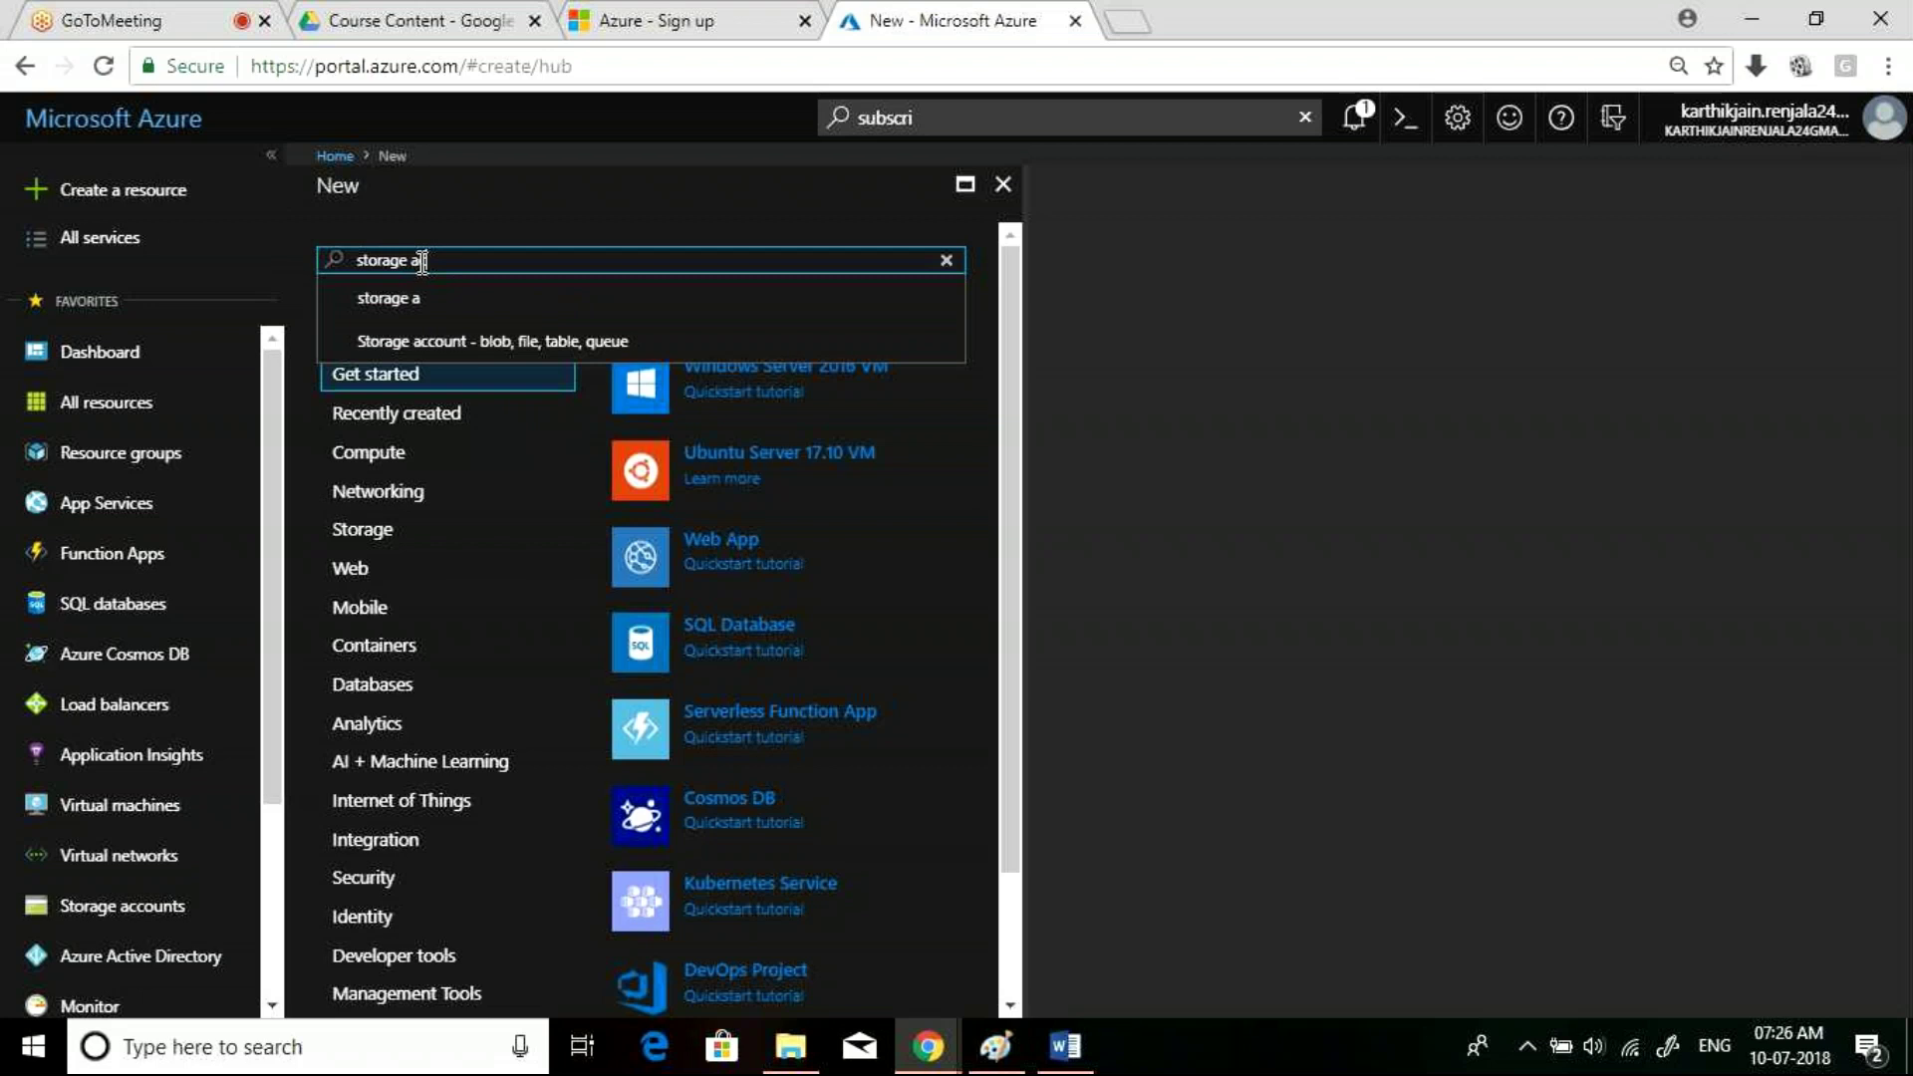
type("cc")
left_click(539, 350)
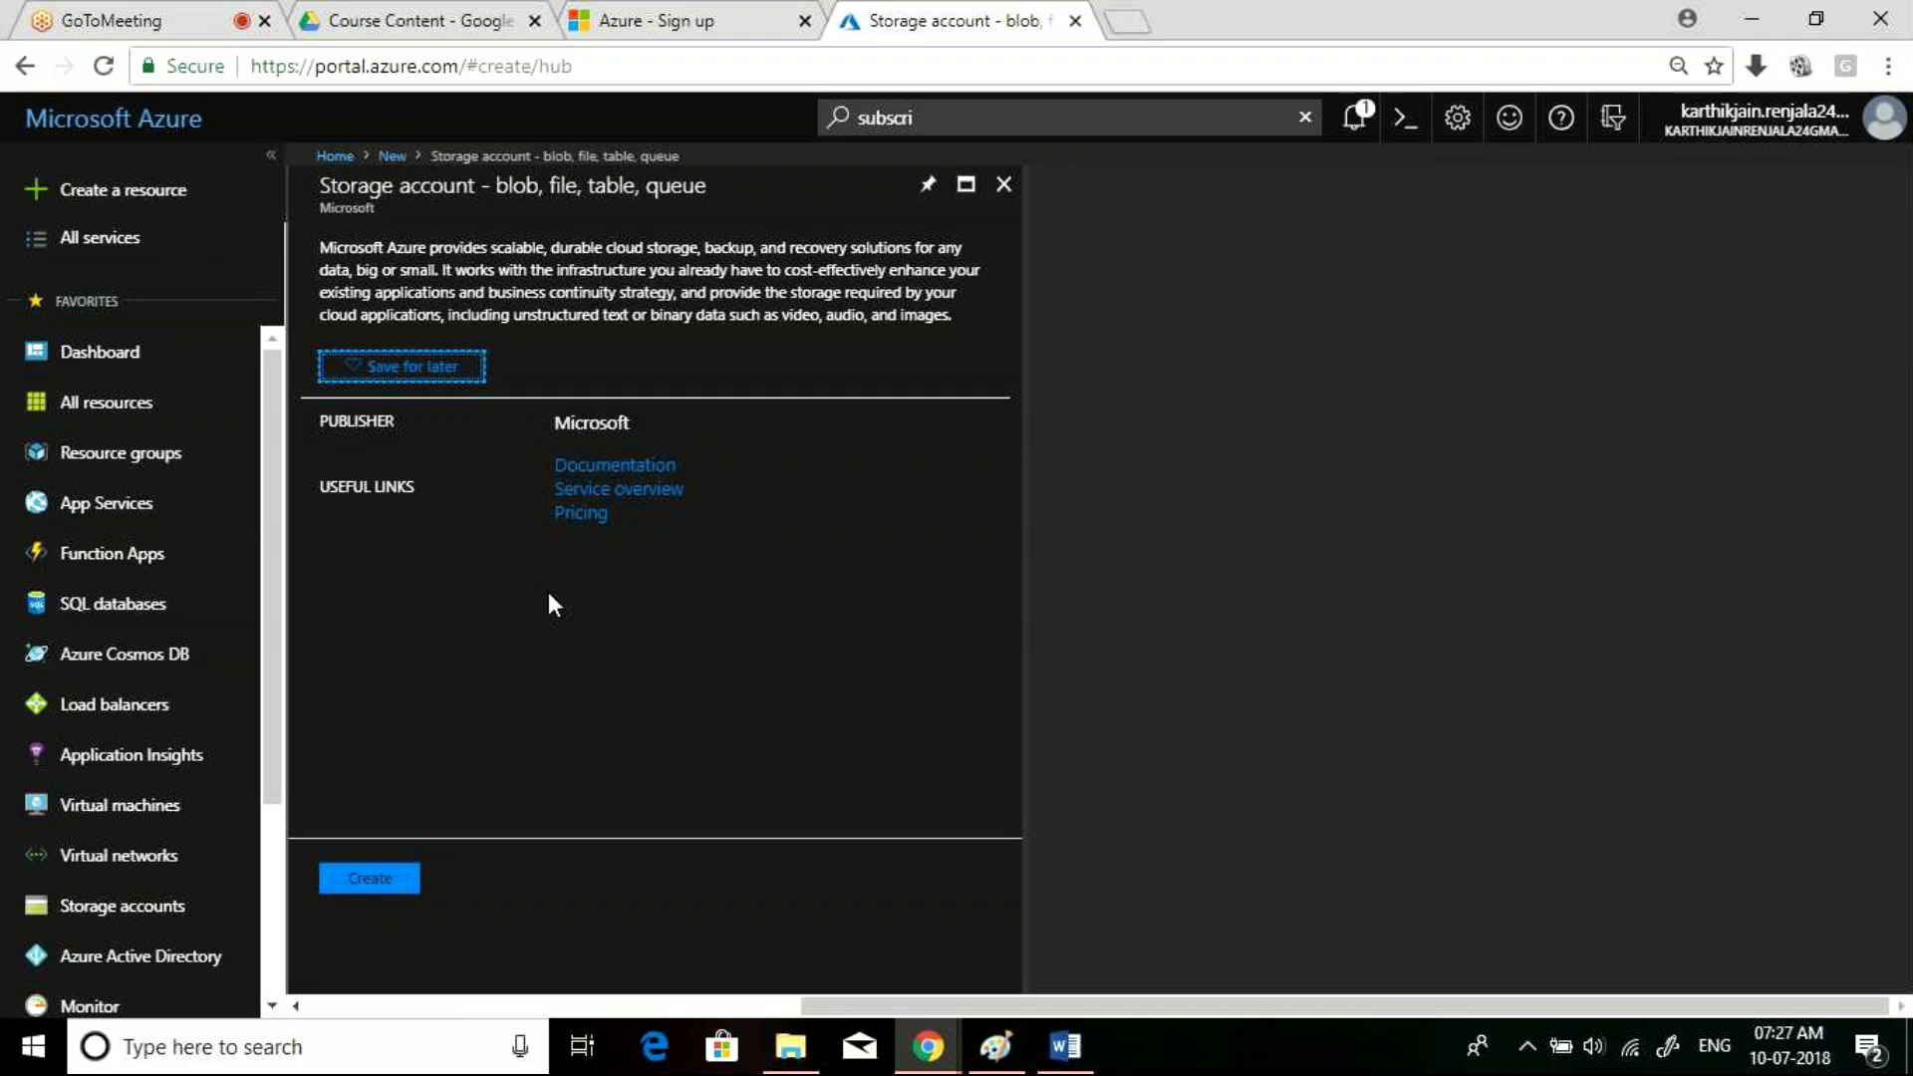
left_click(1004, 186)
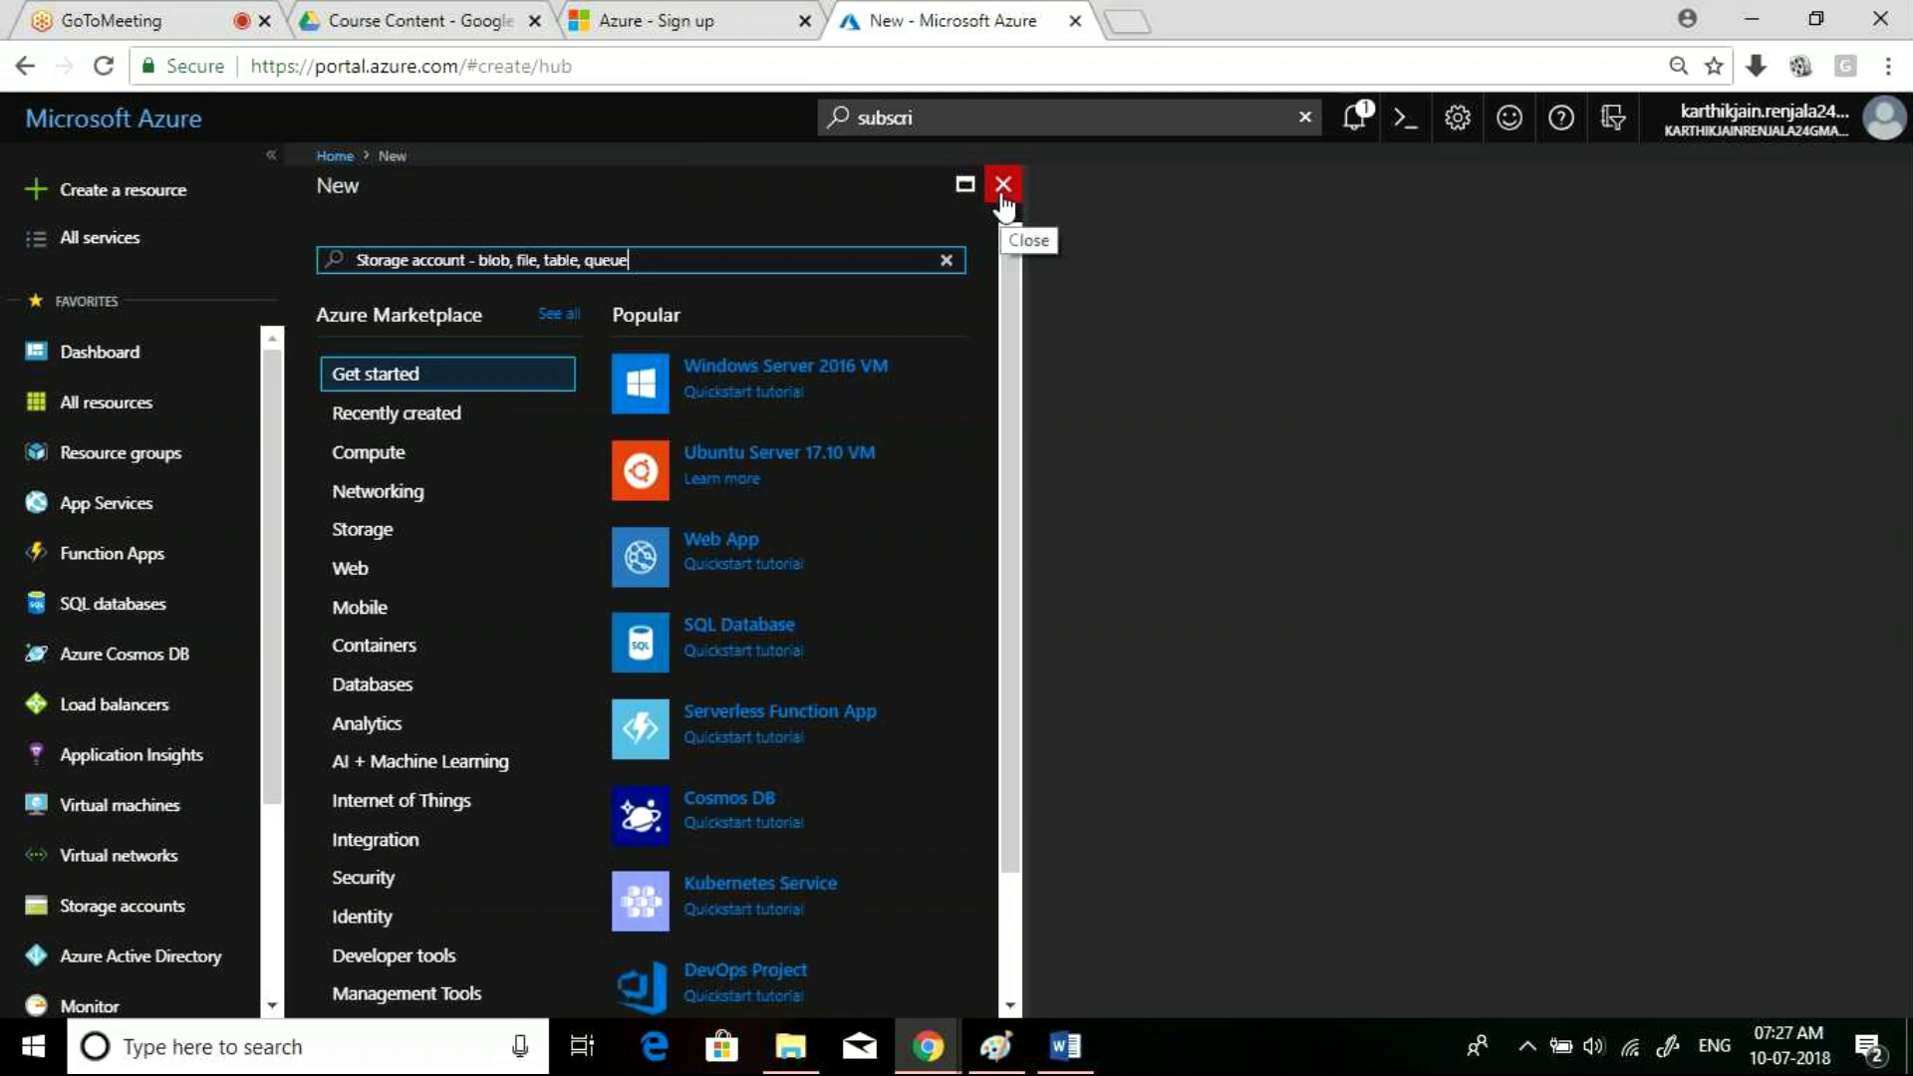
Search the Marketplace for "baracuda", view the results, and close the Marketplace pages to return to the dashboard
key("ctrl+a")
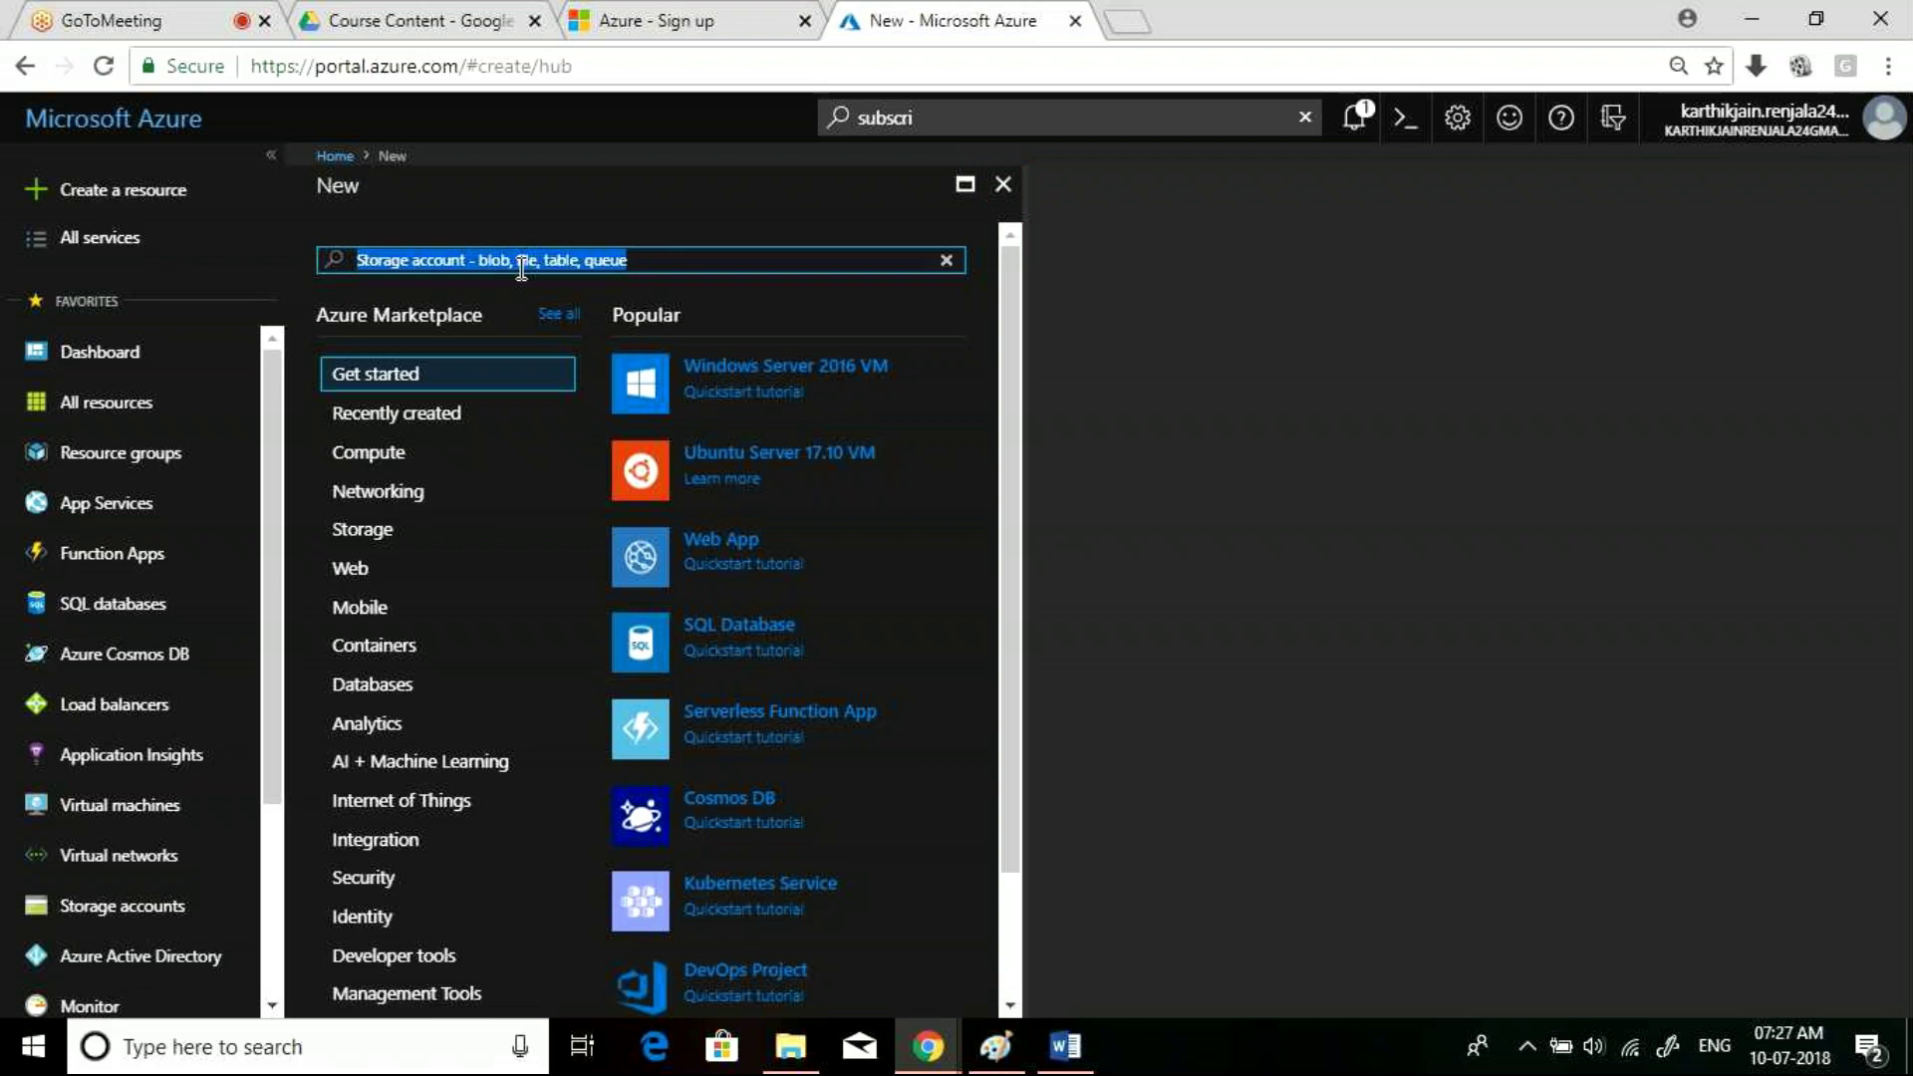
key("BackSpace")
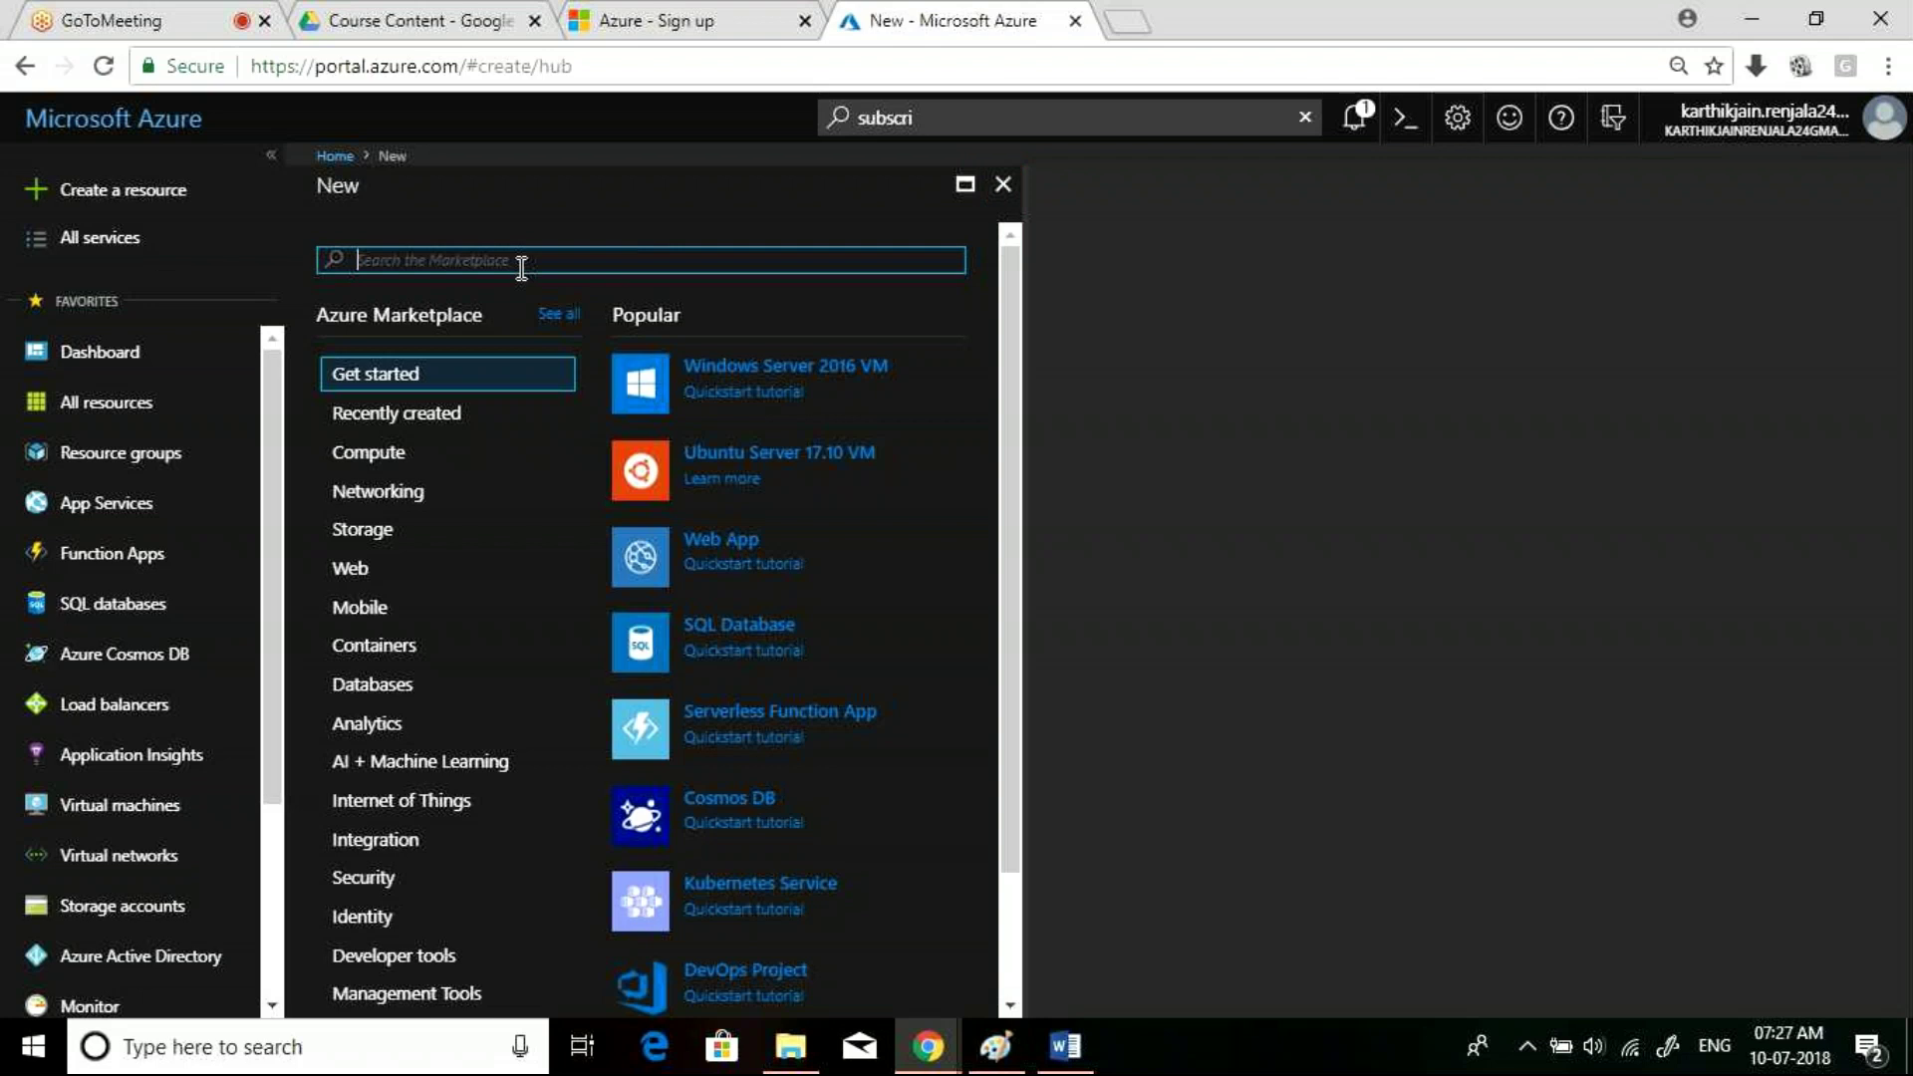
type("bara")
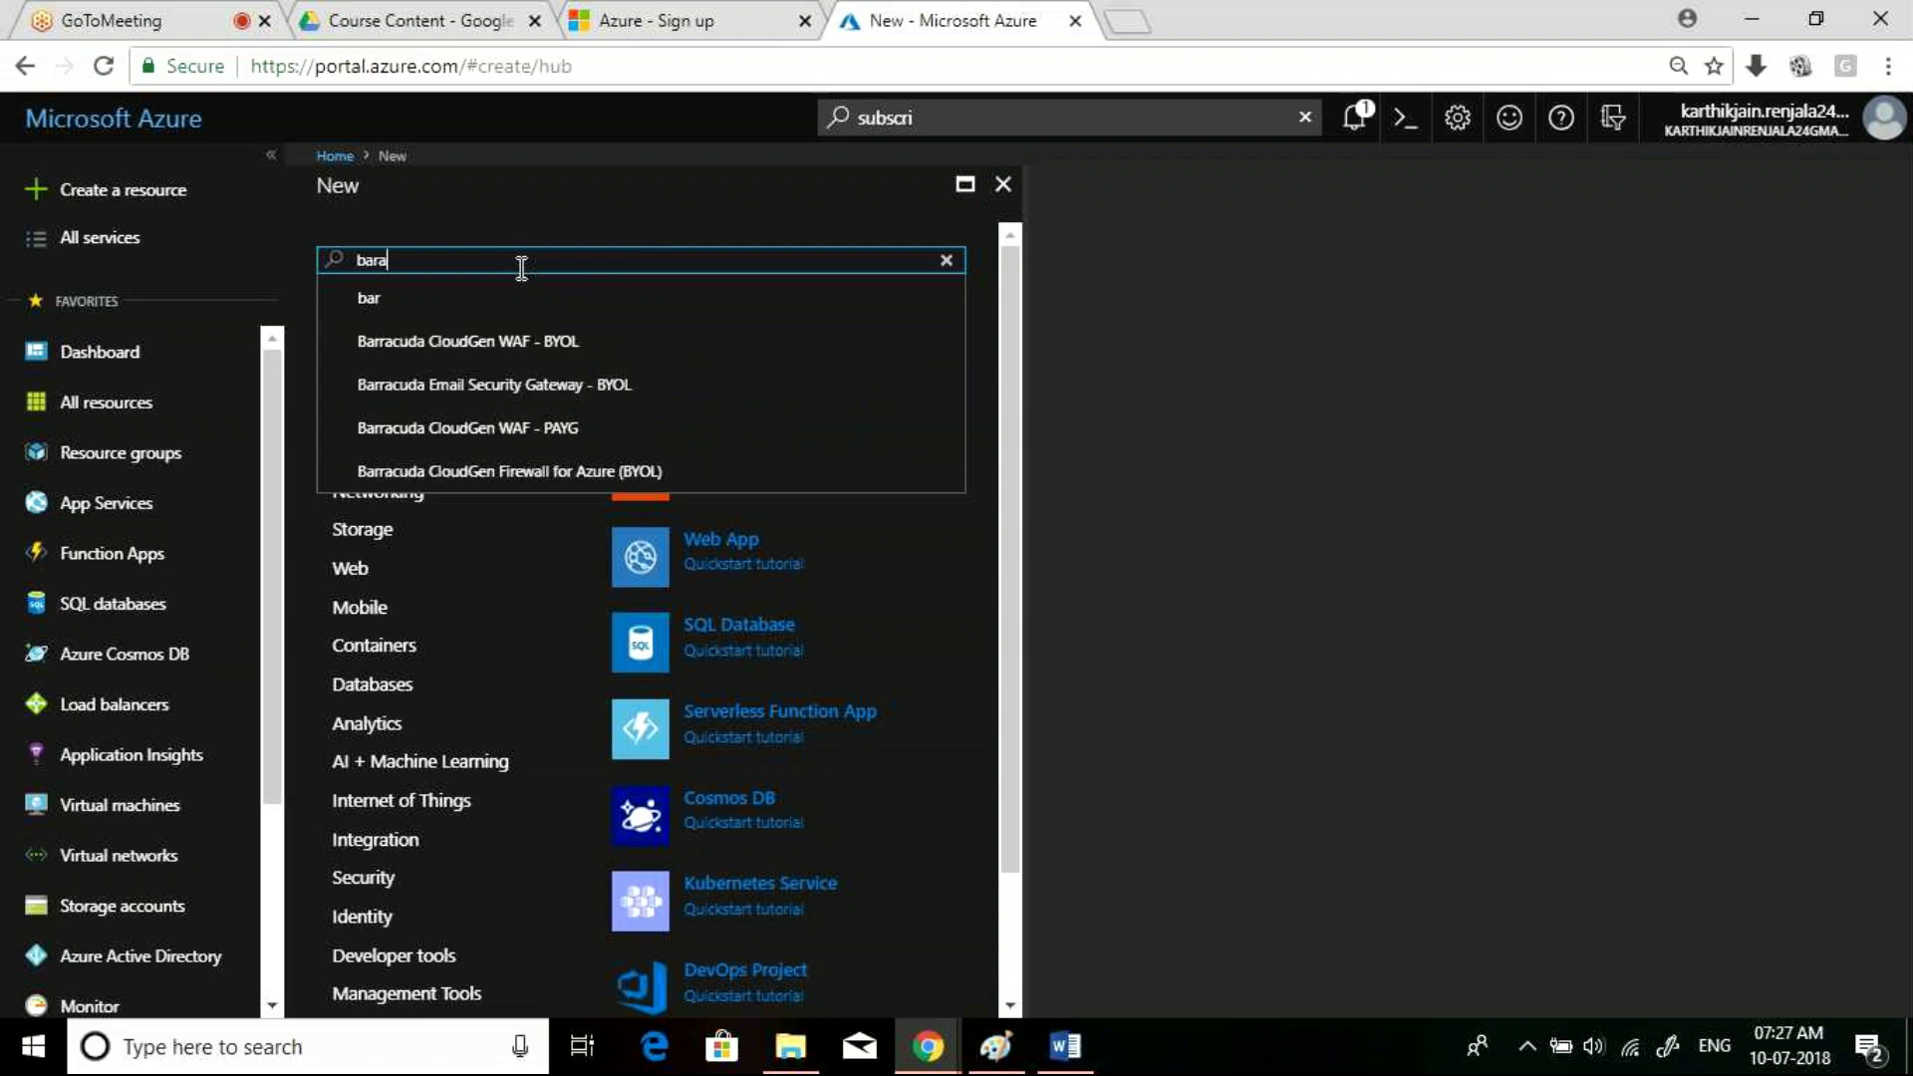
type("cuda")
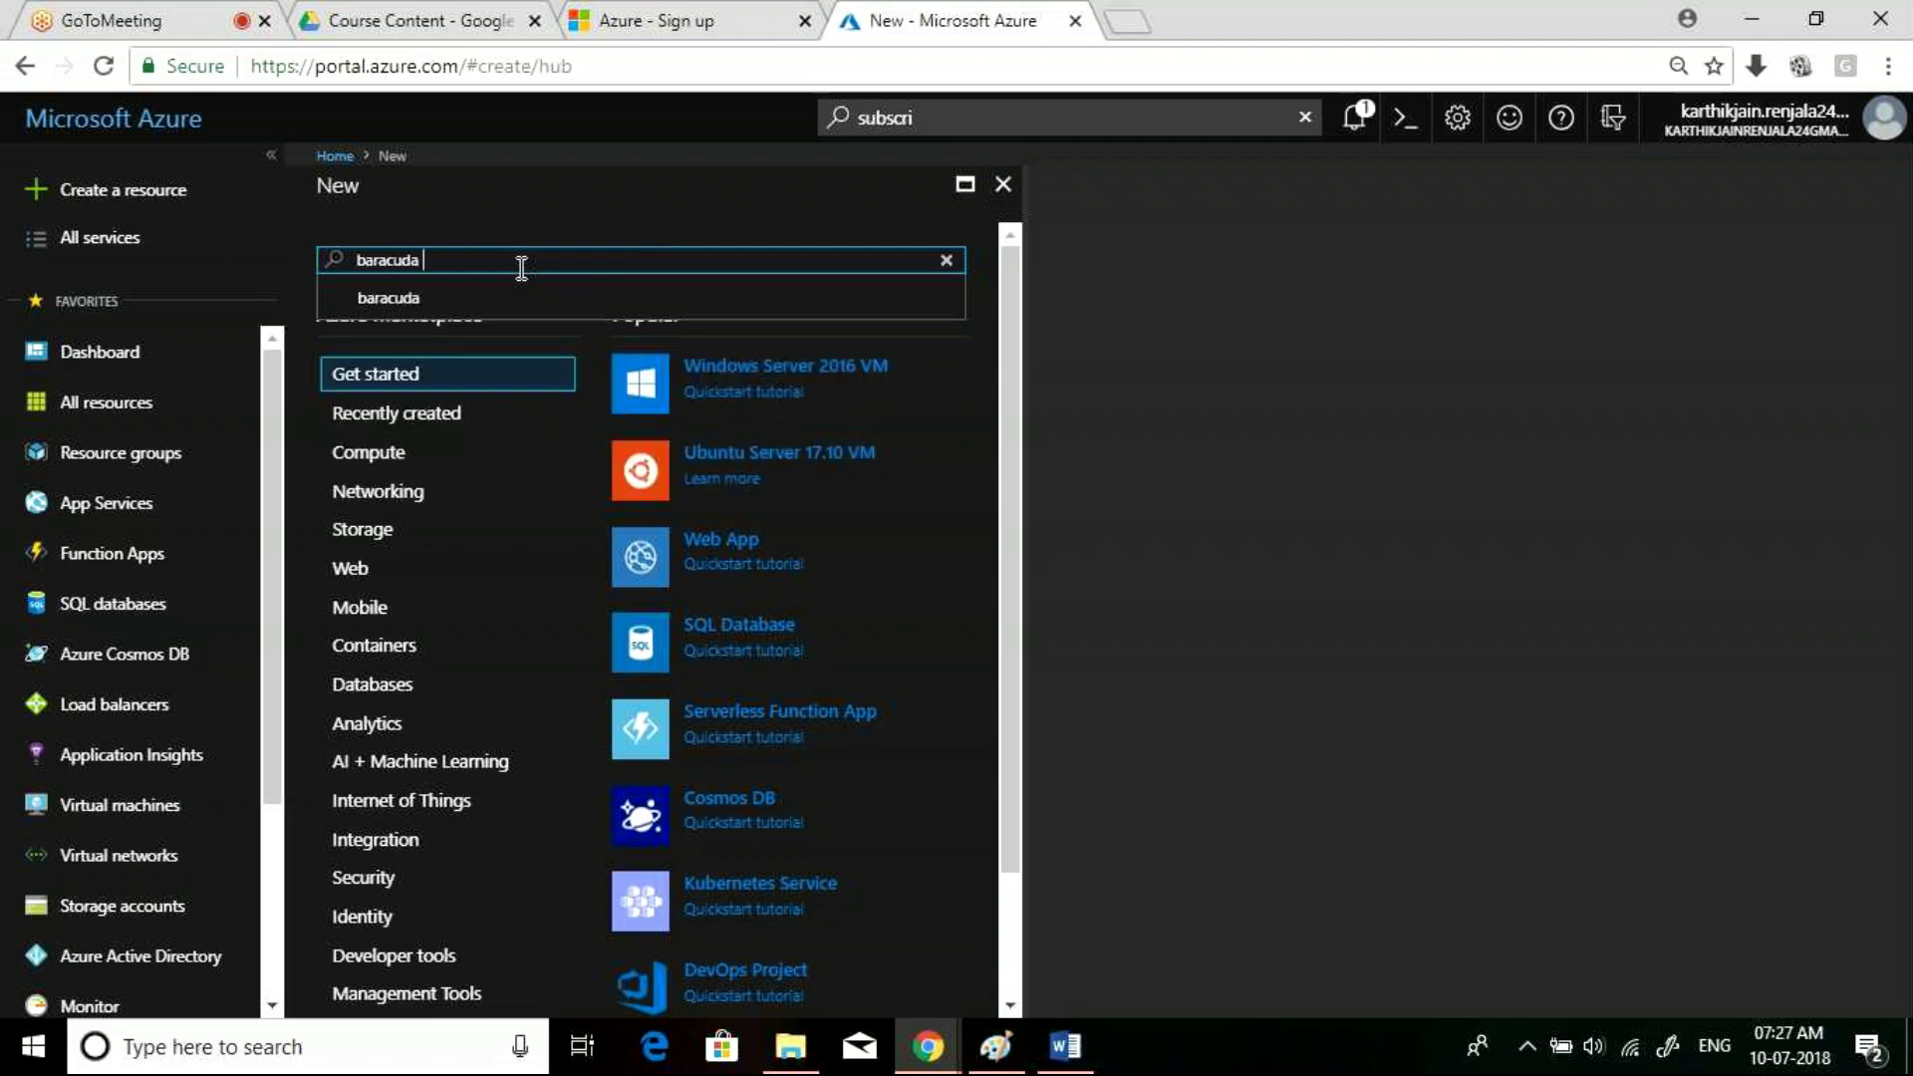
key("BackSpace")
key("Return")
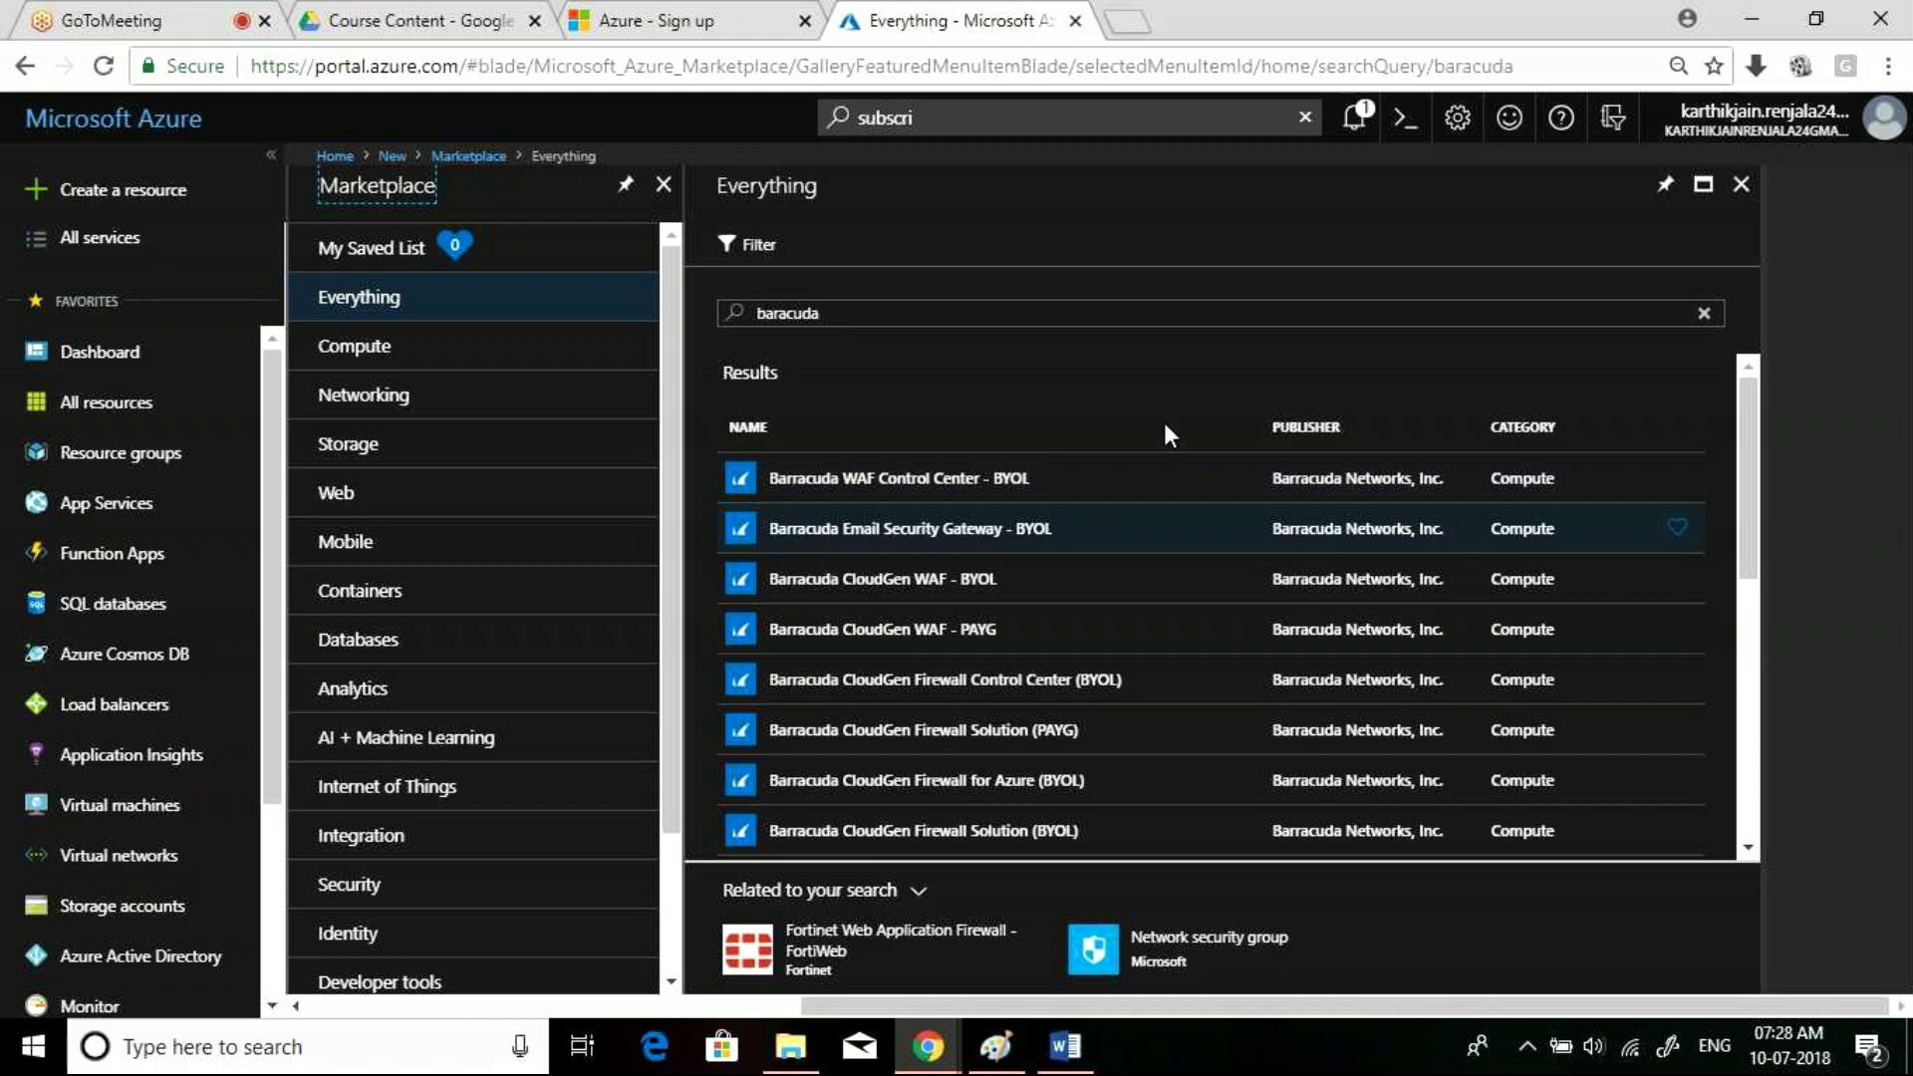
left_click(1741, 184)
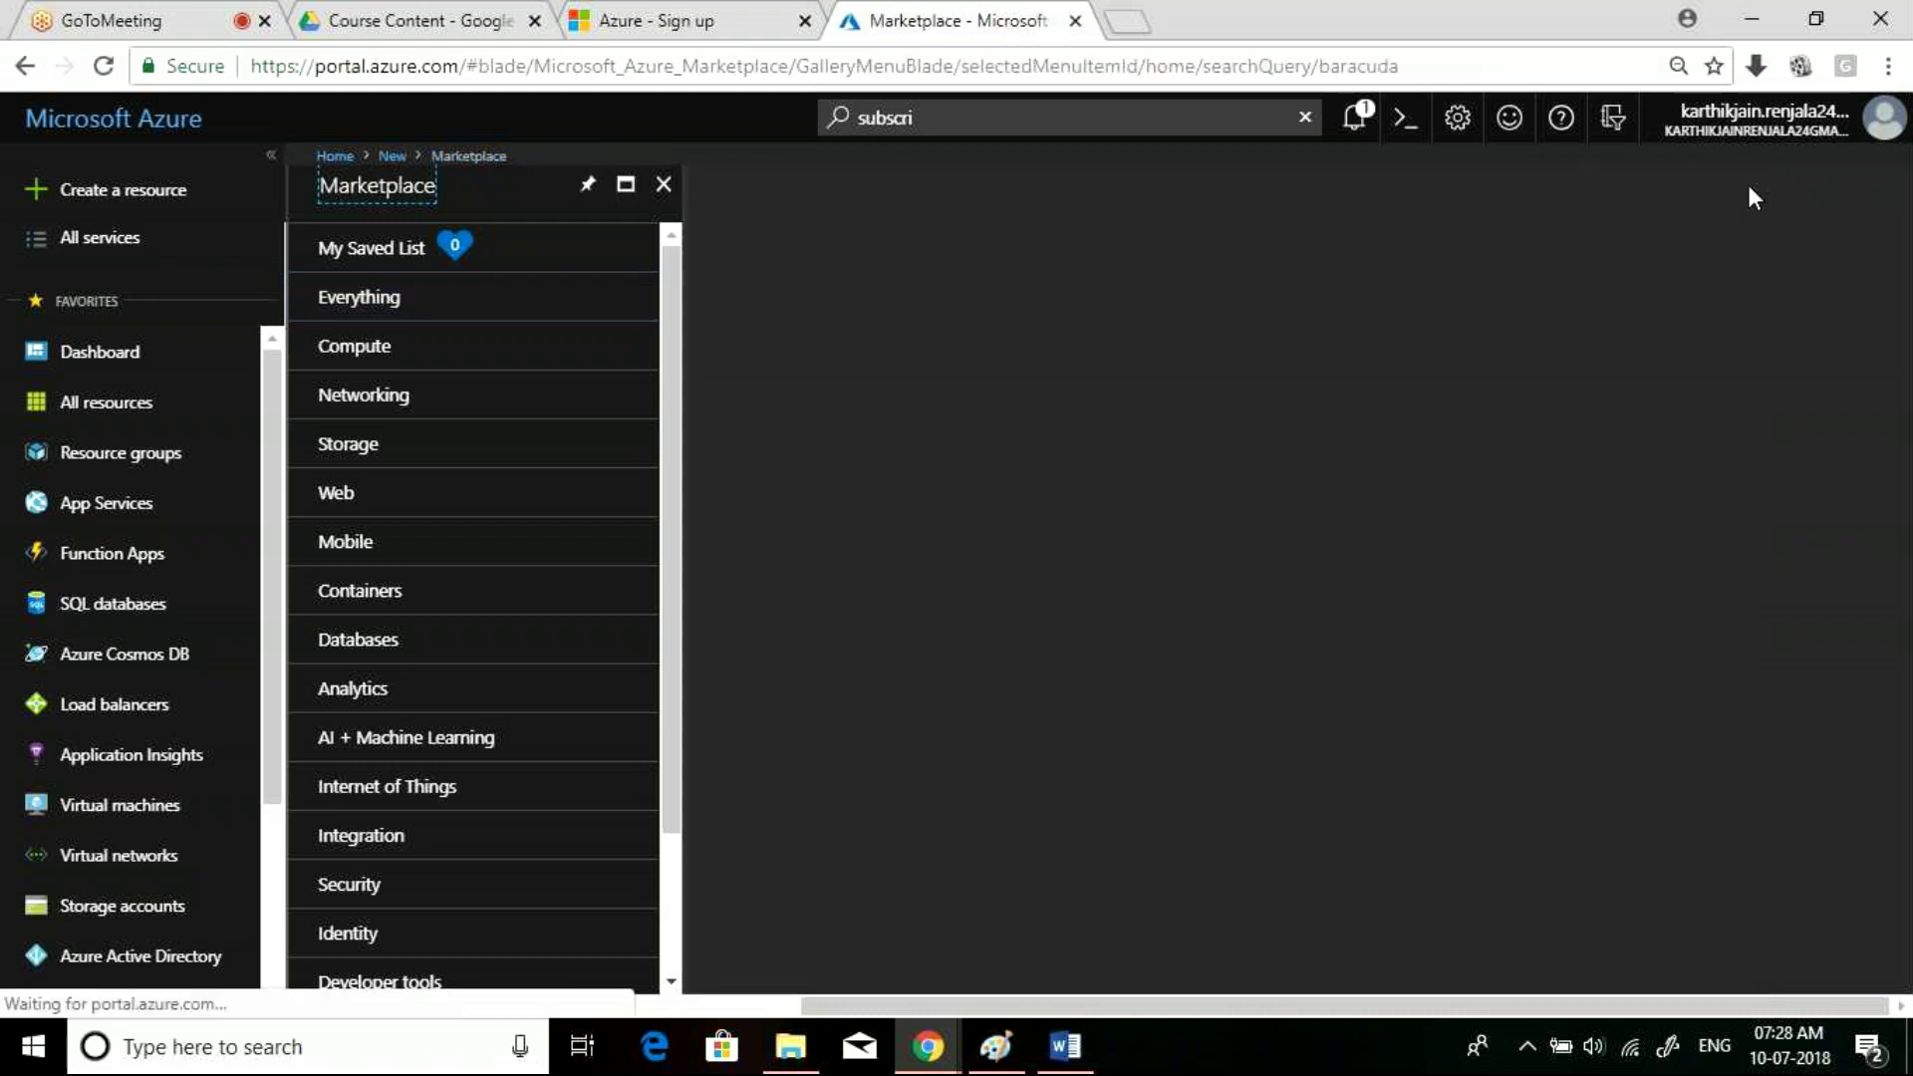
left_click(680, 182)
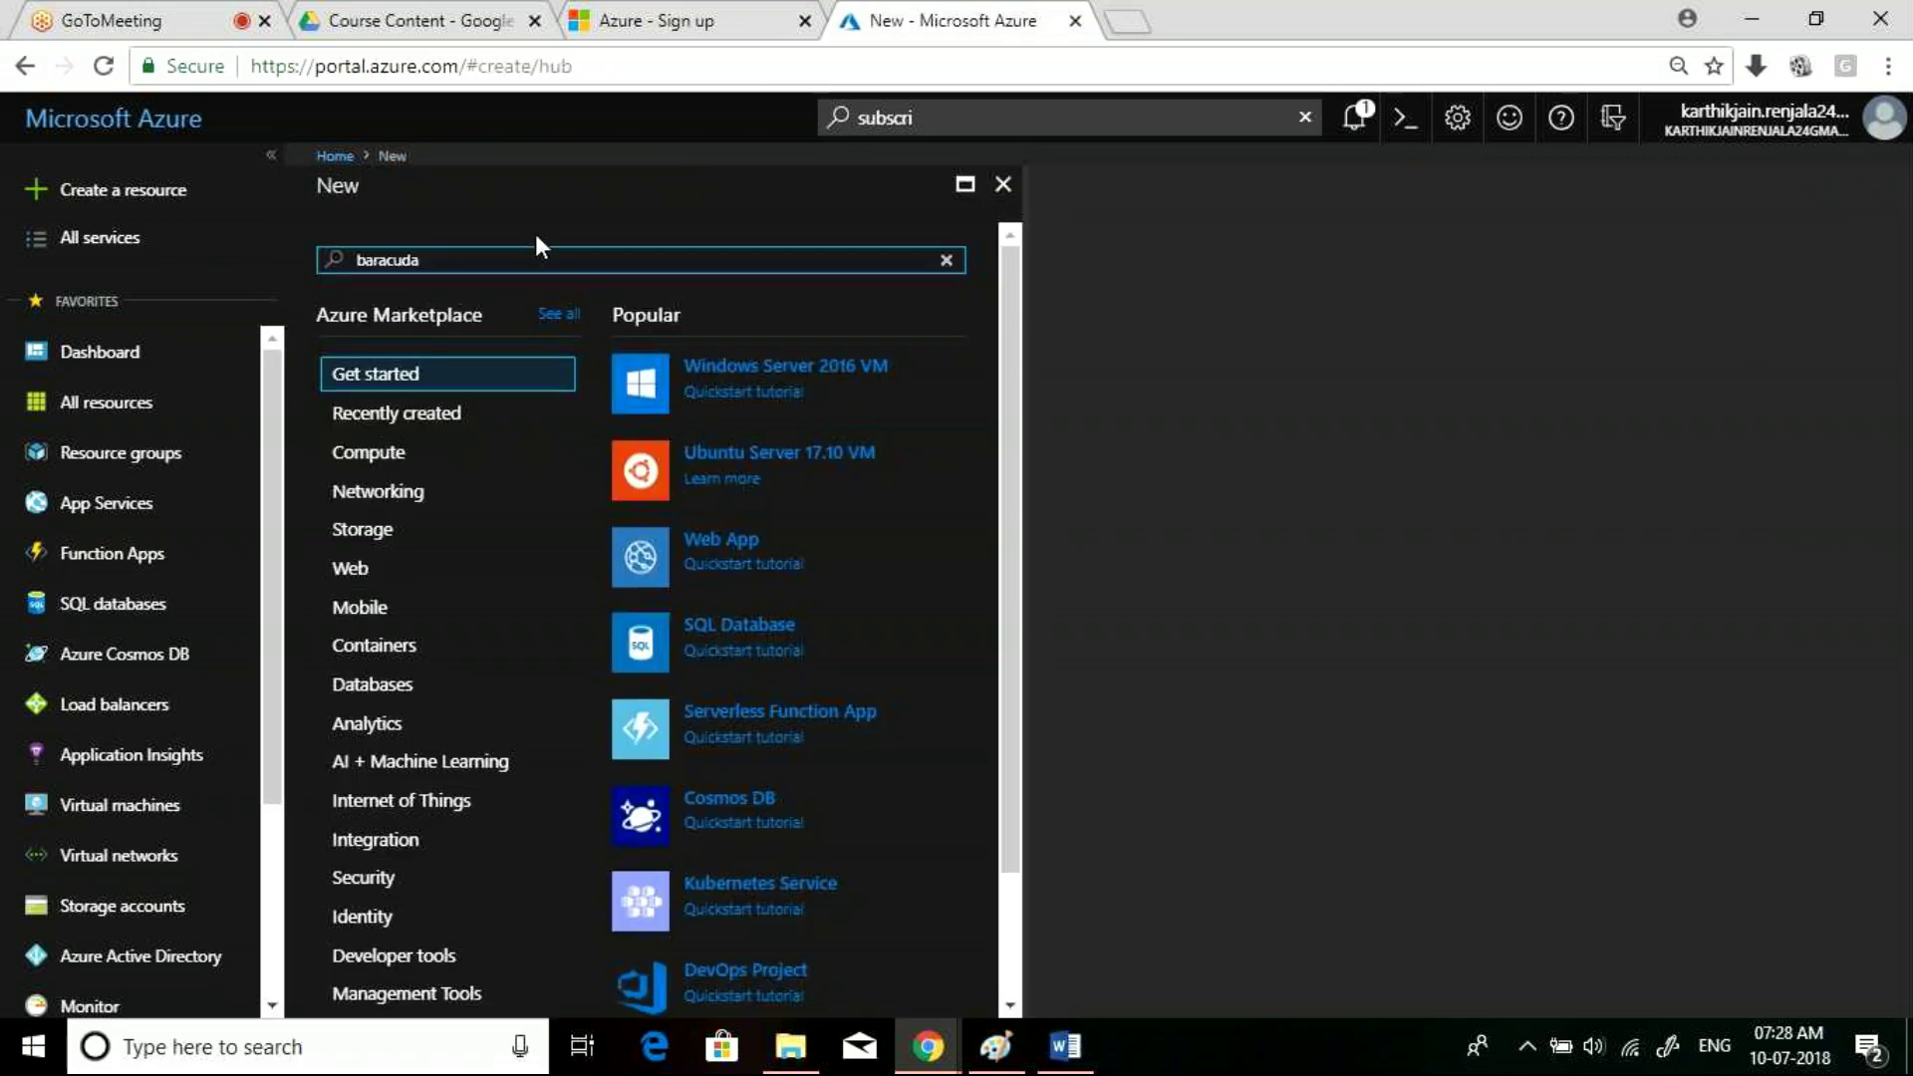
left_click(1003, 184)
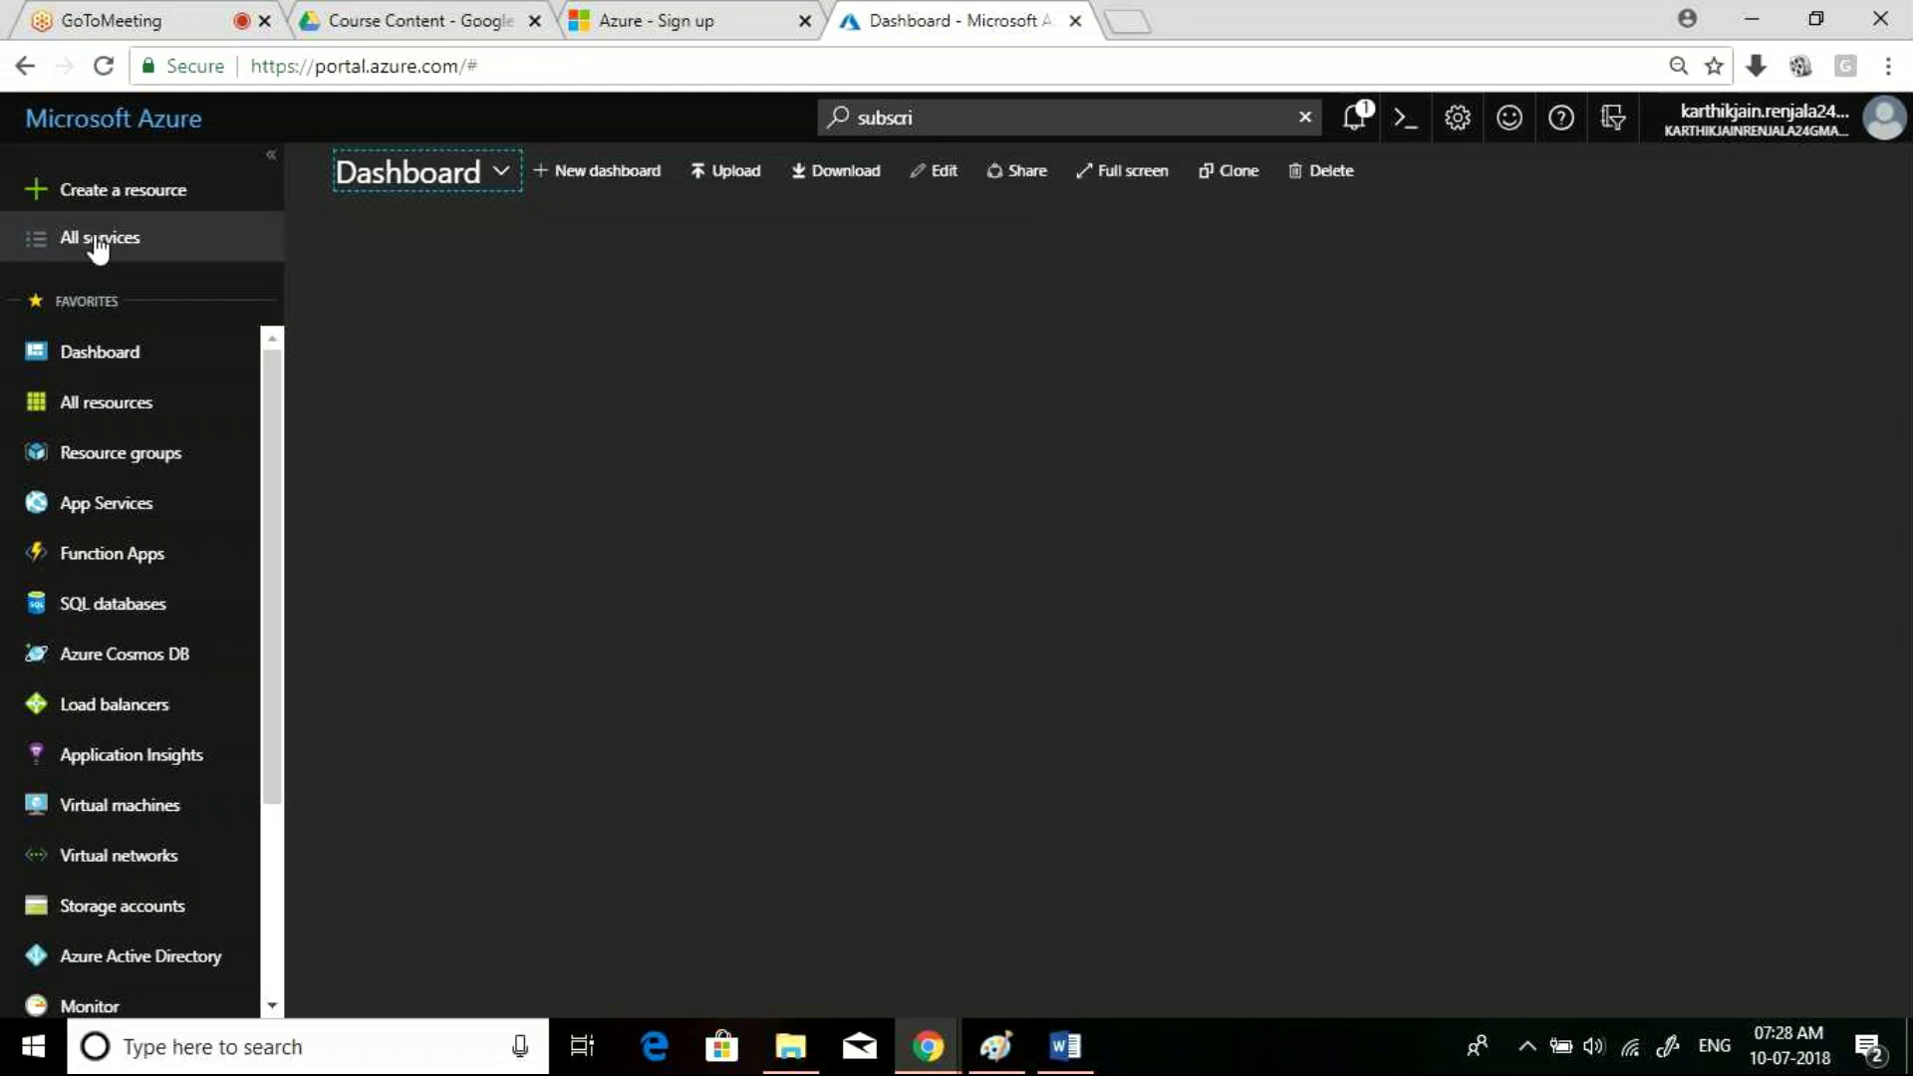
Filter the list of all services for "virtual machines", leave the list and look through the favorites
left_click(144, 252)
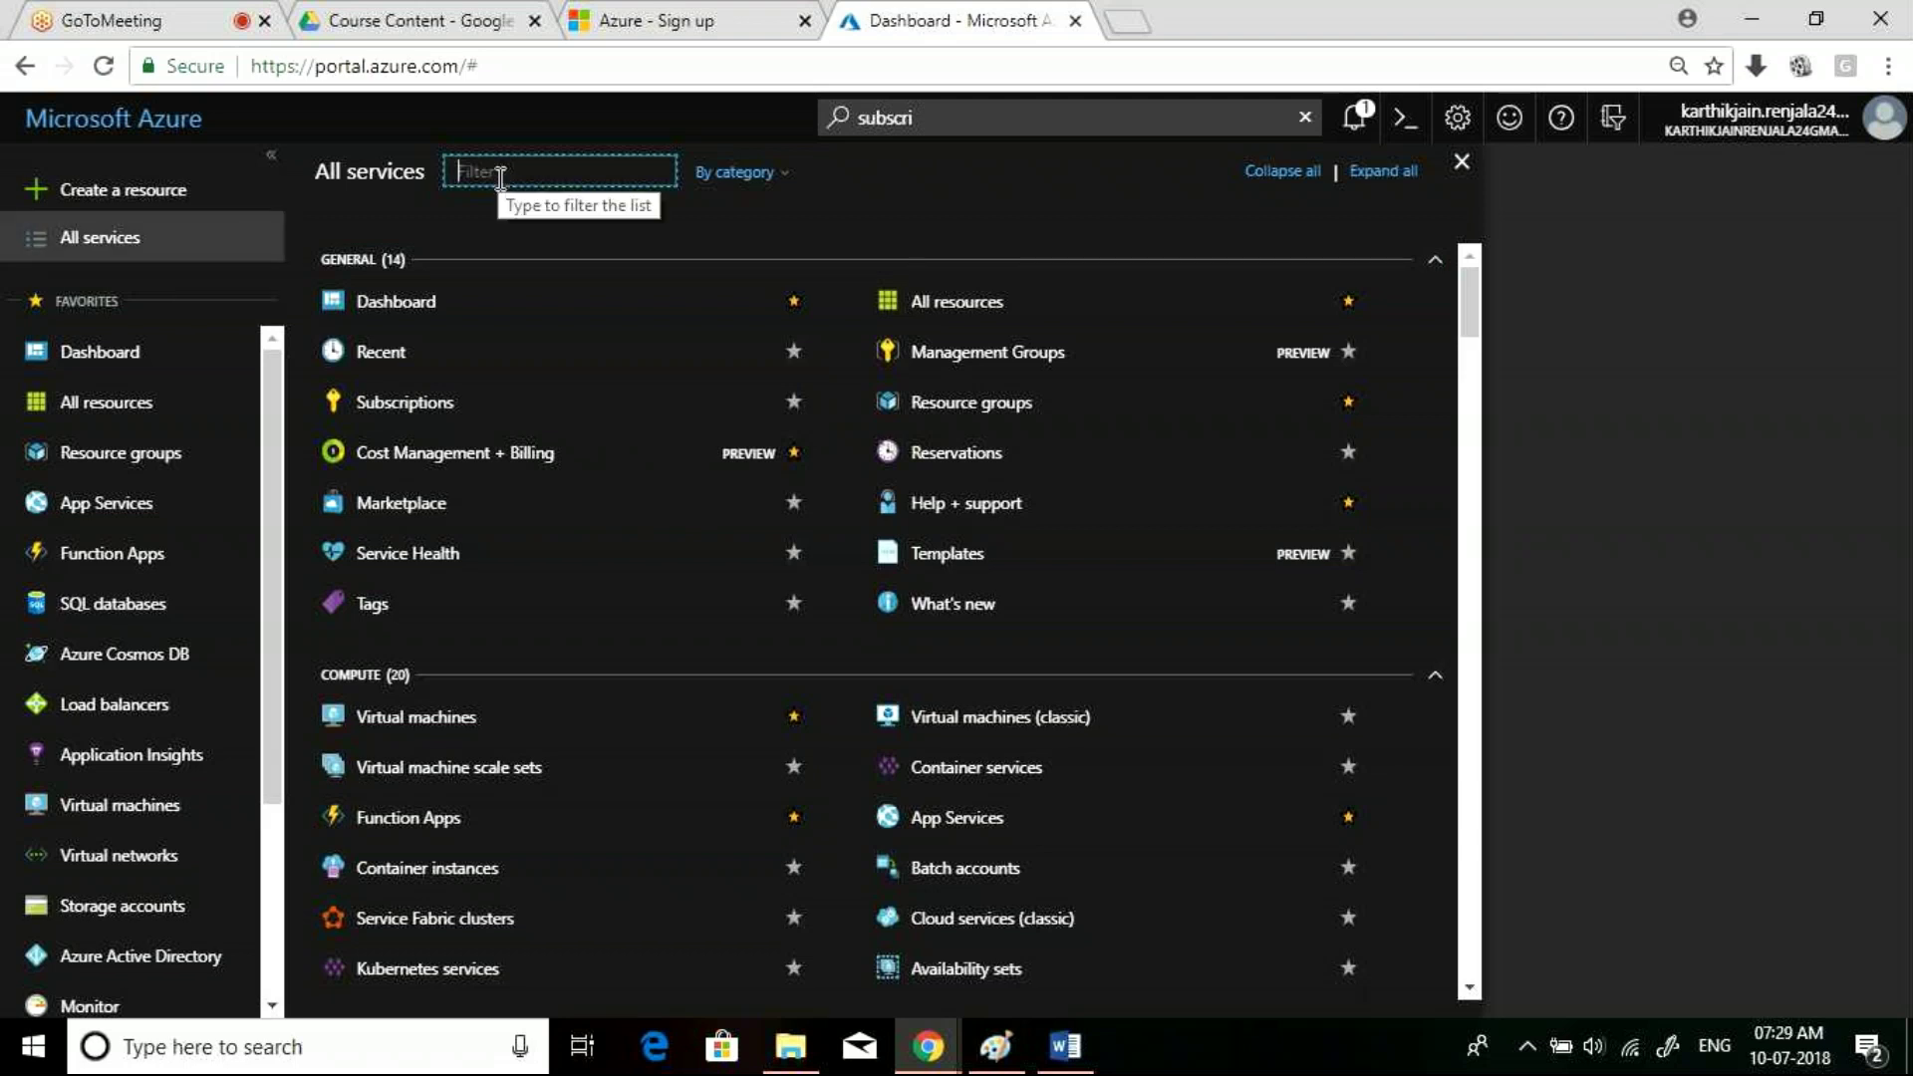
type("virat")
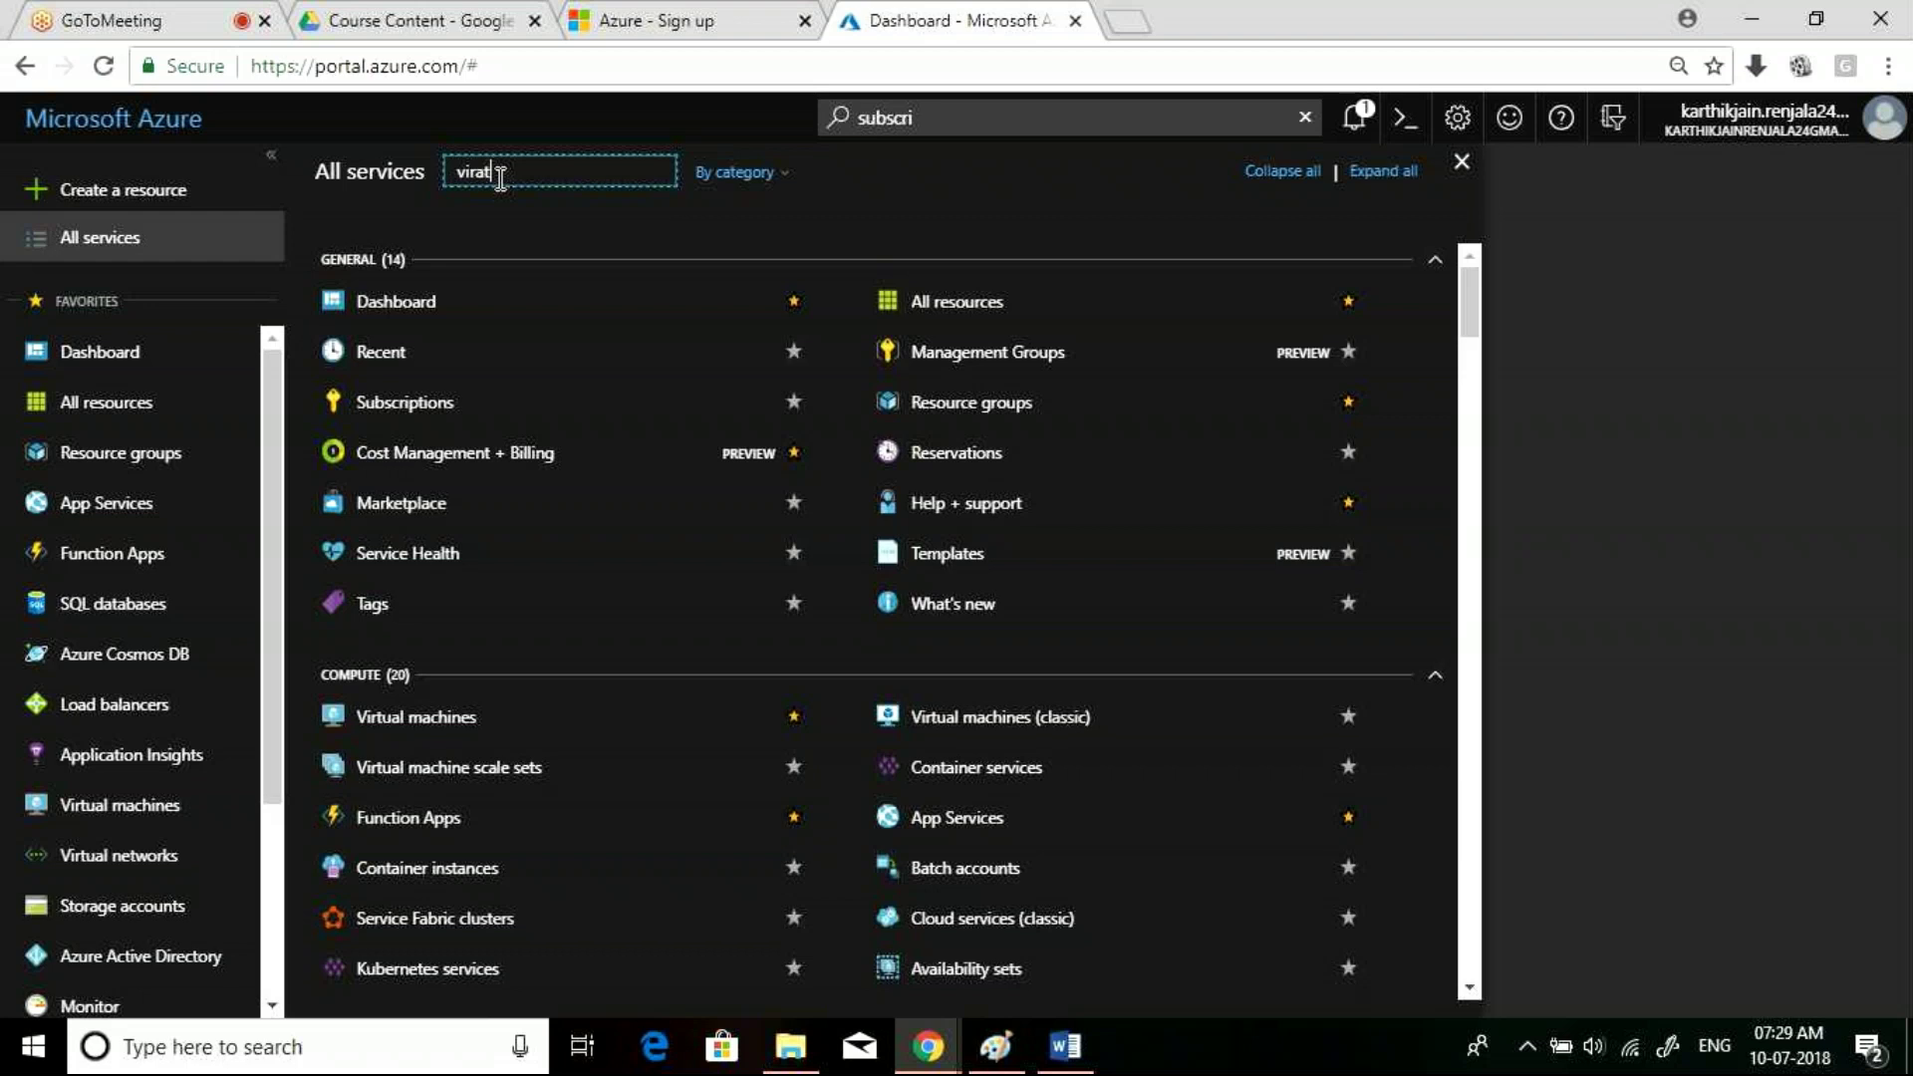
key("BackSpace")
key("BackSpace")
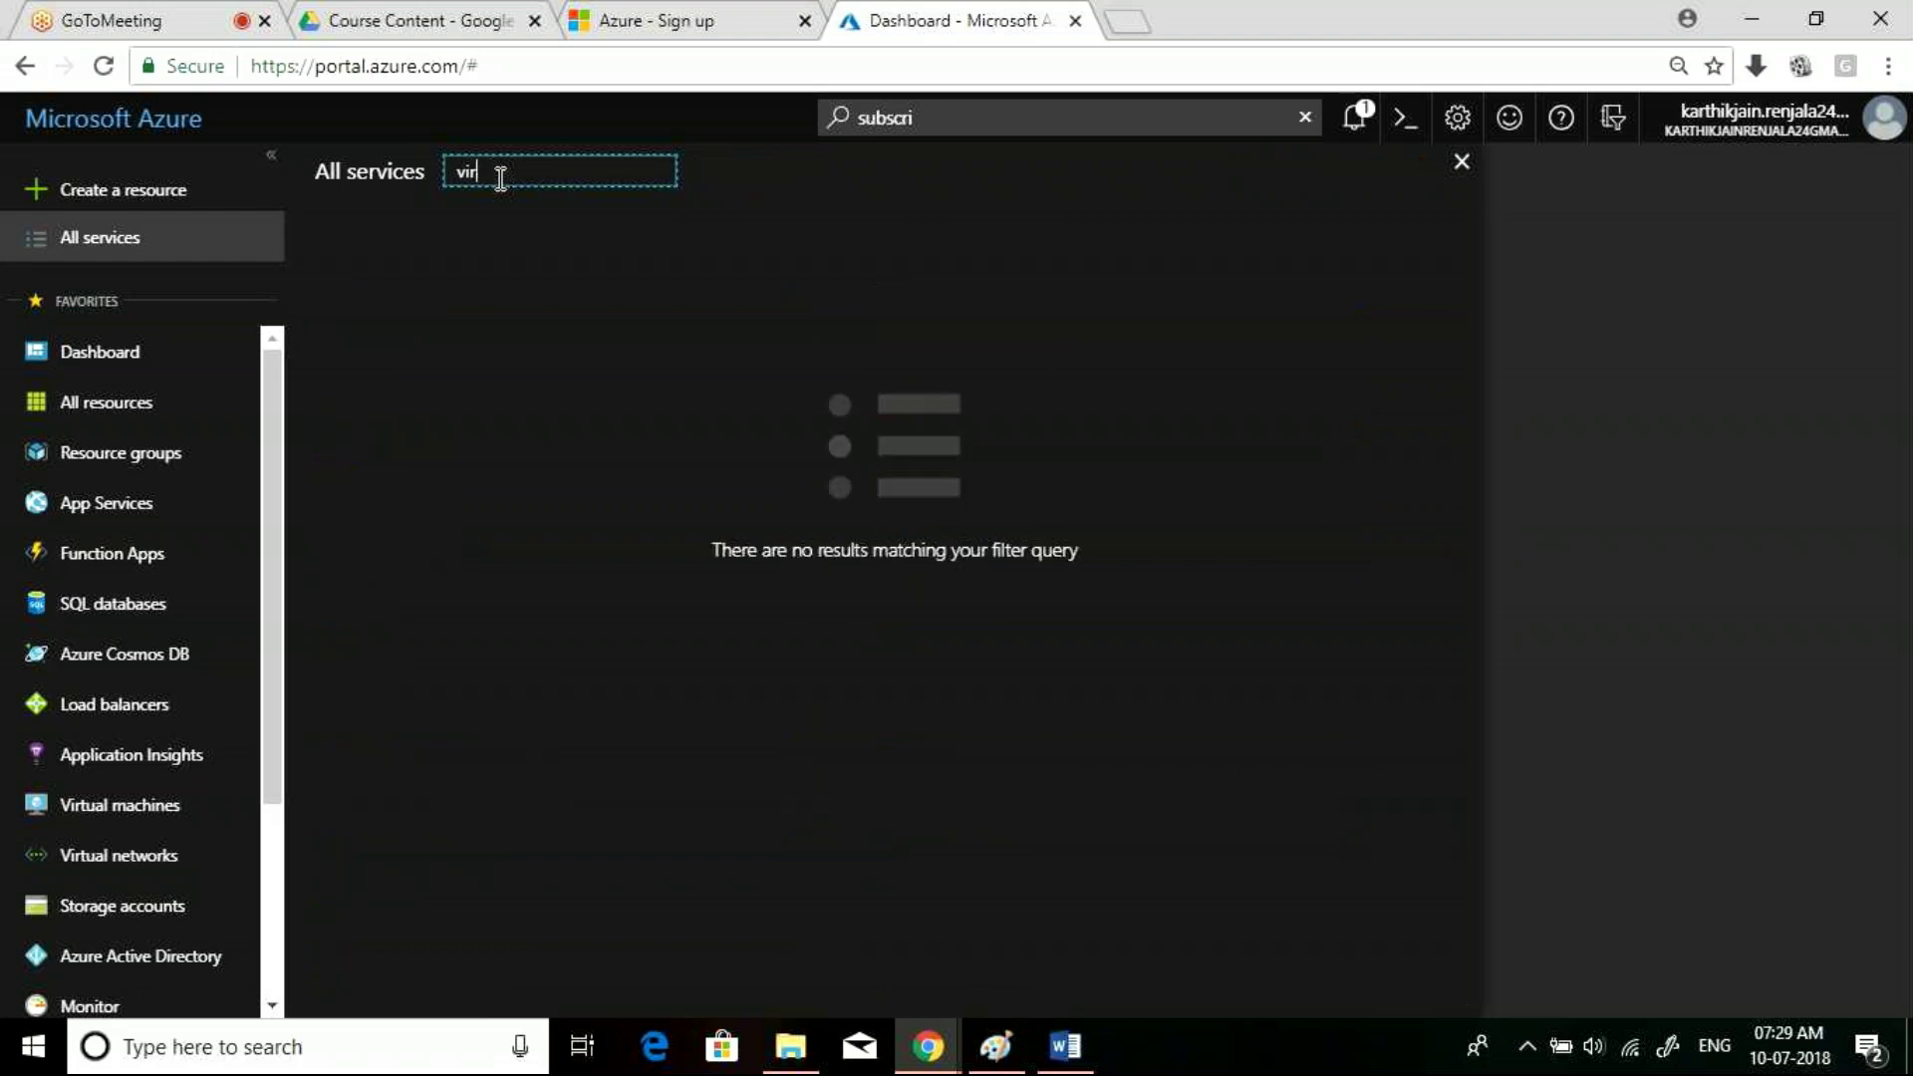
type("tual")
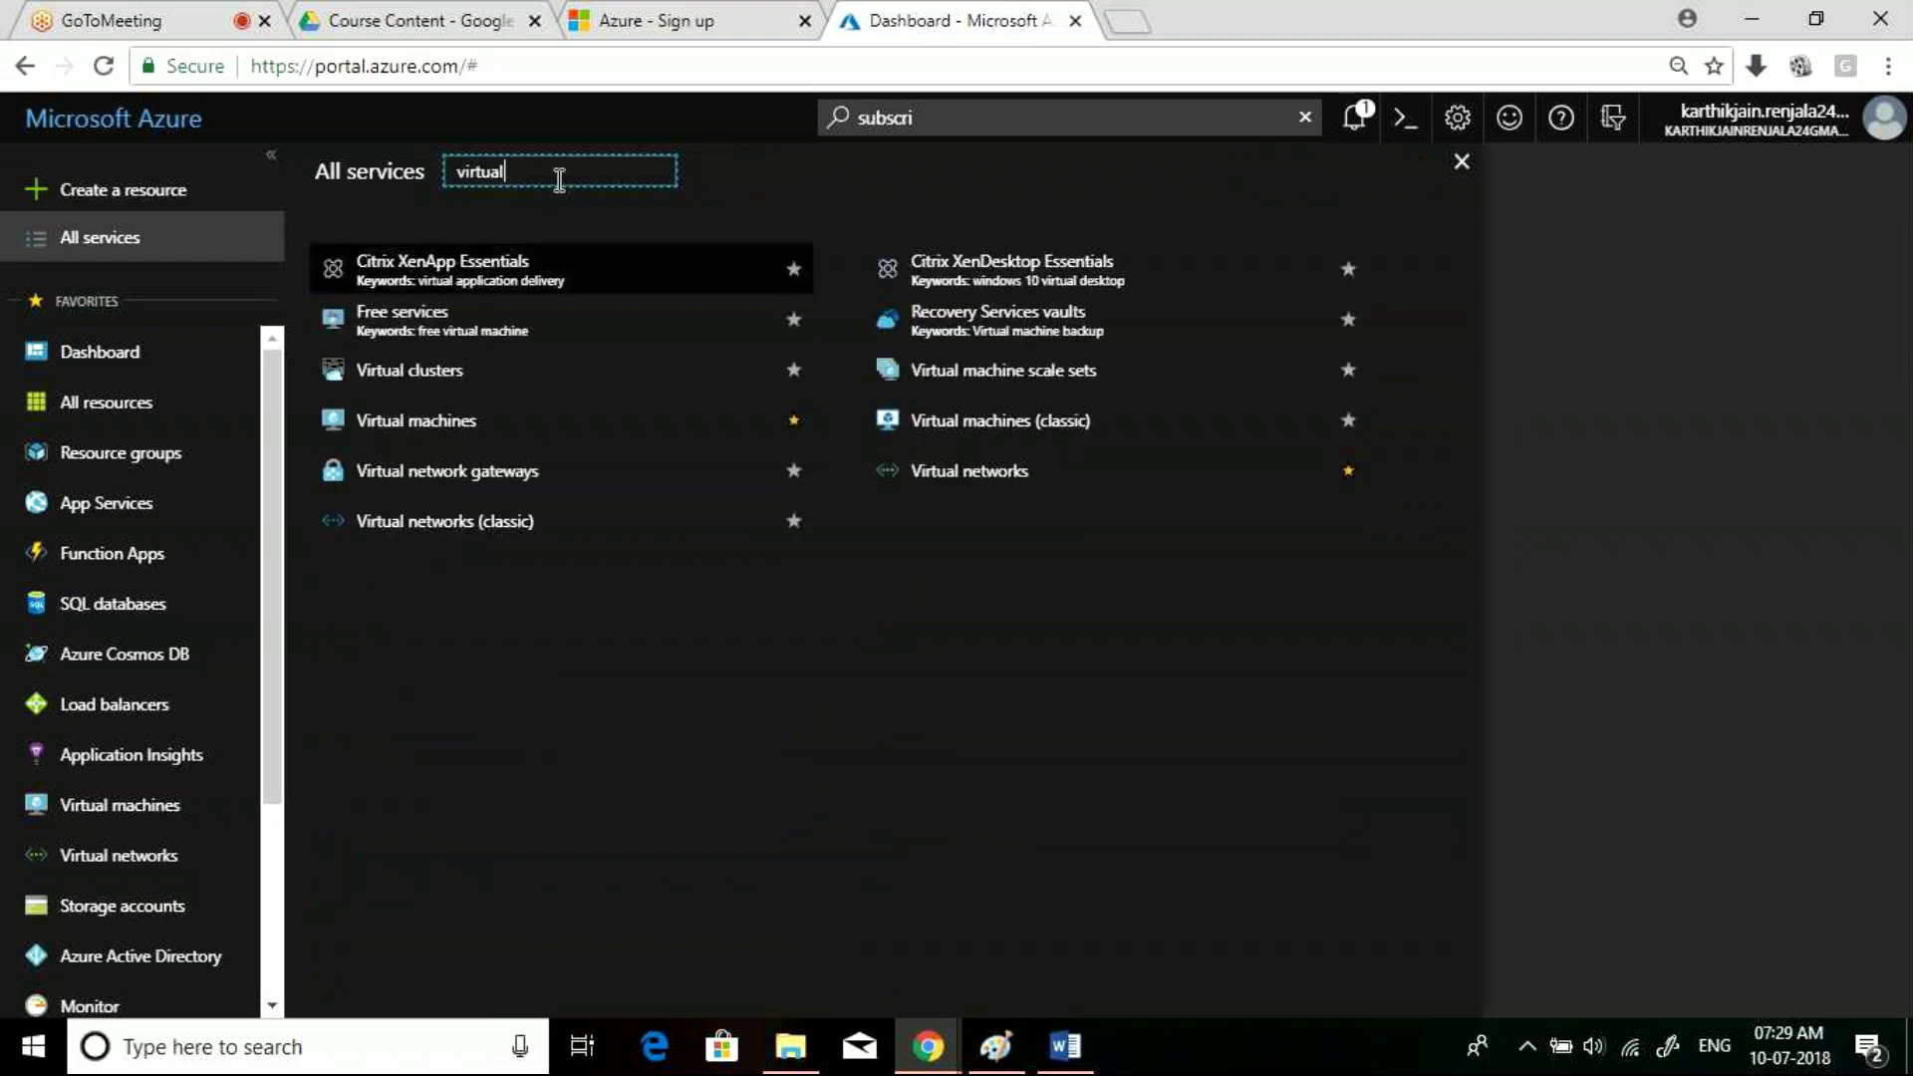
type(" machines")
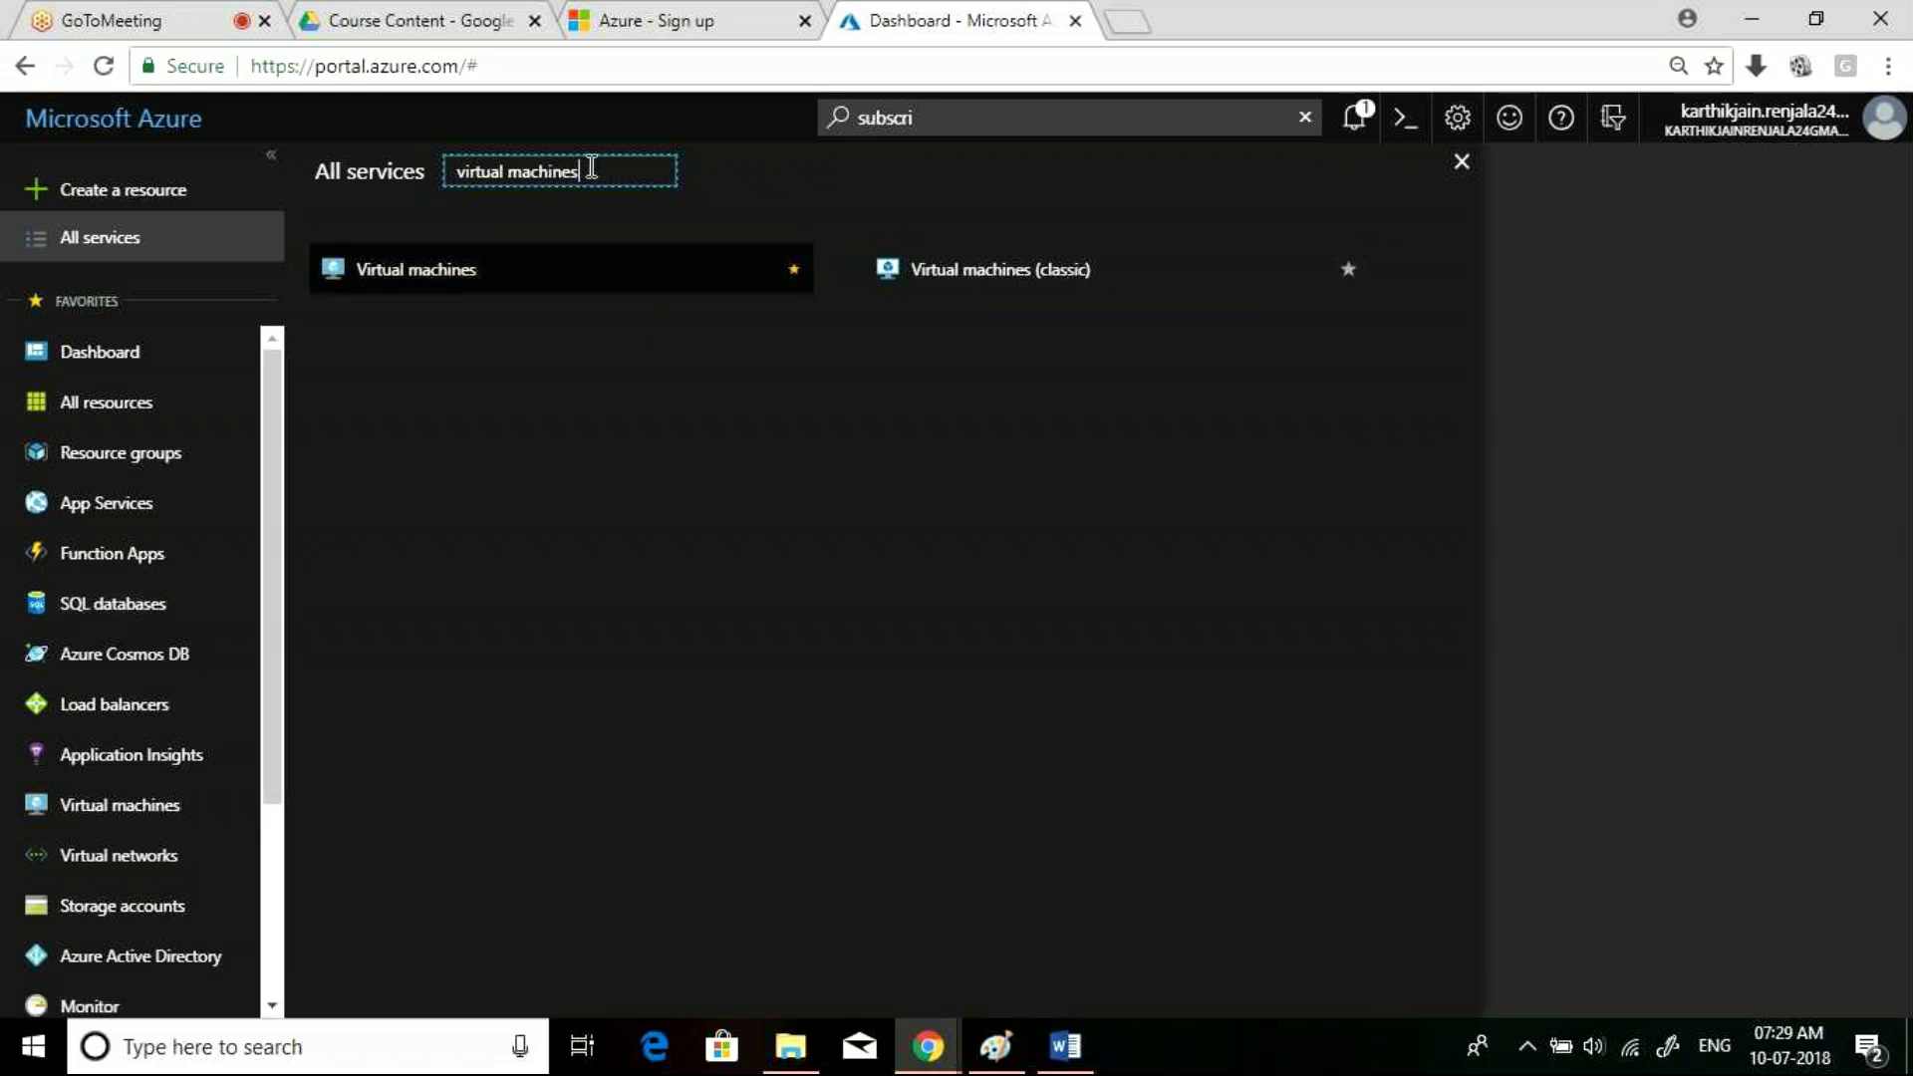
left_click_drag(591, 167, 376, 184)
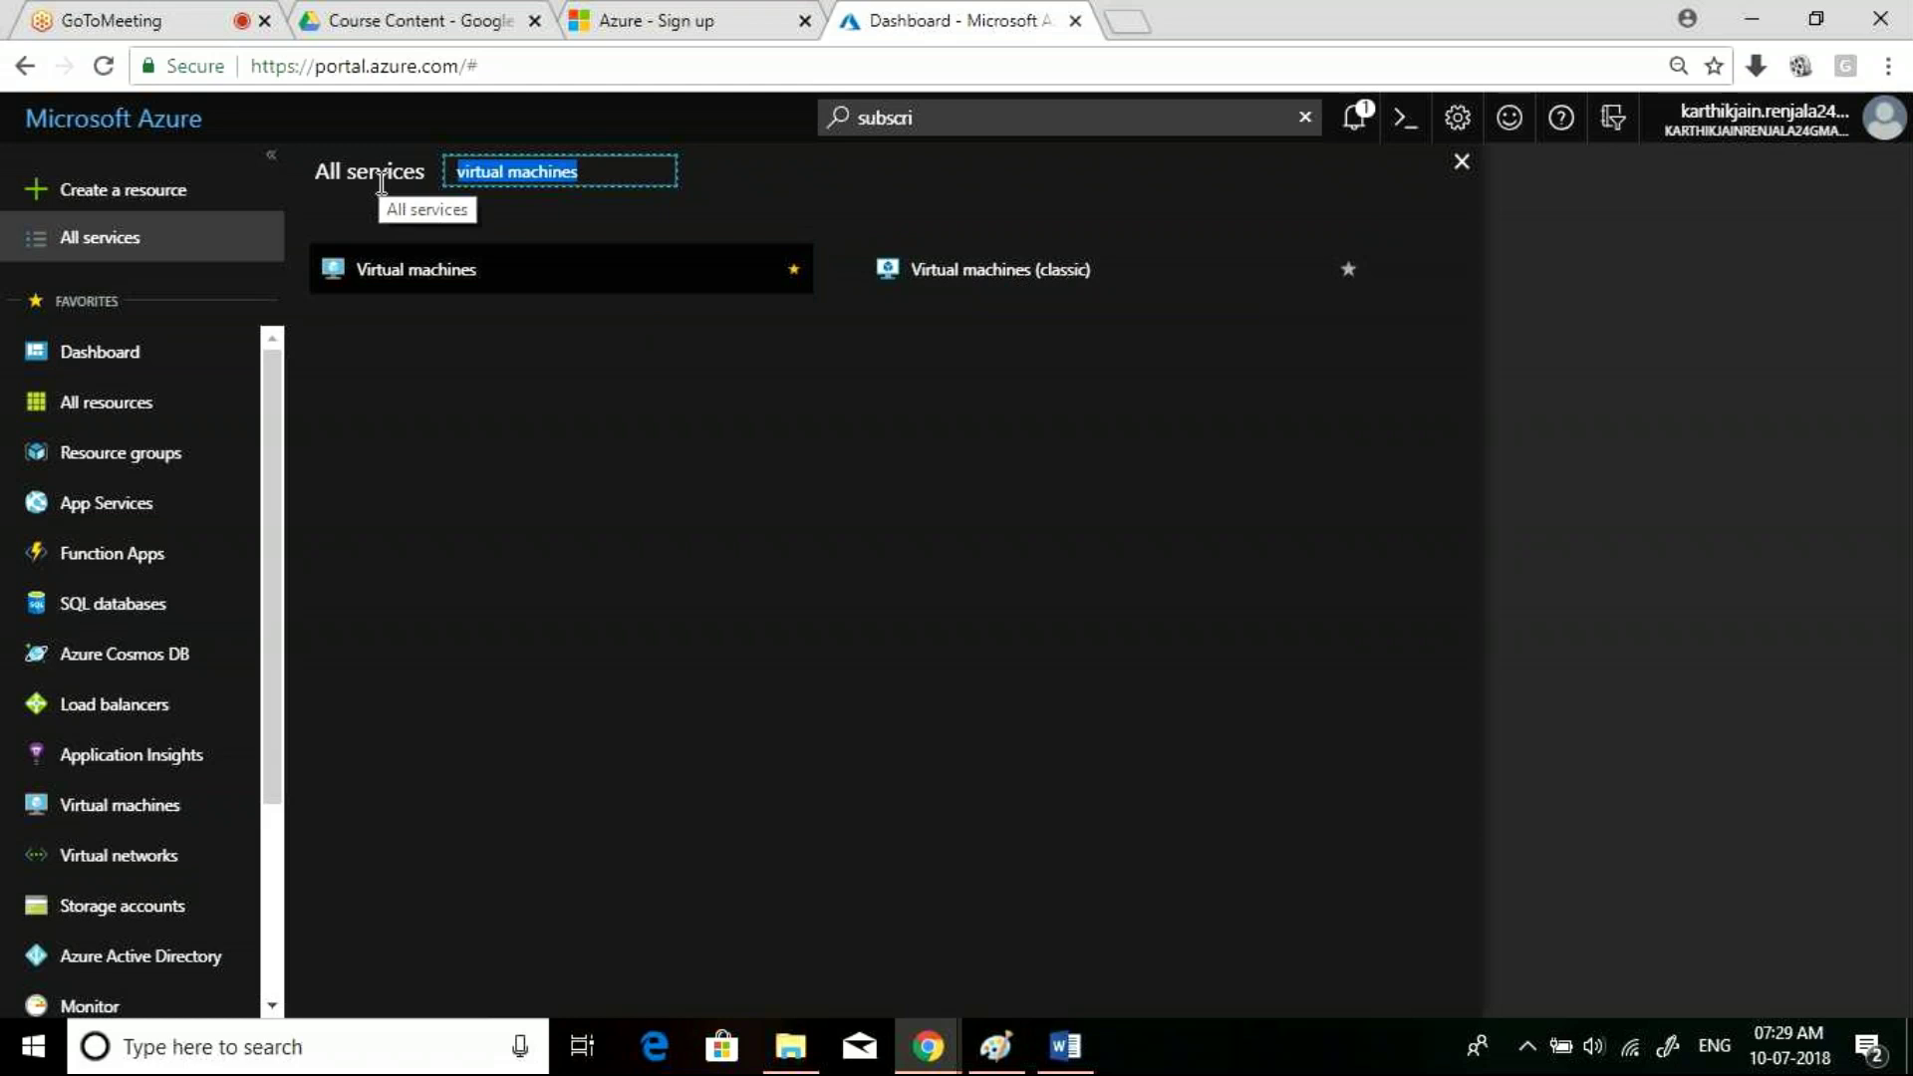
left_click(382, 183)
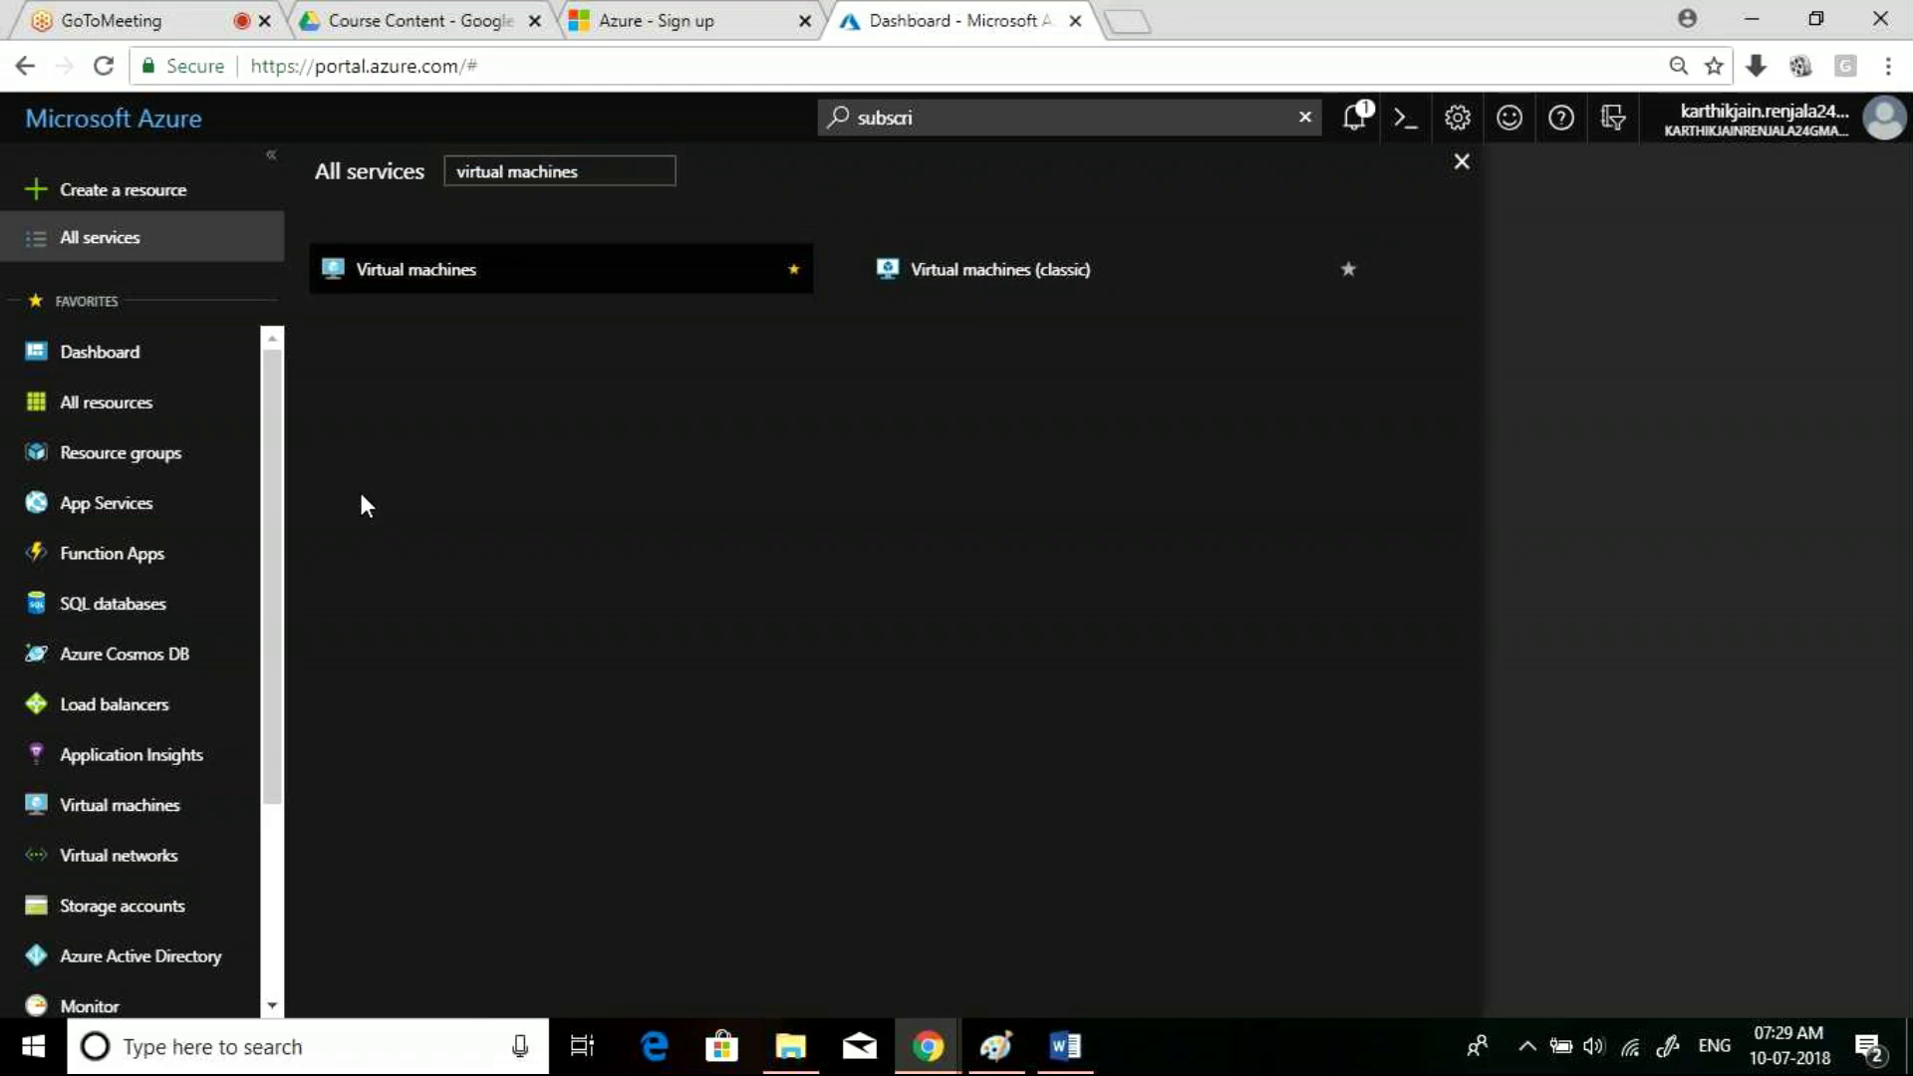
left_click_drag(280, 426, 265, 615)
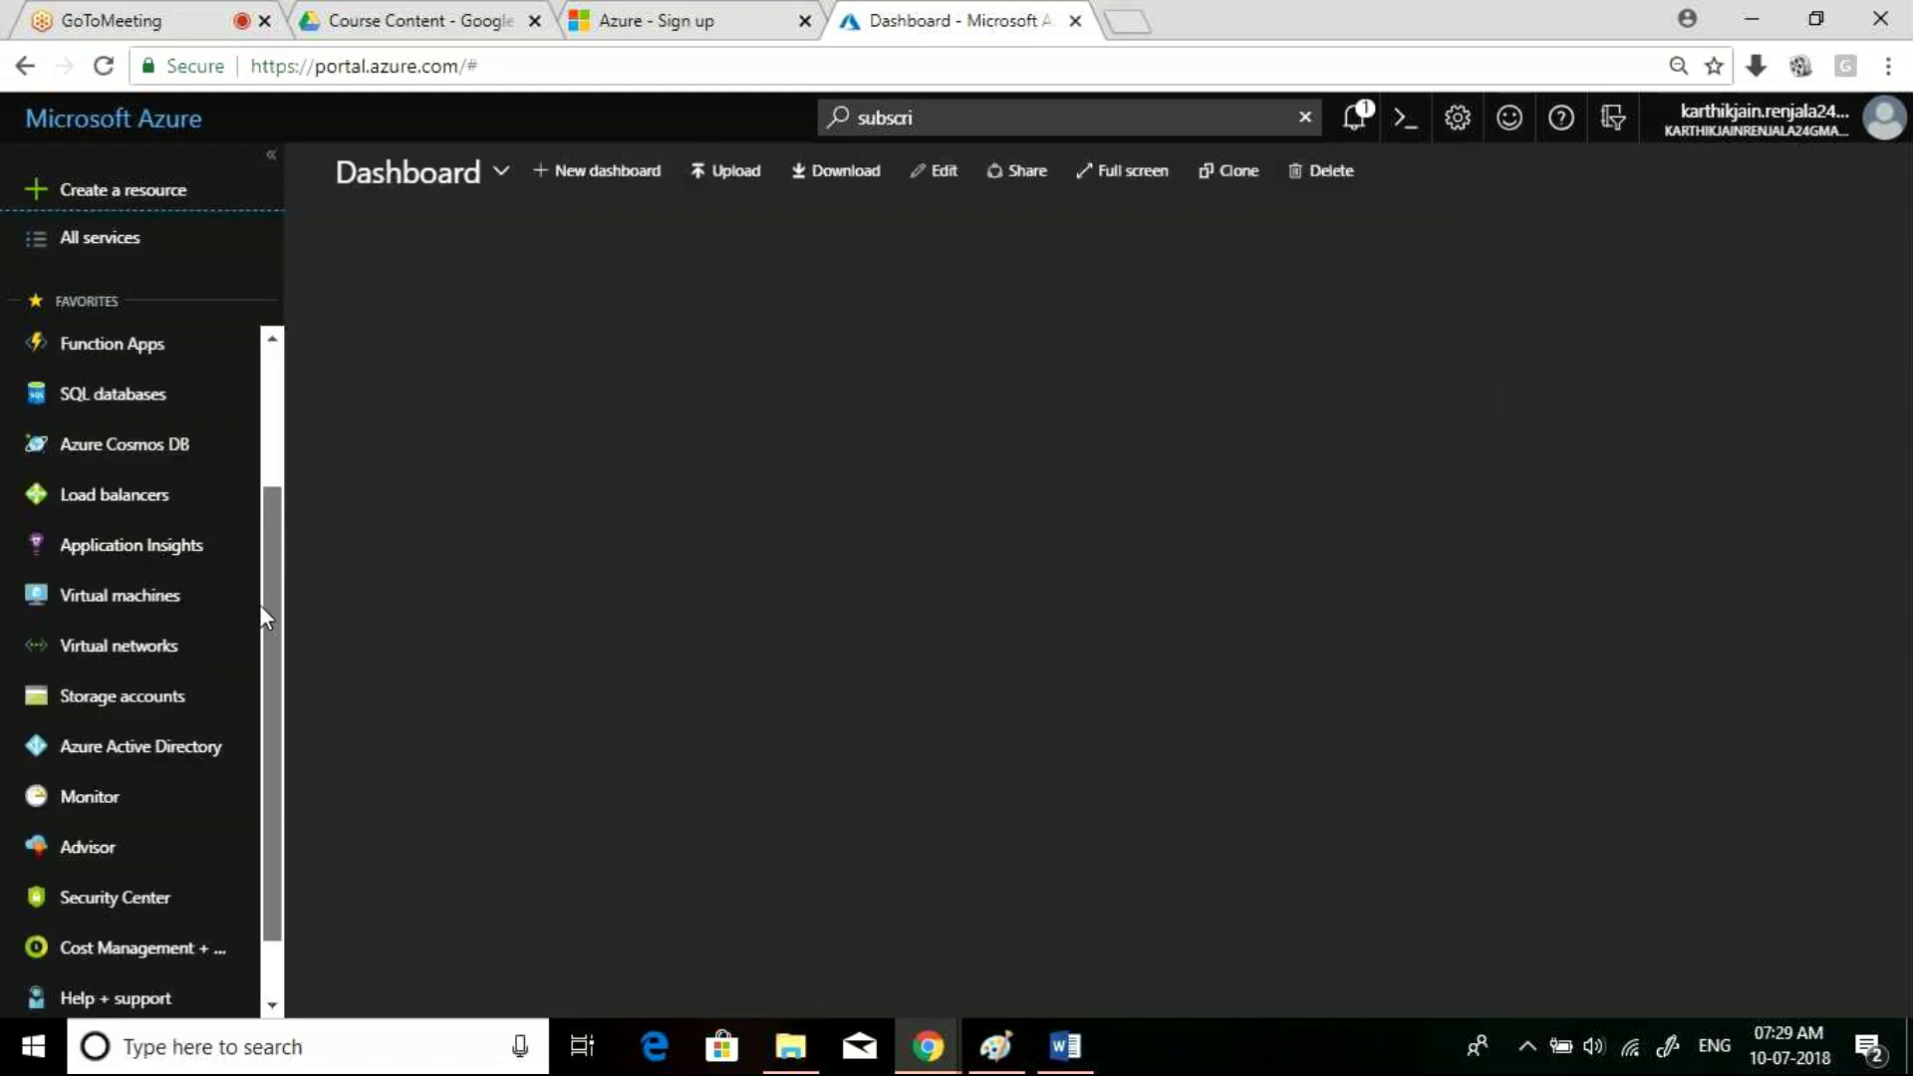
scroll(60, 474, "down", 1)
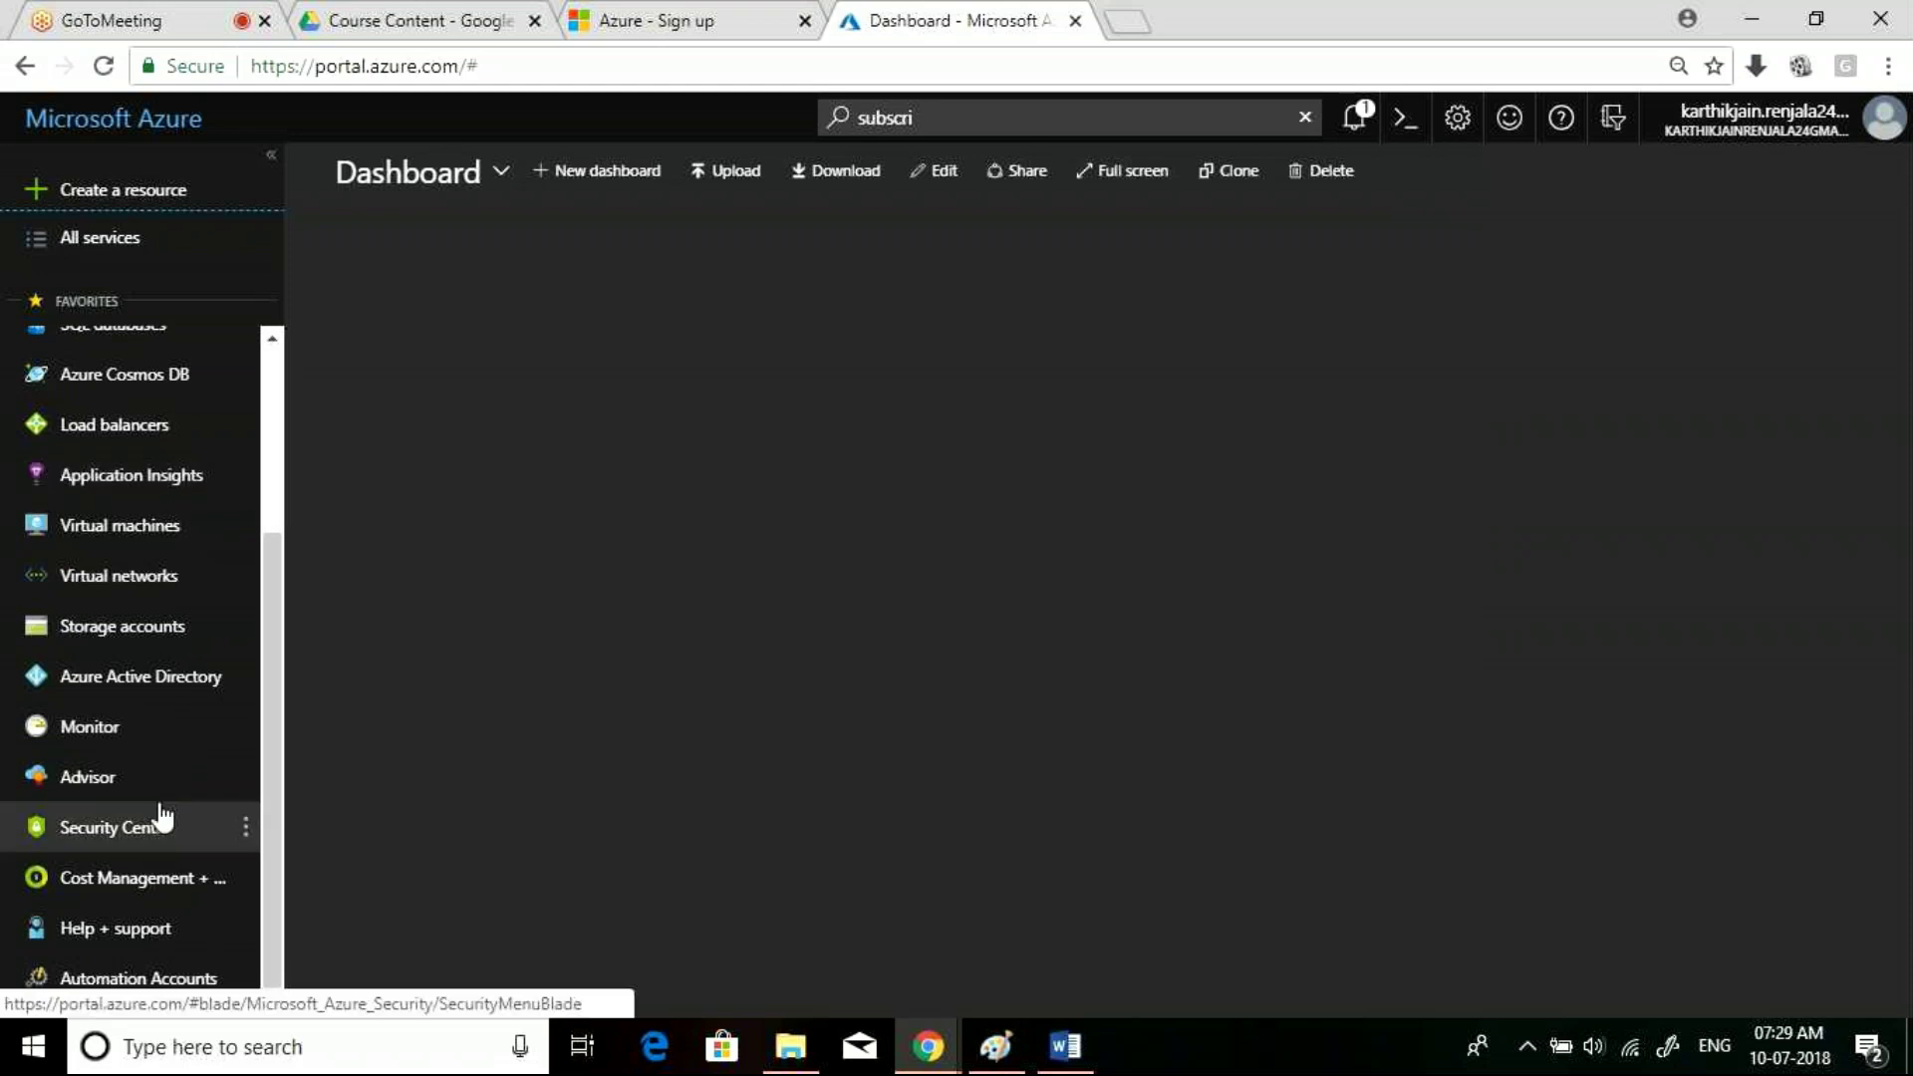
Filter all services for "load balancer", remove Load balancers from the favorites and add it back
left_click(163, 236)
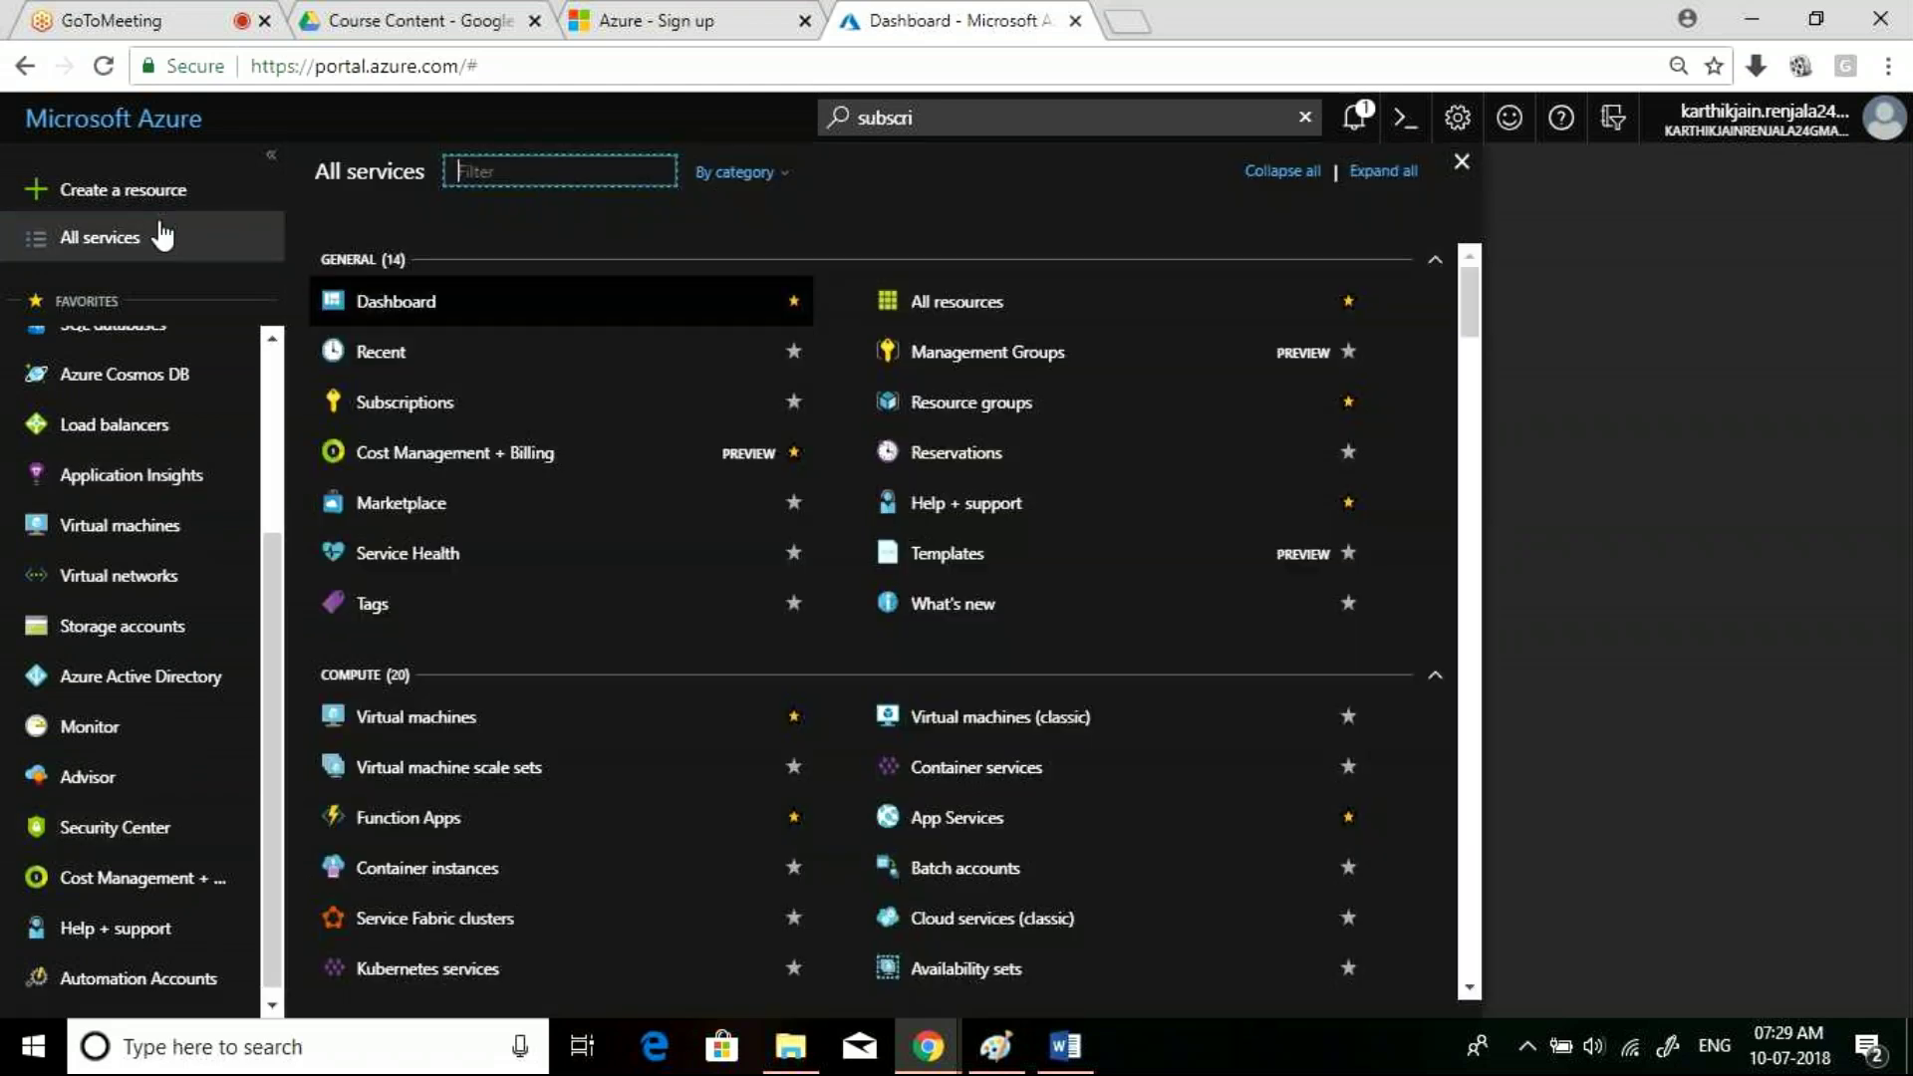
type("l")
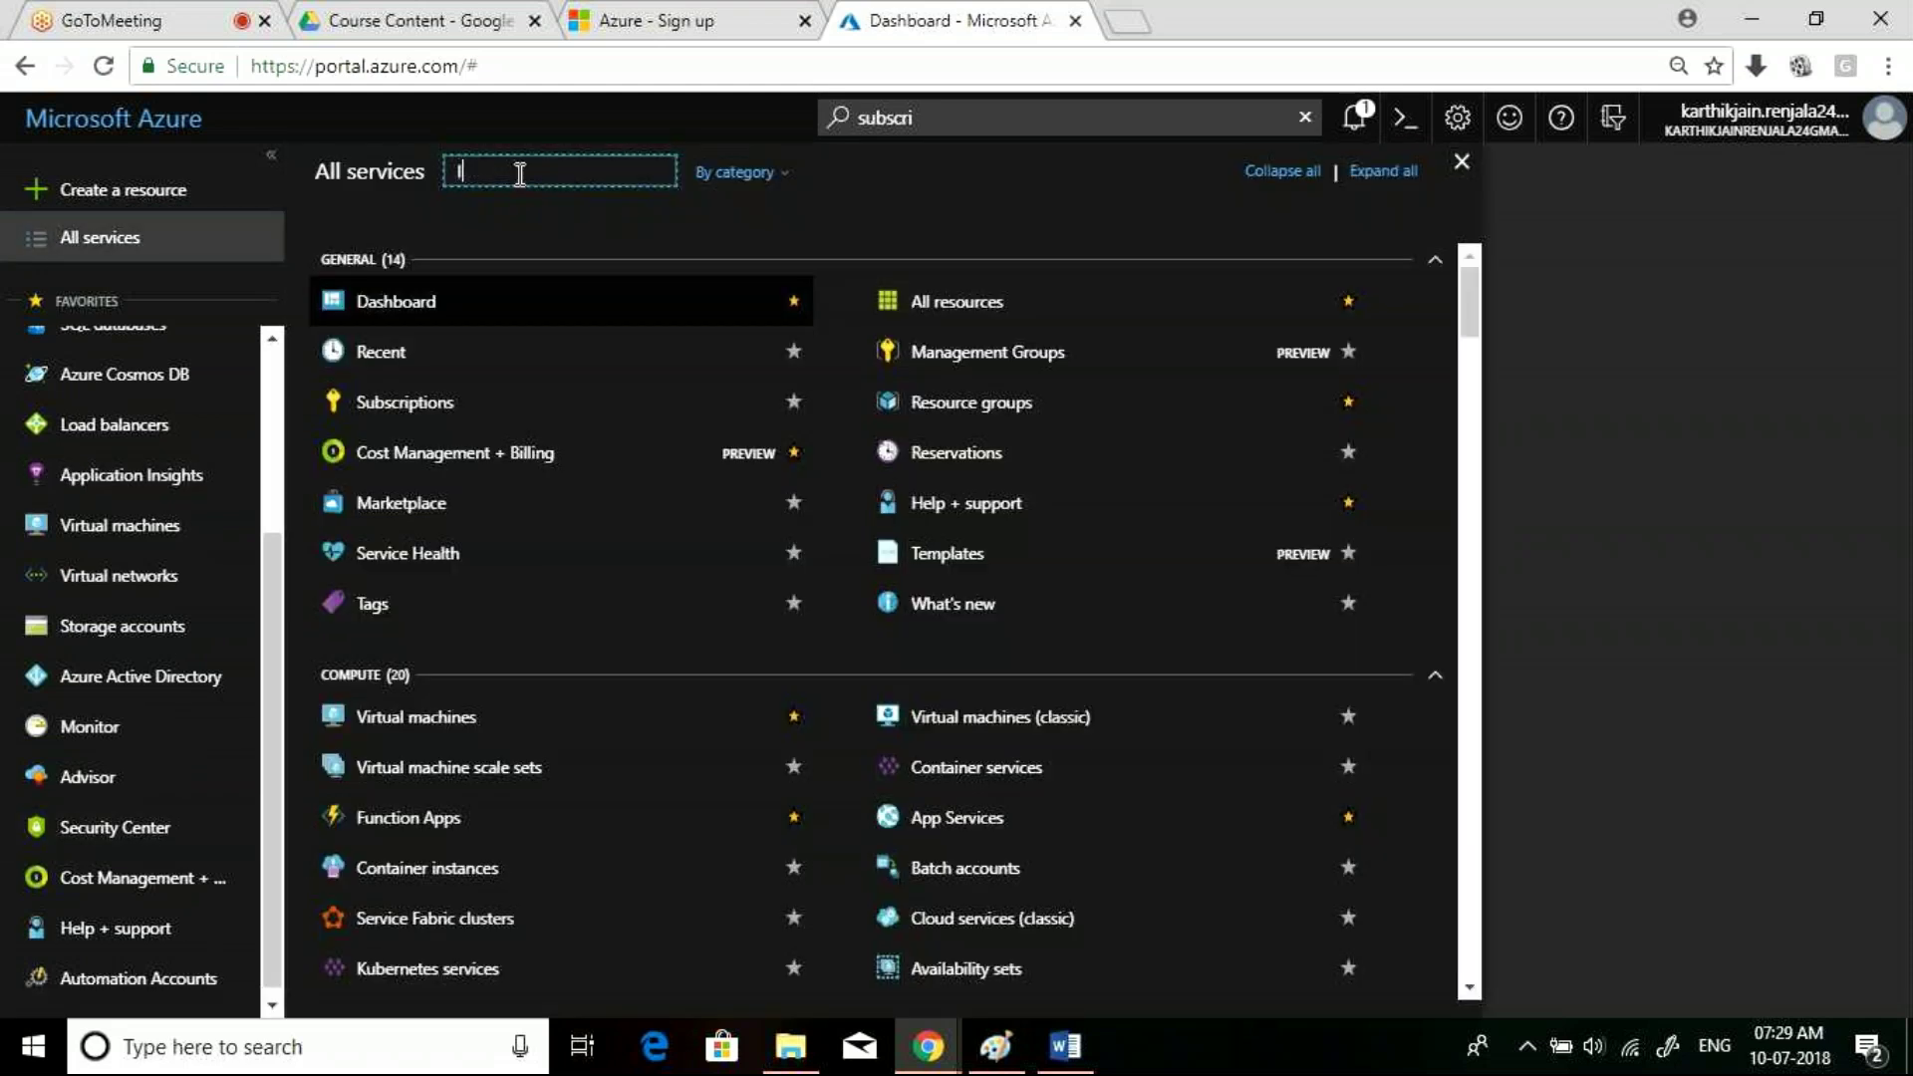
type("oad balancer")
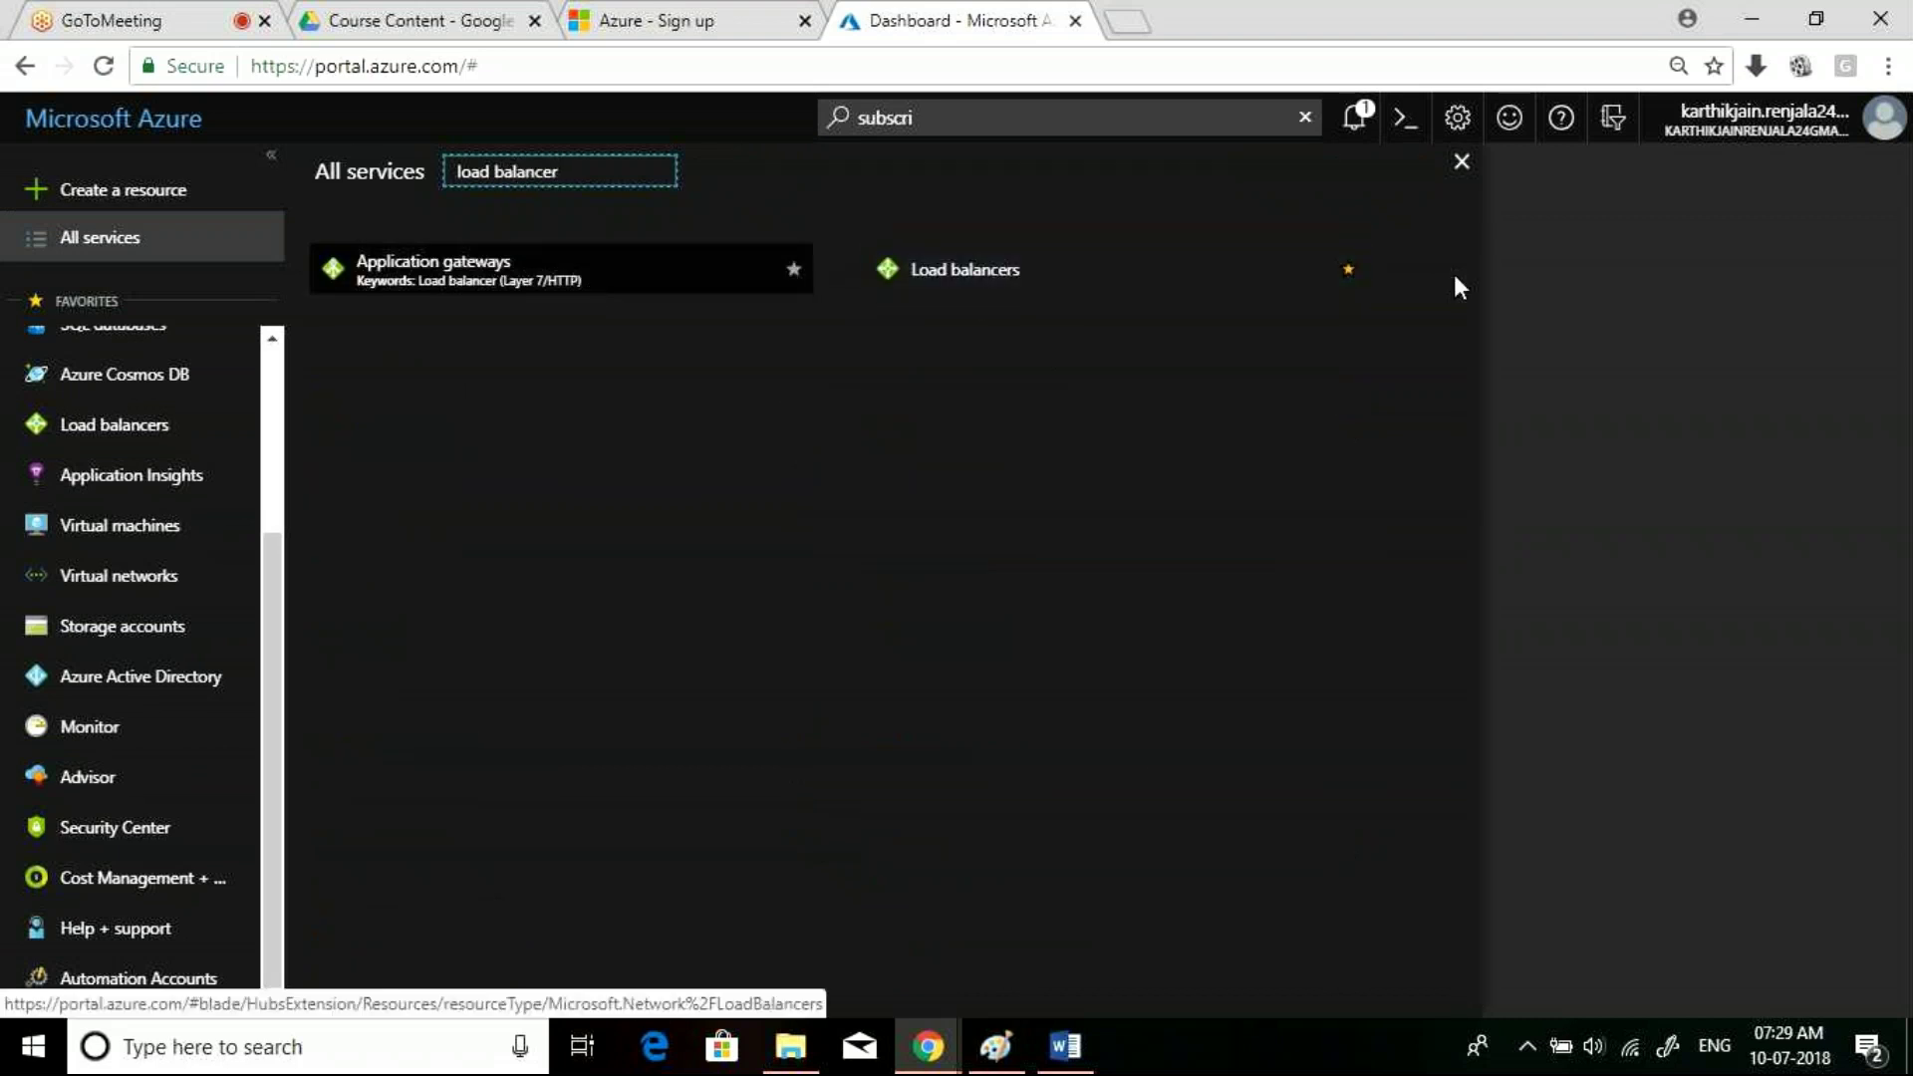
left_click(1347, 271)
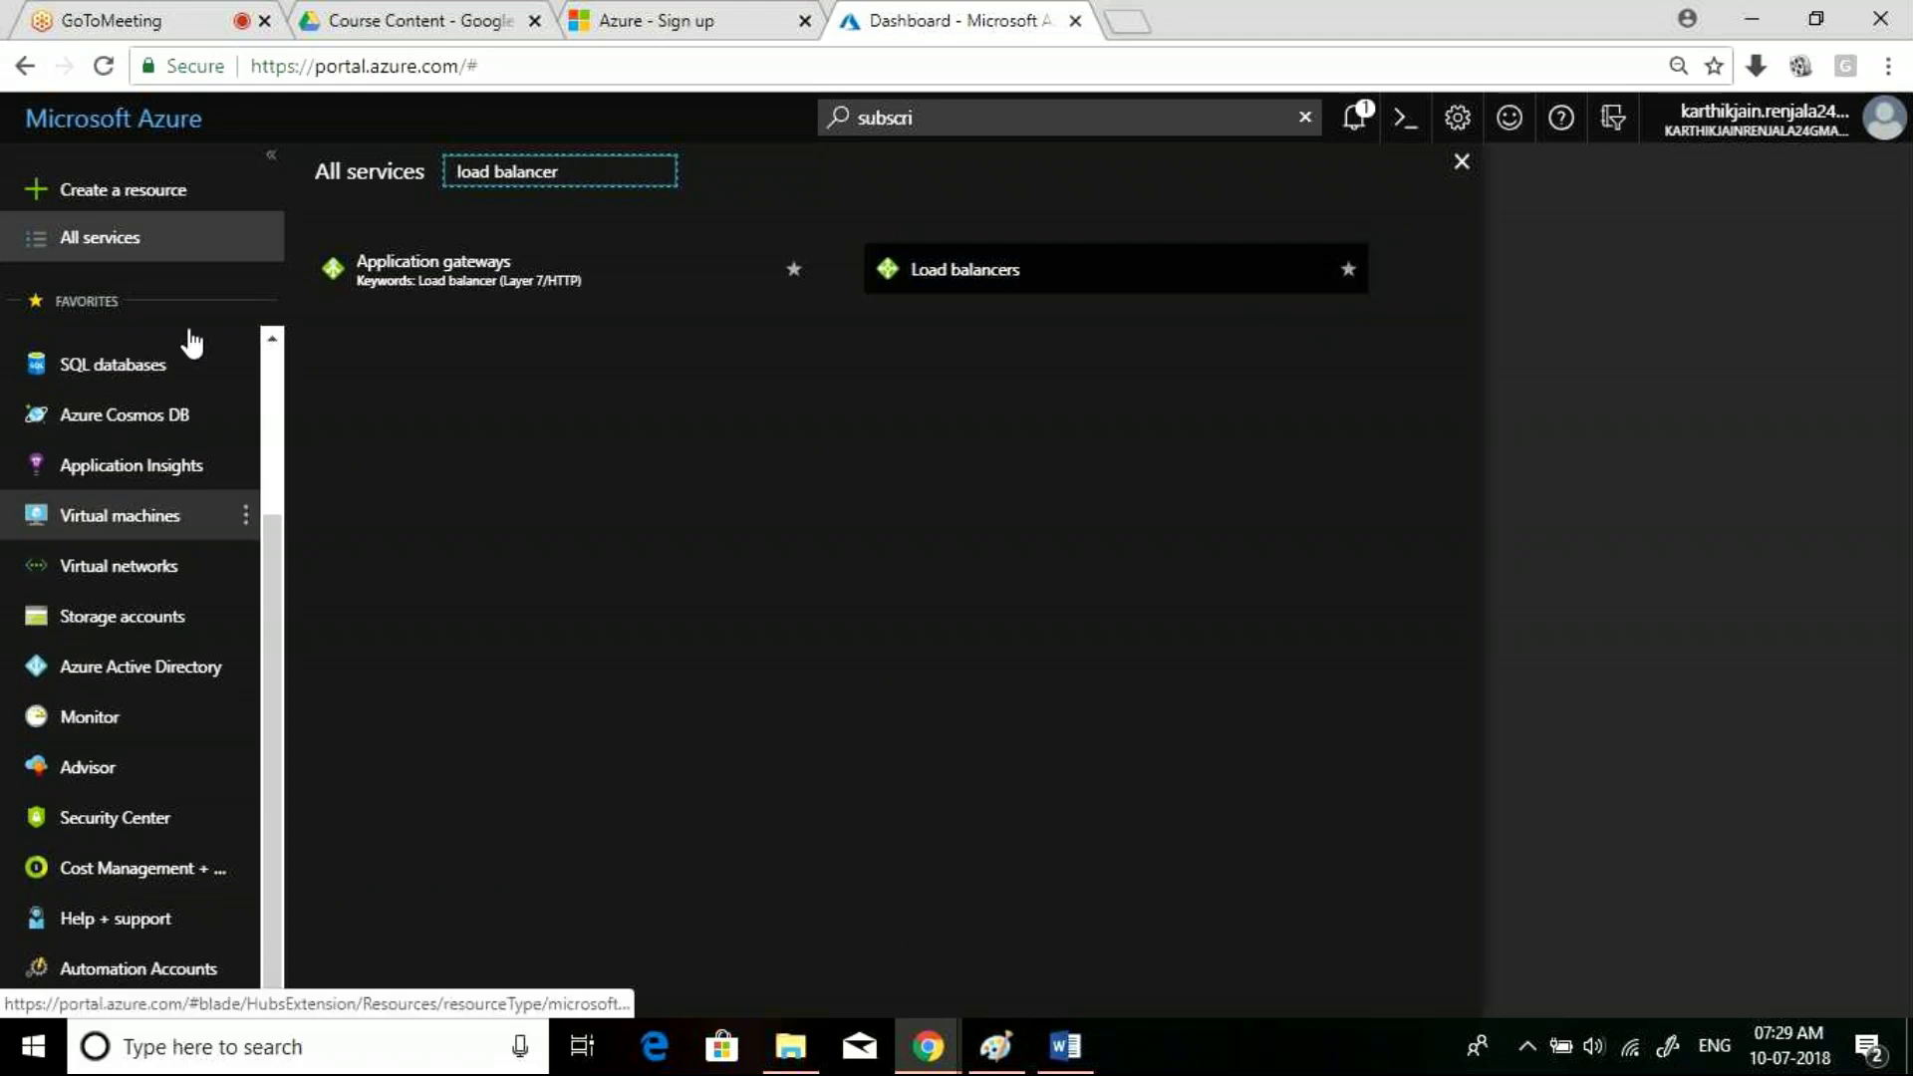
left_click(1349, 271)
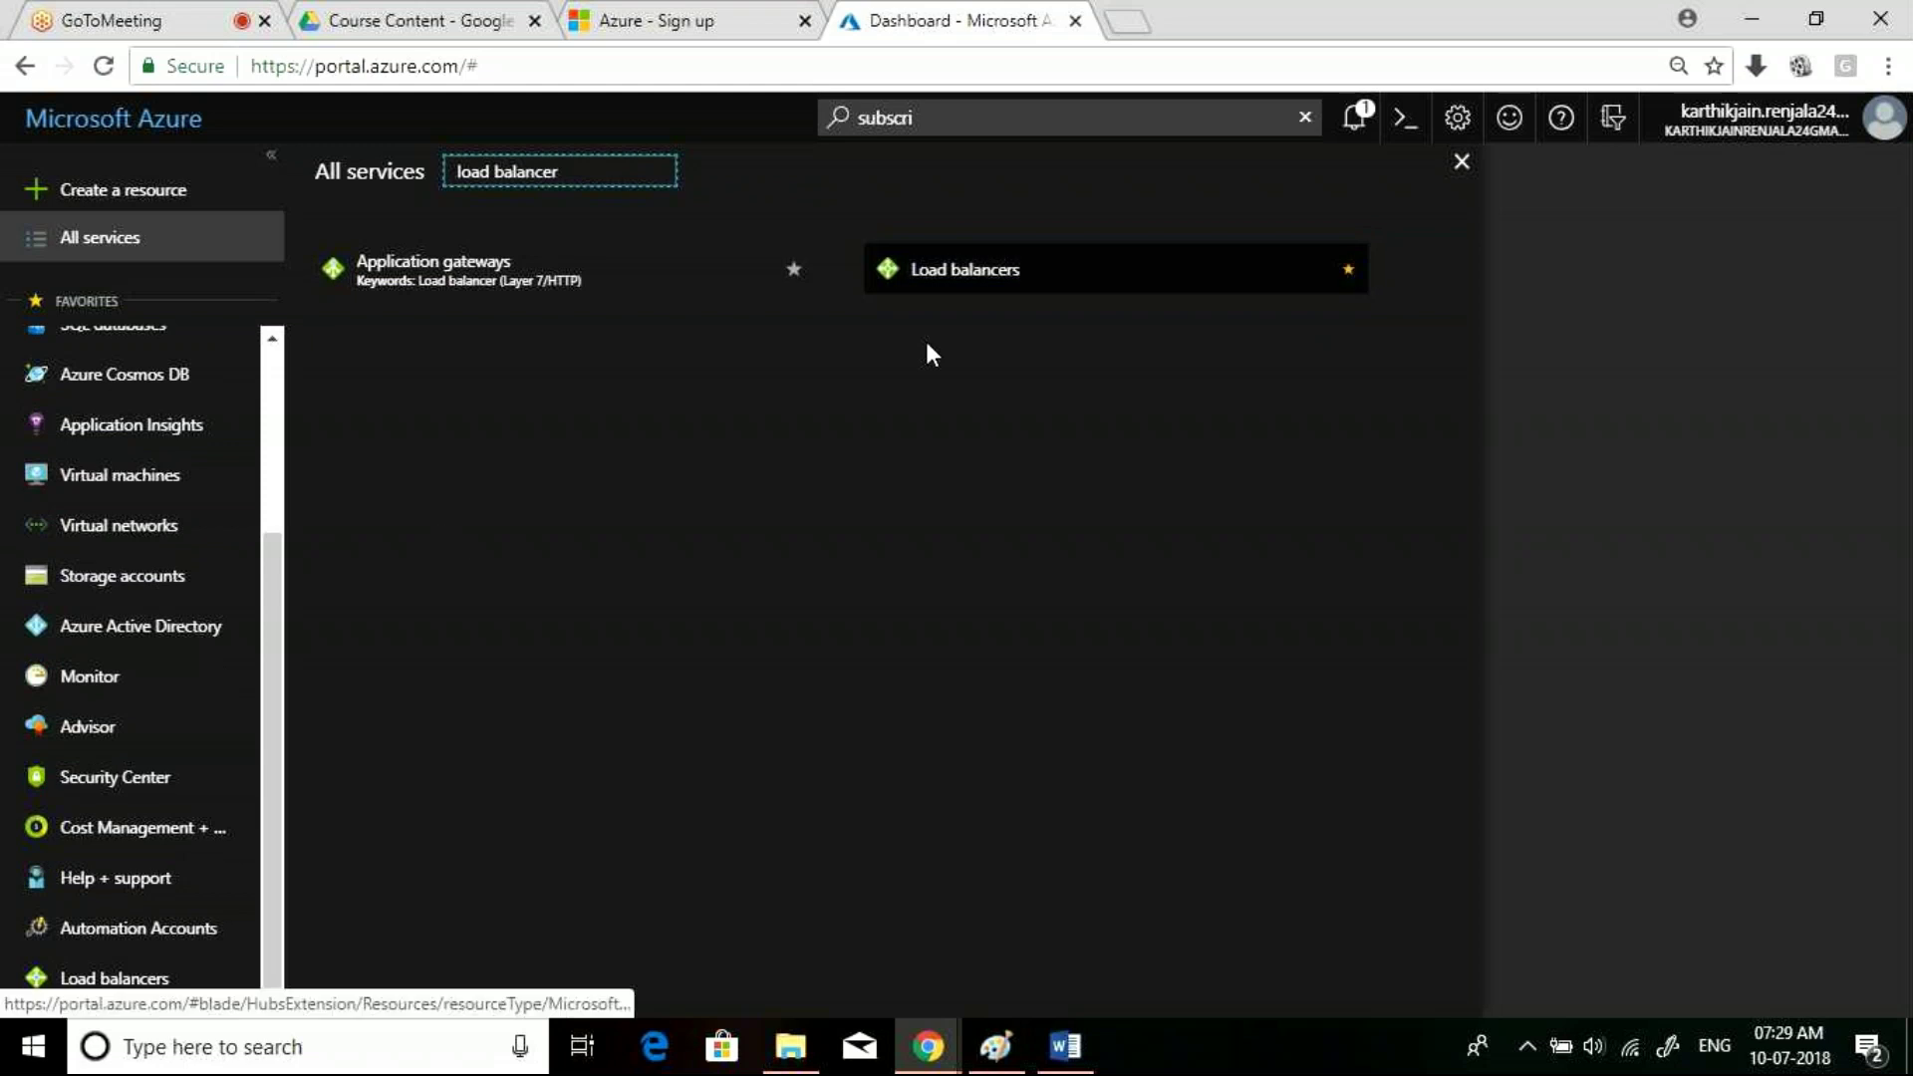
Move Load balancers within the favorites to directly below Azure Active Directory
left_click_drag(265, 548, 259, 654)
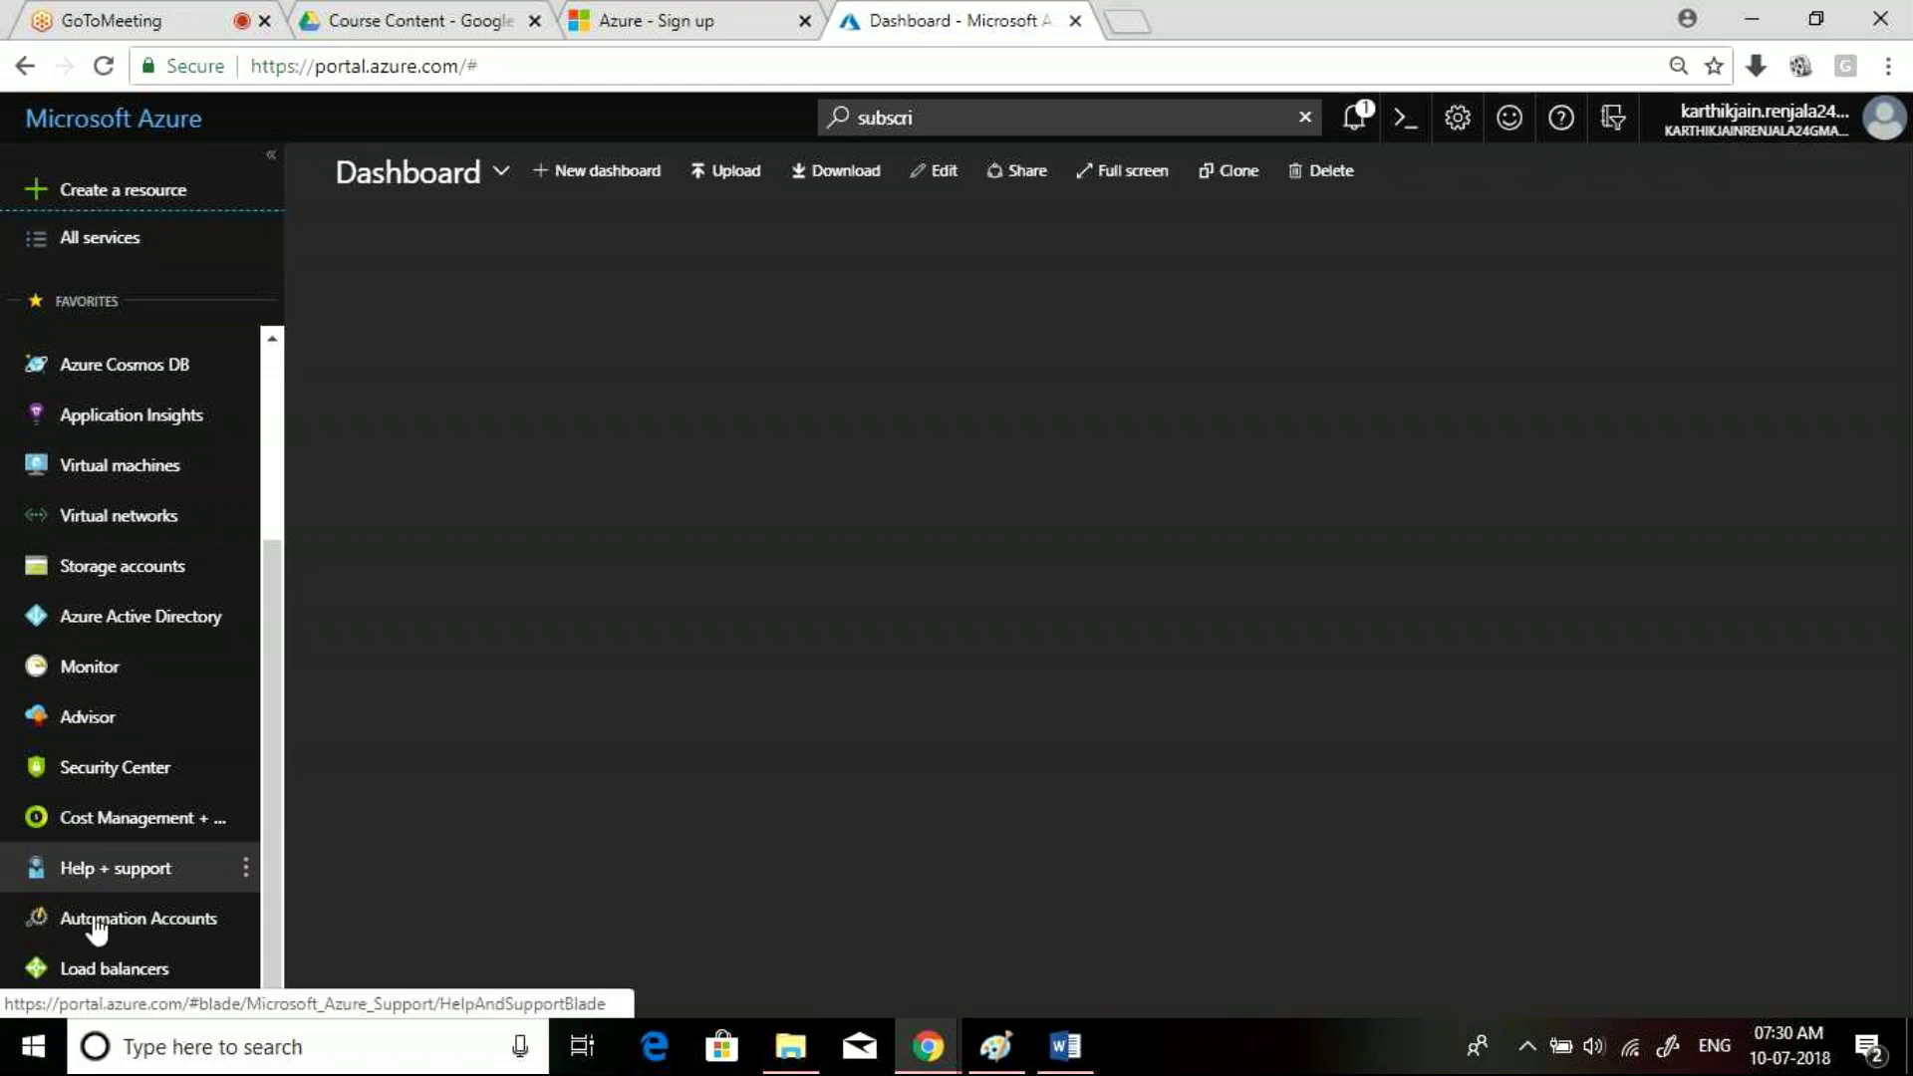
scroll(276, 460, "up", 4)
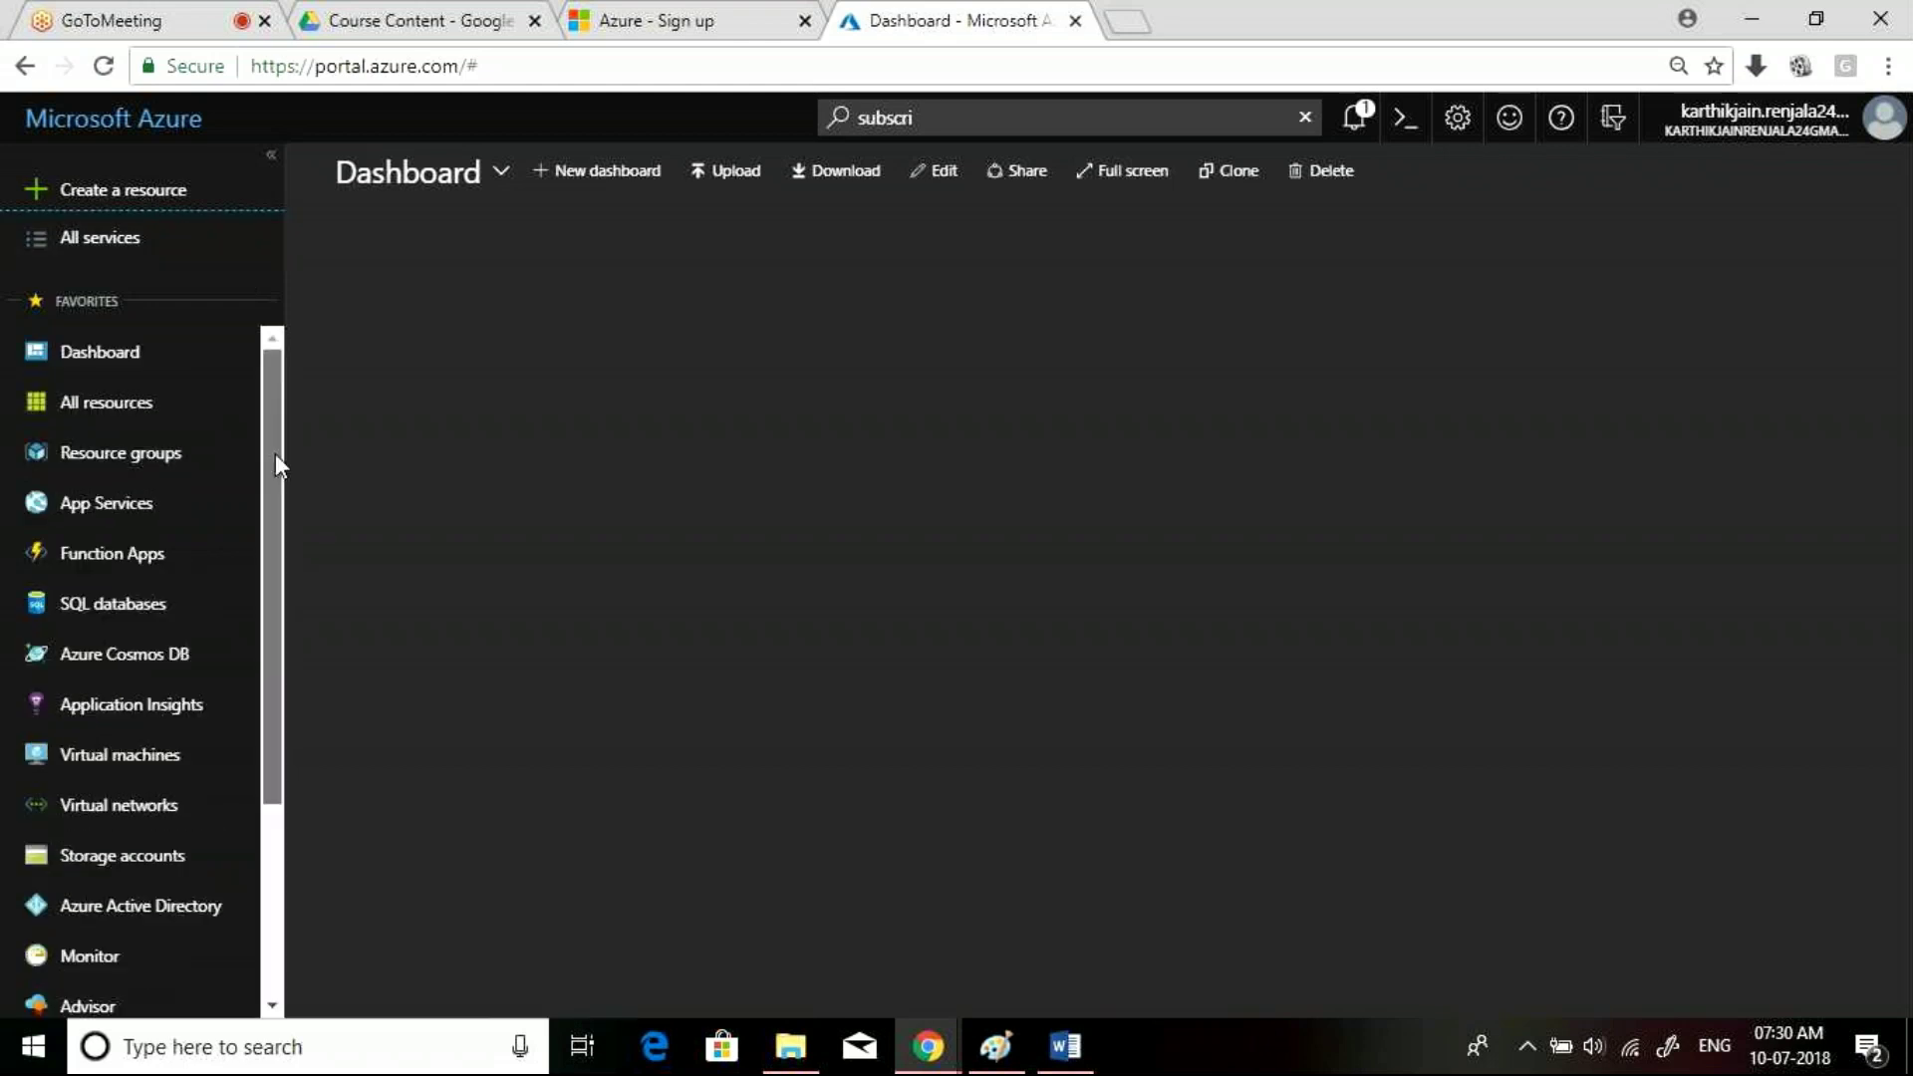
scroll(275, 453, "down", 4)
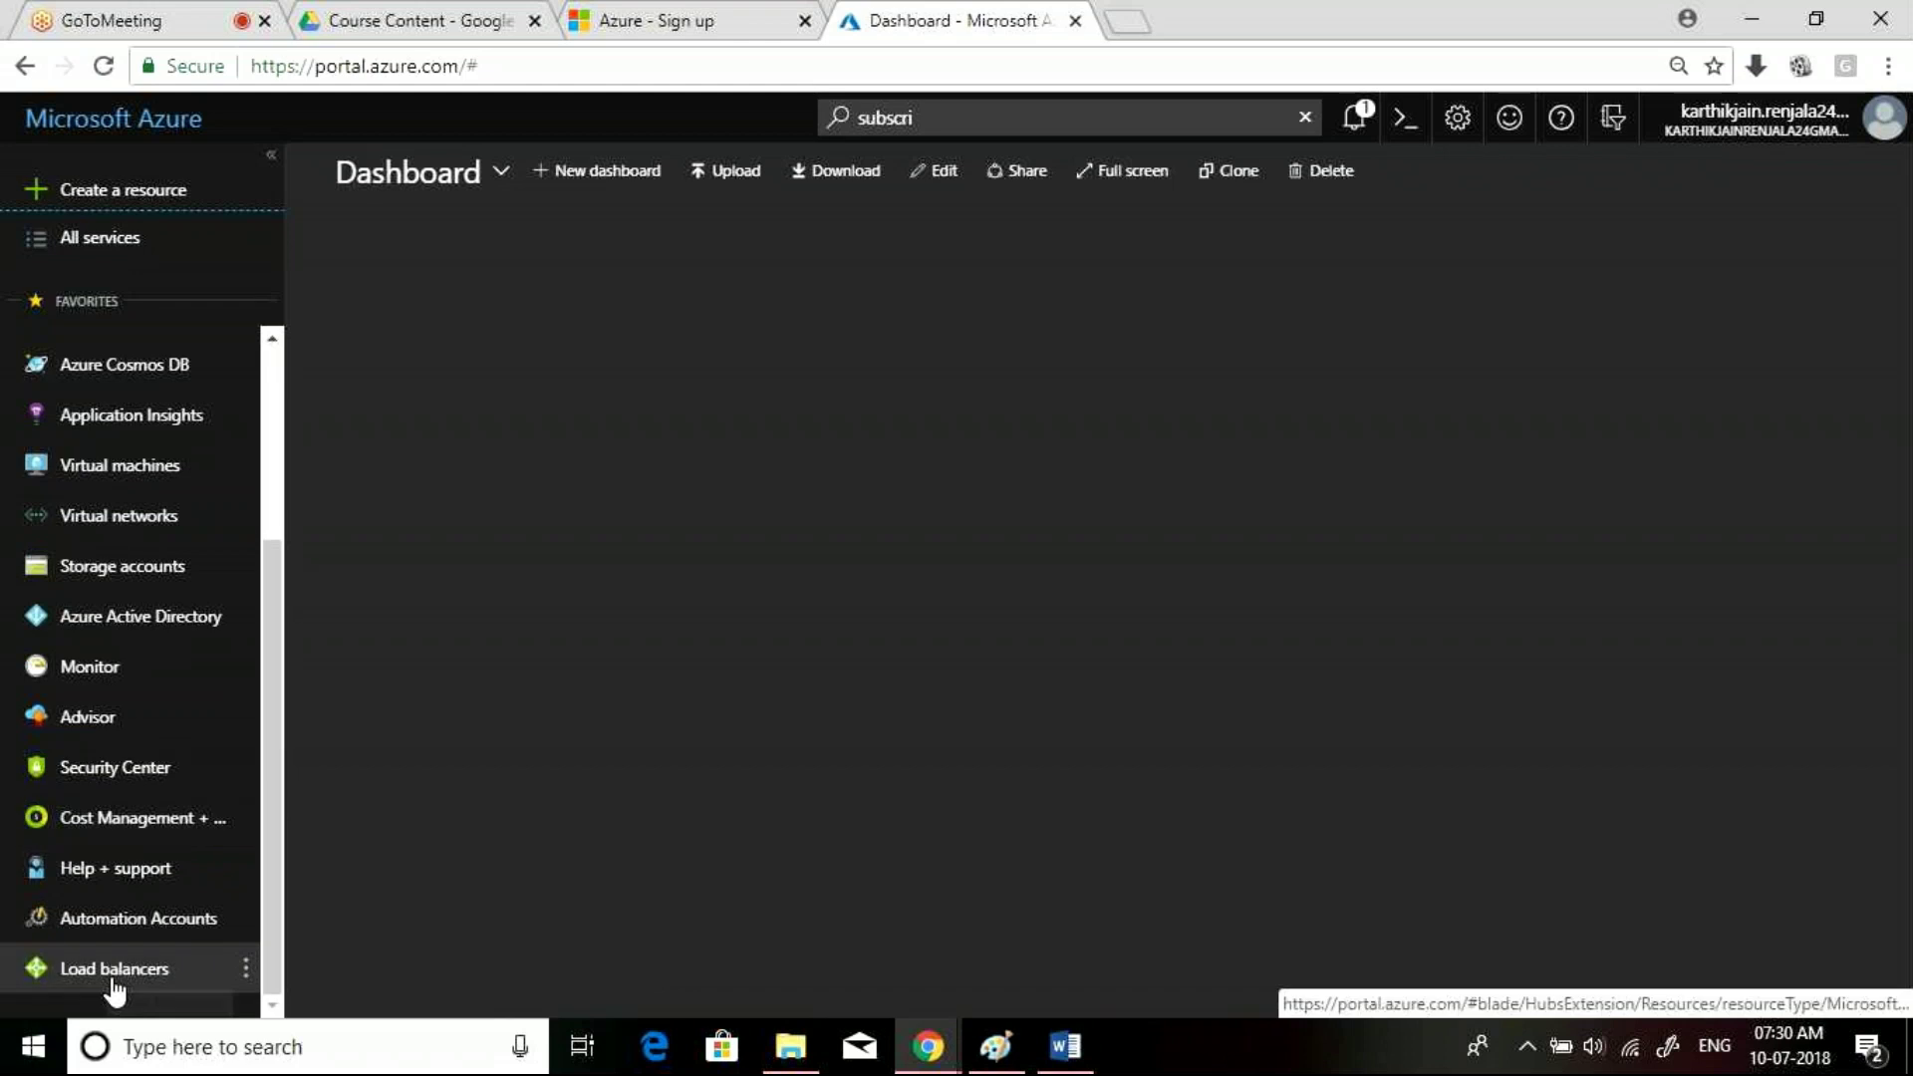
left_click_drag(113, 982, 113, 701)
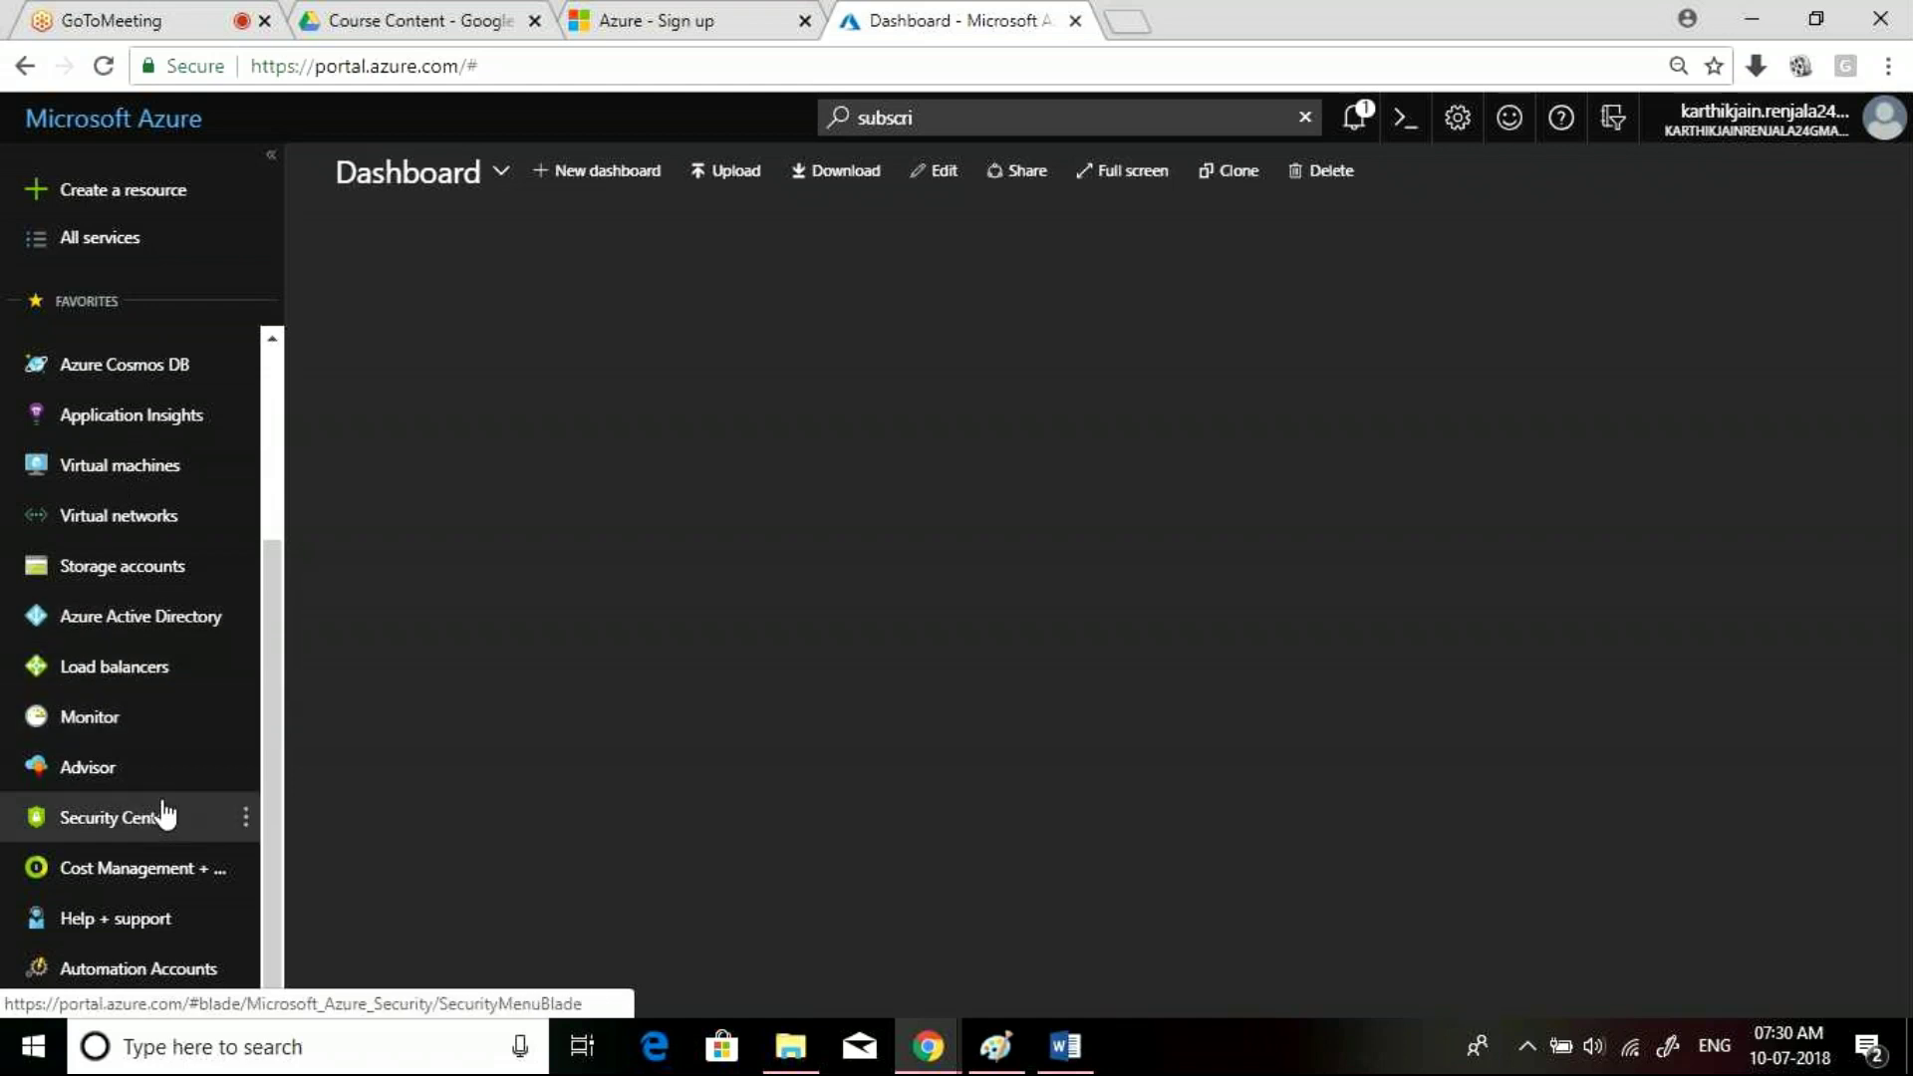
View the list of all services, close it, and show the recent items of the portal search
left_click(97, 254)
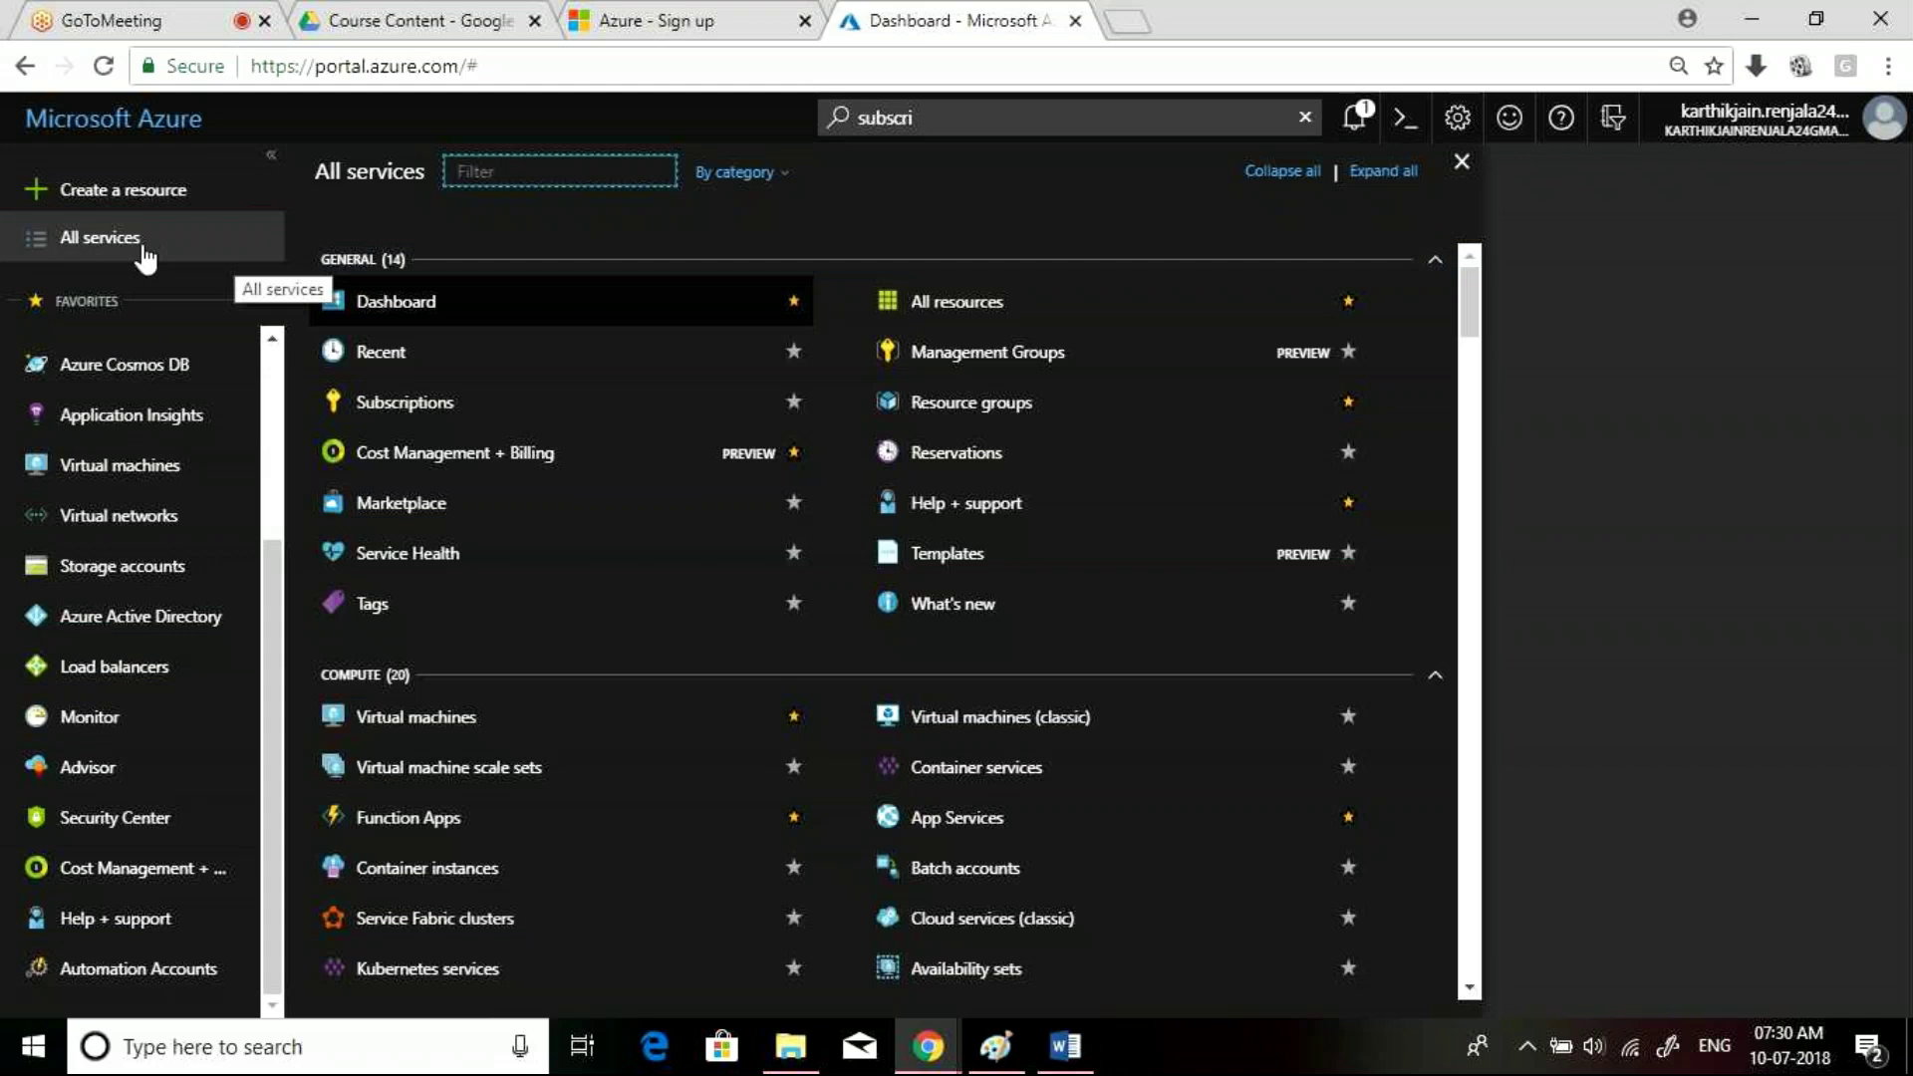
left_click(1462, 160)
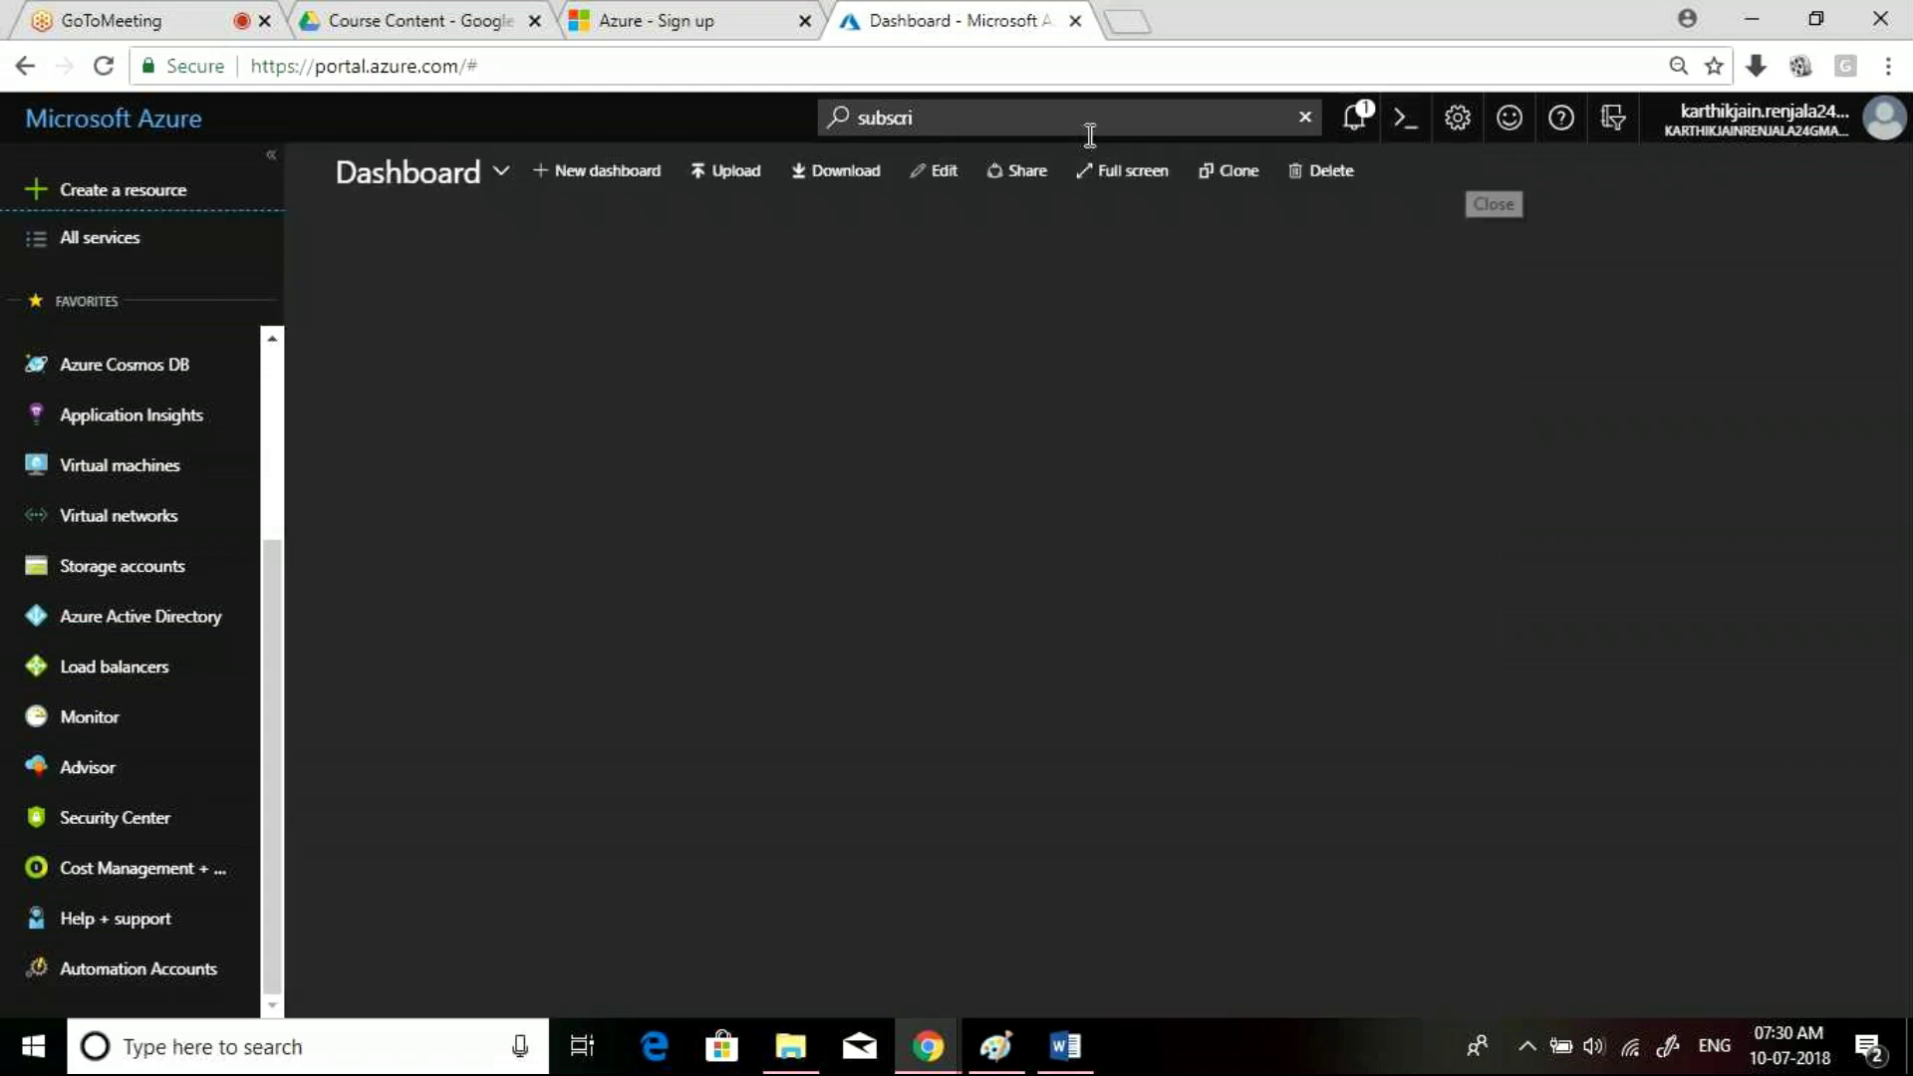
left_click(939, 117)
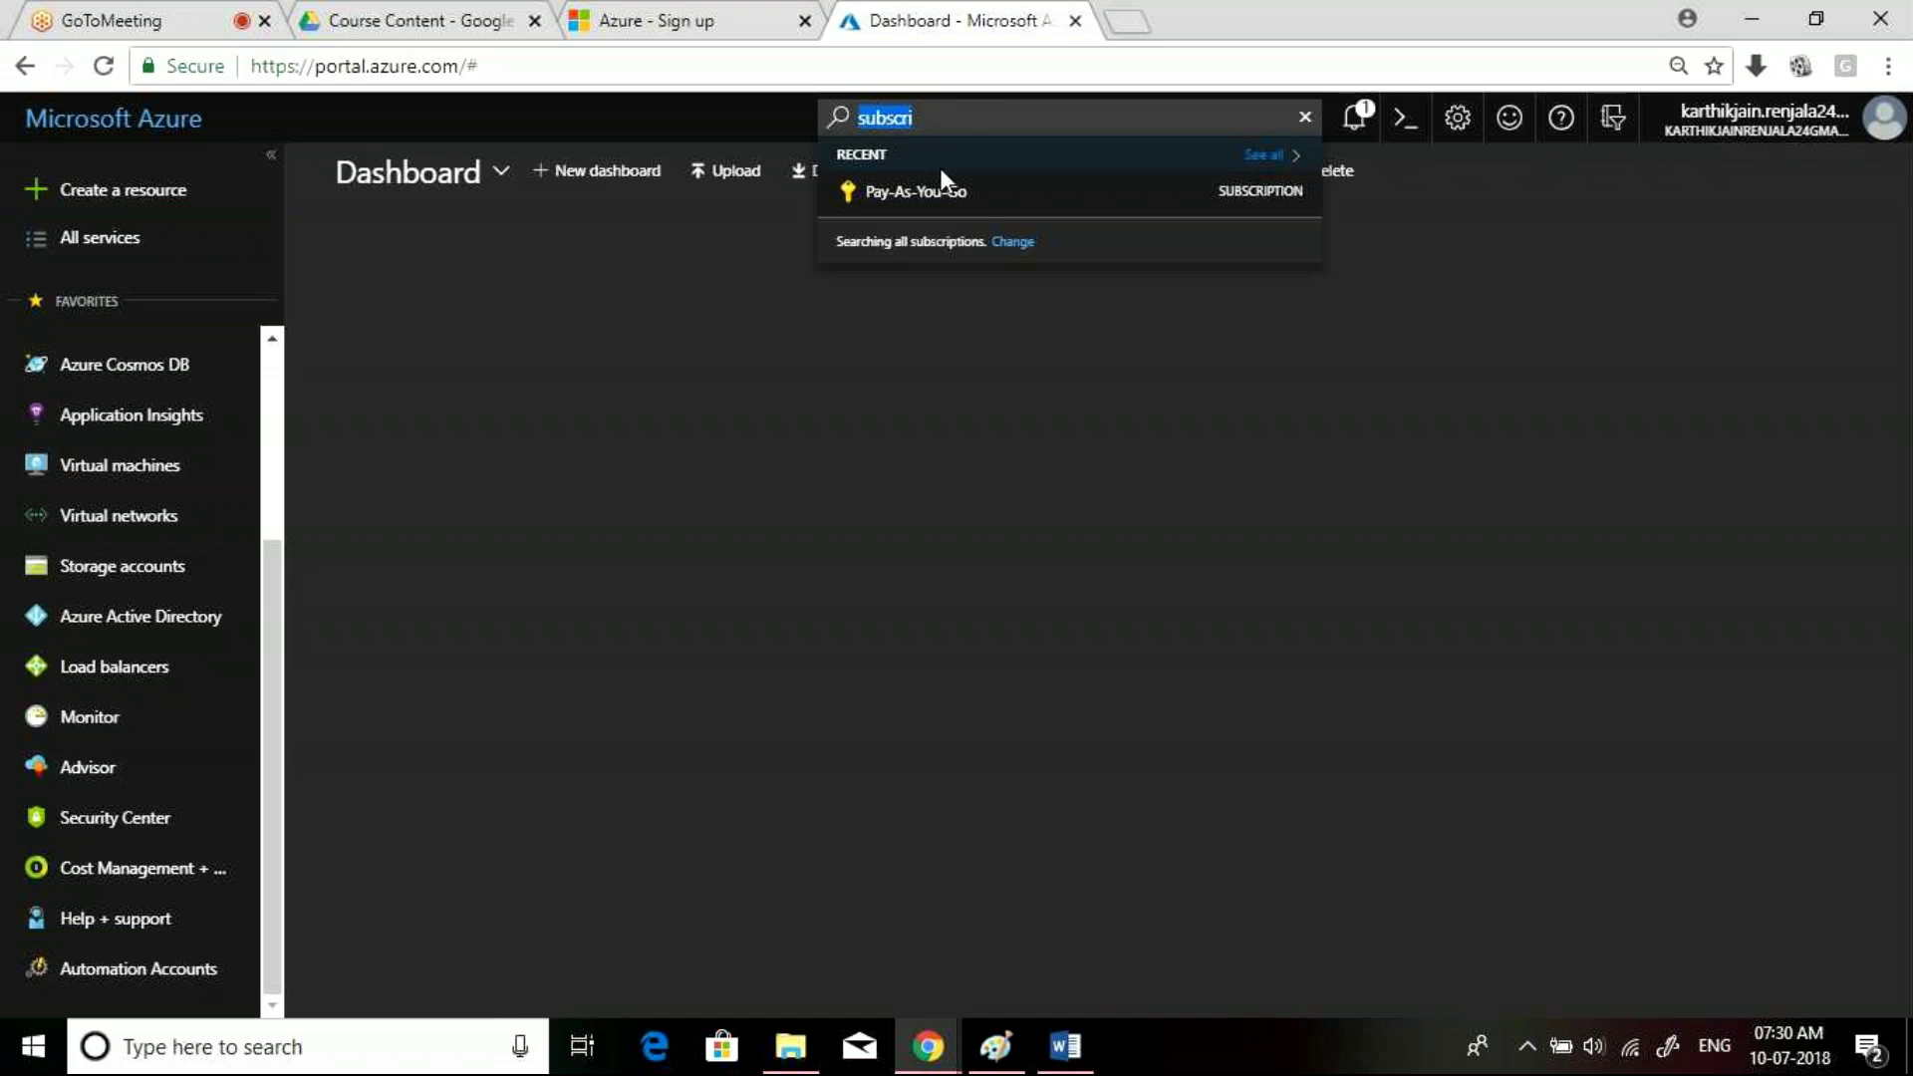
Examine the Compute, Networking and Storage categories in the list of all services, and close the list
left_click(150, 250)
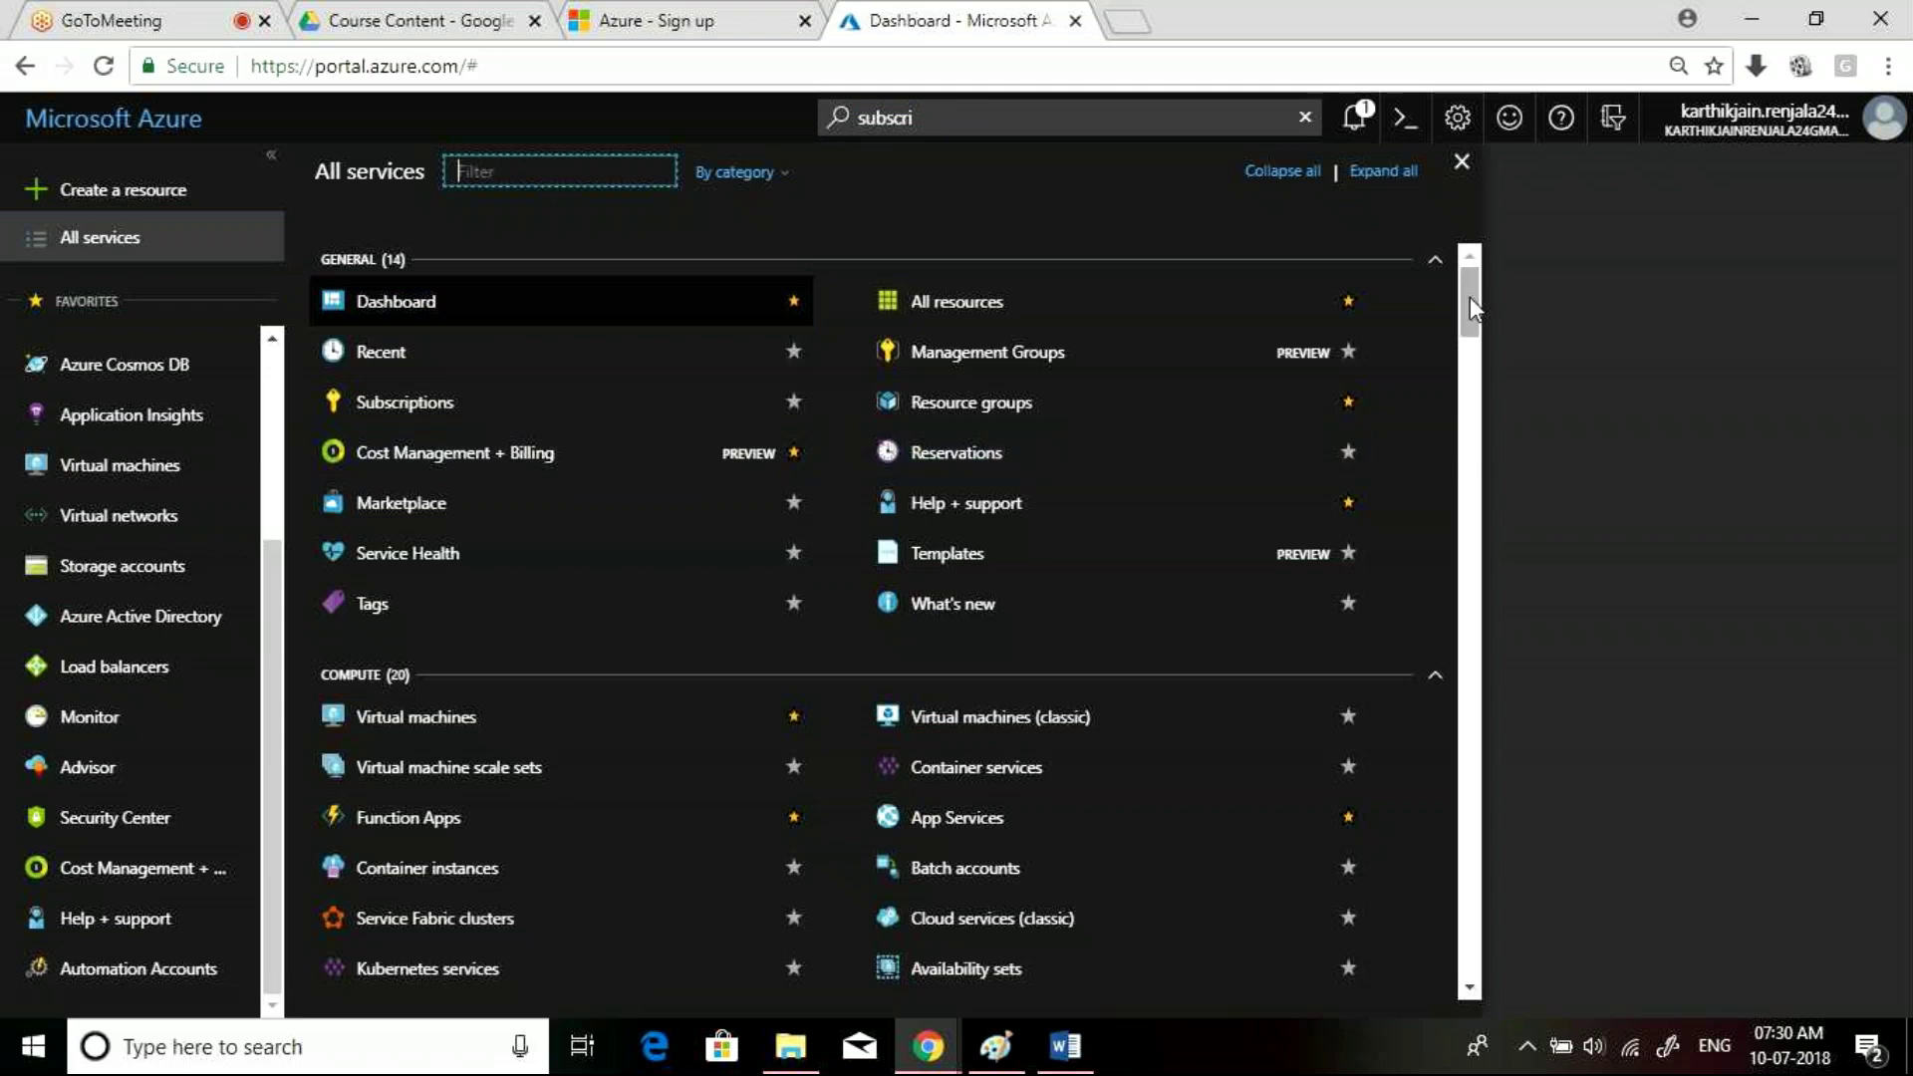
mouse_move(1469, 297)
left_mouse_down()
mouse_move(1471, 344)
mouse_move(1470, 317)
left_mouse_up()
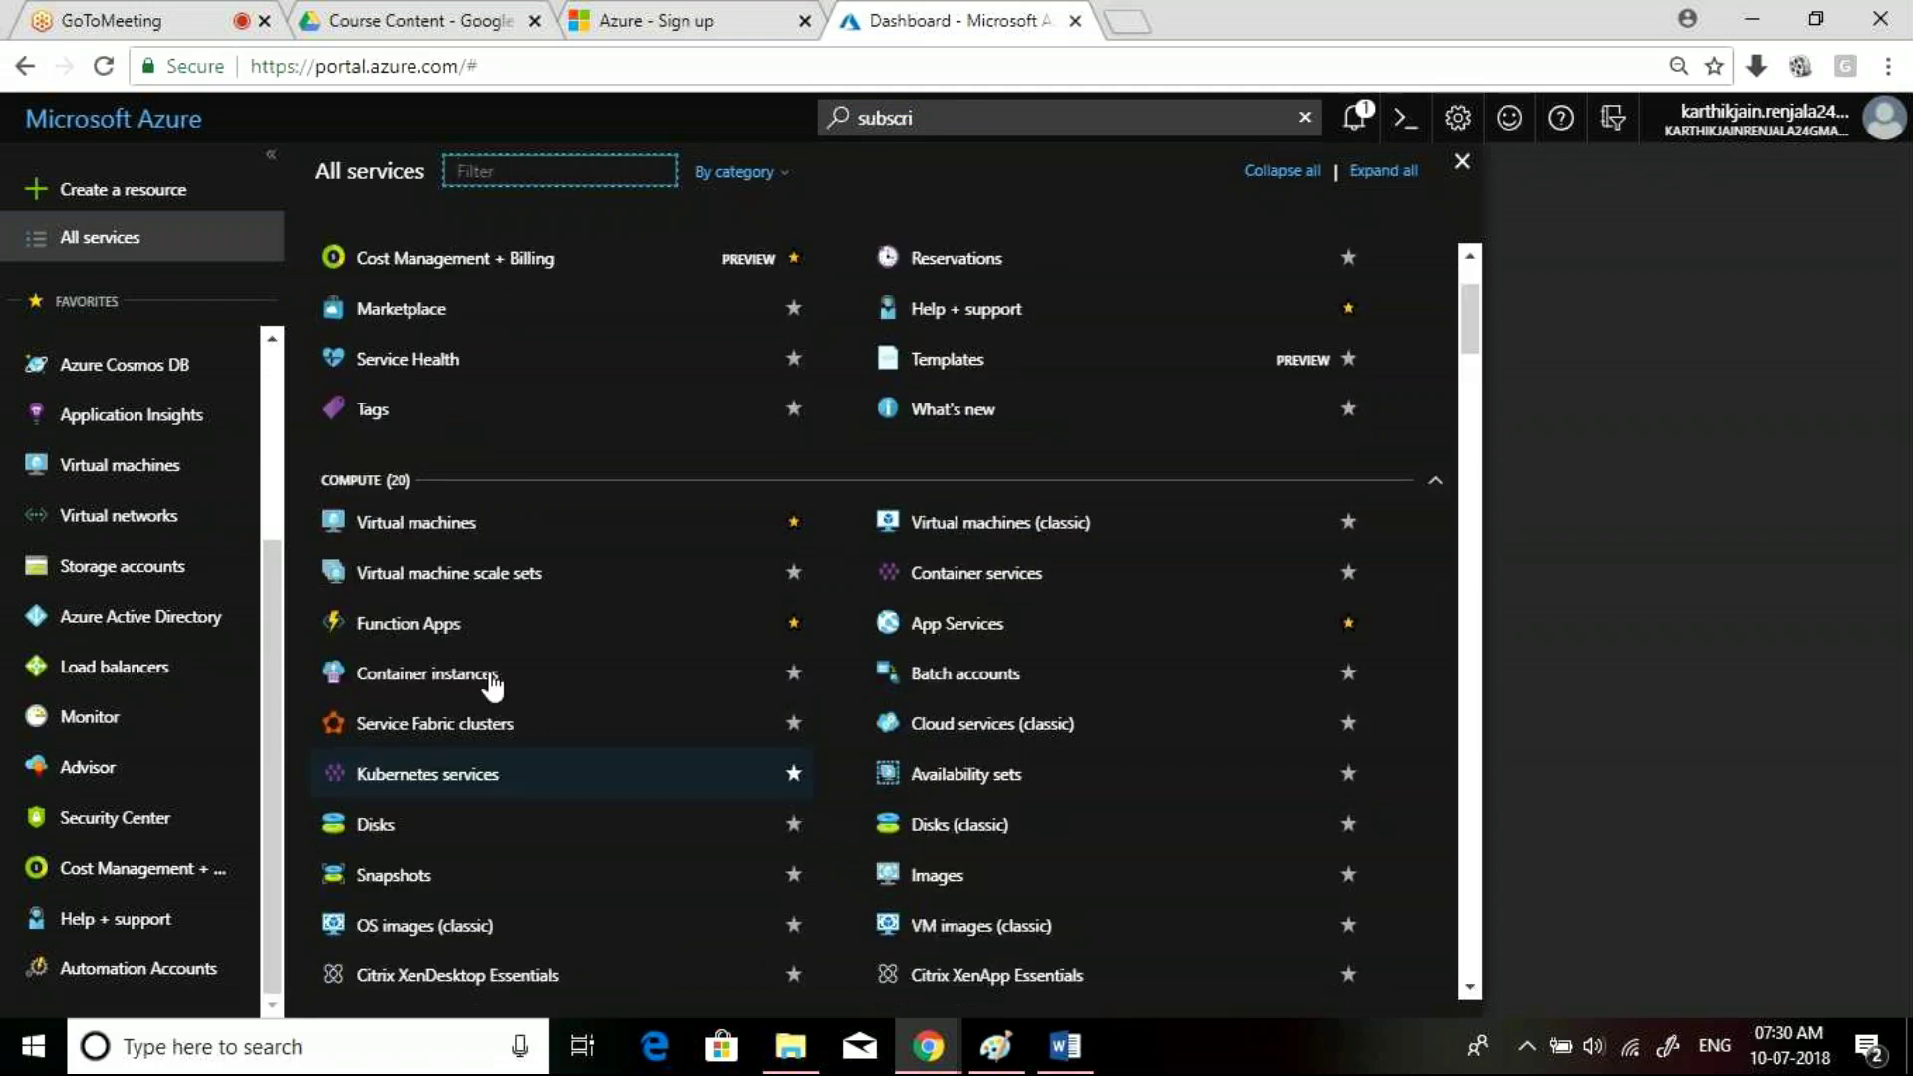
left_click_drag(1468, 320, 1475, 371)
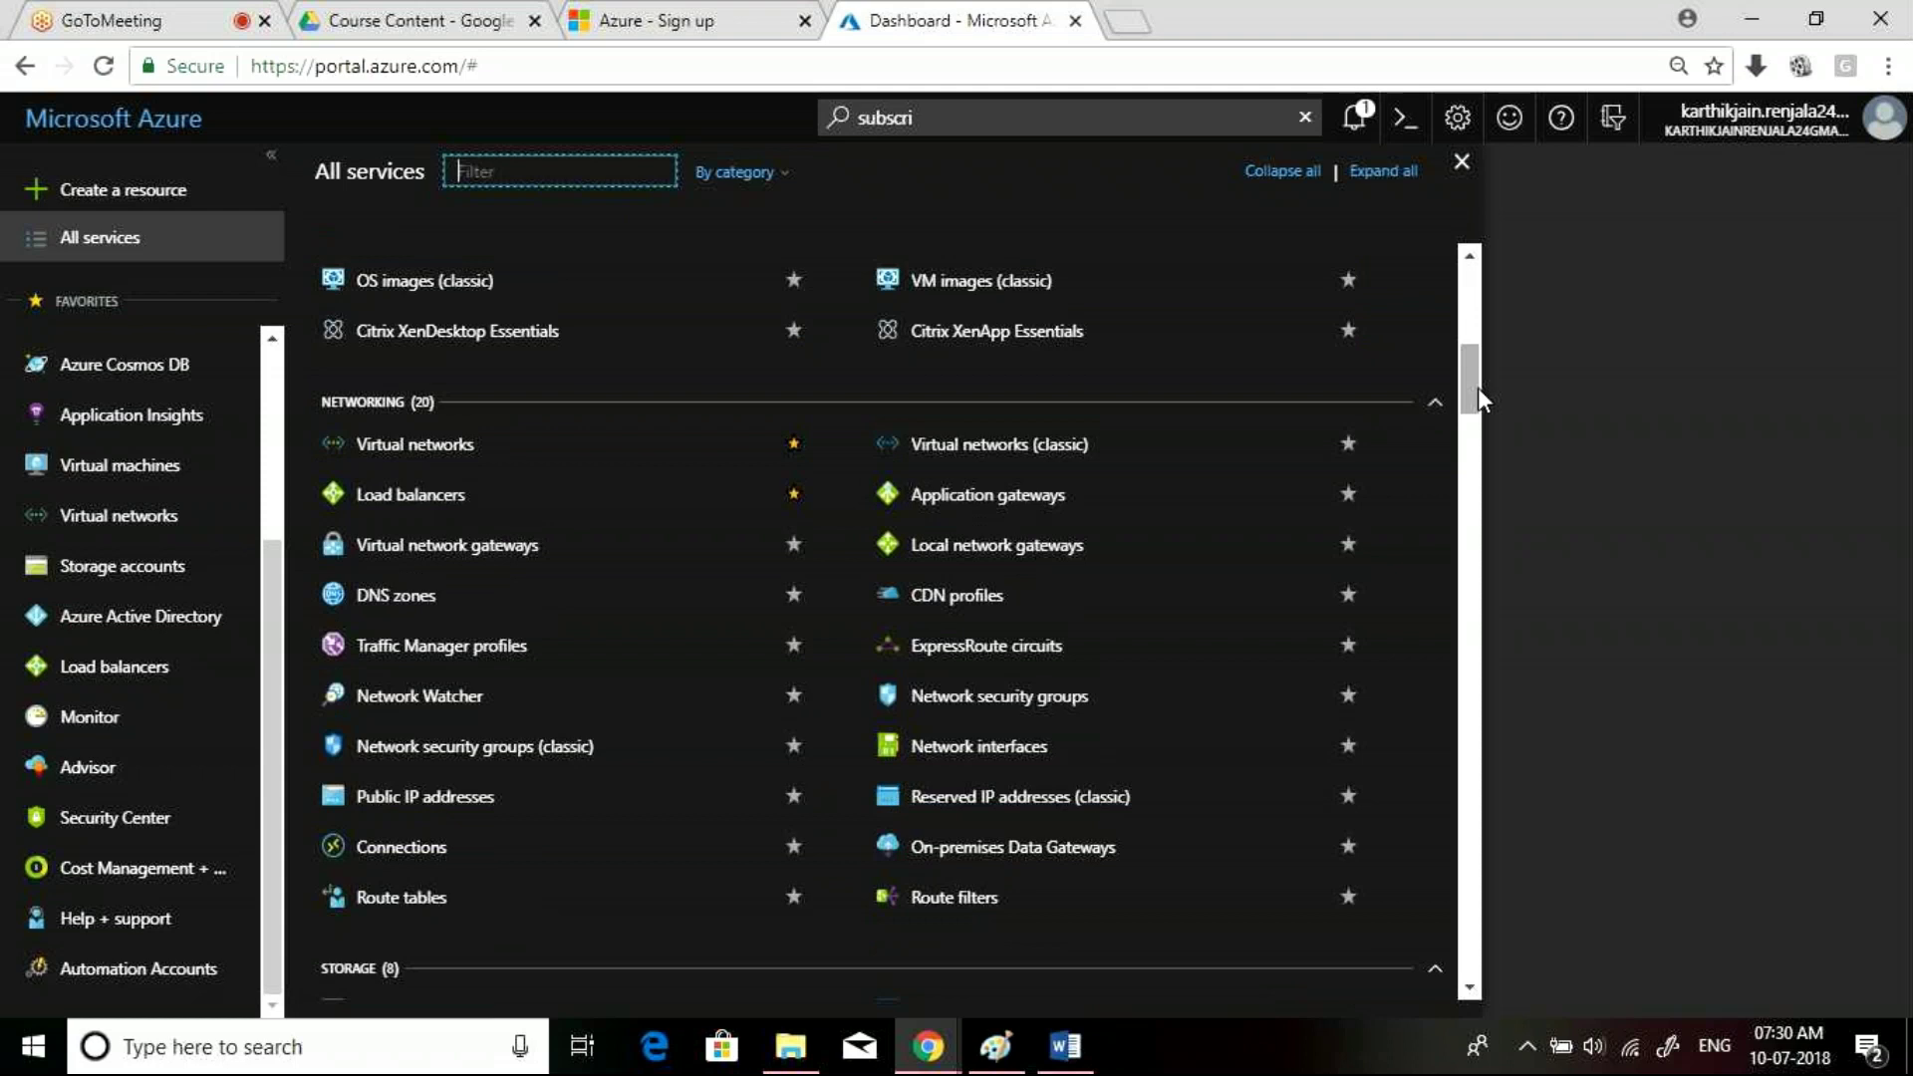
left_click_drag(1479, 387, 1479, 392)
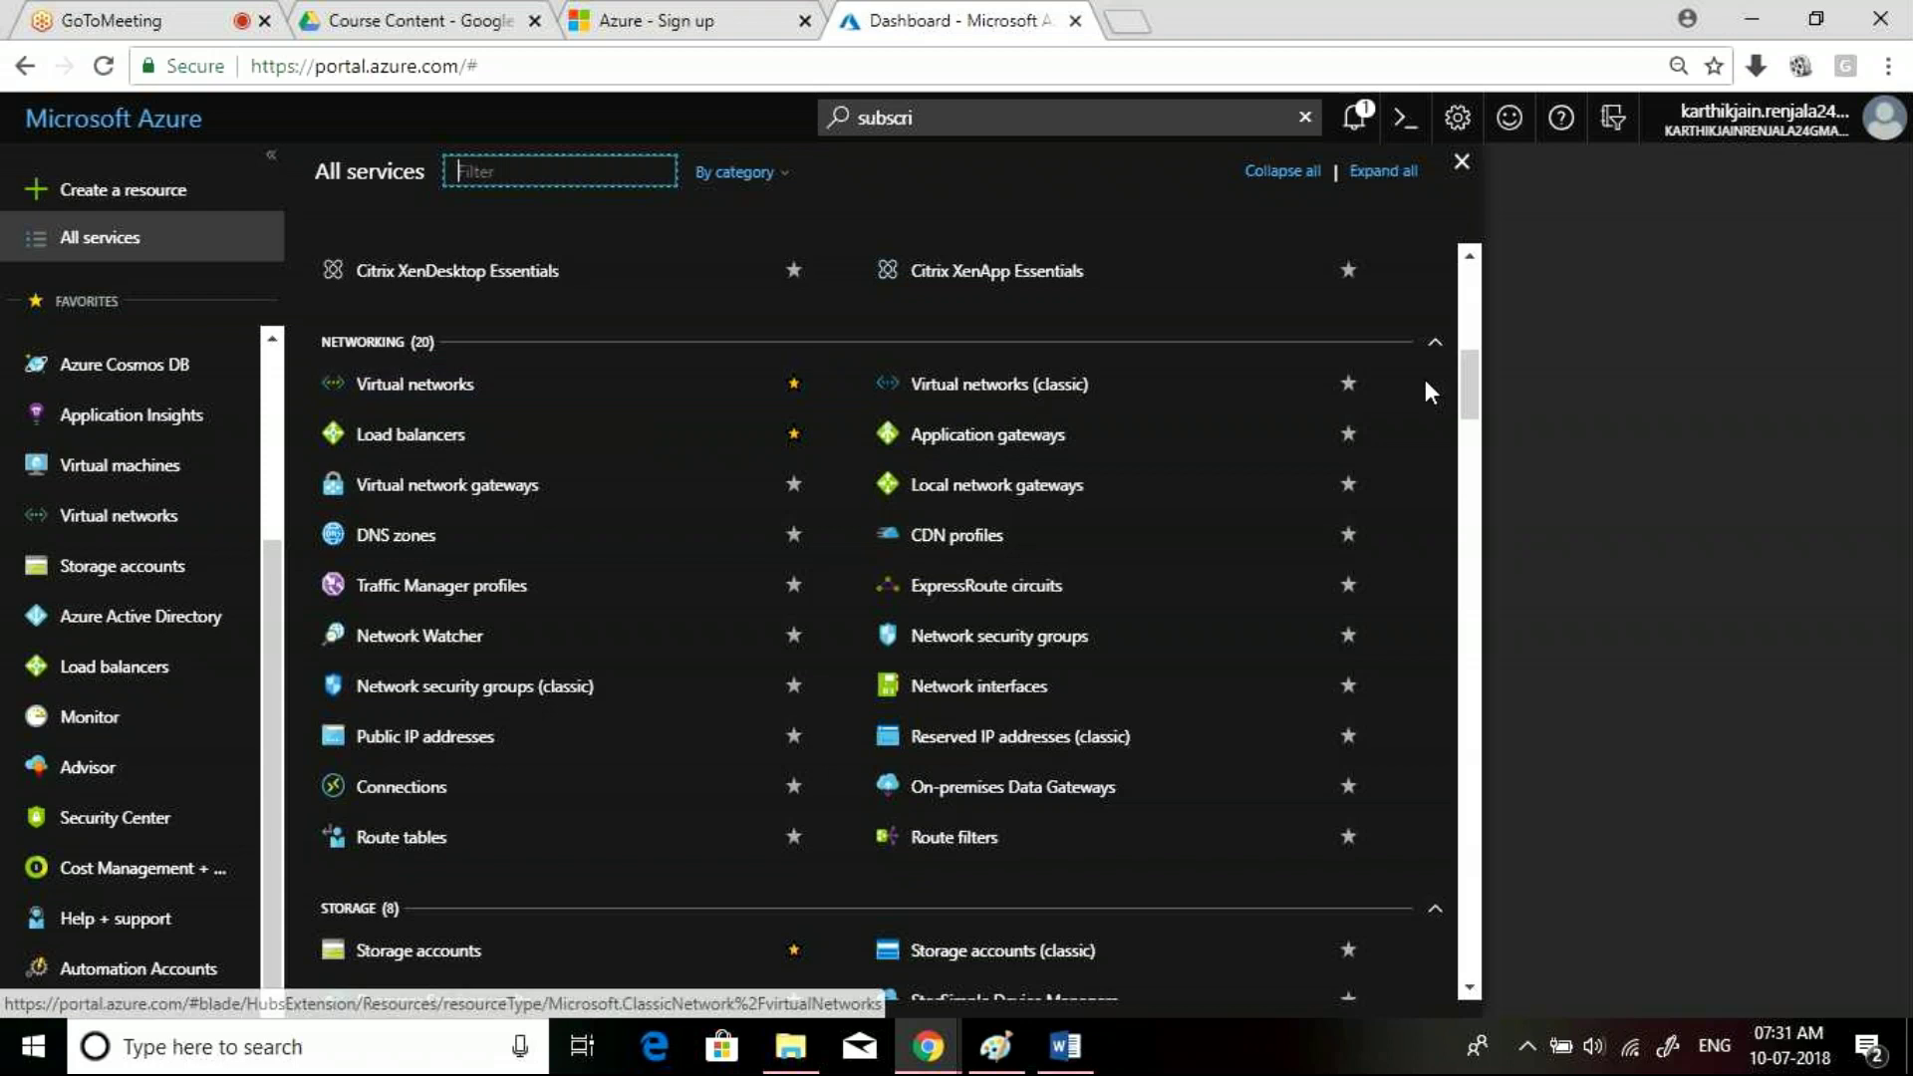
left_click_drag(1479, 382, 1479, 406)
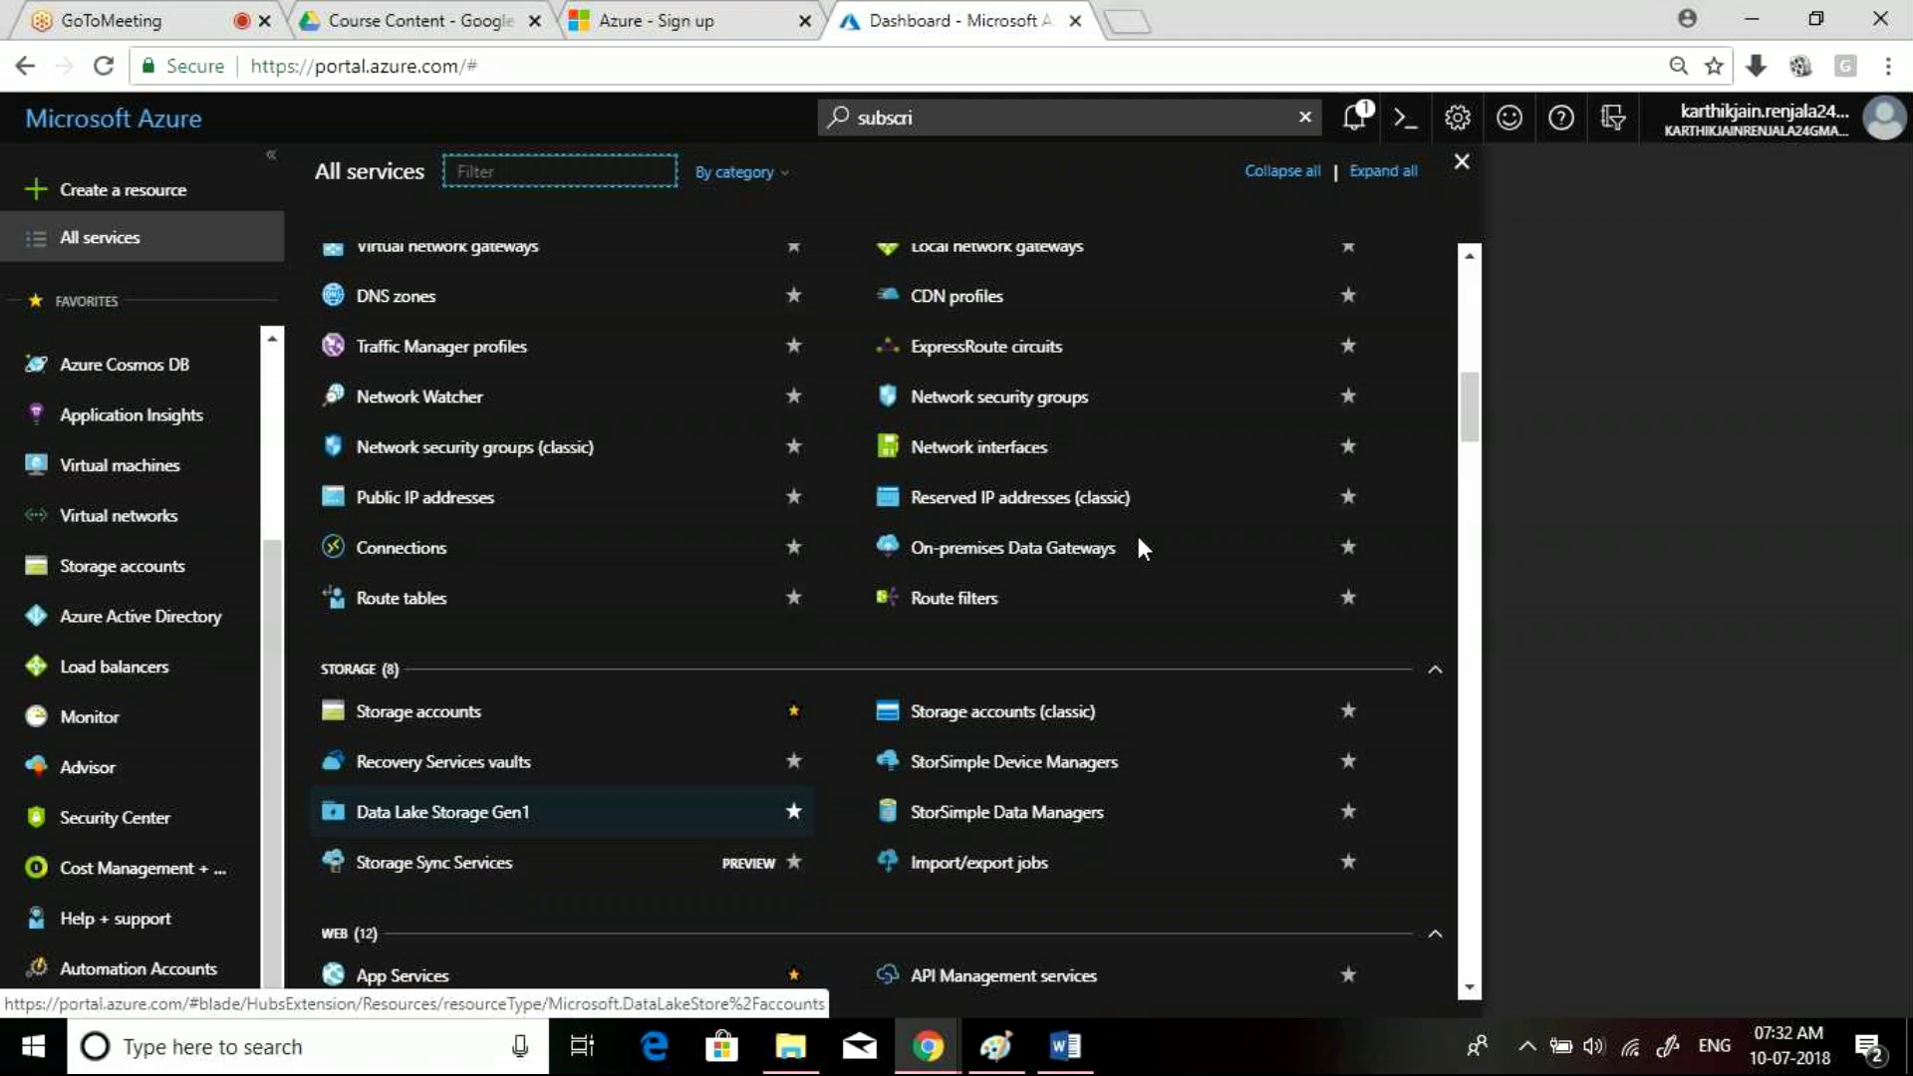
left_click(1484, 398)
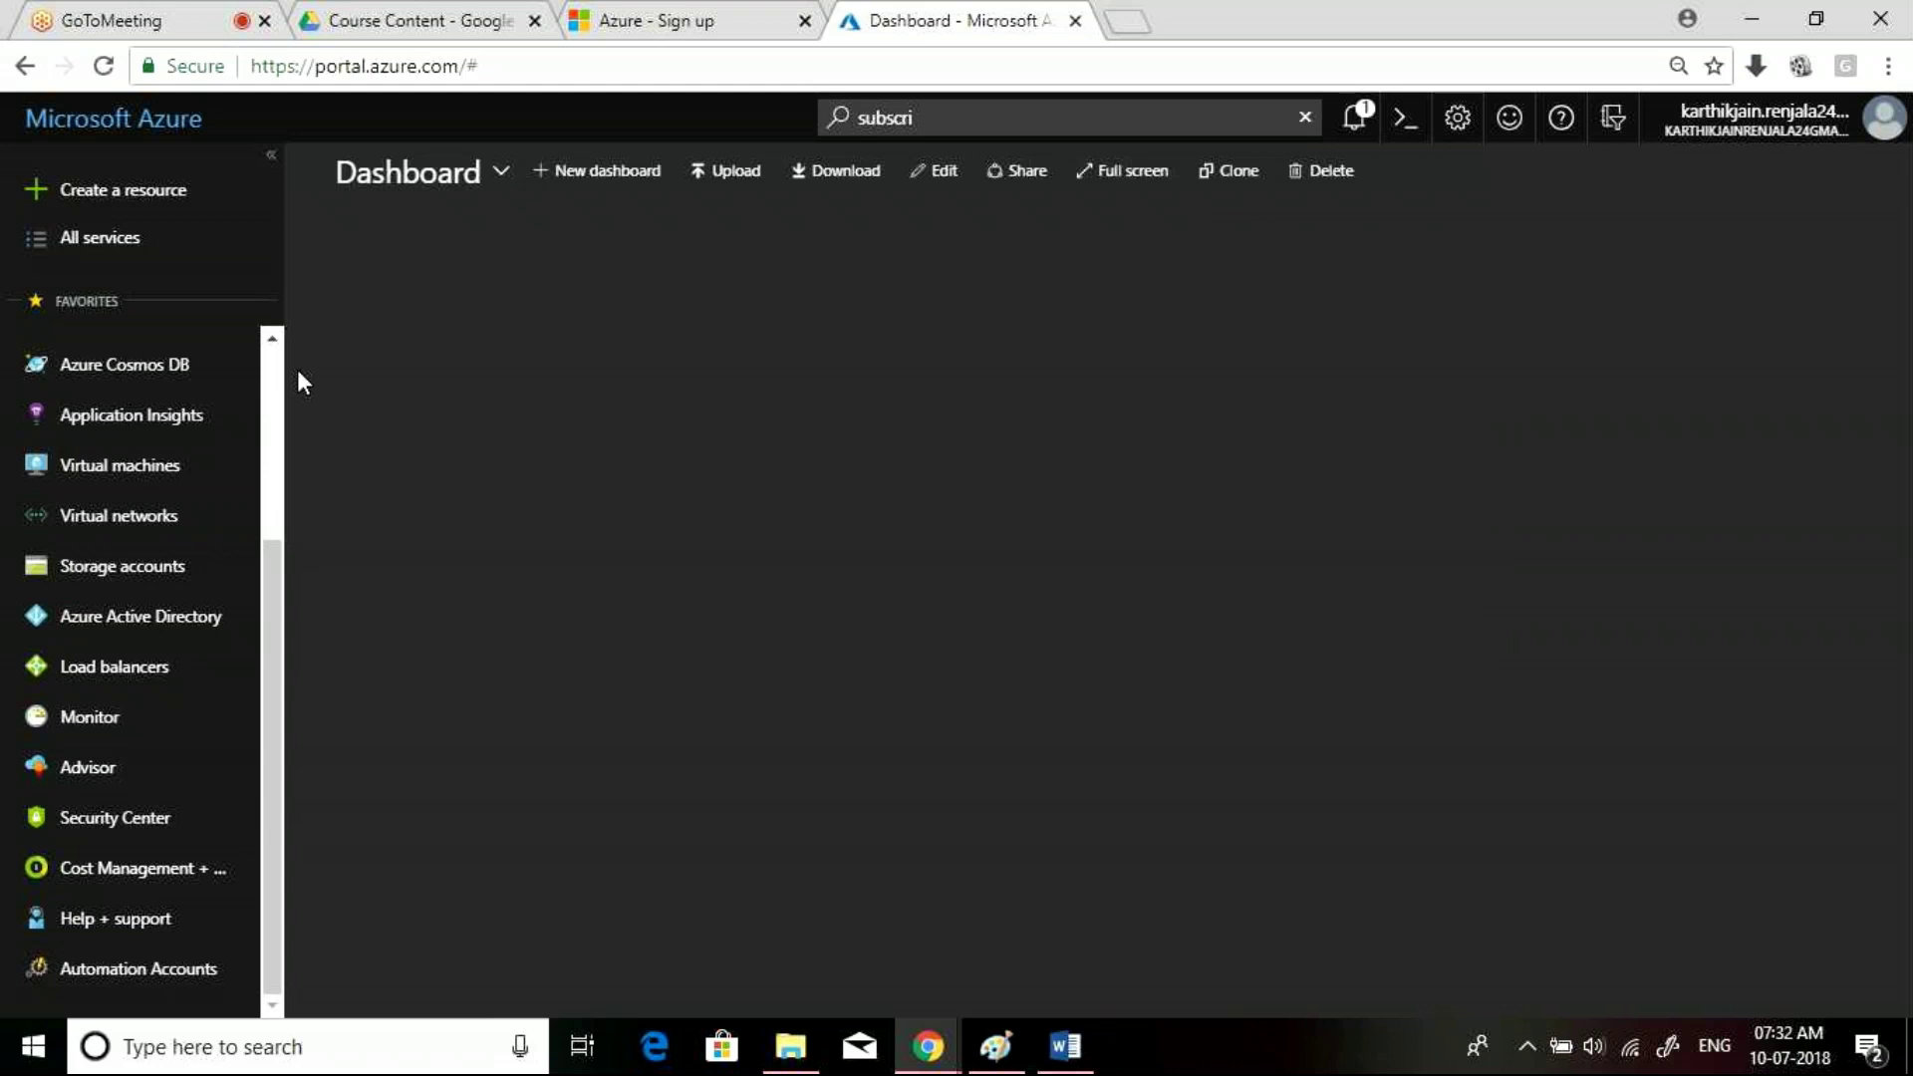
Revisit the Networking and Storage services in the list of all services and close it
left_click(149, 261)
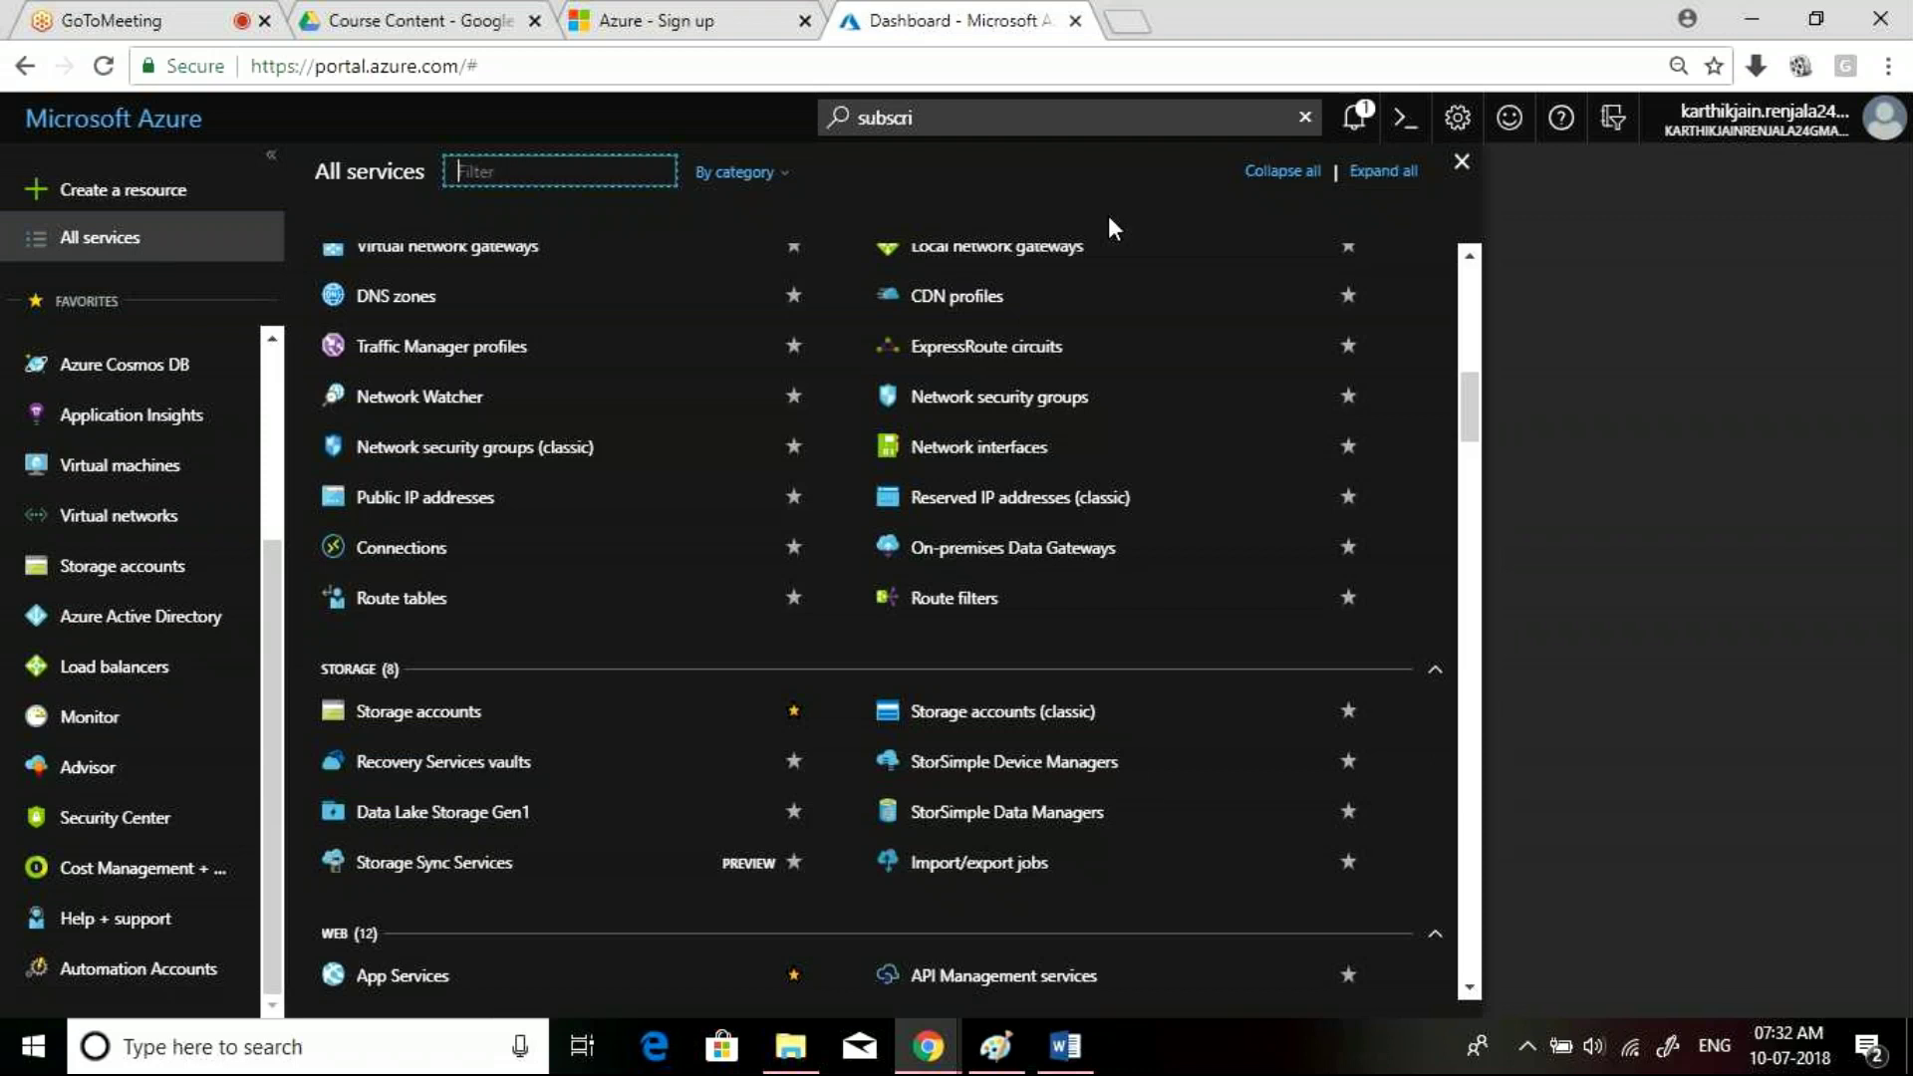
left_click(1462, 162)
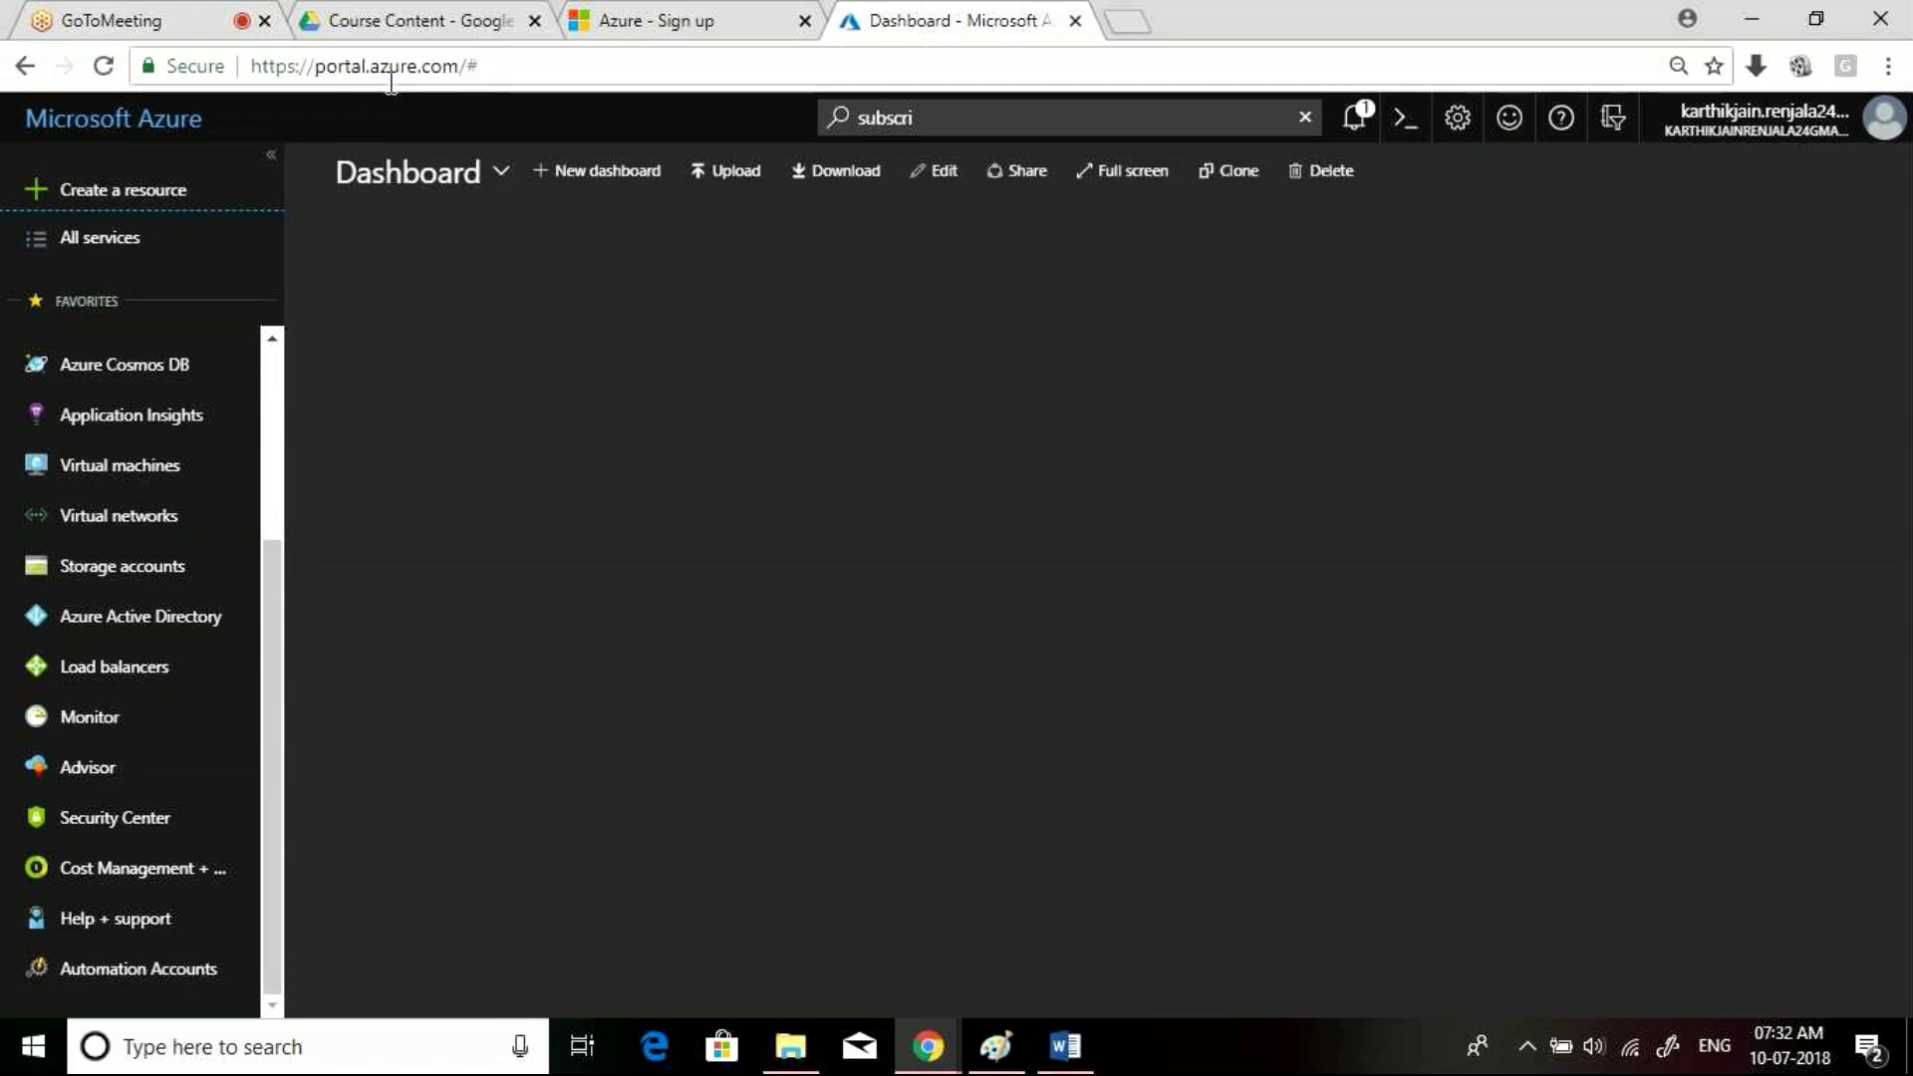
Switch to GoToMeeting, check the latest messages in the meeting chat, and return to the Azure portal
left_click(140, 25)
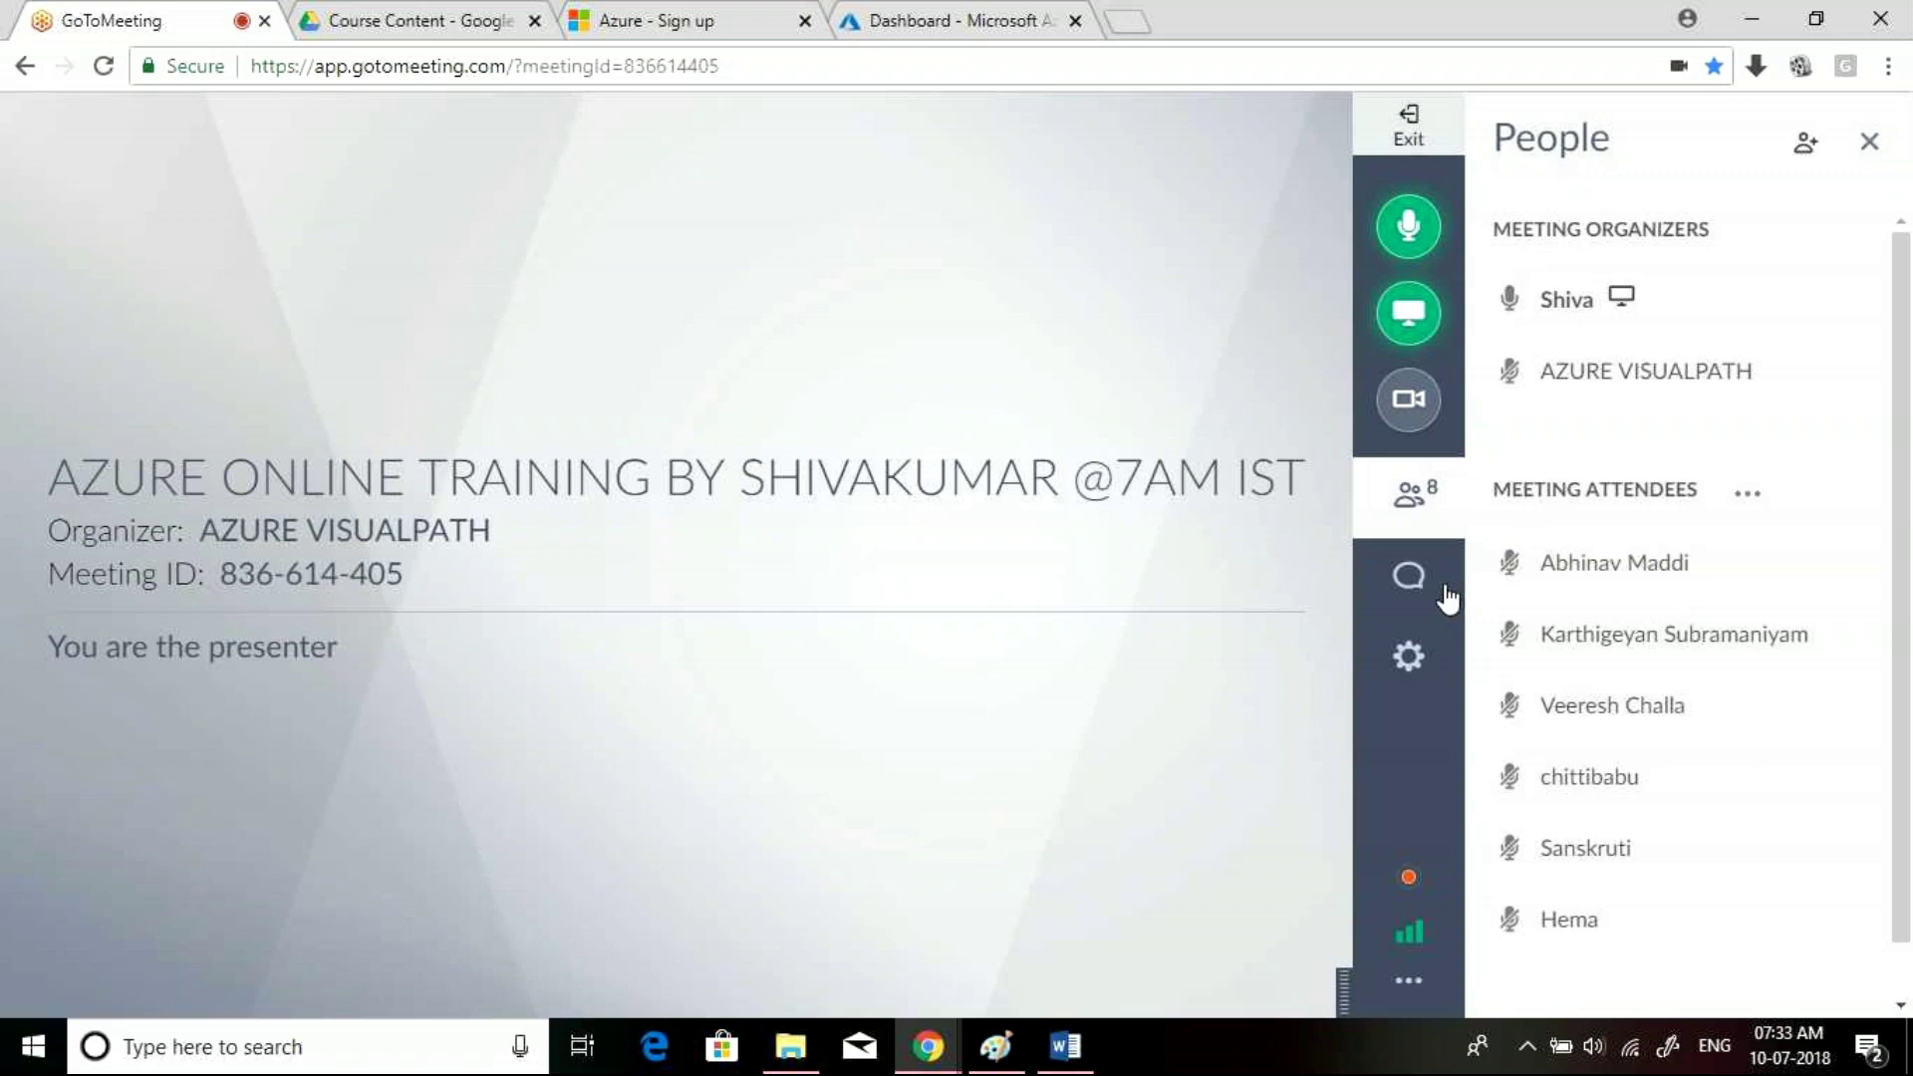
scroll(1909, 568, "down", 1)
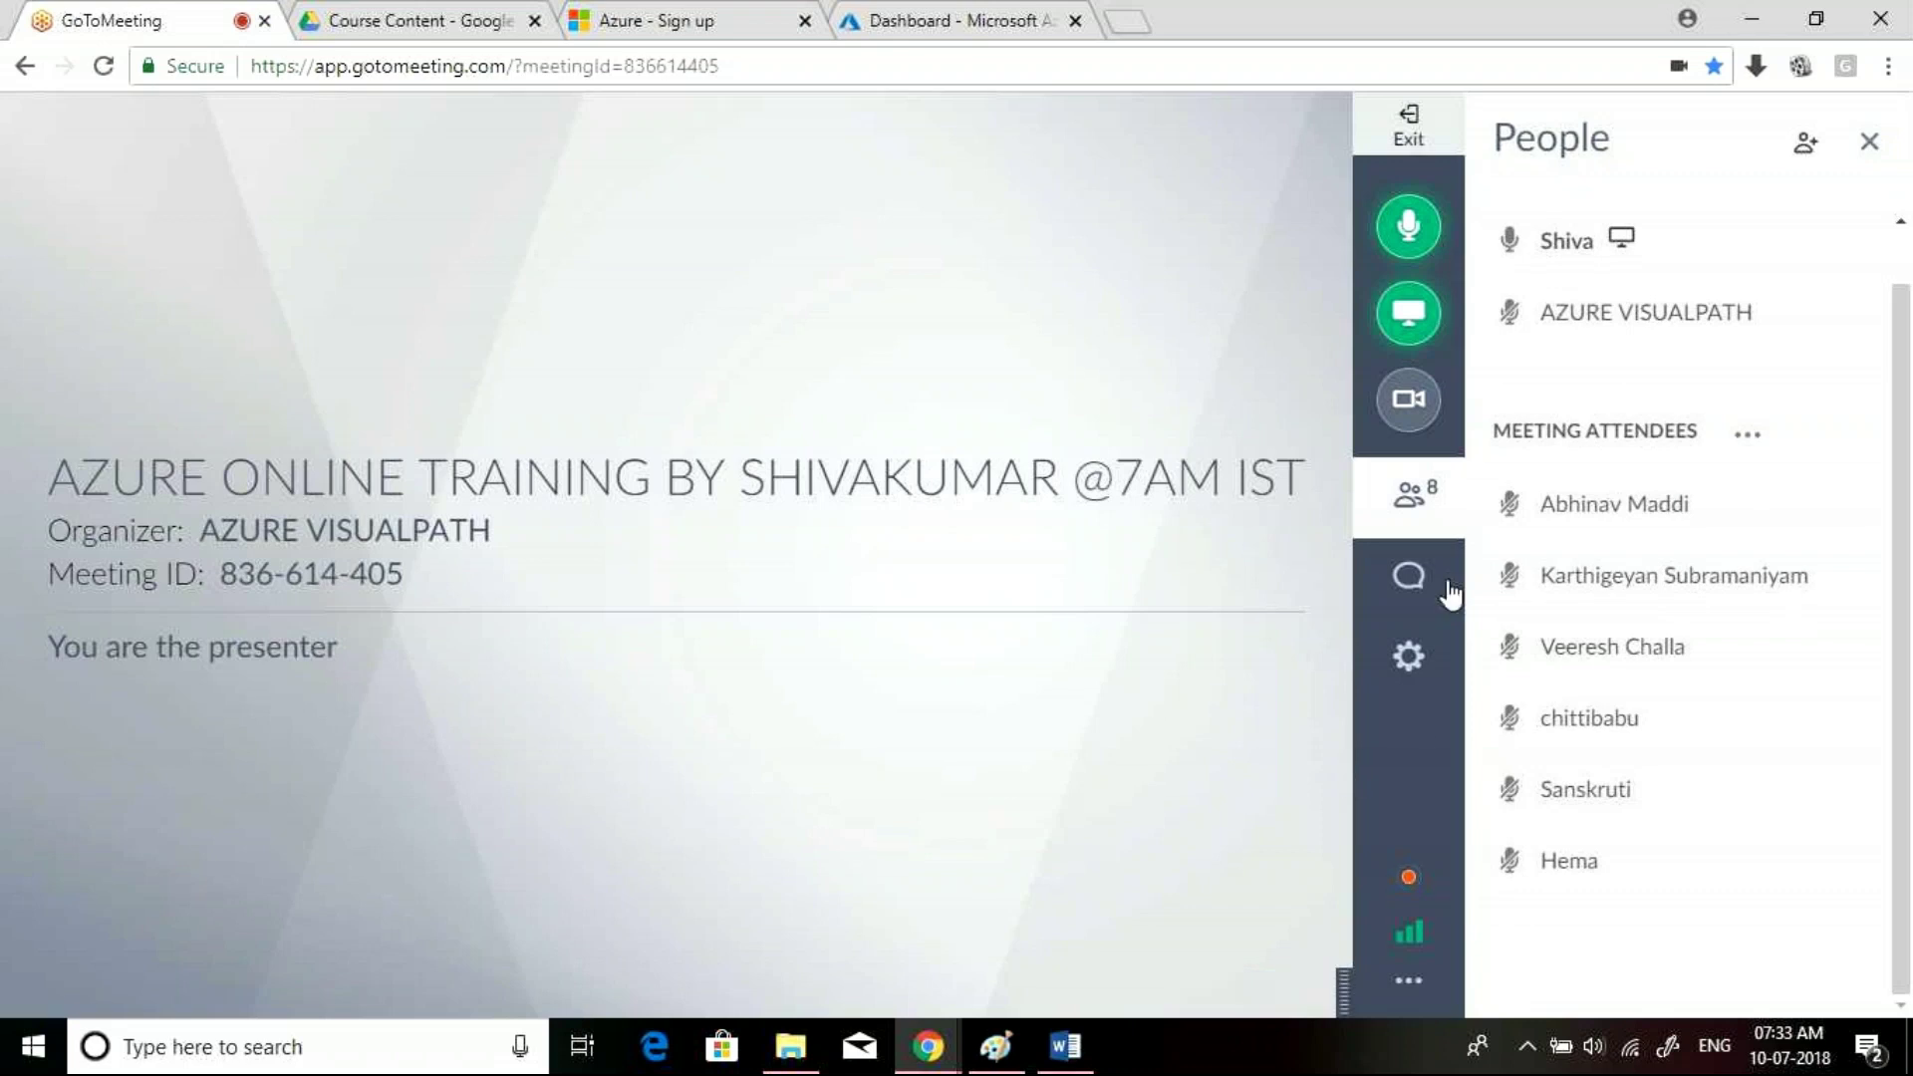
left_click(1415, 583)
left_click_drag(1908, 463, 1900, 857)
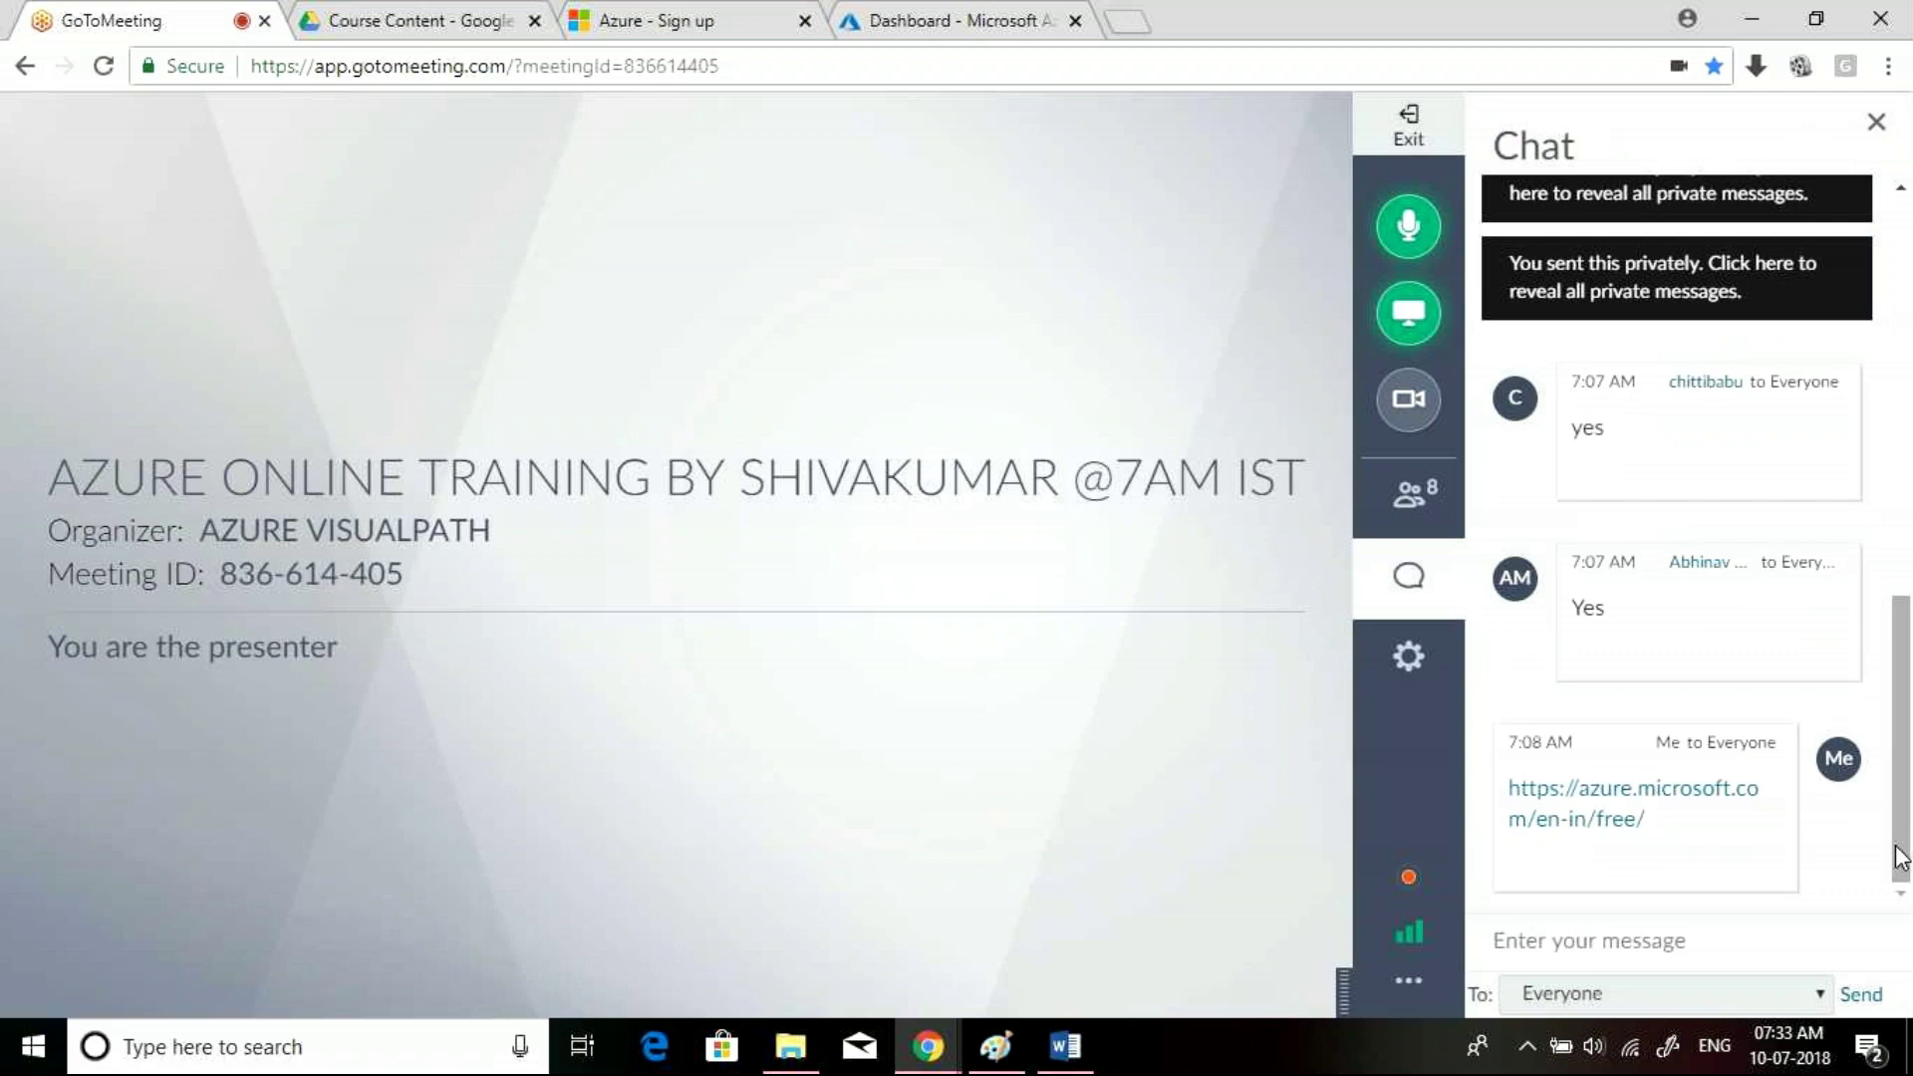
left_click(981, 20)
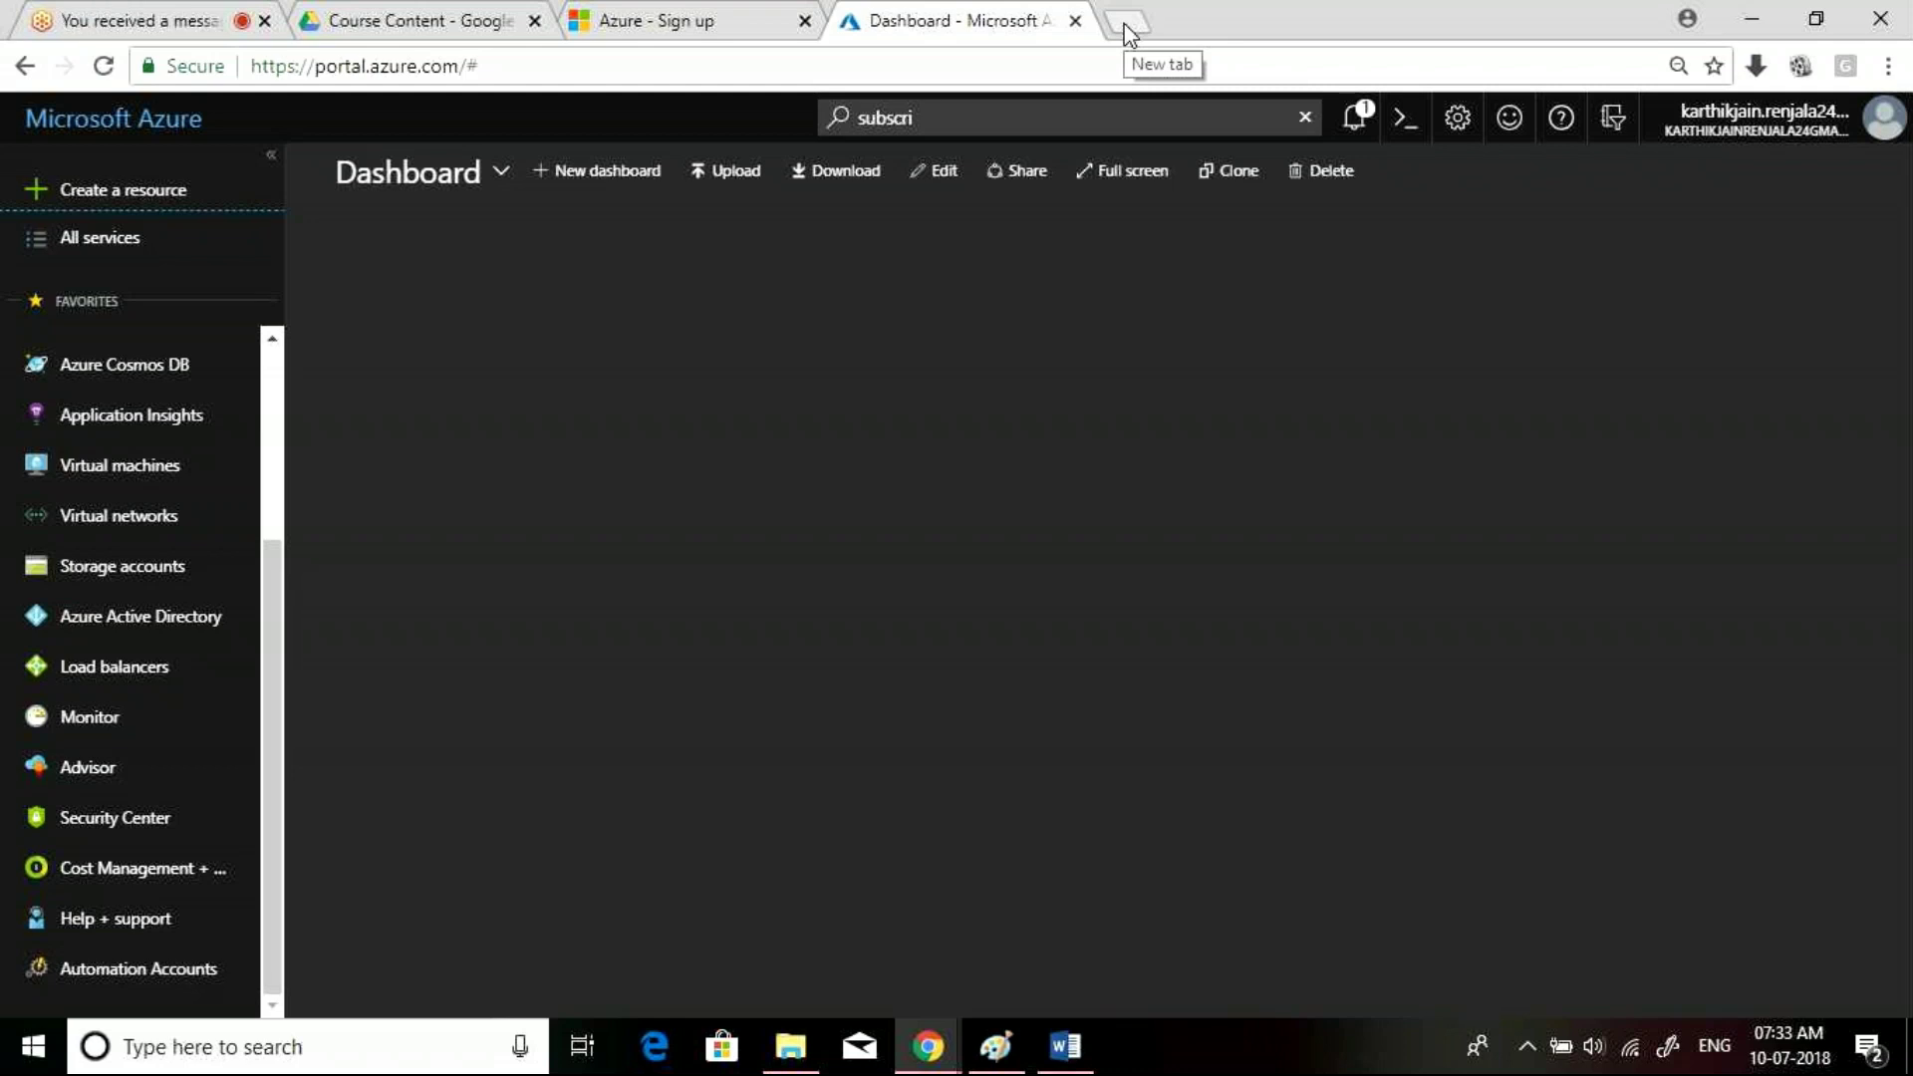
left_click(1129, 24)
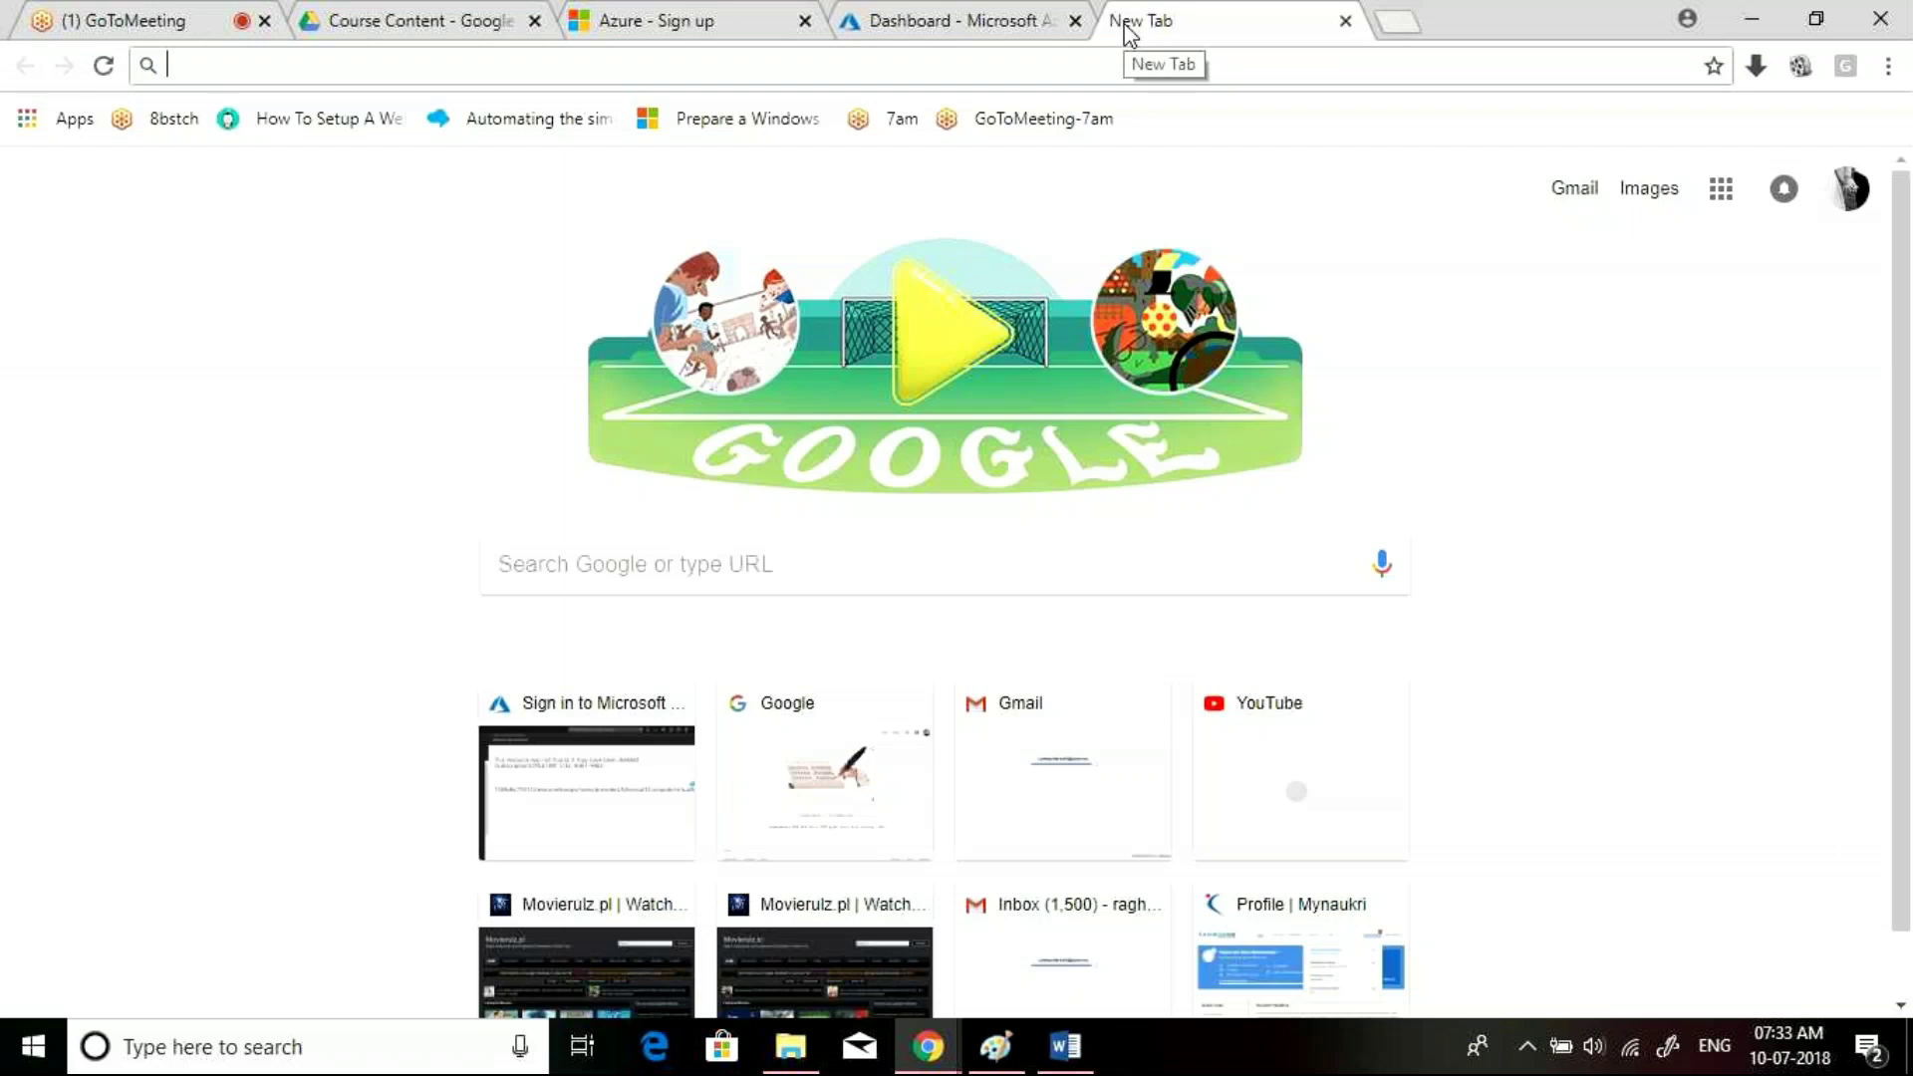
type("az")
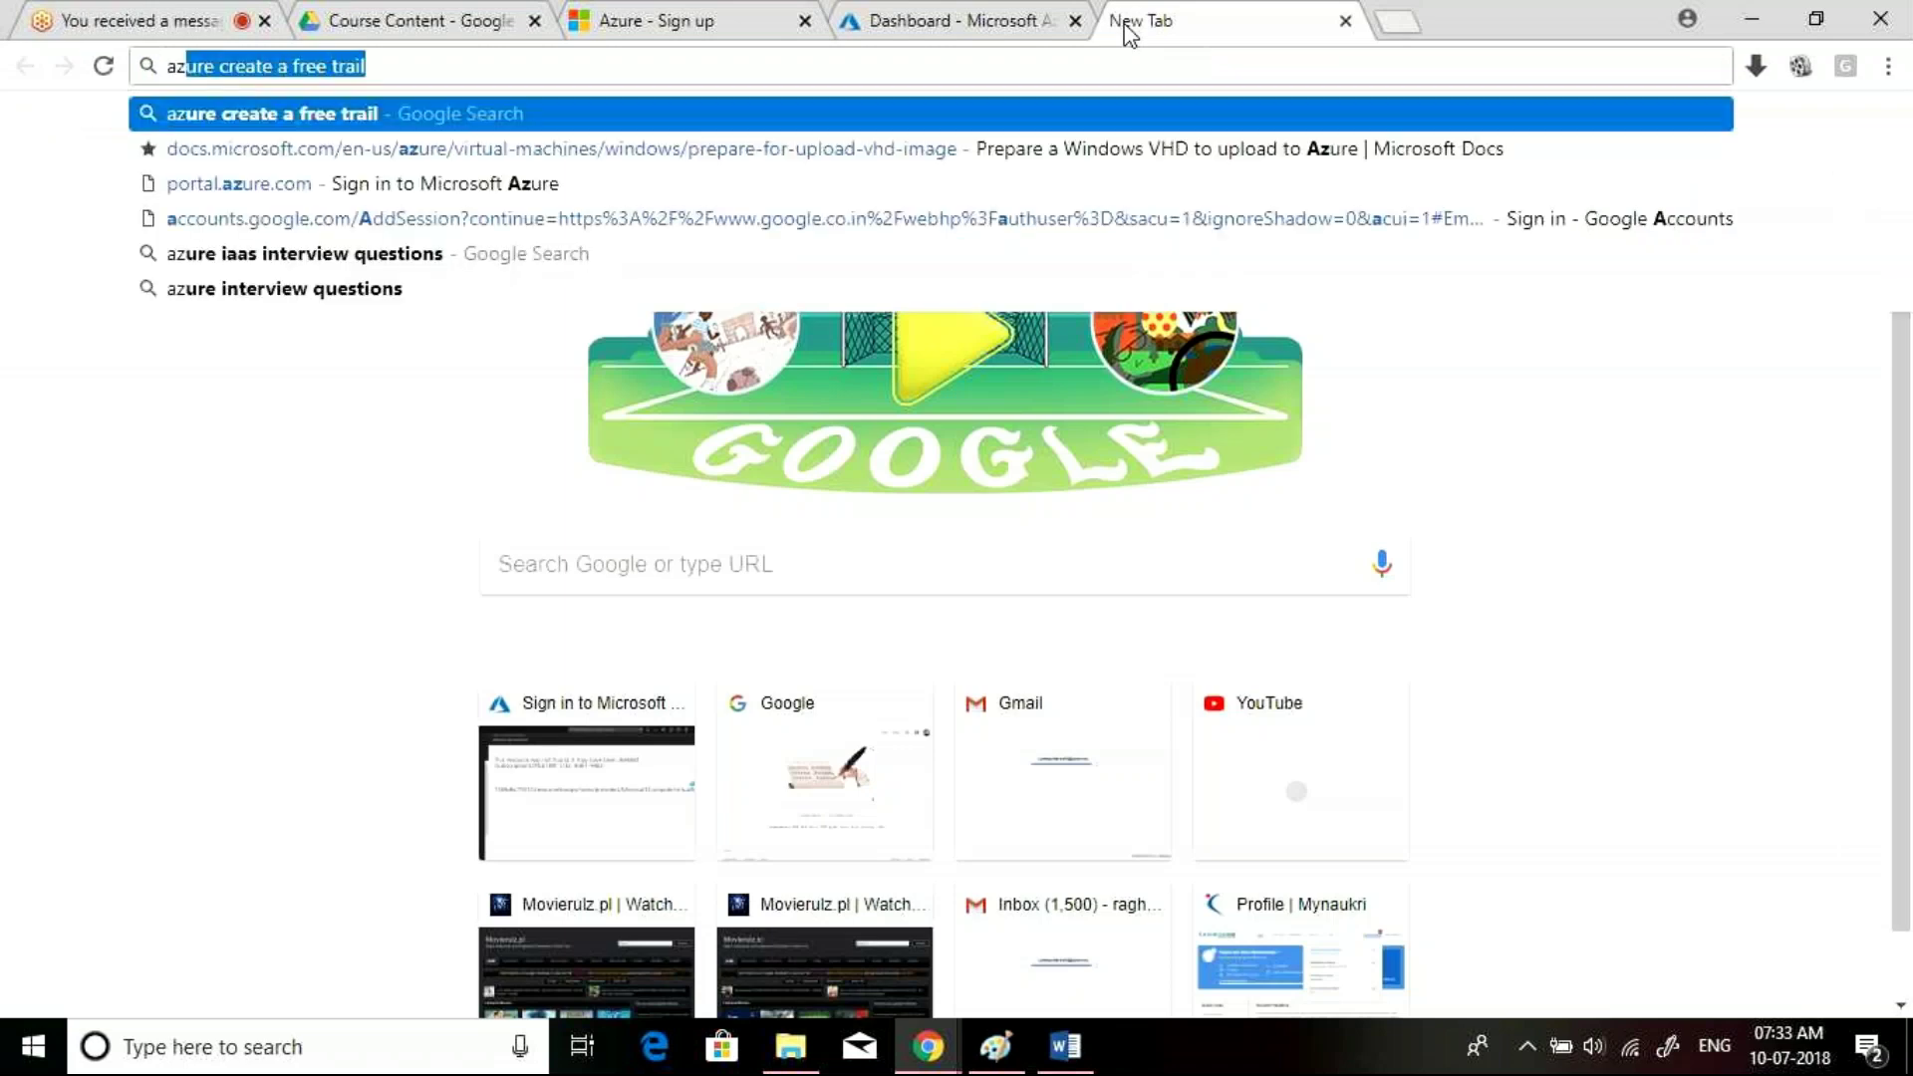
type("ure")
key("Escape")
key("Escape")
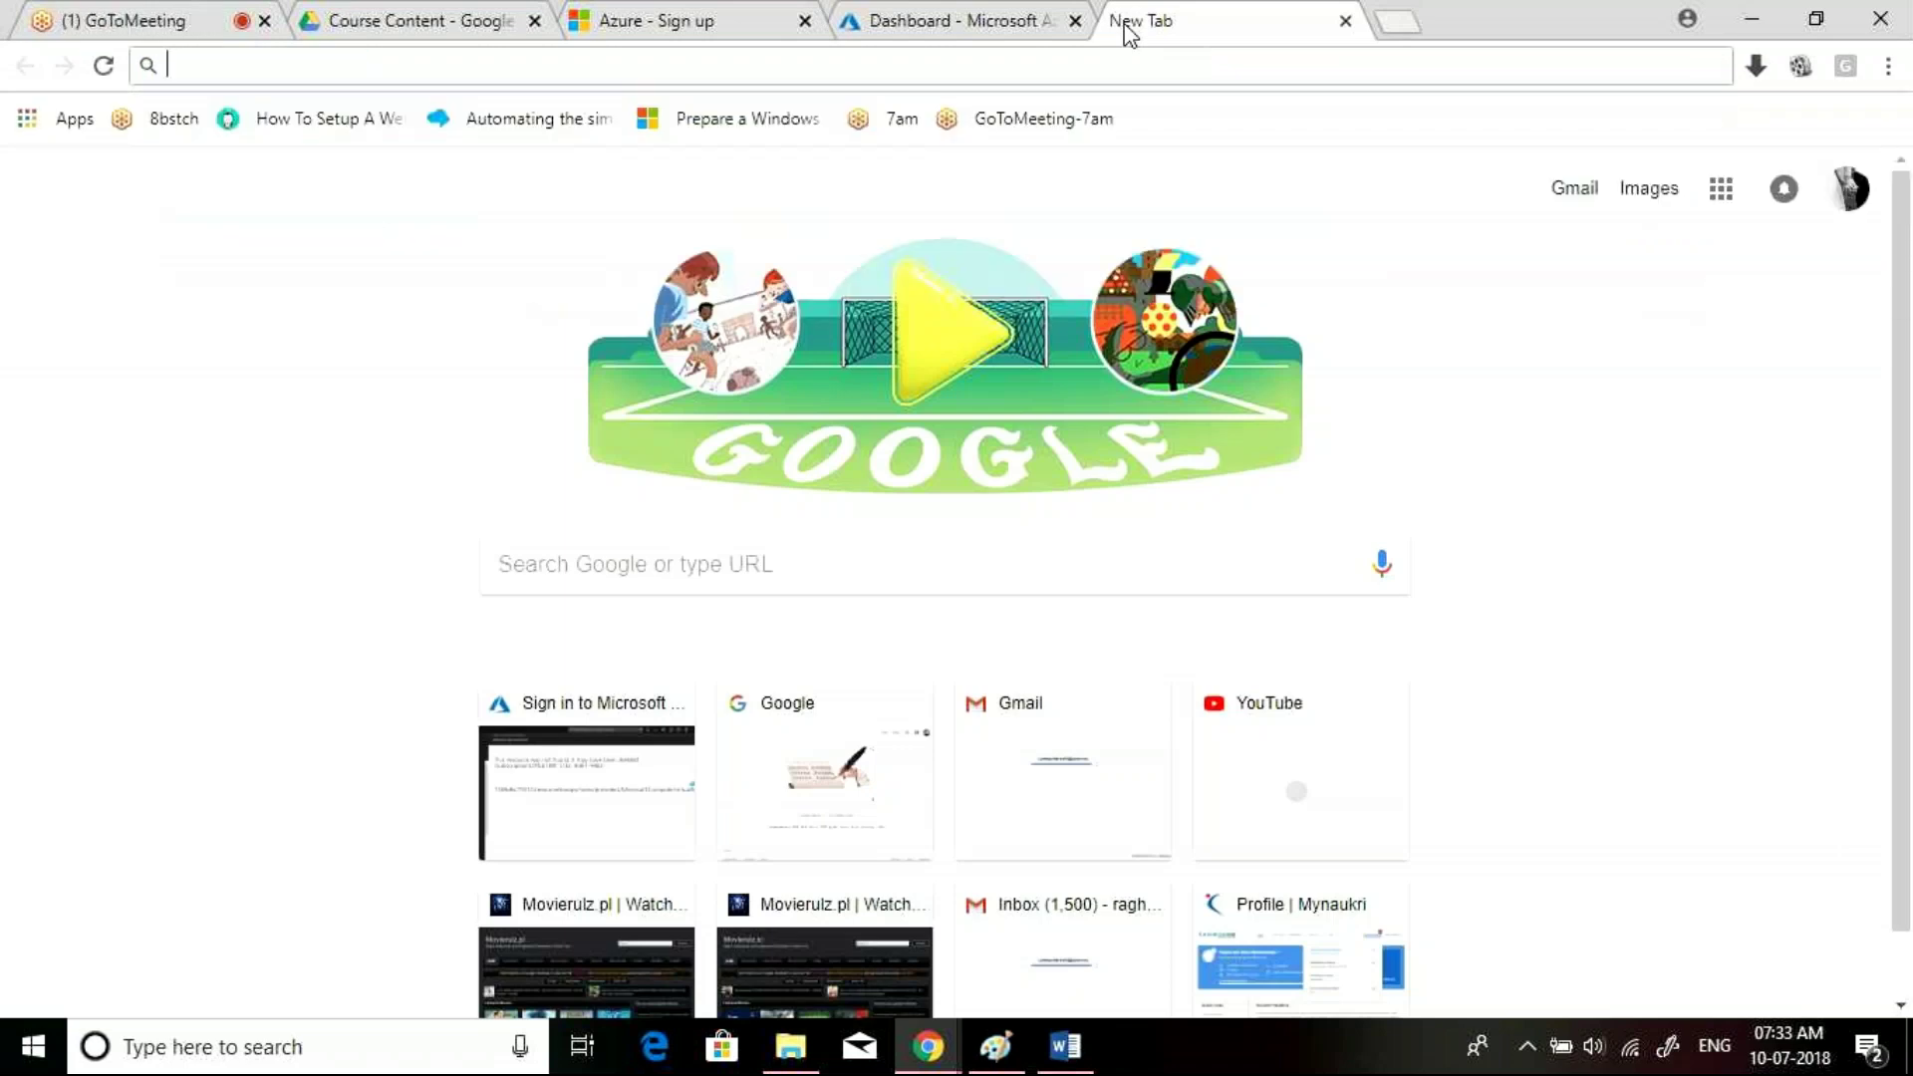
Switch to the GoToMeeting chat and reveal the private messages
key("ctrl+1")
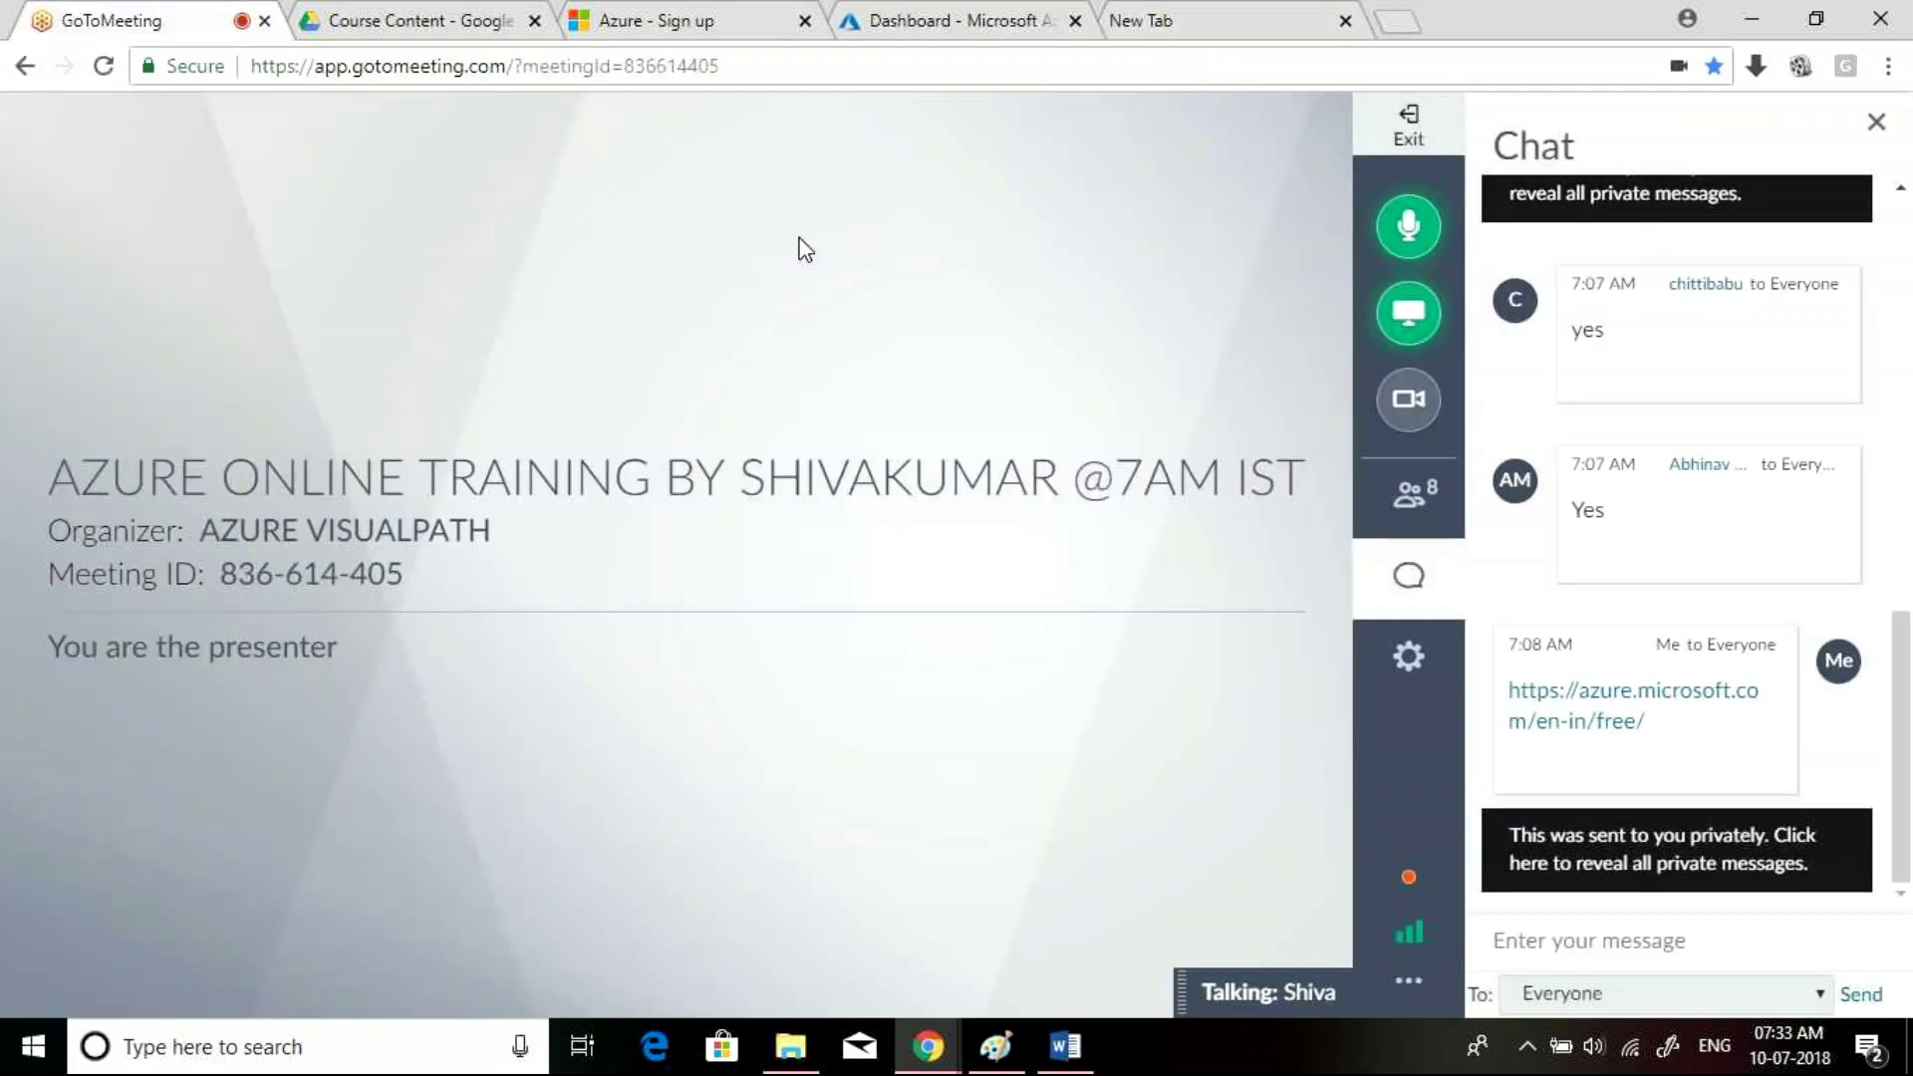
left_click(1684, 847)
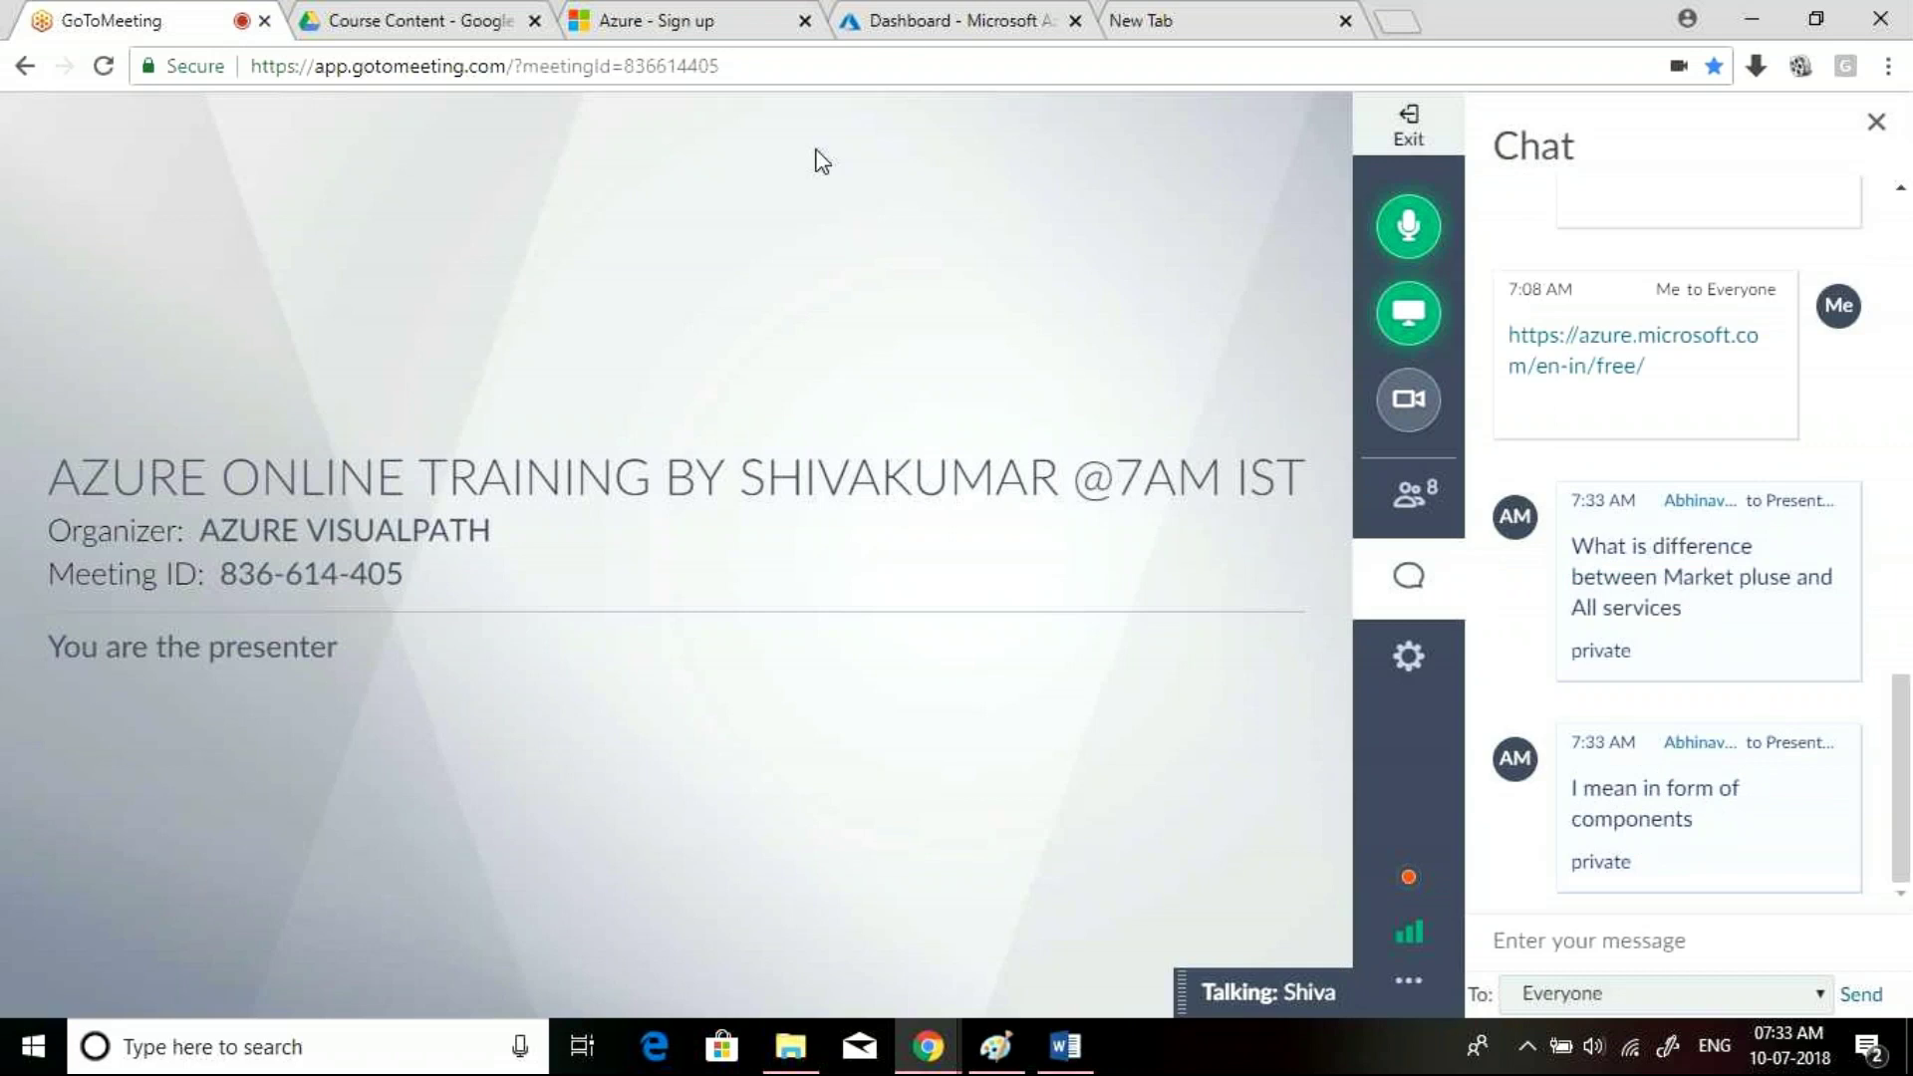
In the Azure portal, search the Marketplace for "storage acc" and open "Storage account - blob, file, table, queue"
left_click(942, 23)
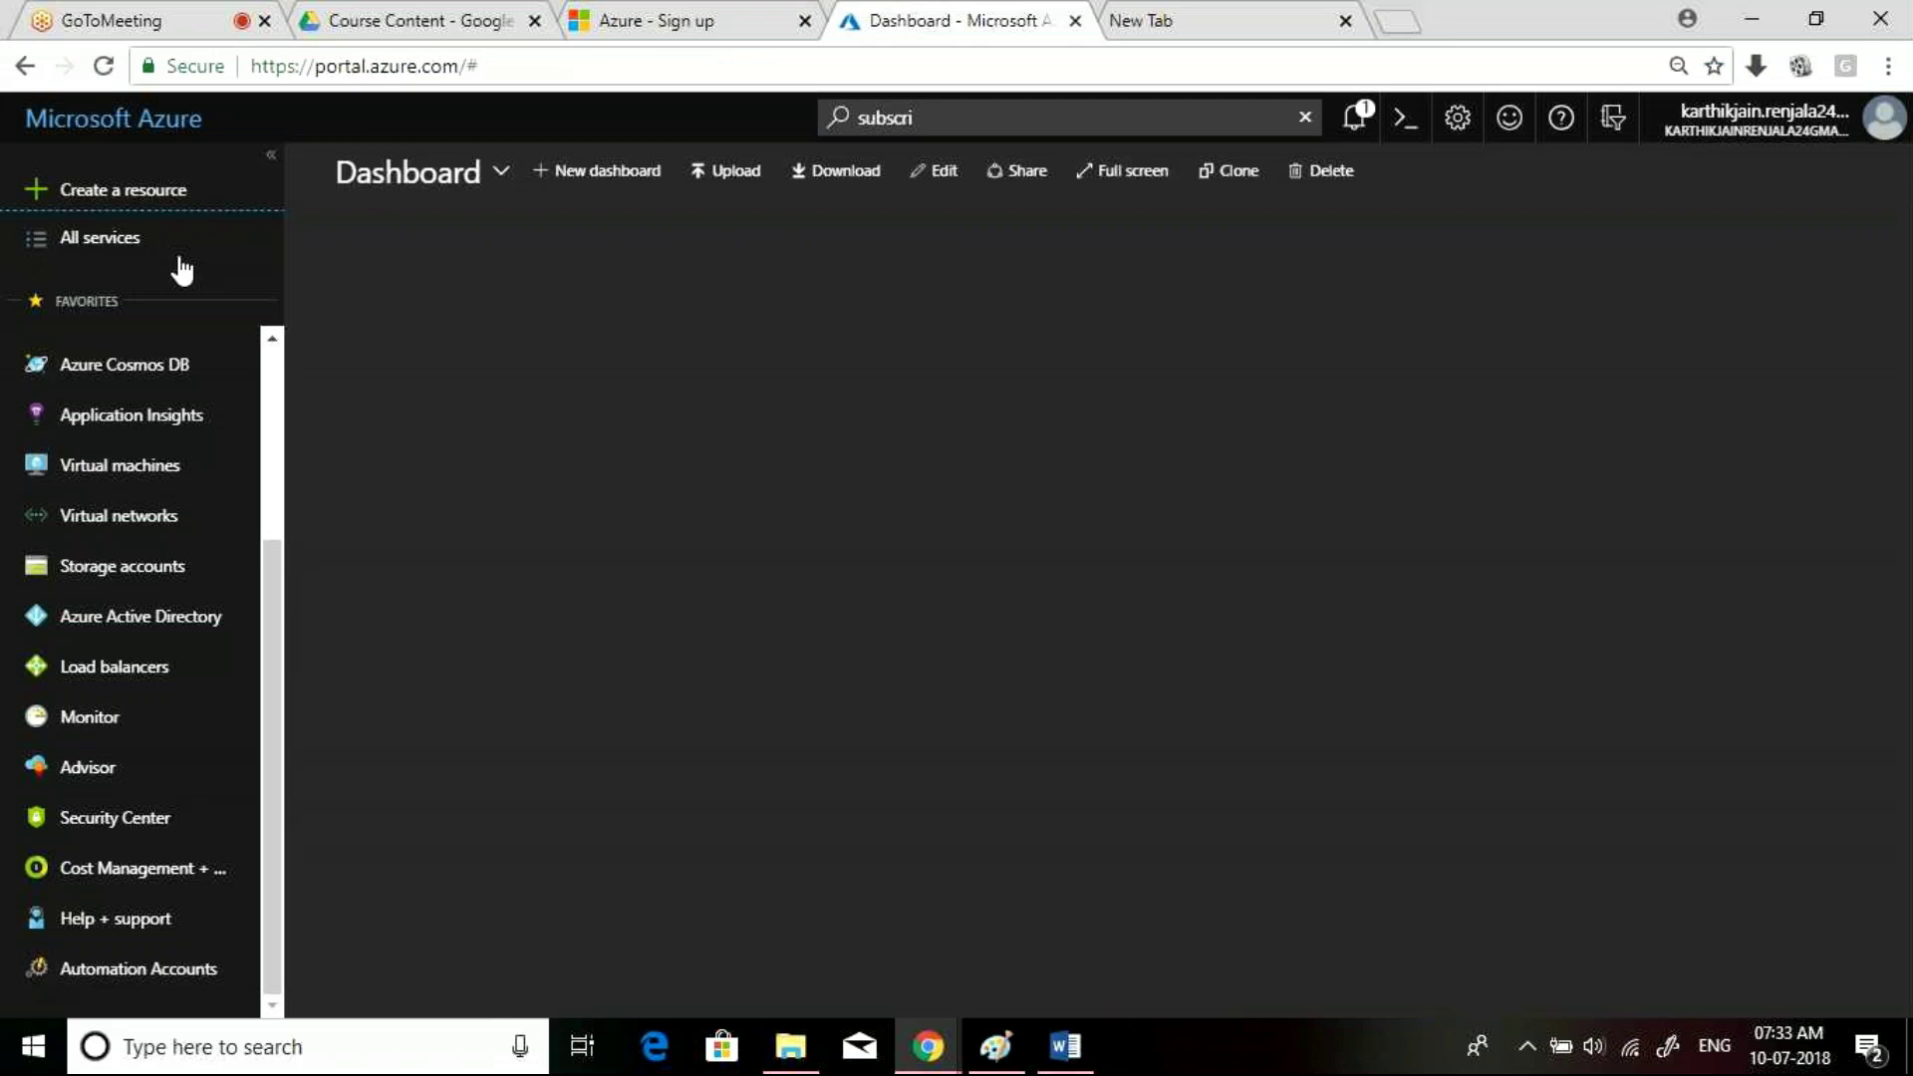
left_click(99, 204)
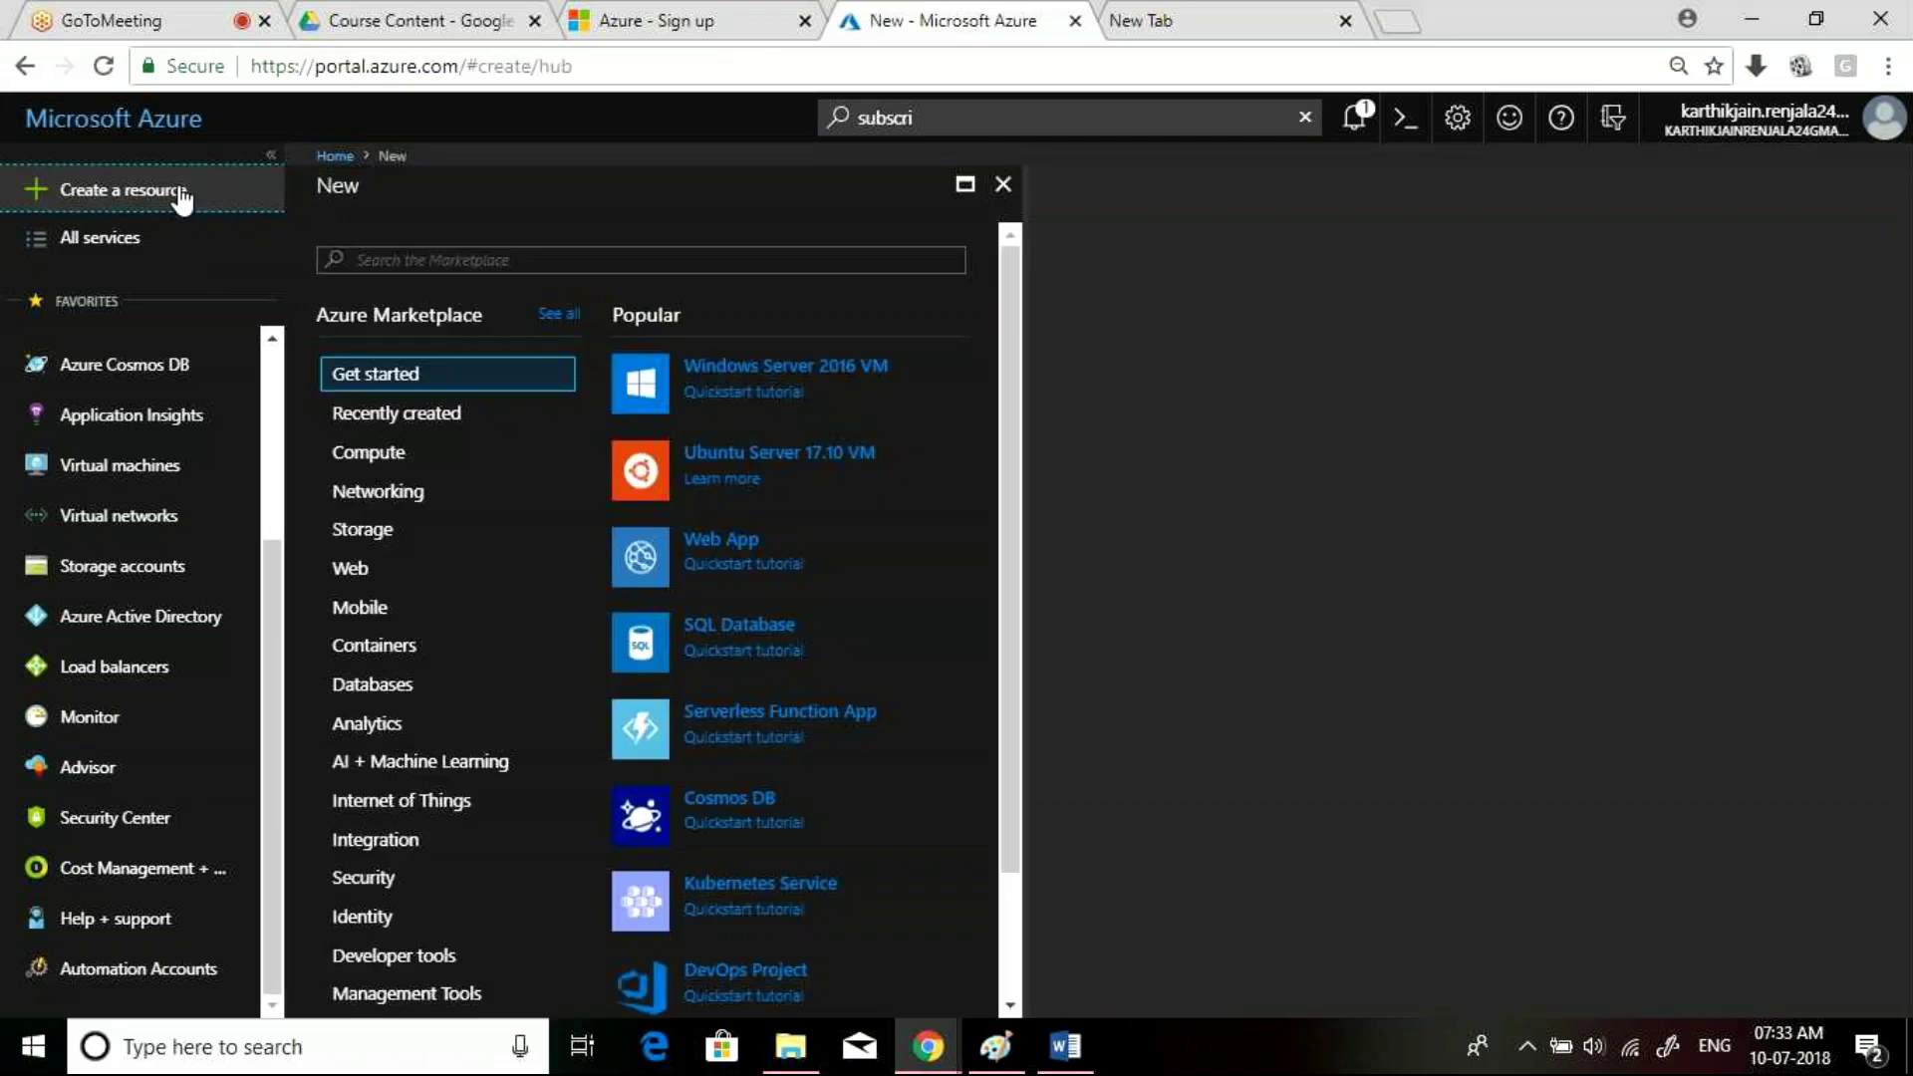
left_click(415, 255)
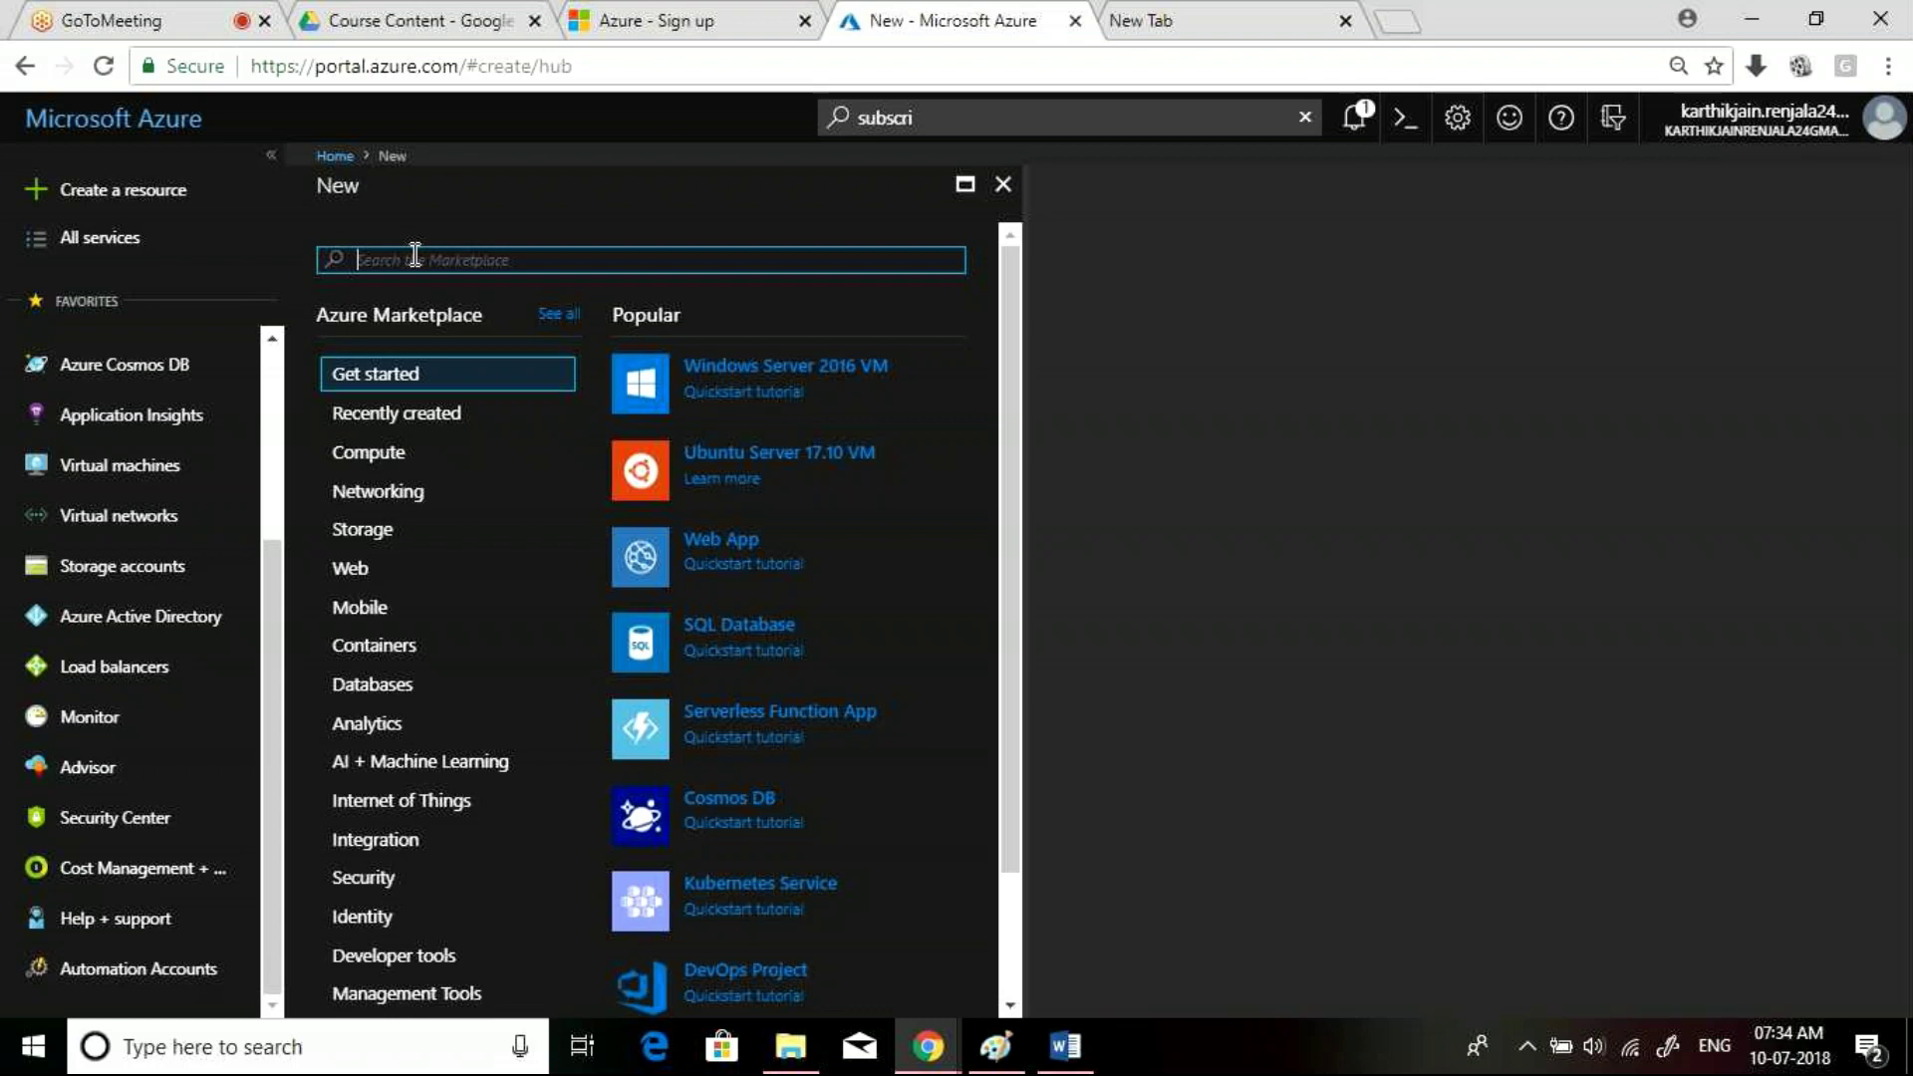
type("storage acc")
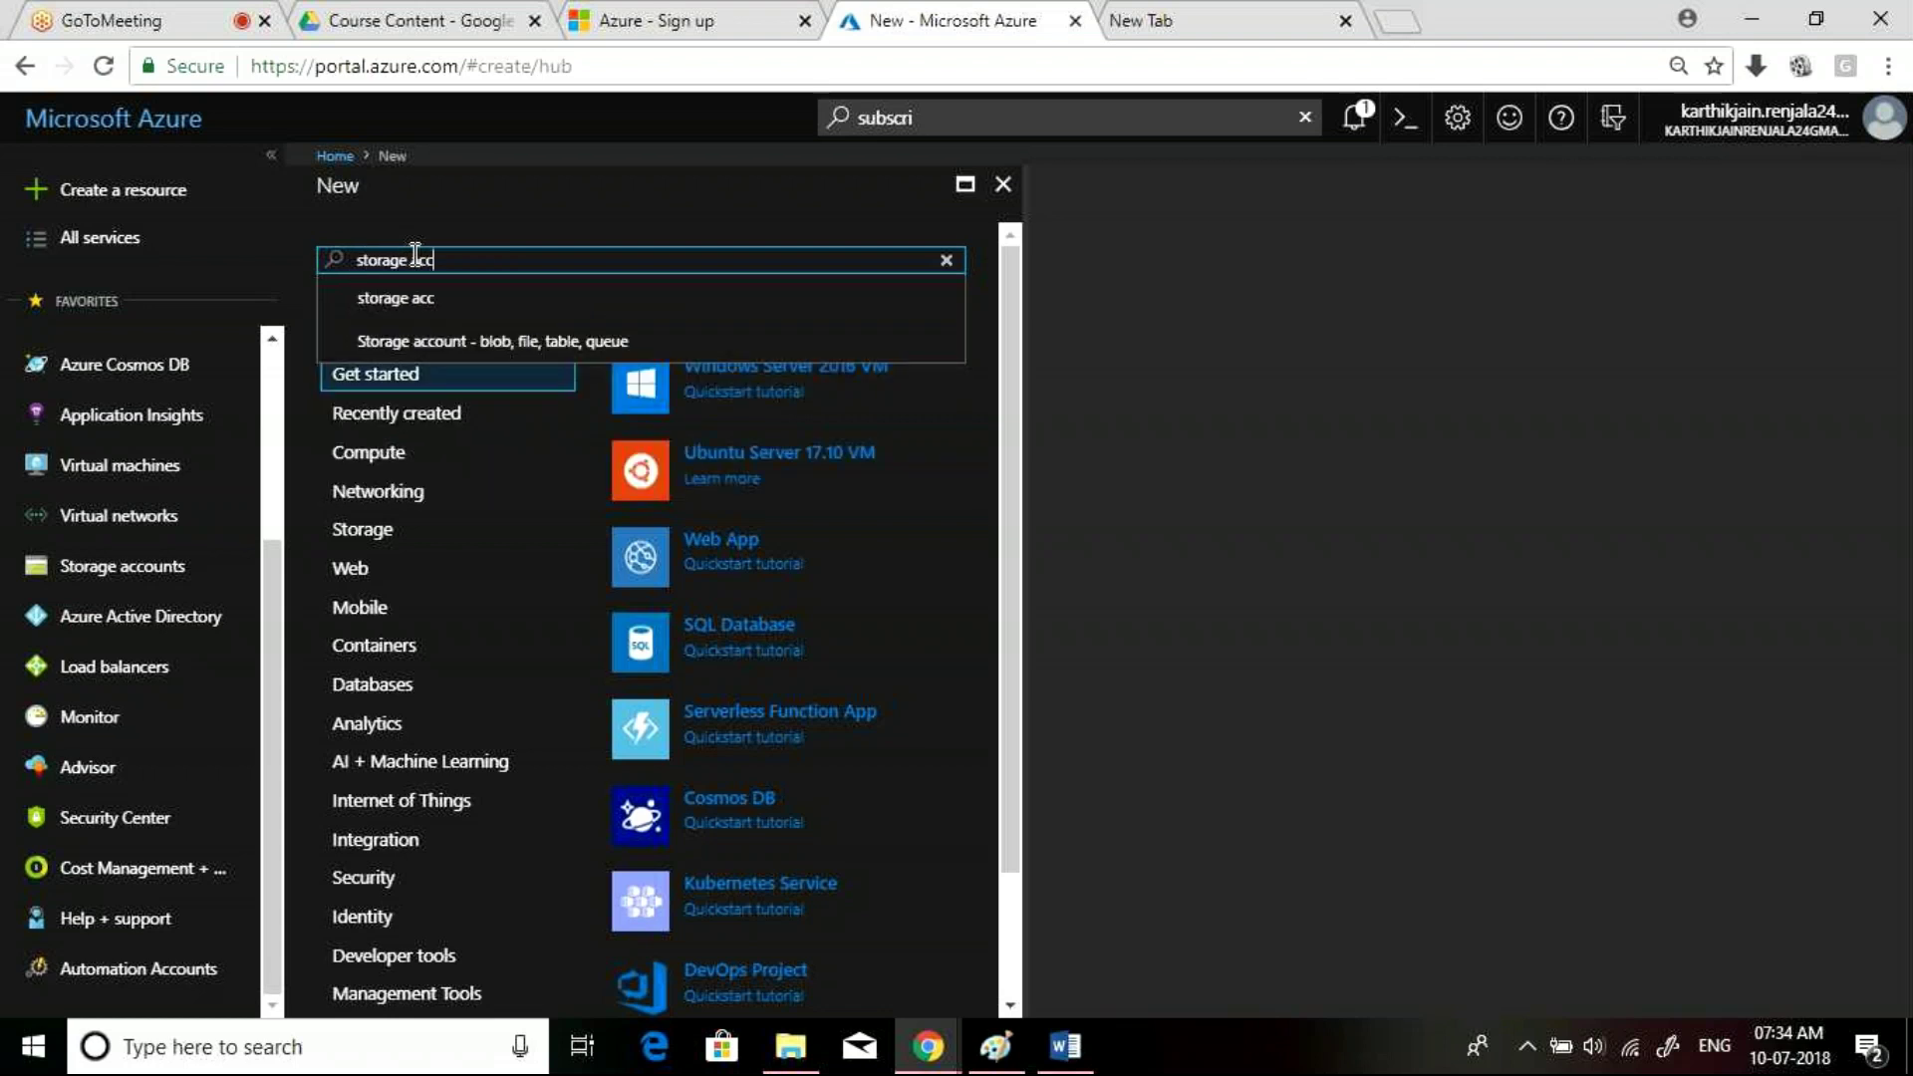
left_click(484, 344)
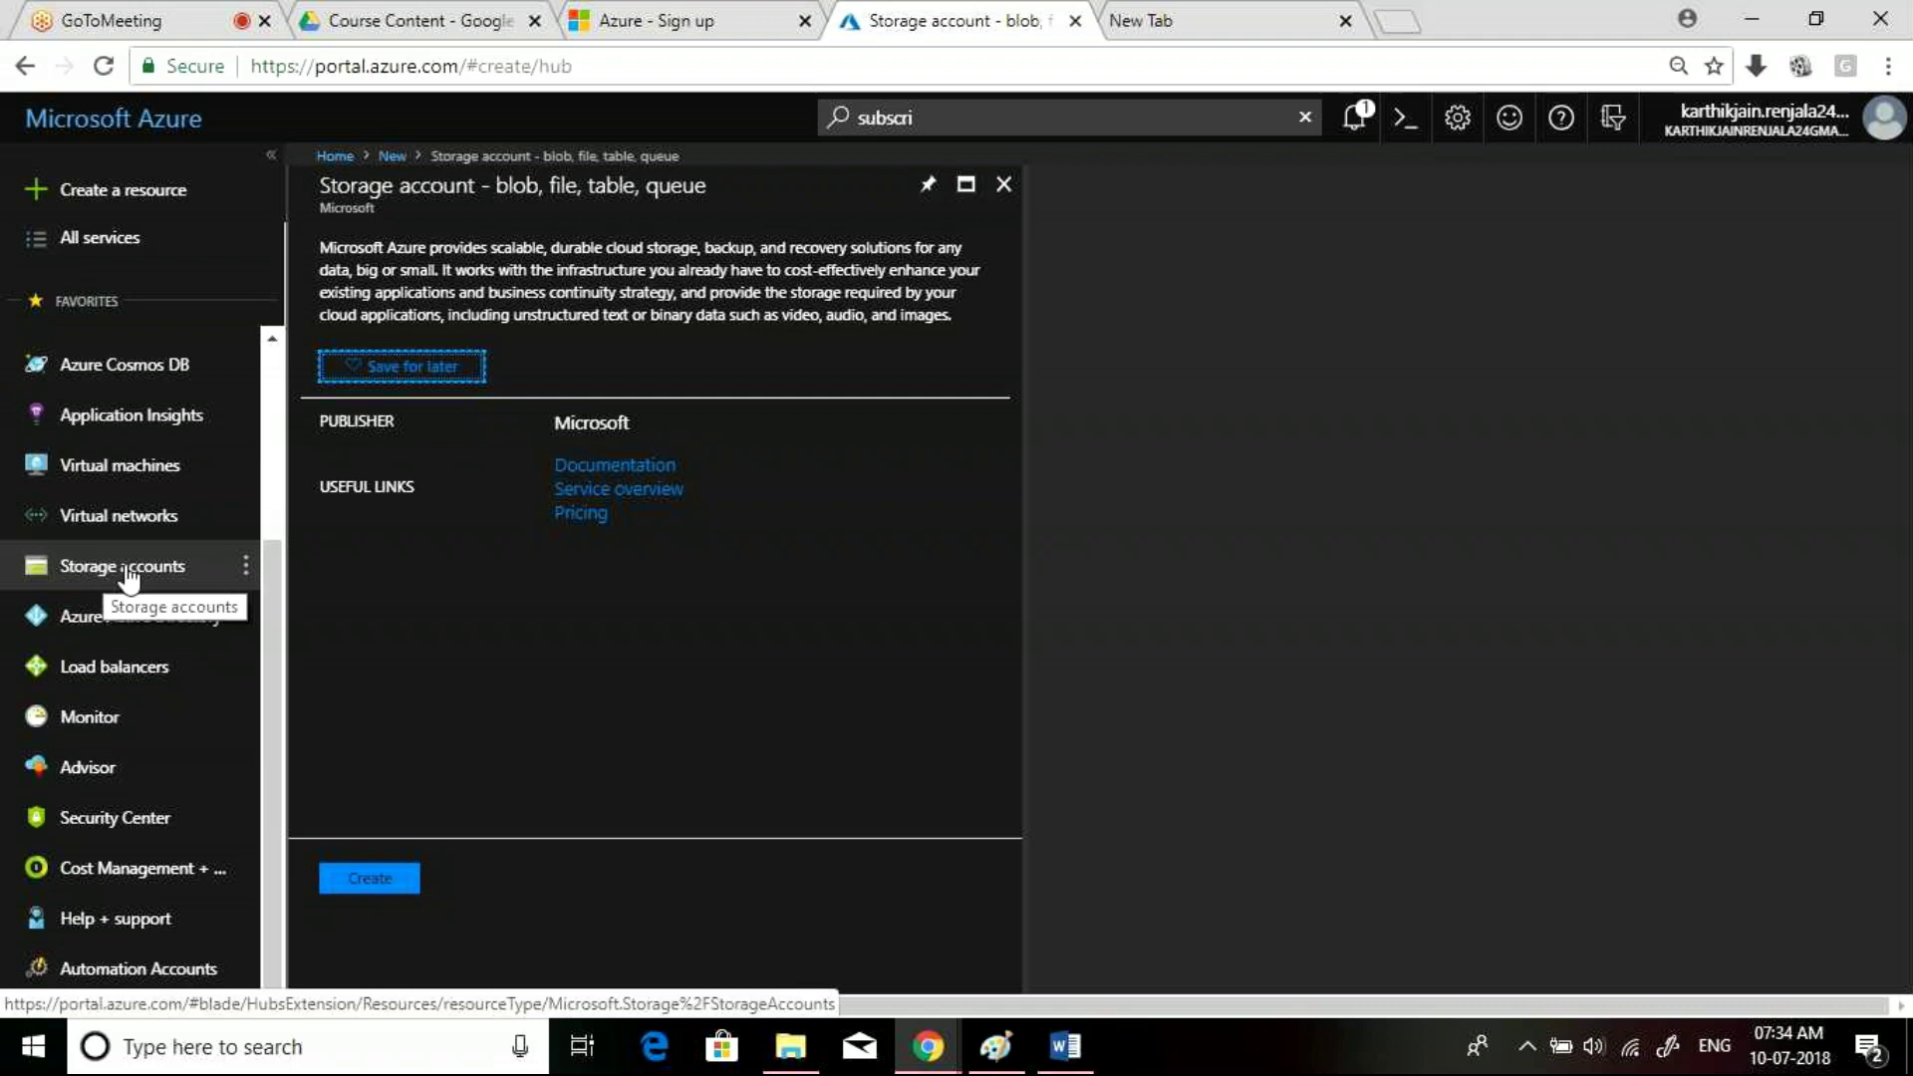
Open Storage accounts from the Storage category of the list of all services
left_click(112, 241)
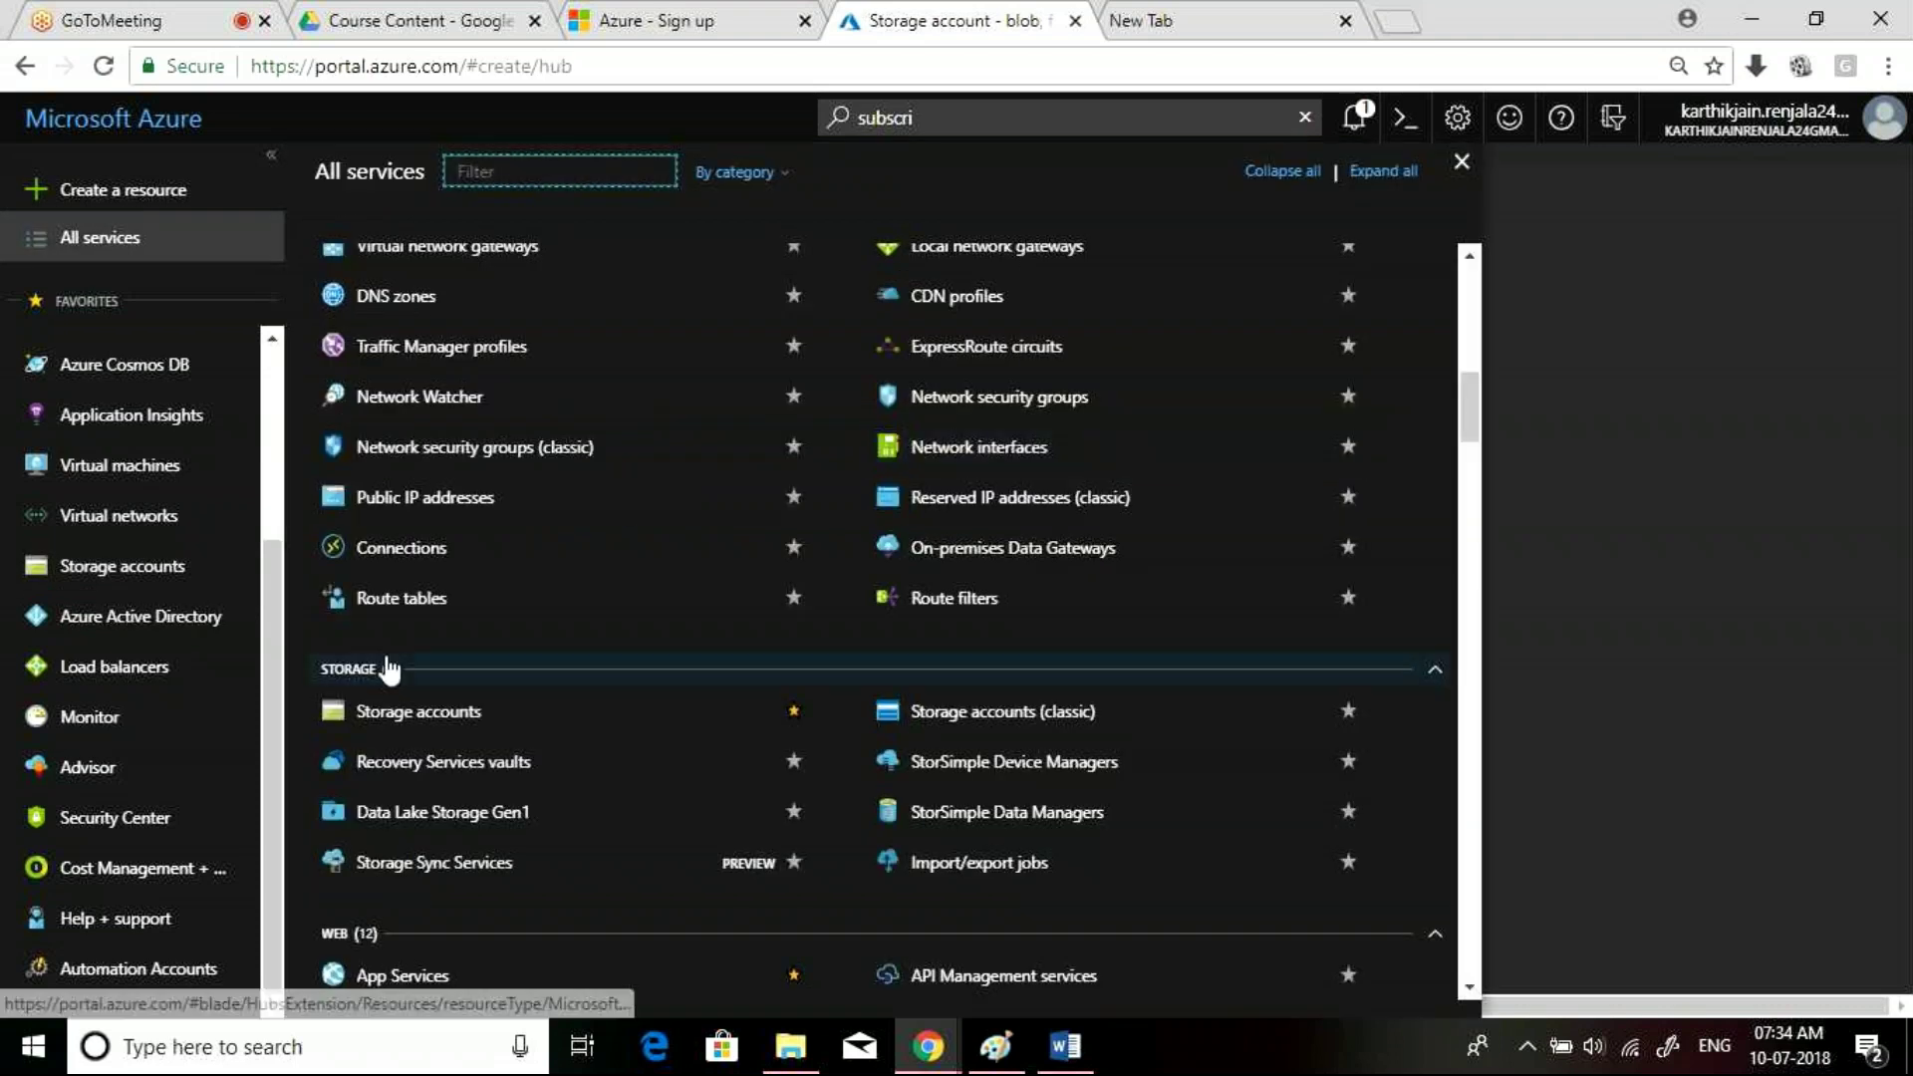
left_click(444, 725)
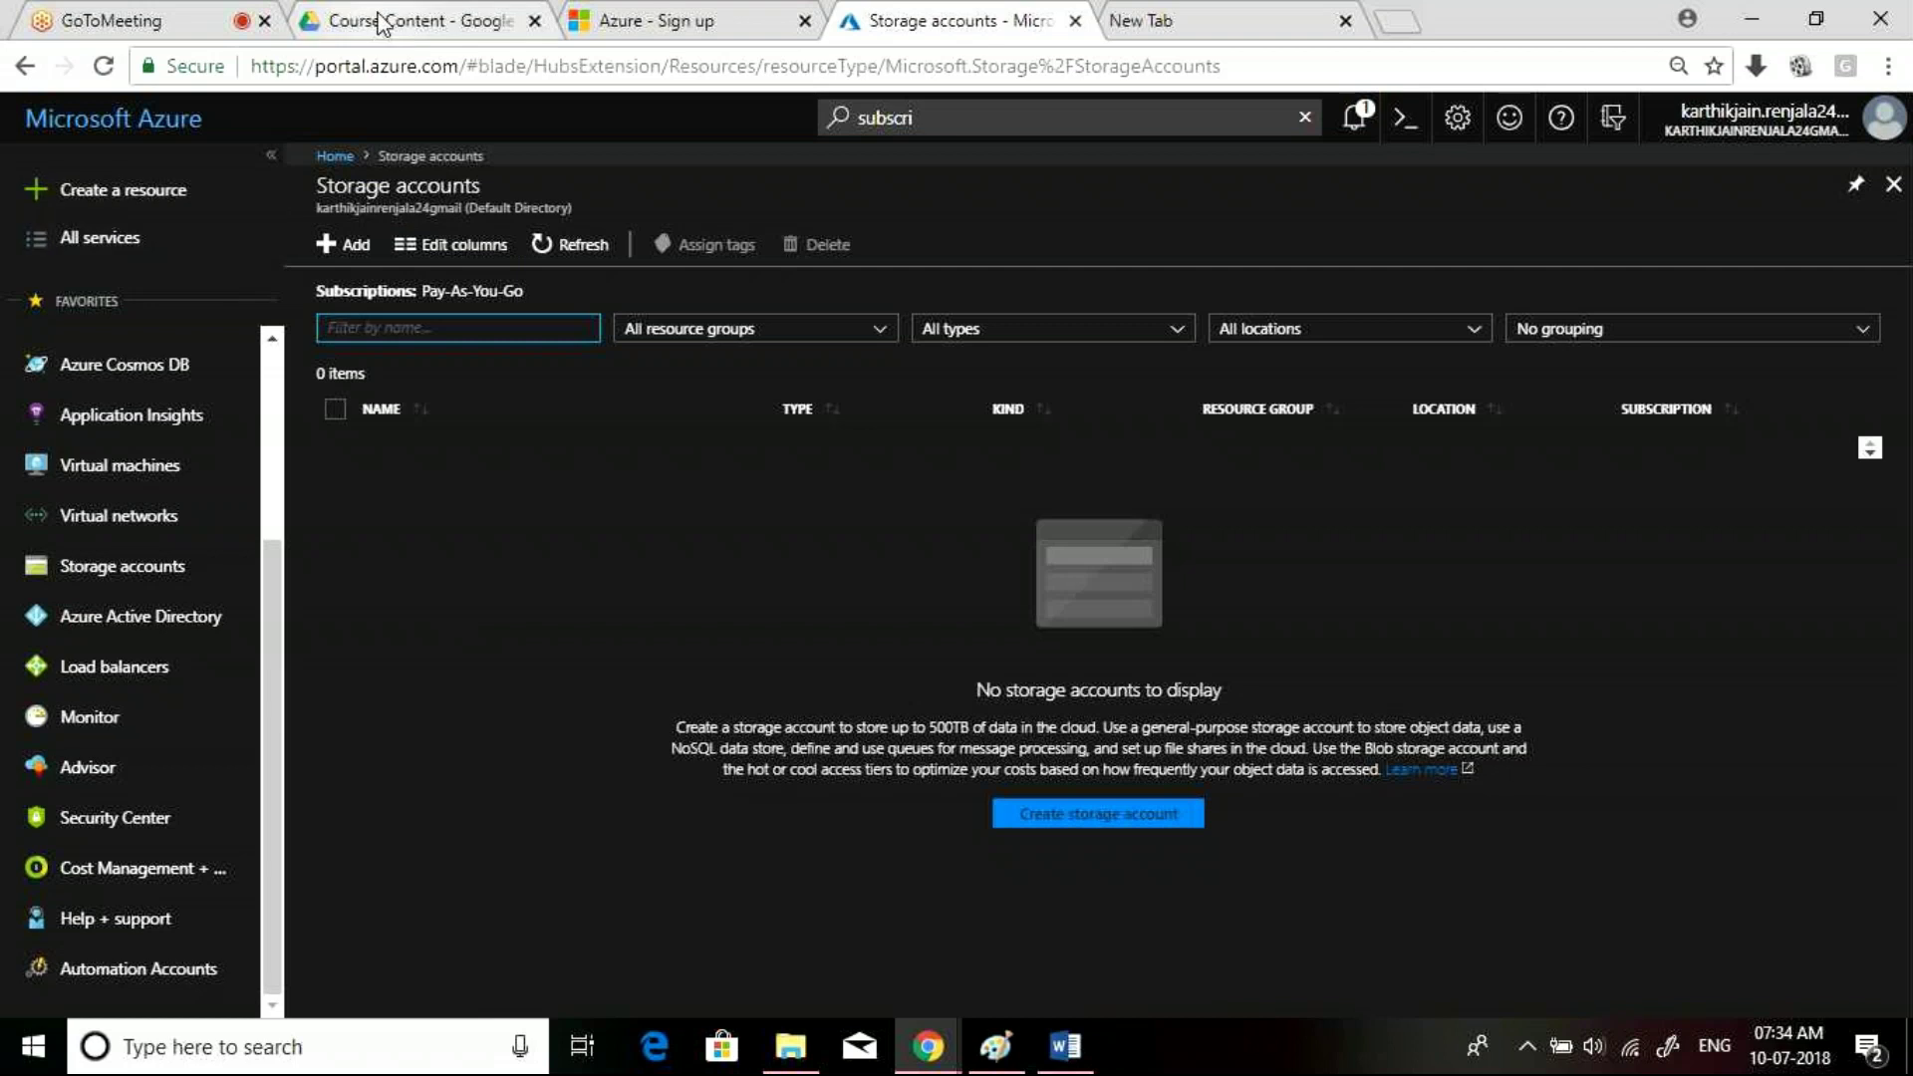
Check the GoToMeeting chat for replies, glance at the Azure sign-up page, and return to the portal
left_click(144, 20)
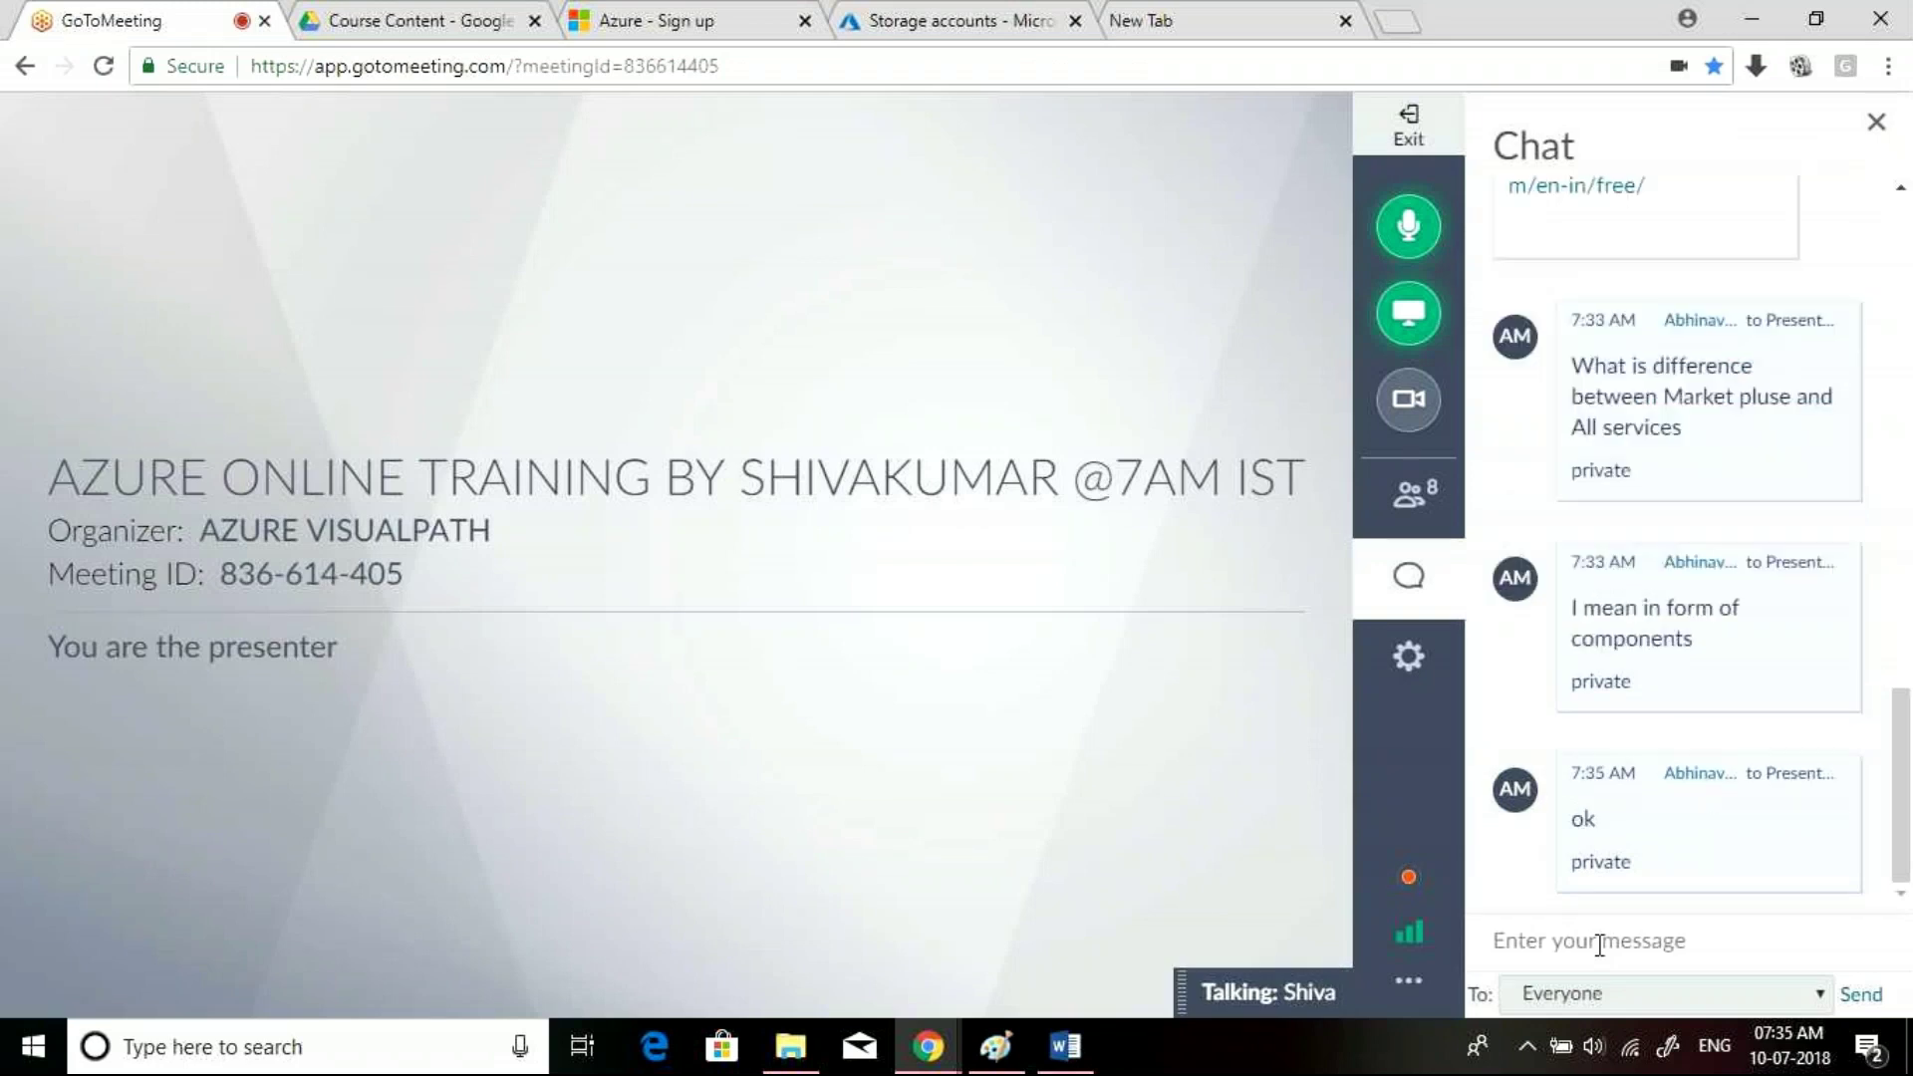
left_click(1013, 16)
left_click(658, 20)
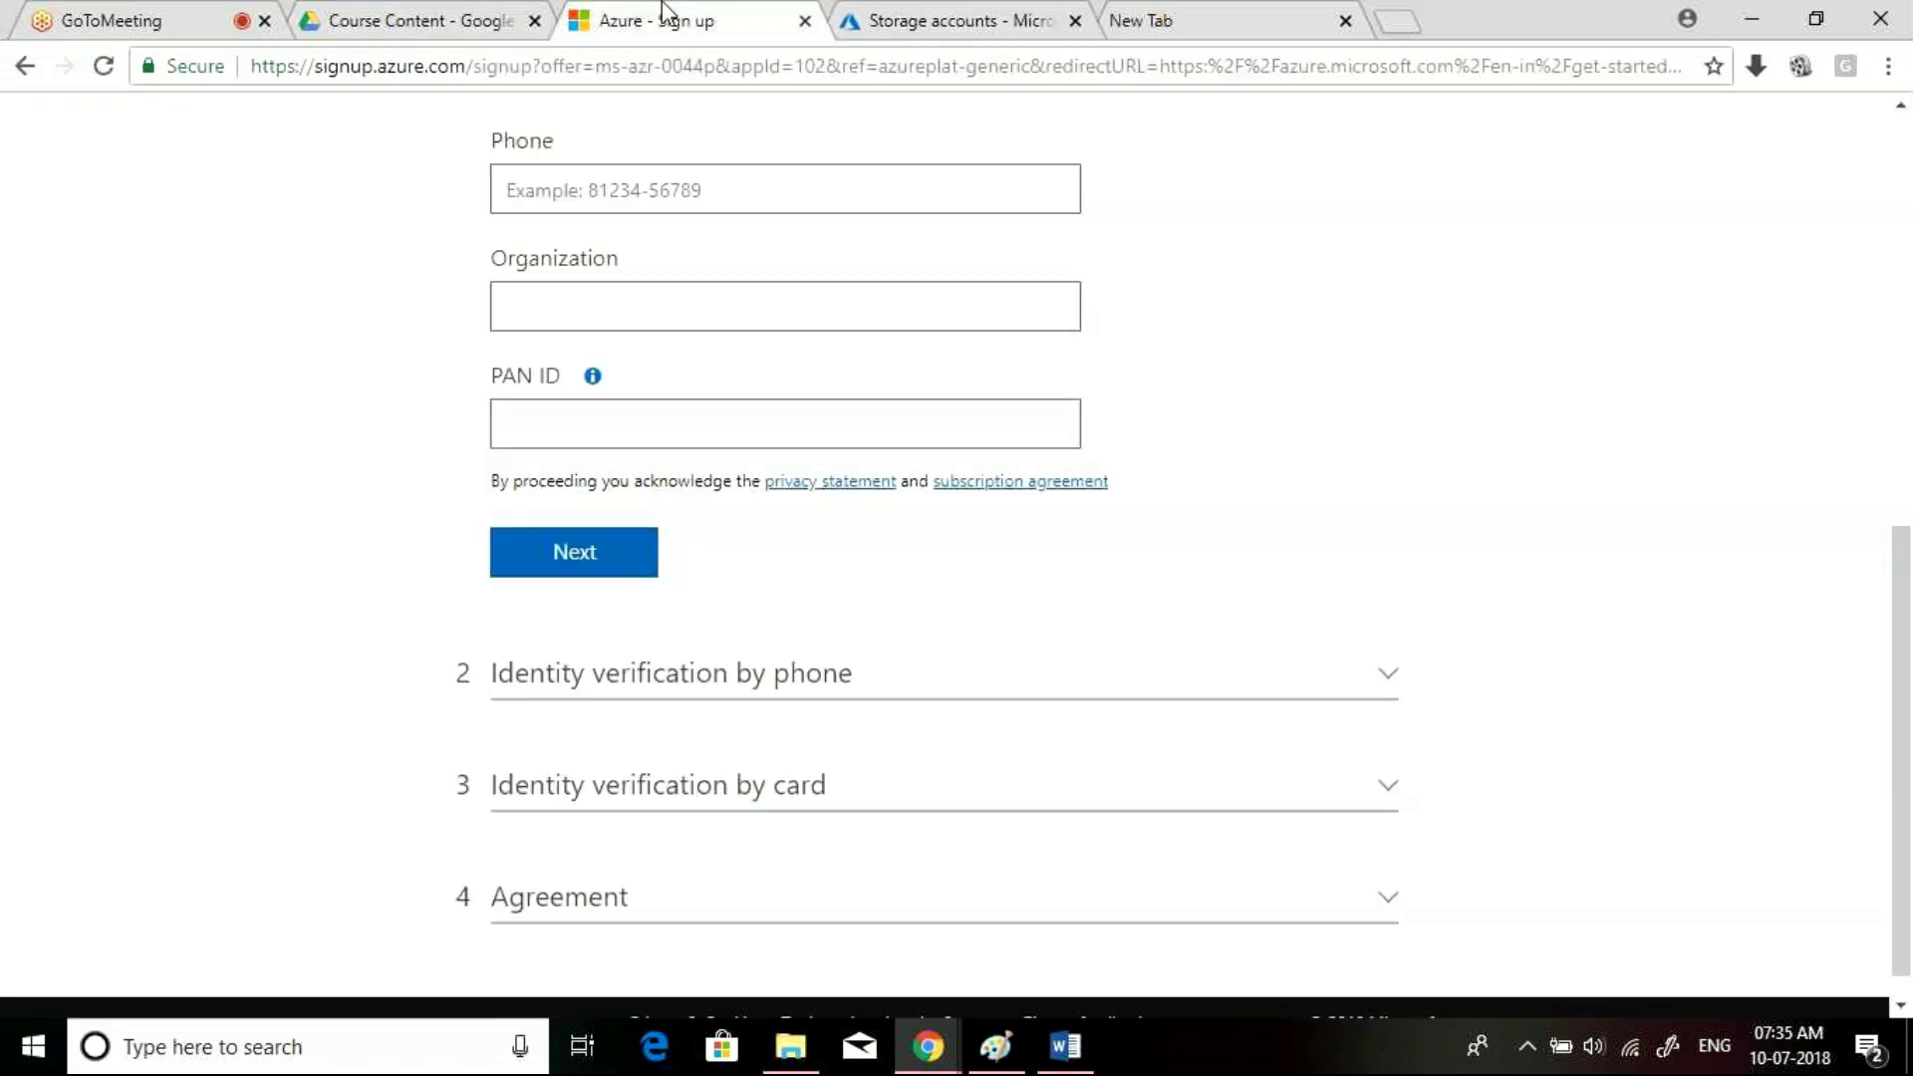
left_click(1036, 12)
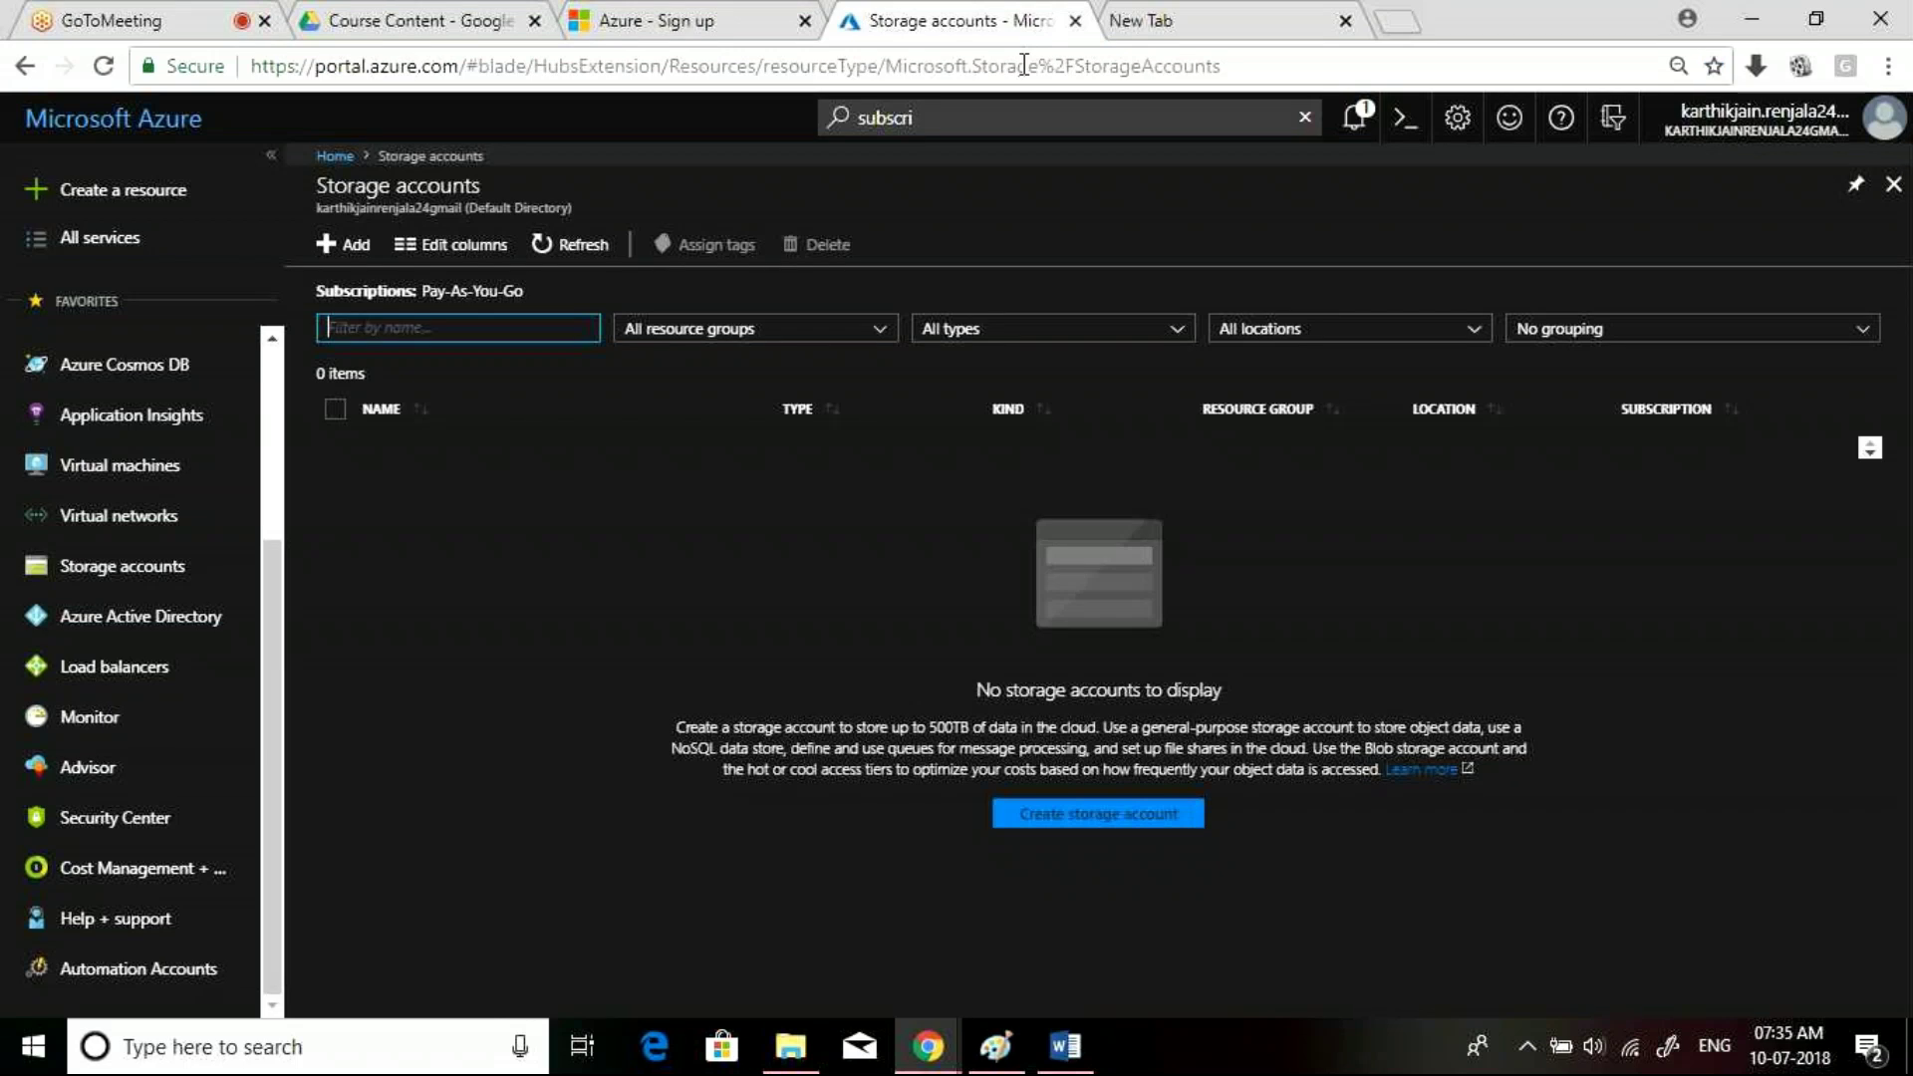
left_click(1128, 24)
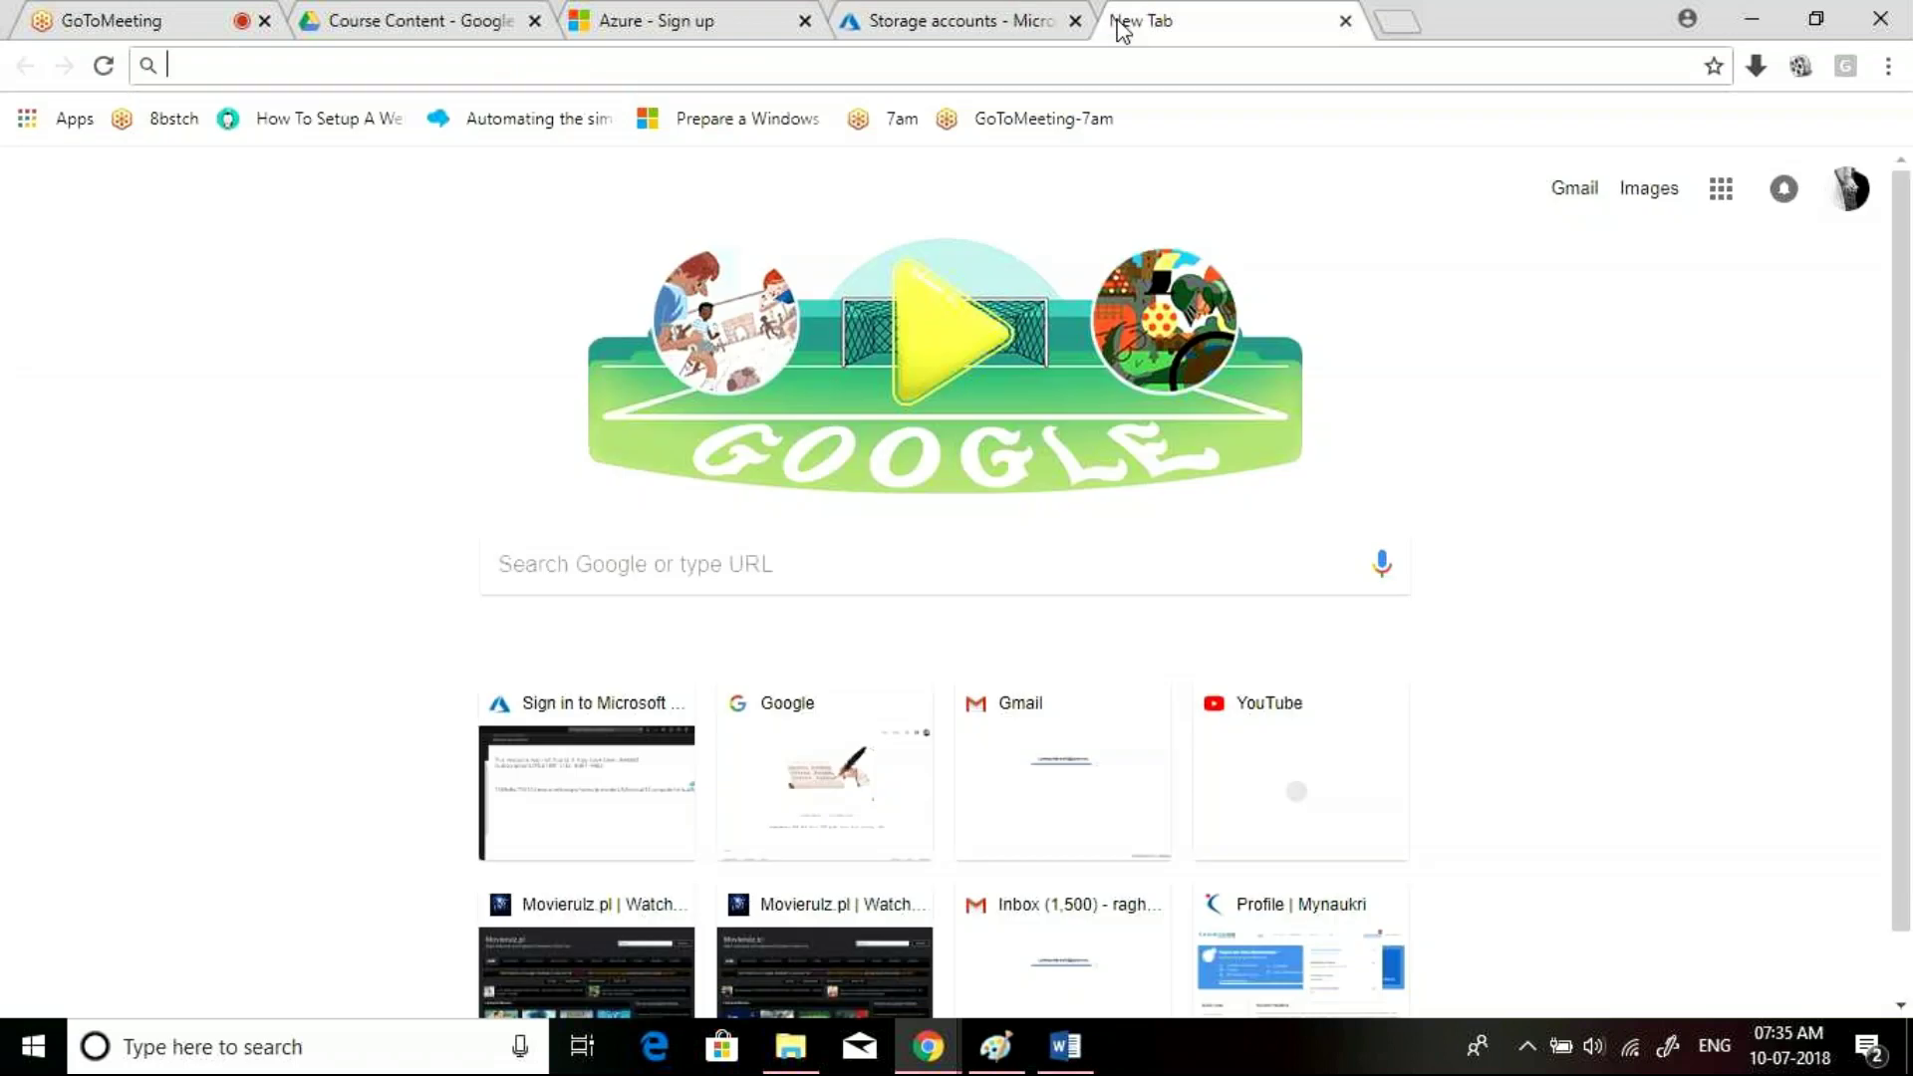
left_click(952, 21)
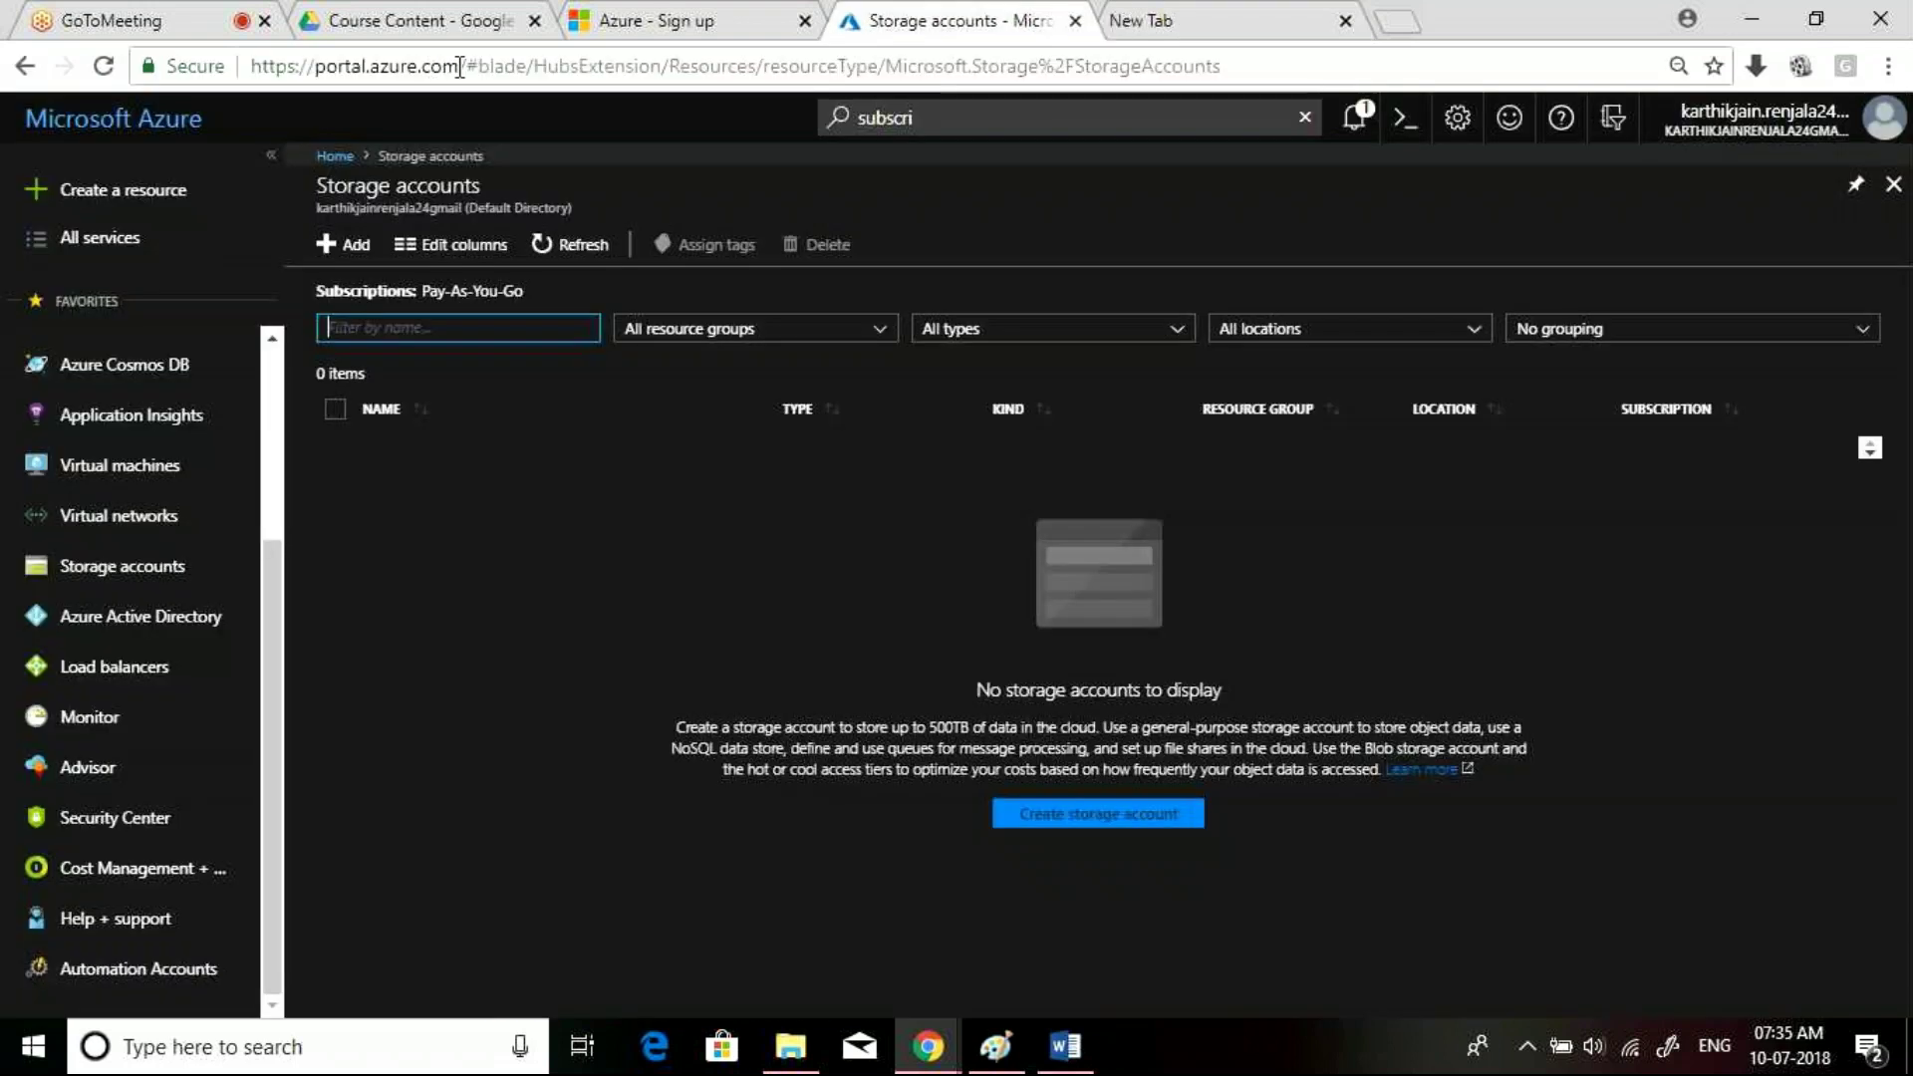
left_click_drag(460, 66, 251, 65)
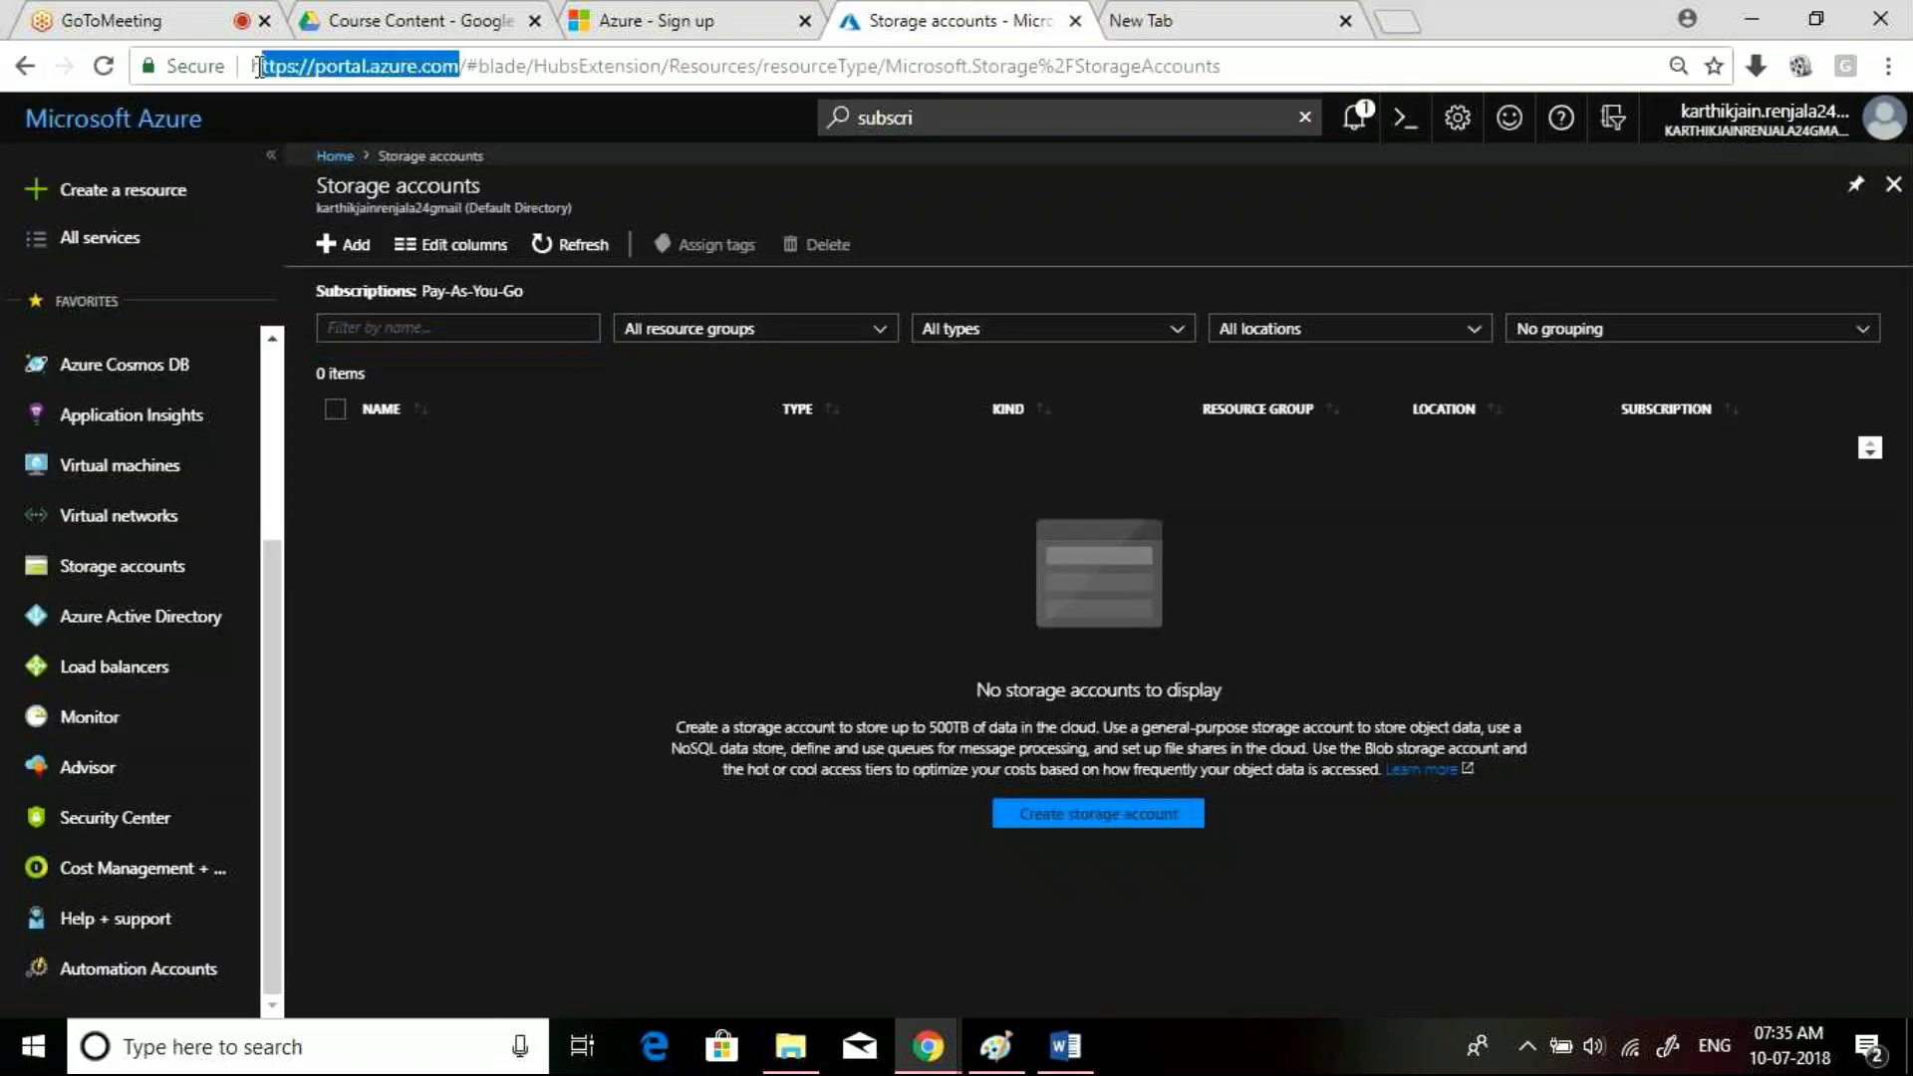
Load manage.windowsazure.com in the blank browser tab, view the page it leads to, and close that tab
left_click(1179, 28)
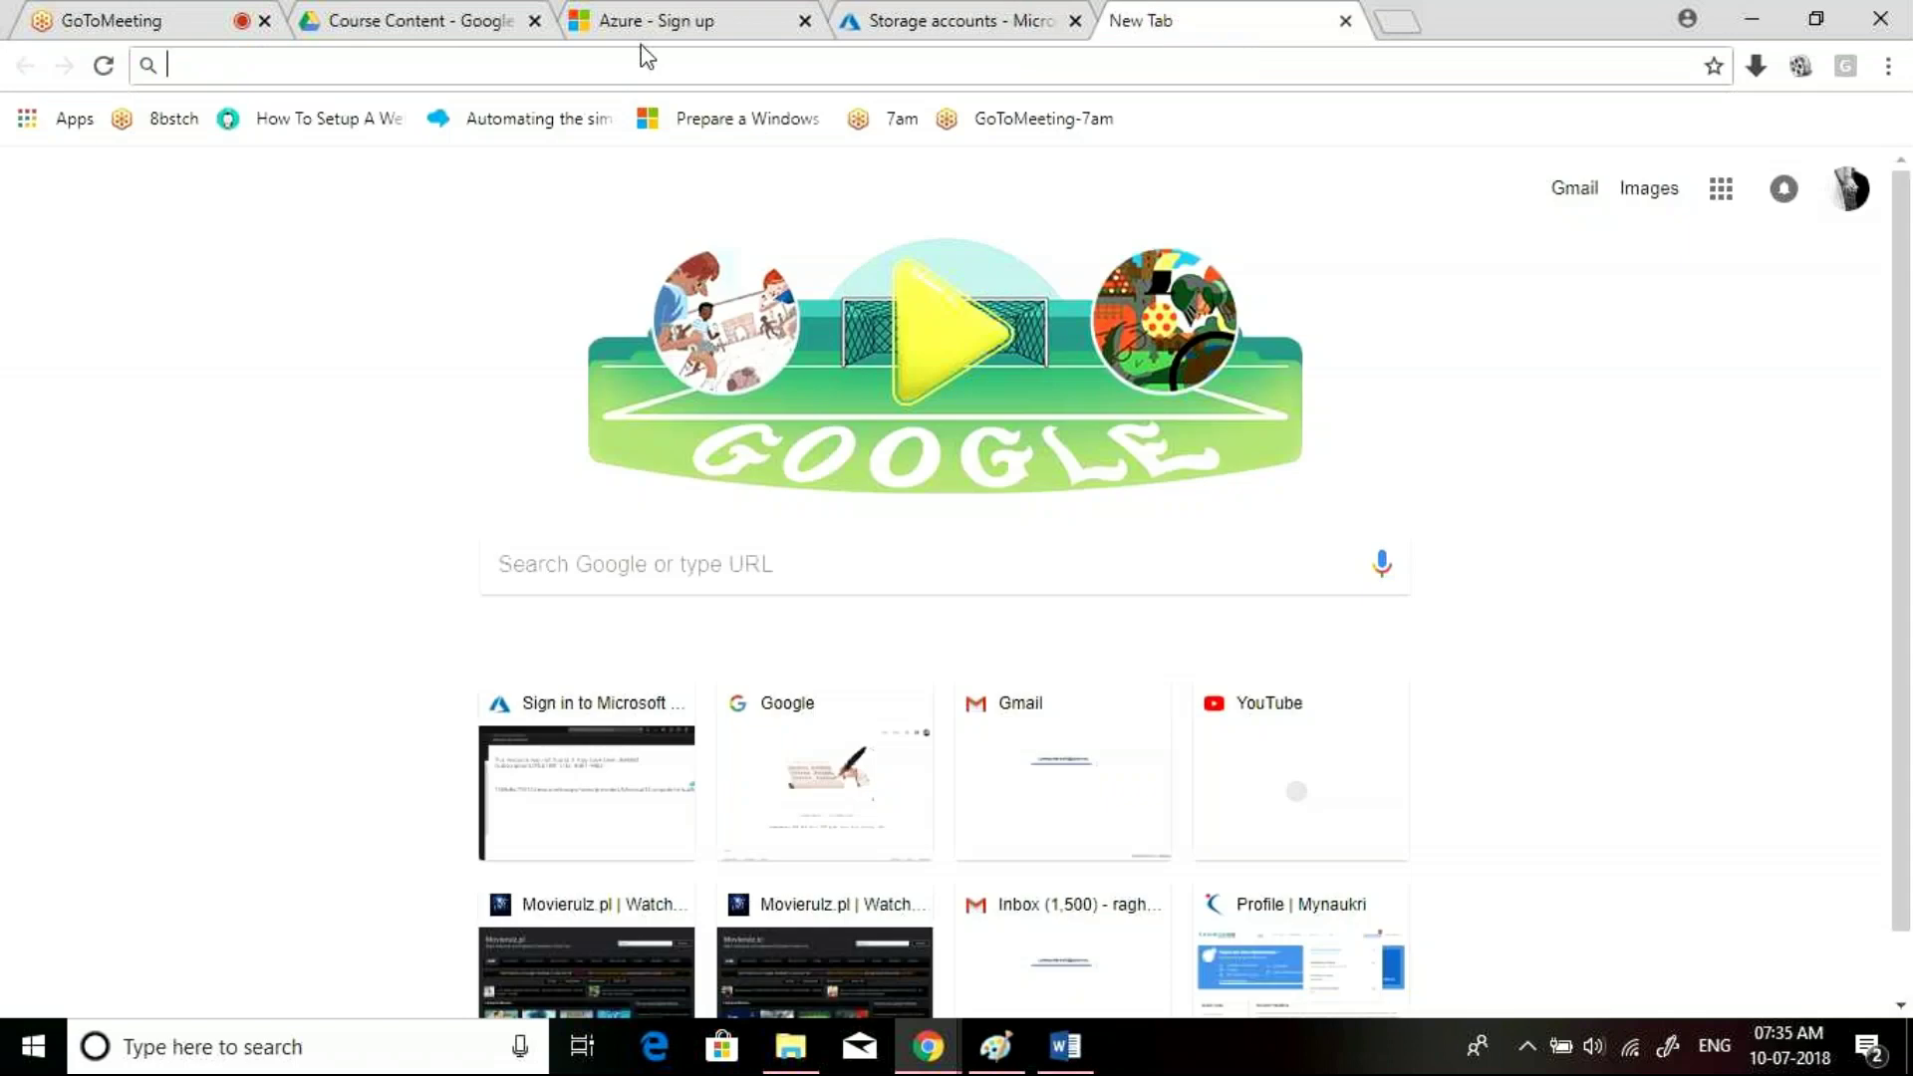
type("manage")
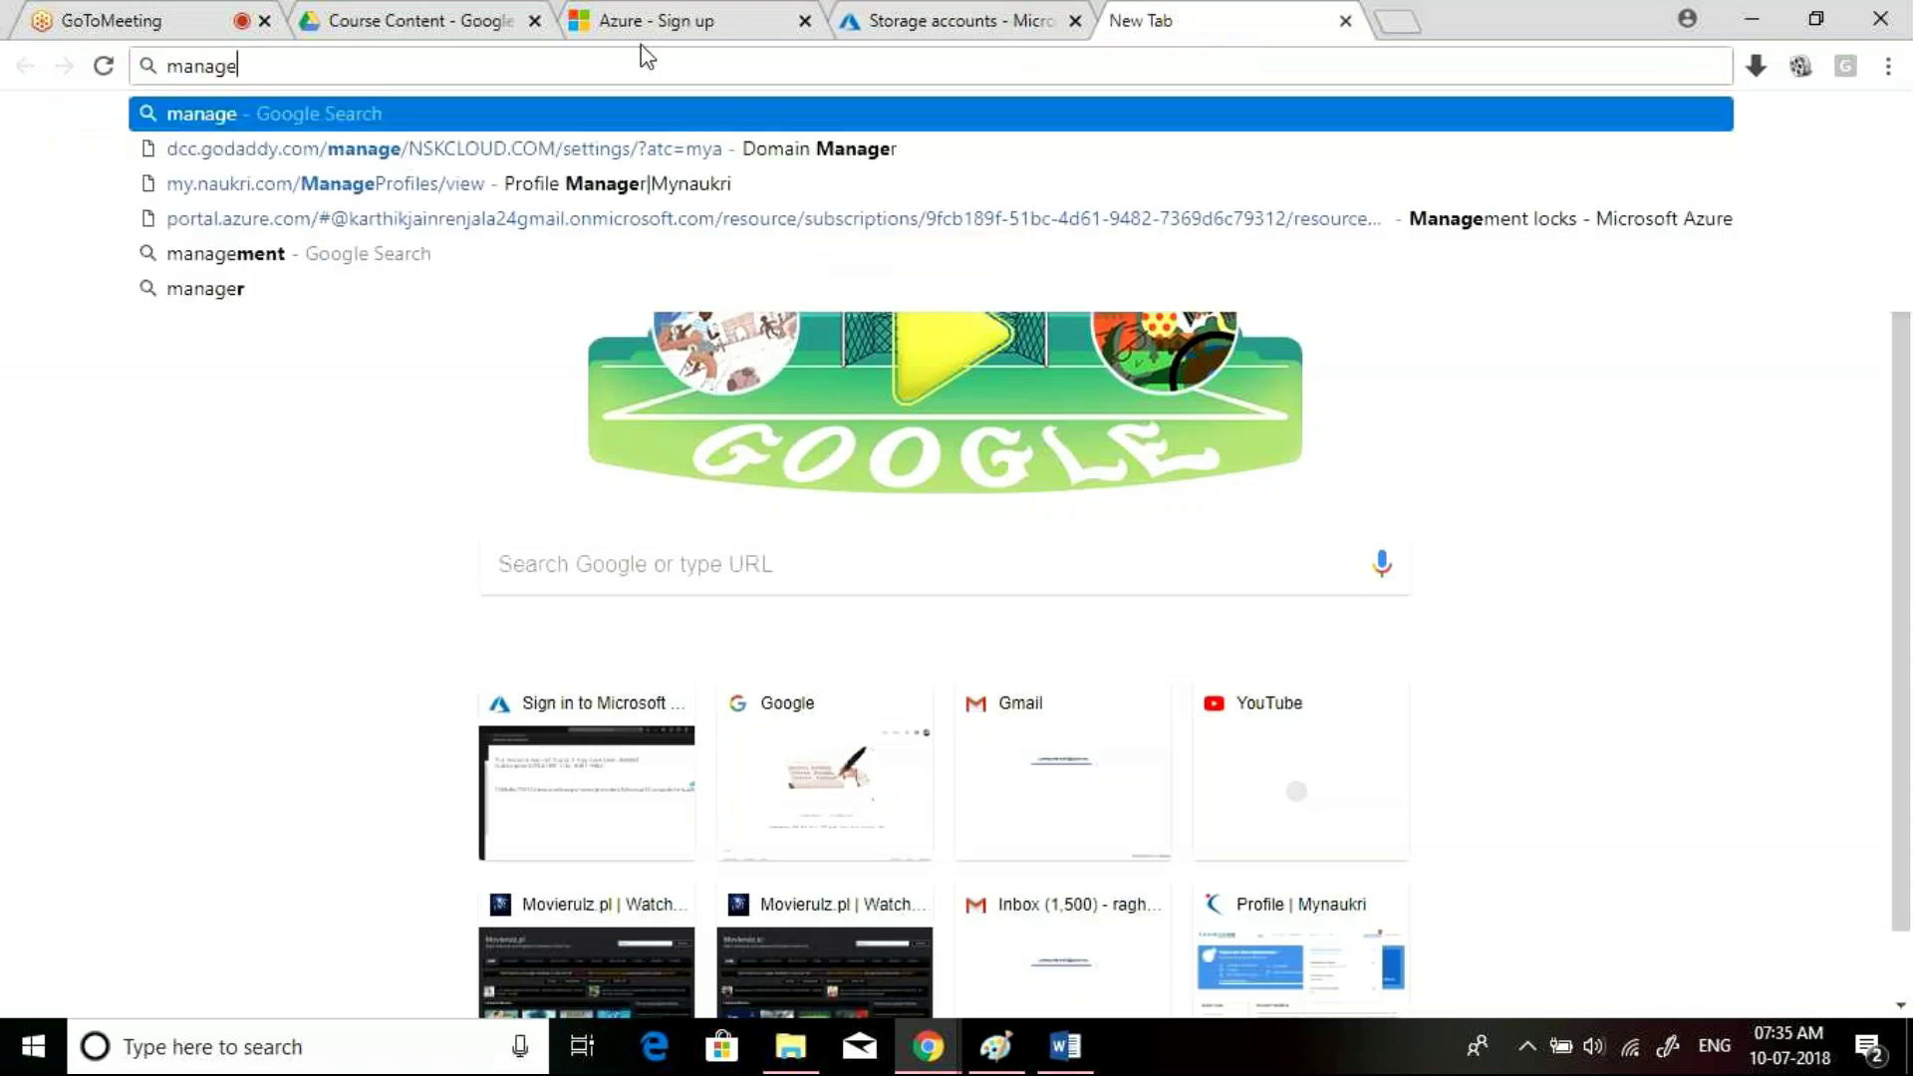
type(".wind")
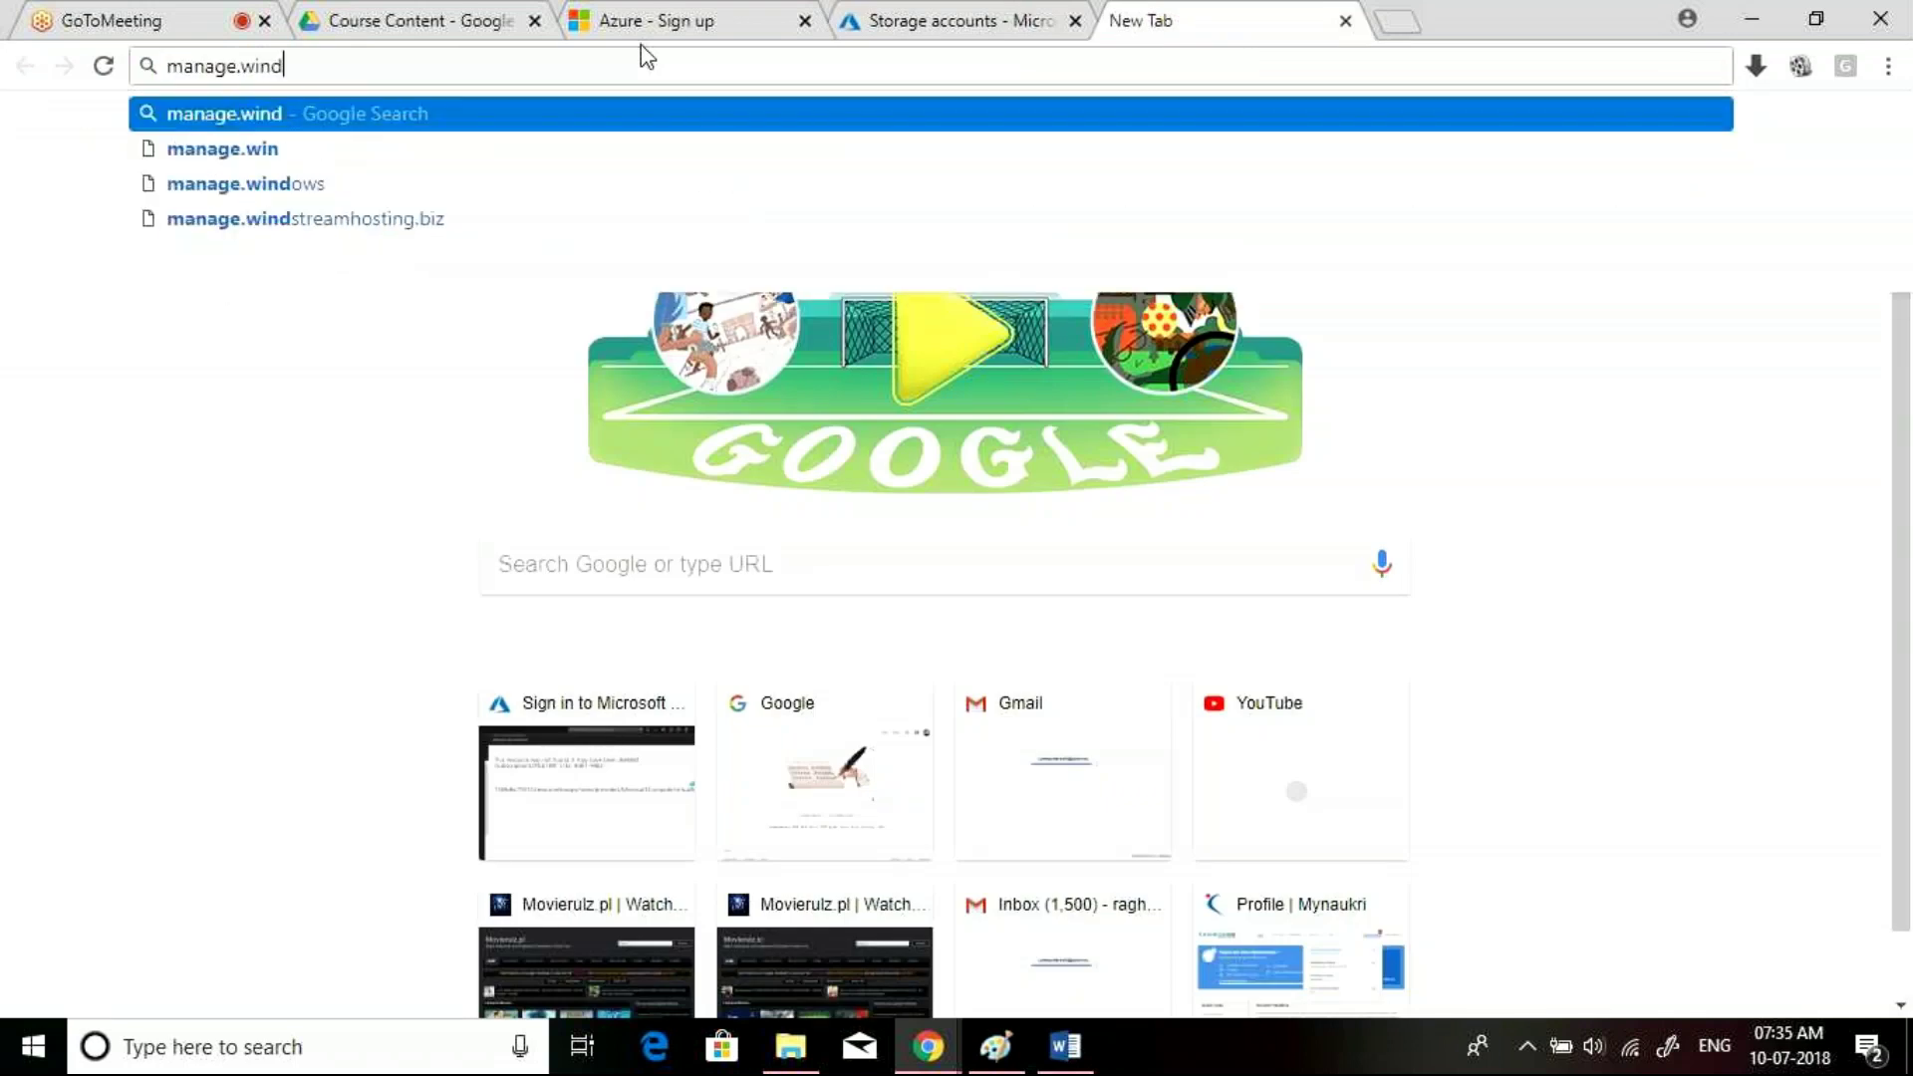
type("ows")
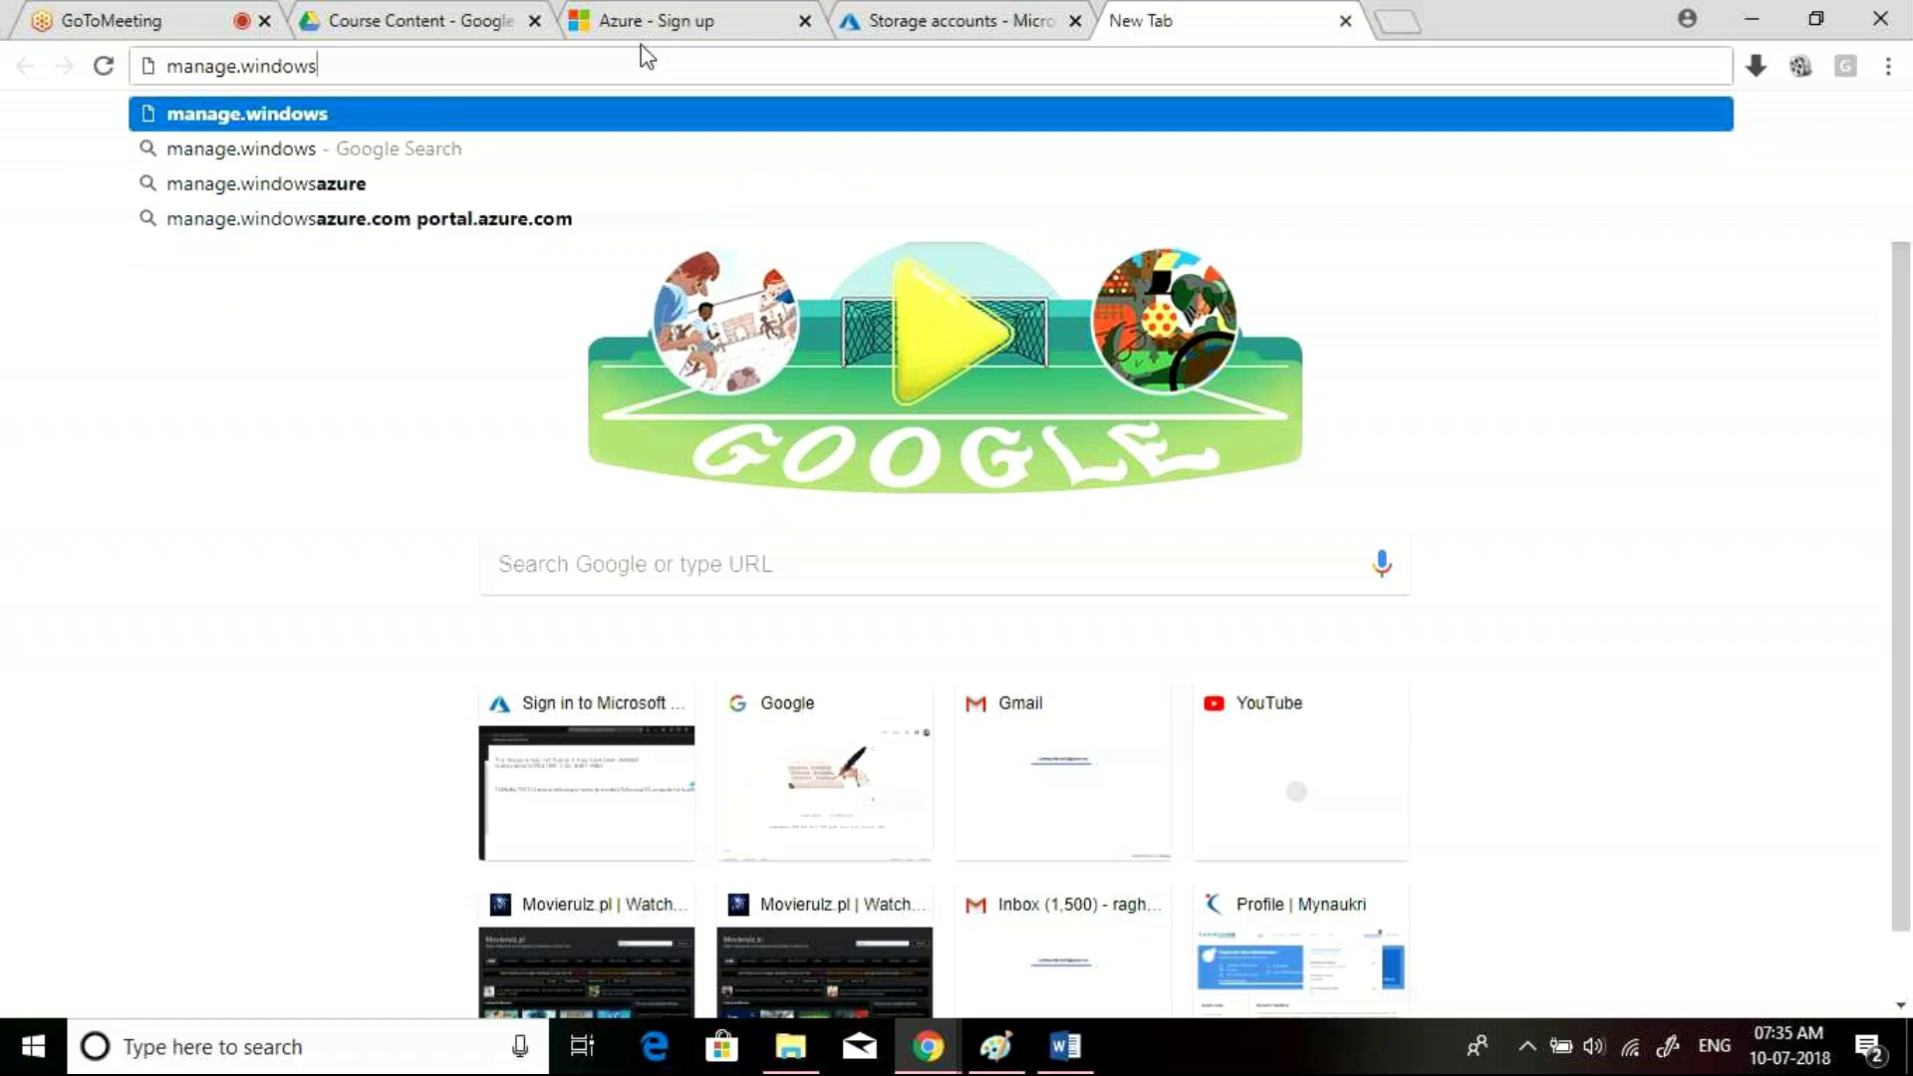
type("azure")
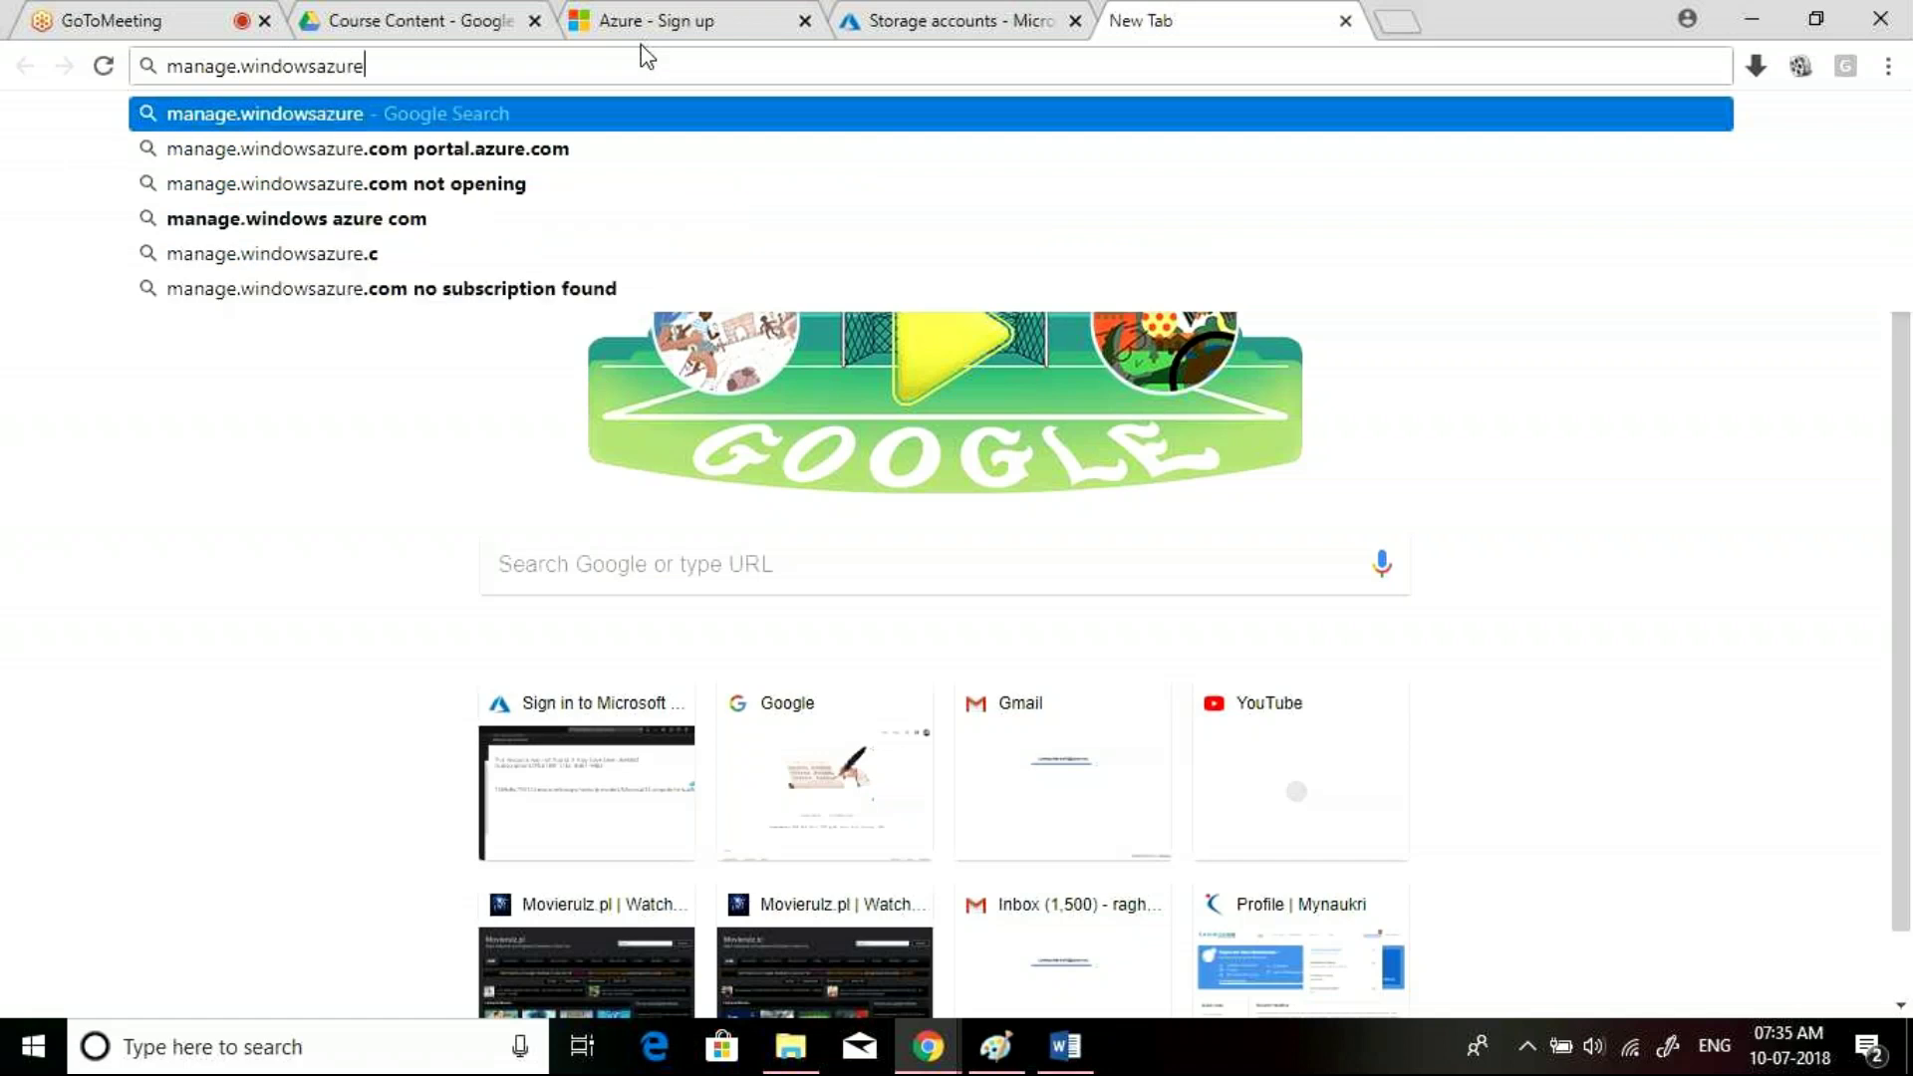
type(".com")
key("Return")
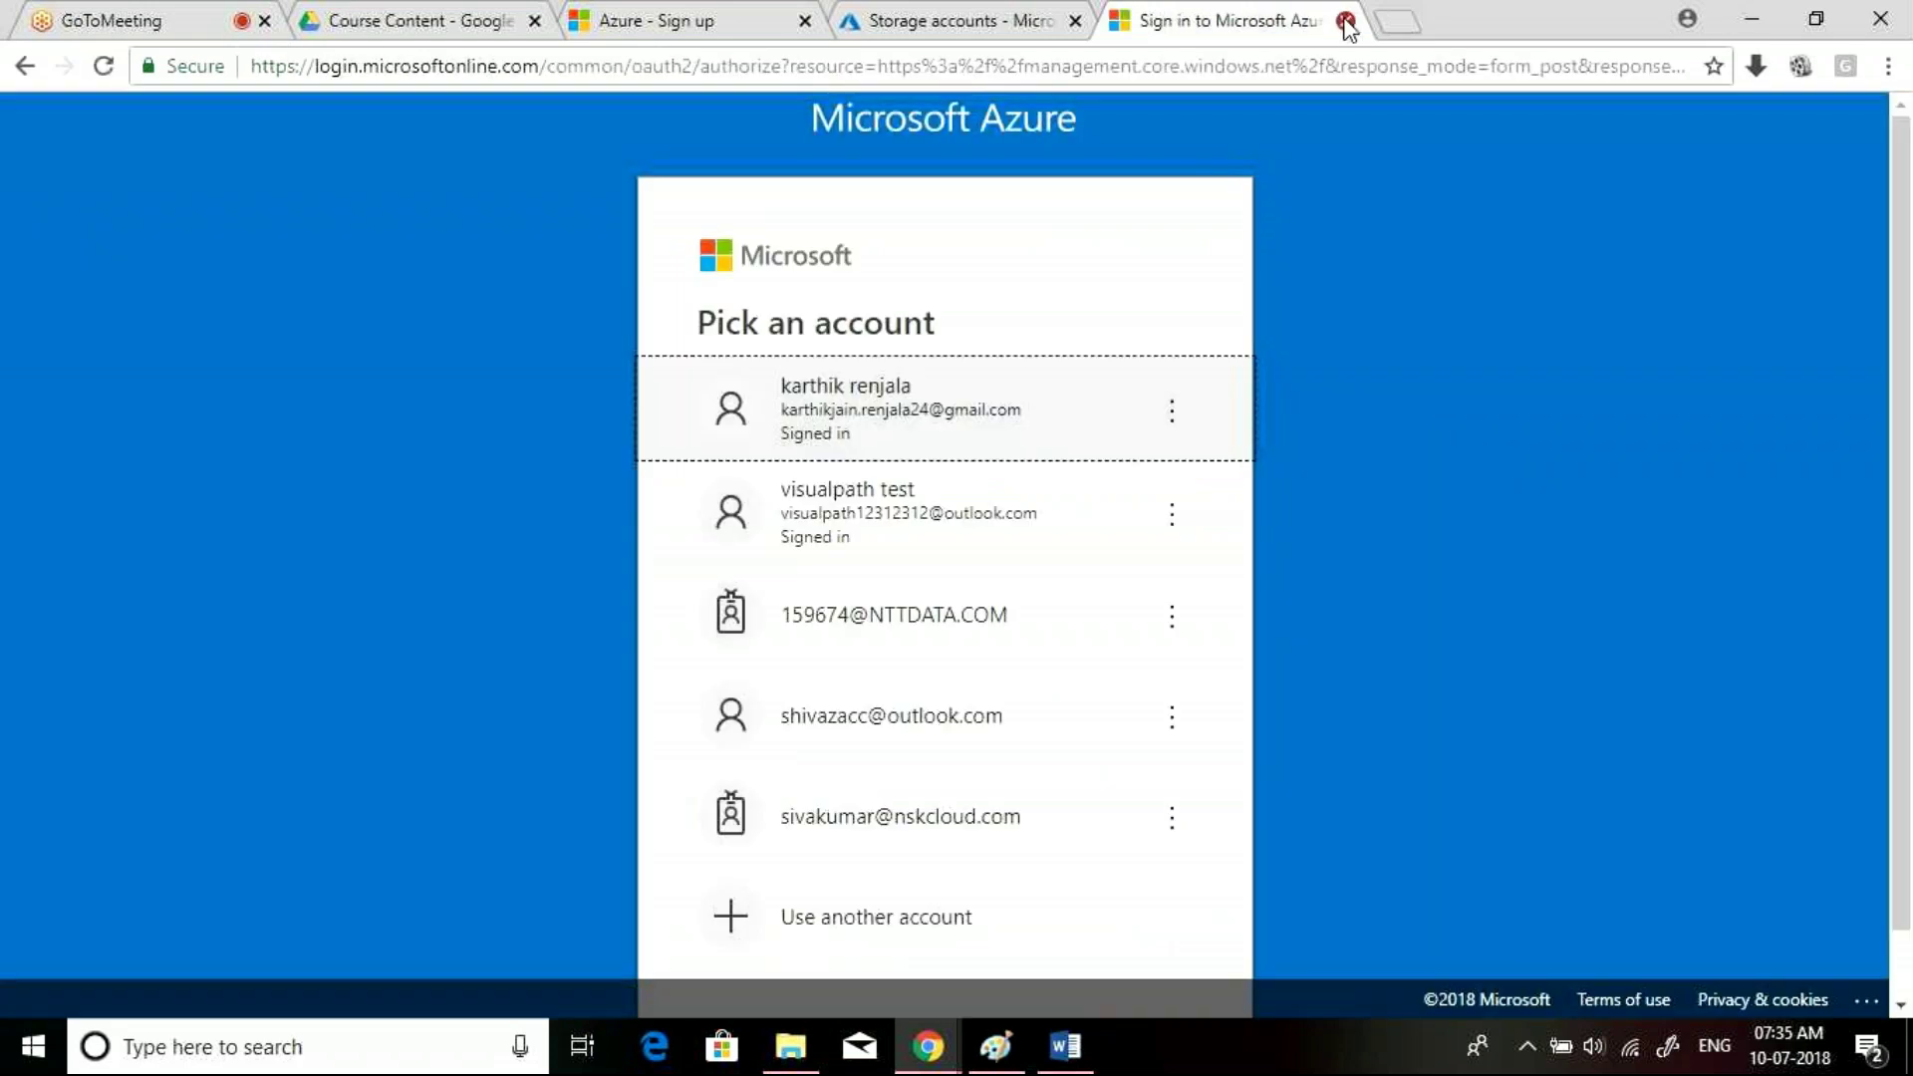
left_click(1345, 21)
Search Google Images for "azure classic portal images" in a new browser tab and enlarge the first screenshot, showing the classic portal's all items page
left_click(1146, 25)
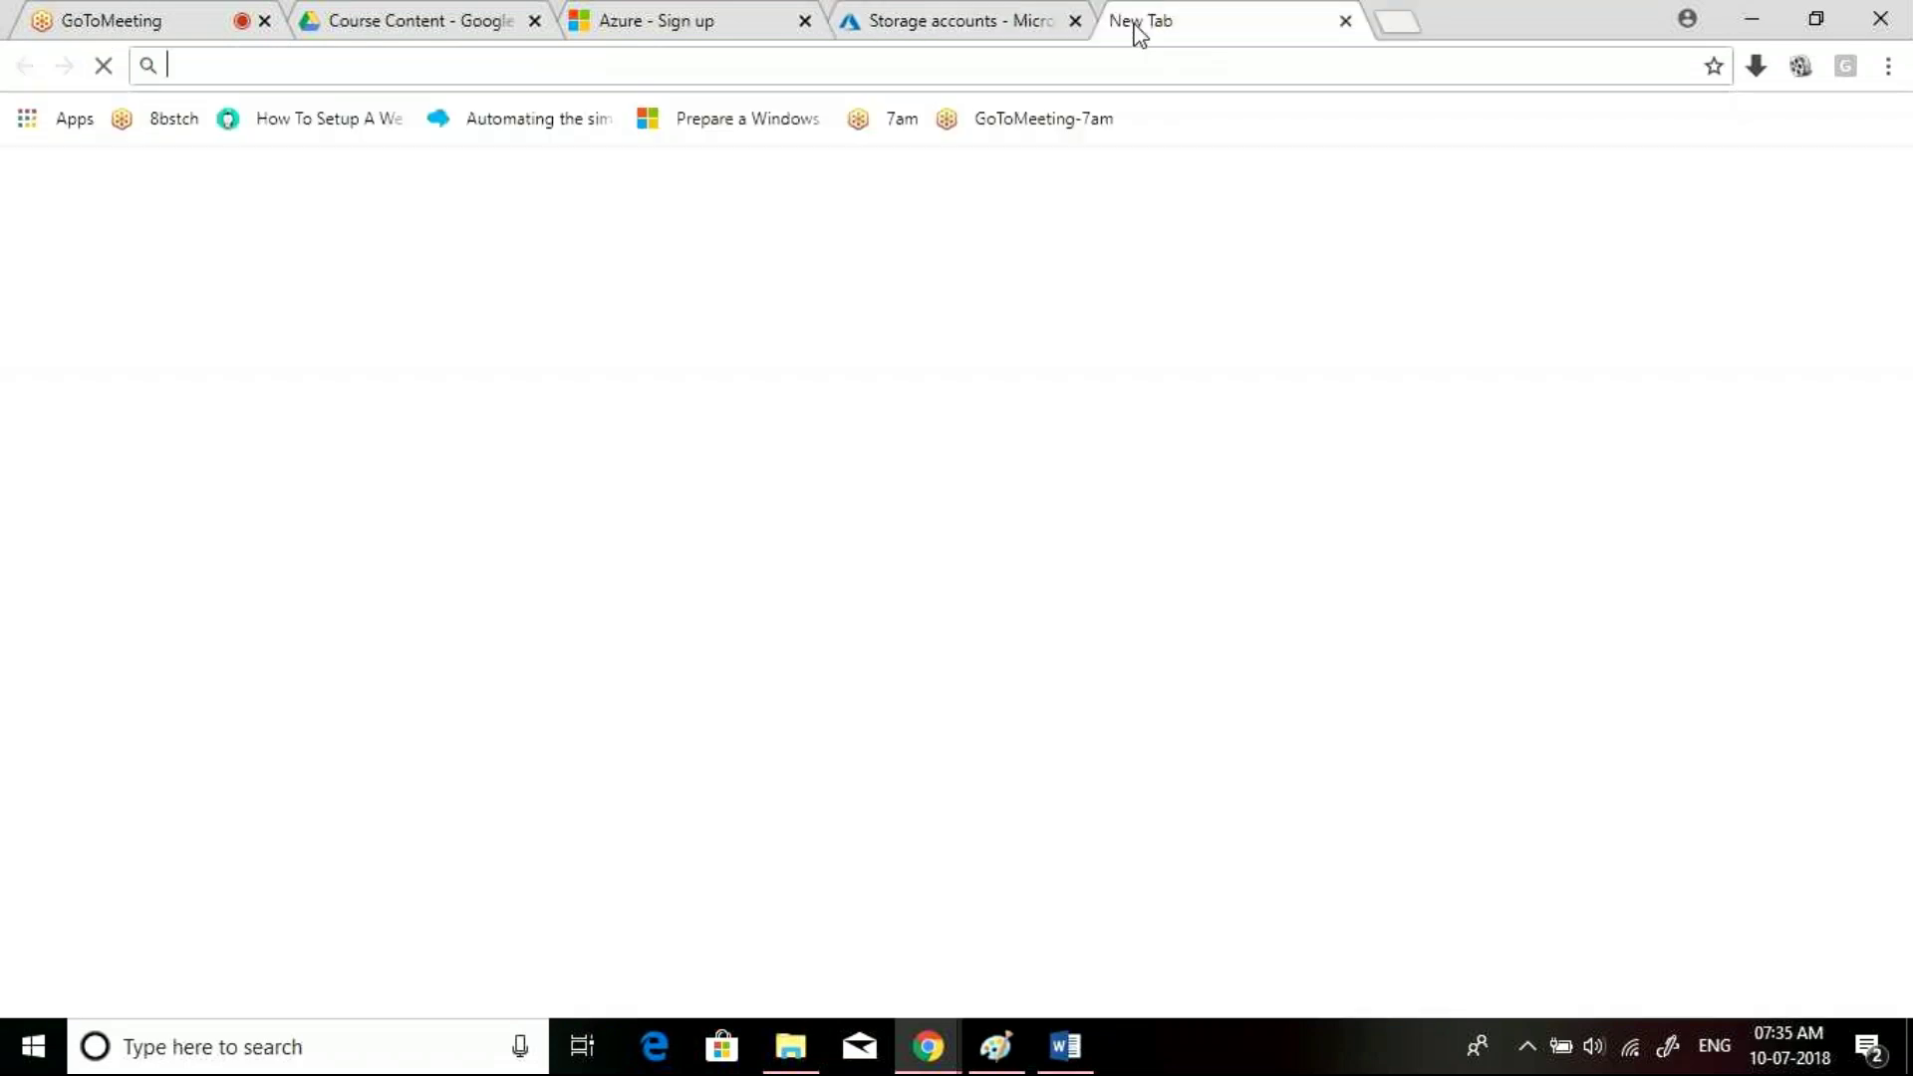
type("azure")
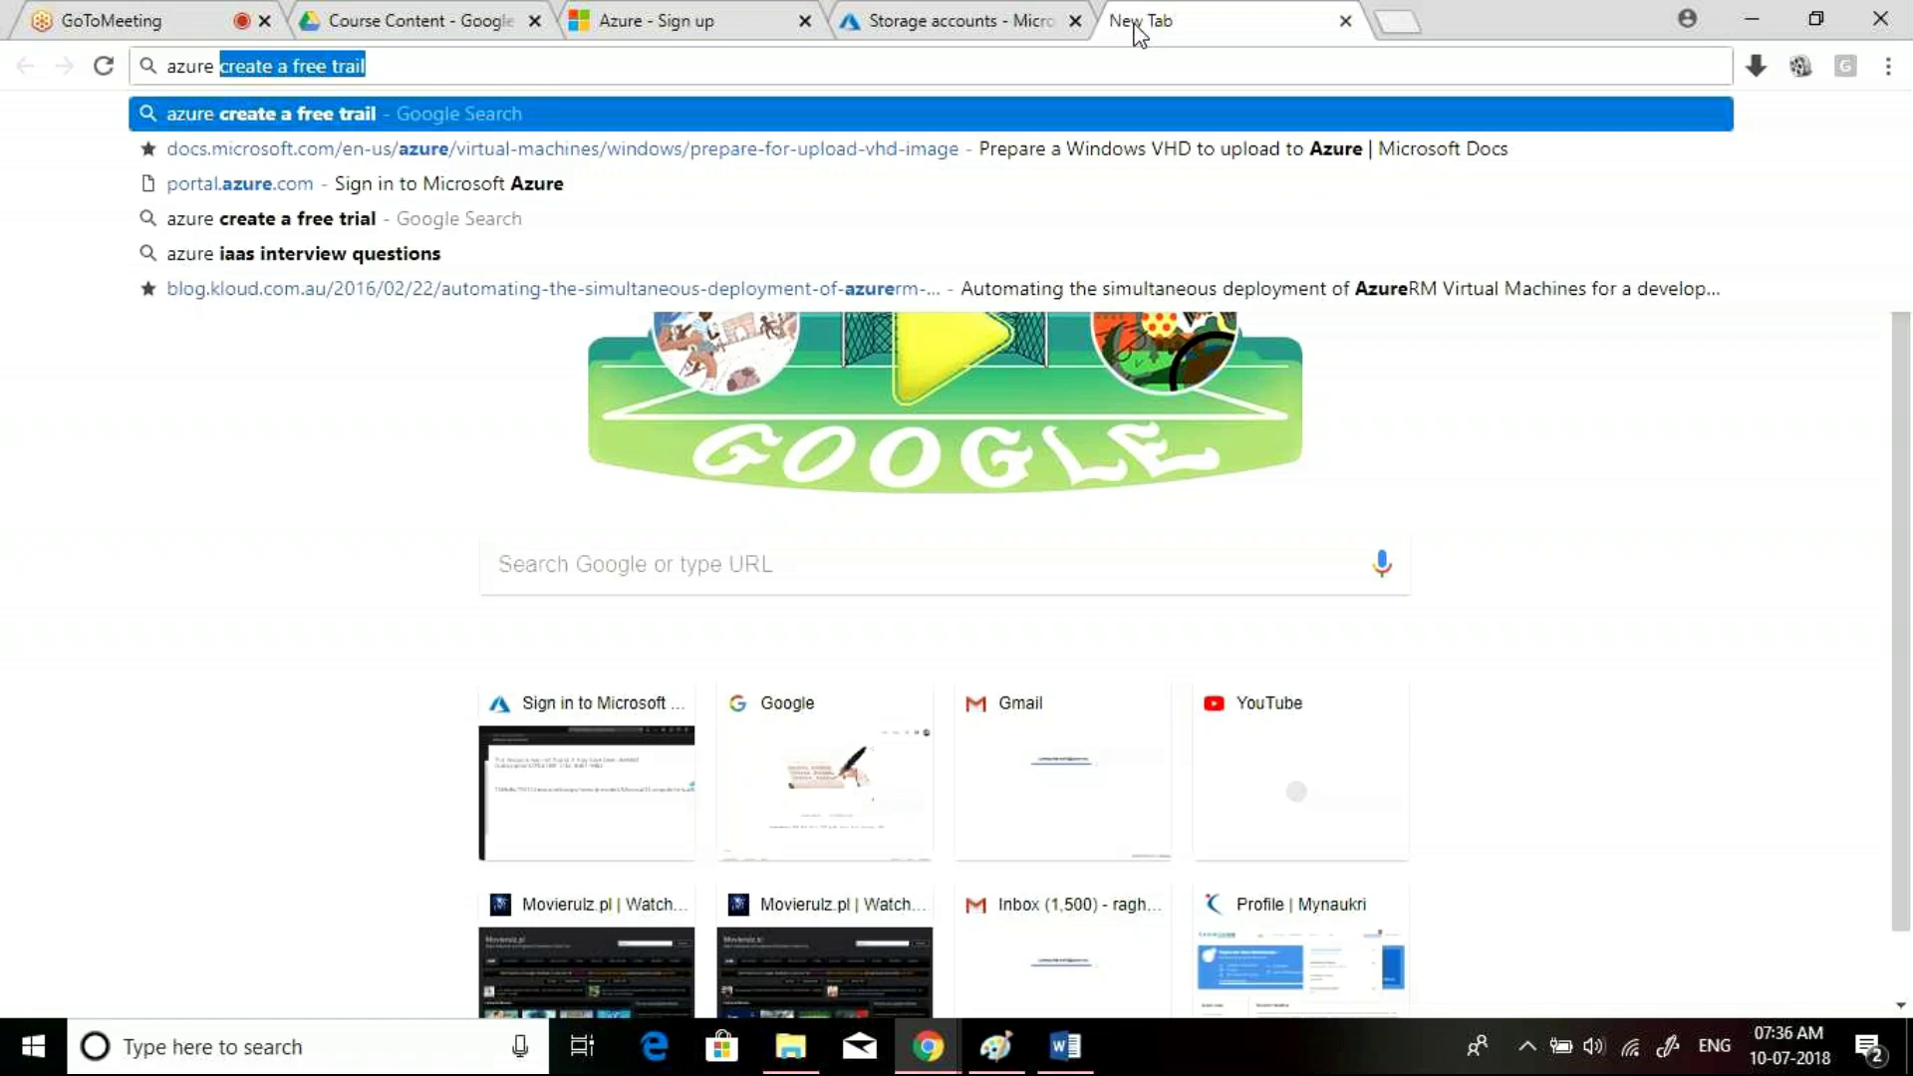
type("cla")
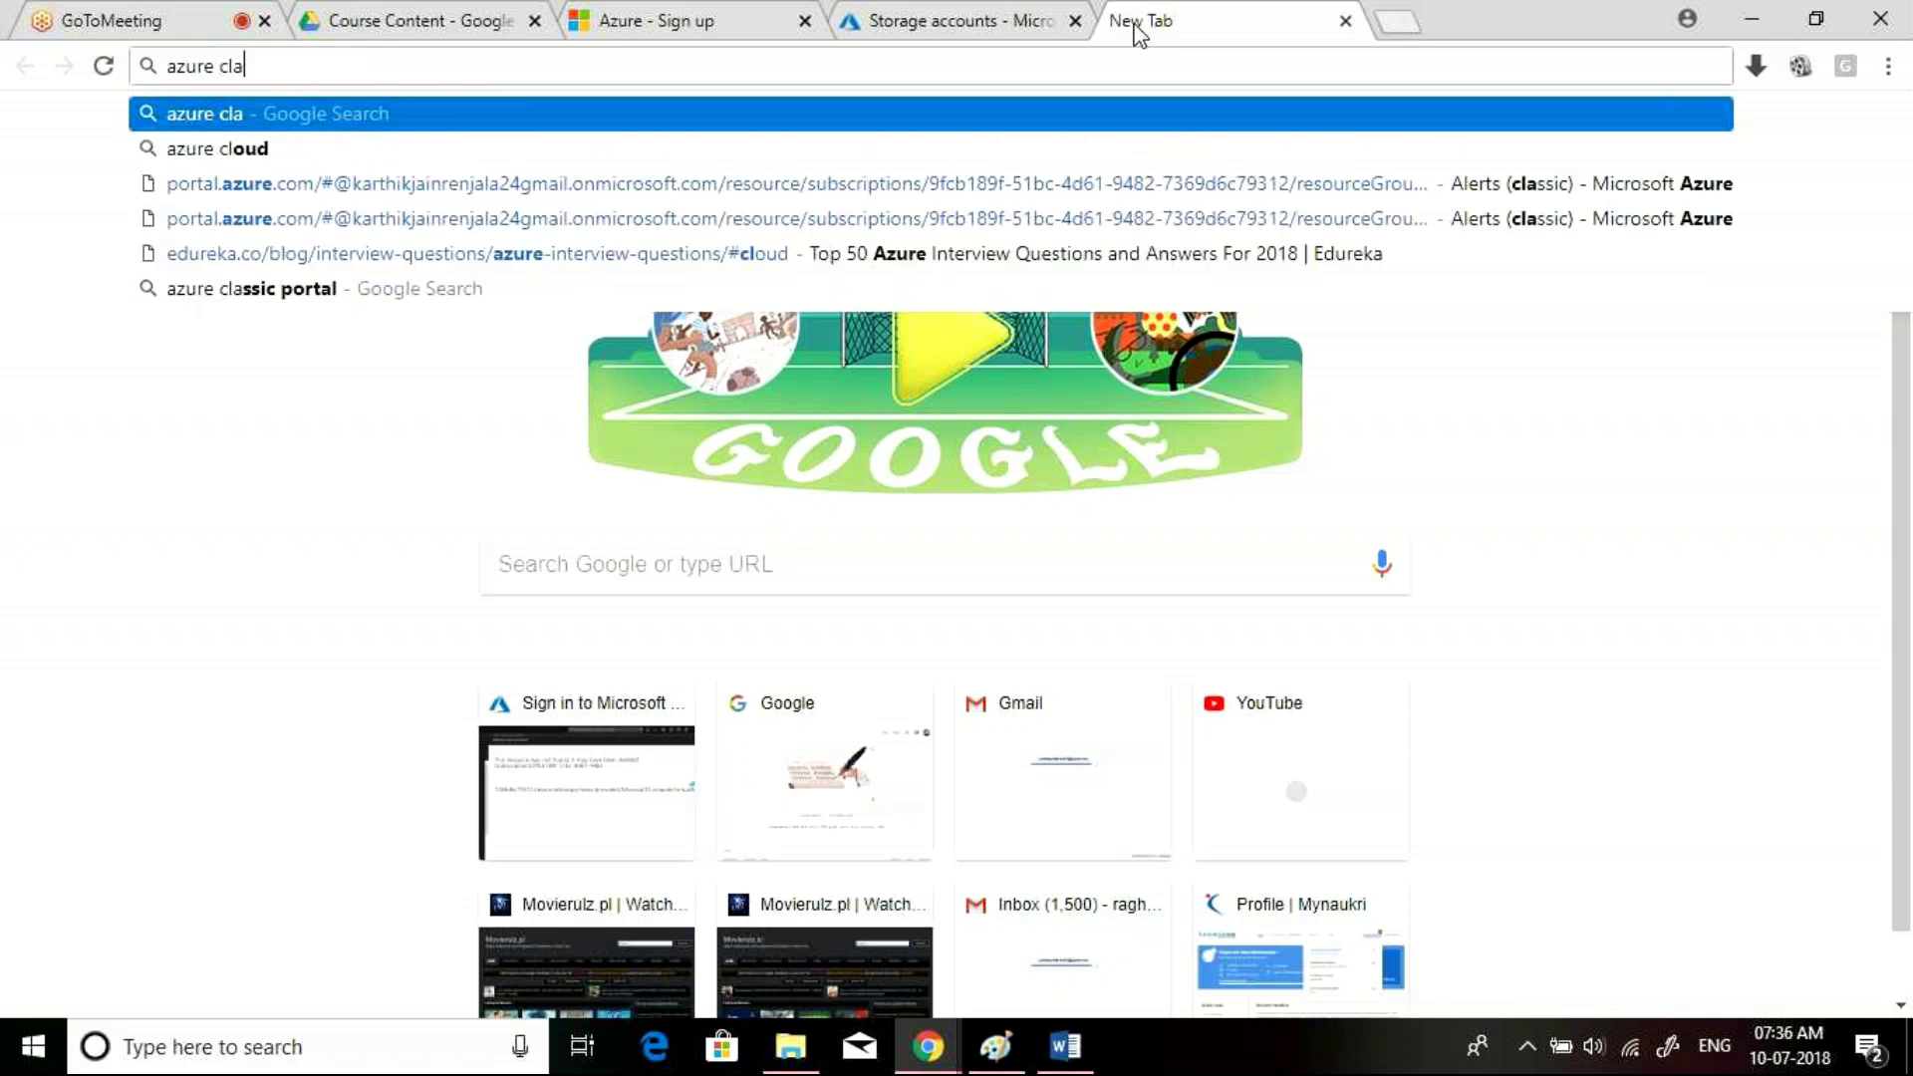
type("ssic porta")
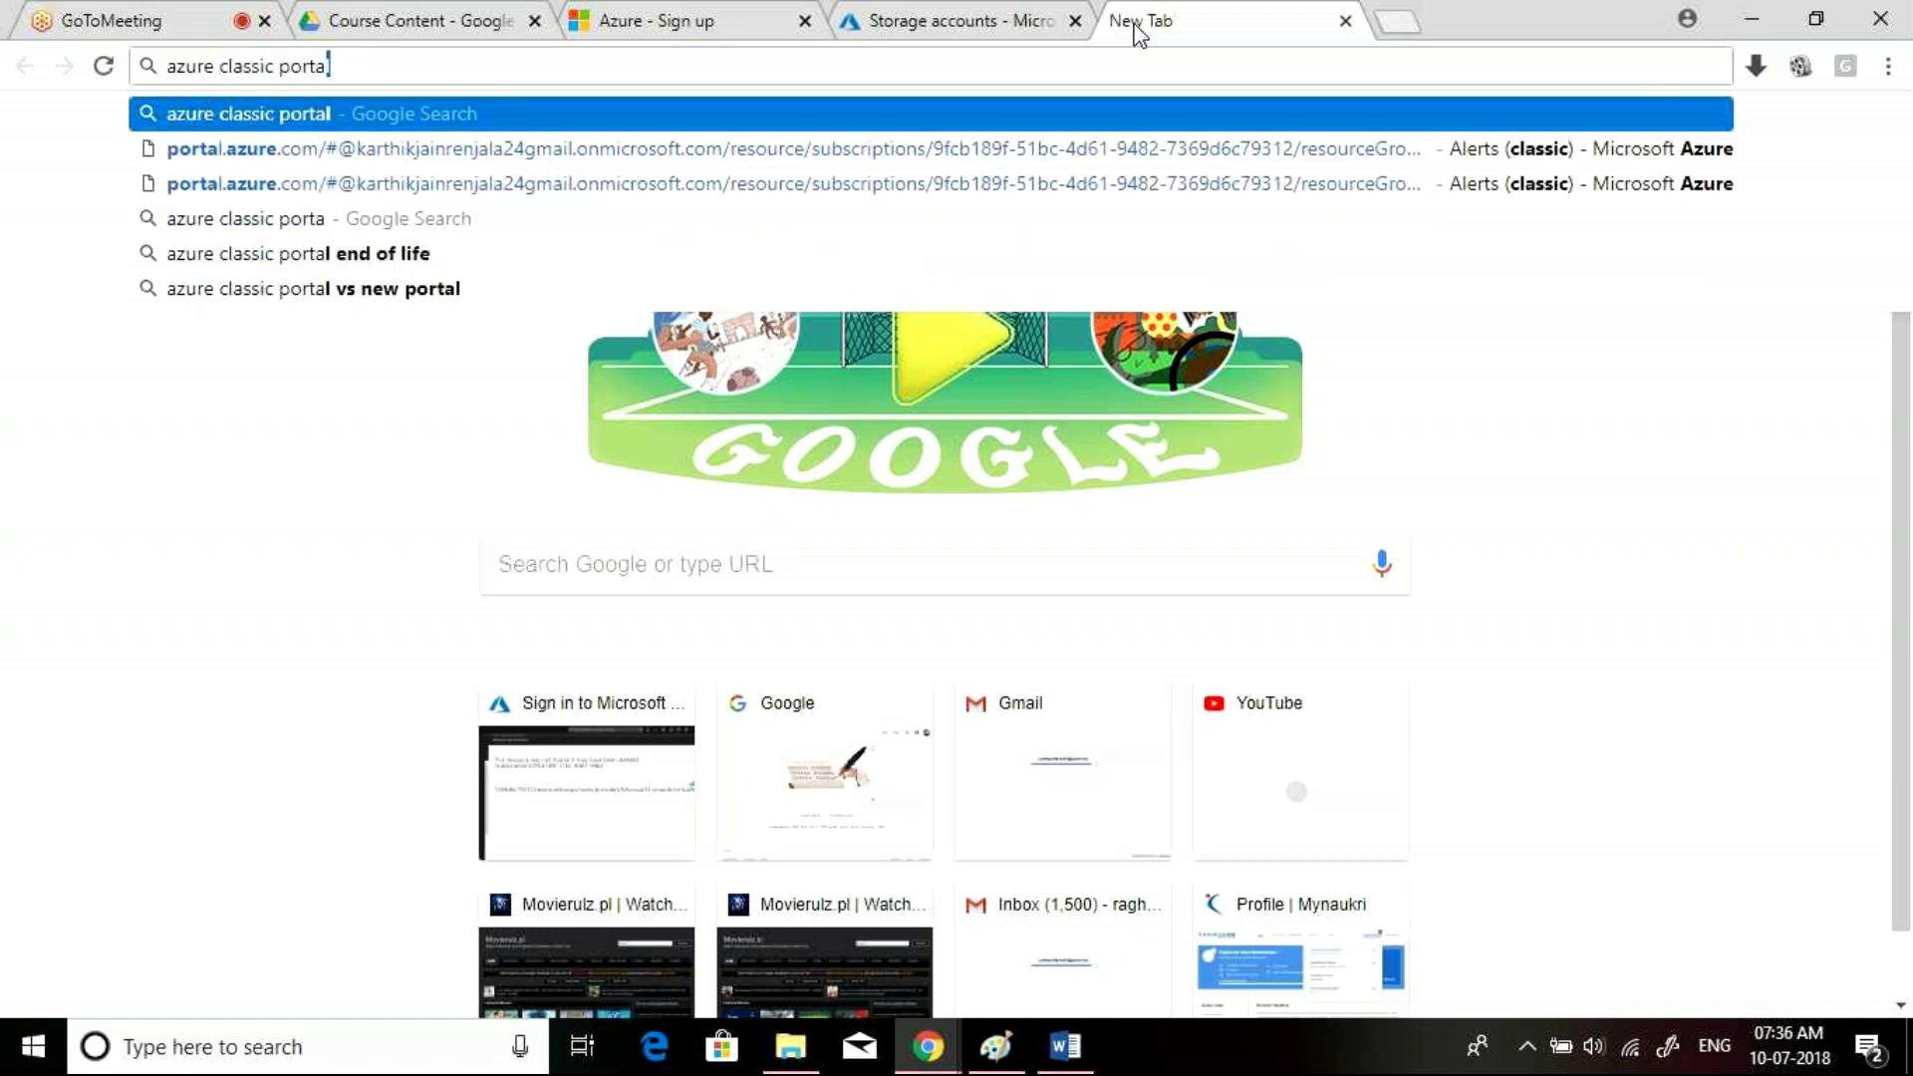
type("l images")
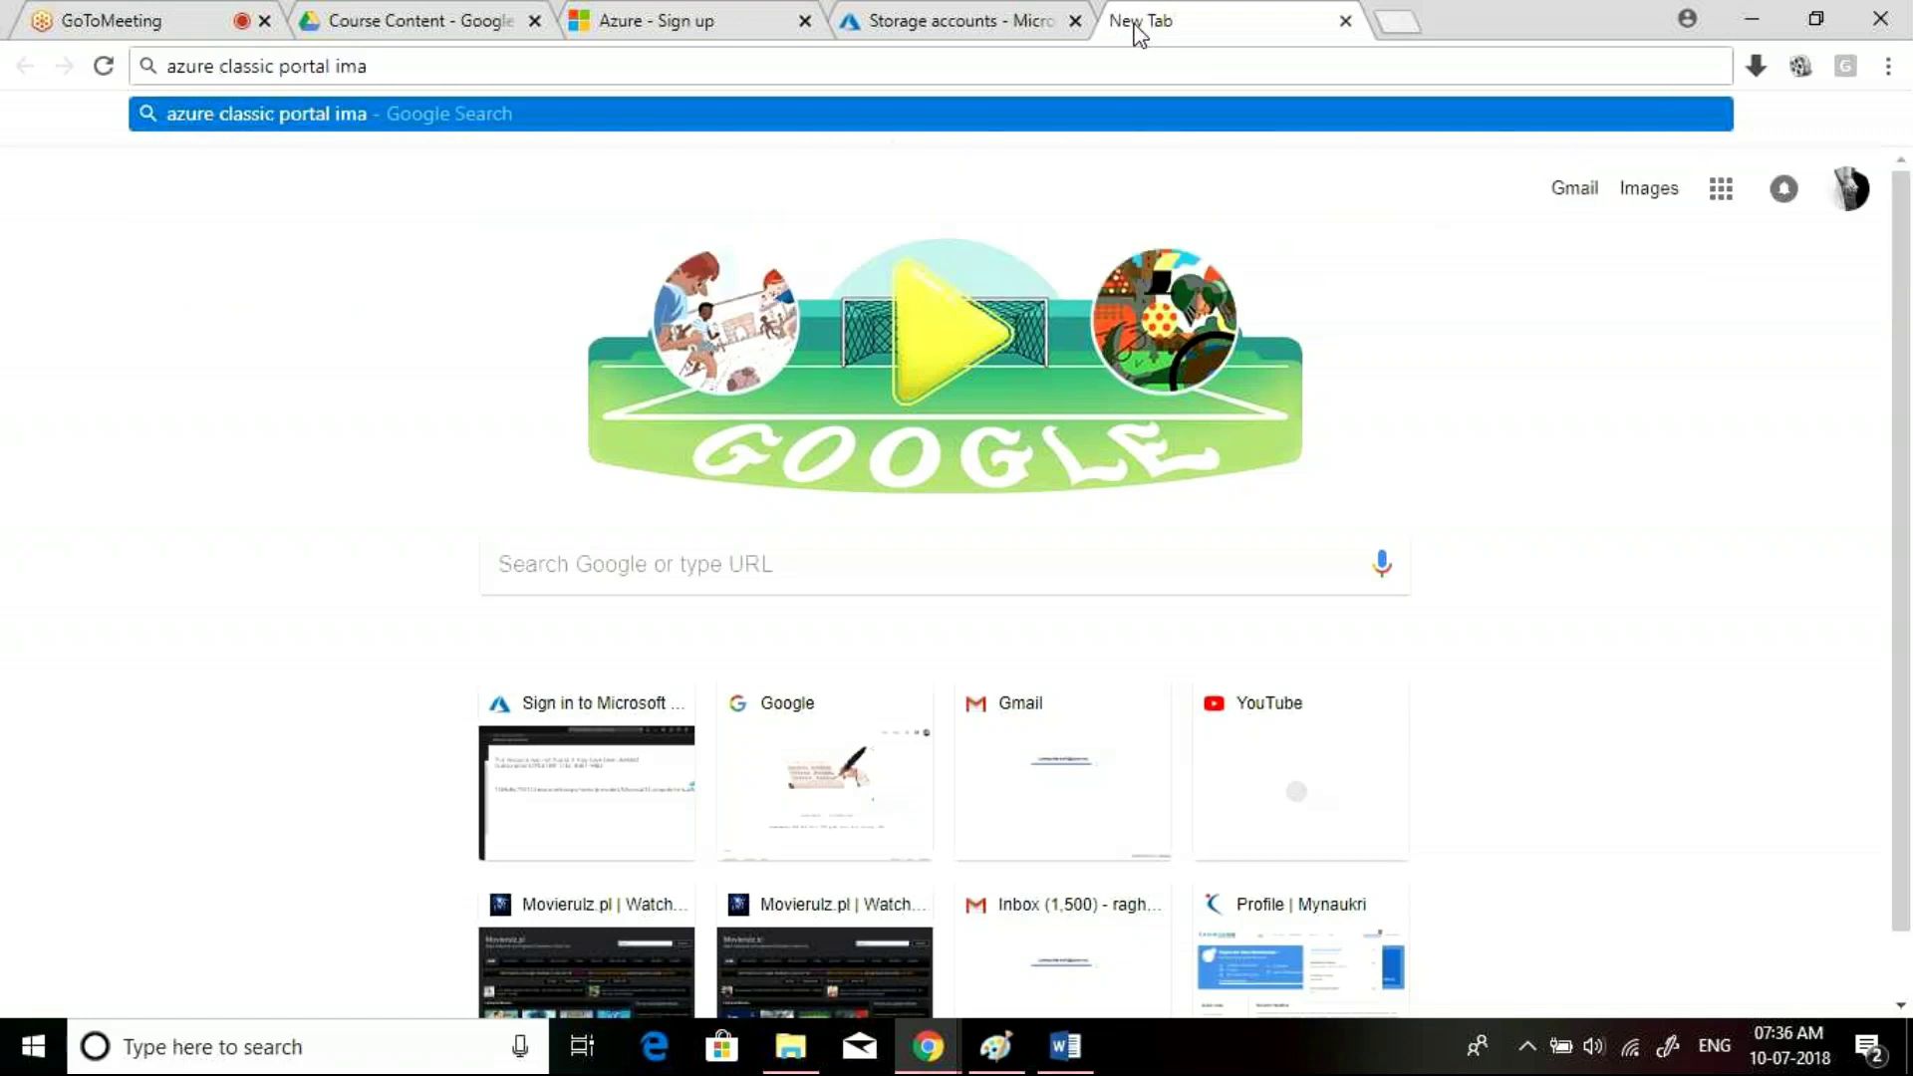
key("Return")
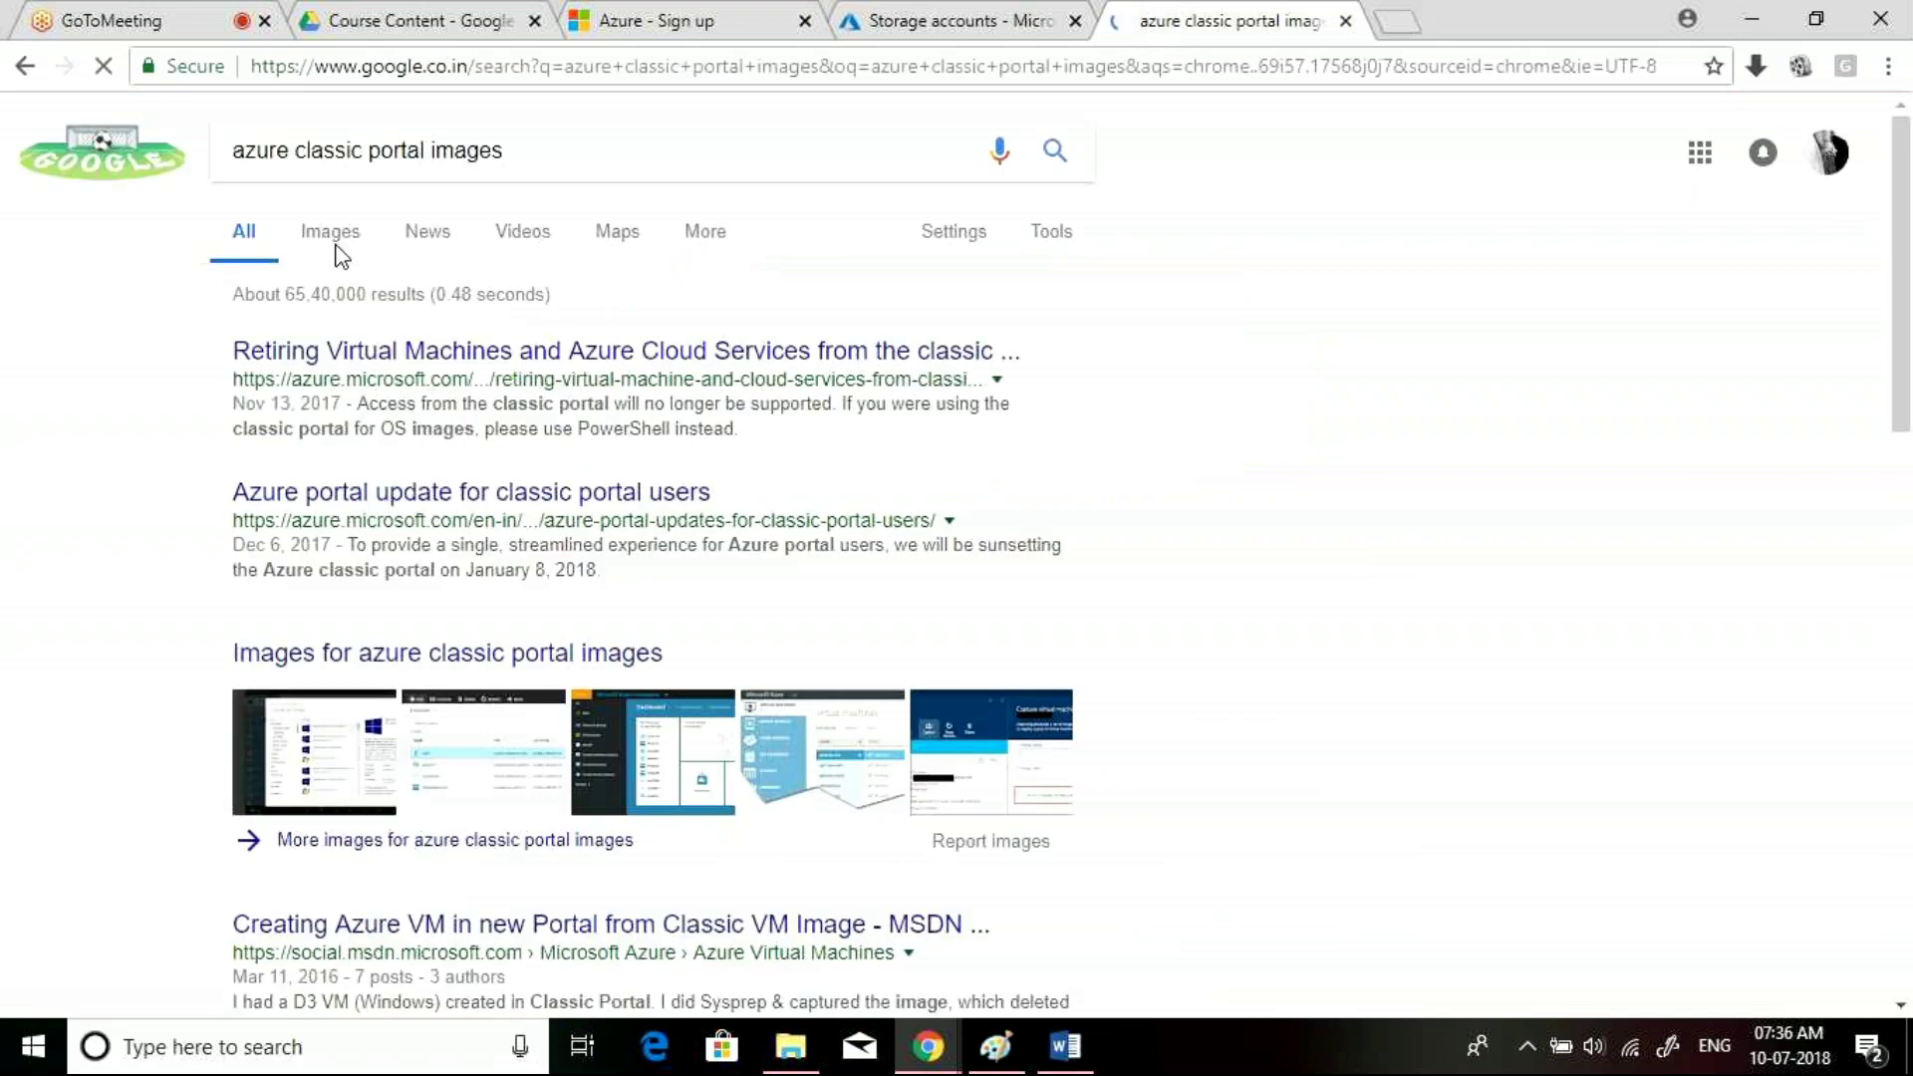
left_click(338, 239)
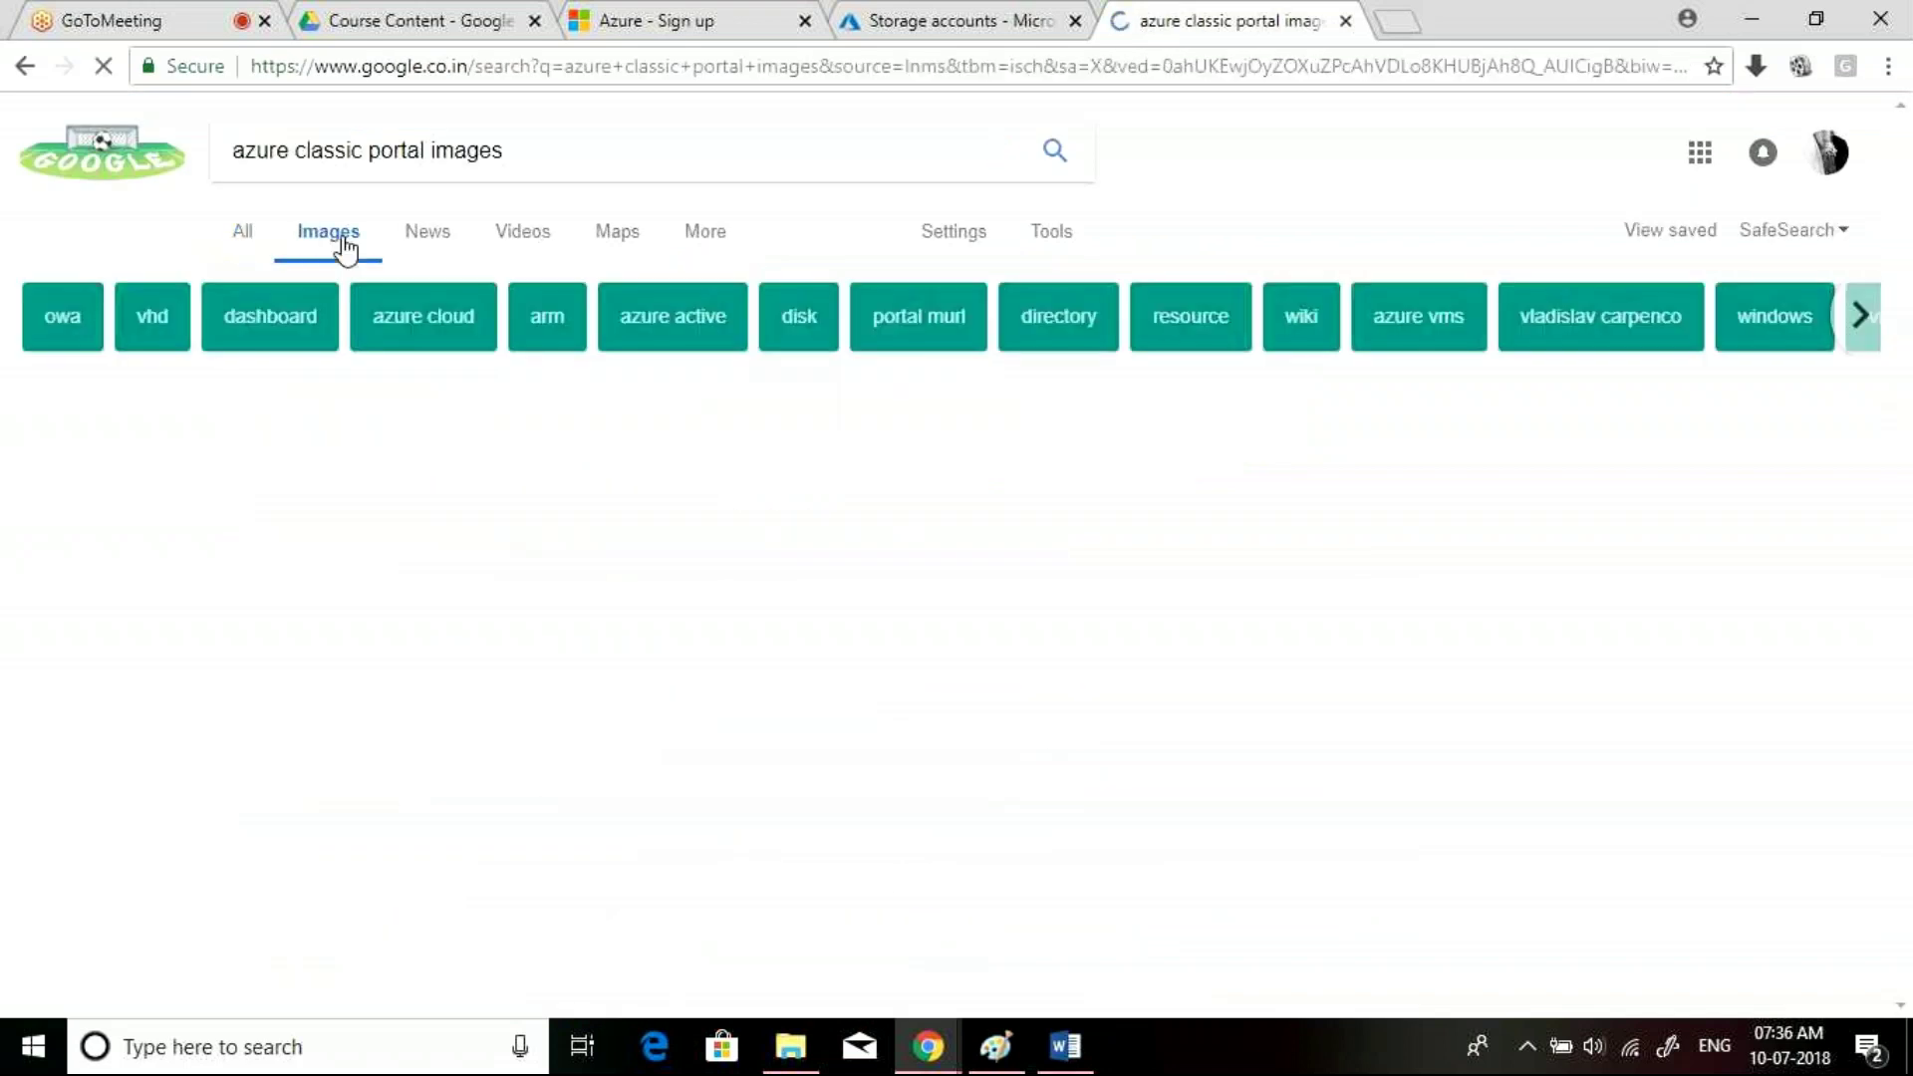
left_click(347, 485)
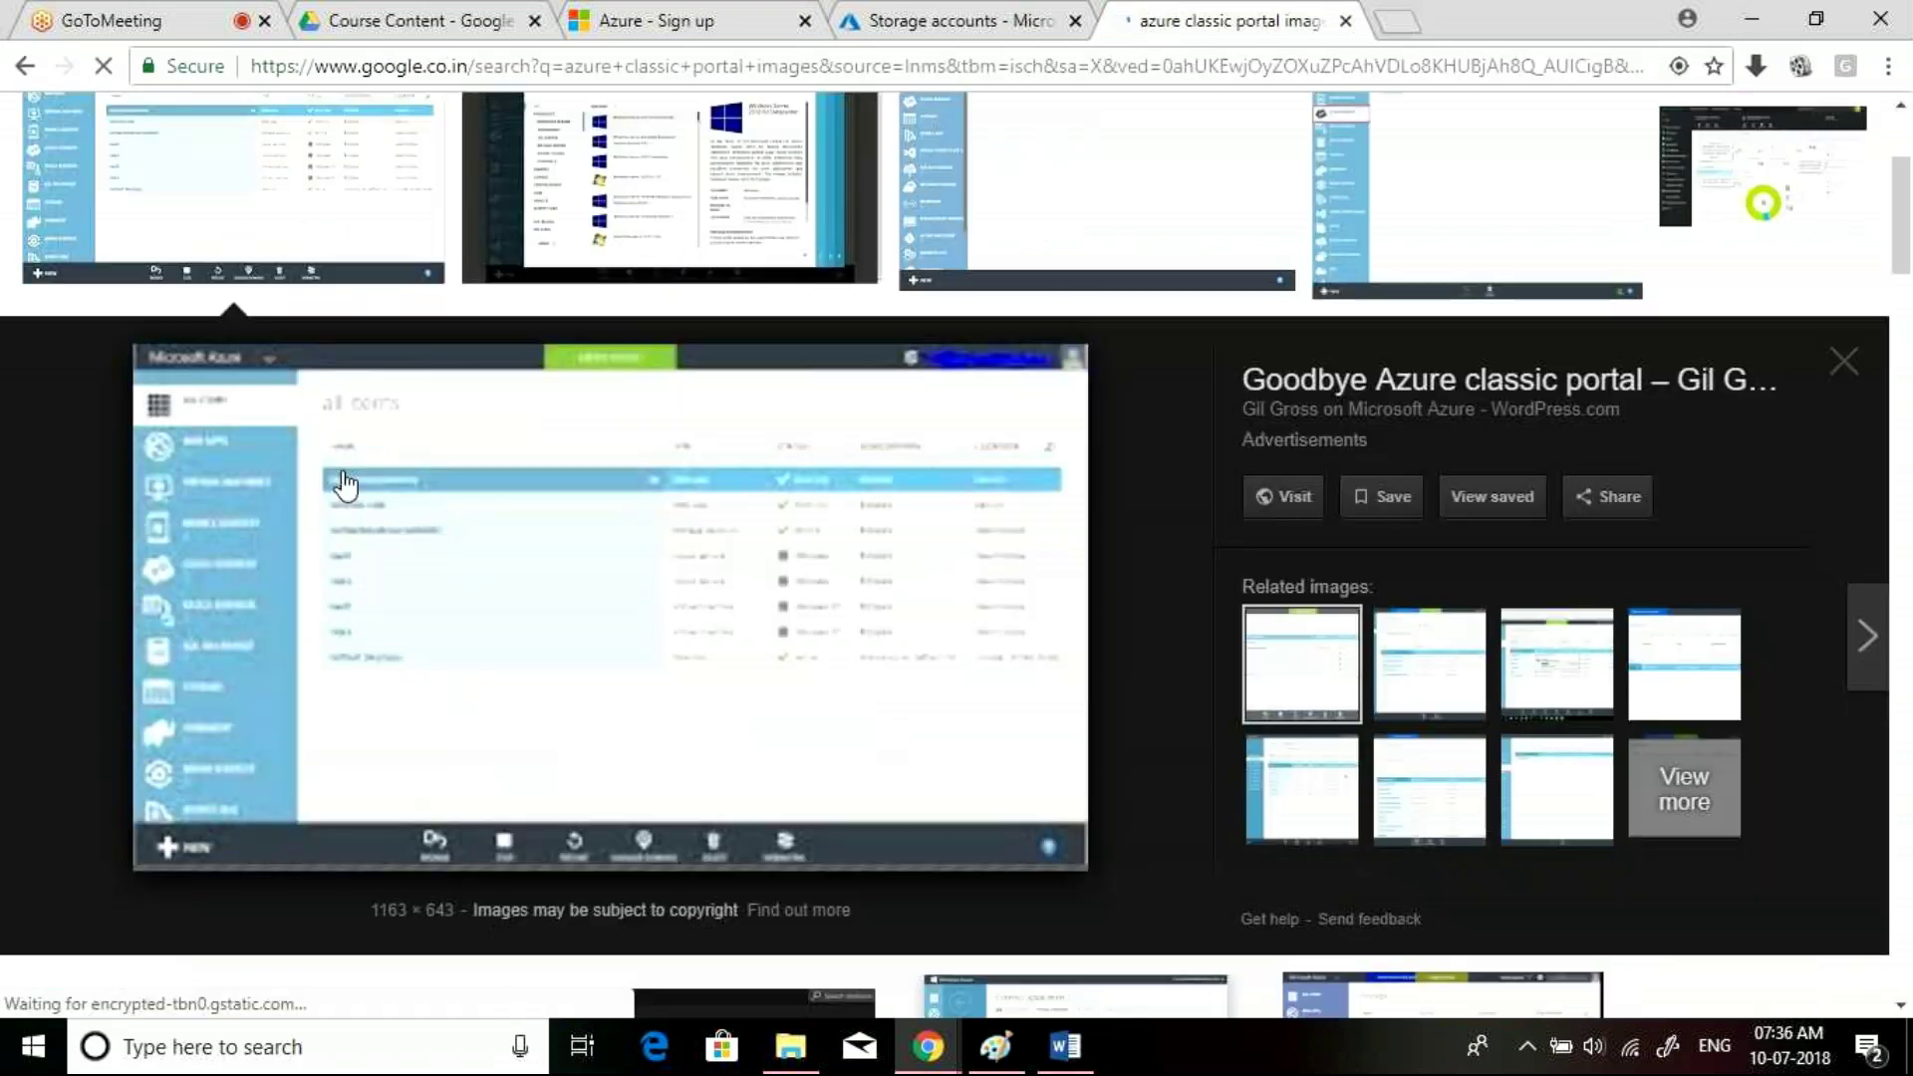
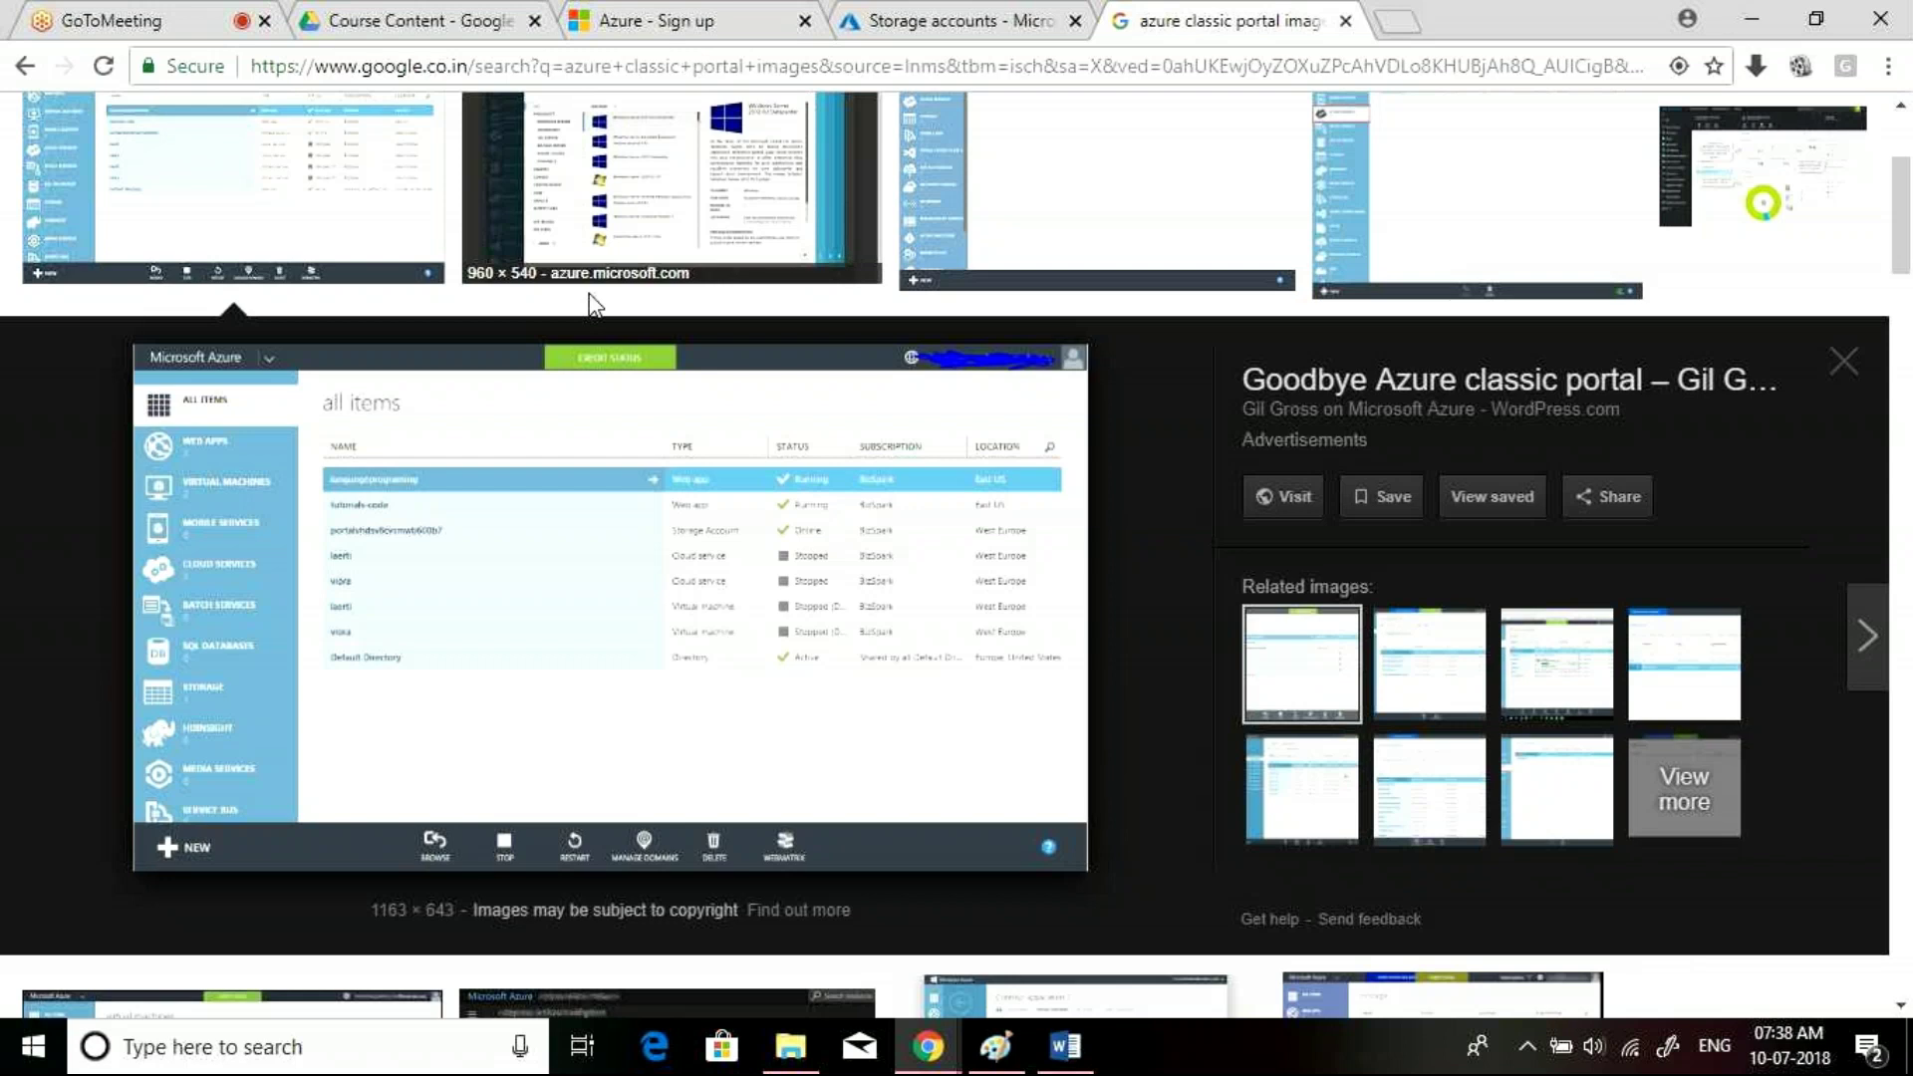
Return to the Azure portal, view the Create a resource page, and filter the list of all services by "virtual machines"
left_click(848, 14)
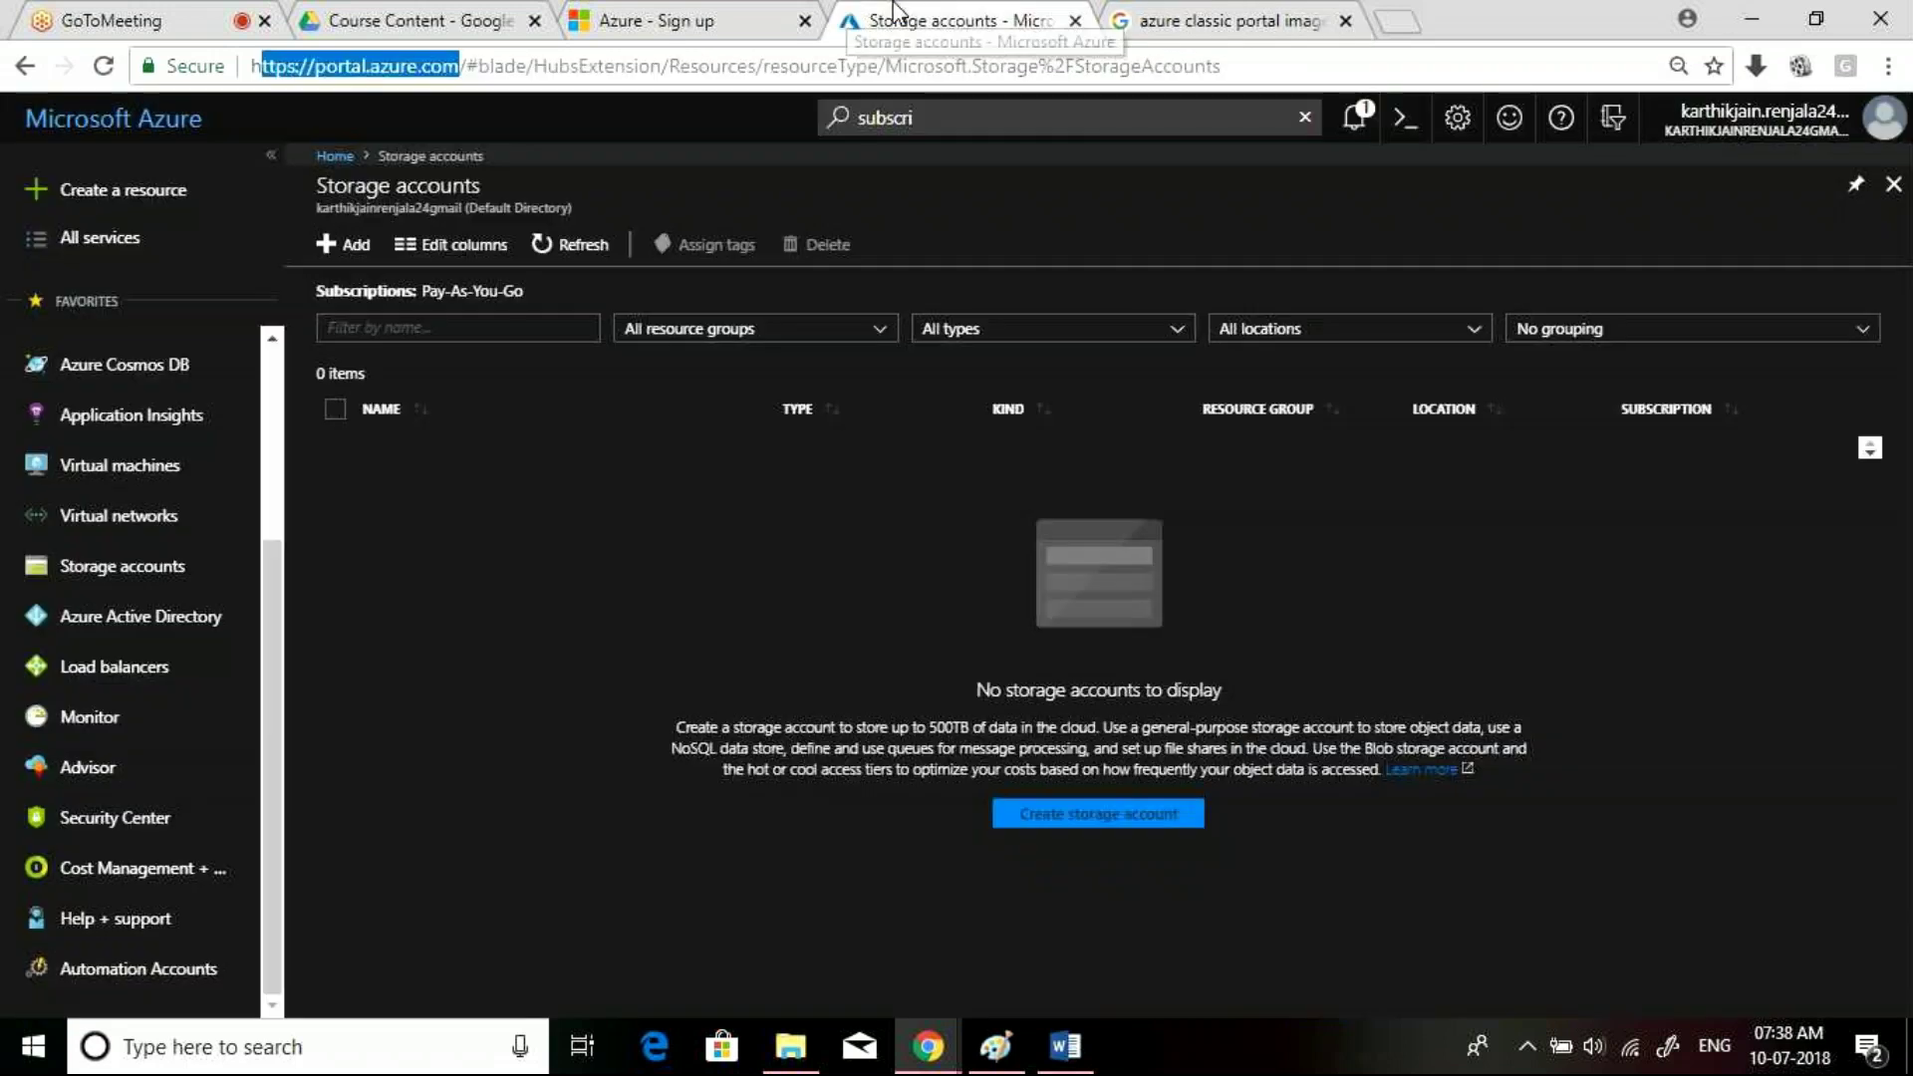
left_click(167, 200)
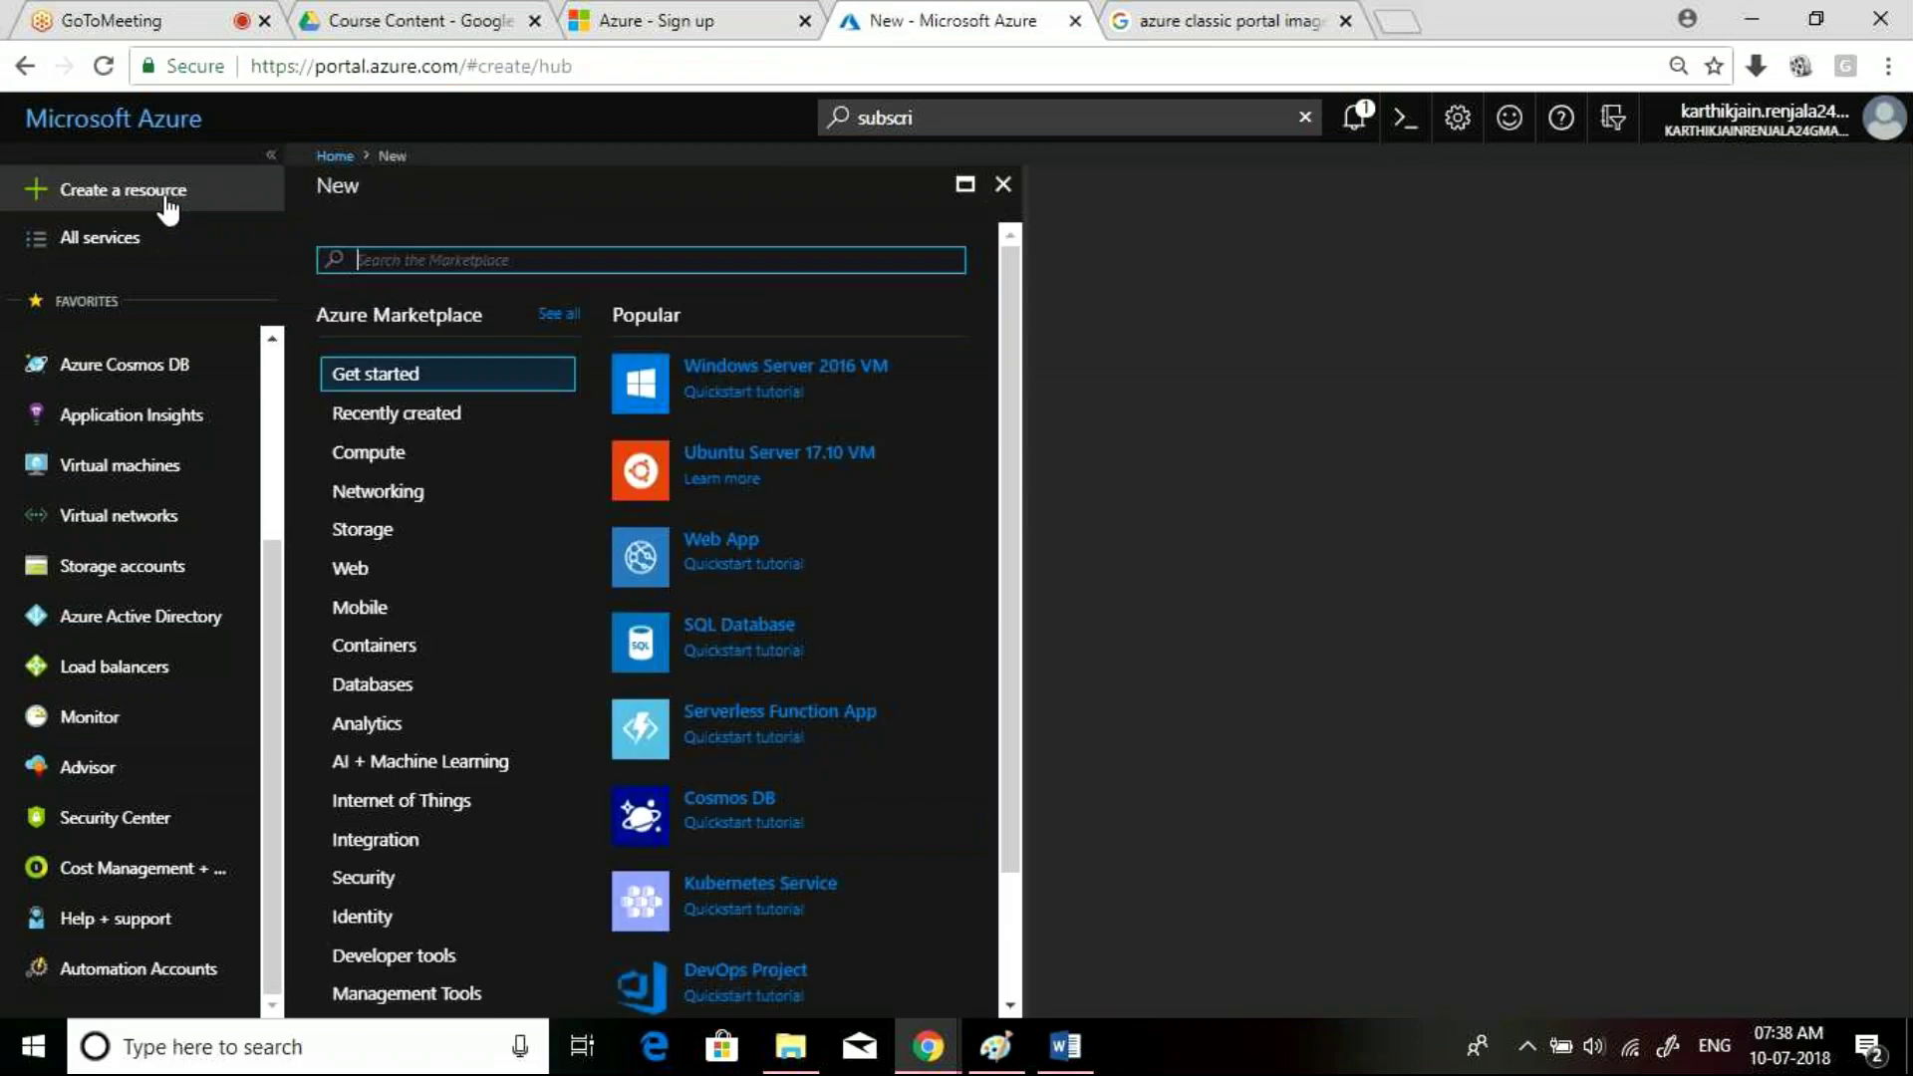
left_click(150, 249)
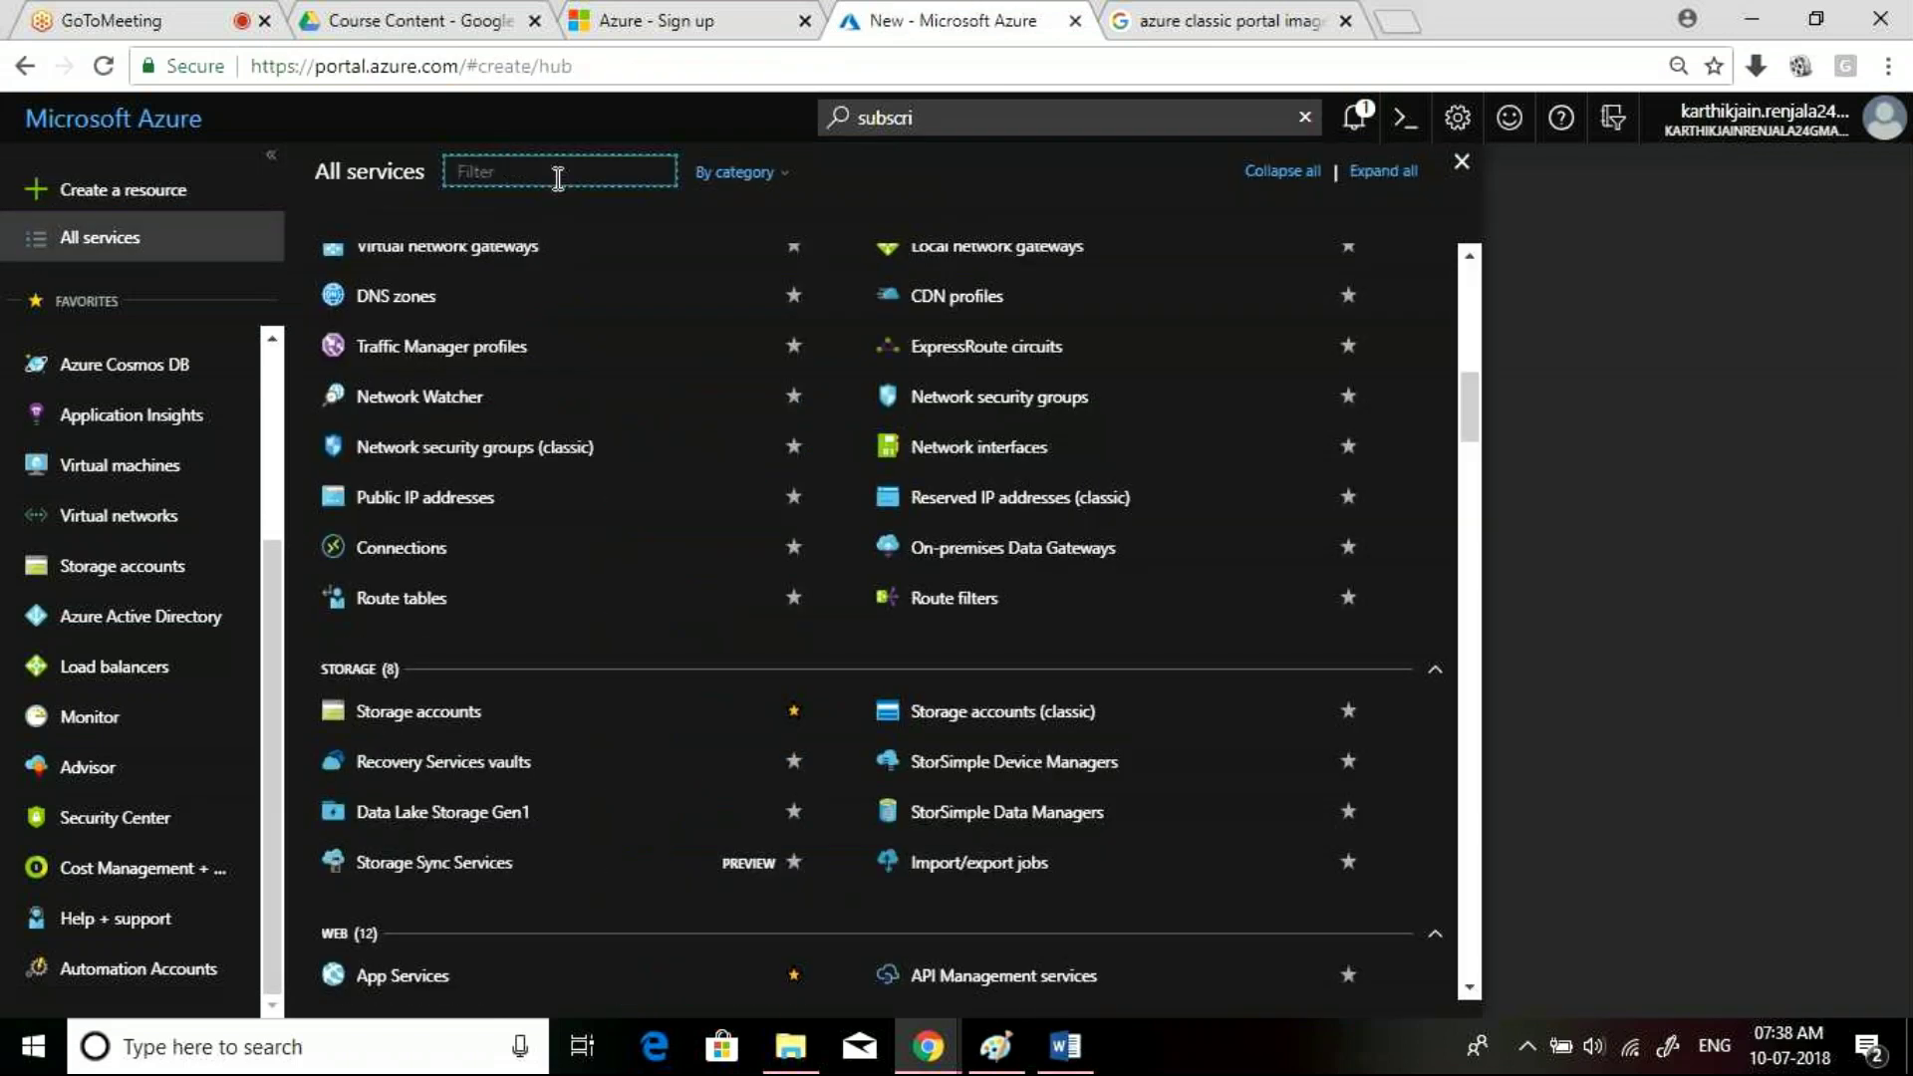
type("virtua;")
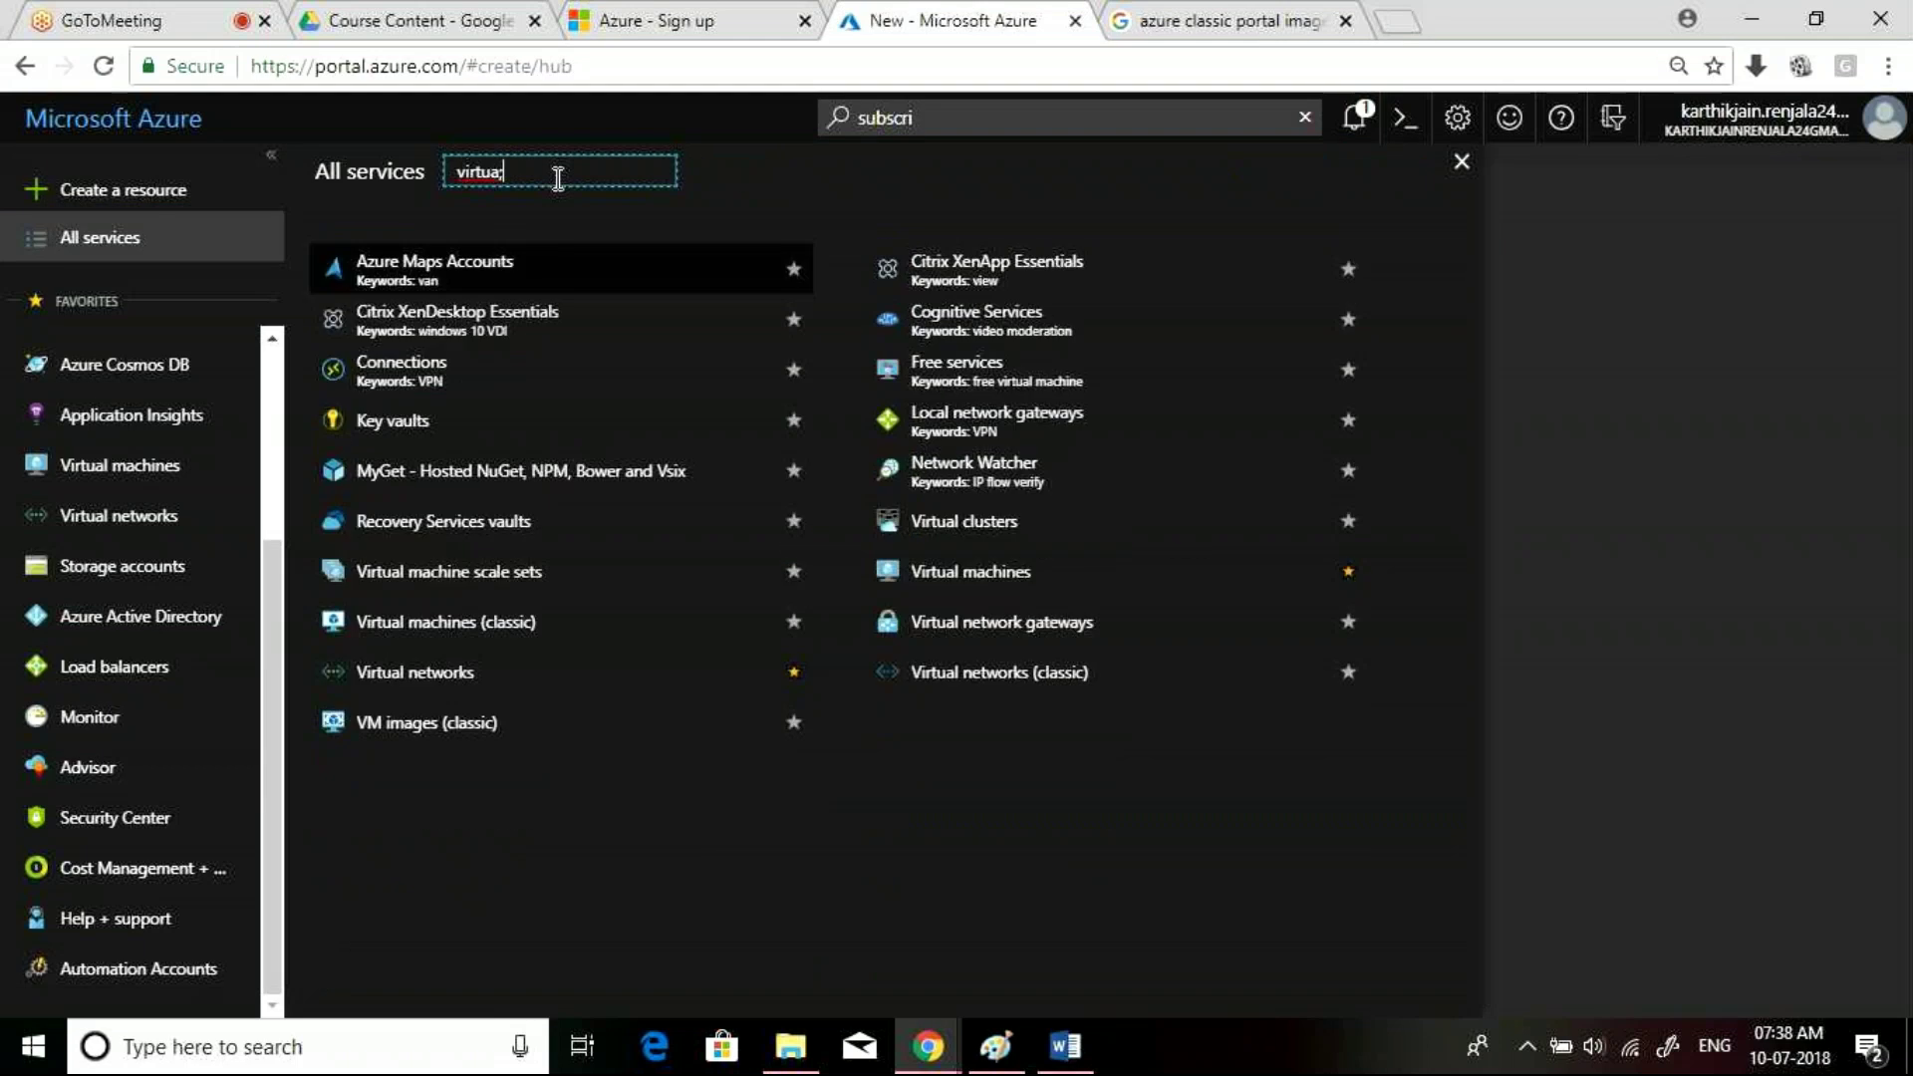
key("BackSpace")
type("l")
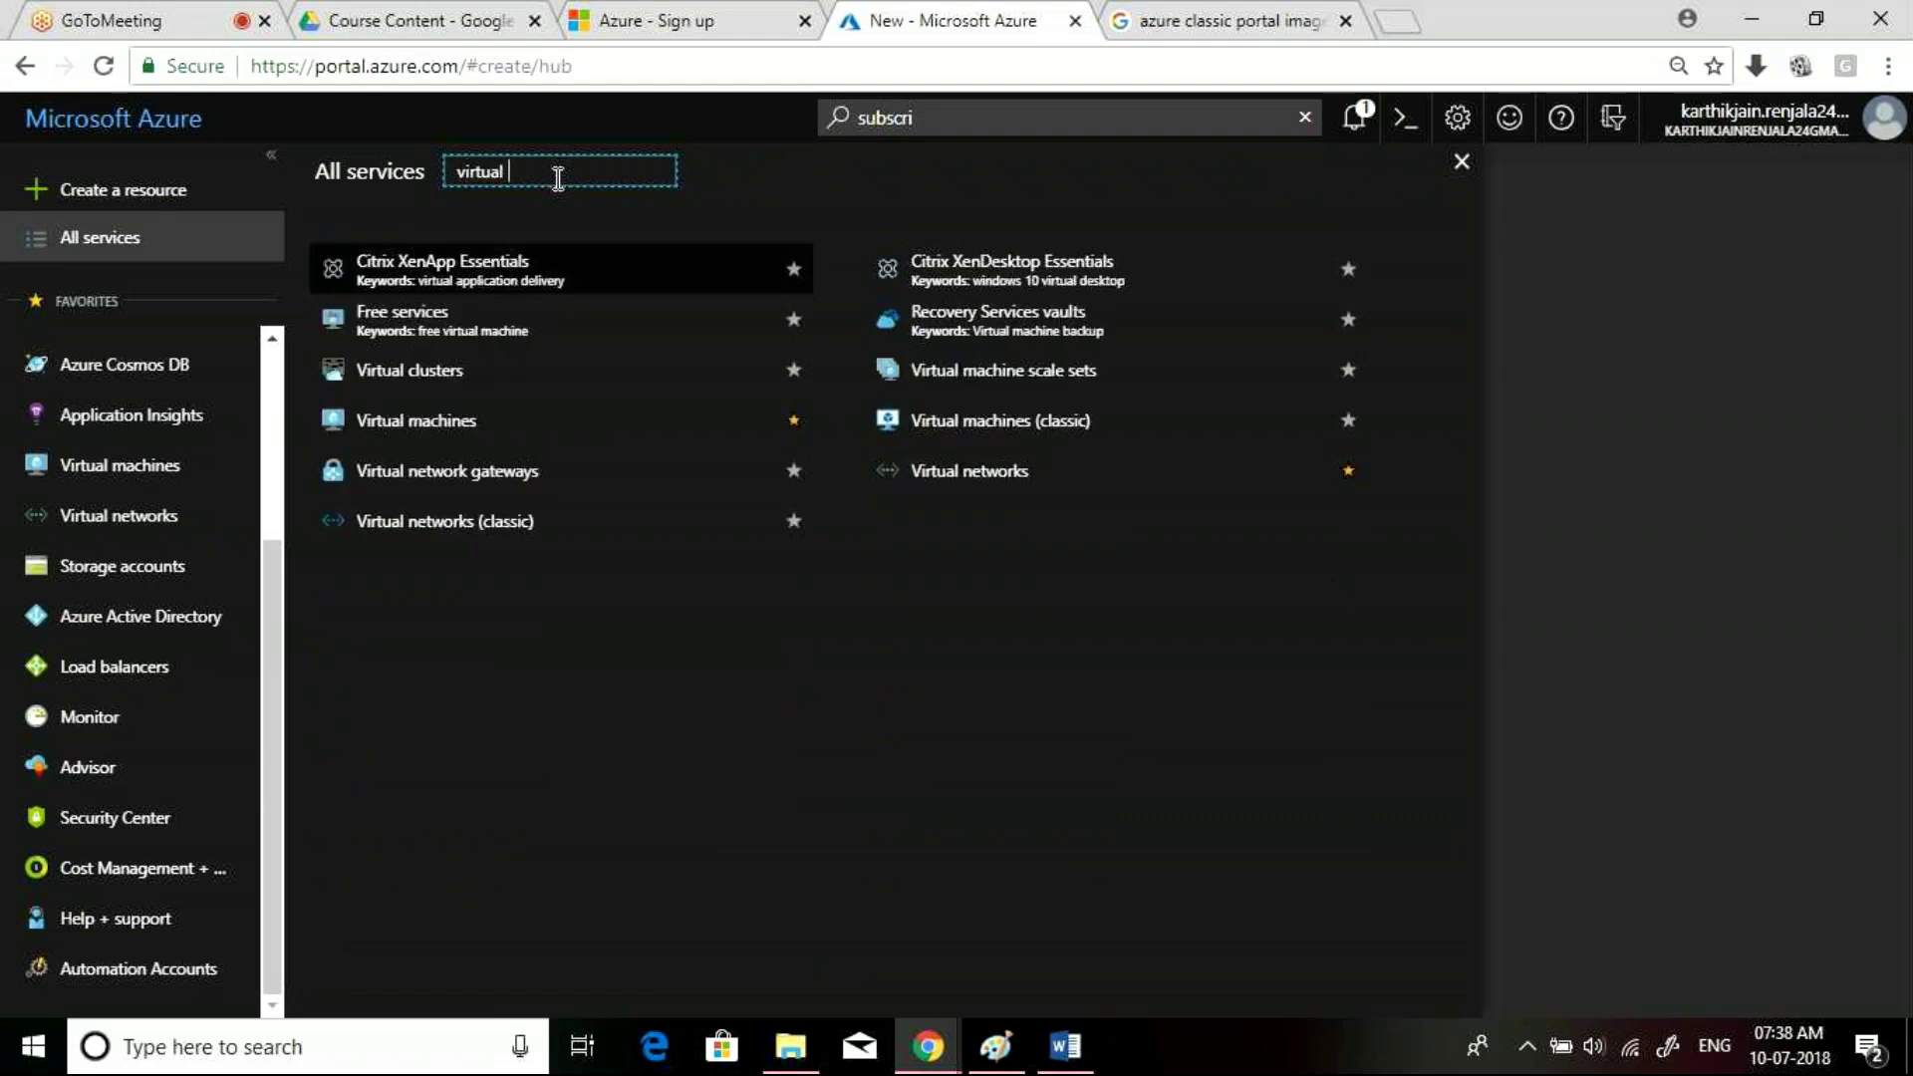
type(" machine")
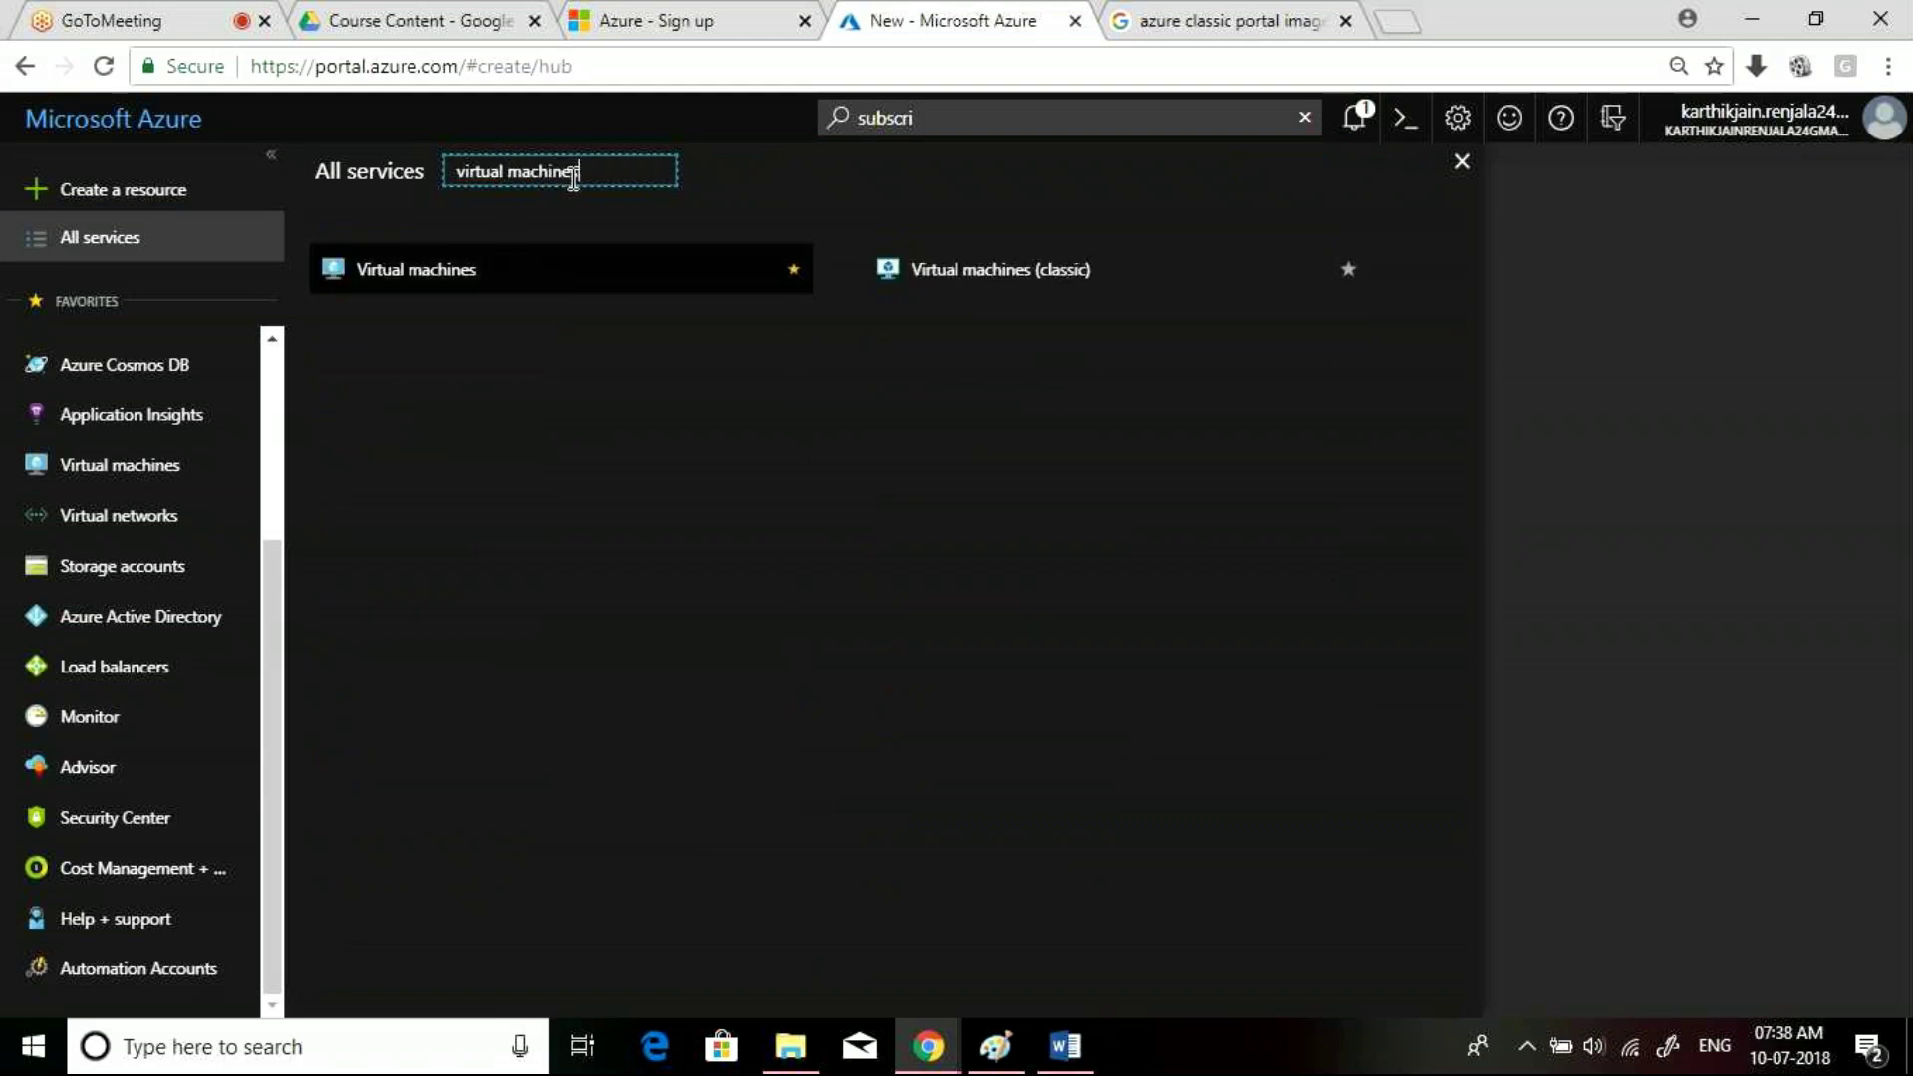
type("s")
Compare the filtered services with the classic portal image, and view the Virtual machines (classic) list followed by the regular Virtual machines list
left_click(1235, 12)
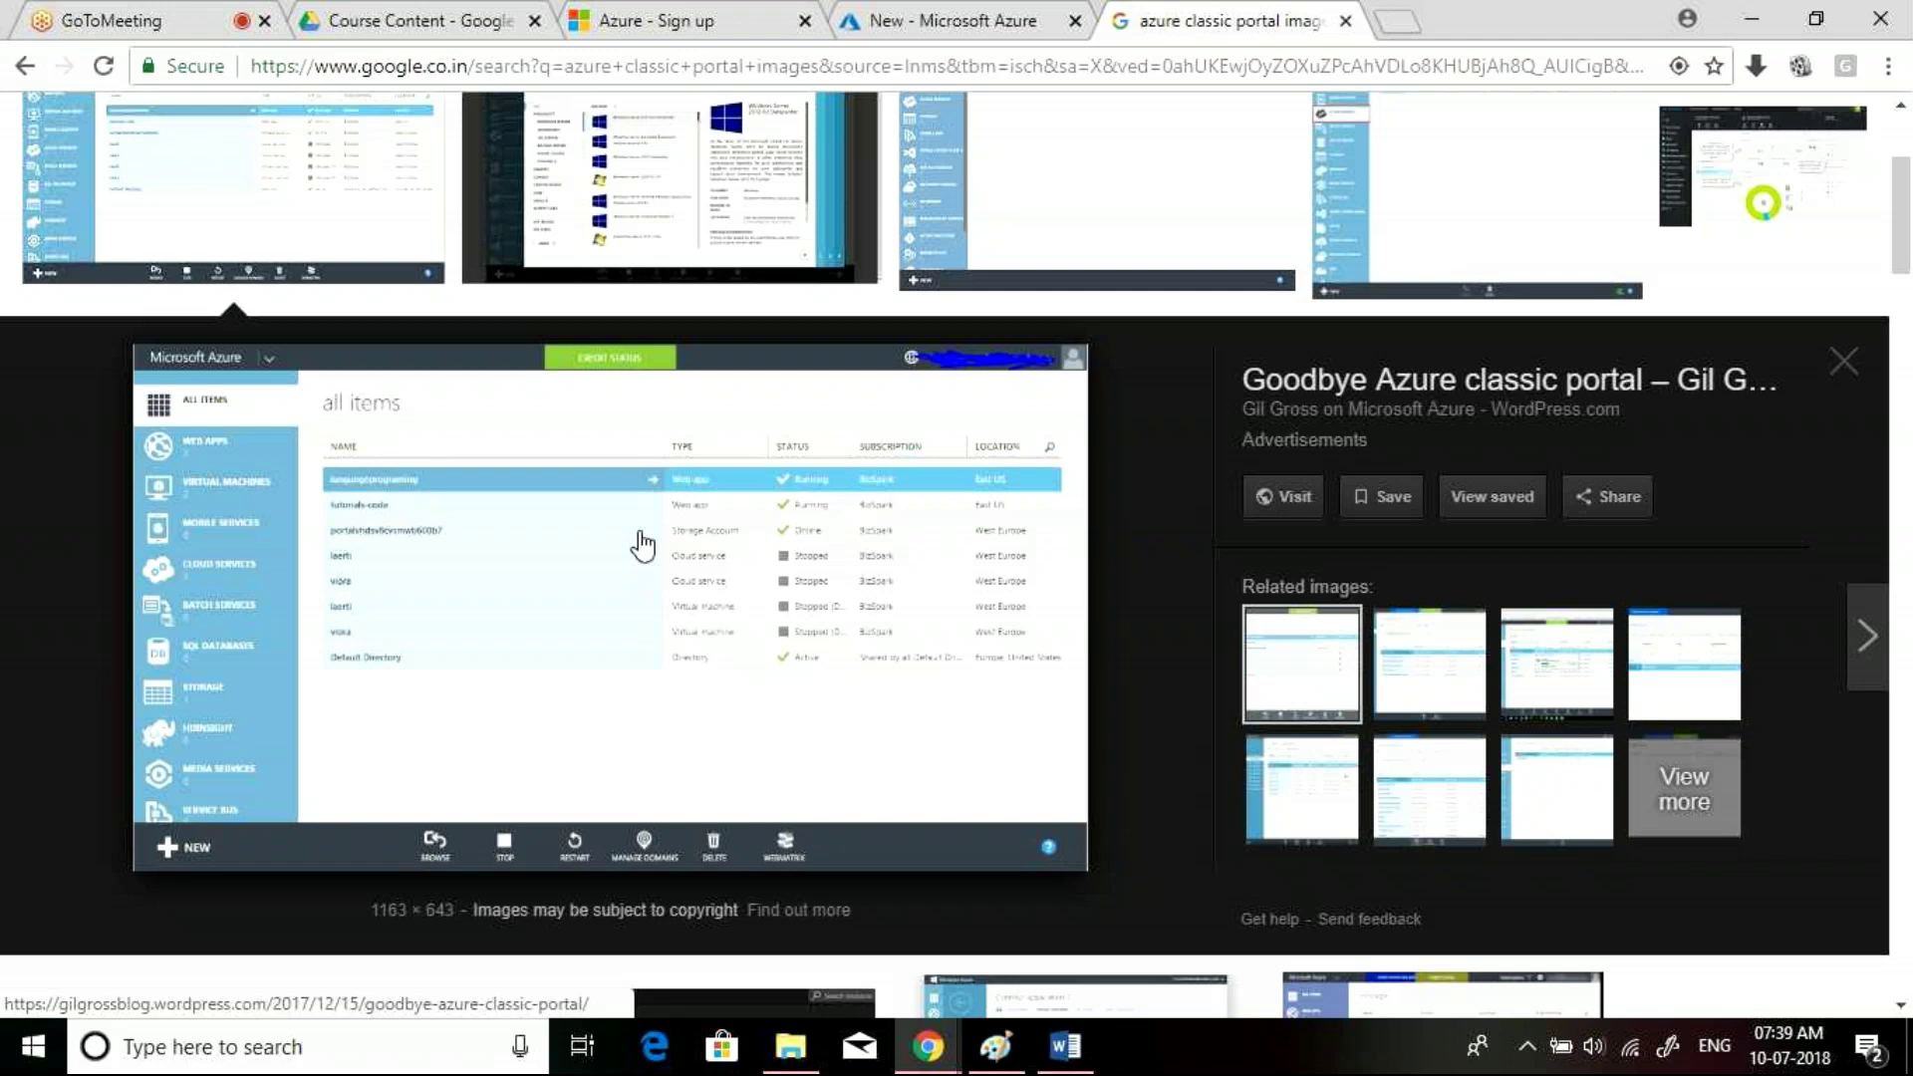
left_click(900, 13)
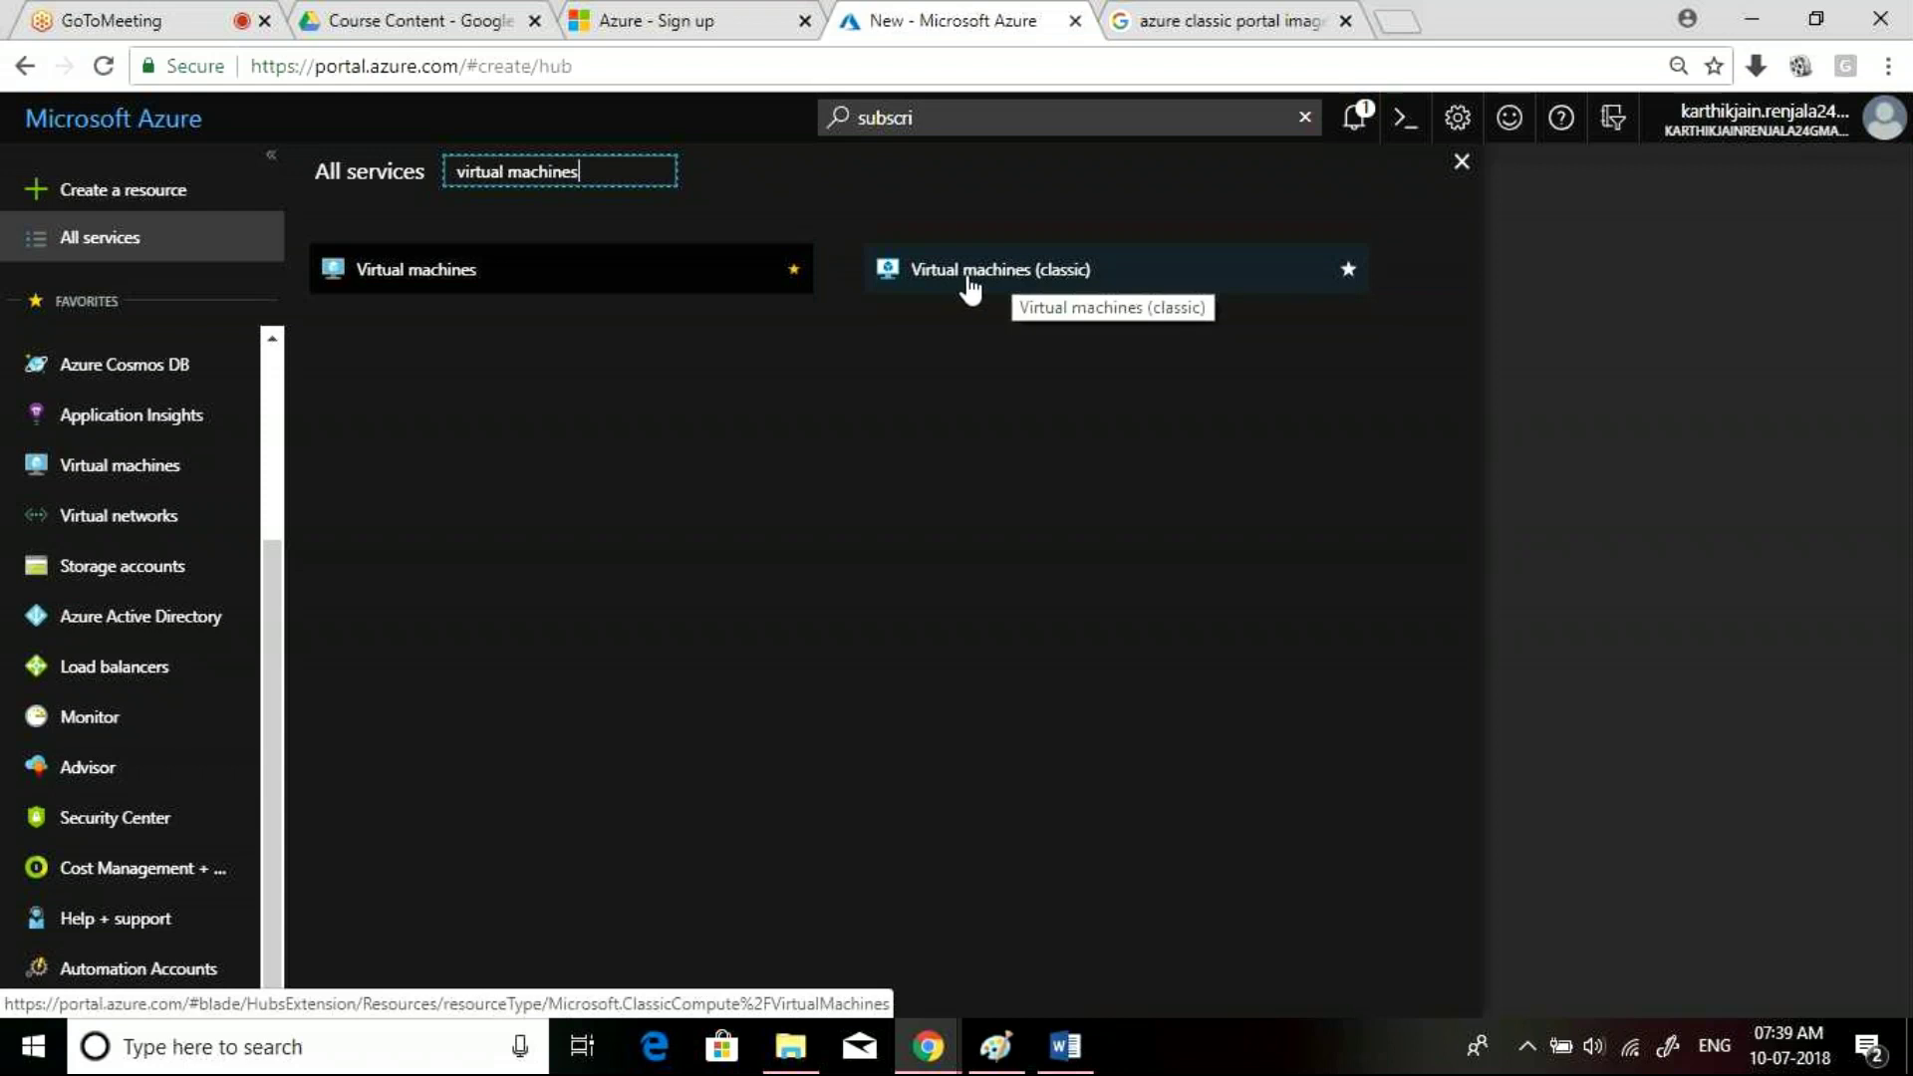
left_click(1030, 275)
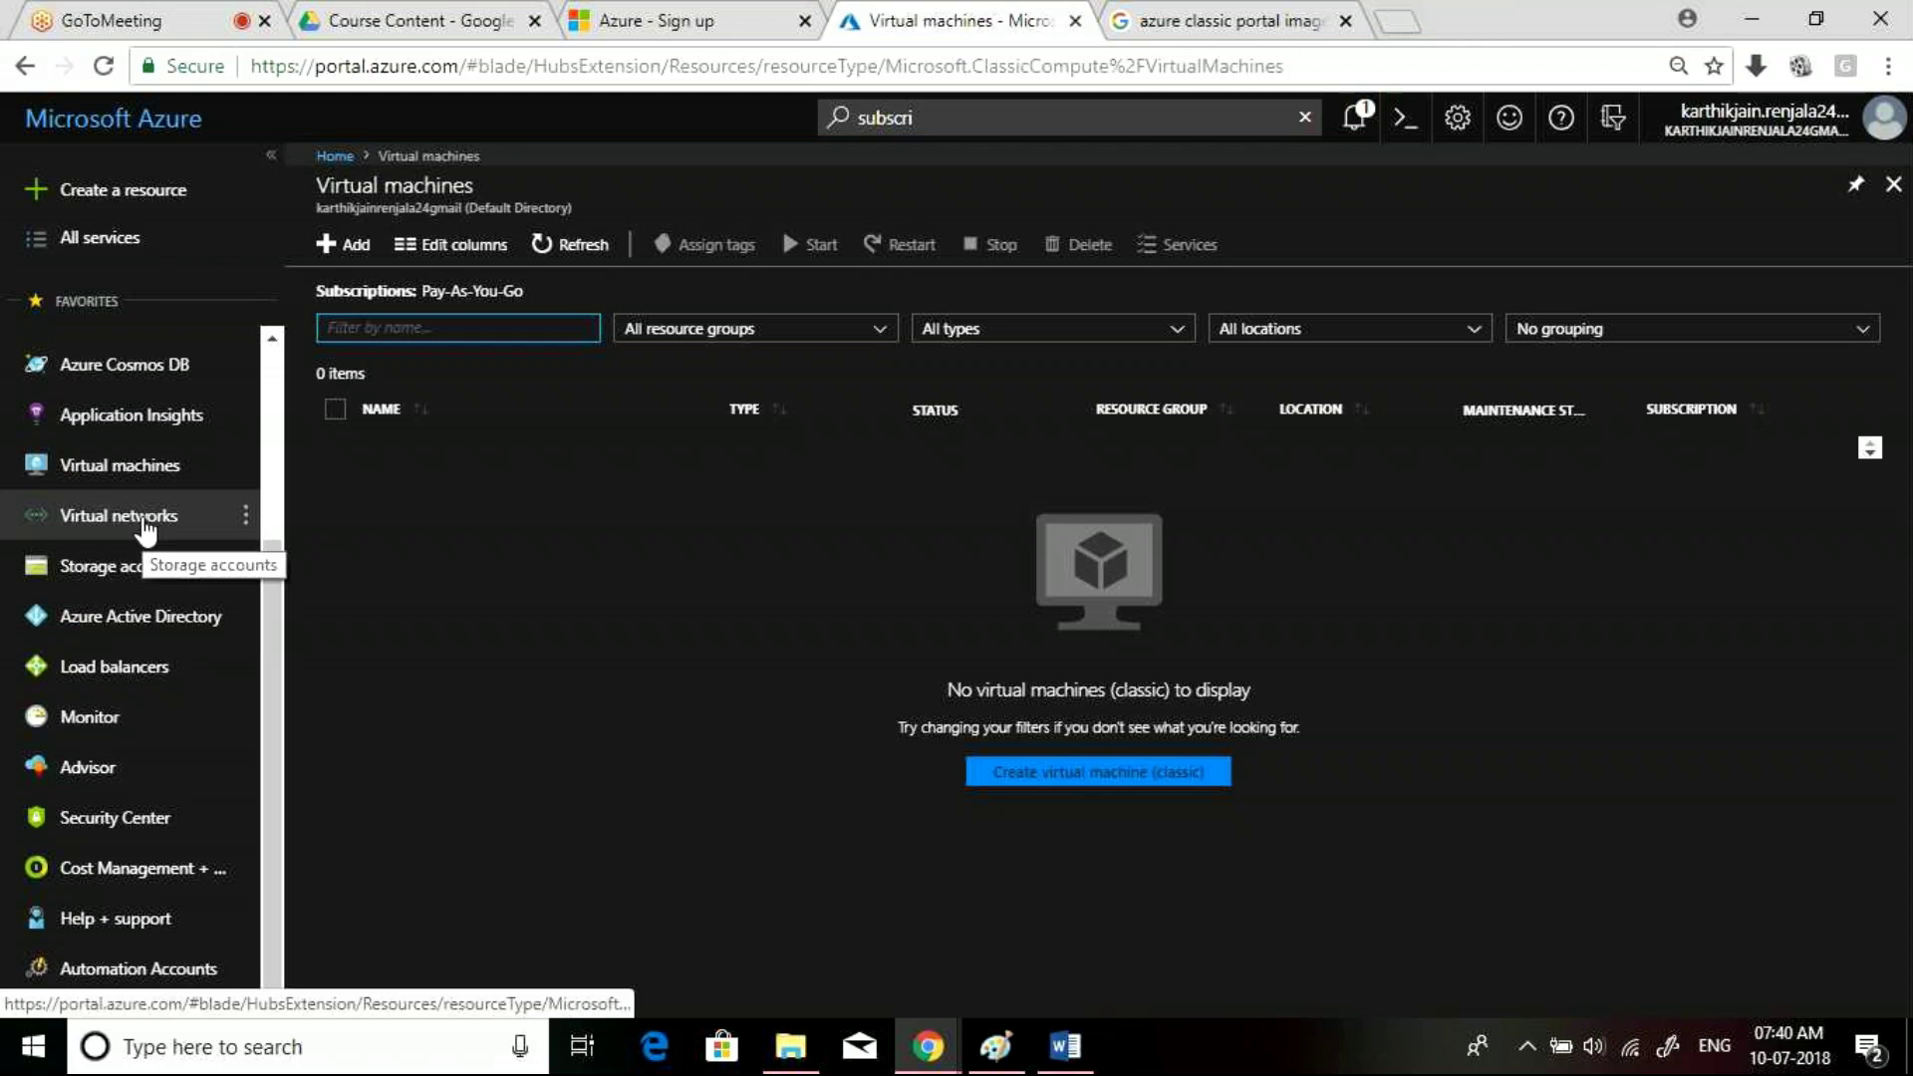
left_click(144, 479)
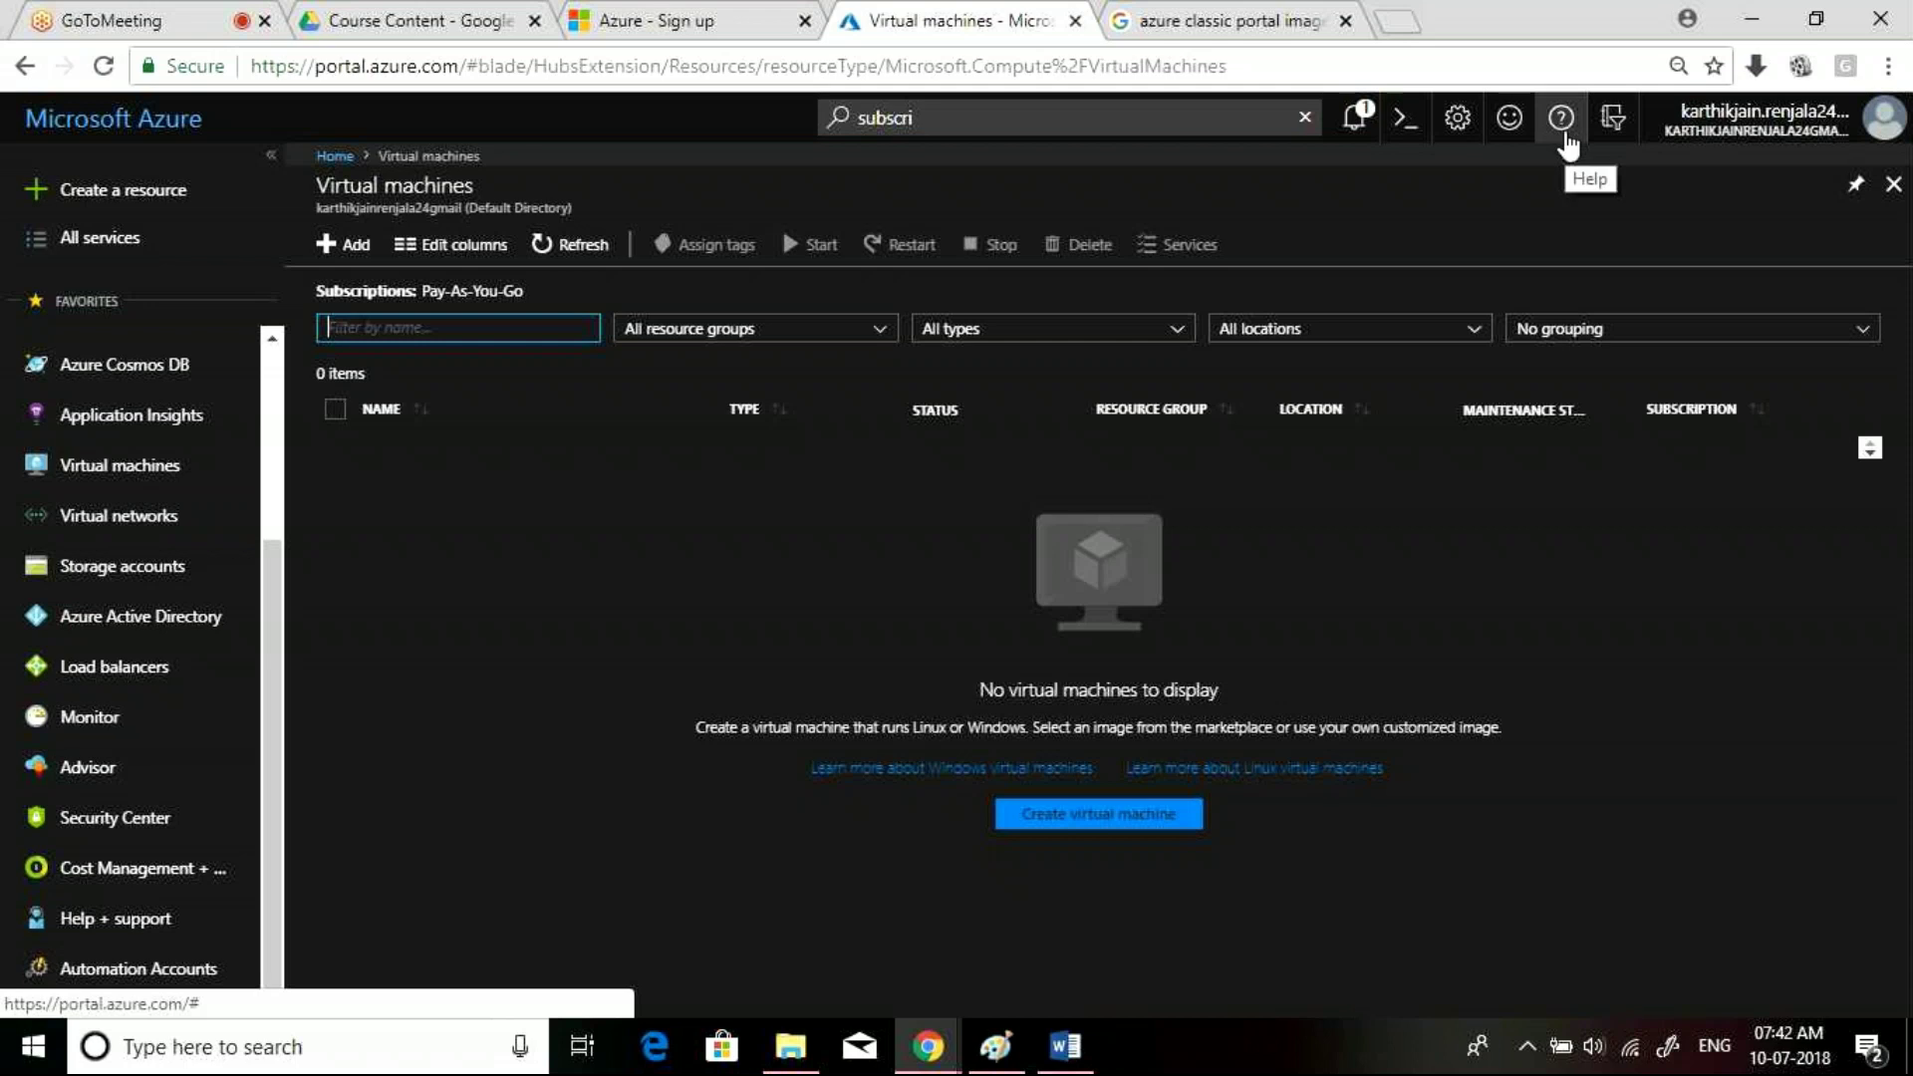
Open the Help + support page from the portal's help, close the Help pane, and start a new support request
left_click(1570, 121)
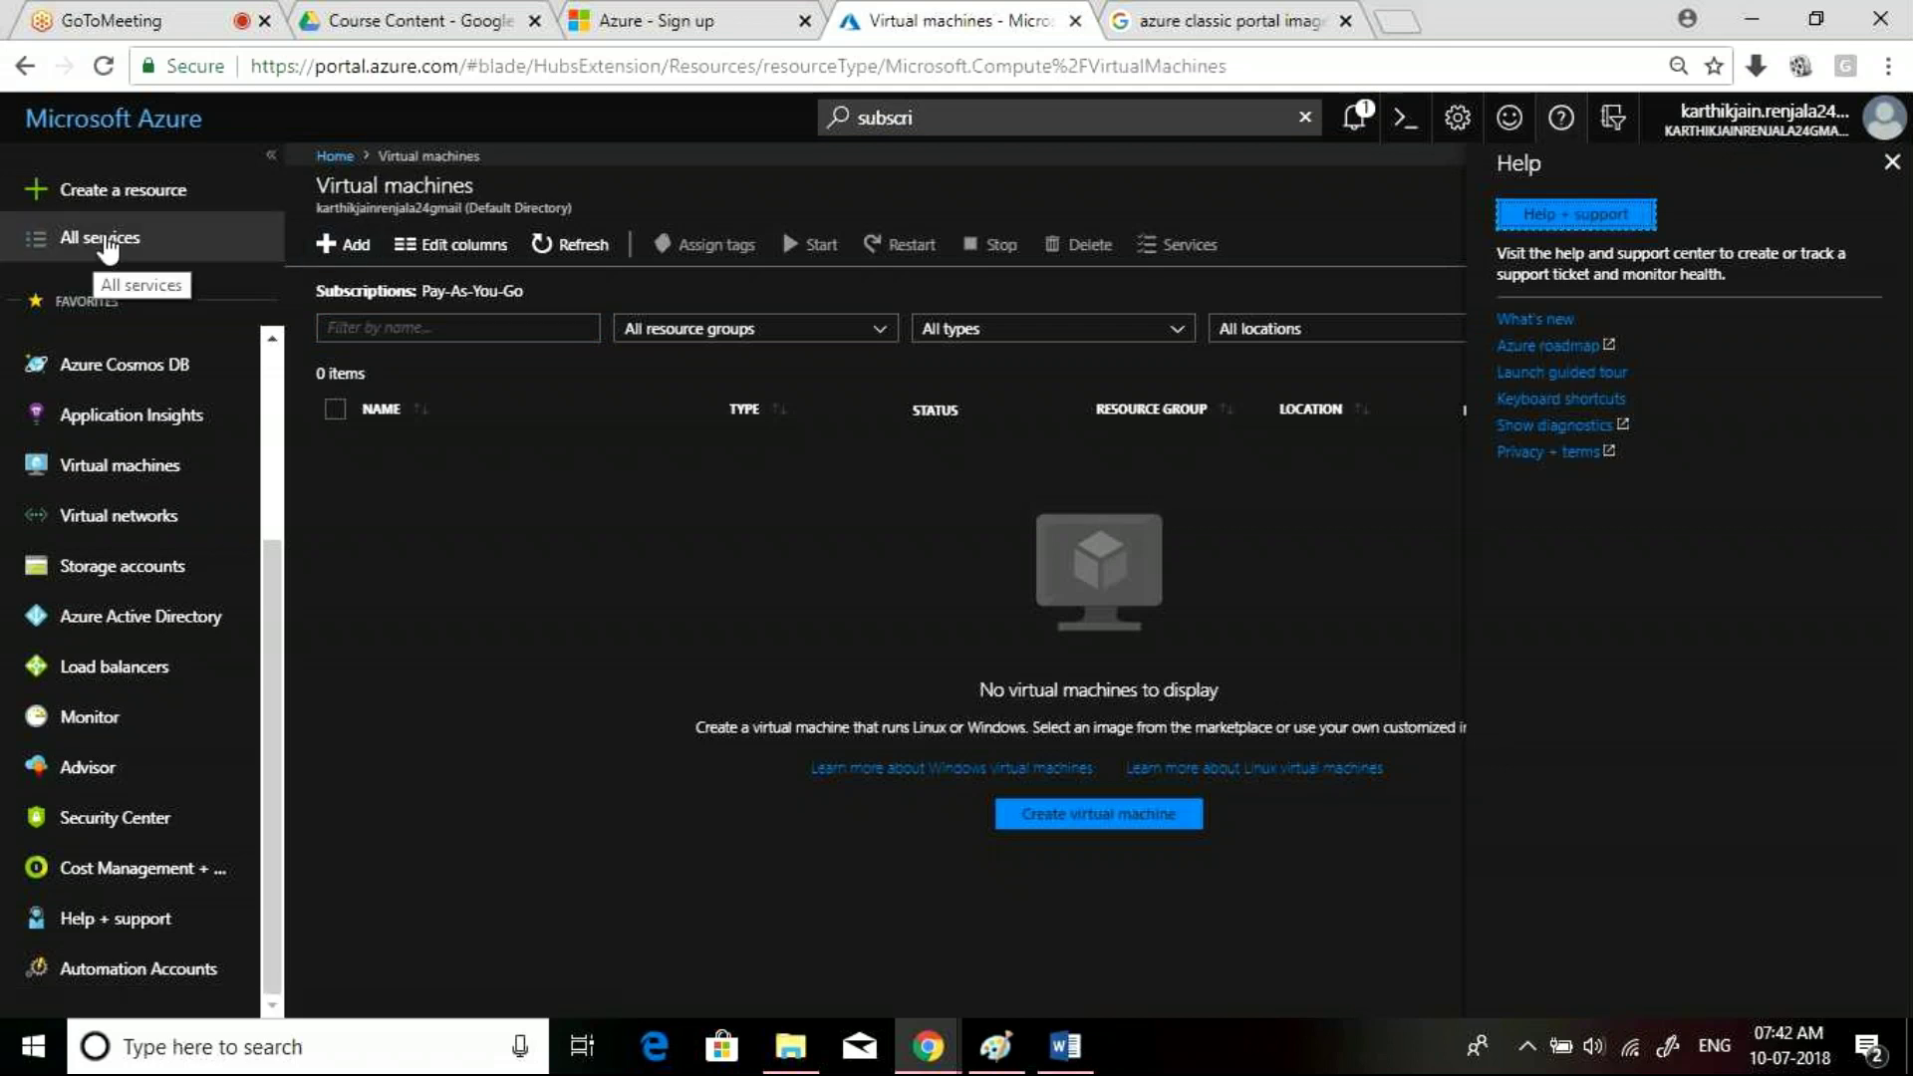
left_click(1552, 223)
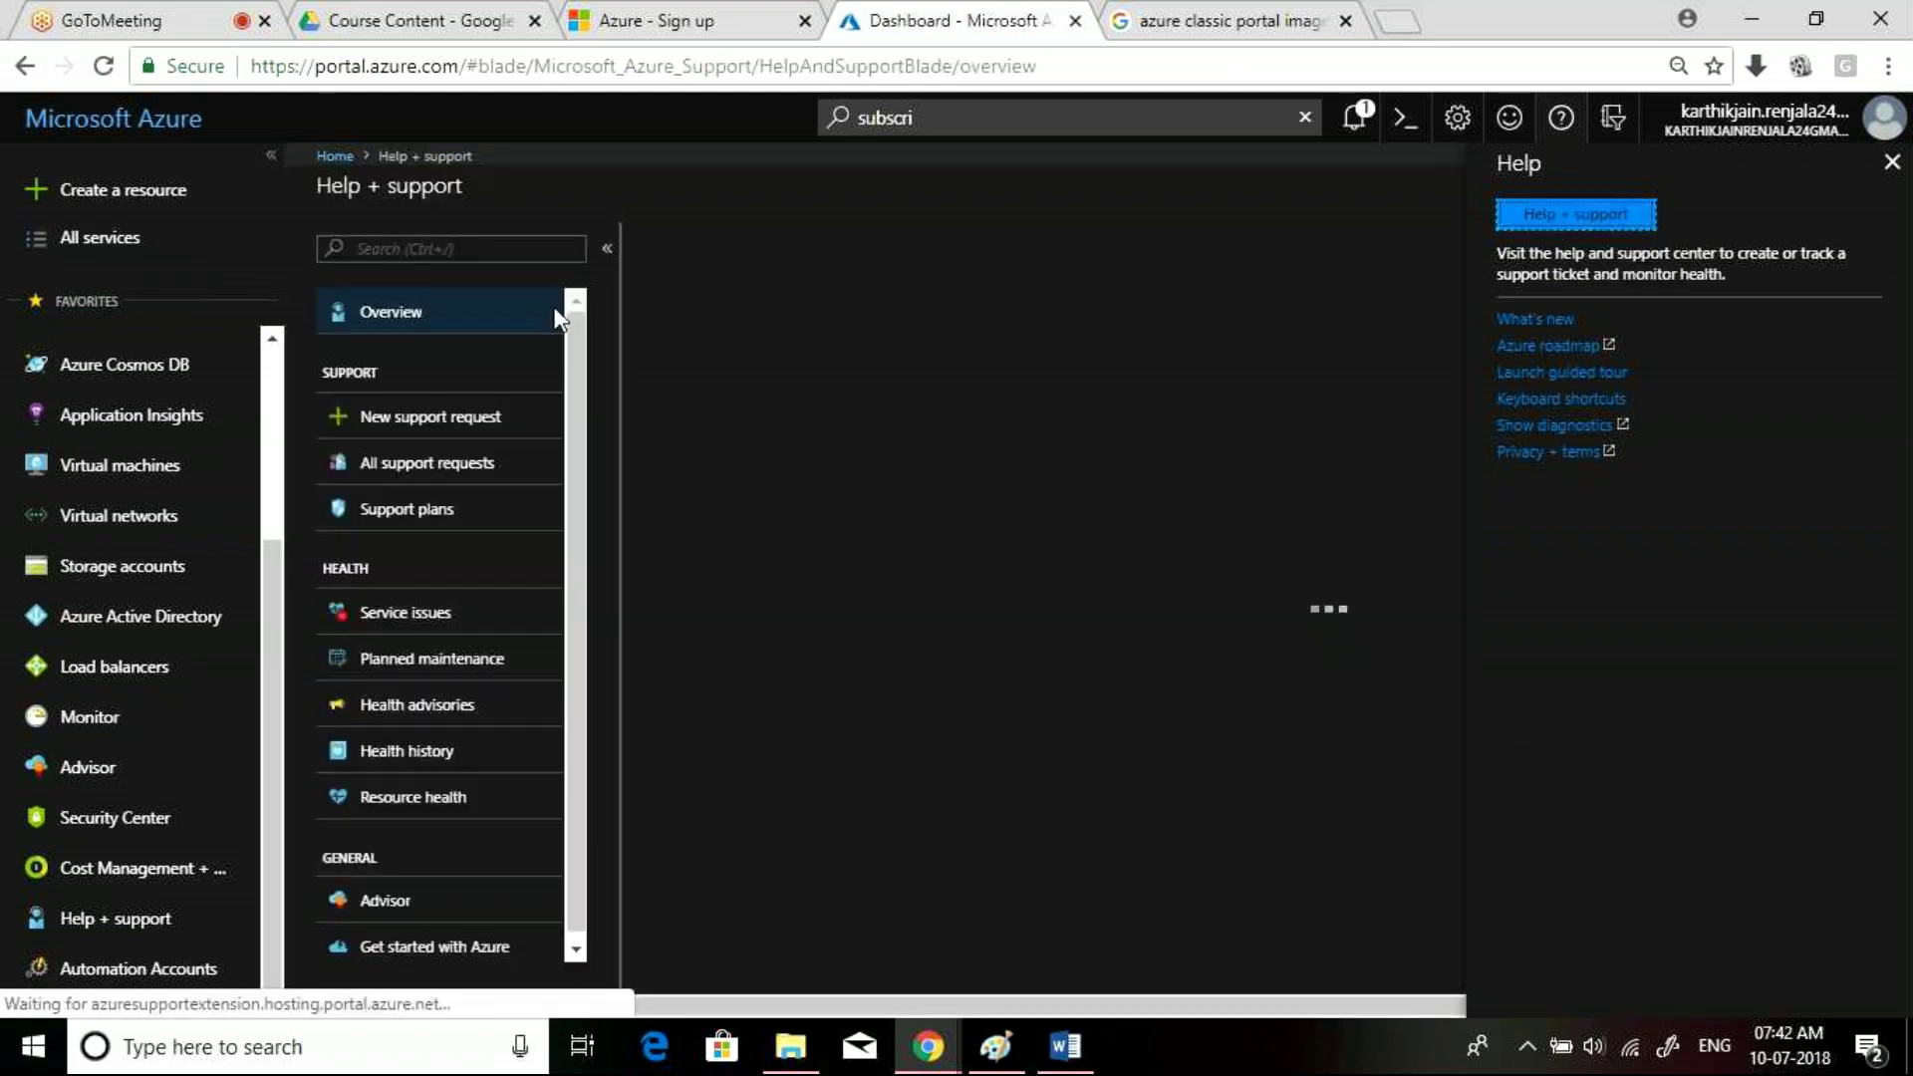
left_click(1892, 163)
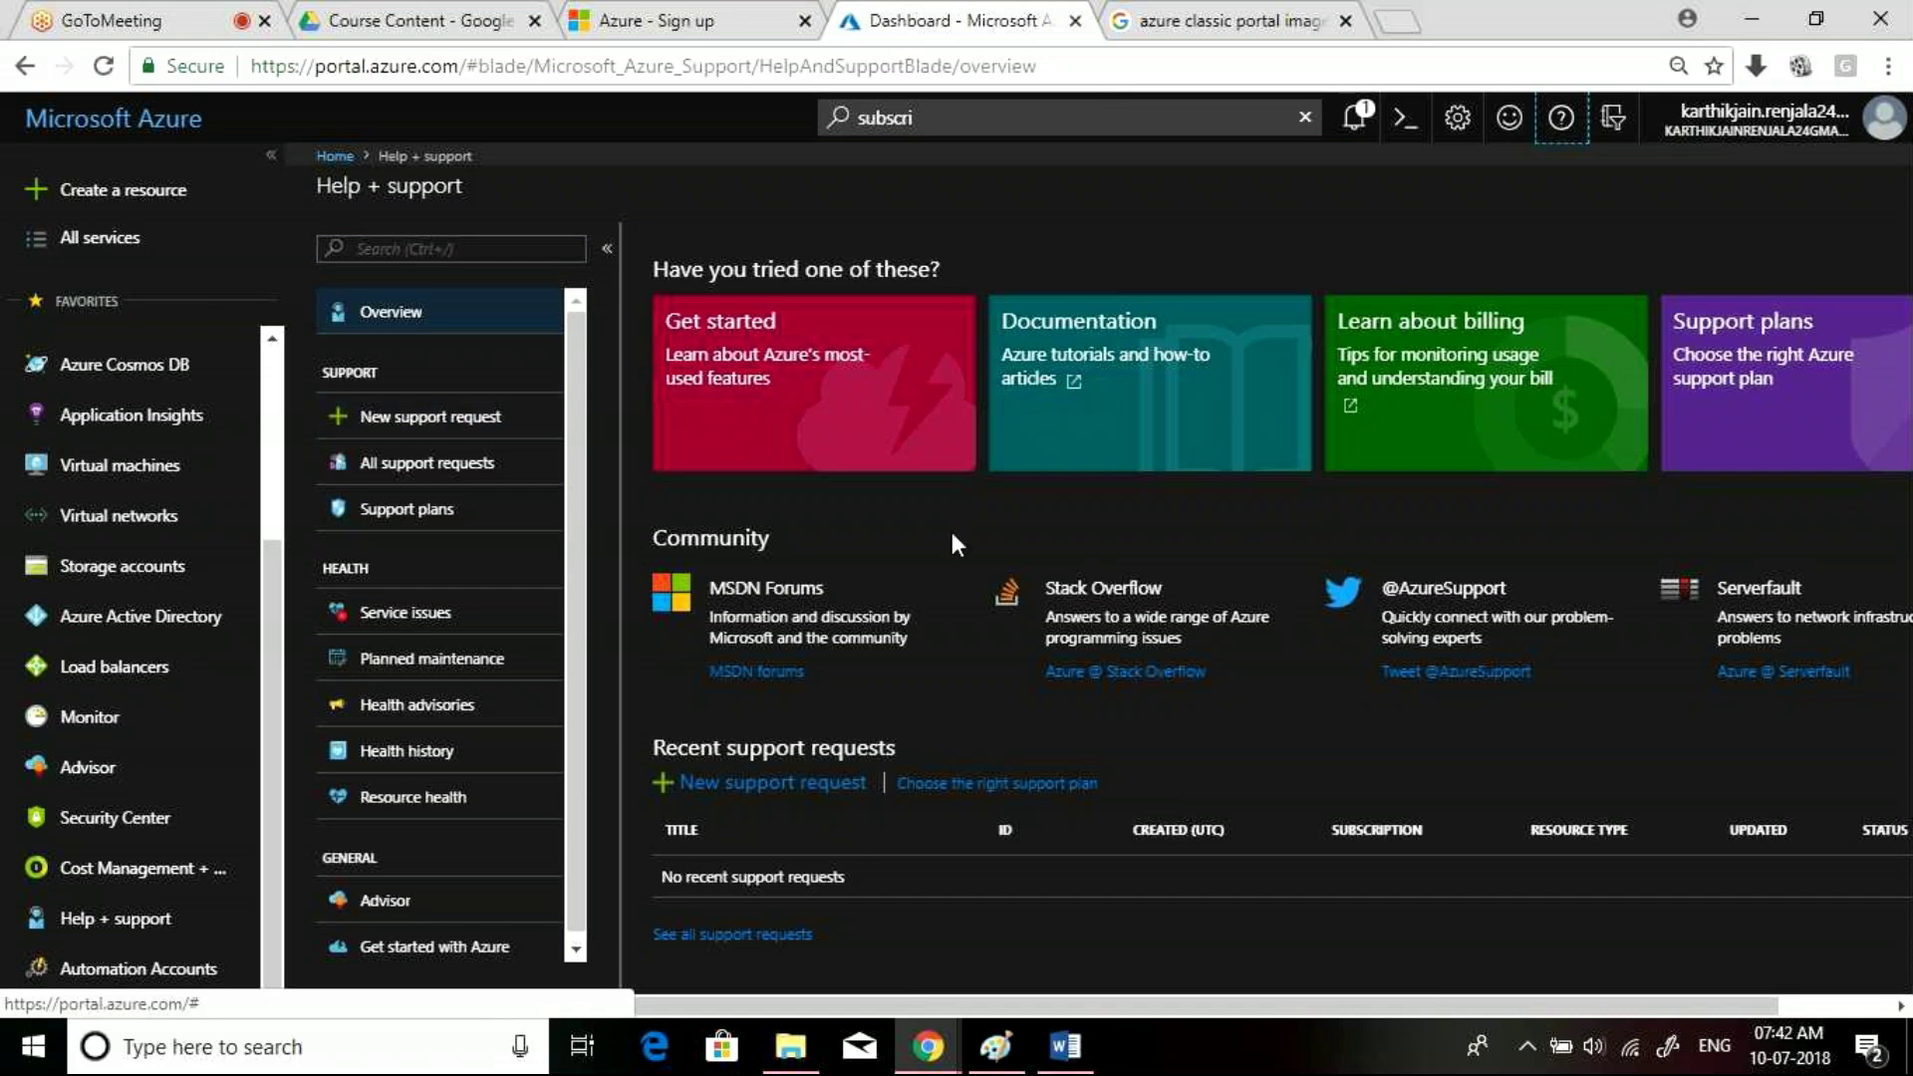
left_click(442, 423)
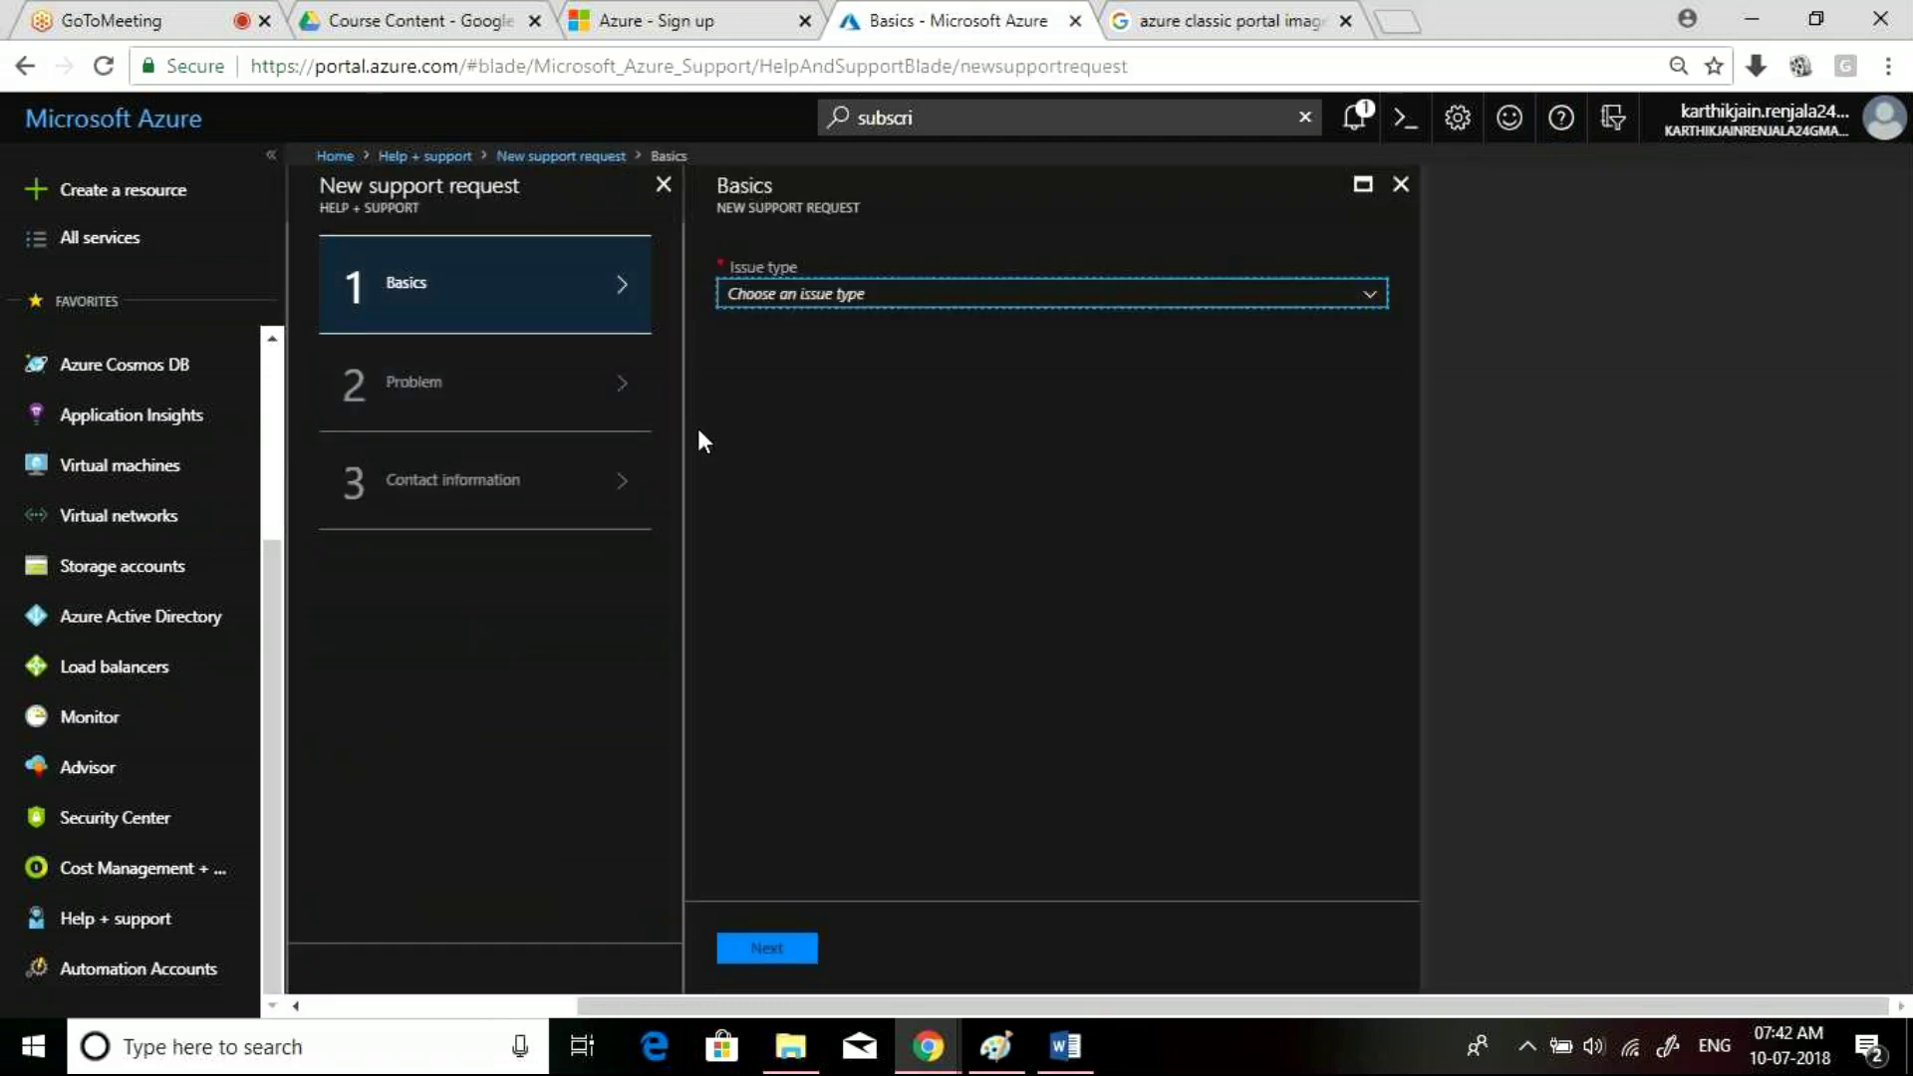
Set the support request's issue type to Subscription management and continue to the Problem stage
left_click(844, 301)
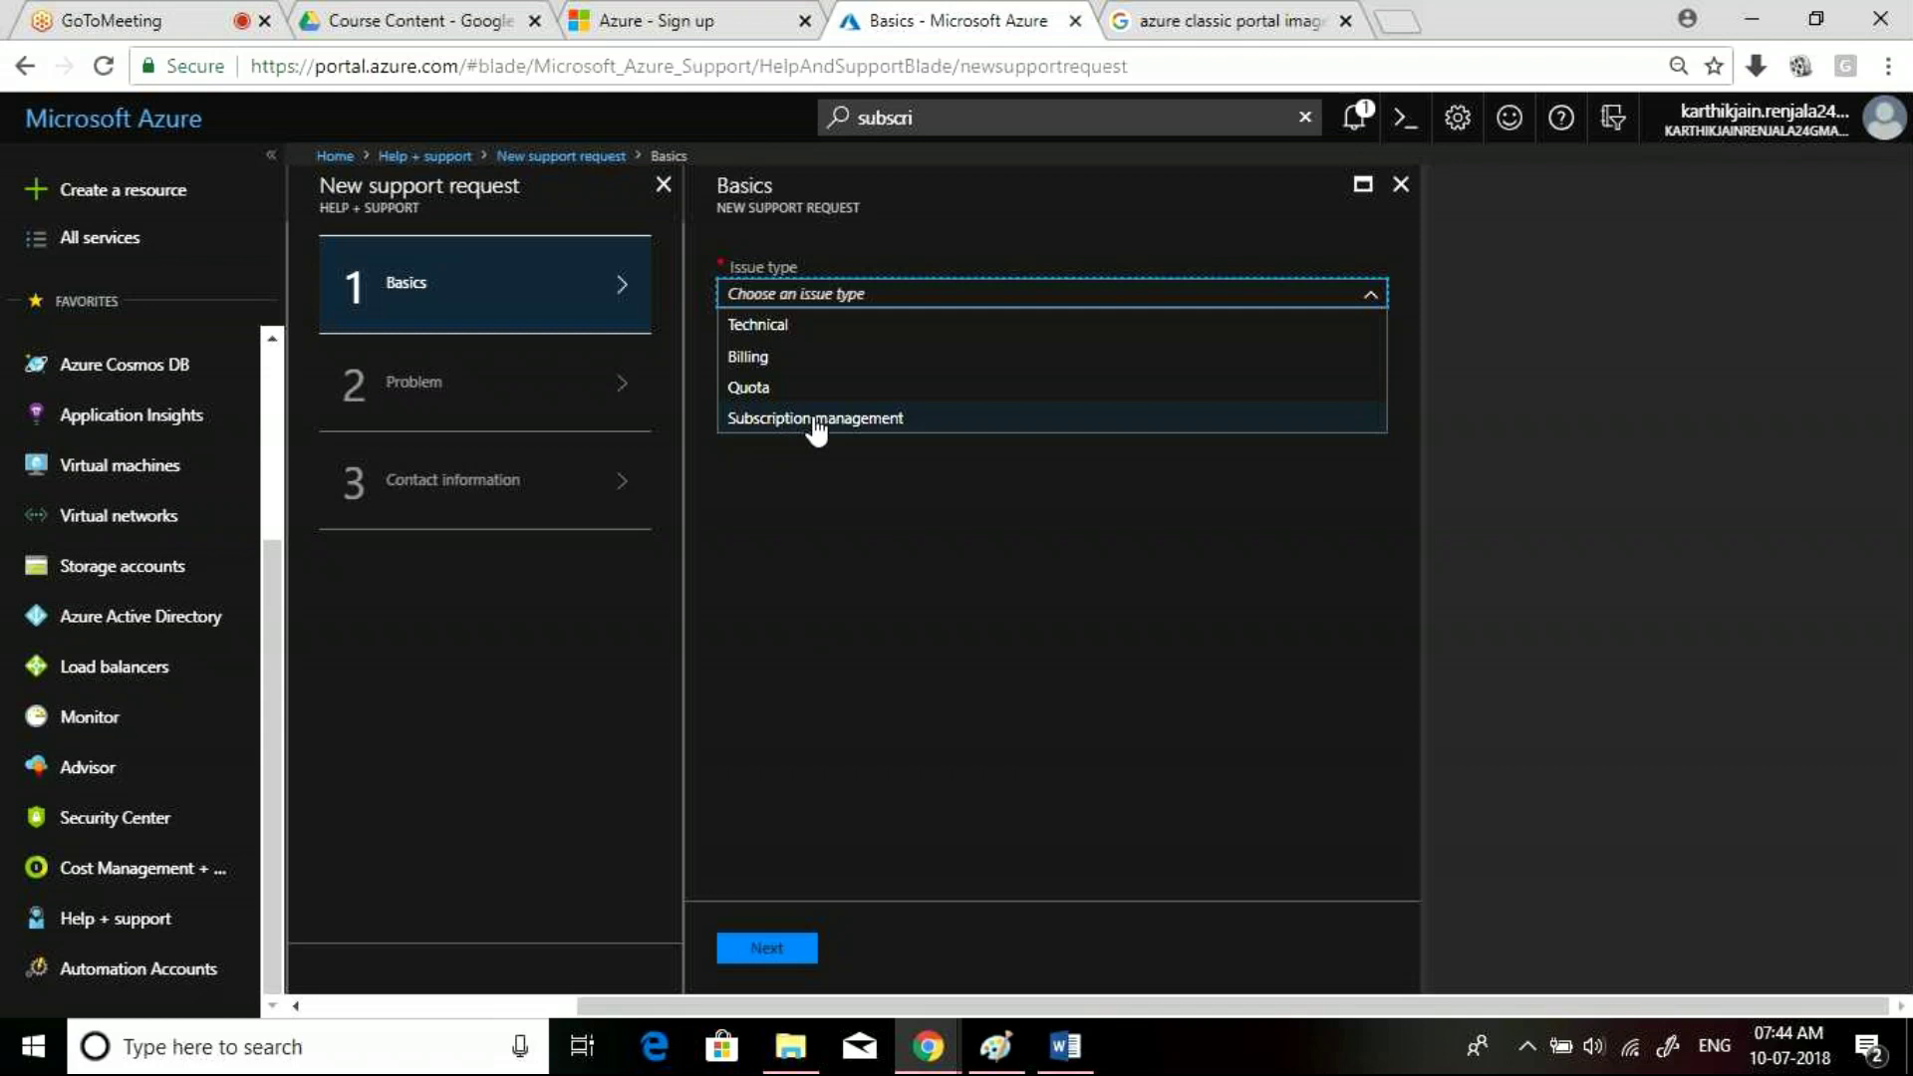
left_click(877, 420)
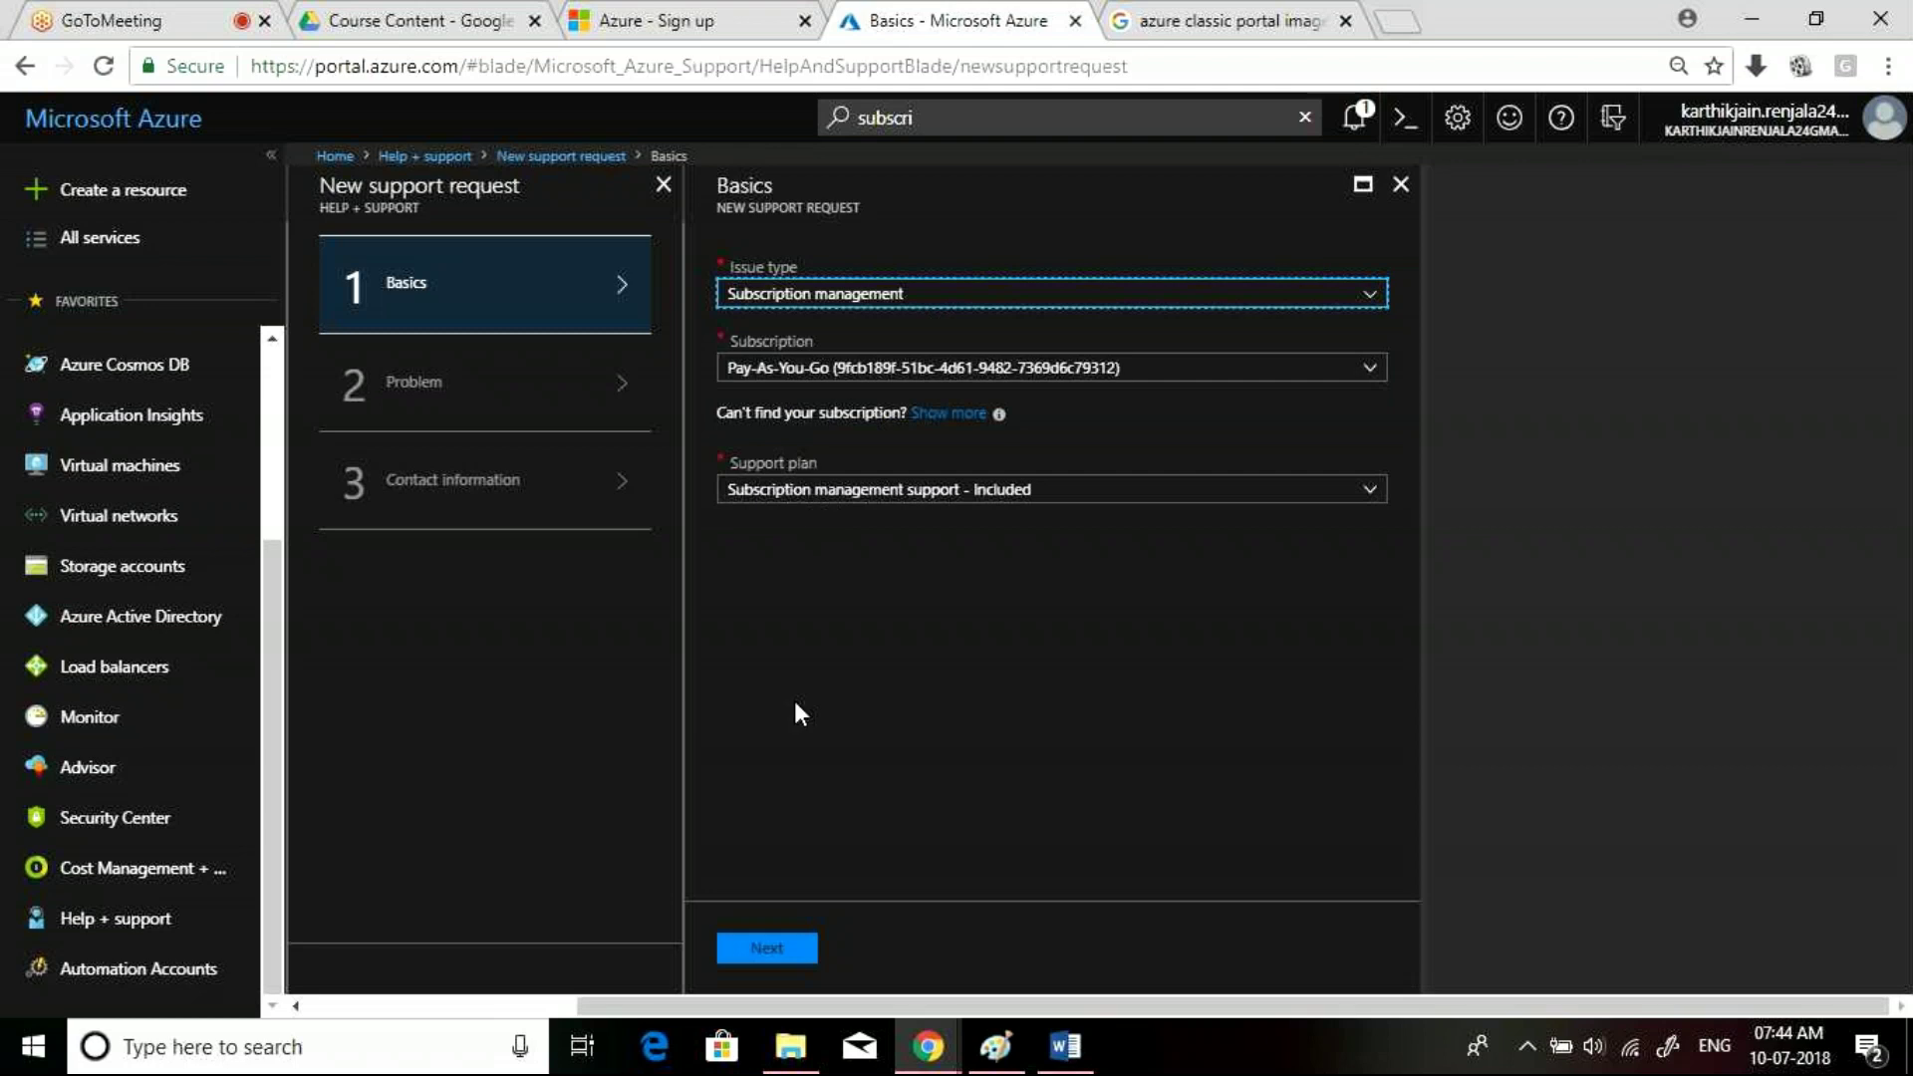
left_click(786, 959)
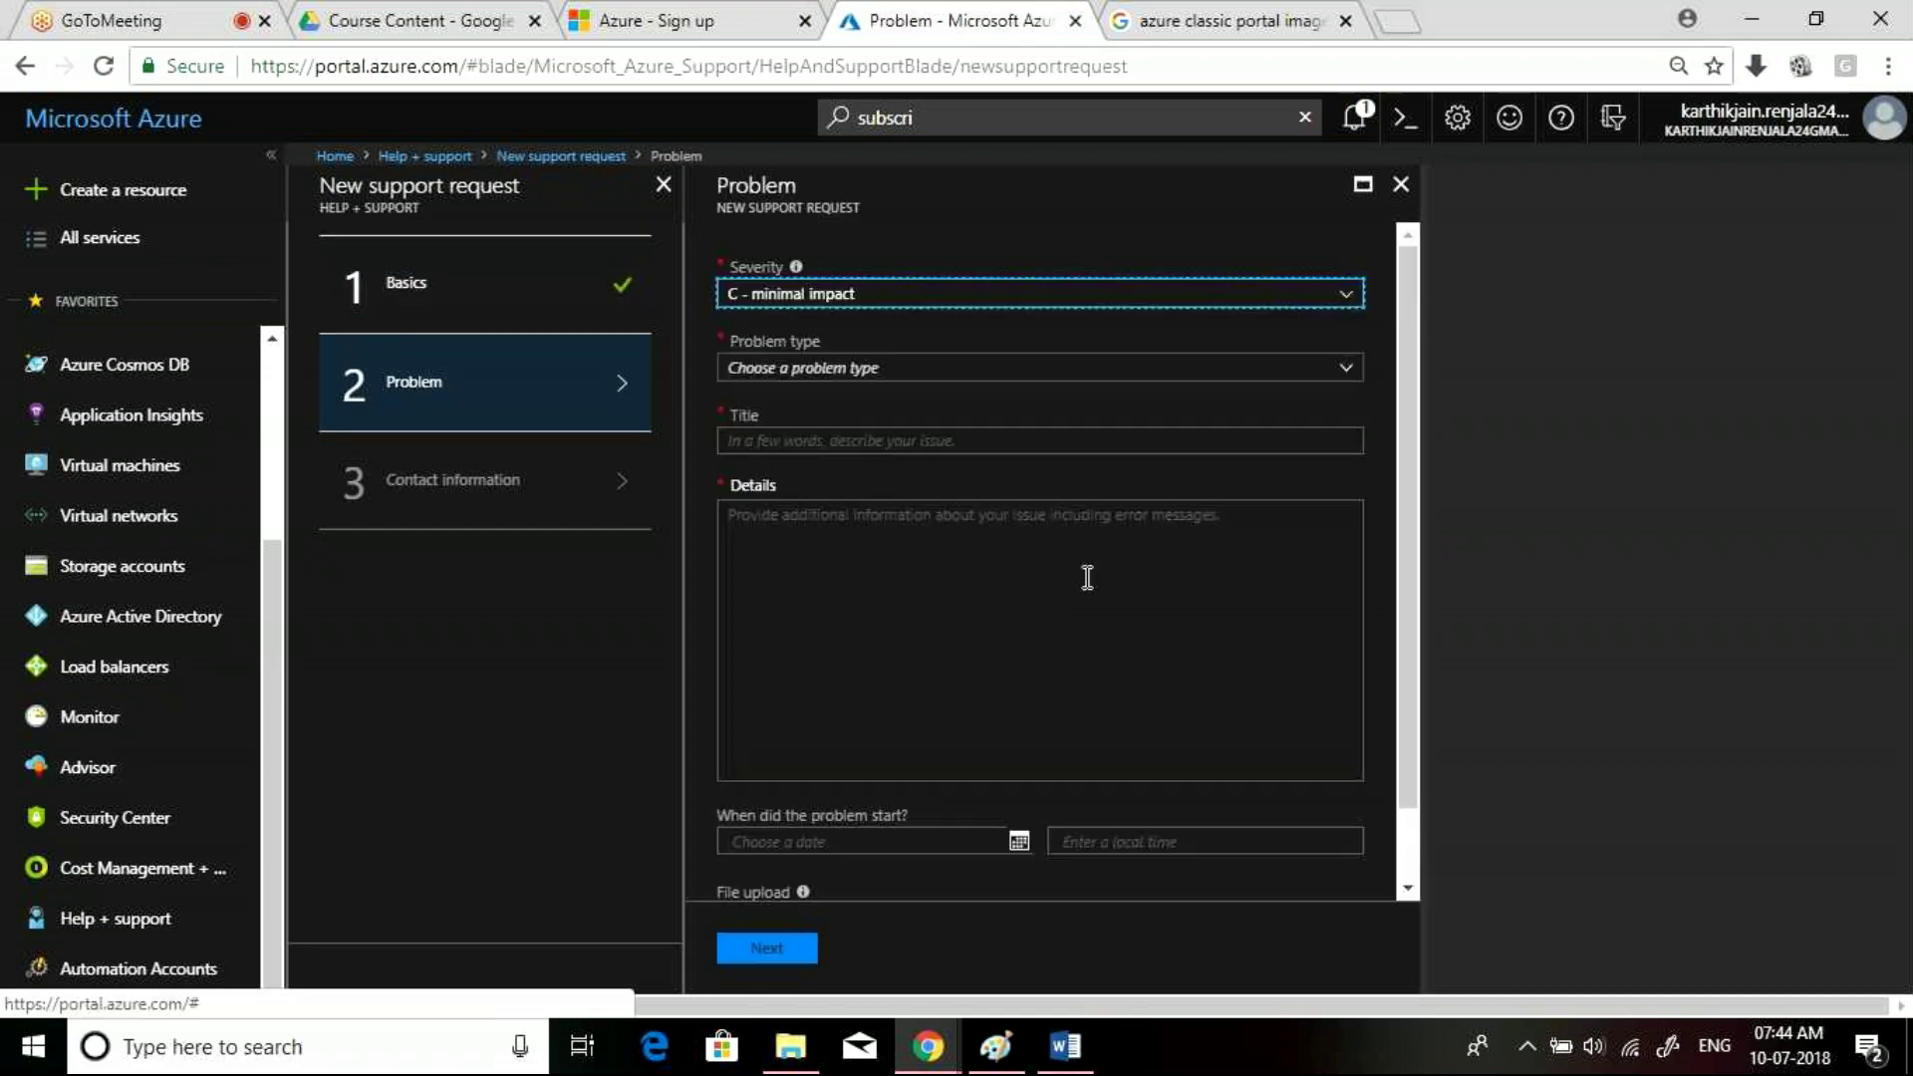
Set the support request's severity to A - critical impact
left_click(835, 299)
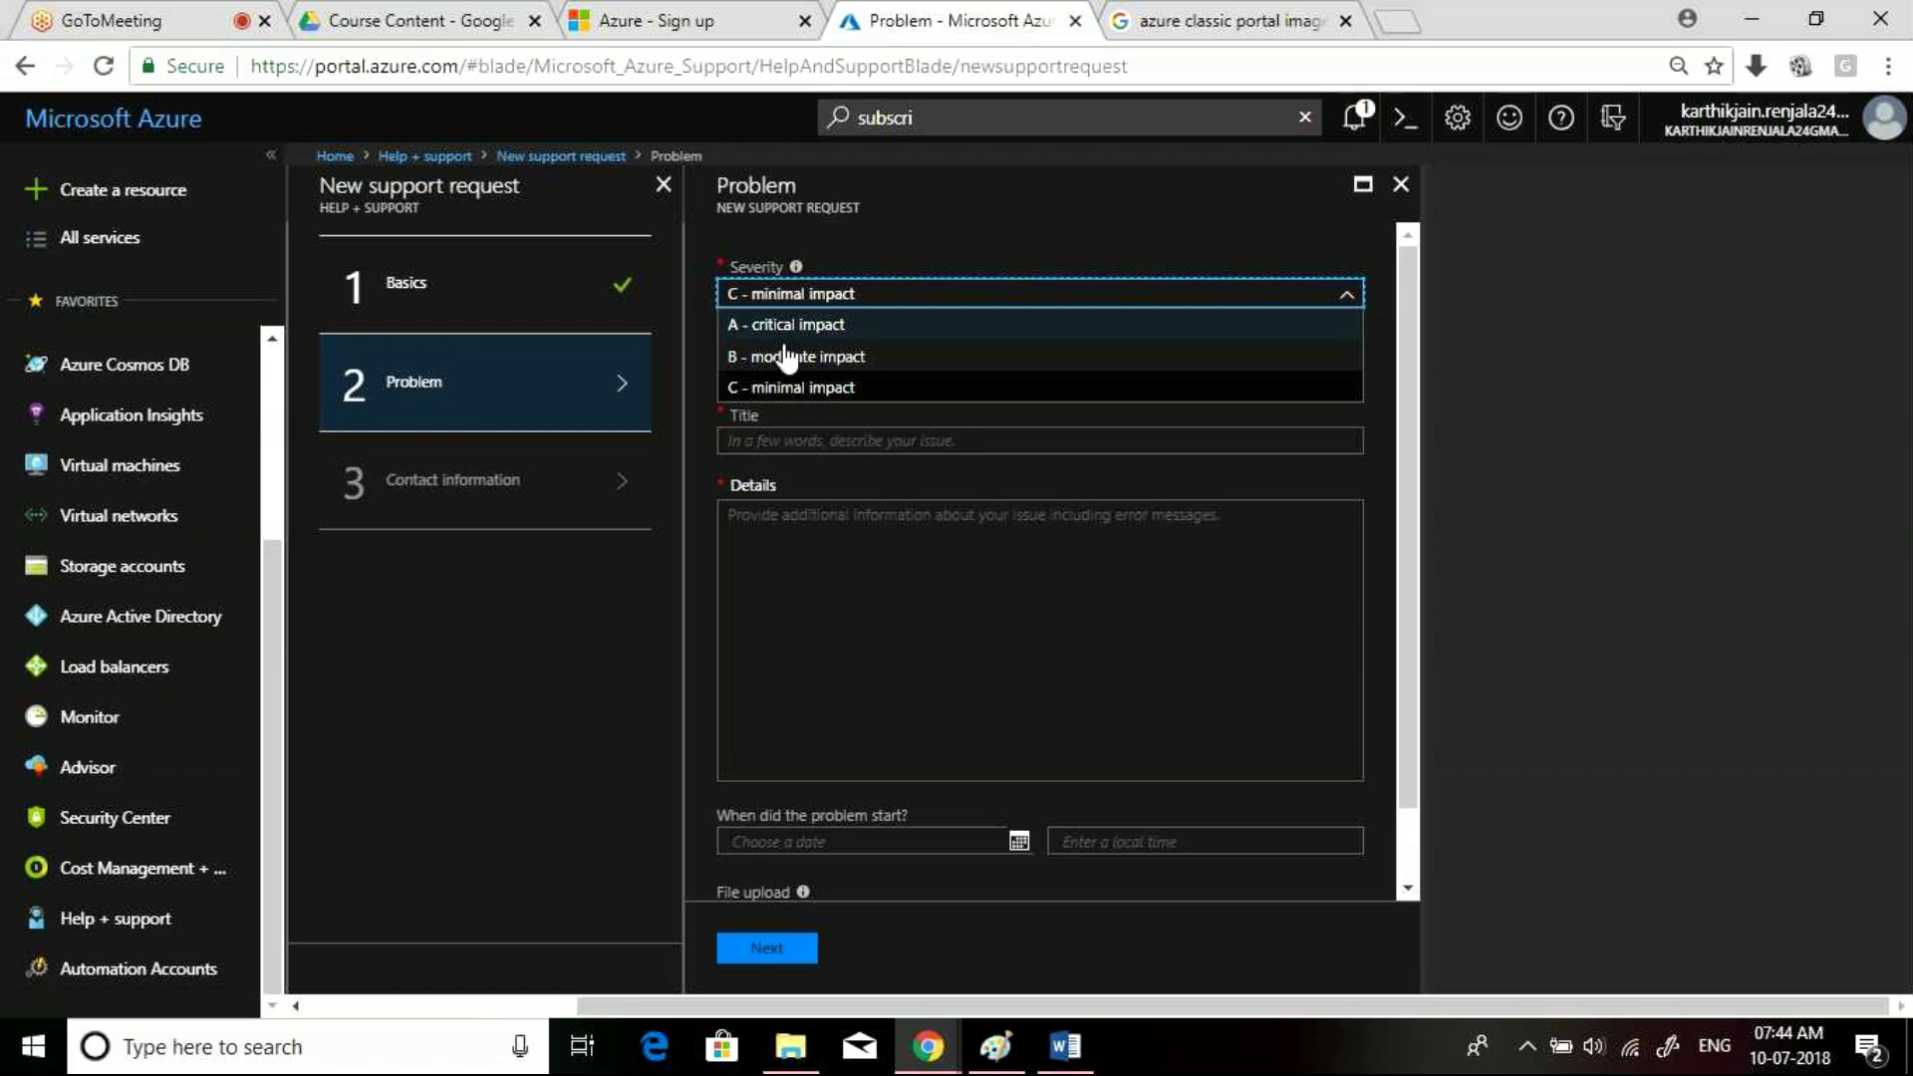
left_click(799, 325)
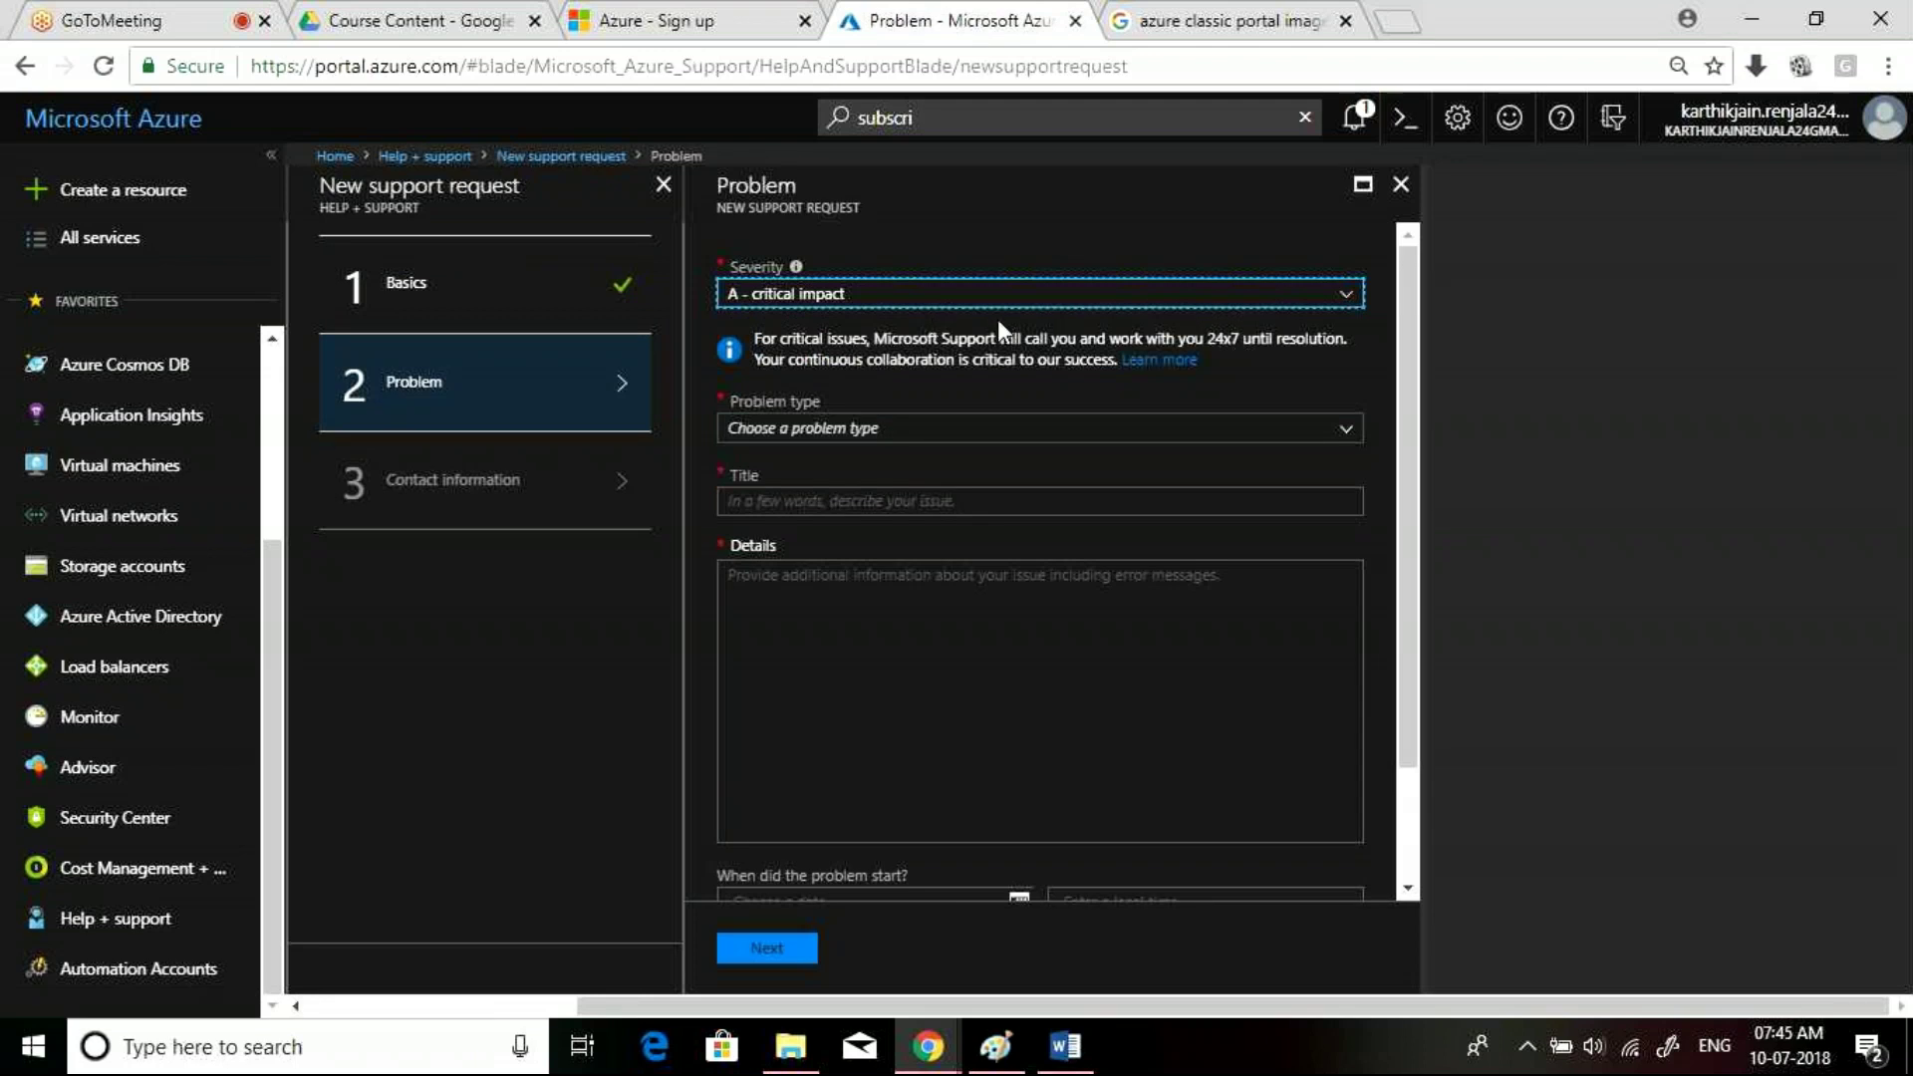
left_click(816, 297)
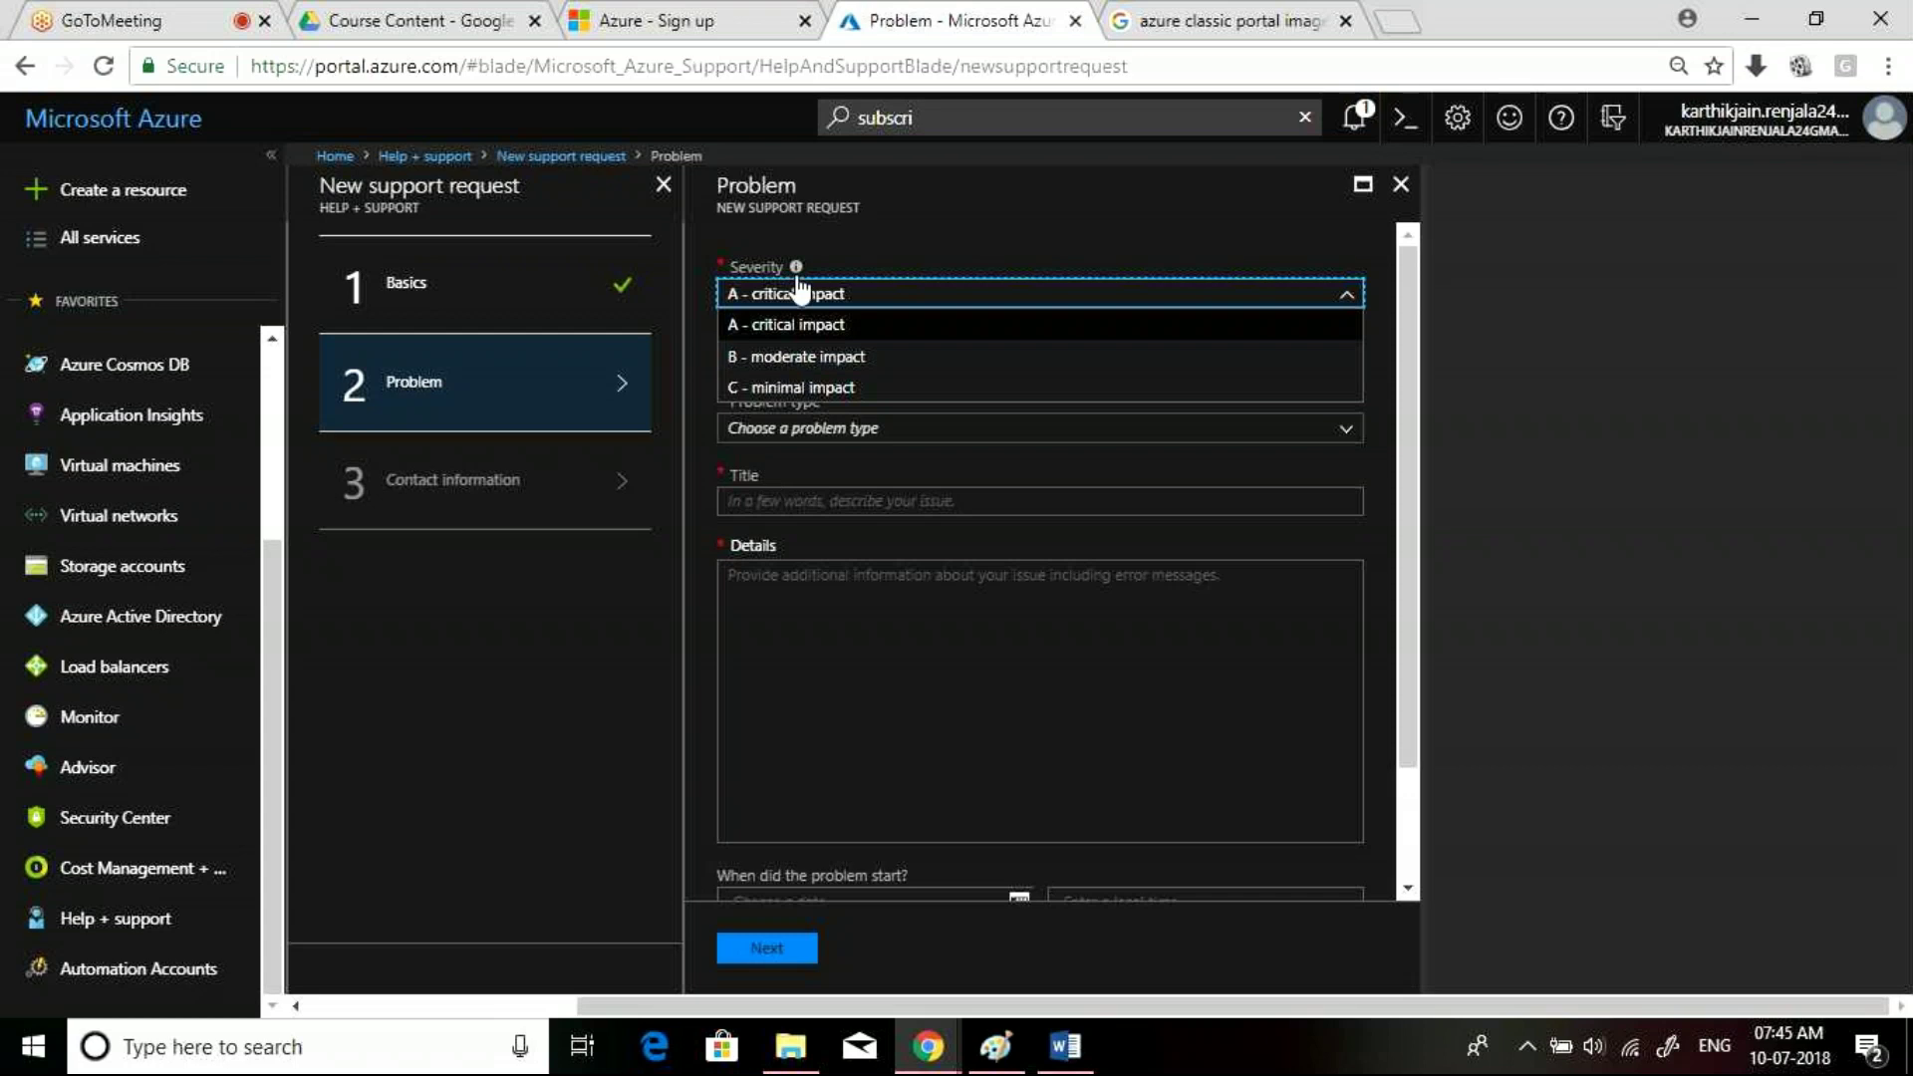
left_click(786, 326)
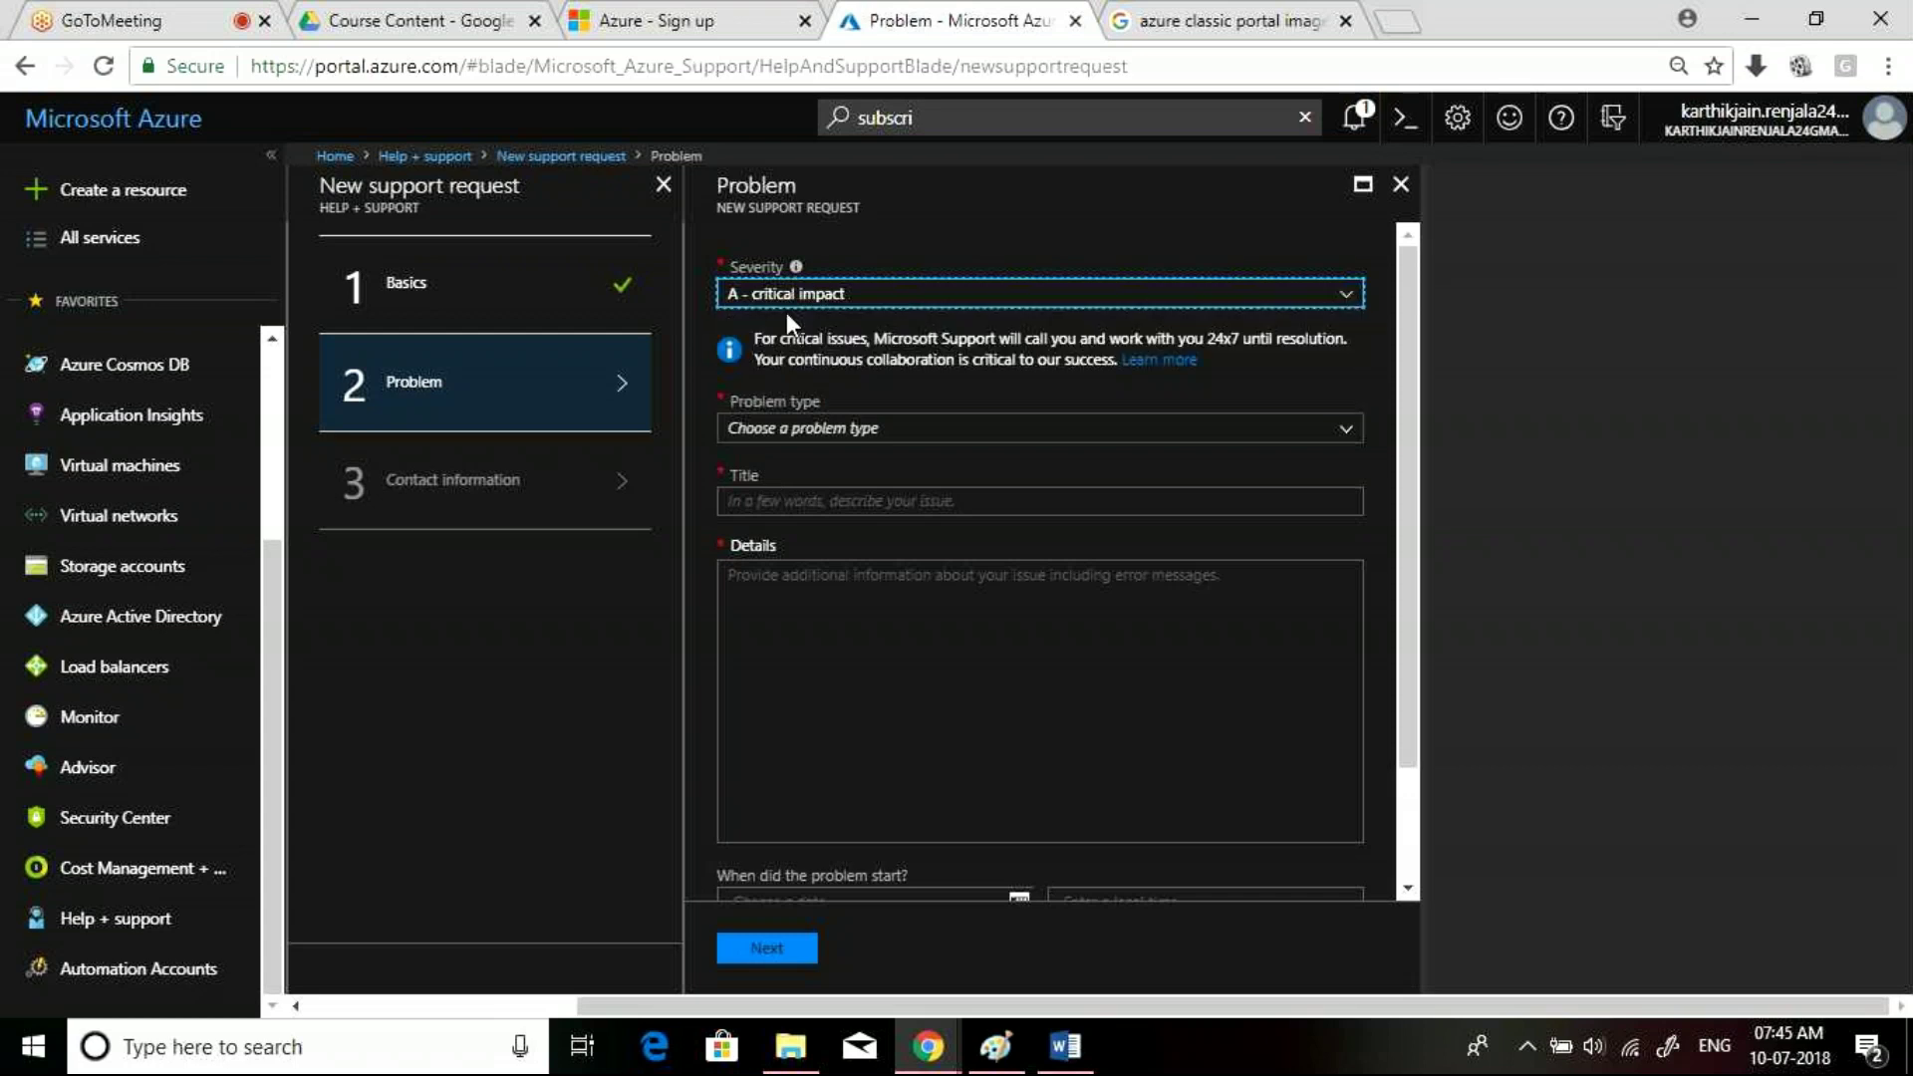
Set the problem type to Other General Subscription Questions and review the Title, Details, start date and File upload fields without filling them in
left_click(770, 429)
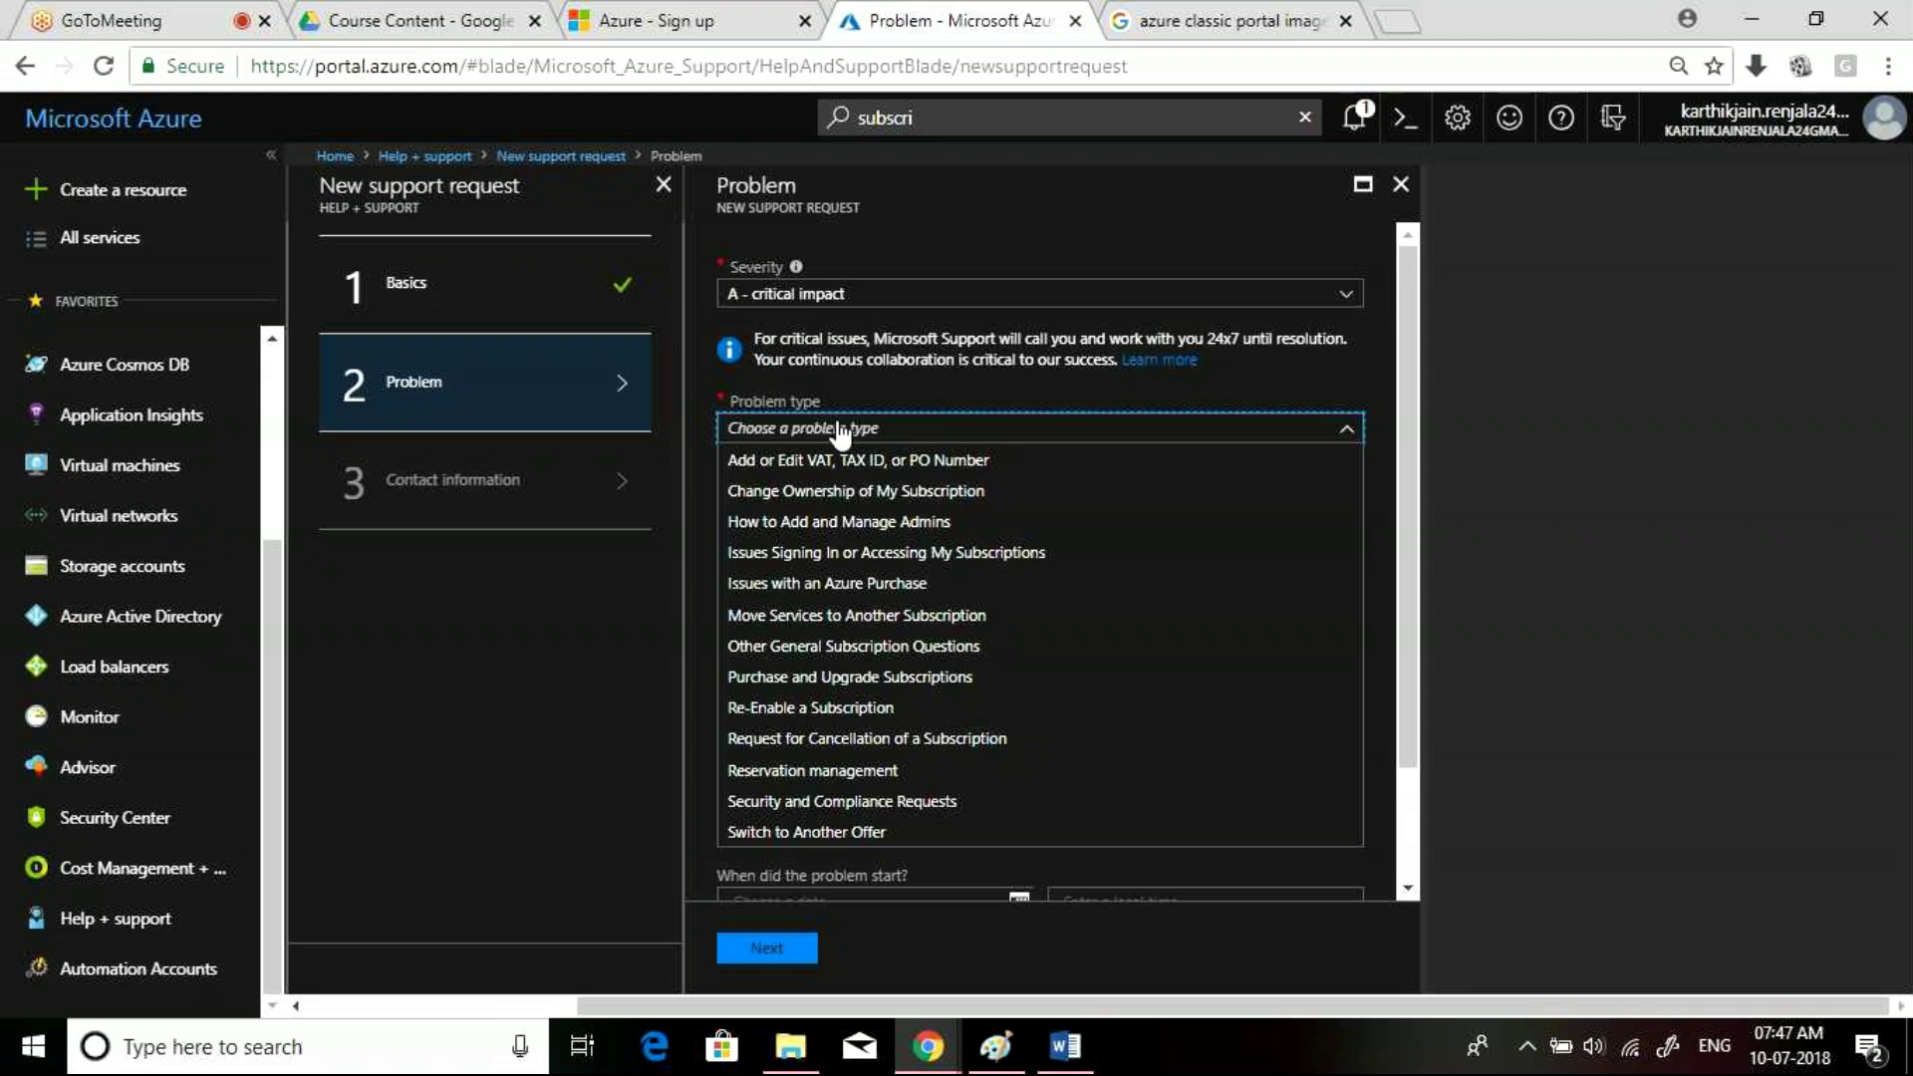
left_click(866, 649)
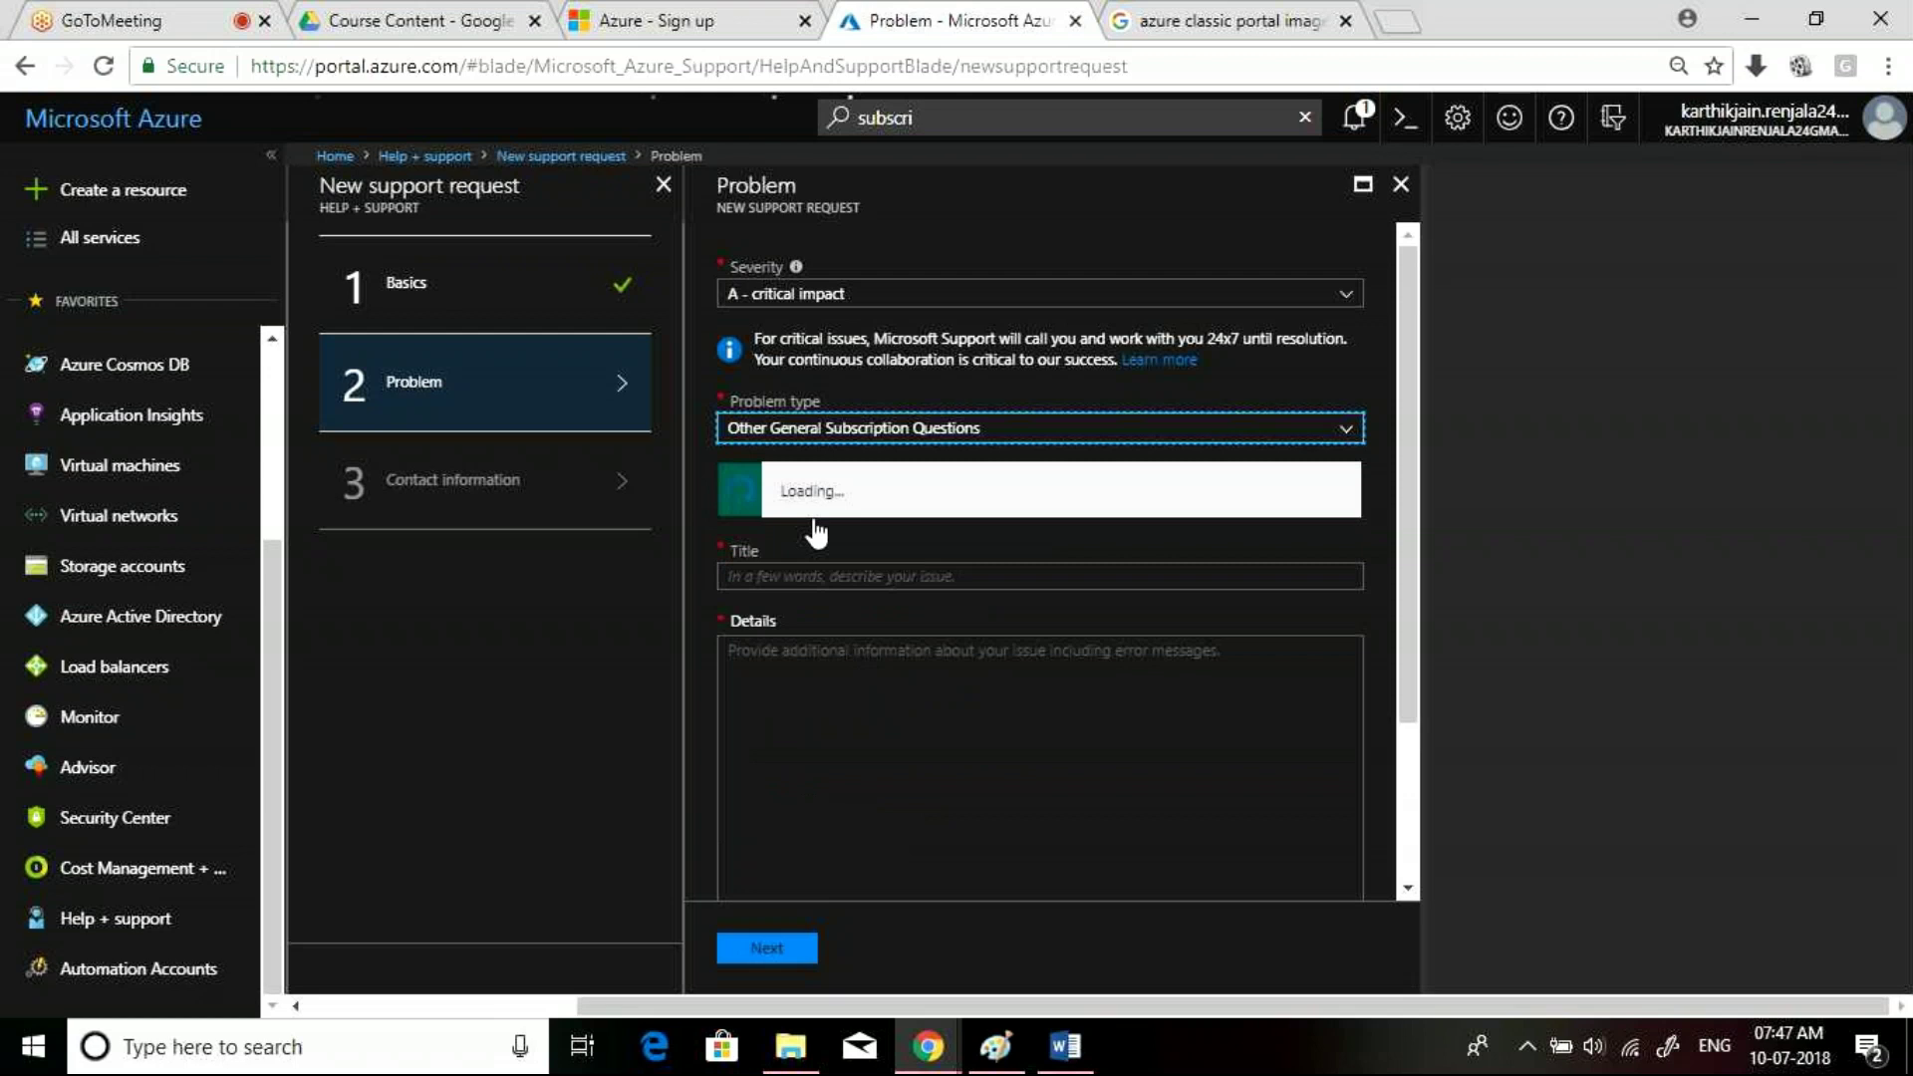
left_click(772, 662)
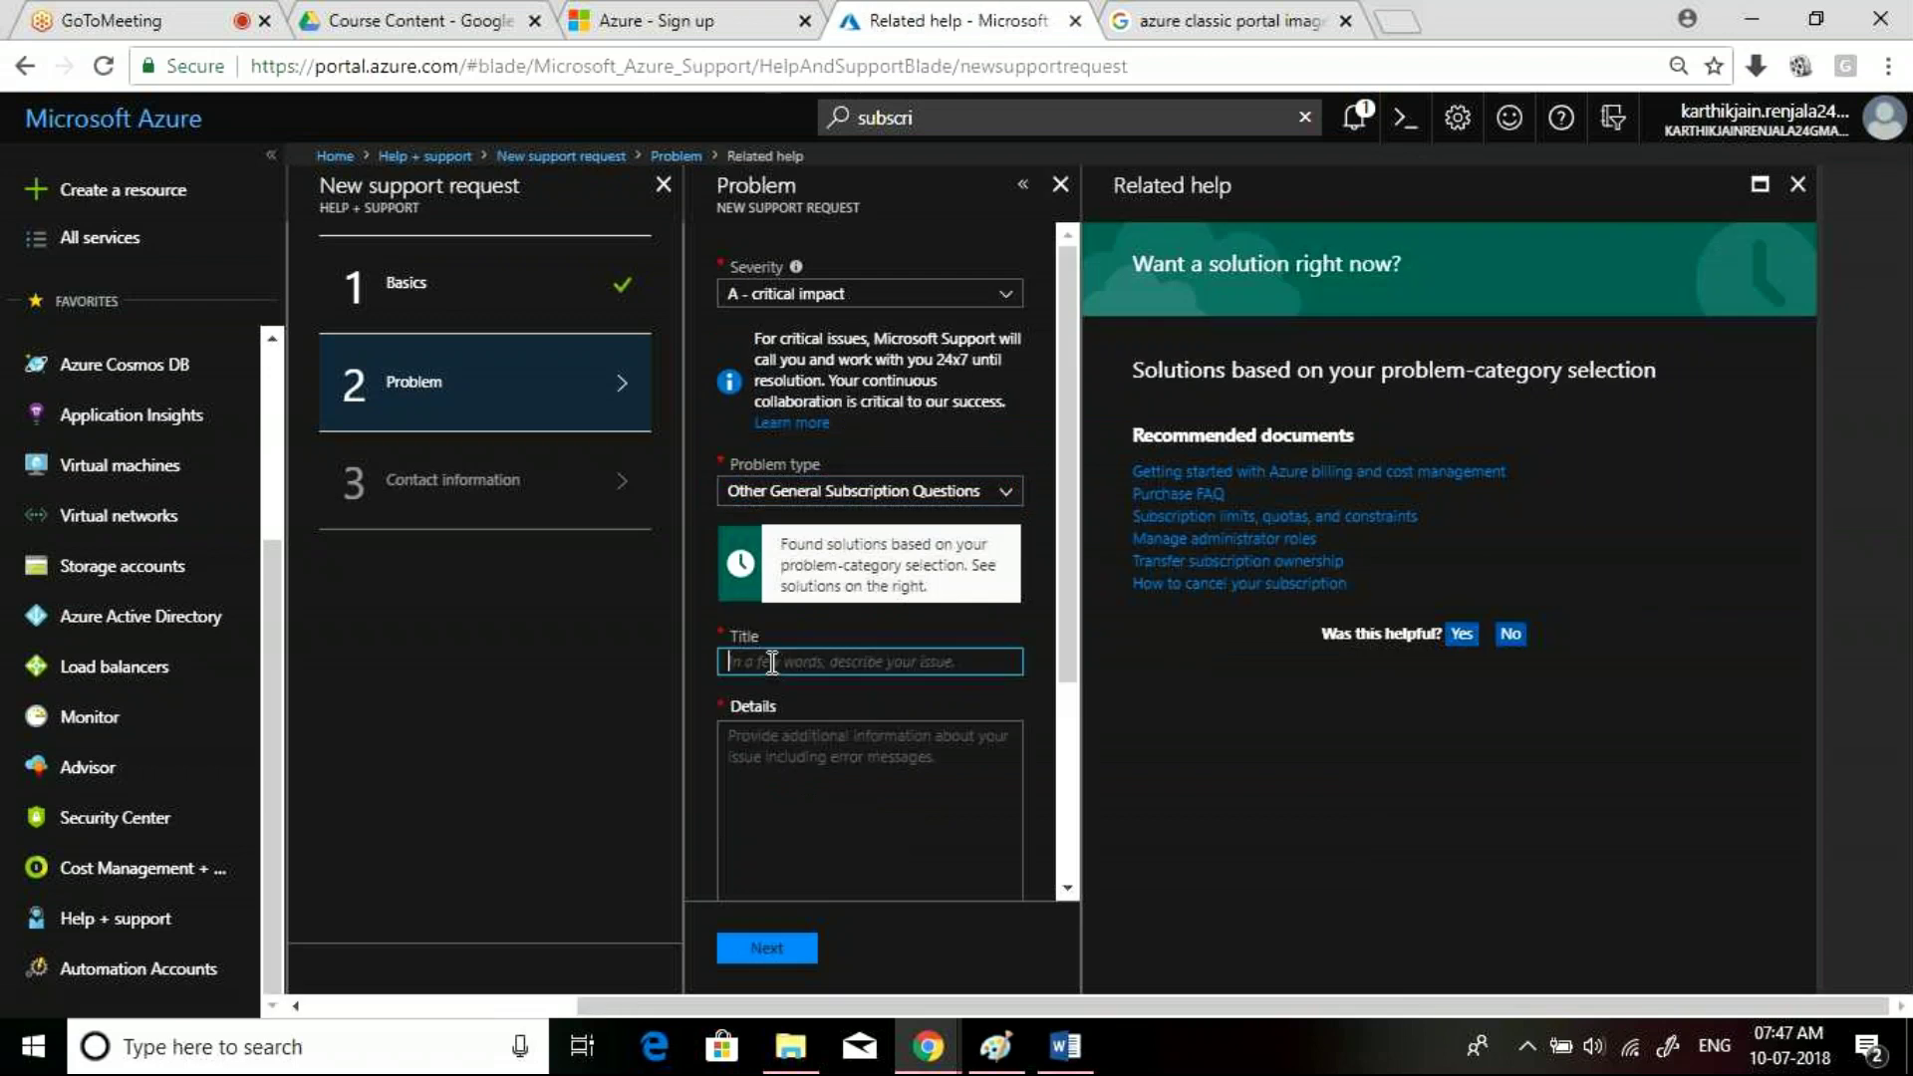
left_click(798, 794)
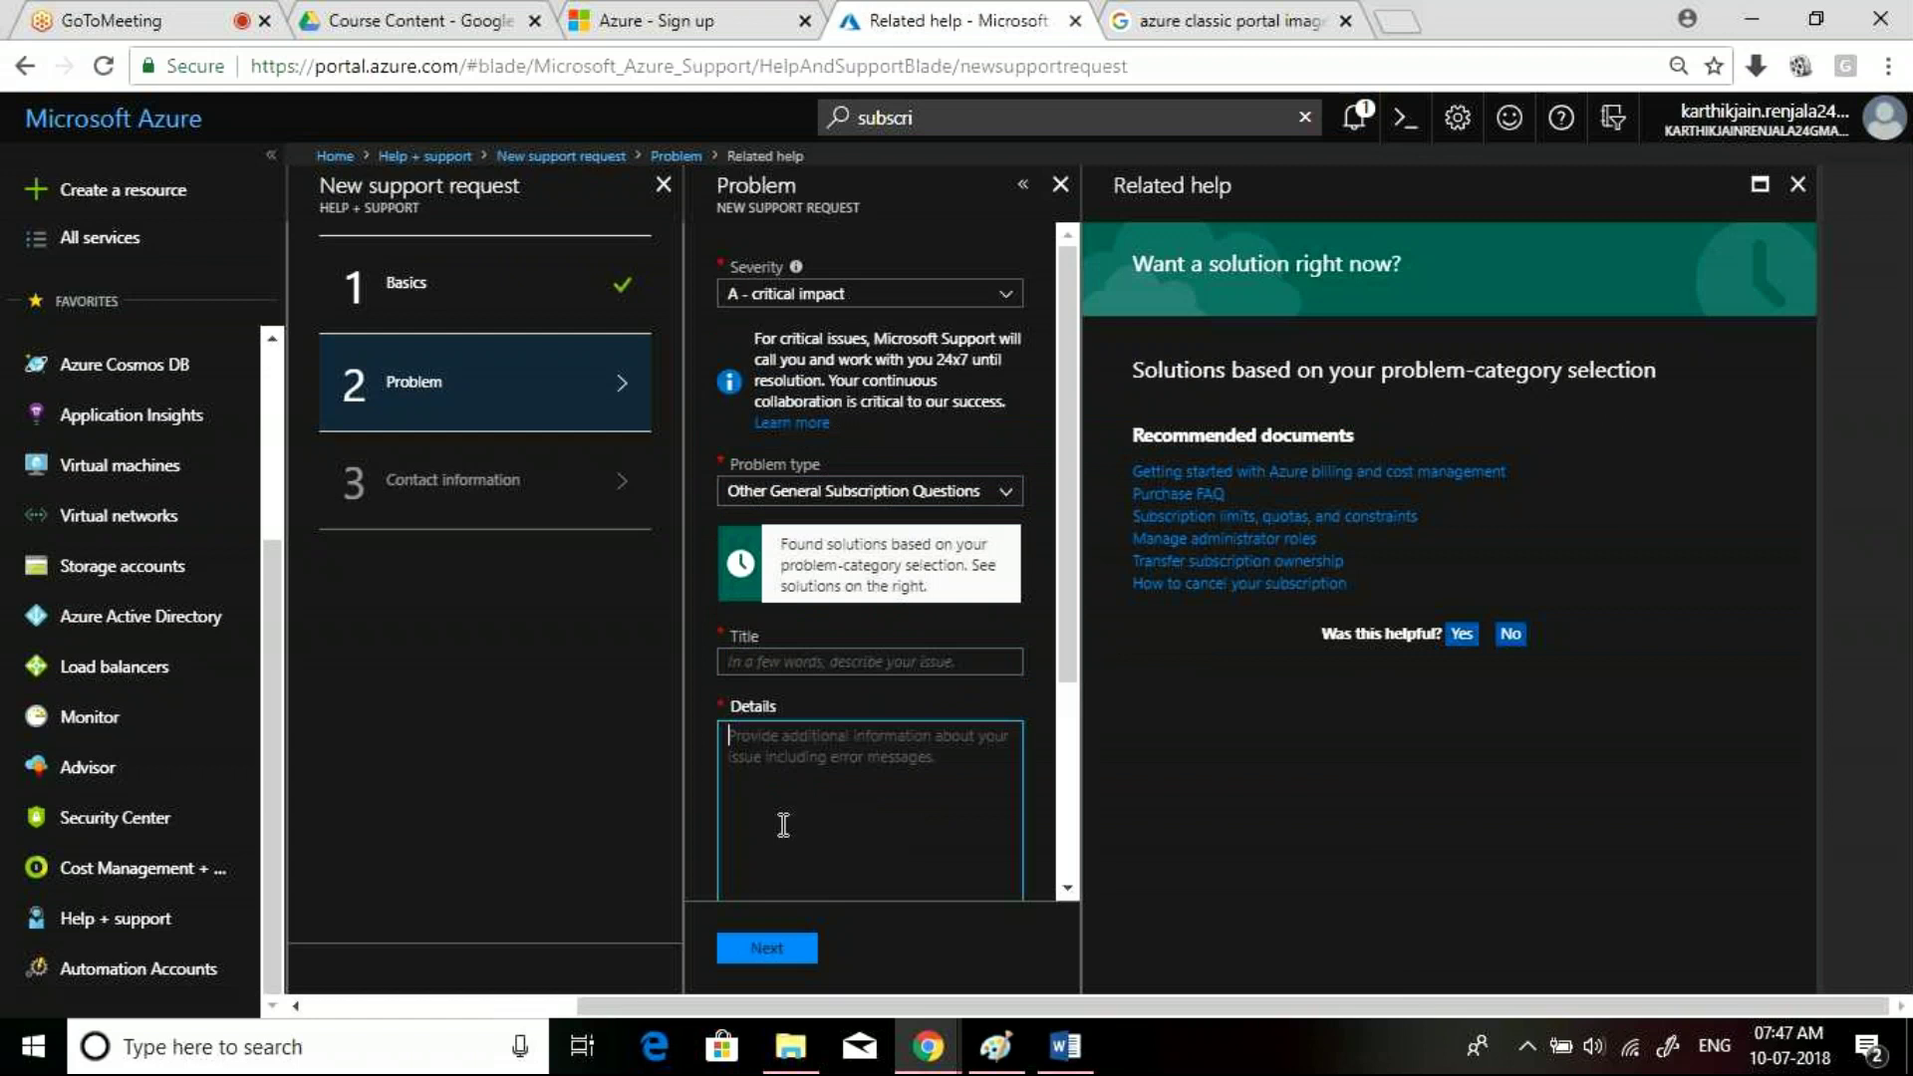
left_click(1066, 729)
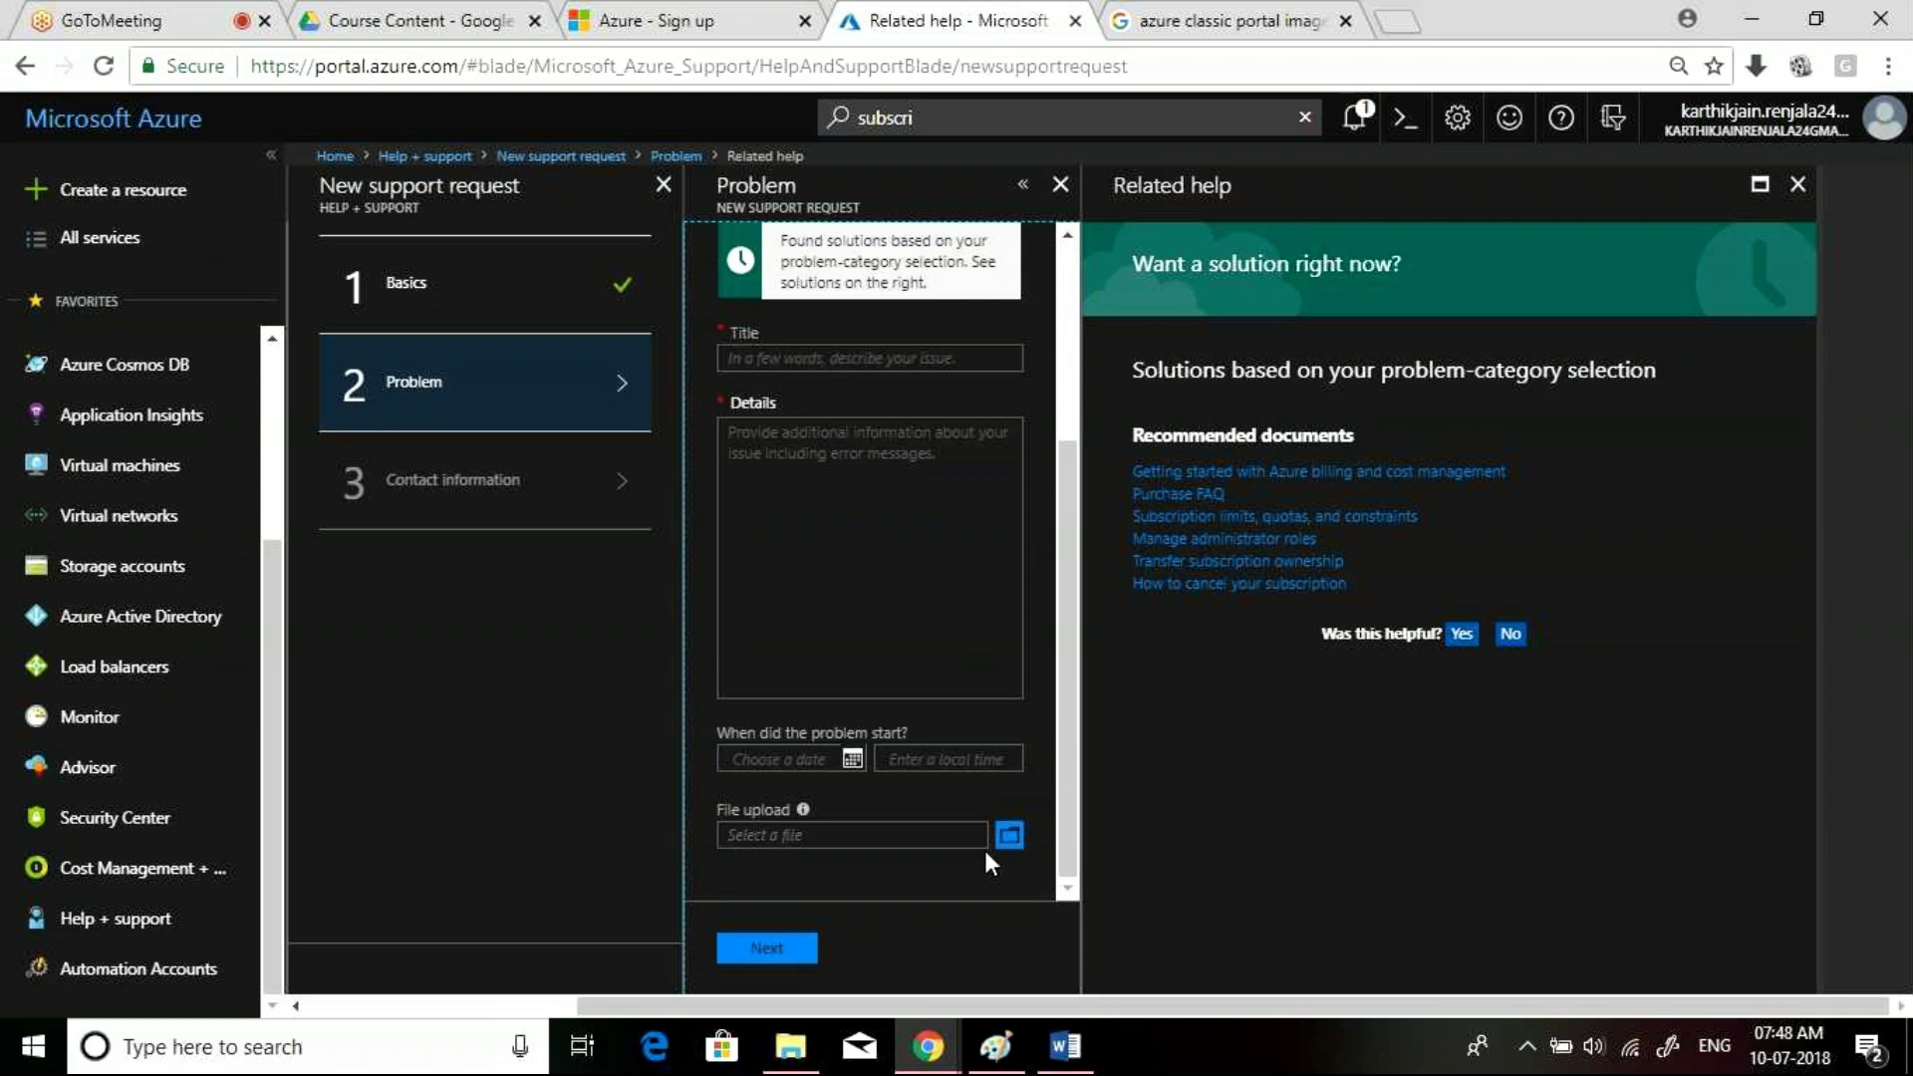
Fill in the support request's Title with "sdfsdfs" and Details with "sdfsdfsdsfsdf", and continue to the Contact information stage
left_click(784, 955)
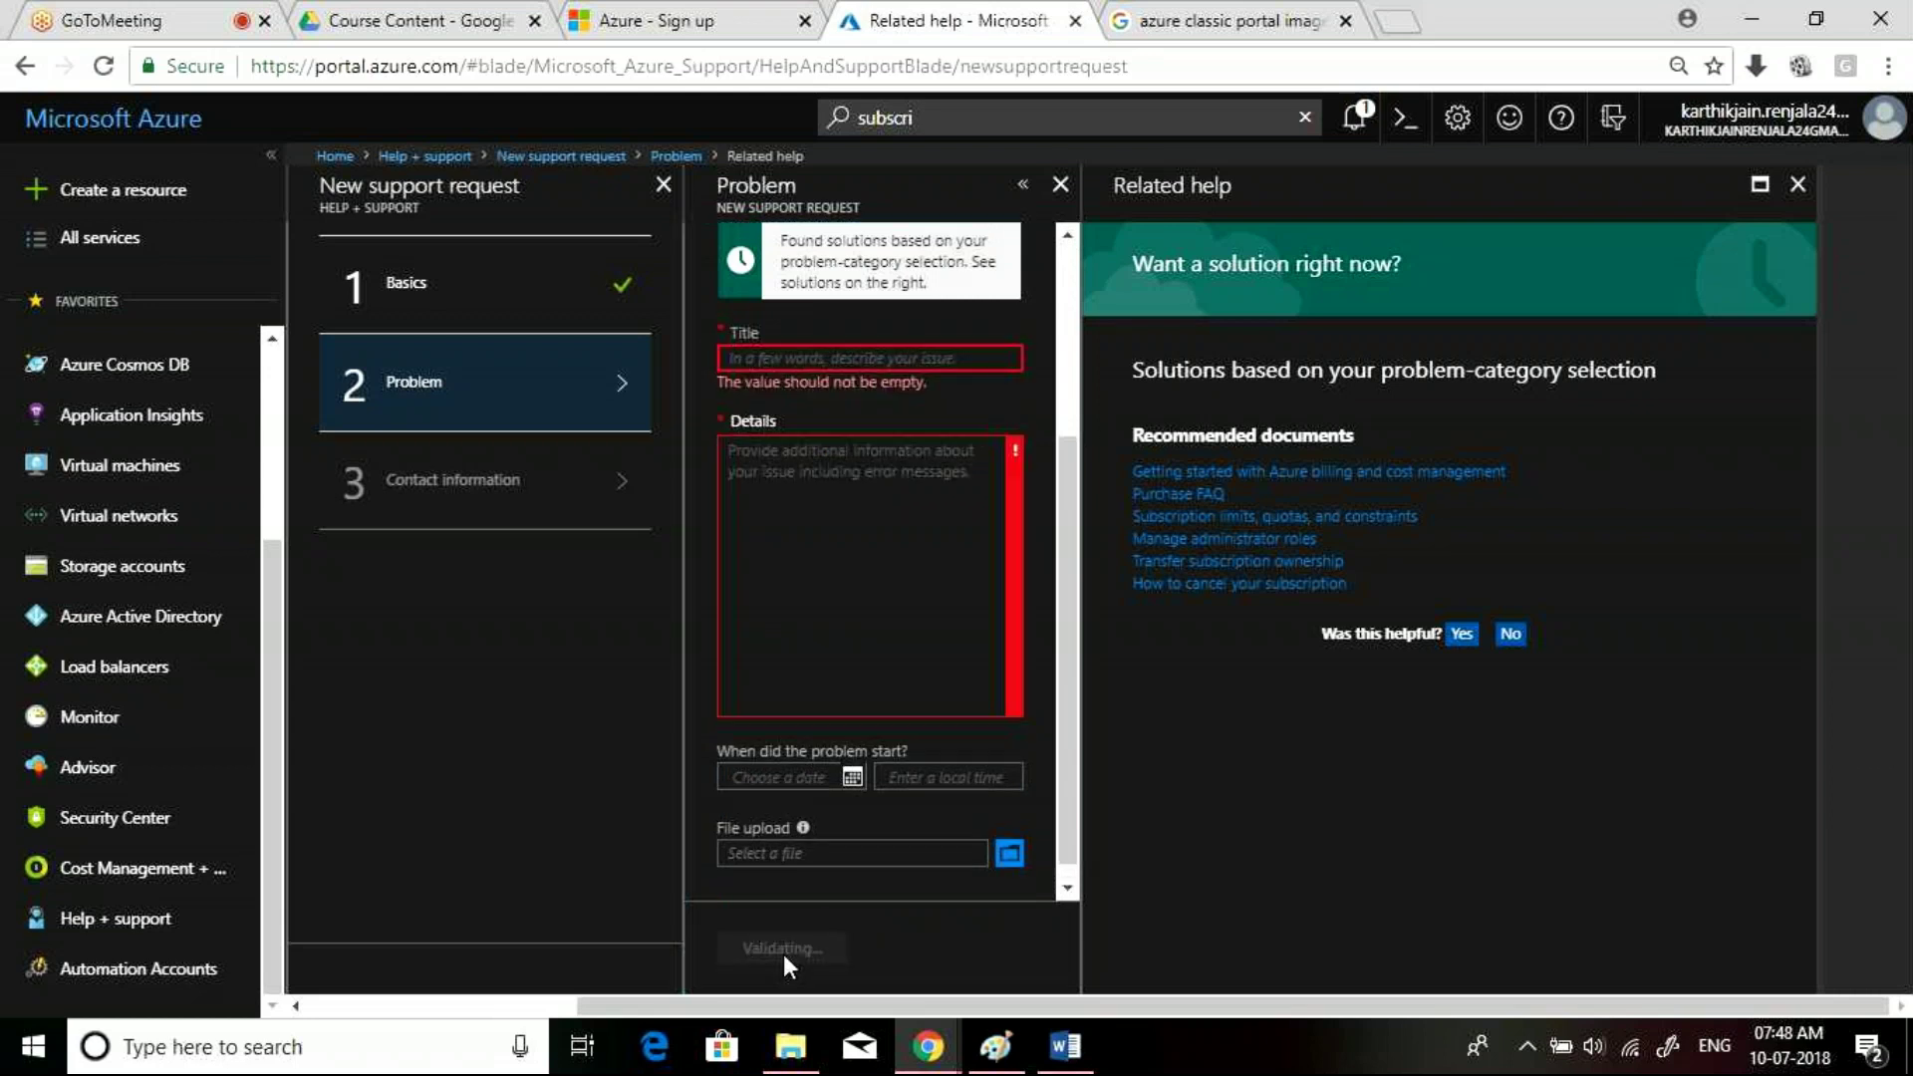
left_click(885, 524)
type("sdfsdfsdsfsdf")
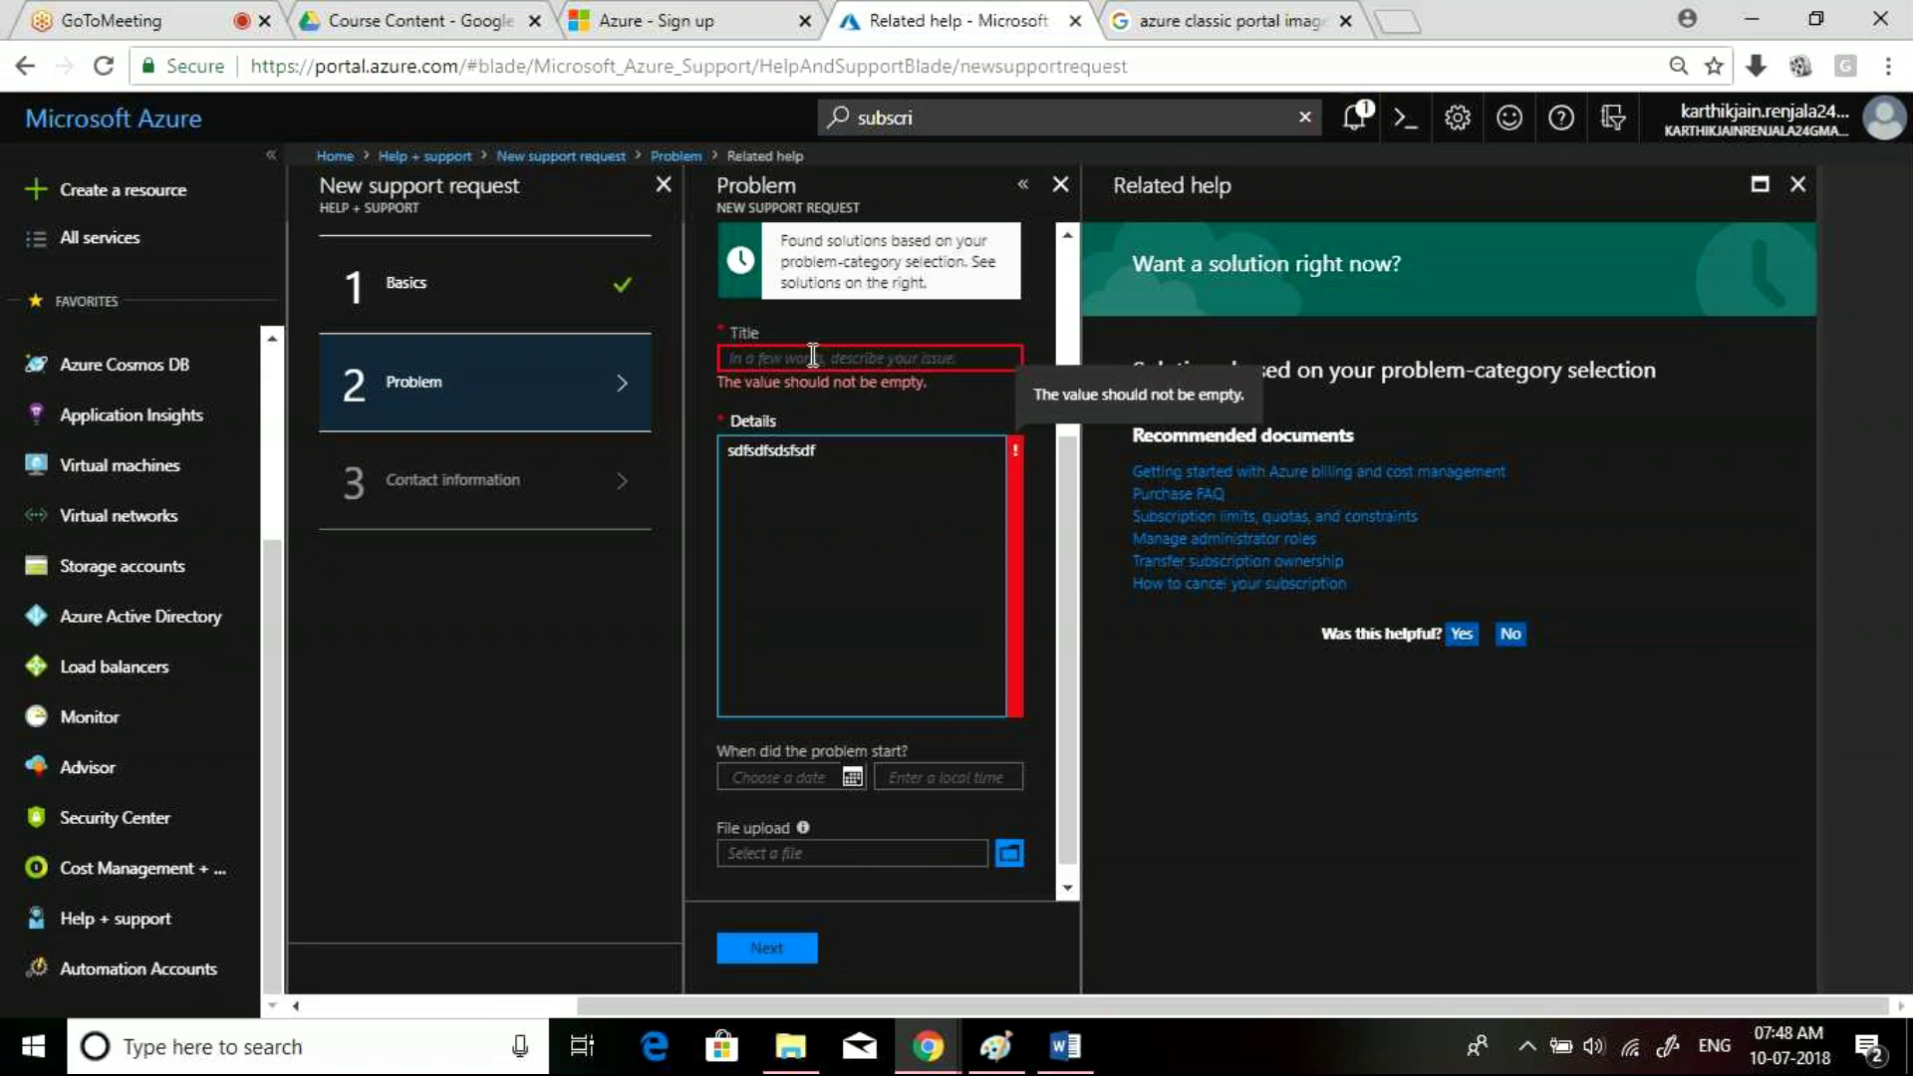
left_click(812, 357)
type("sdfsdfs")
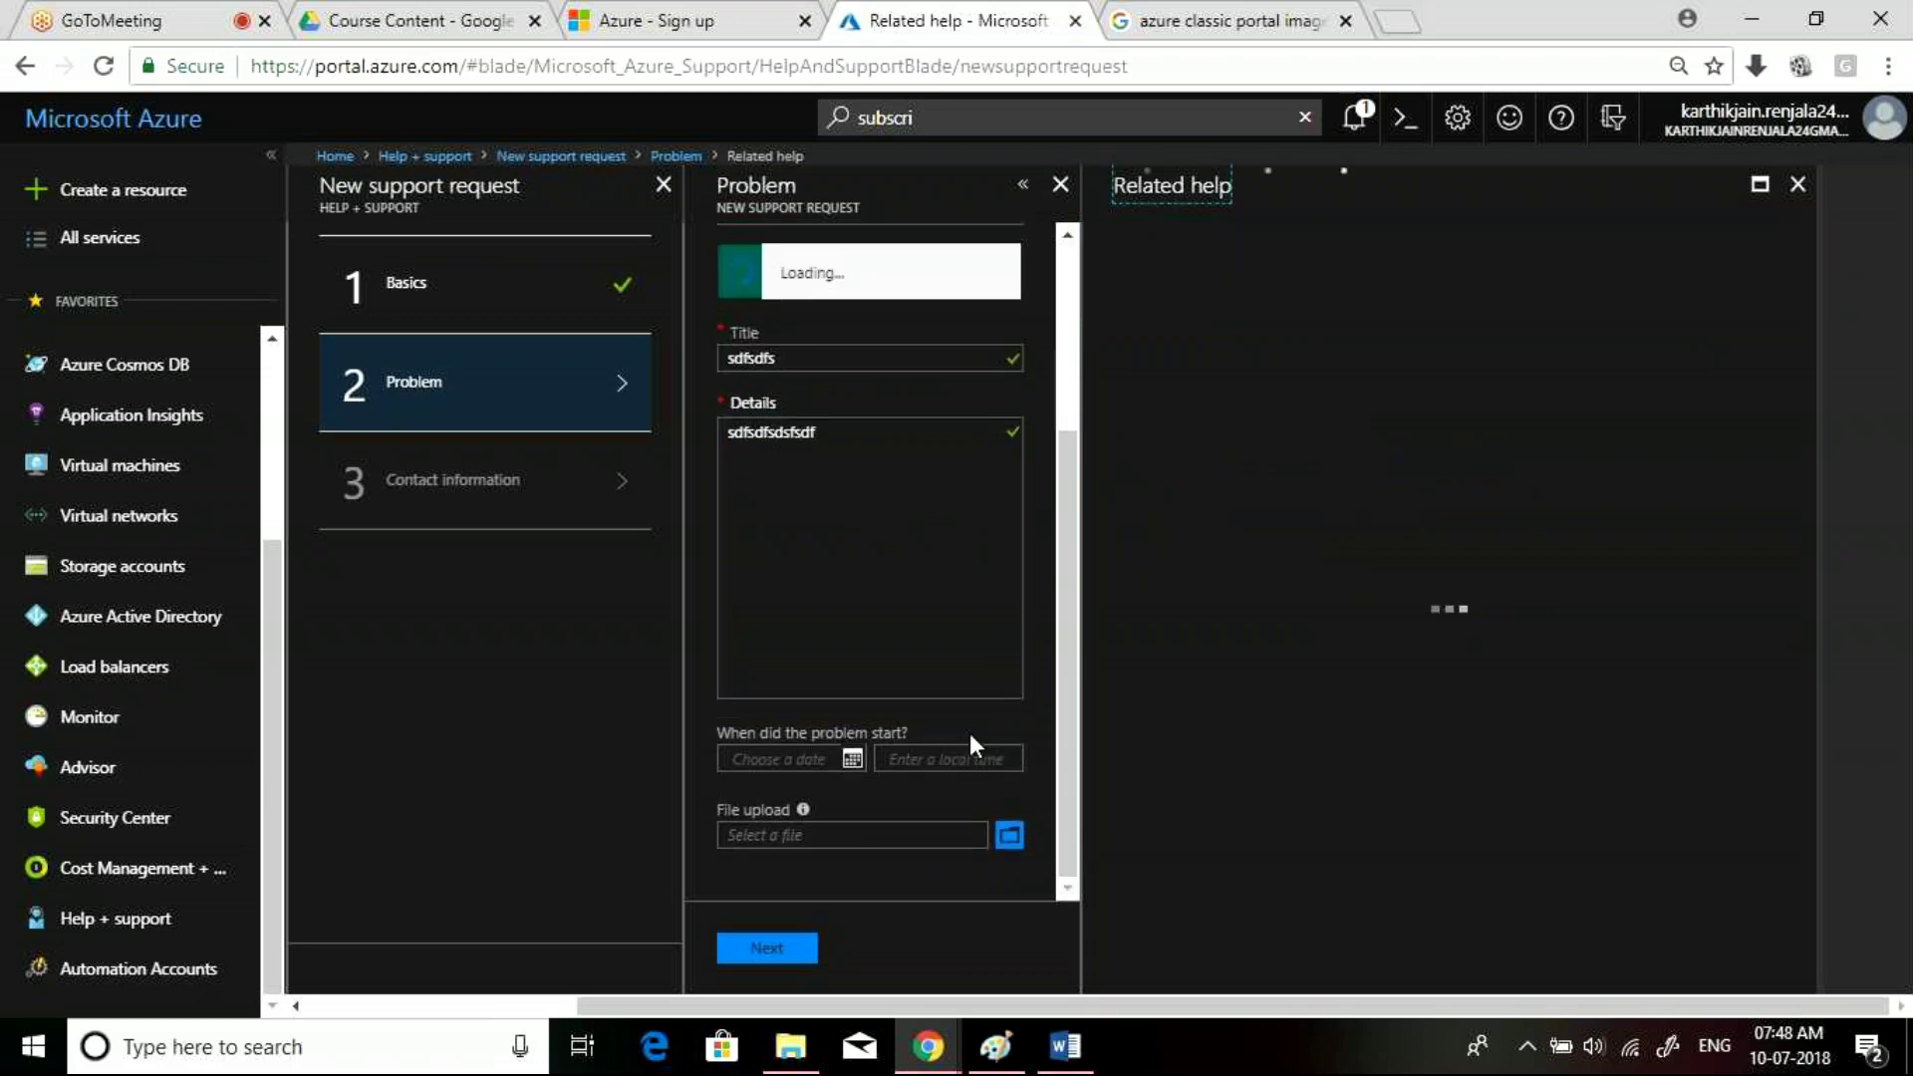
left_click(799, 941)
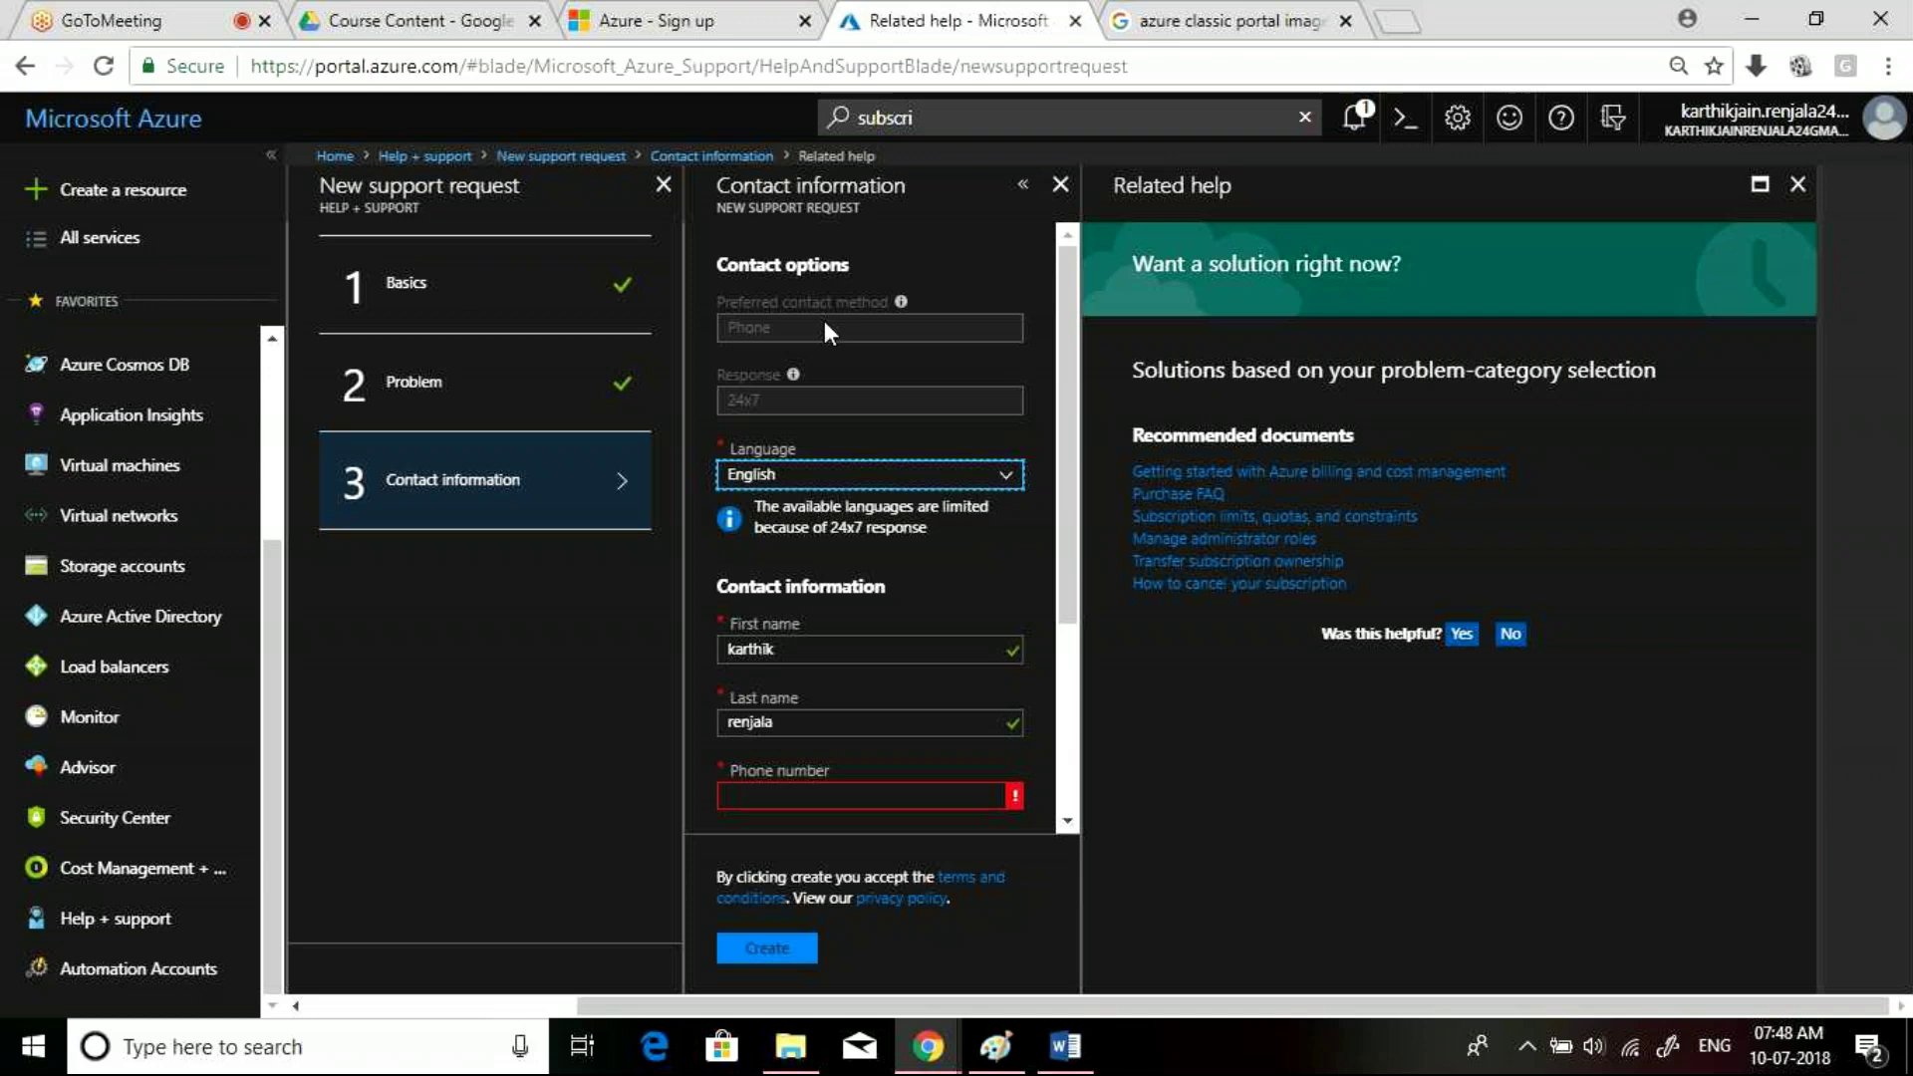
Enter placeholder text for the contact's phone number and review the remaining contact fields, including Email and Country/region
left_click(792, 799)
type("sdafsfsa")
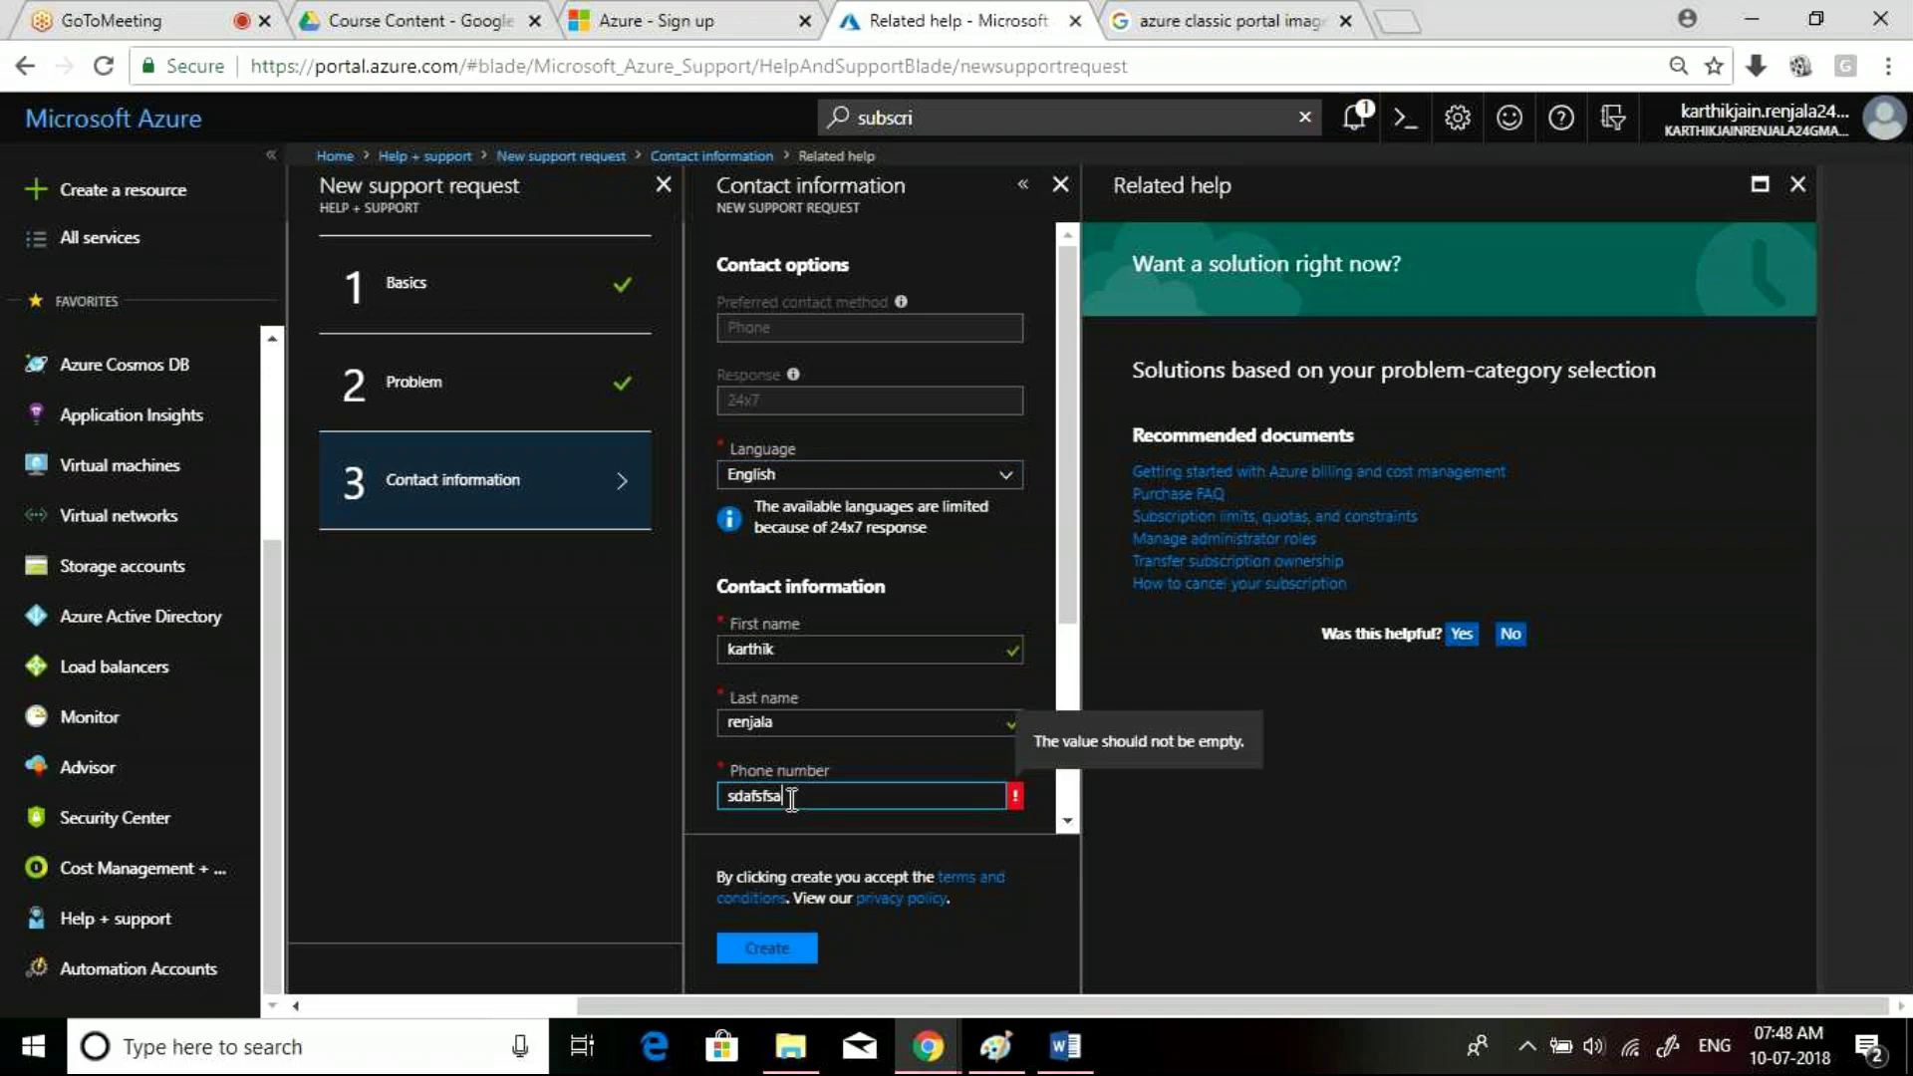
left_click(1086, 589)
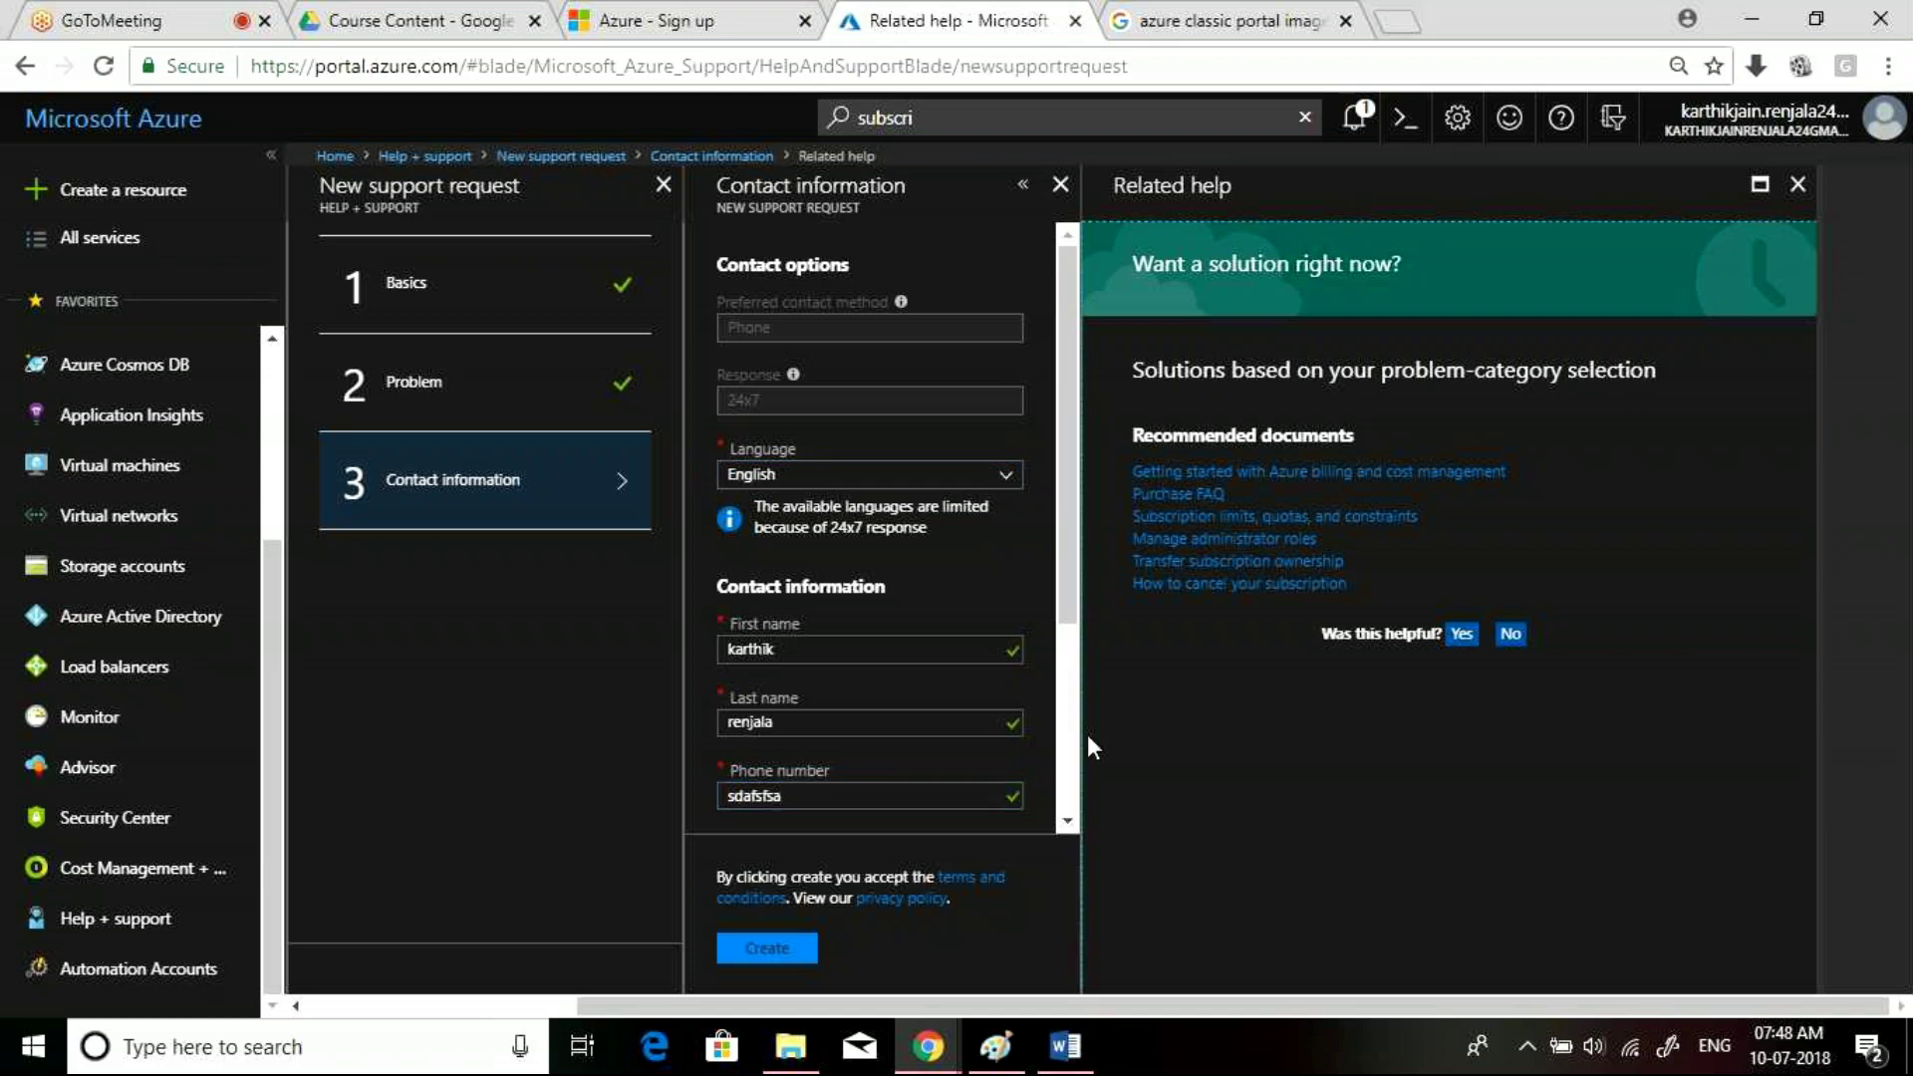
left_click(1067, 702)
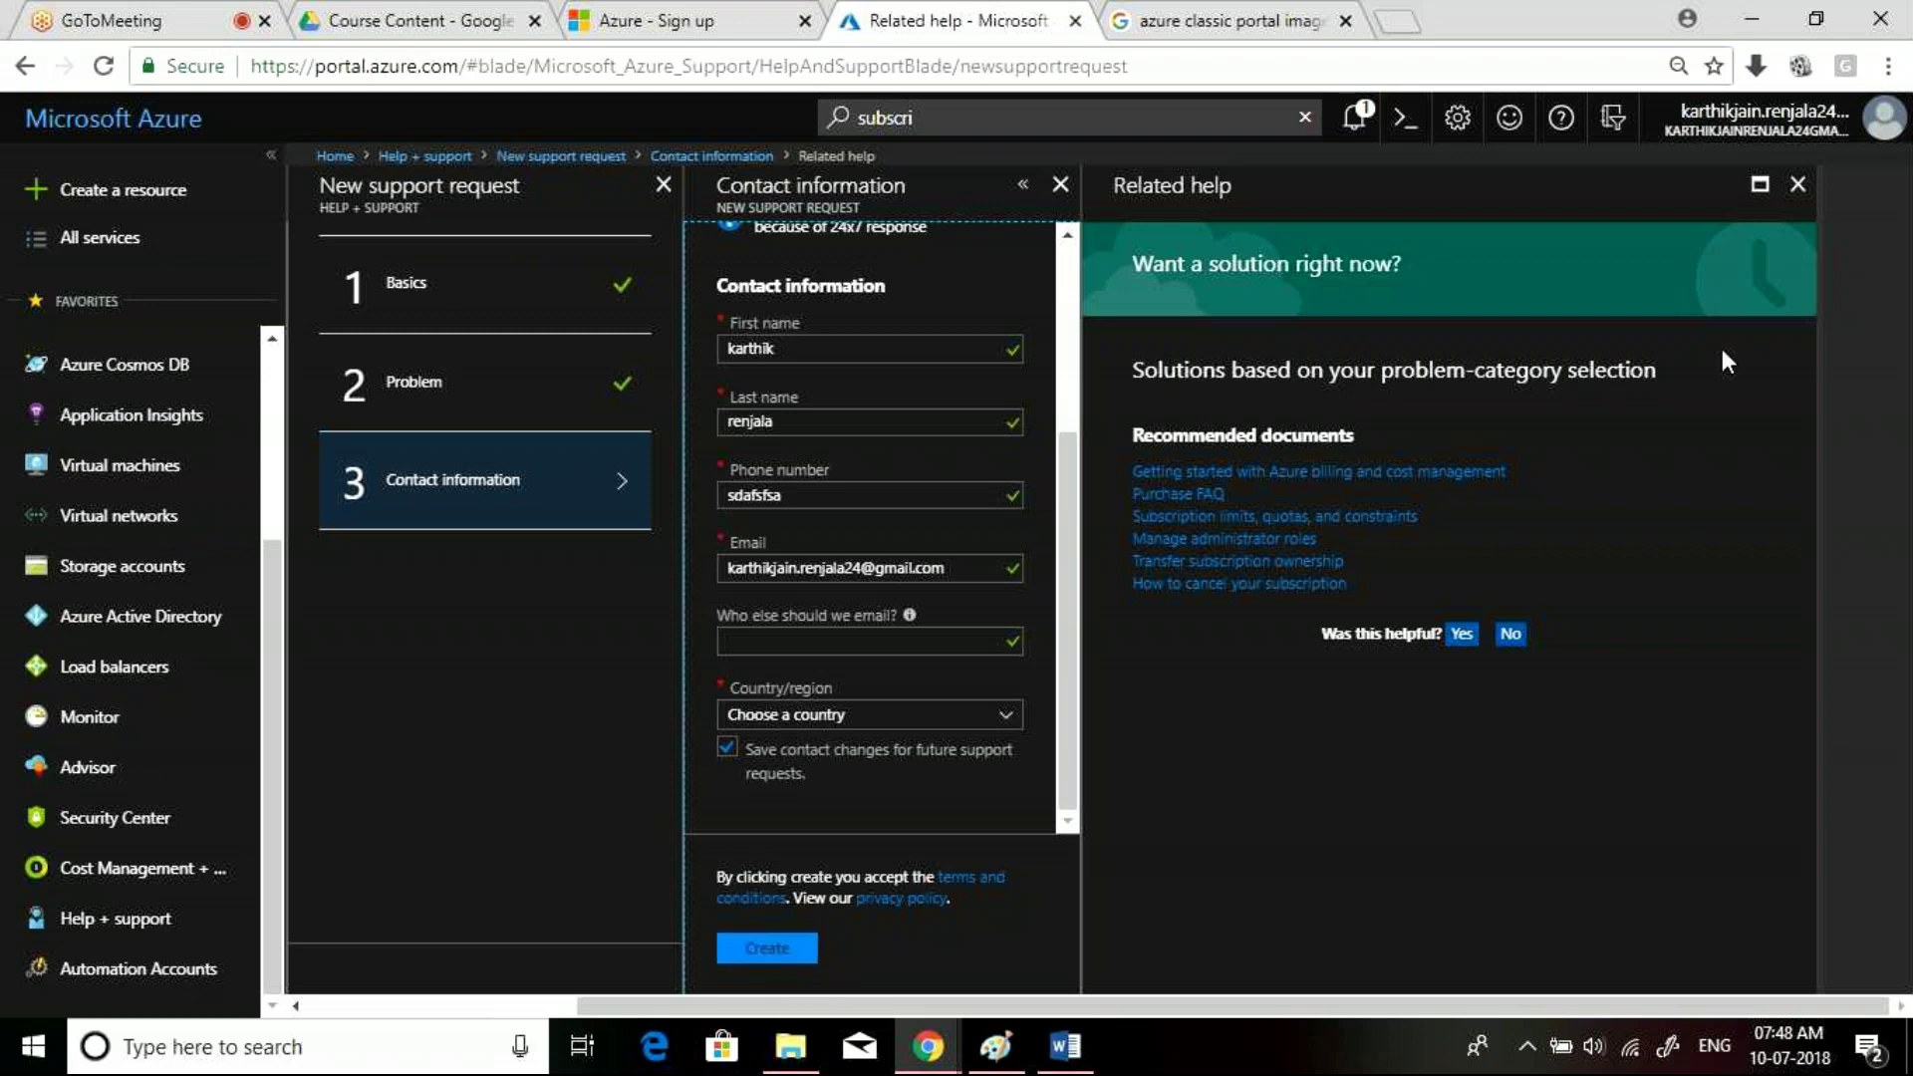
Close the new support request without creating it and view the All support requests list
left_click(1796, 187)
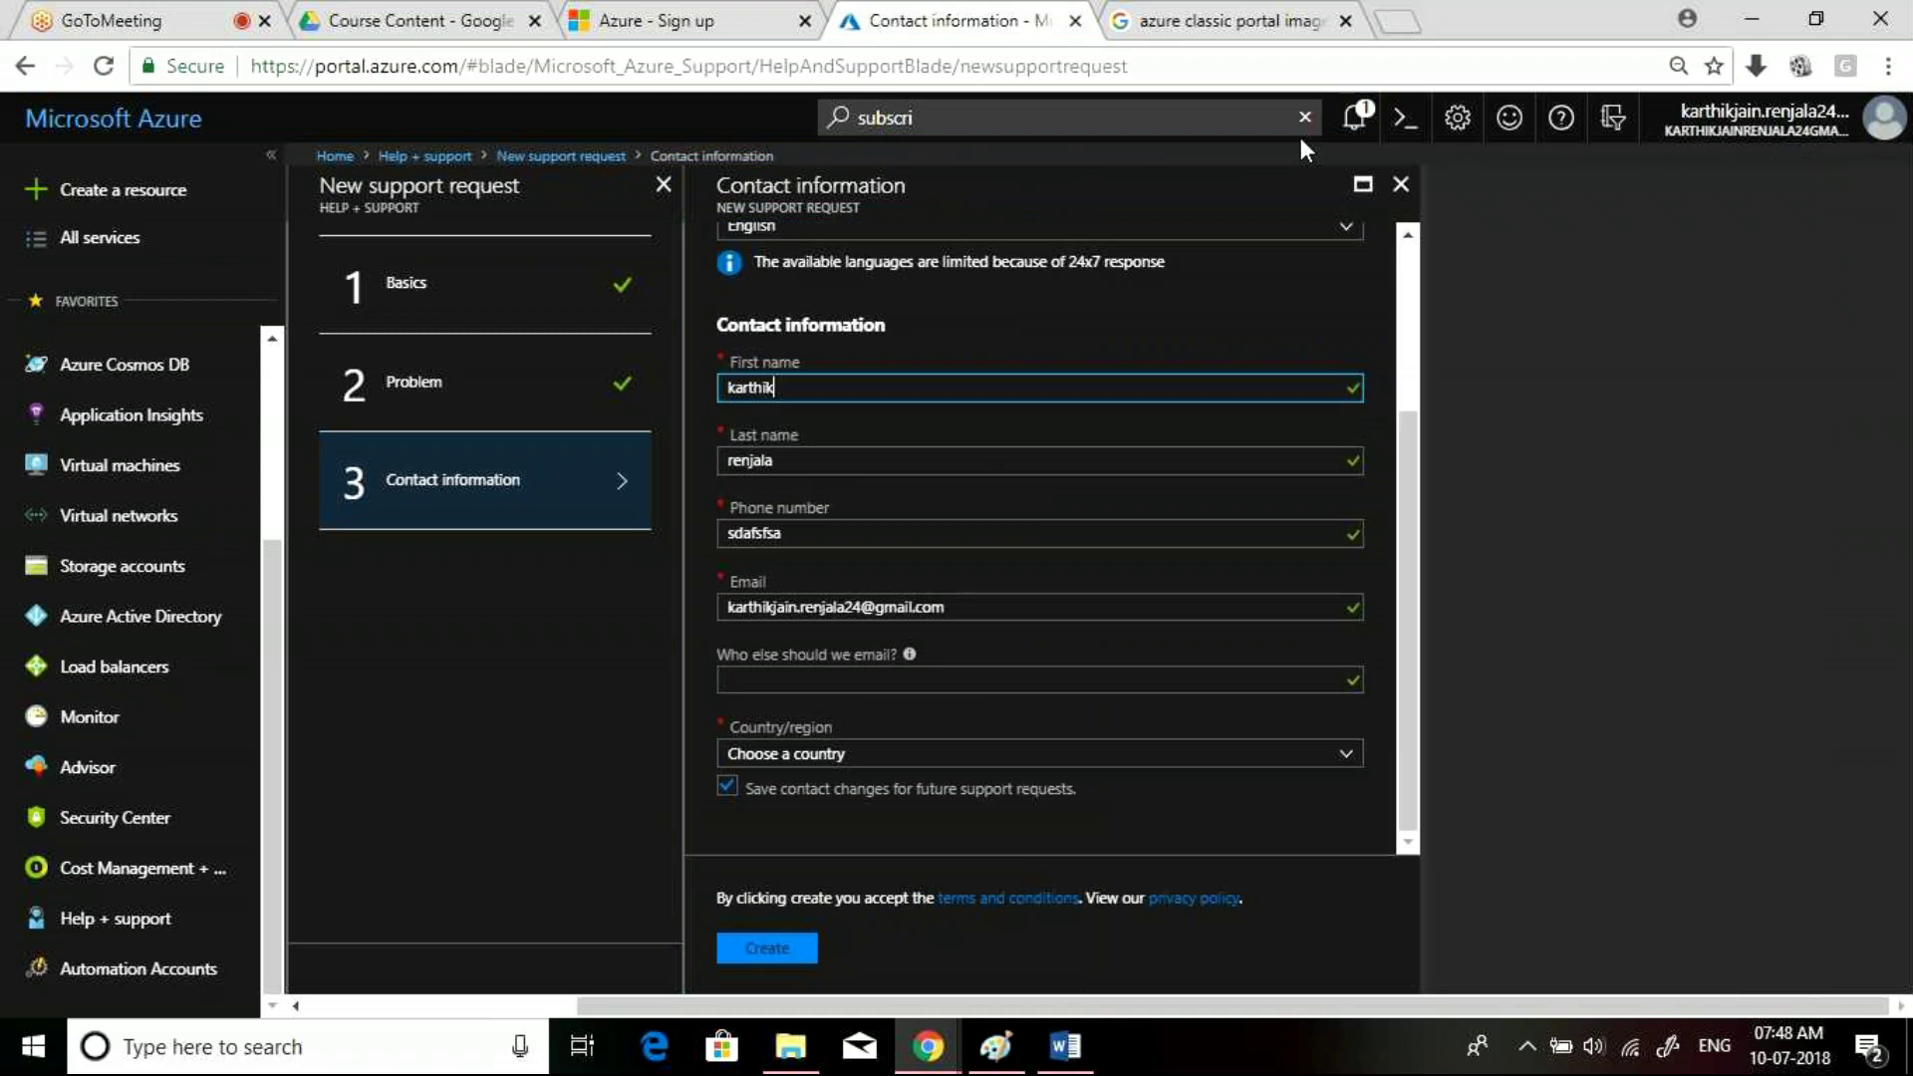
left_click(1402, 186)
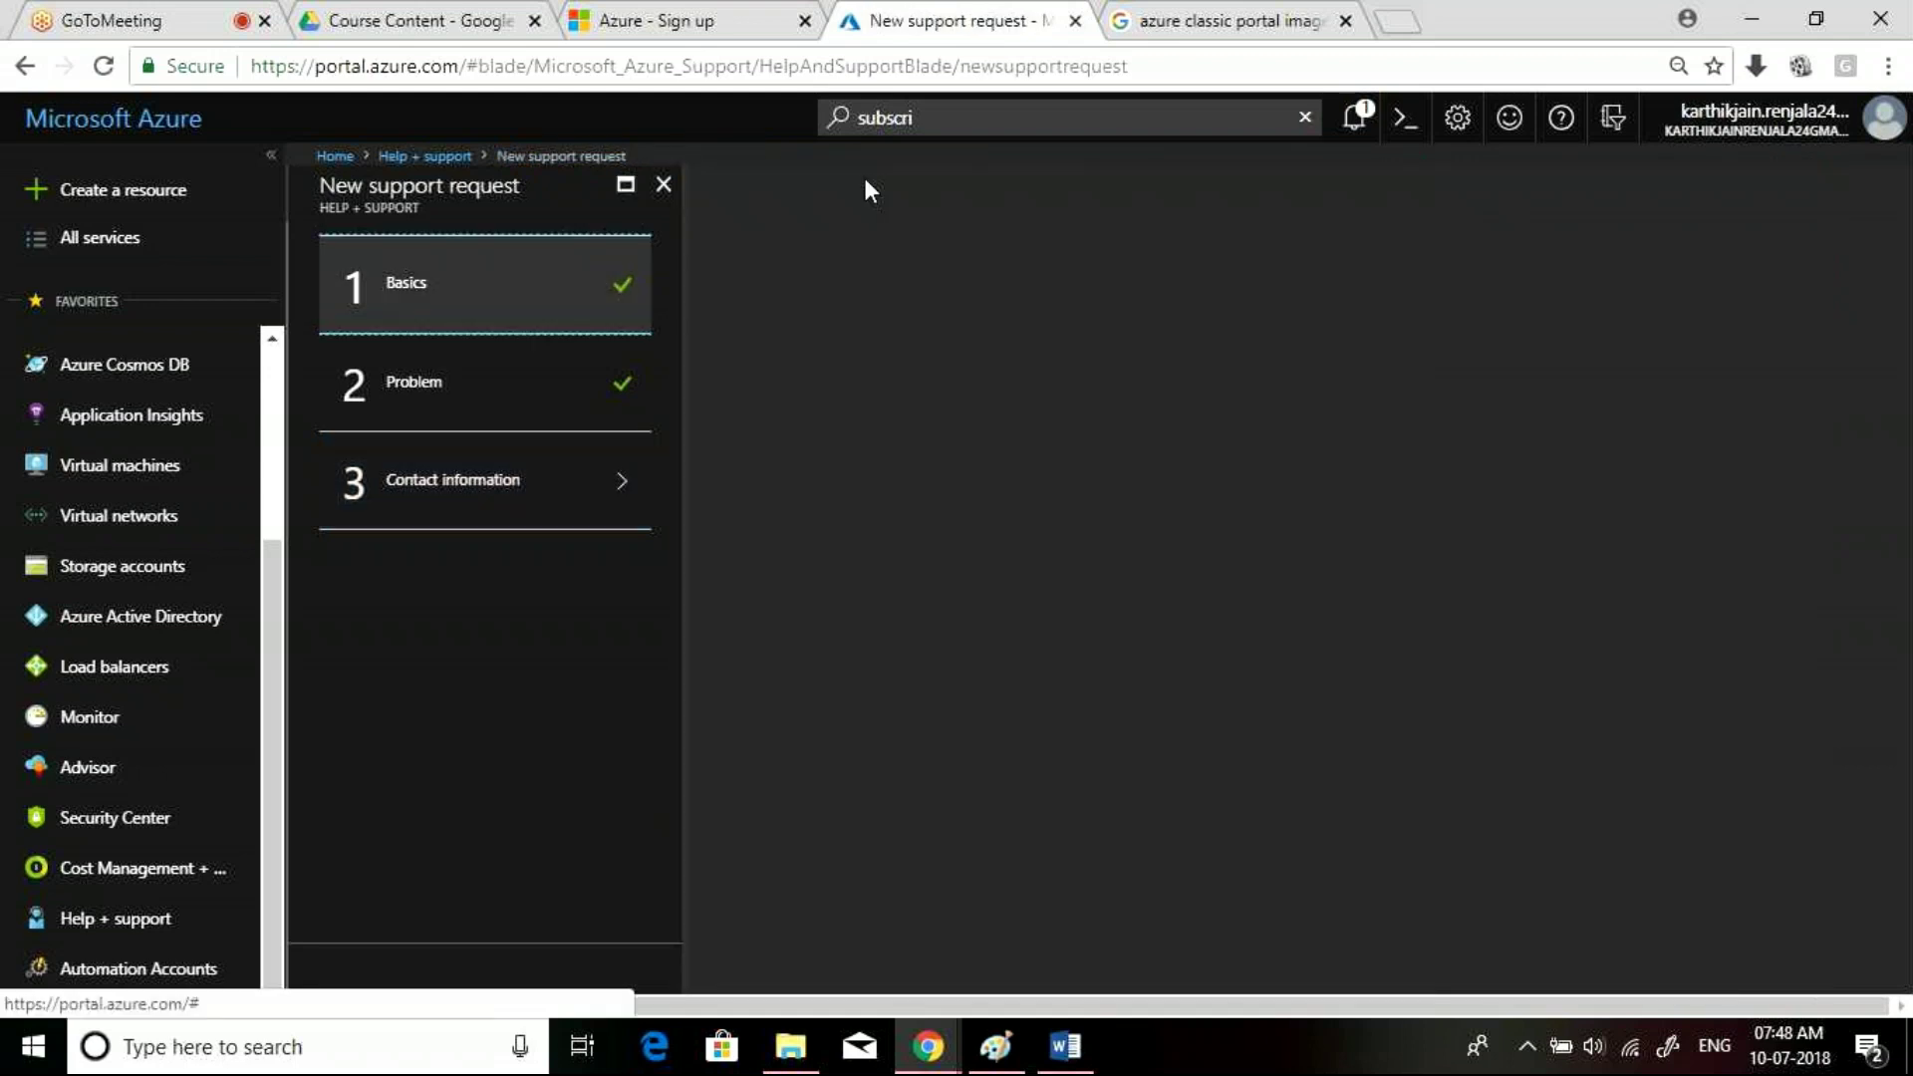
left_click(664, 186)
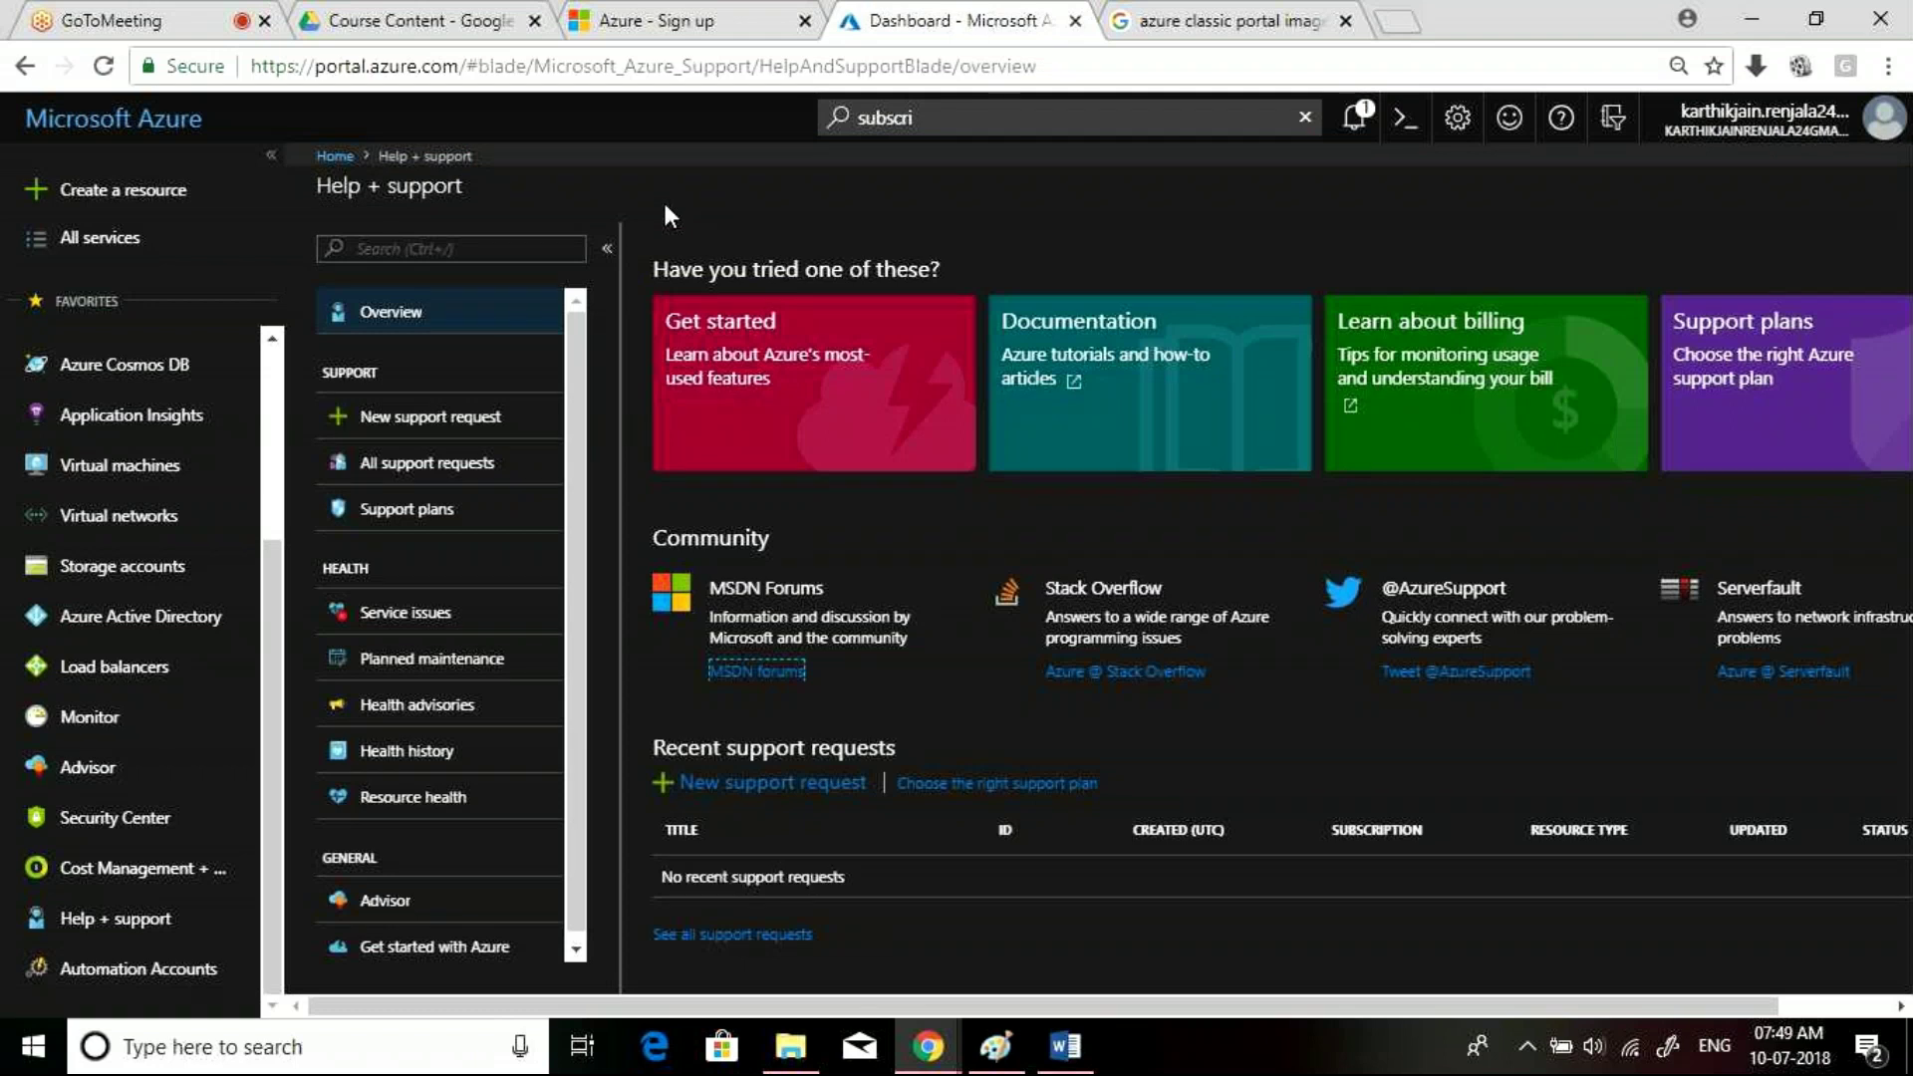
left_click(461, 473)
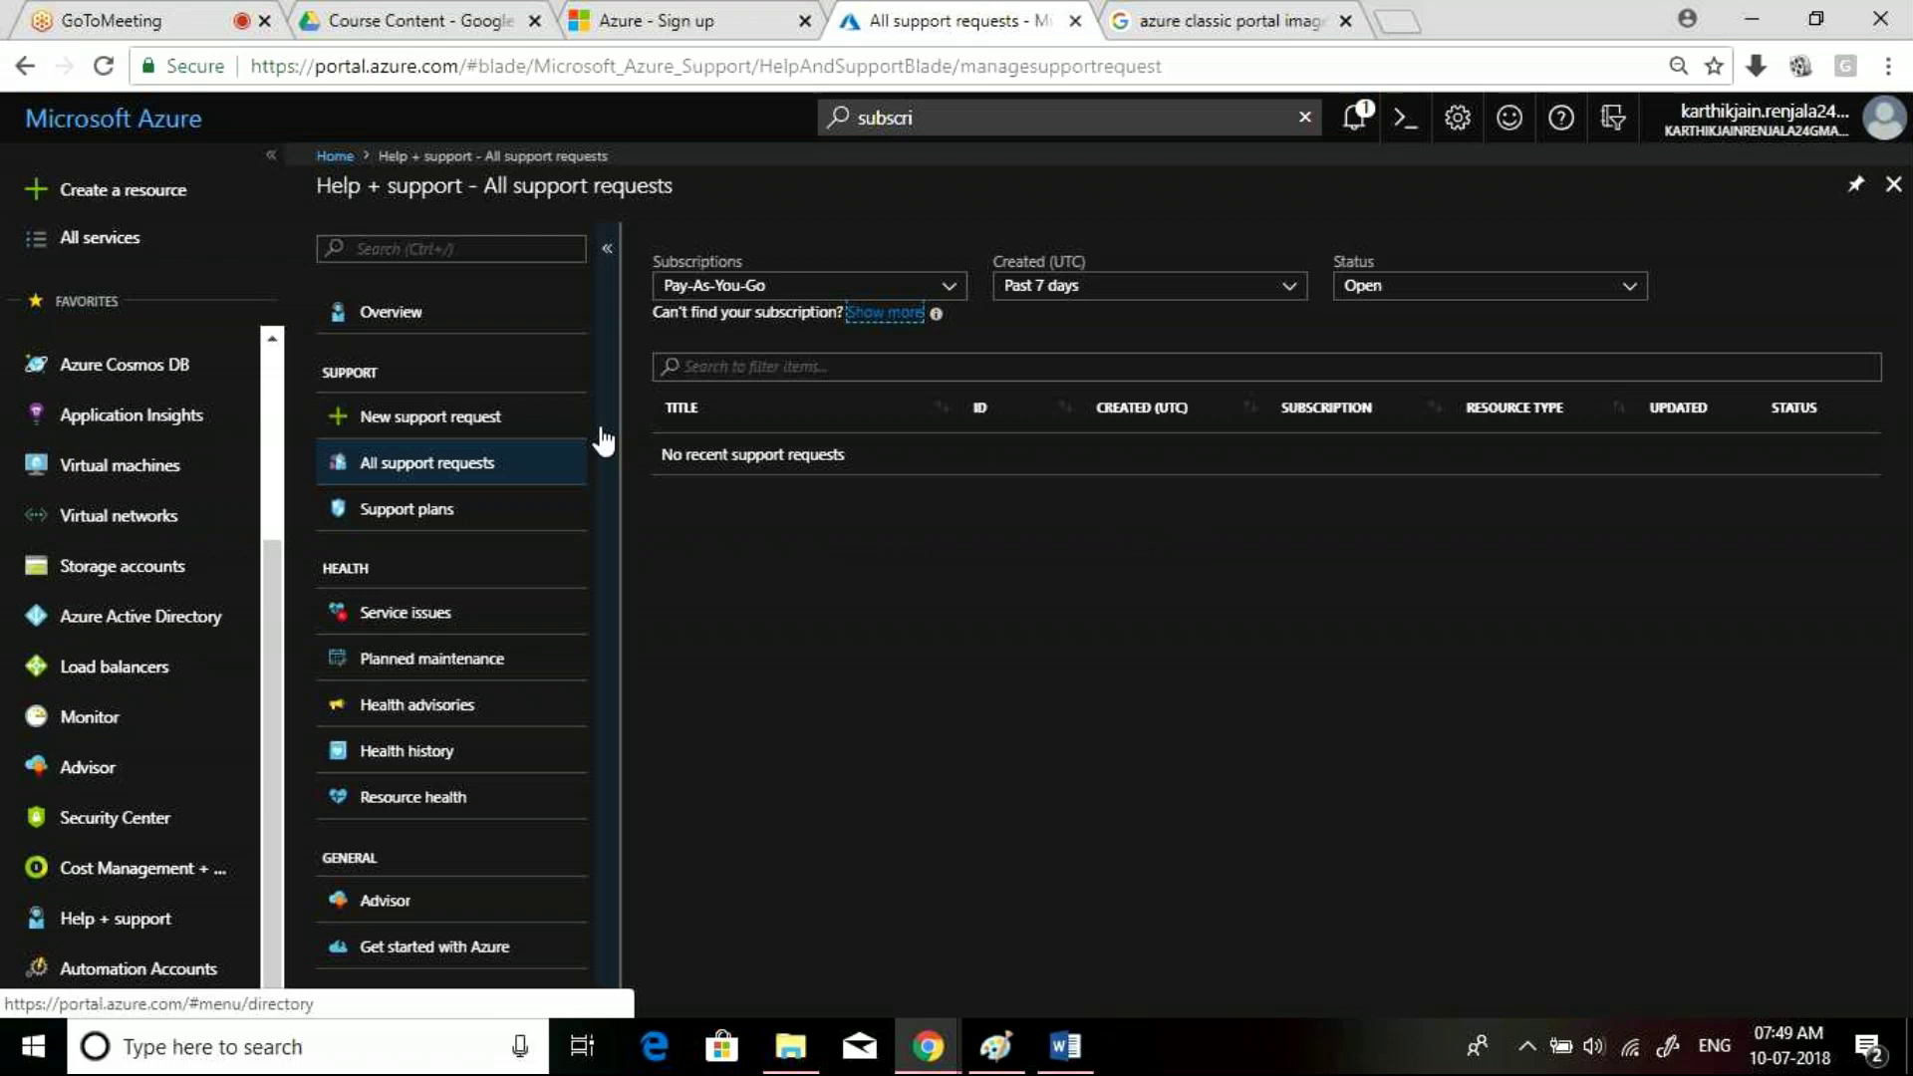
Compare the scope, technical support, response times and pricing of the Basic, Developer, Standard and Professional Direct support plans, and close Help + support
left_click(505, 510)
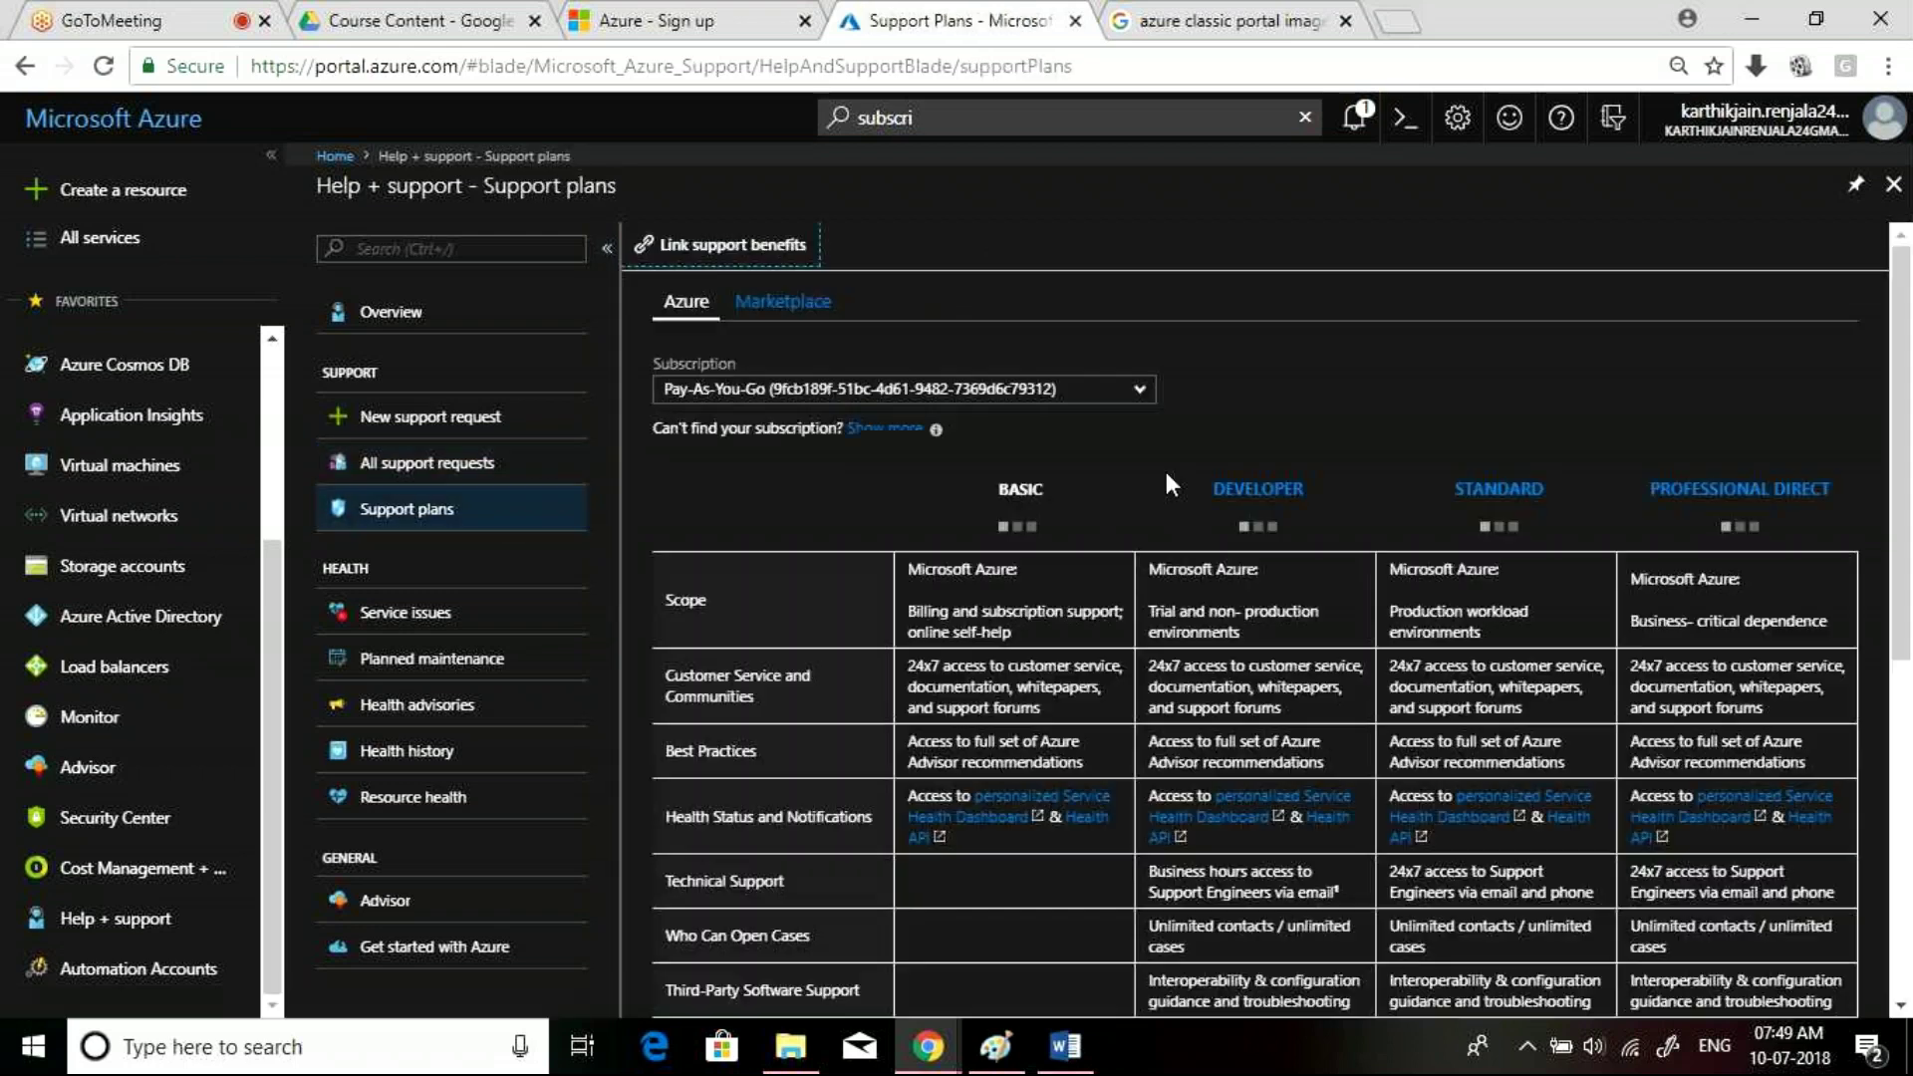
scroll(1857, 259, "down", 3)
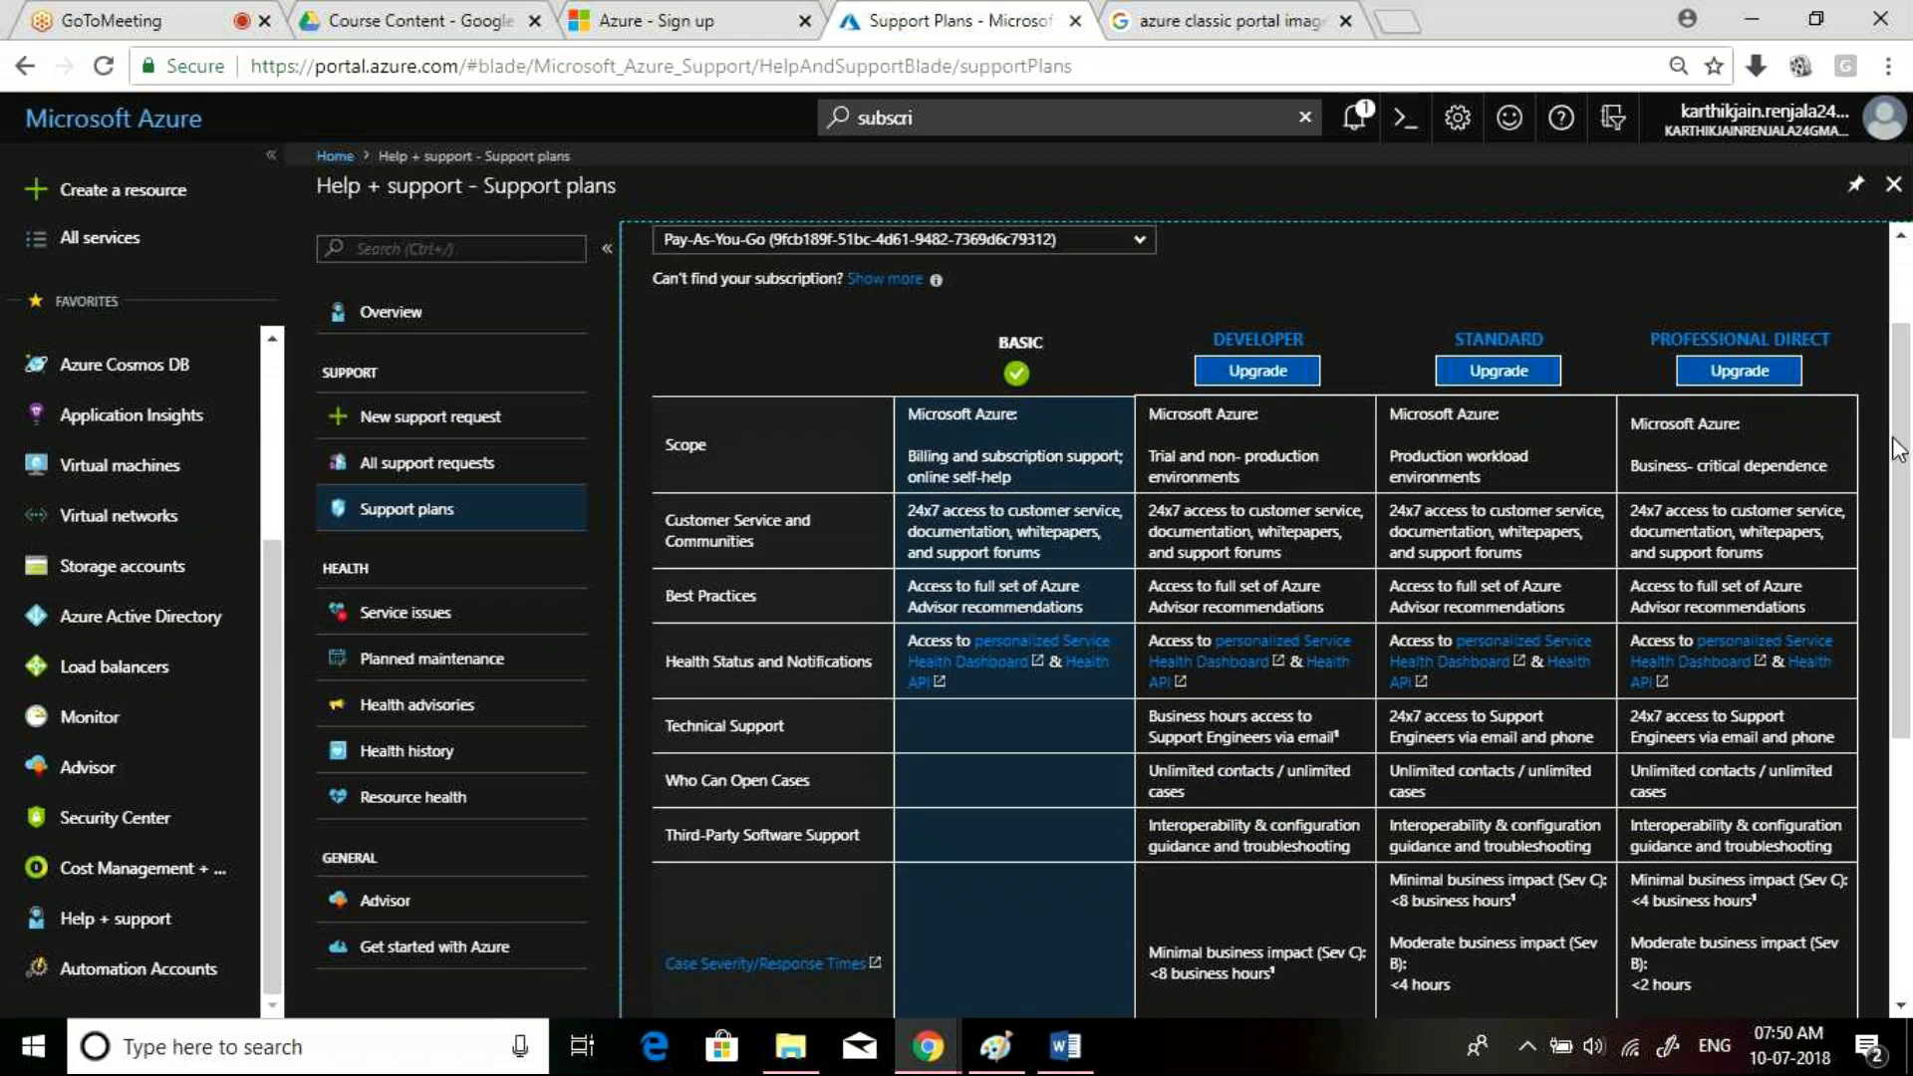
scroll(1898, 448, "down", 1)
scroll(1903, 437, "up", 1)
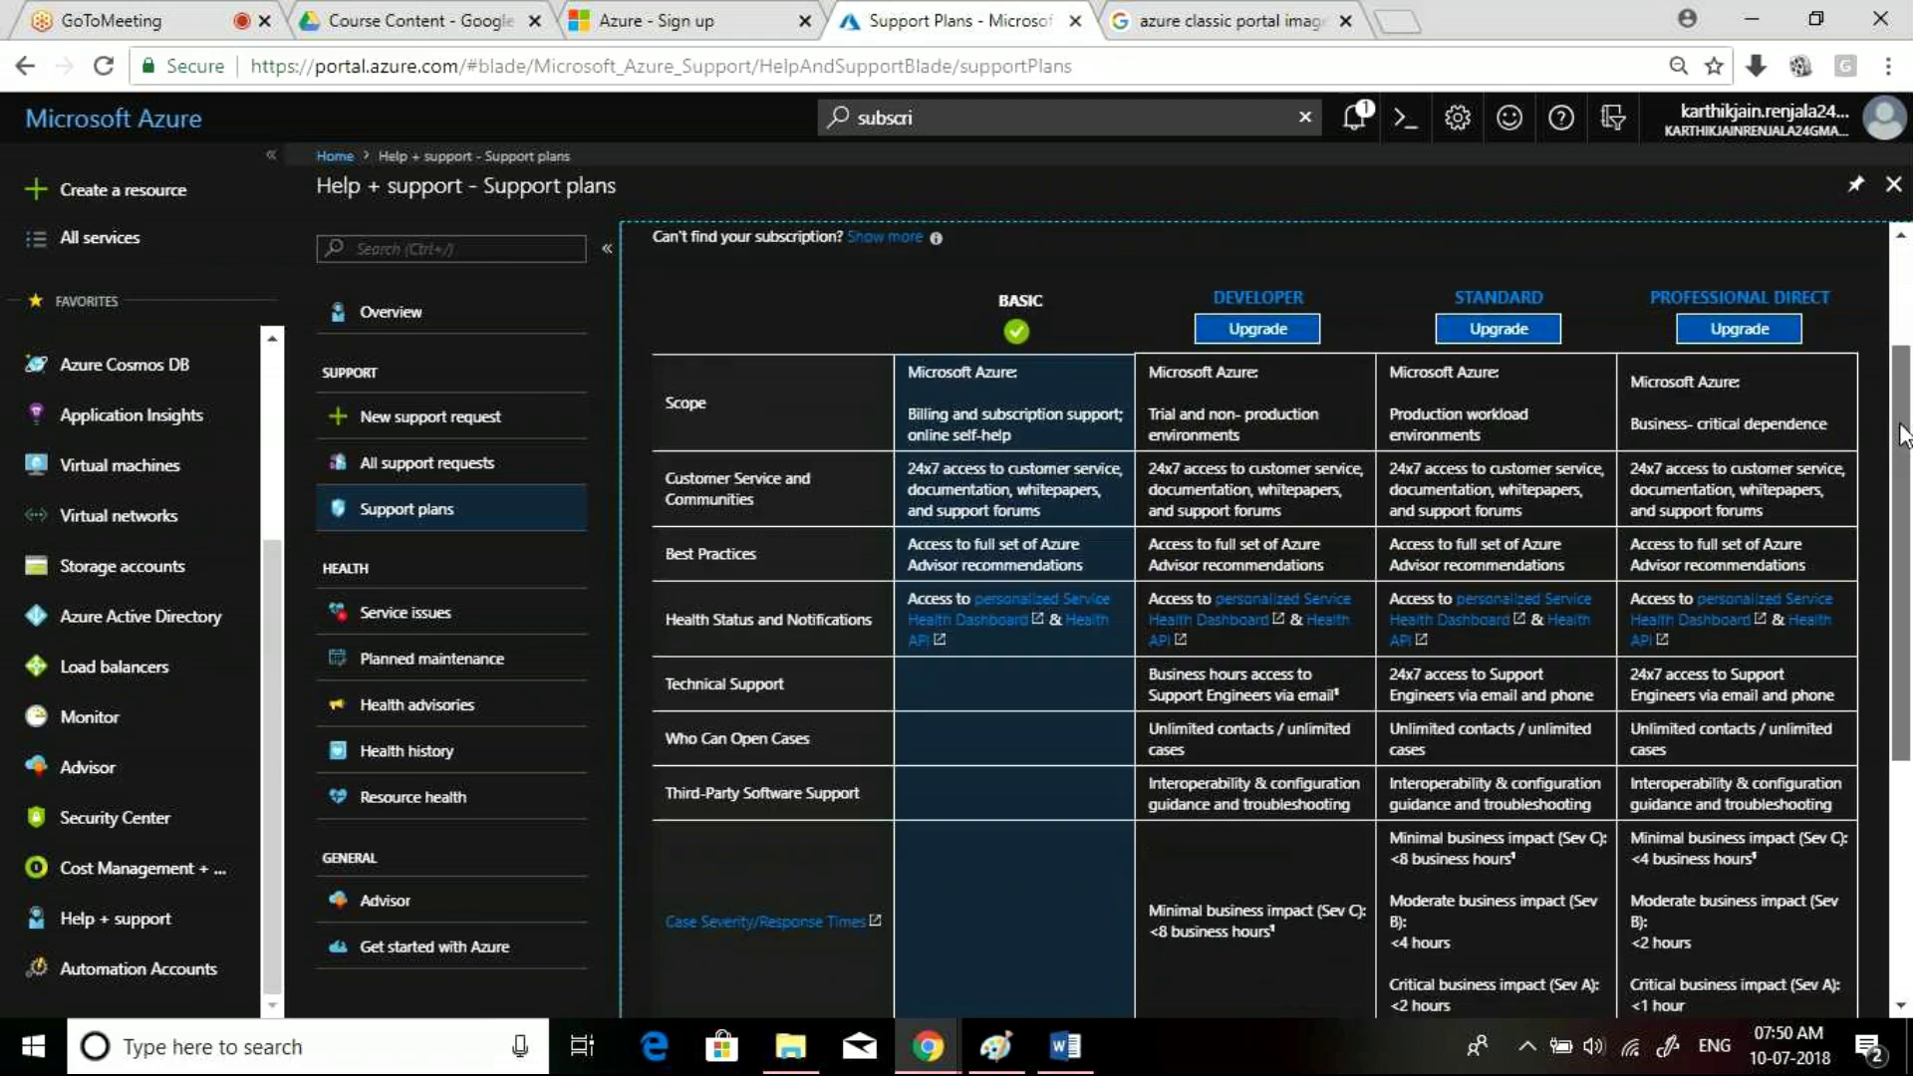
scroll(1903, 434, "up", 1)
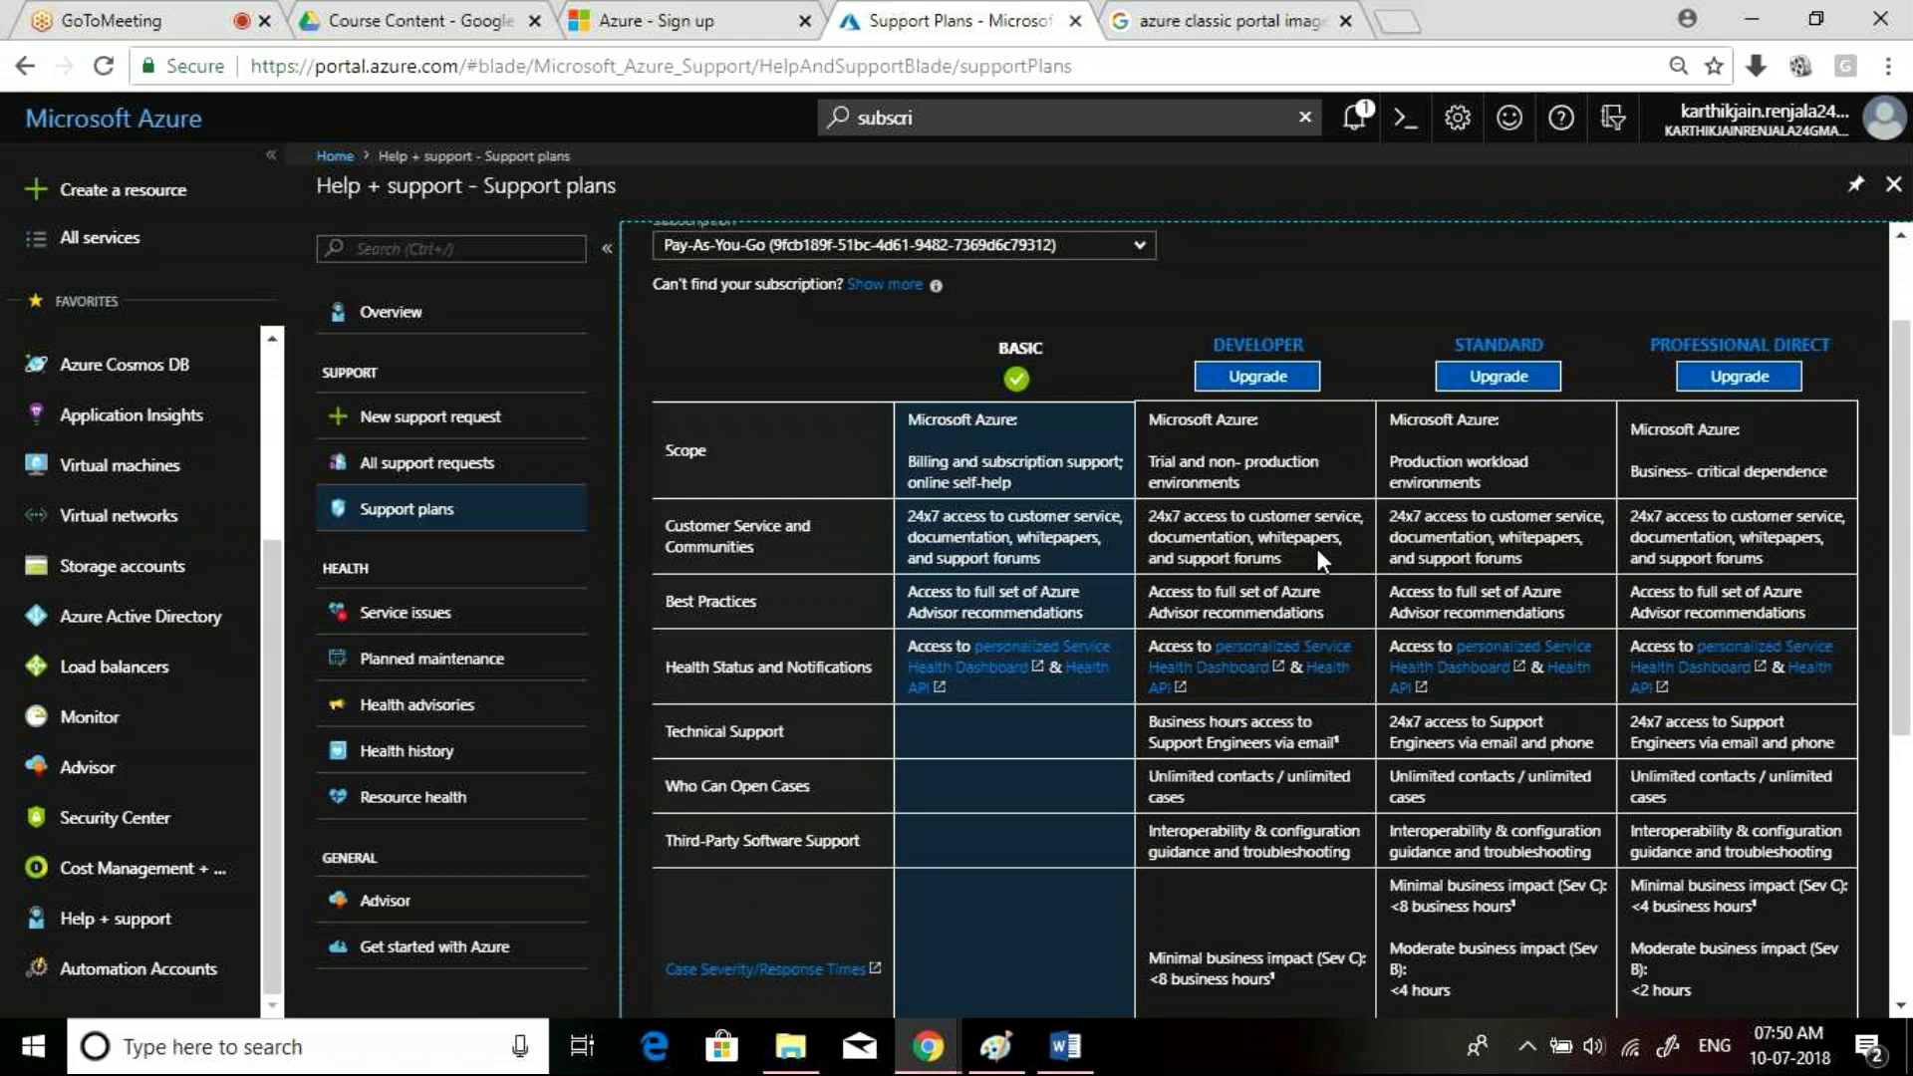
scroll(1097, 875, "down", 4)
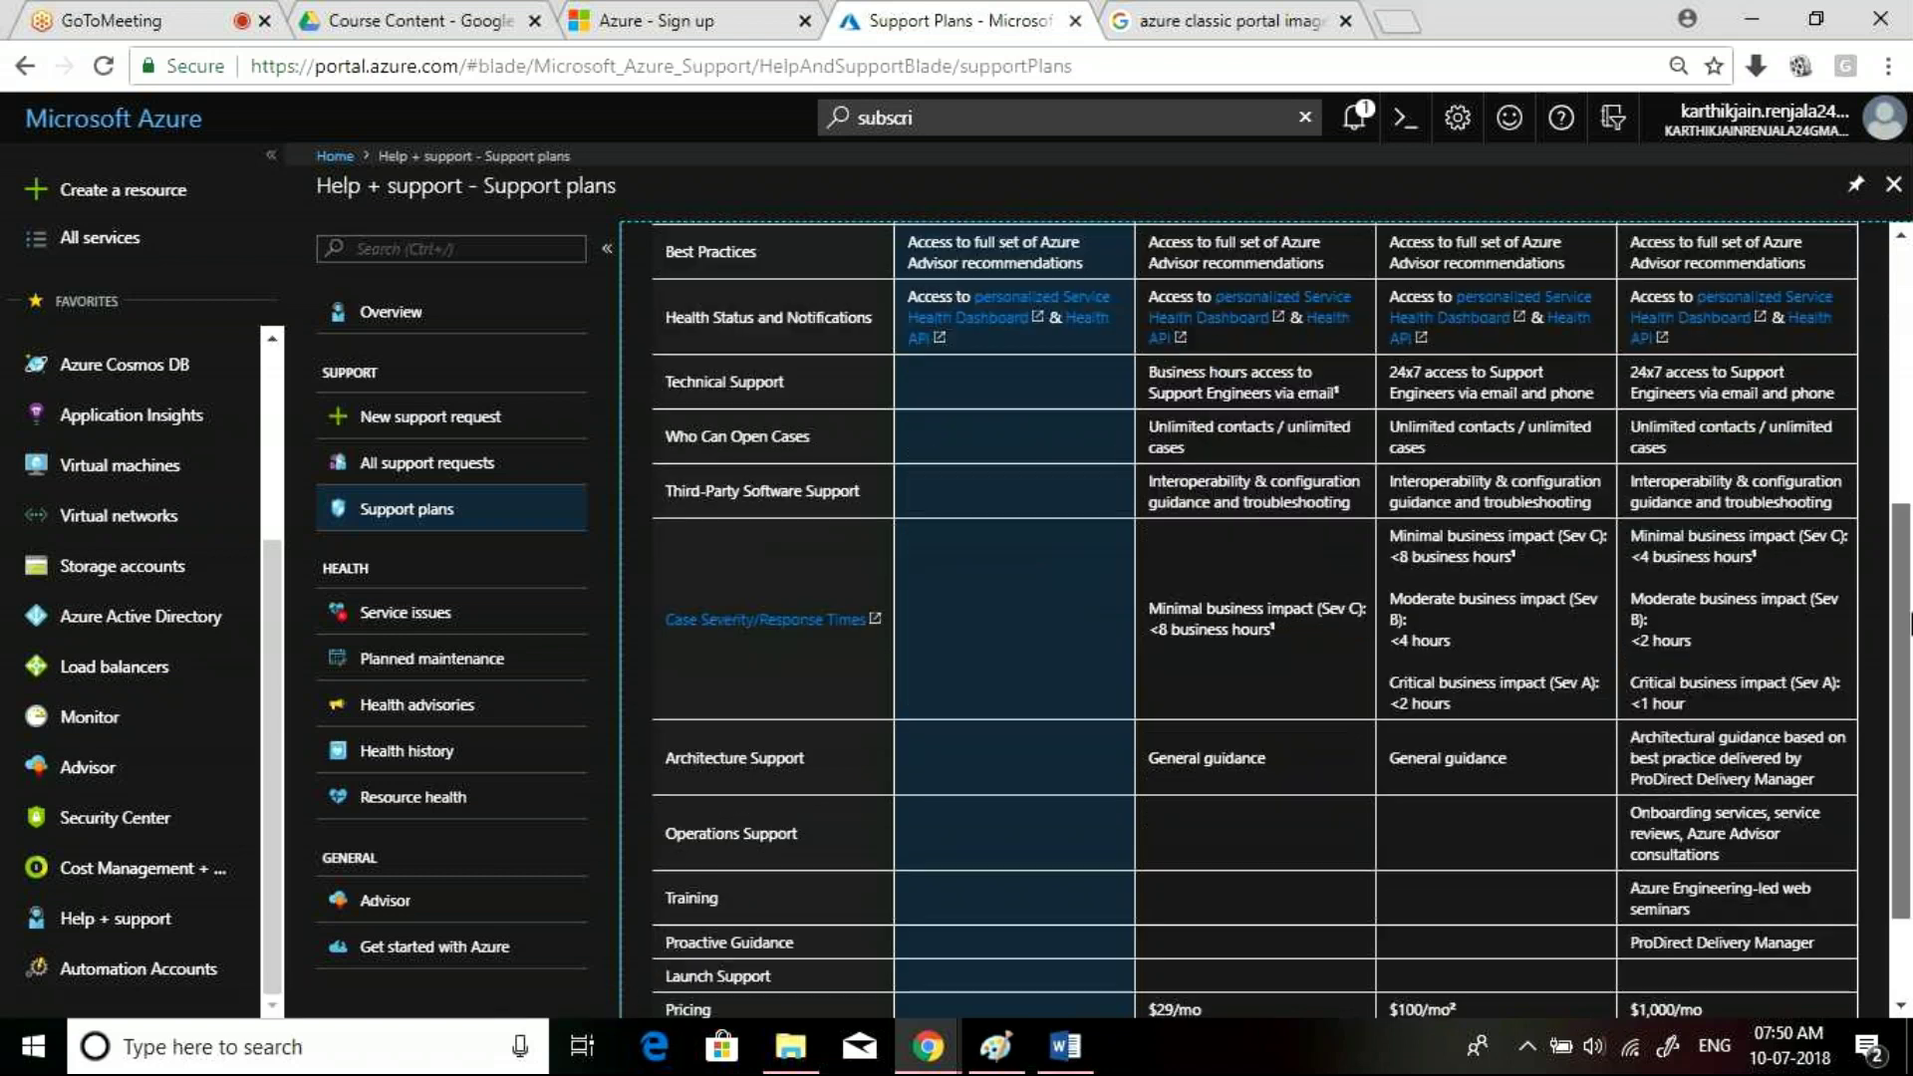
scroll(1097, 875, "down", 2)
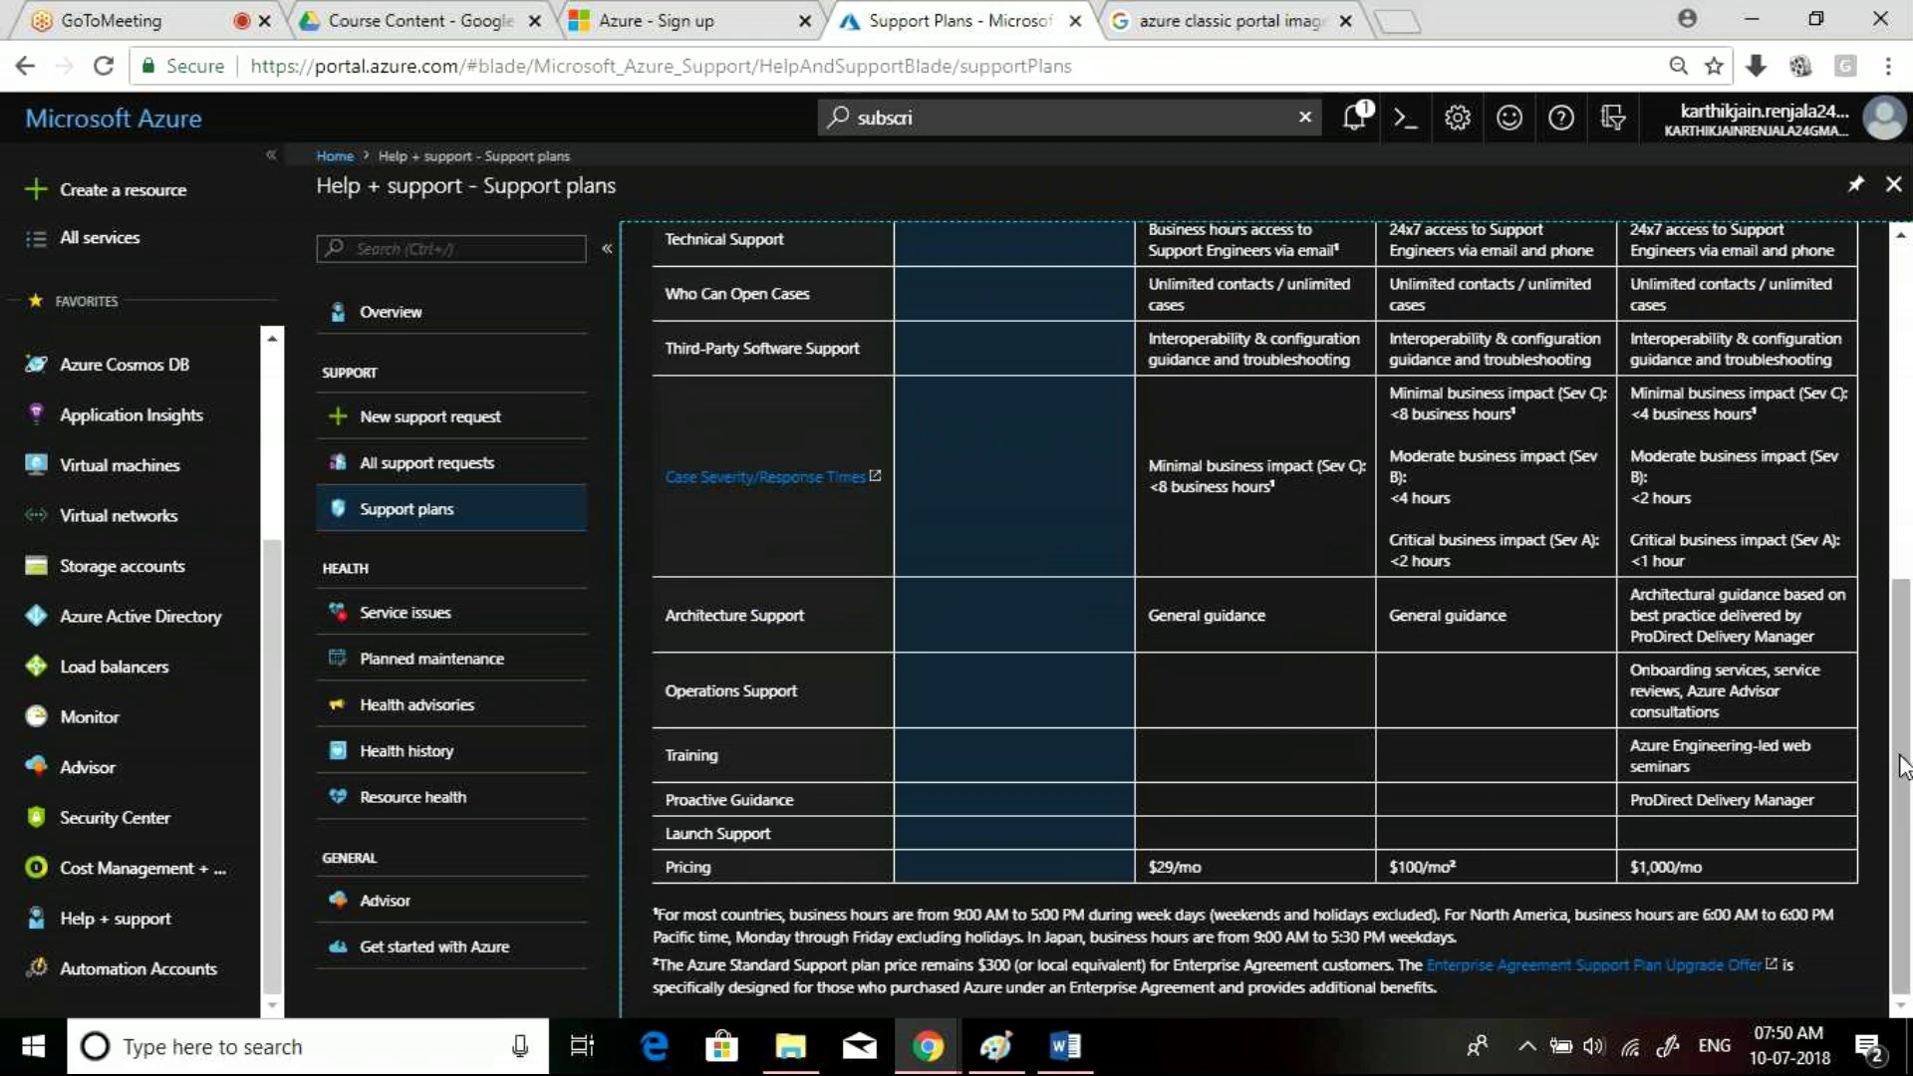
scroll(1903, 768, "up", 2)
scroll(1906, 762, "down", 1)
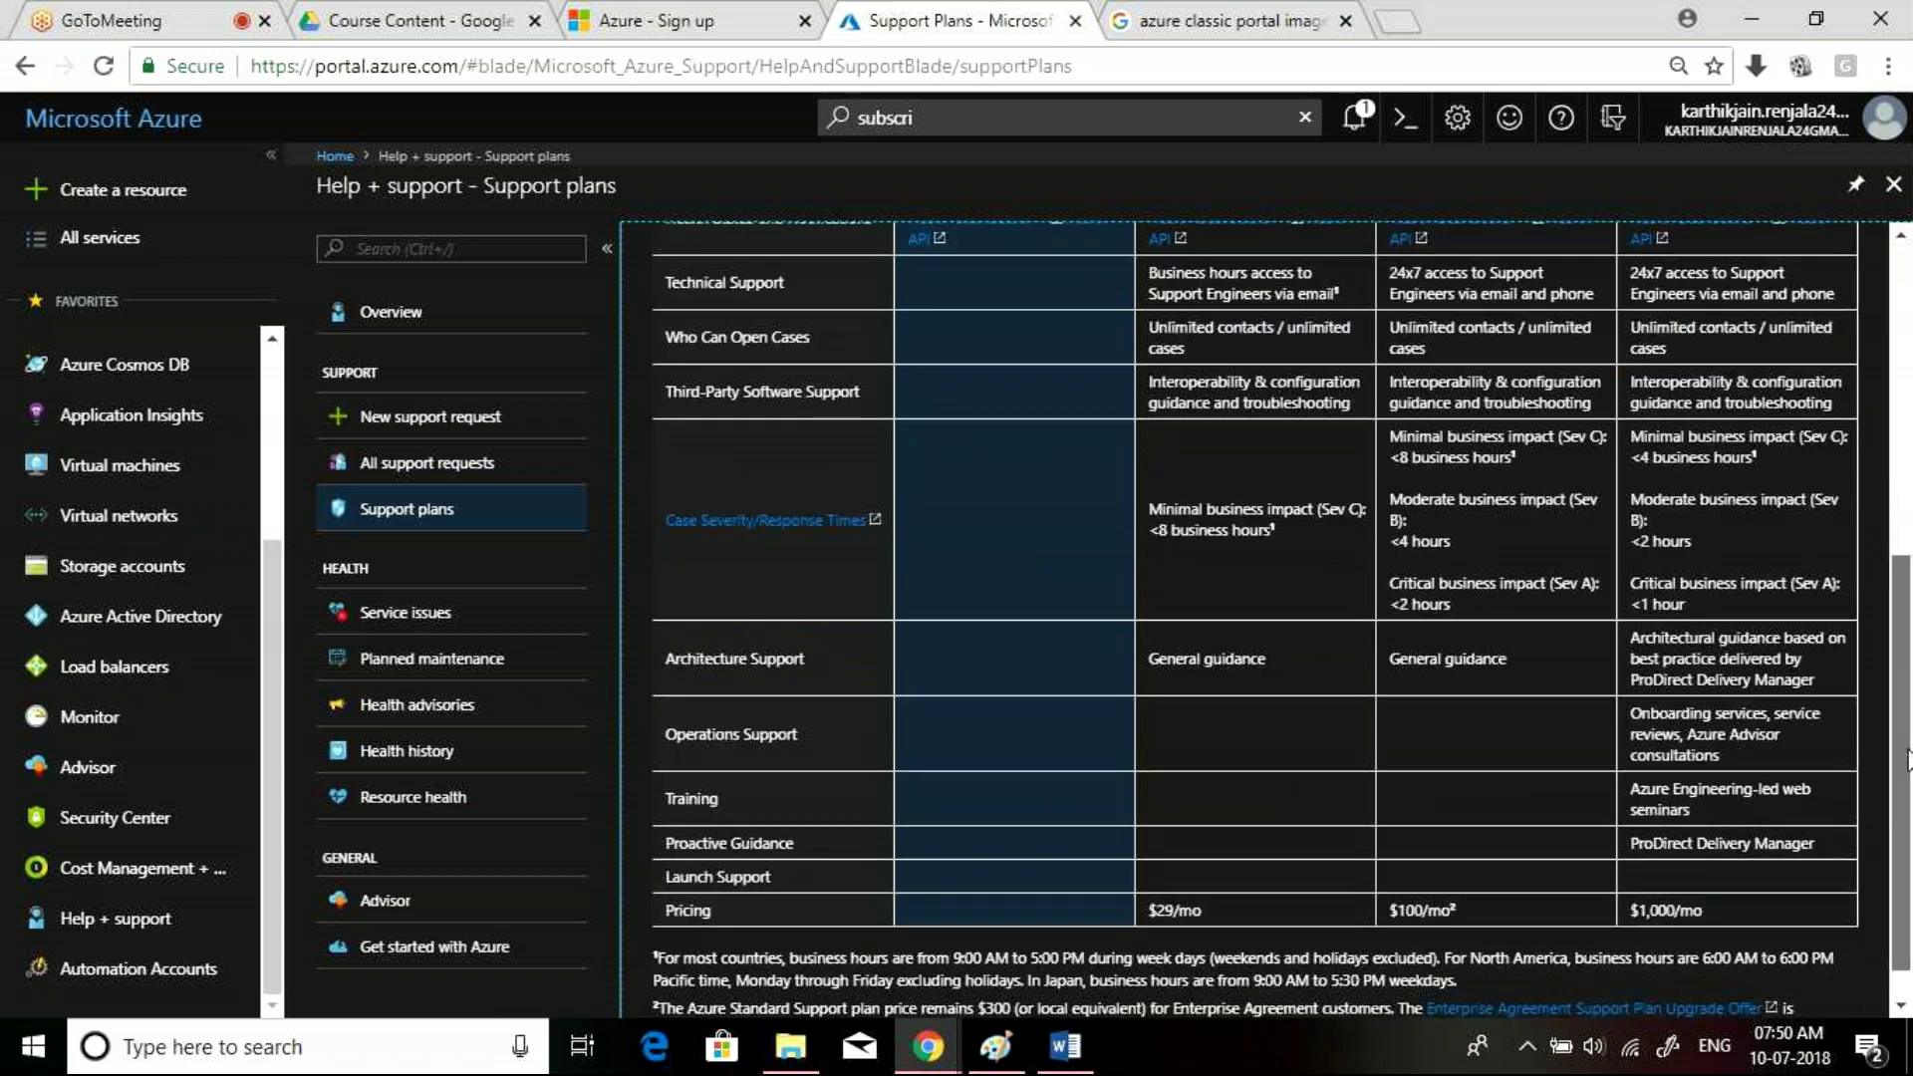
scroll(1467, 937, "down", 1)
left_click(1908, 393)
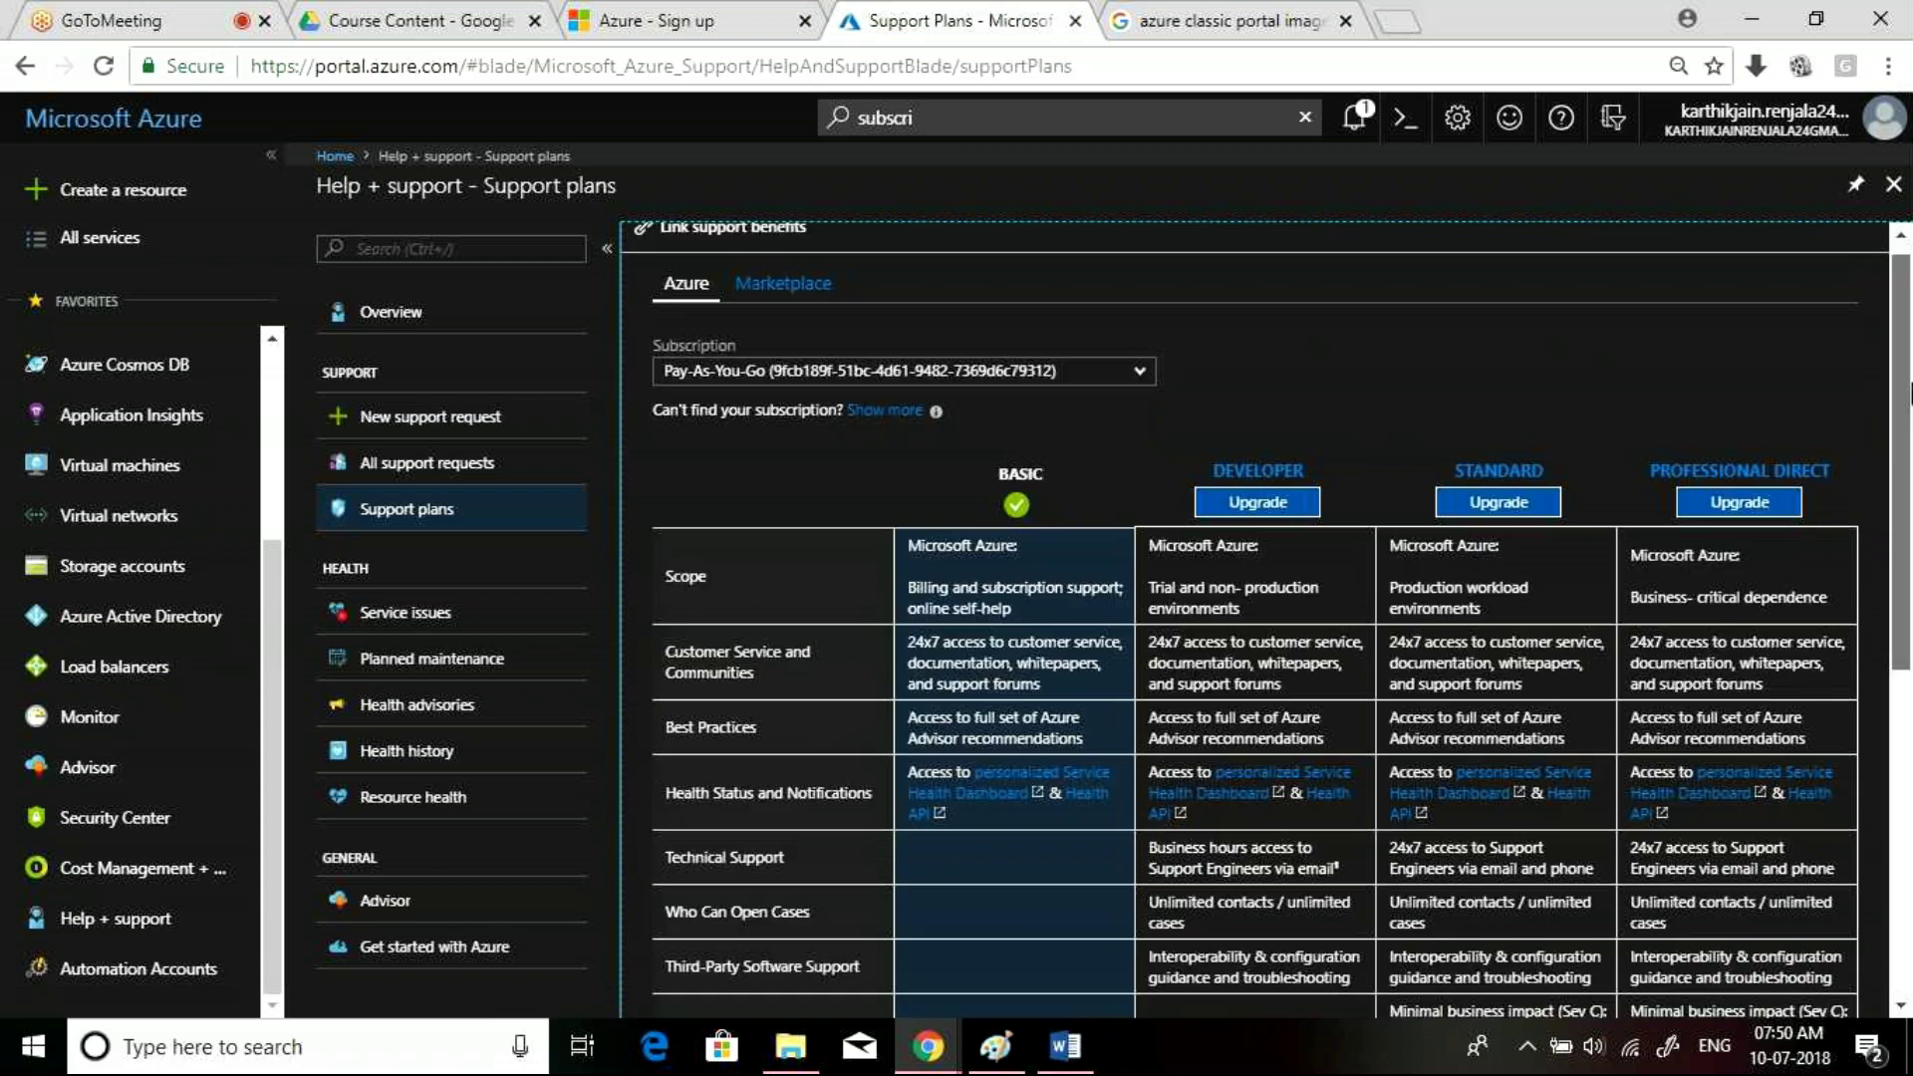
left_click(1905, 743)
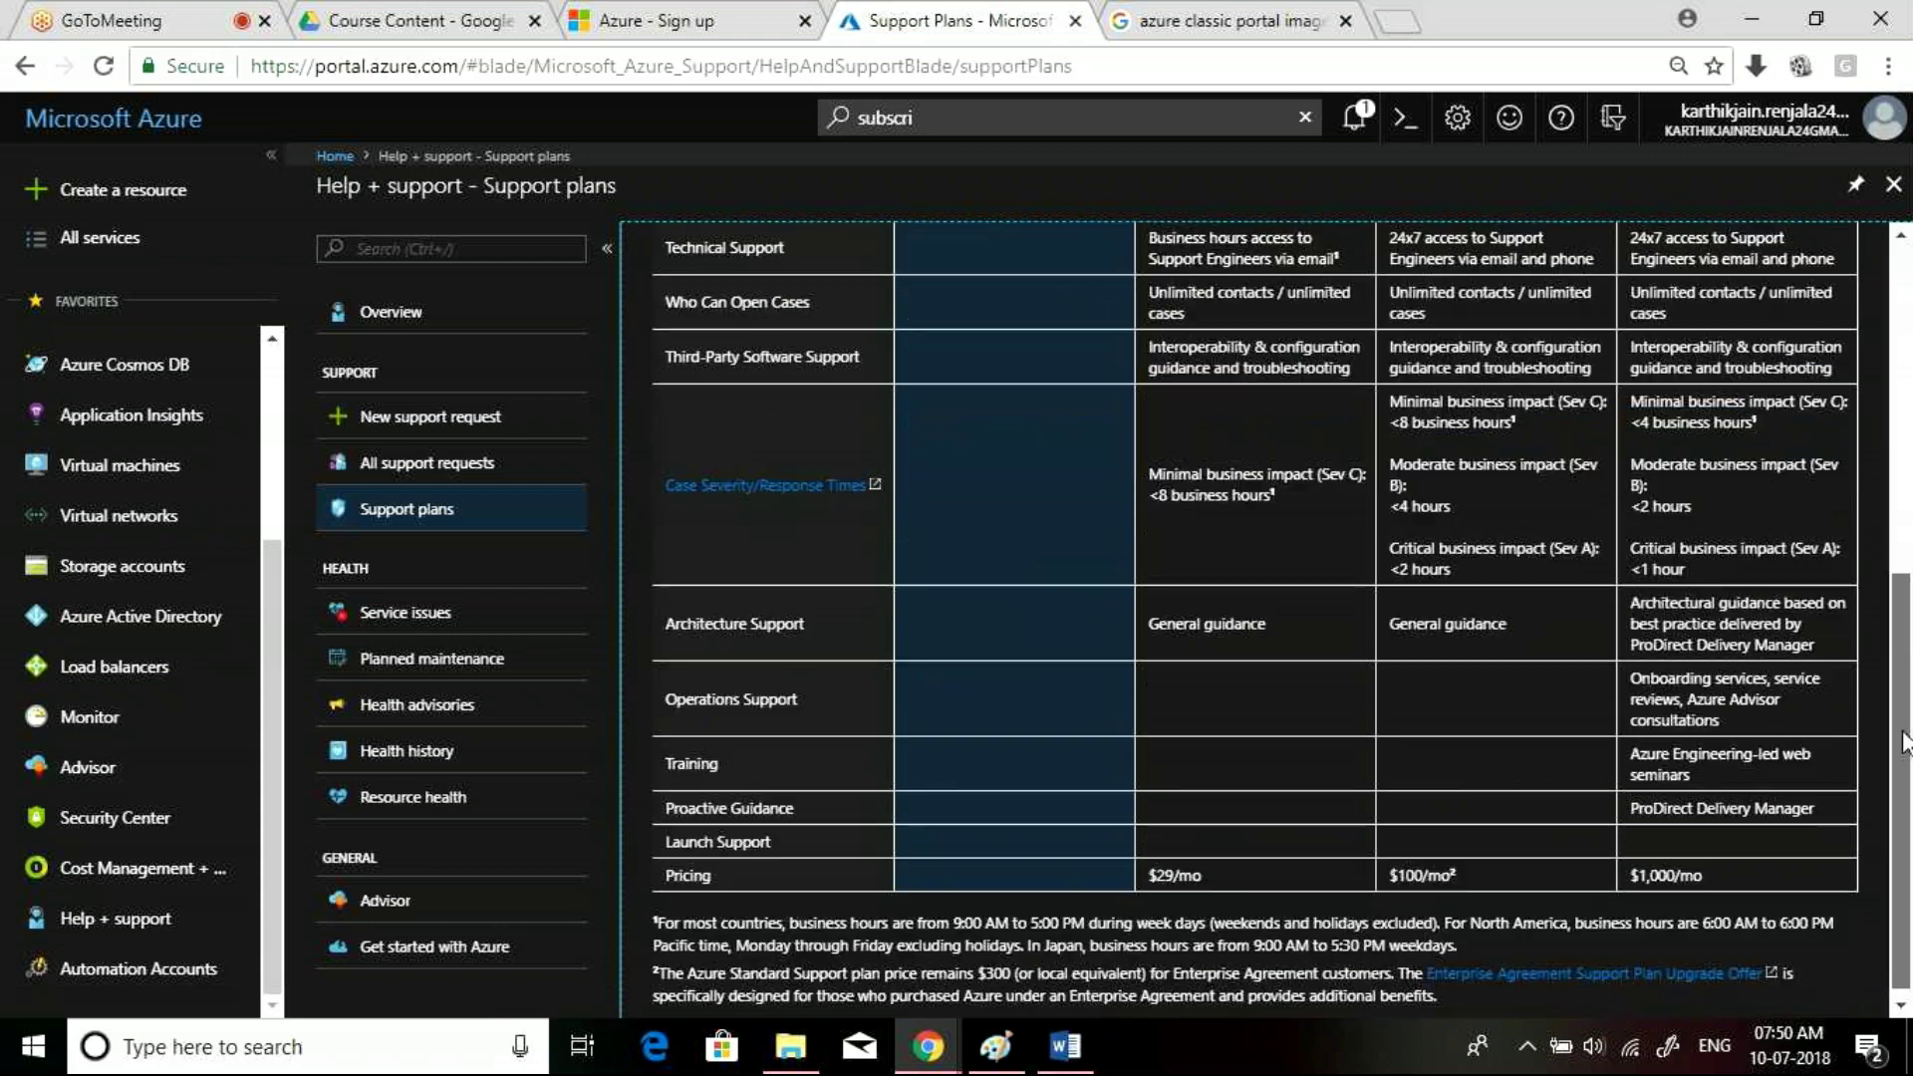
left_click_drag(1905, 742, 1893, 503)
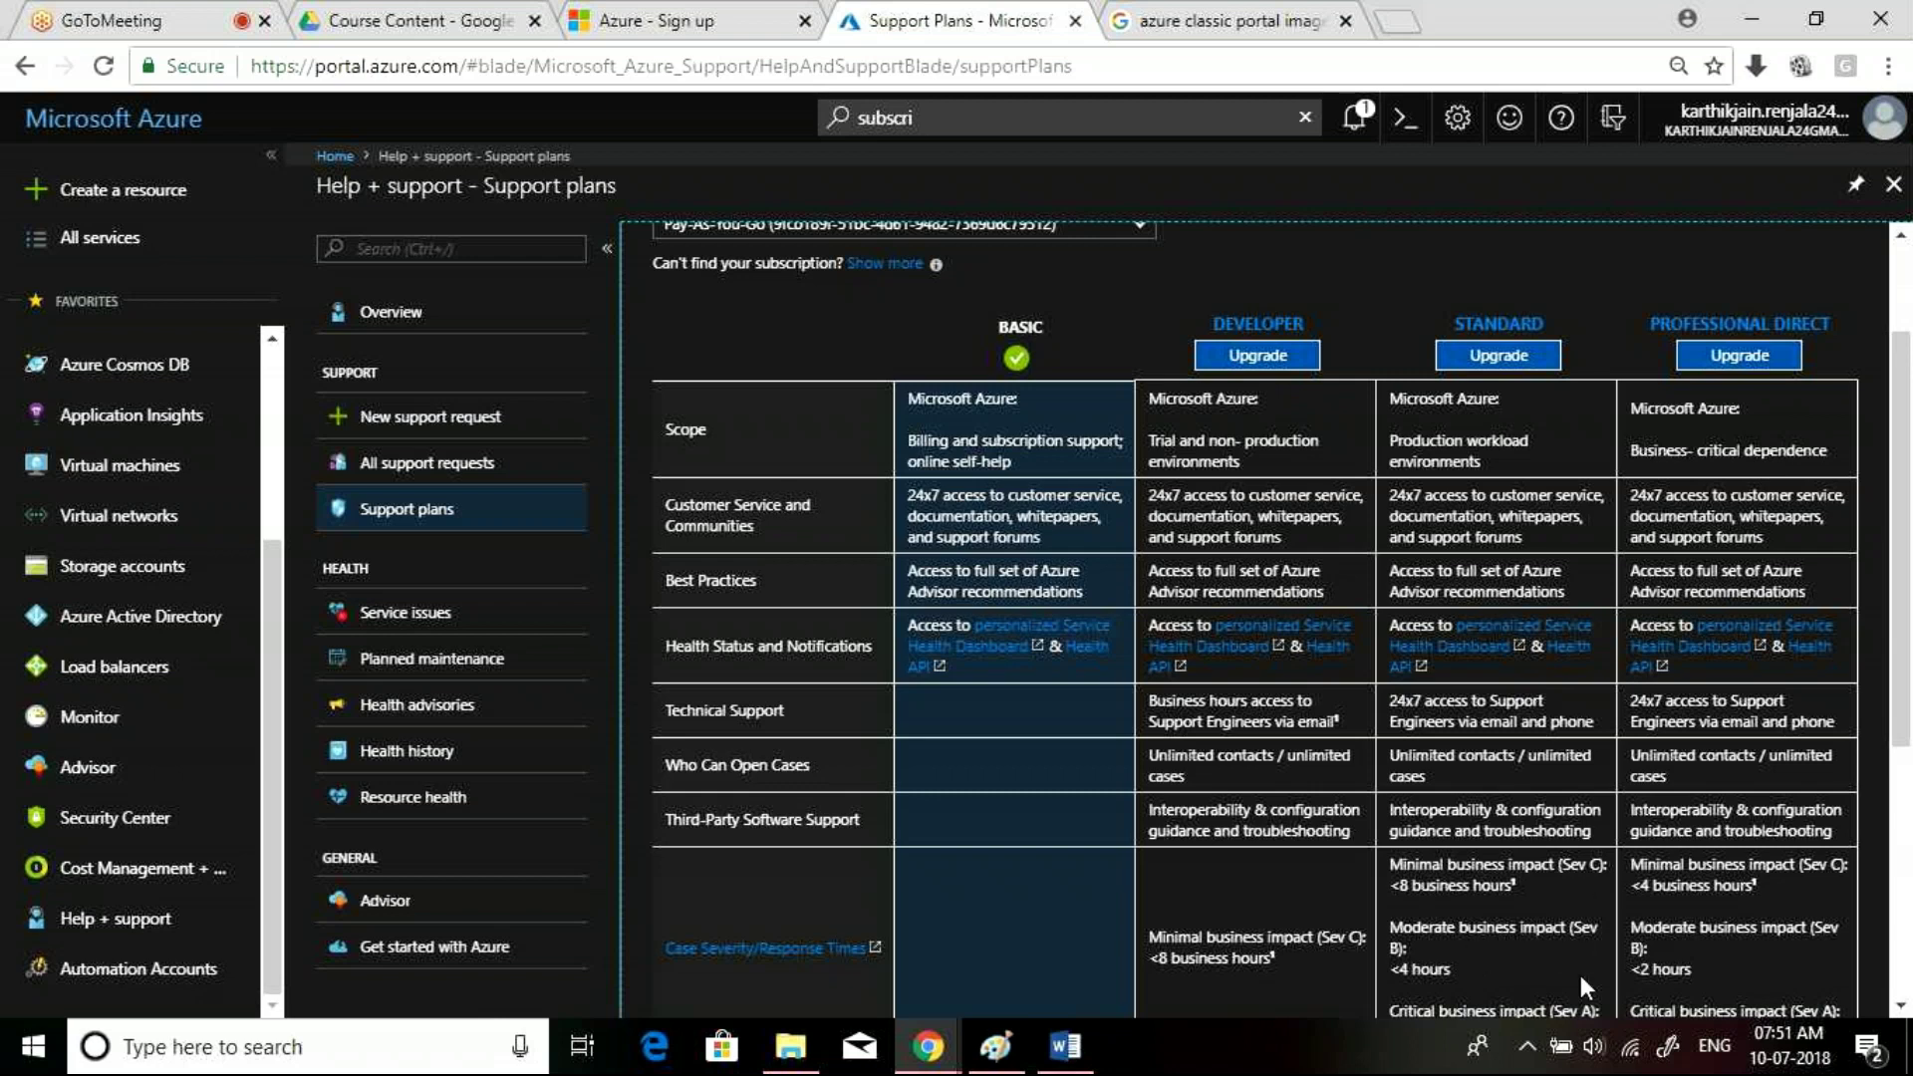
scroll(1581, 975, "down", 1)
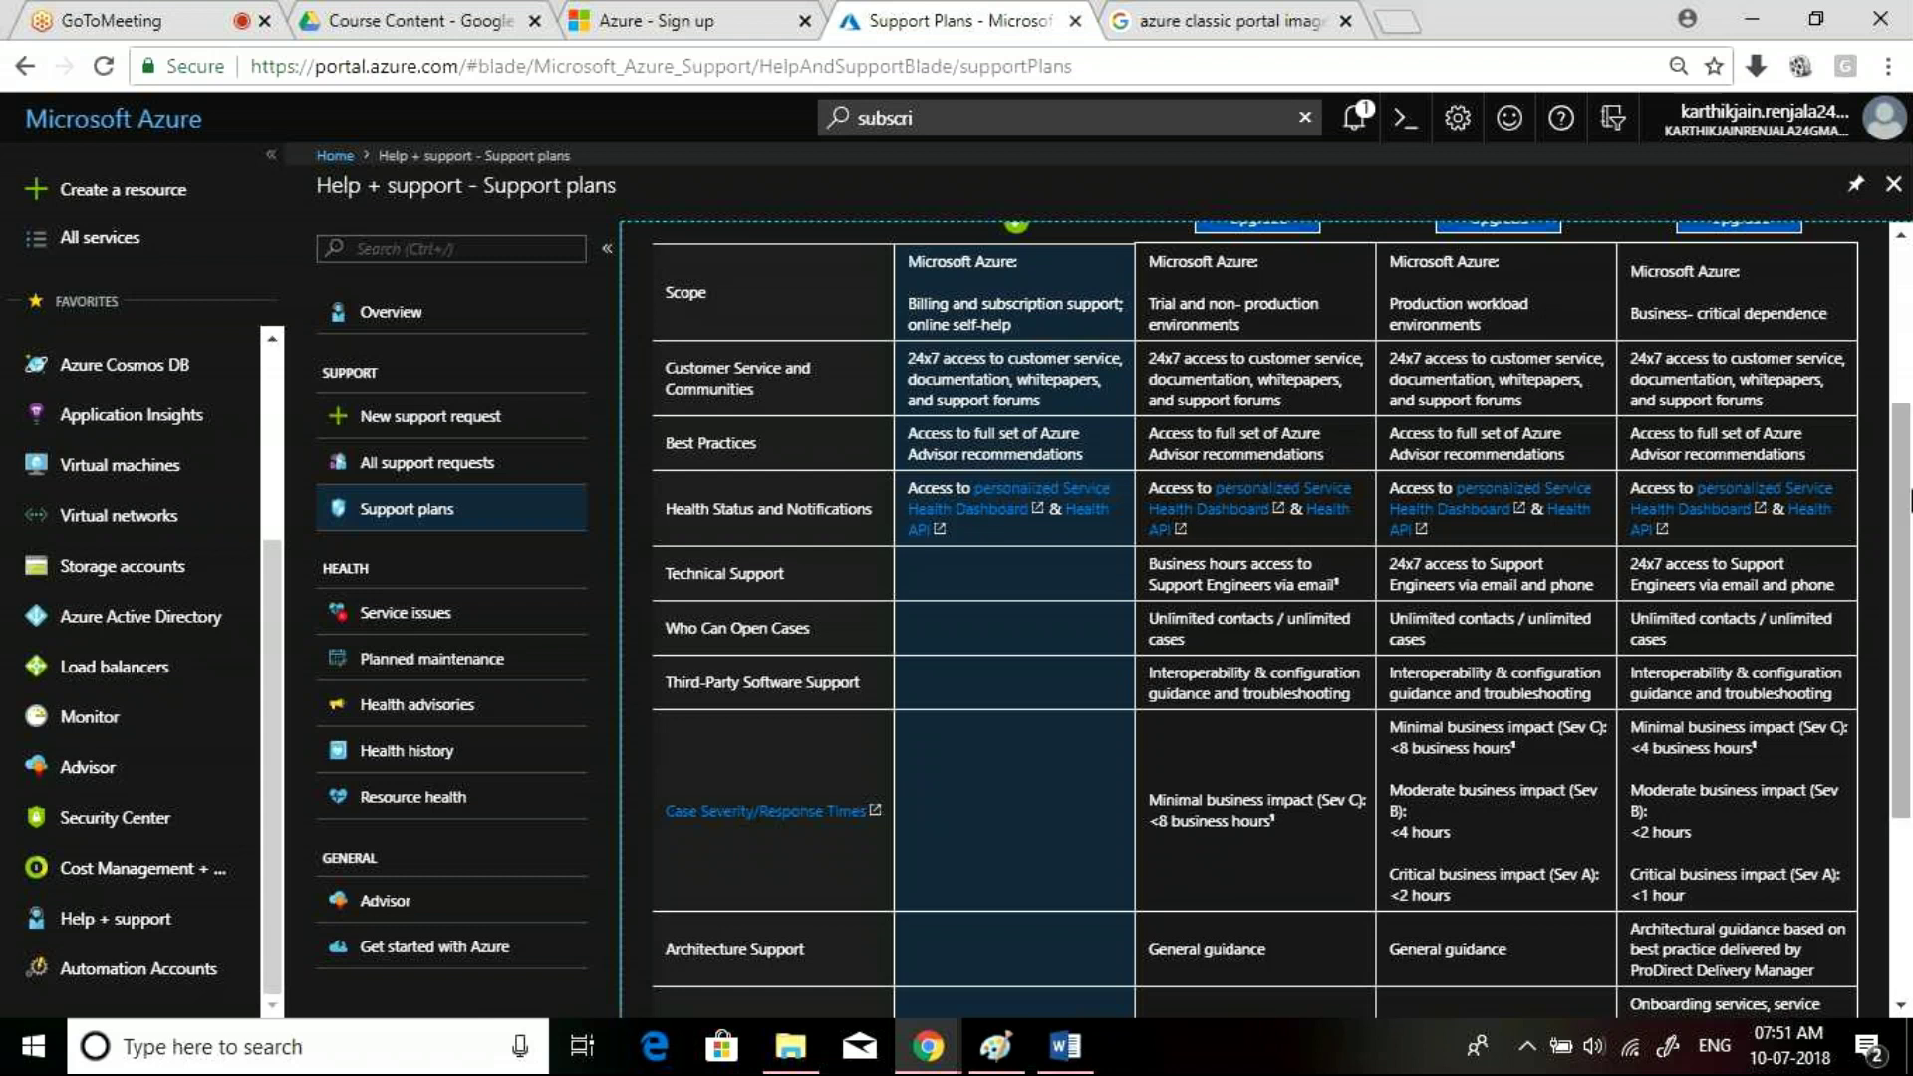
left_click_drag(1910, 499, 1911, 435)
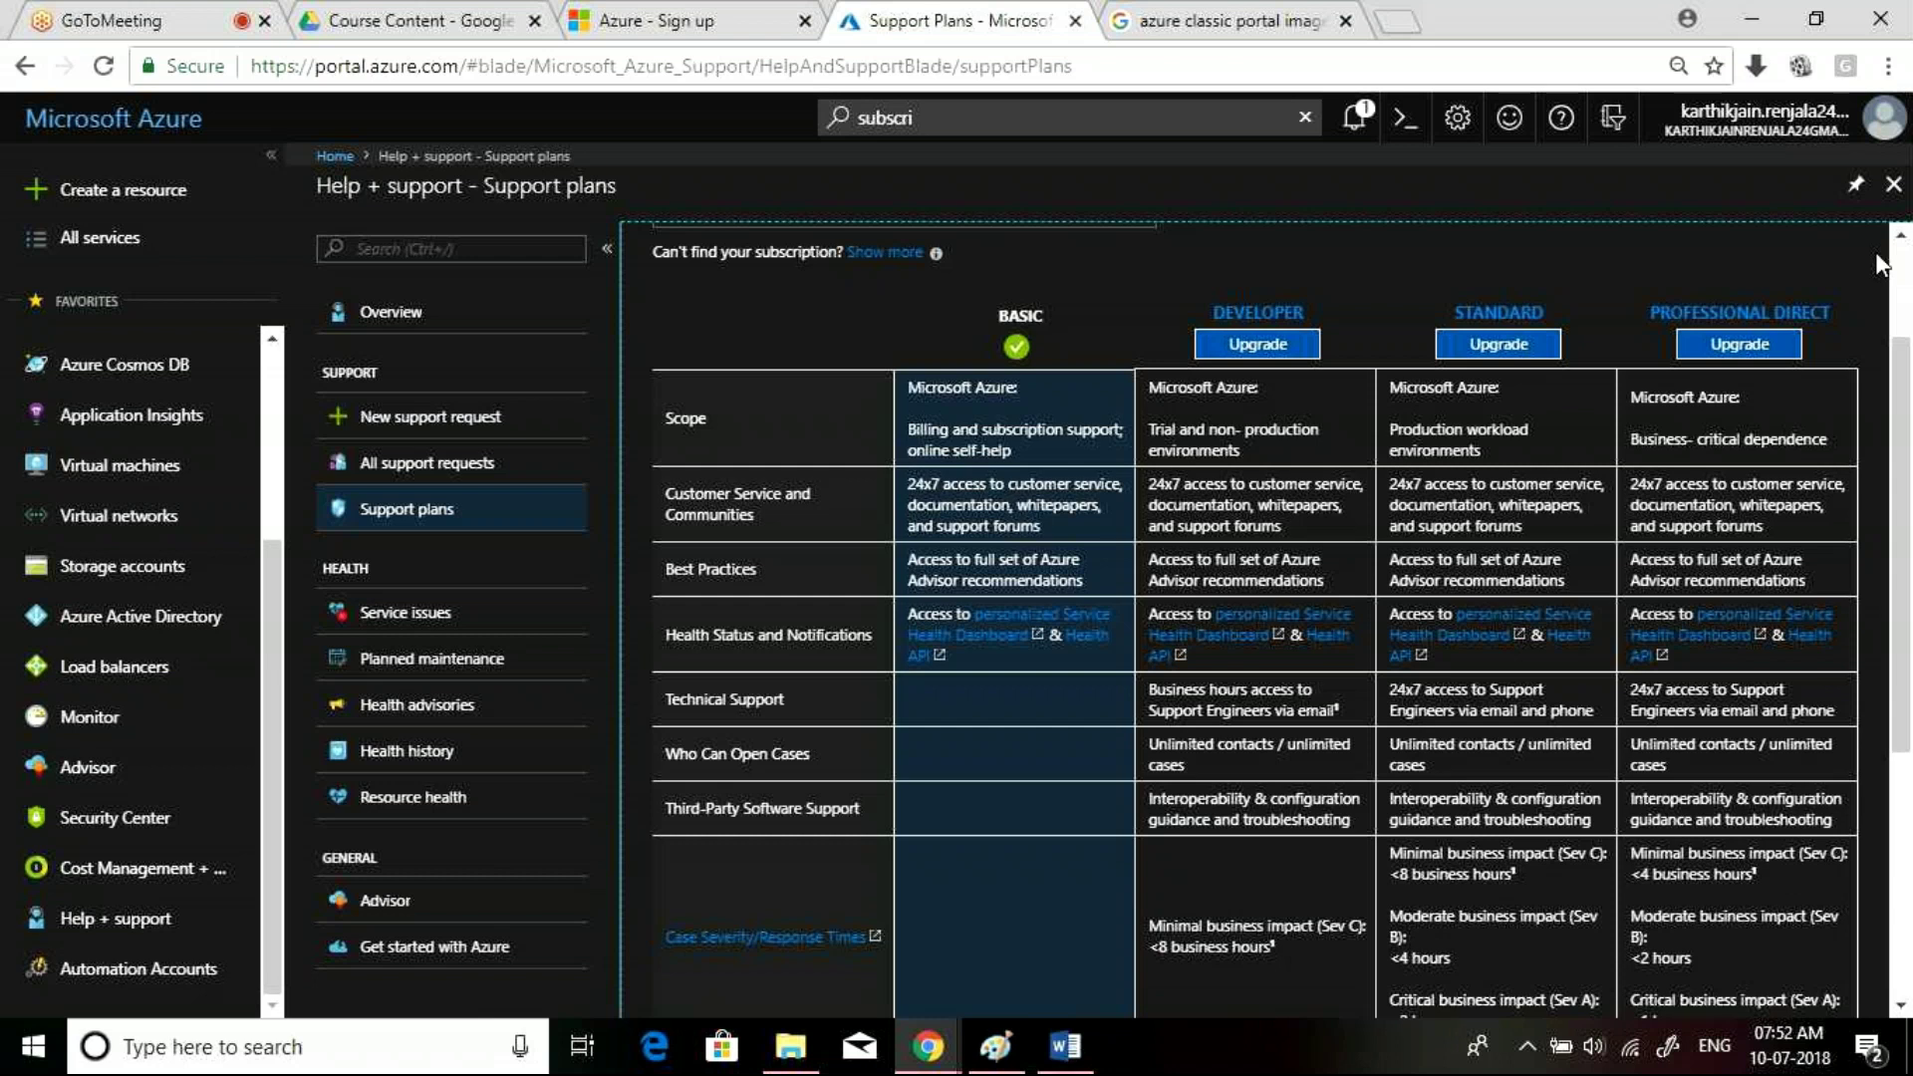
scroll(1892, 289, "up", 2)
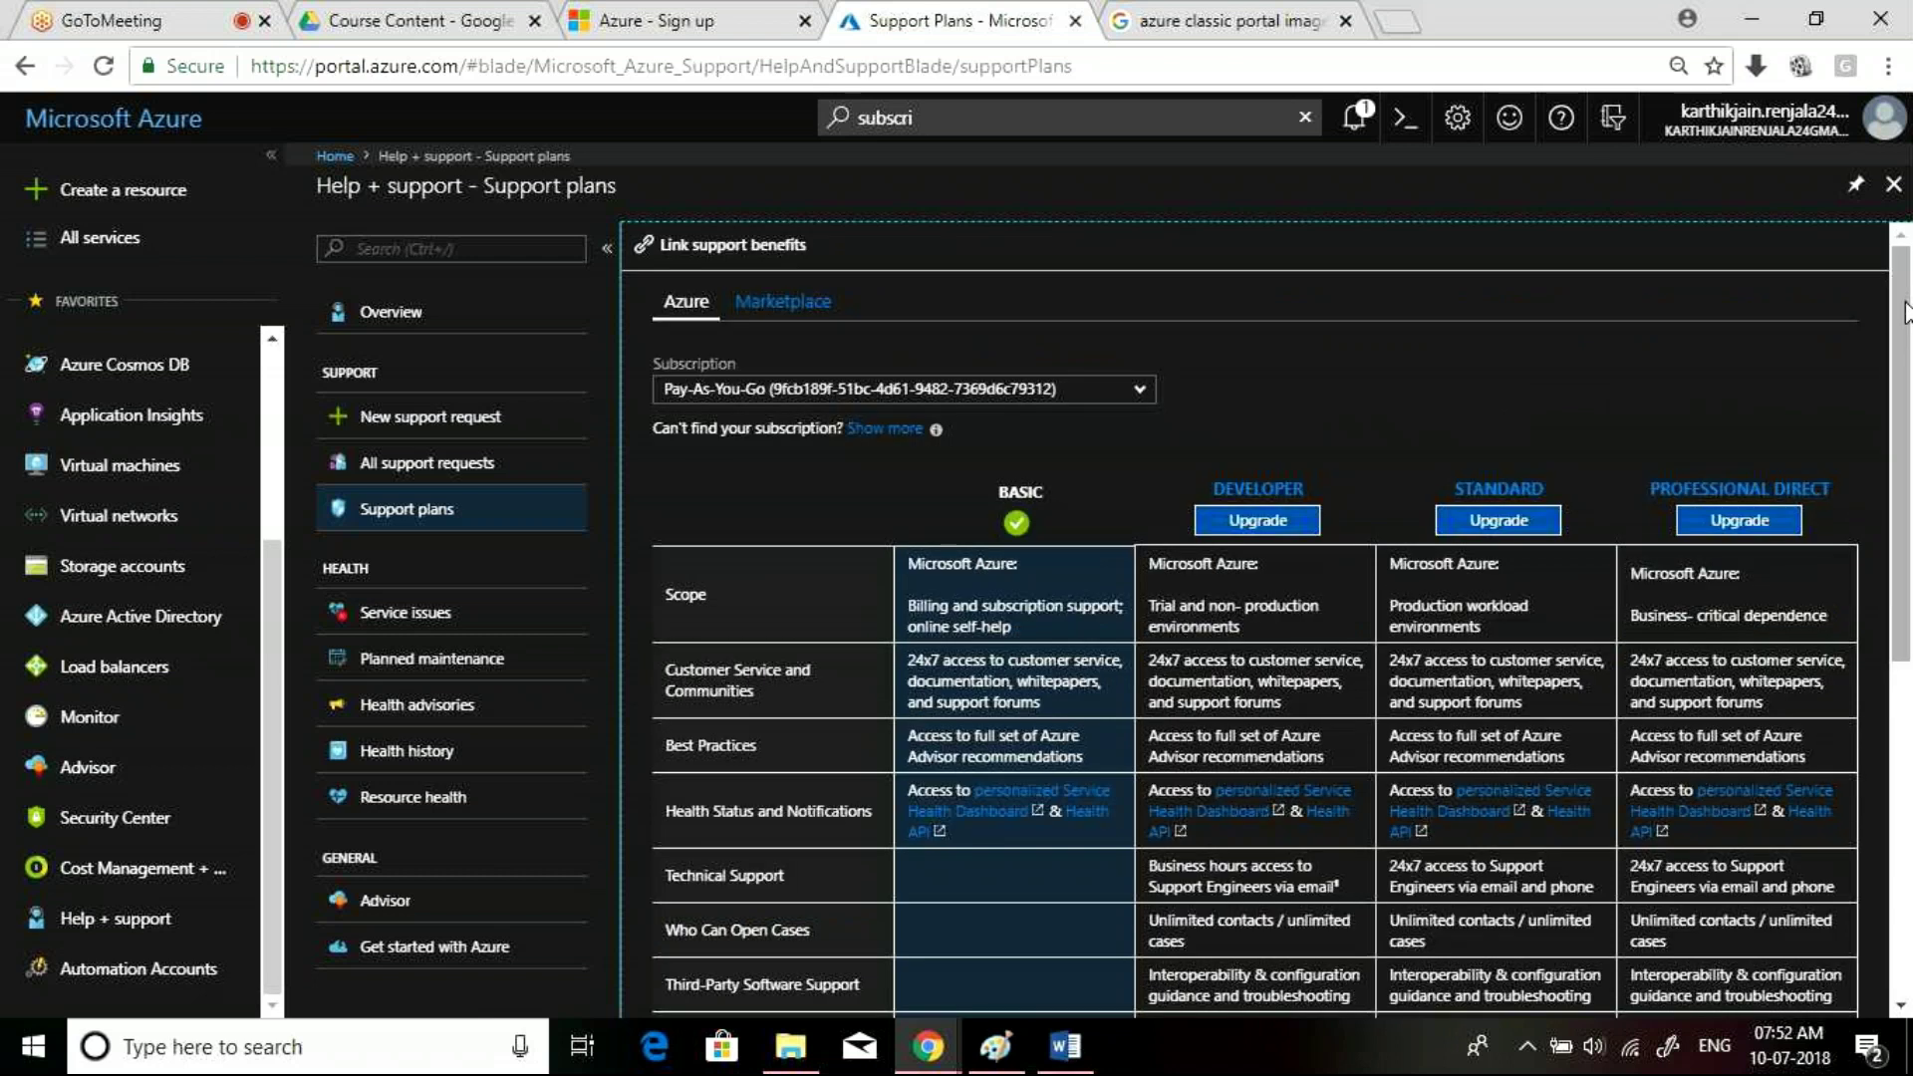
left_click(1894, 185)
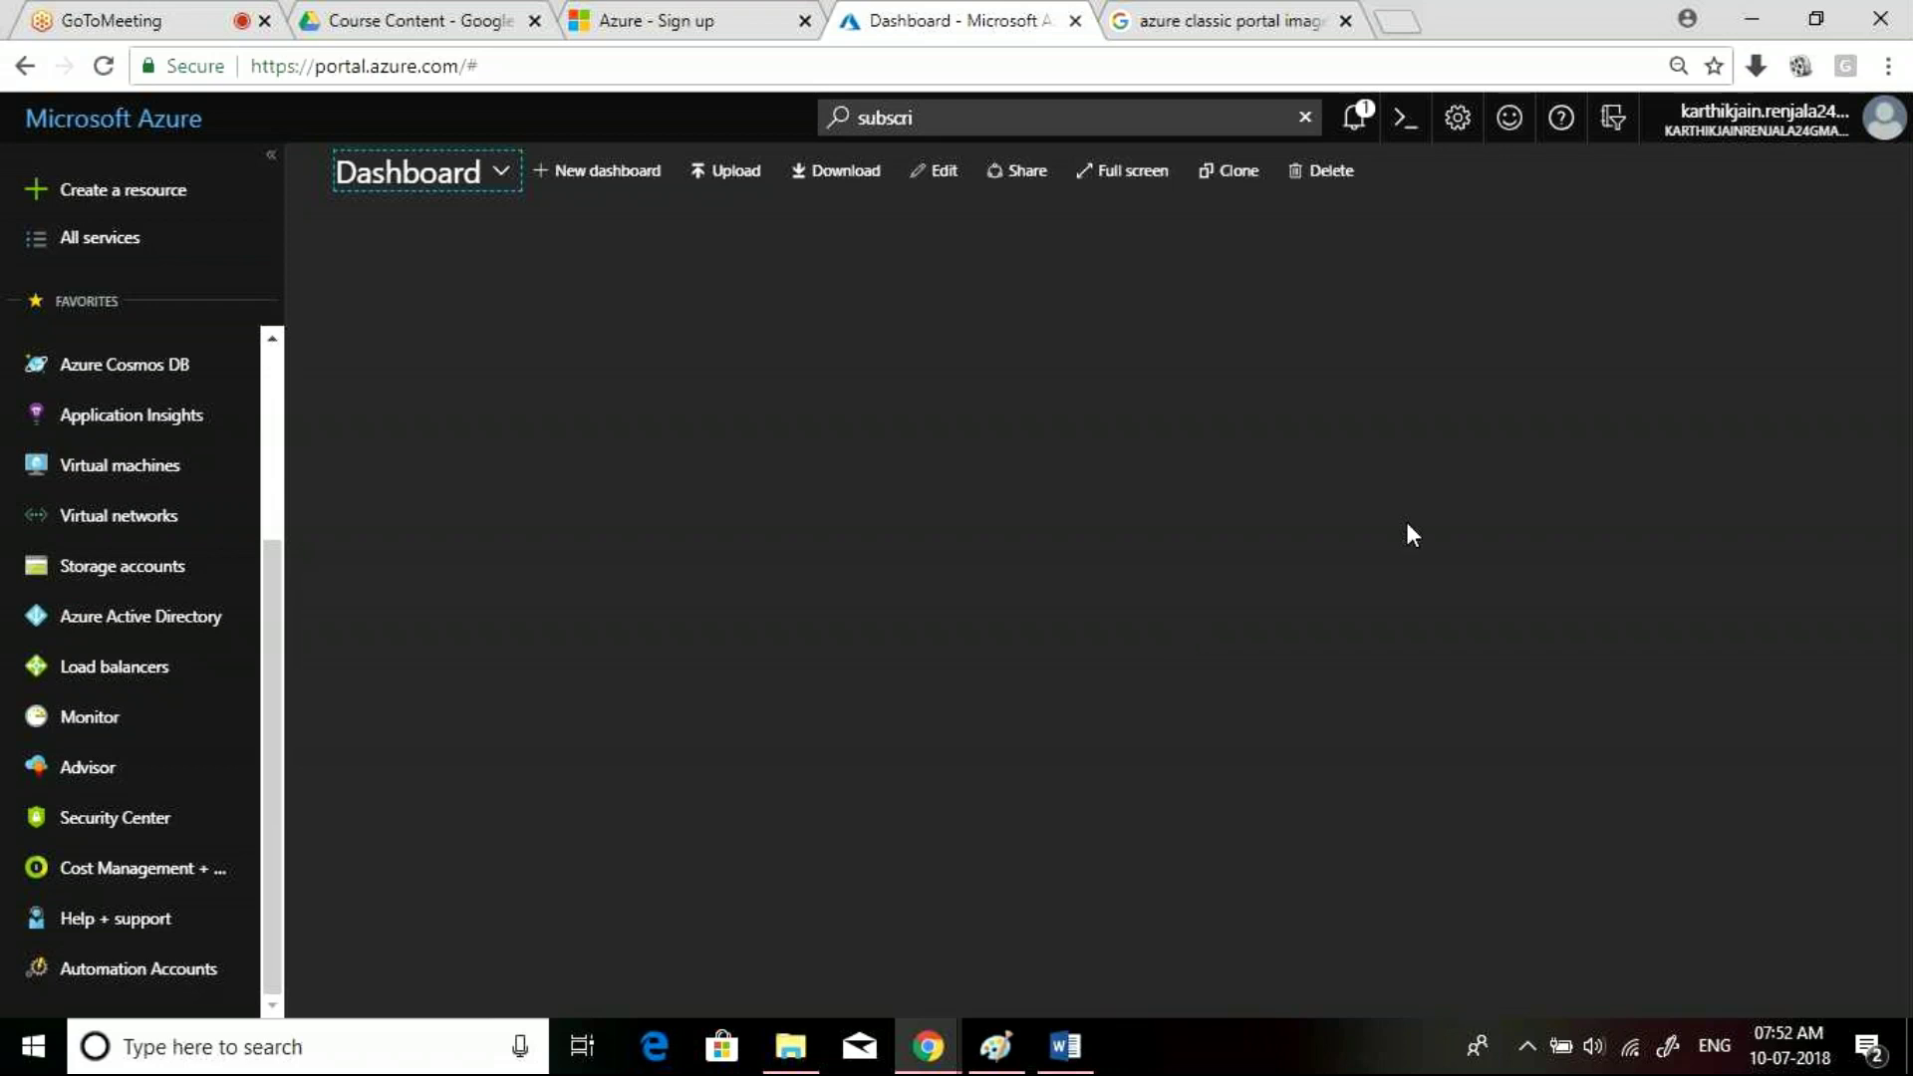
Check the portal's notifications and close the Notifications pane
left_click(1355, 120)
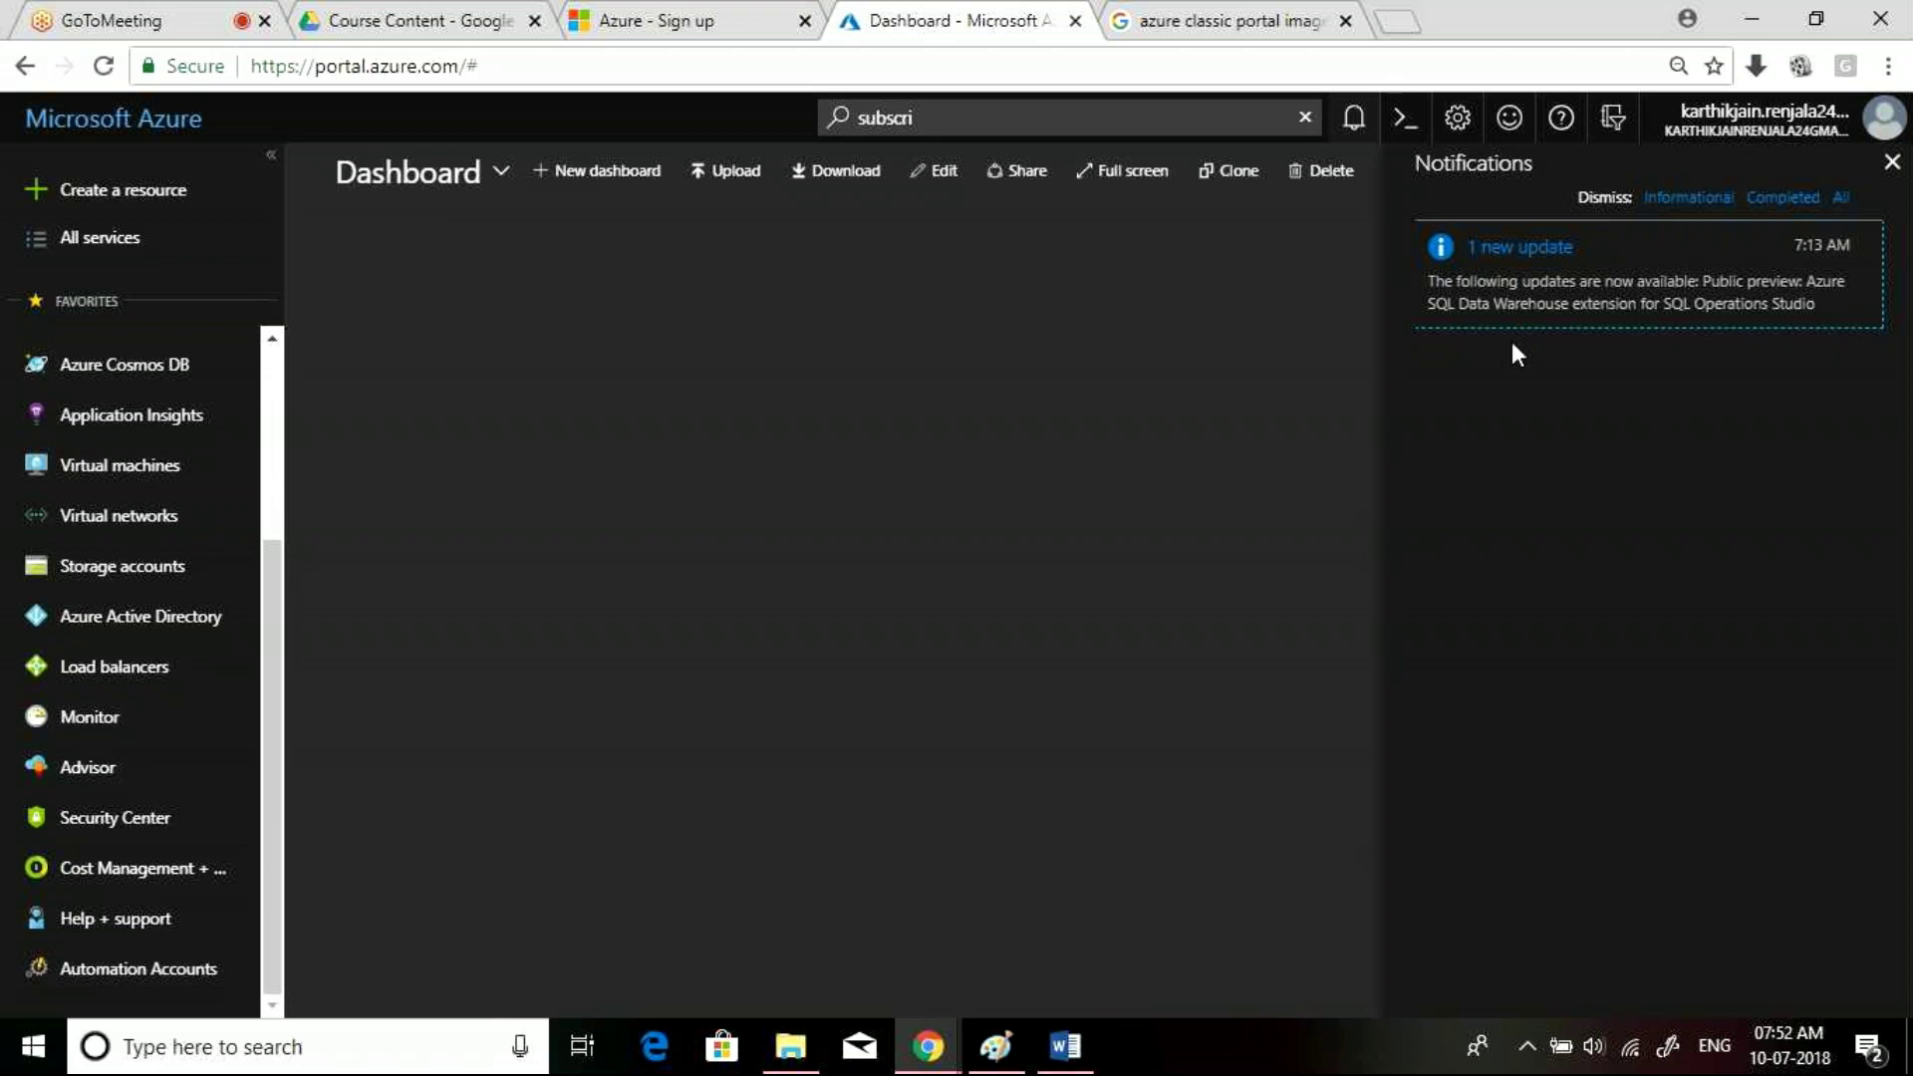
left_click(1361, 119)
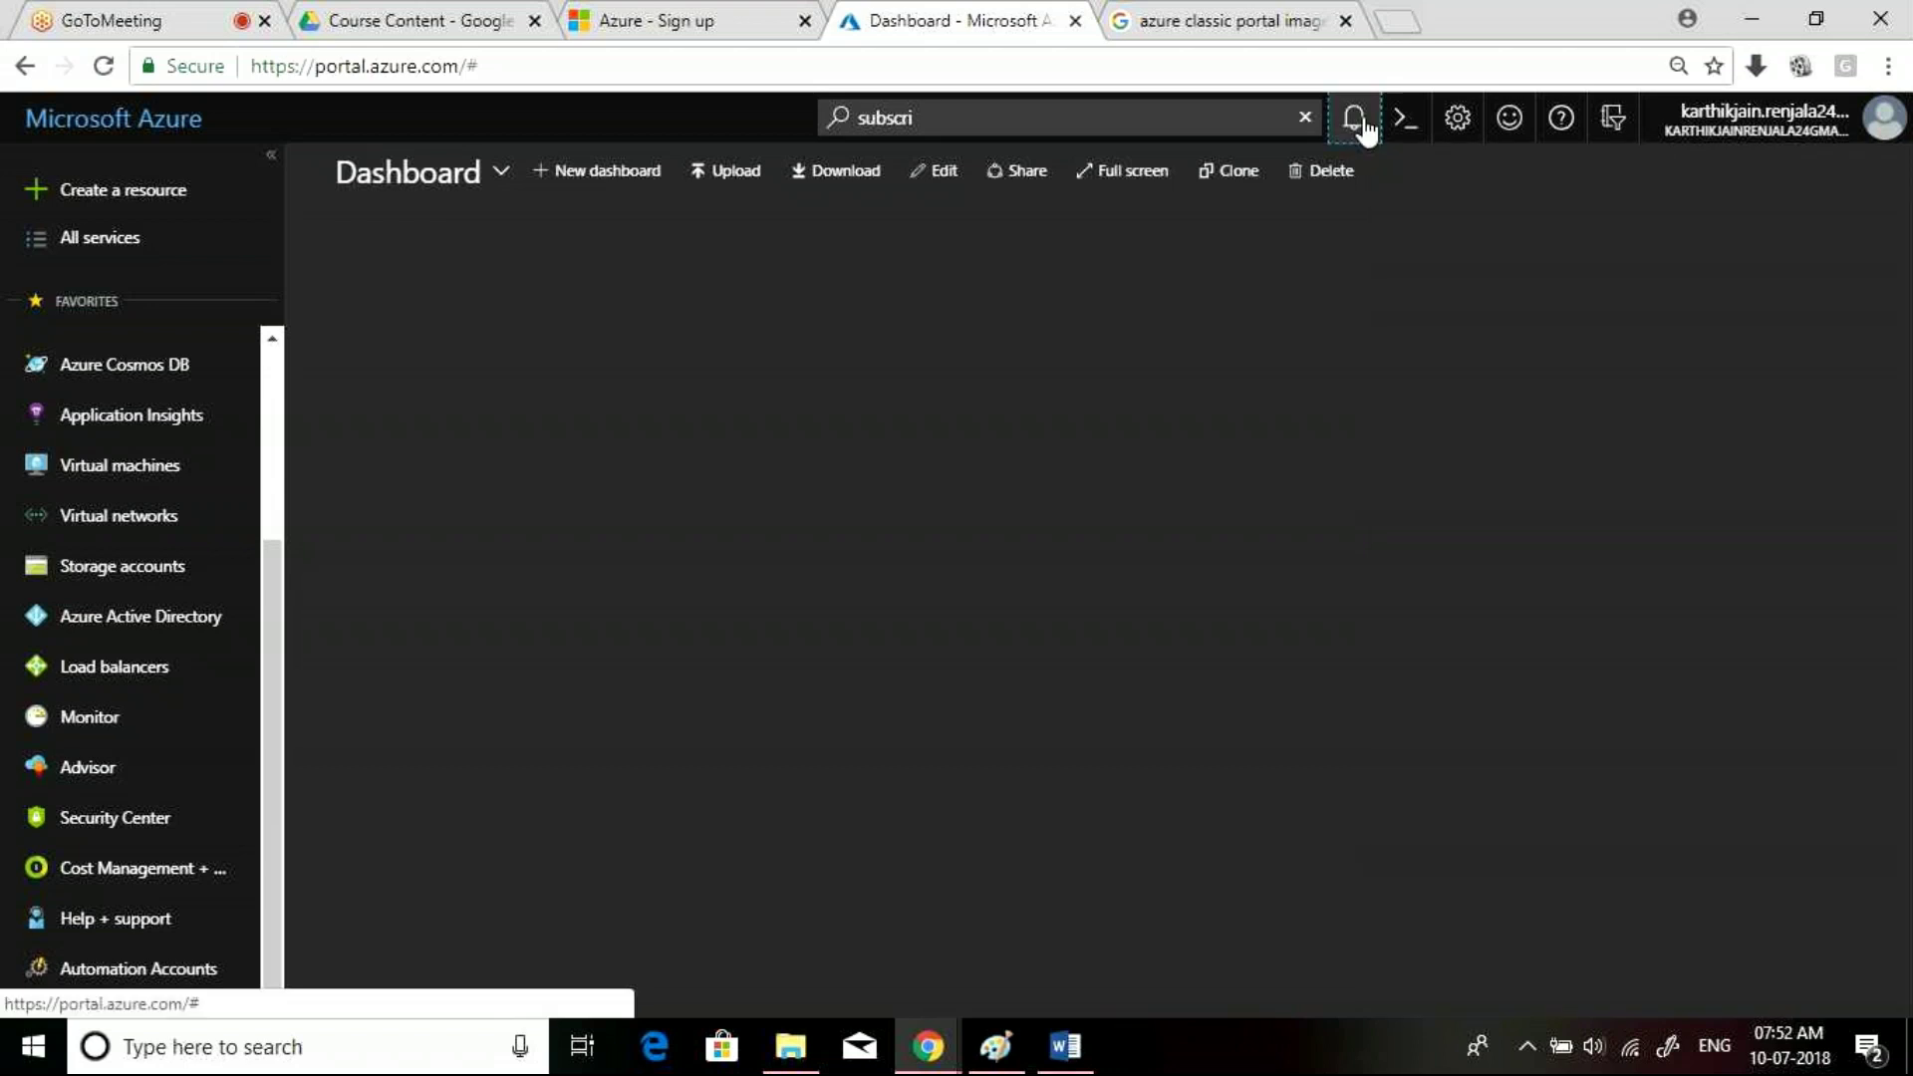
left_click(1355, 120)
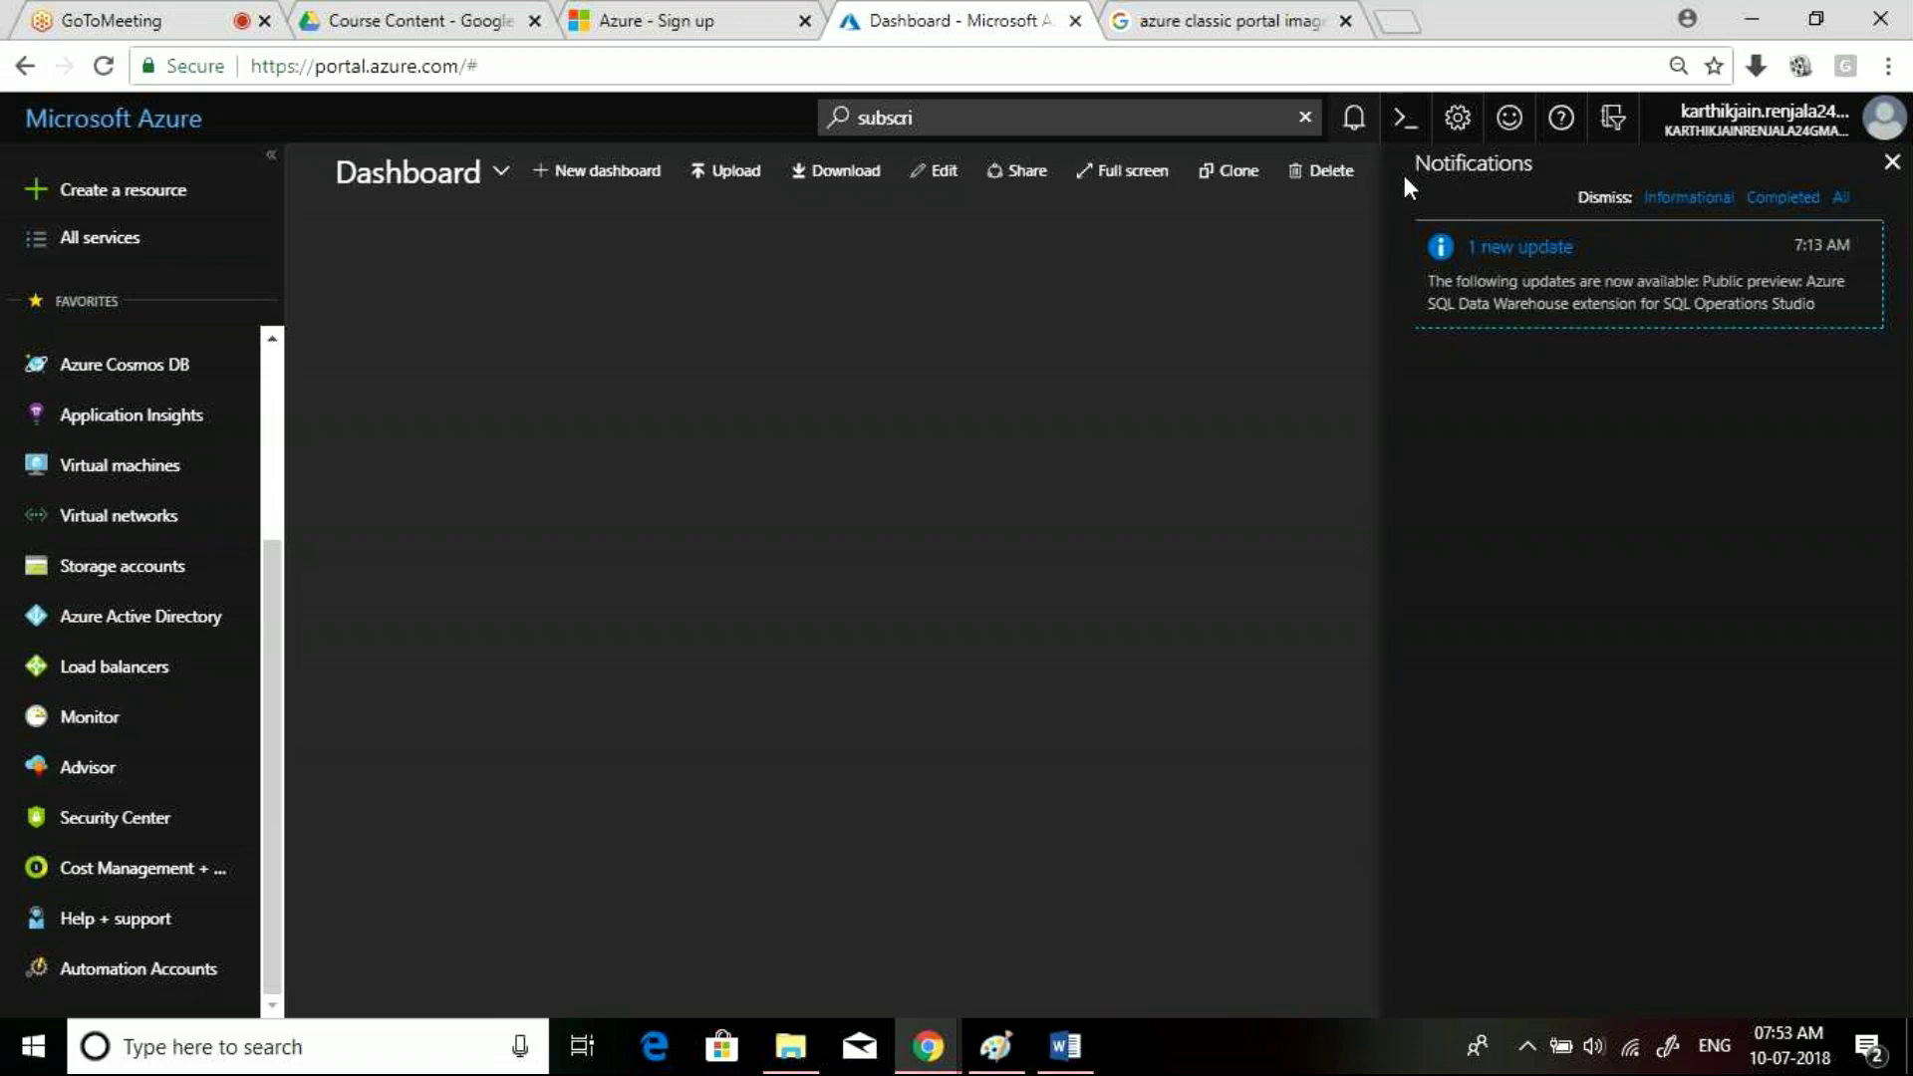
left_click(1374, 120)
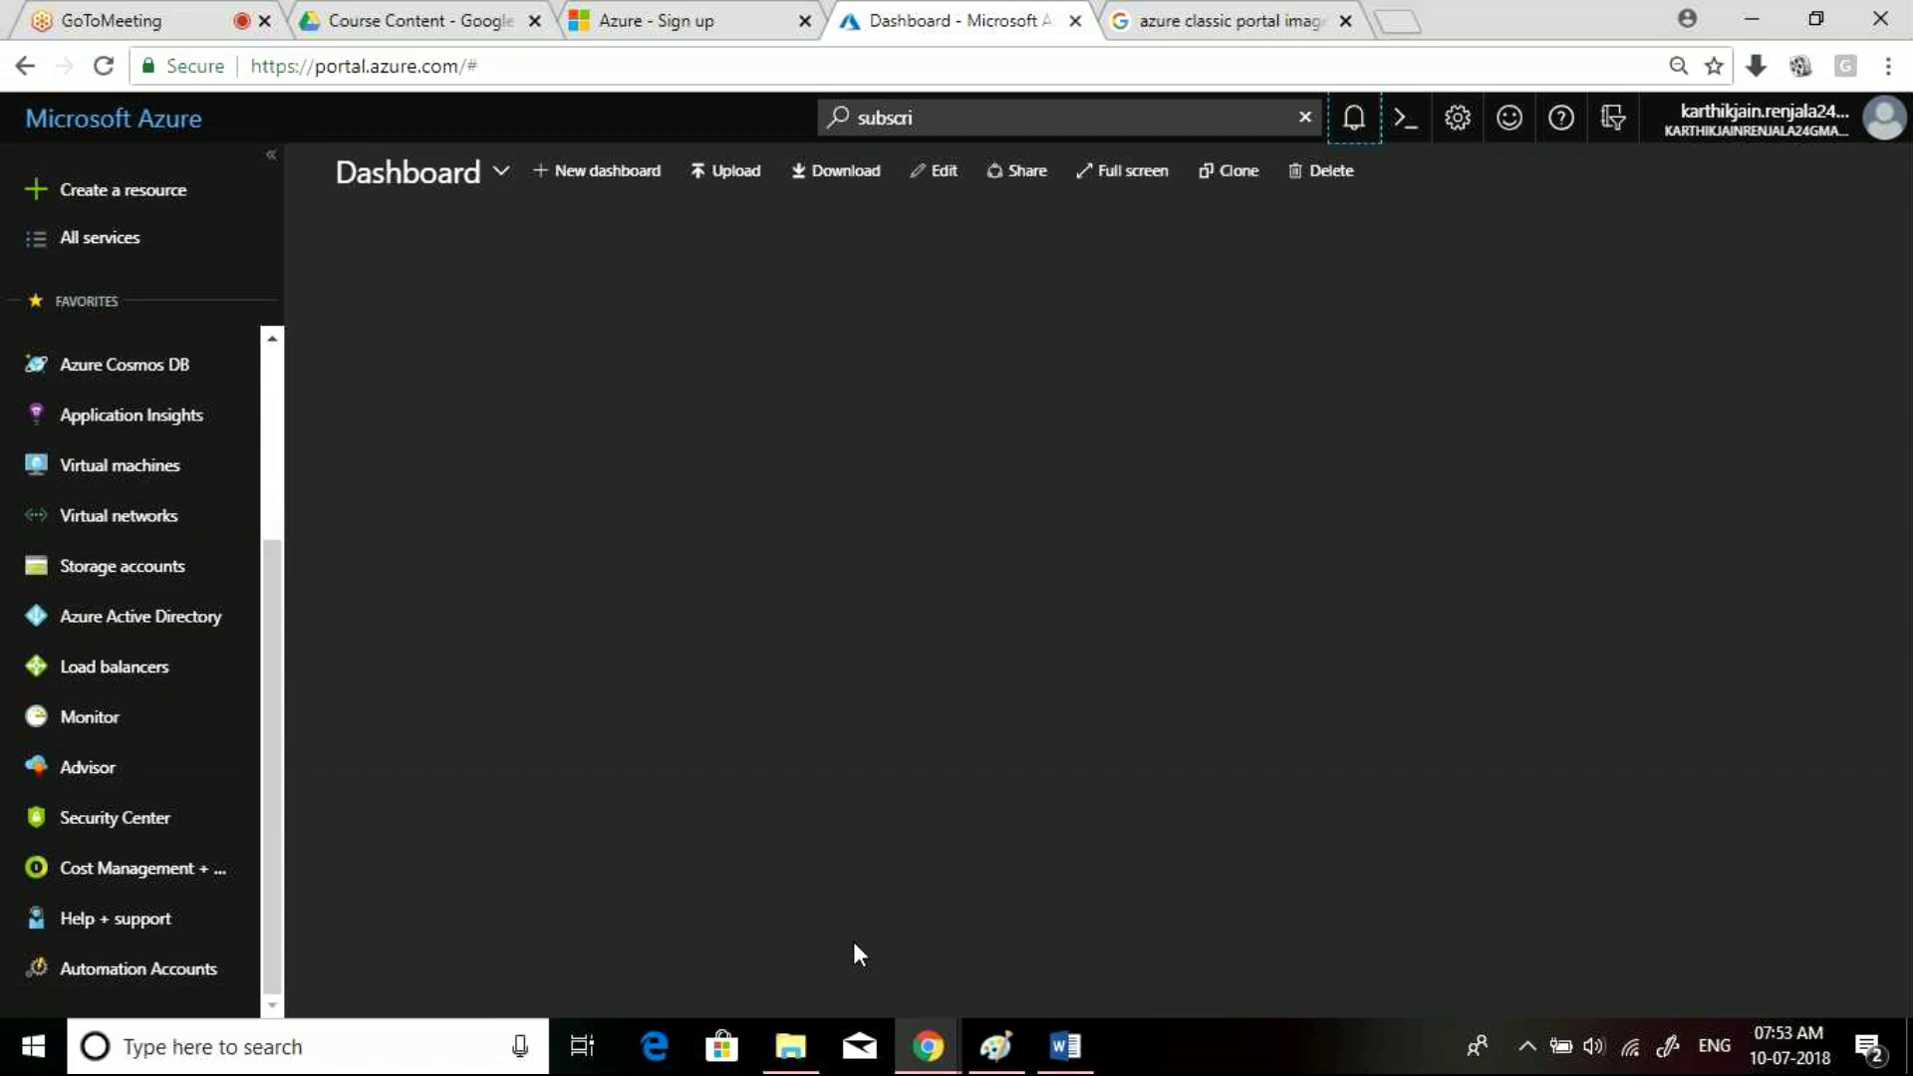
Open Azure Cloud Shell, choose PowerShell (Linux), view the storage requirement, and close the shell without creating storage
left_click(1401, 139)
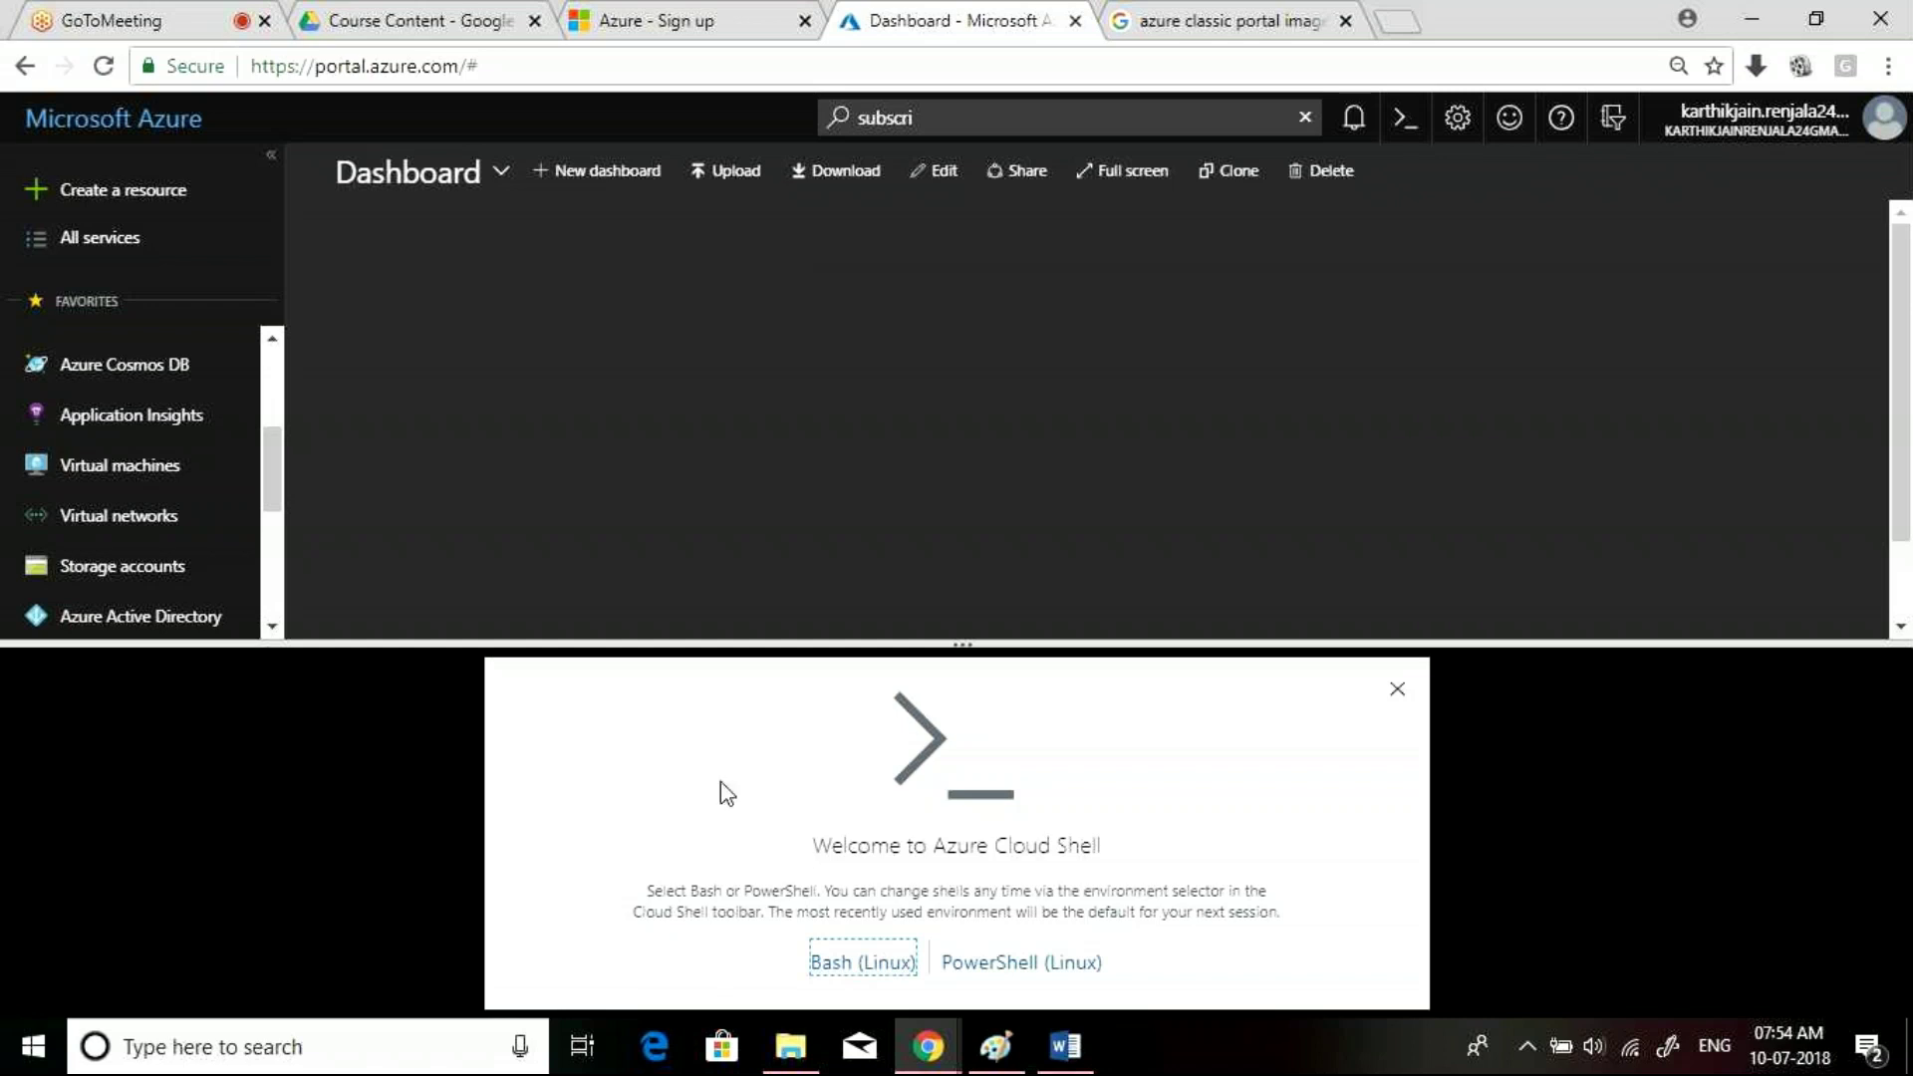
left_click(1017, 982)
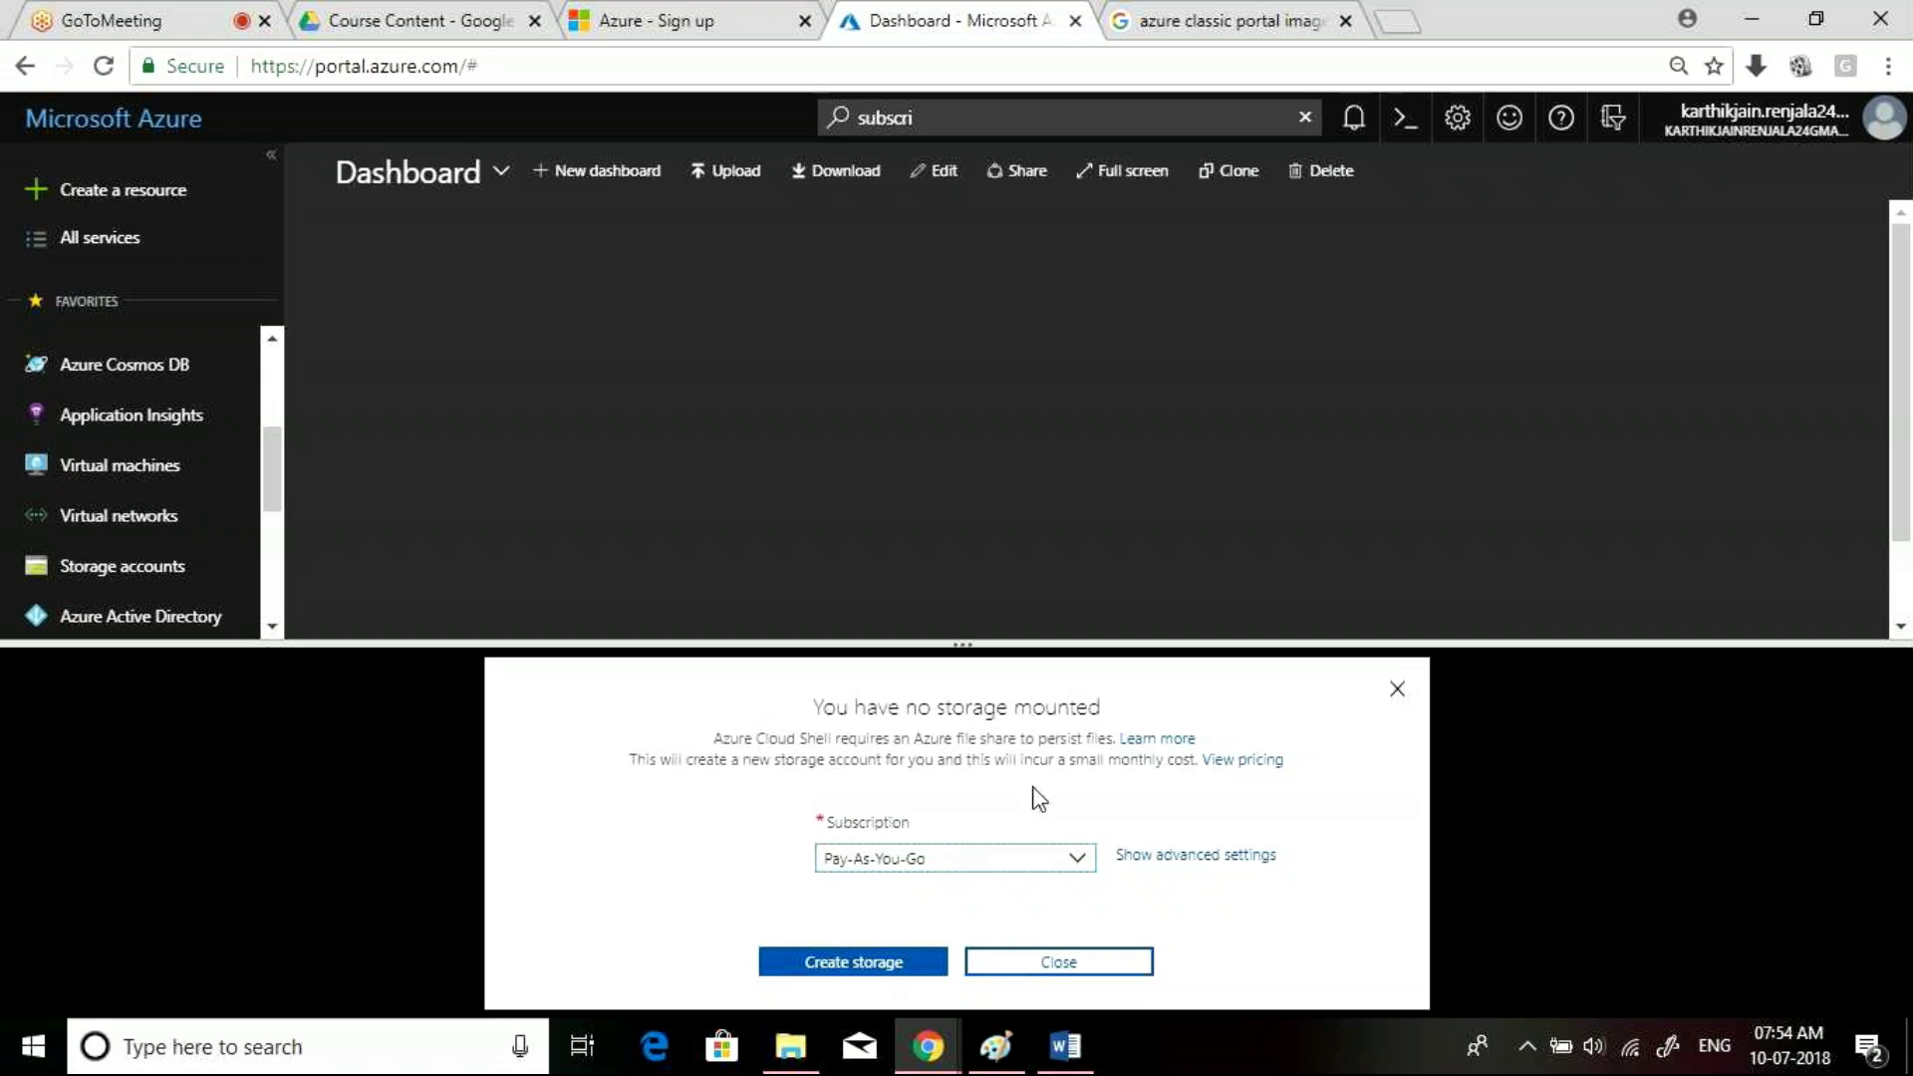
left_click(1398, 691)
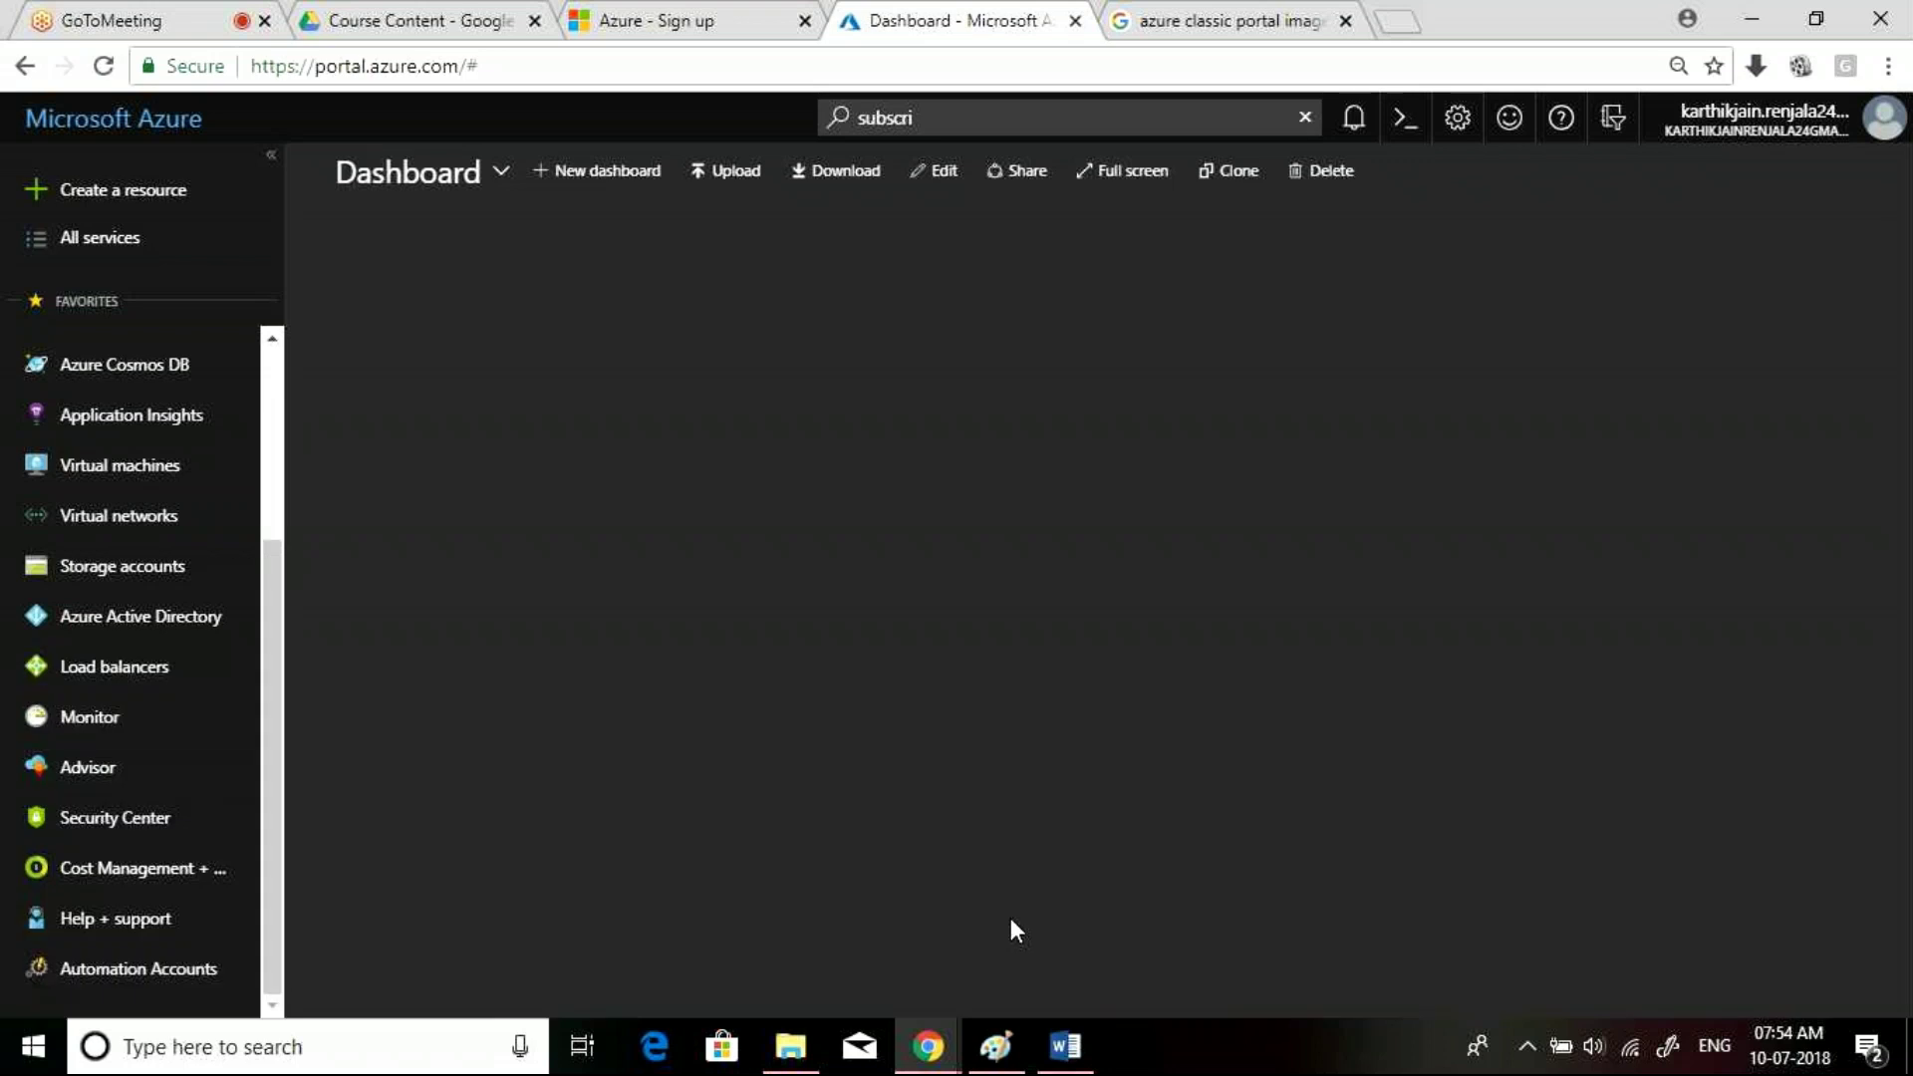
left_click(360, 1062)
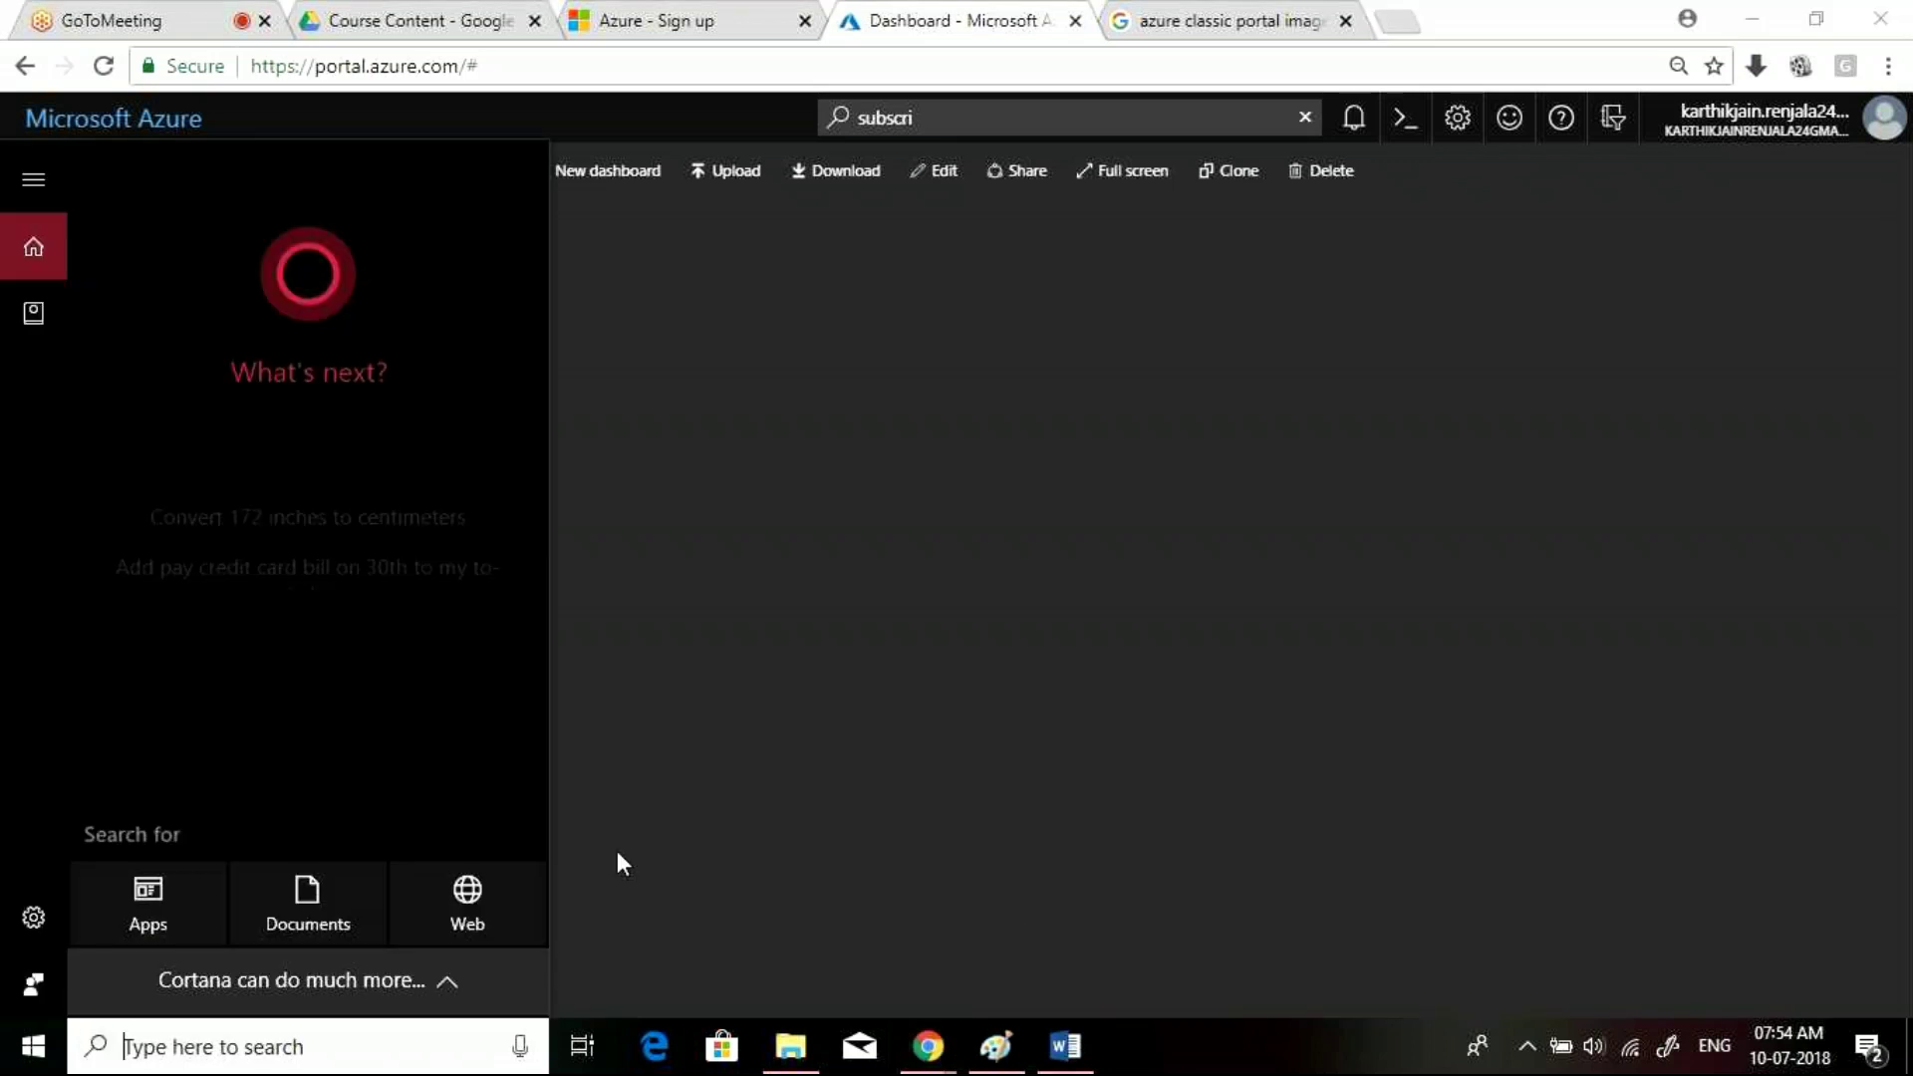
left_click(987, 678)
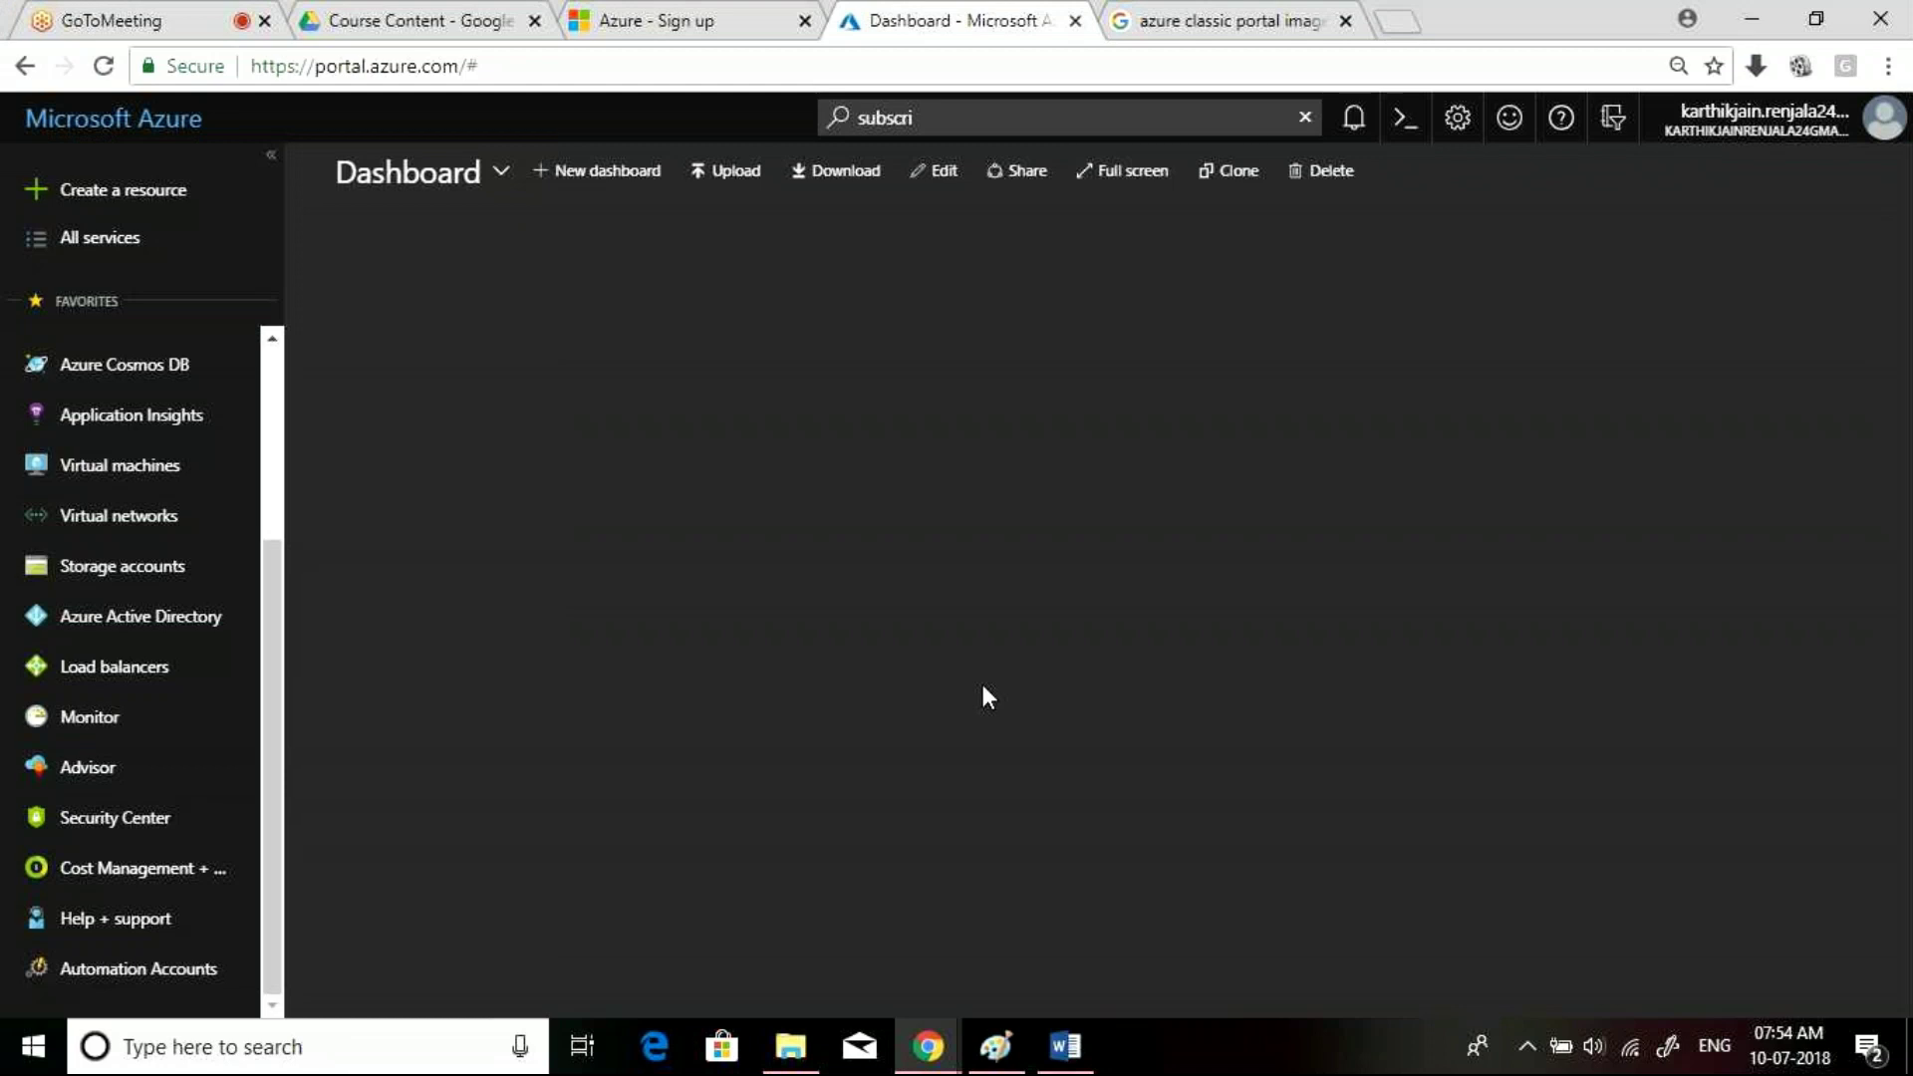
Open Cost Management + Billing and review the account's subscriptions and recent billing history
left_click(185, 870)
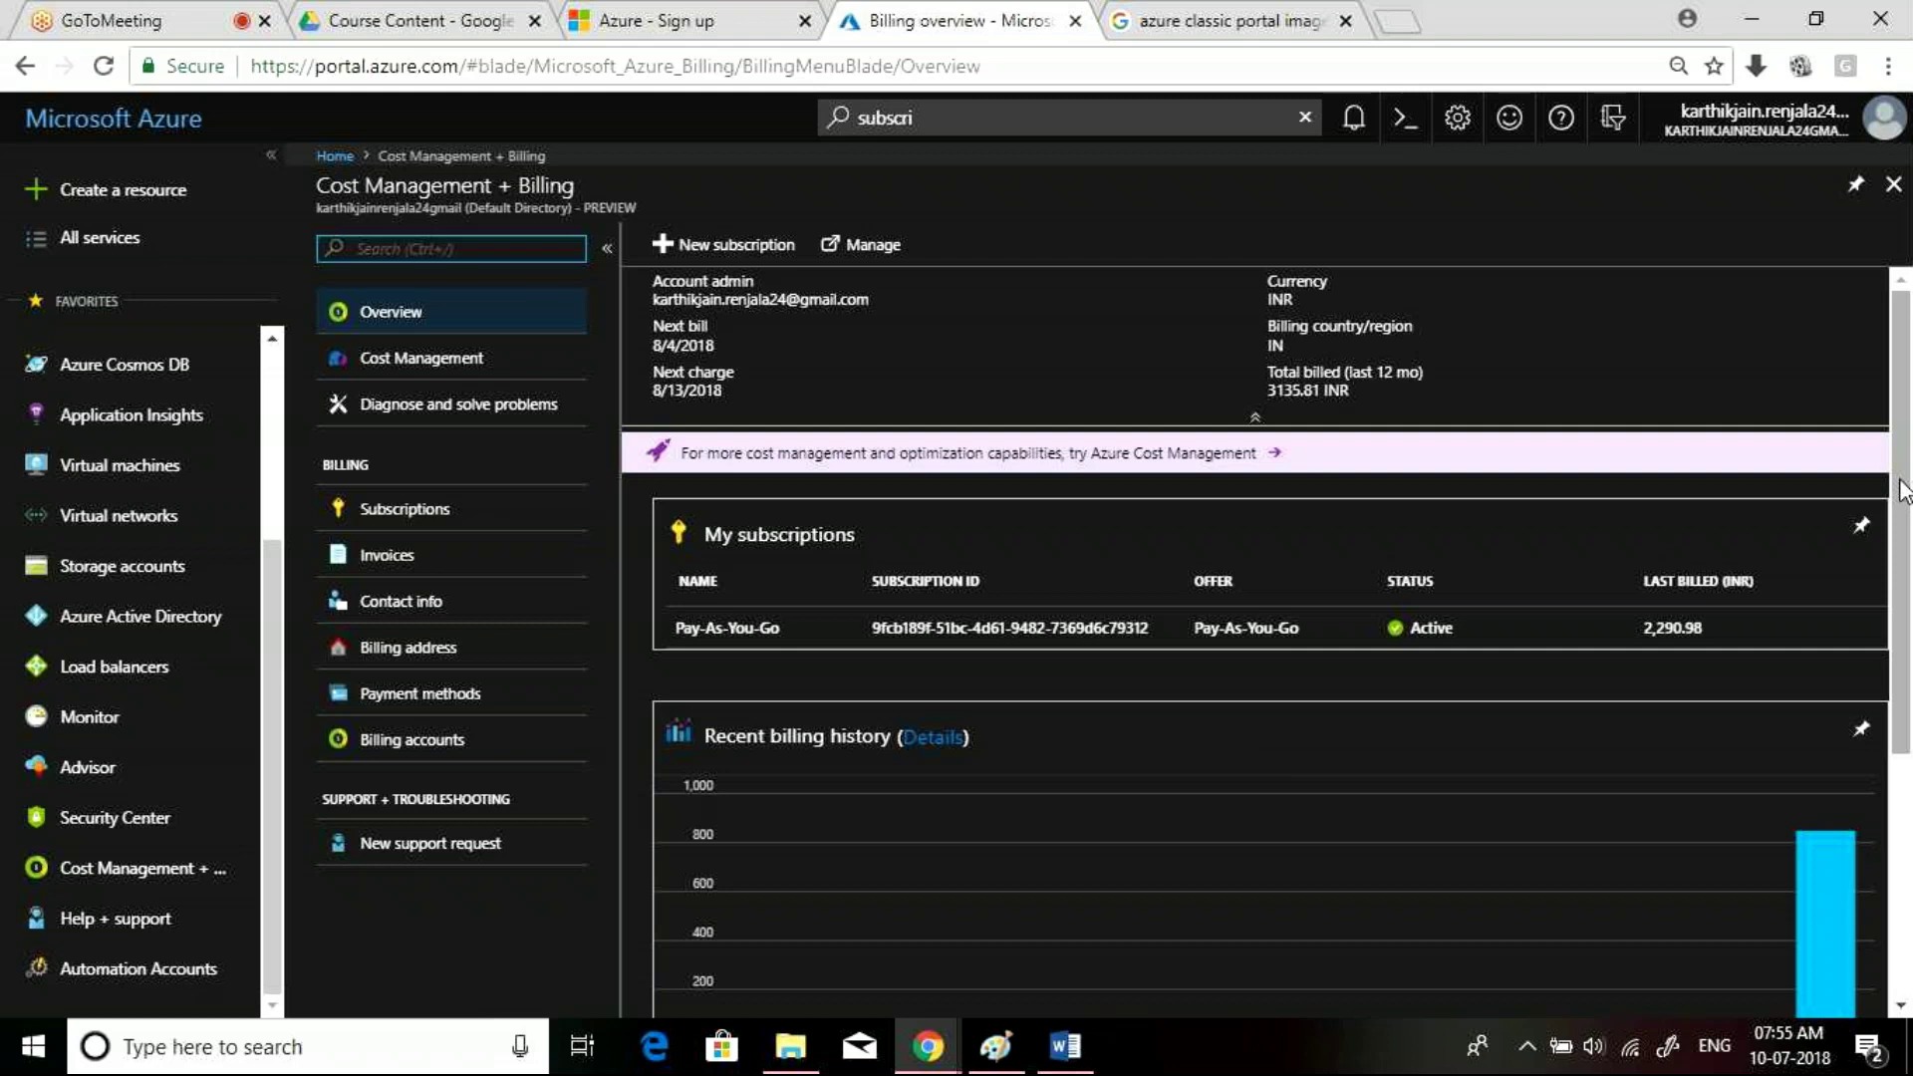
scroll(1901, 489, "down", 4)
scroll(1040, 636, "up", 4)
View the cost analysis of the Pay-As-You-Go subscription and close the billing pages to return to the dashboard
left_click(1038, 632)
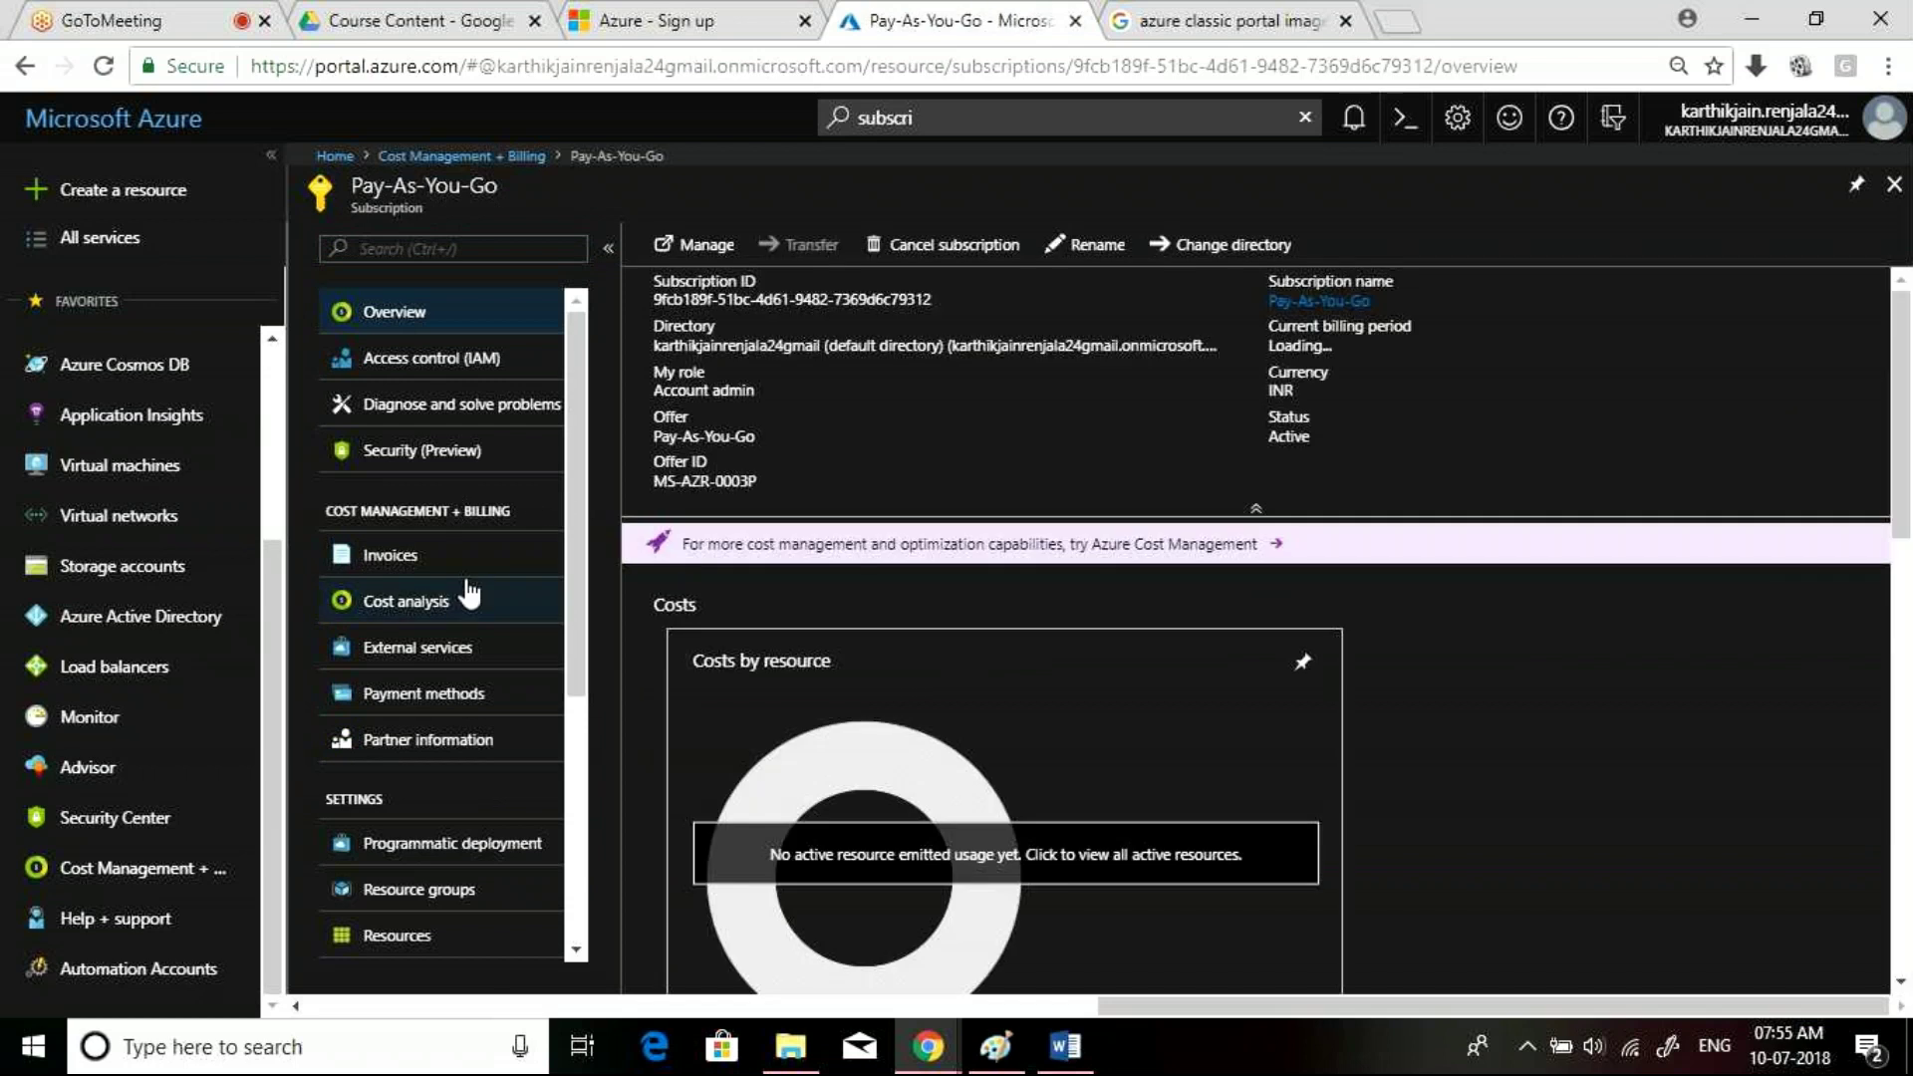
left_click(459, 595)
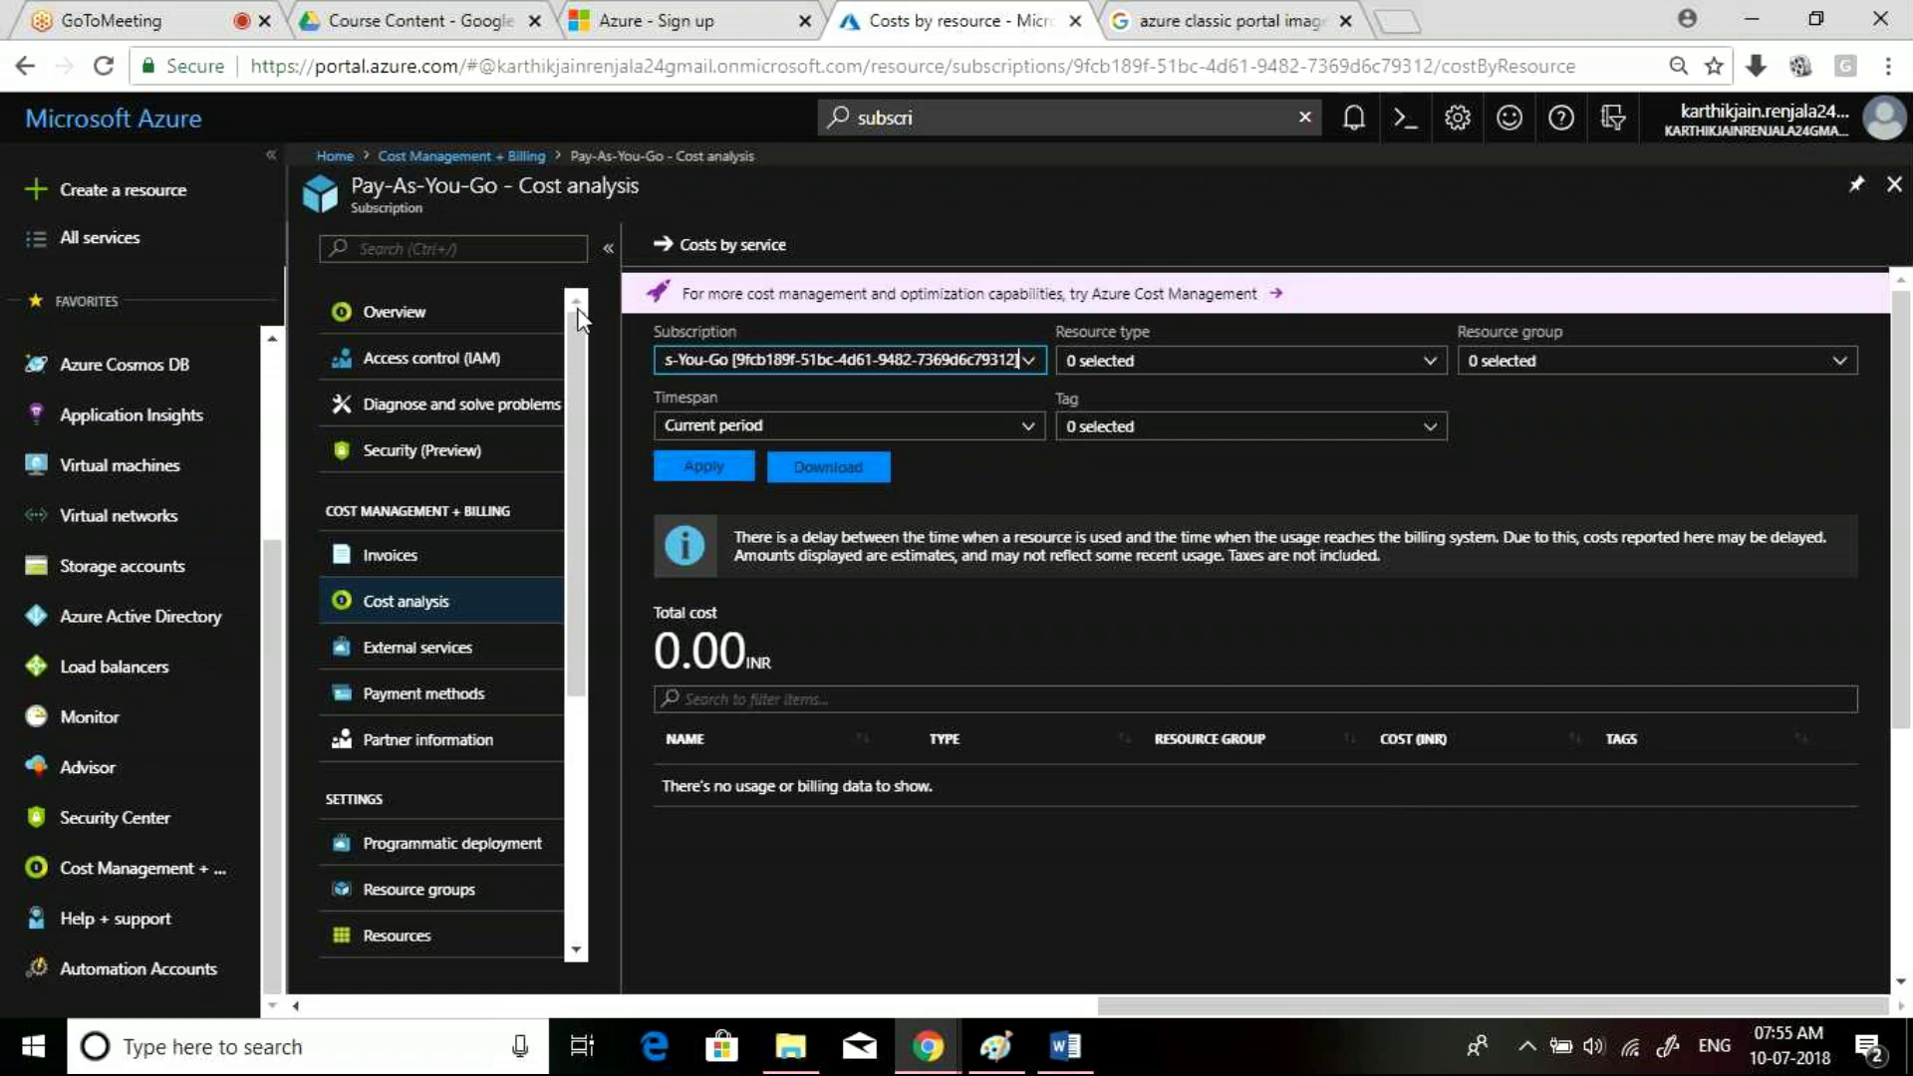
left_click(1895, 185)
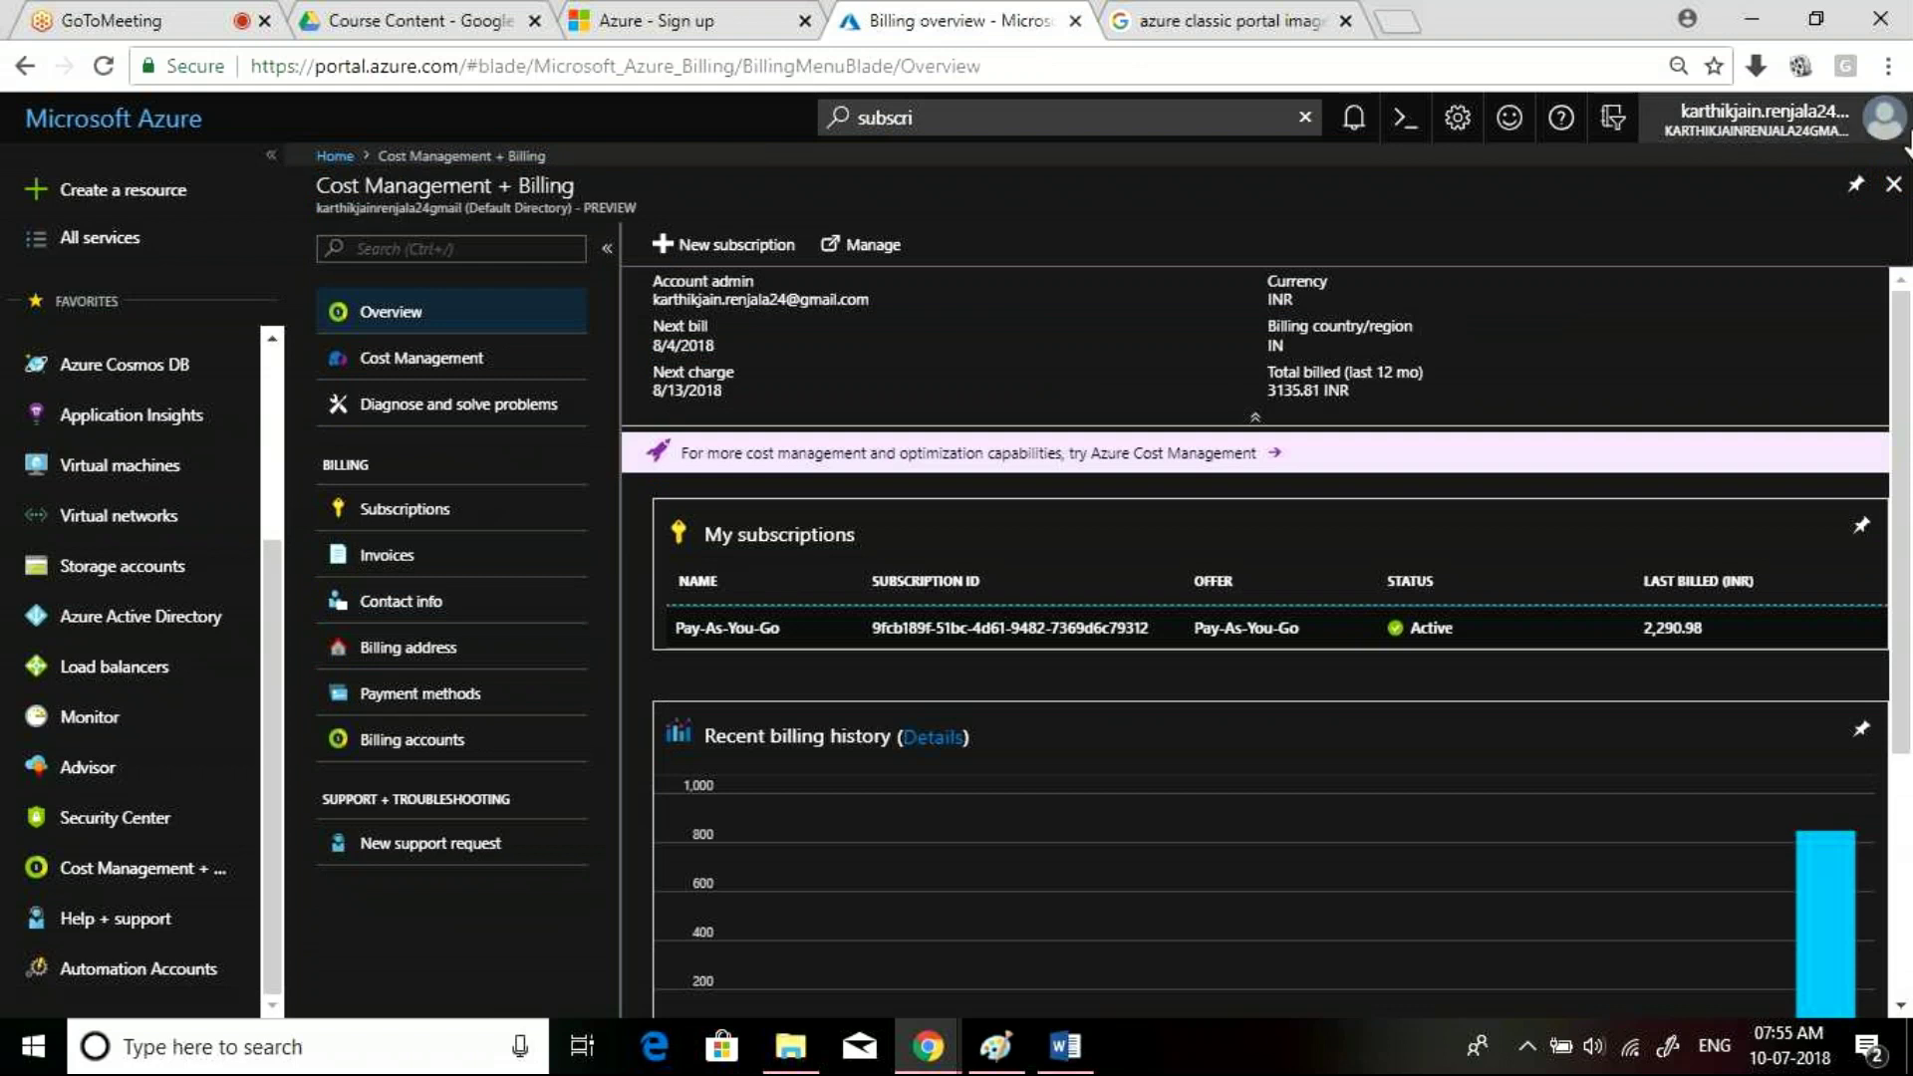
left_click(1895, 185)
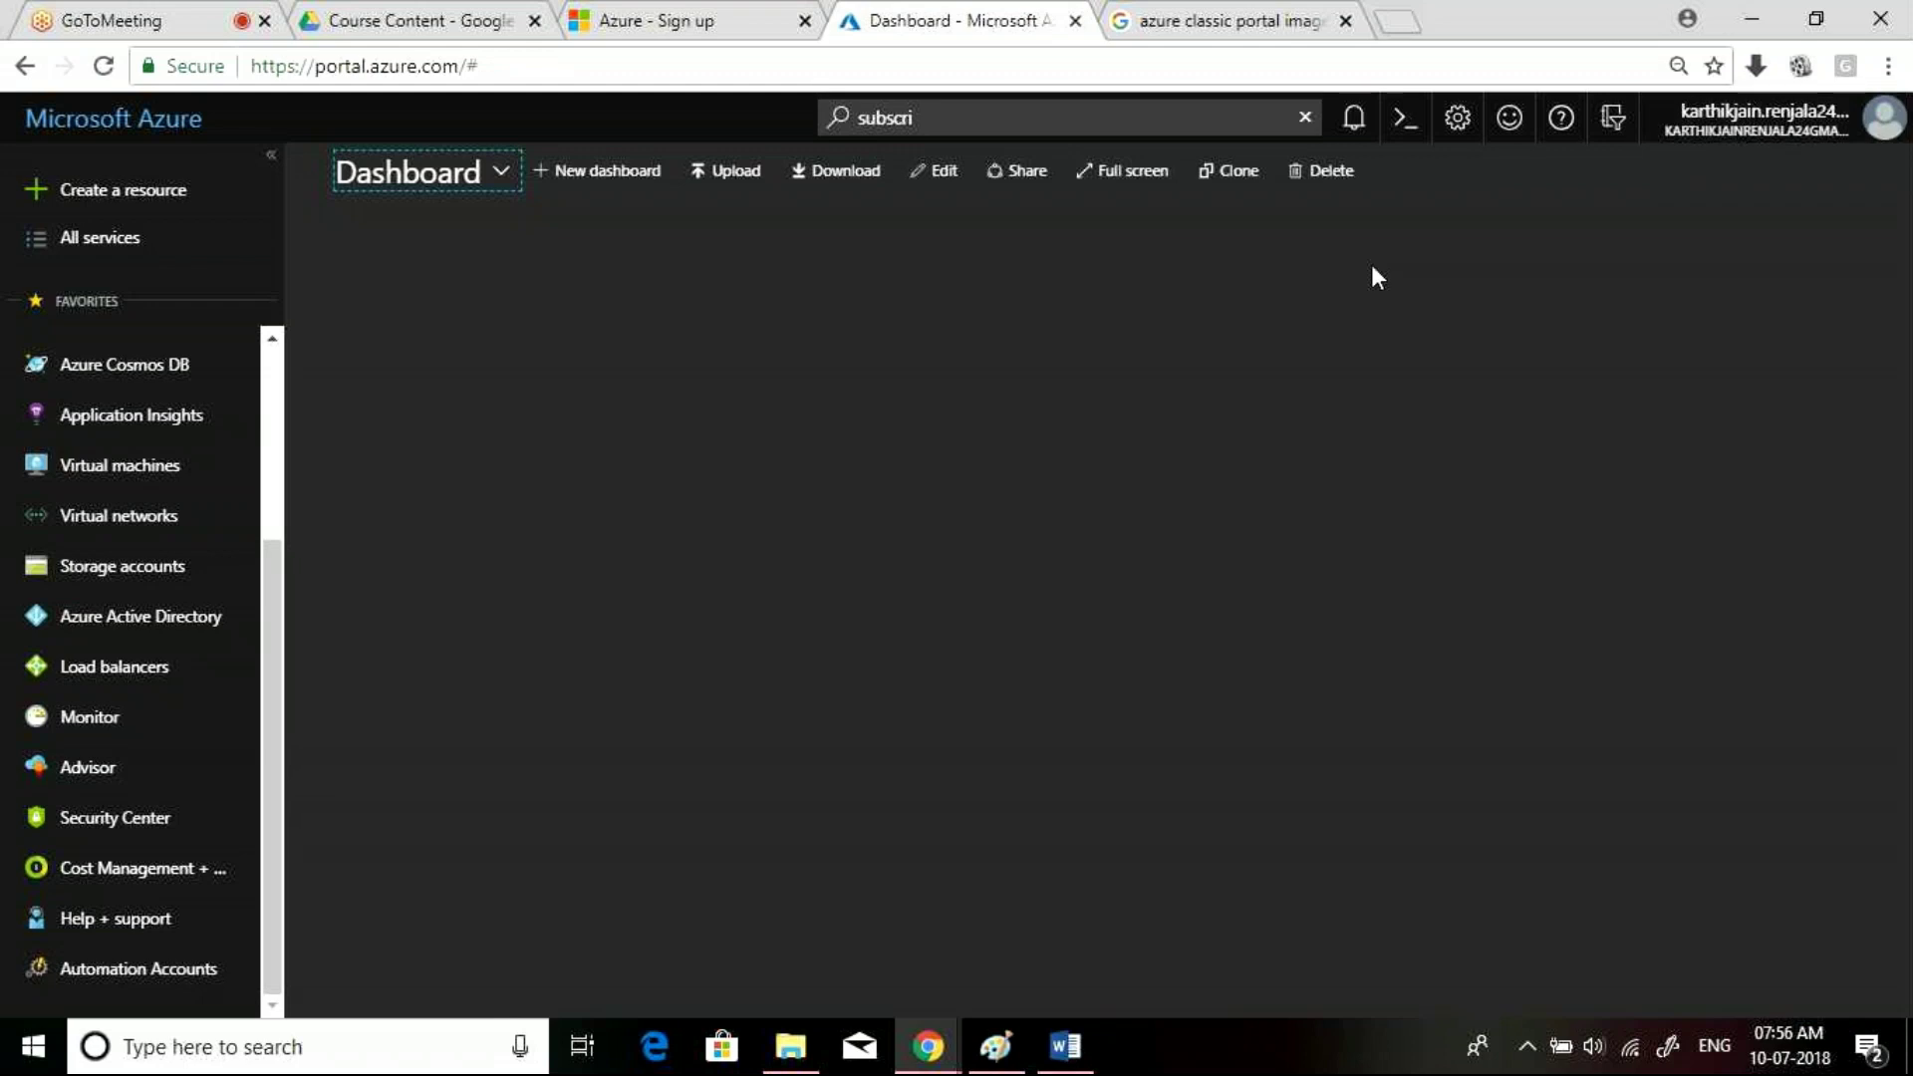
Switch to Word, look back through the Microsoft Azure Account Creation document, and minimize it
left_click(1088, 1033)
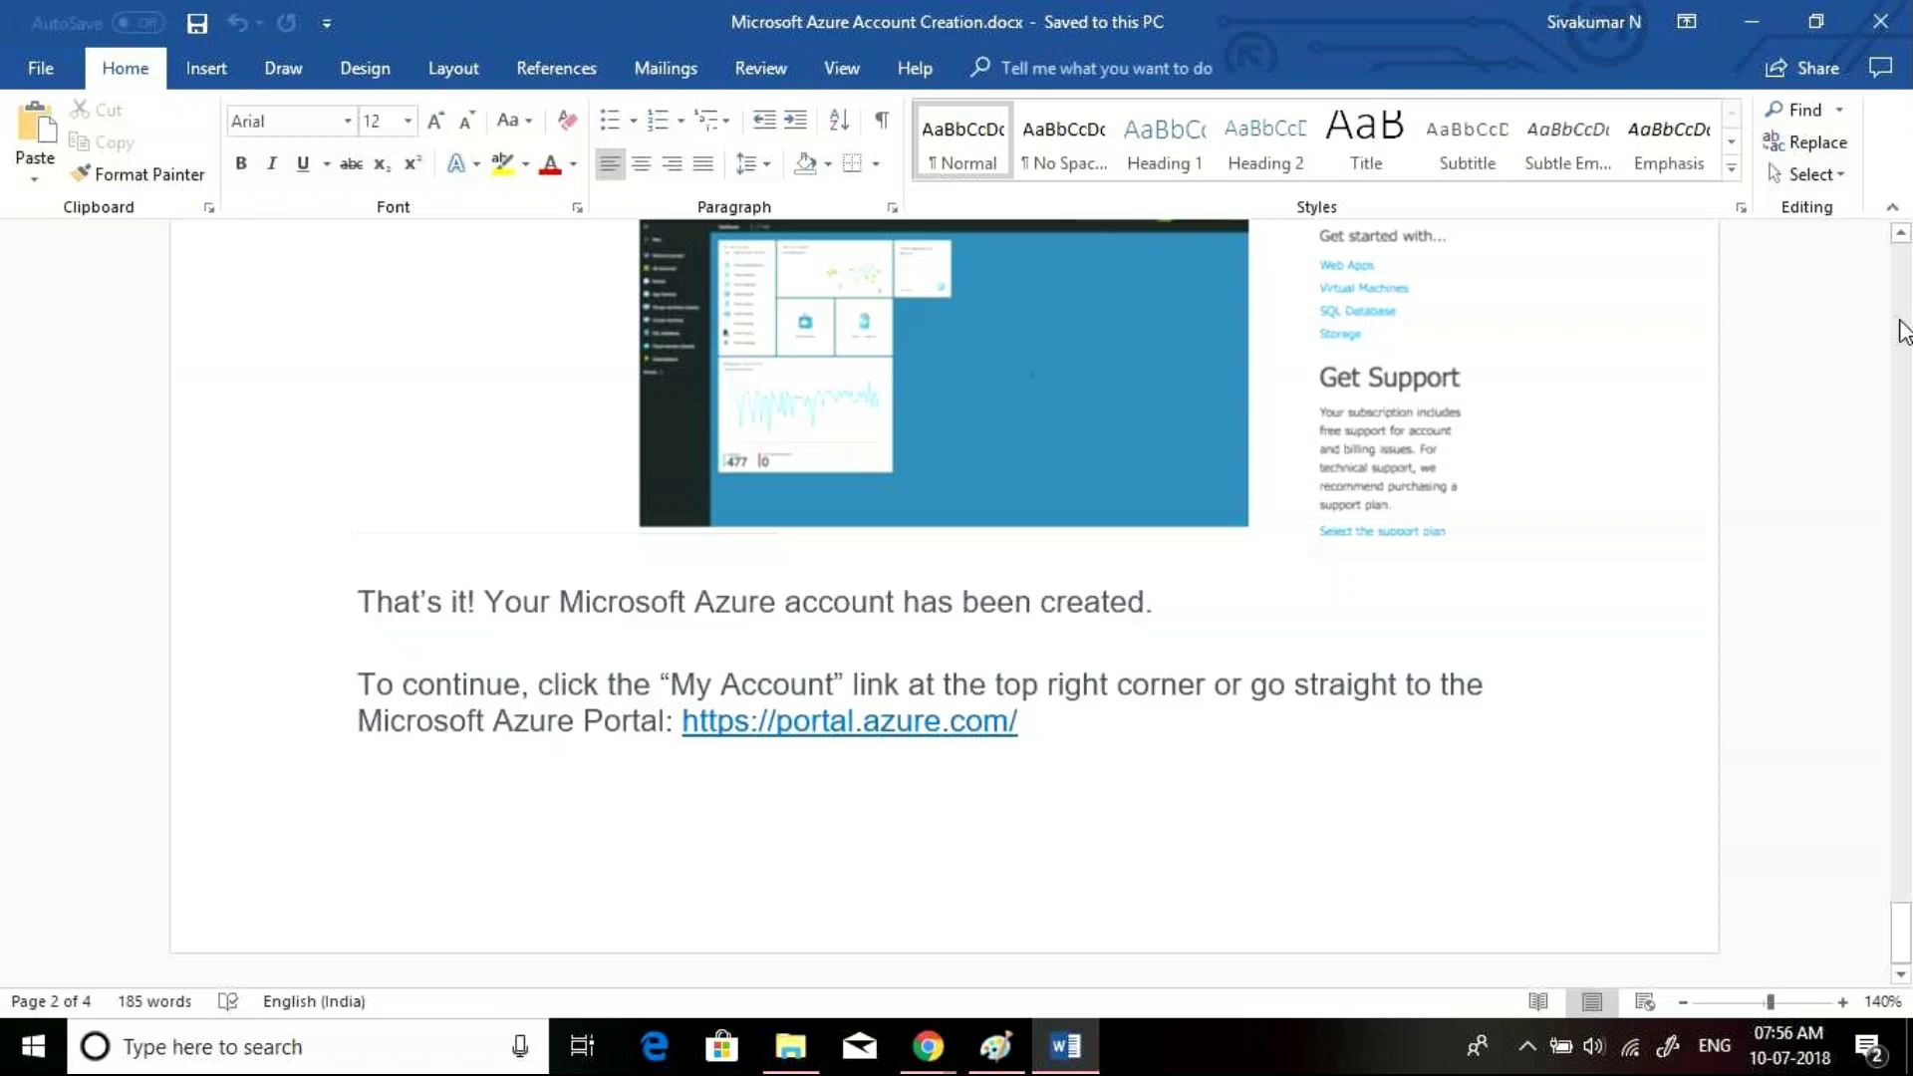
scroll(1904, 332, "up", 15)
left_click(1771, 10)
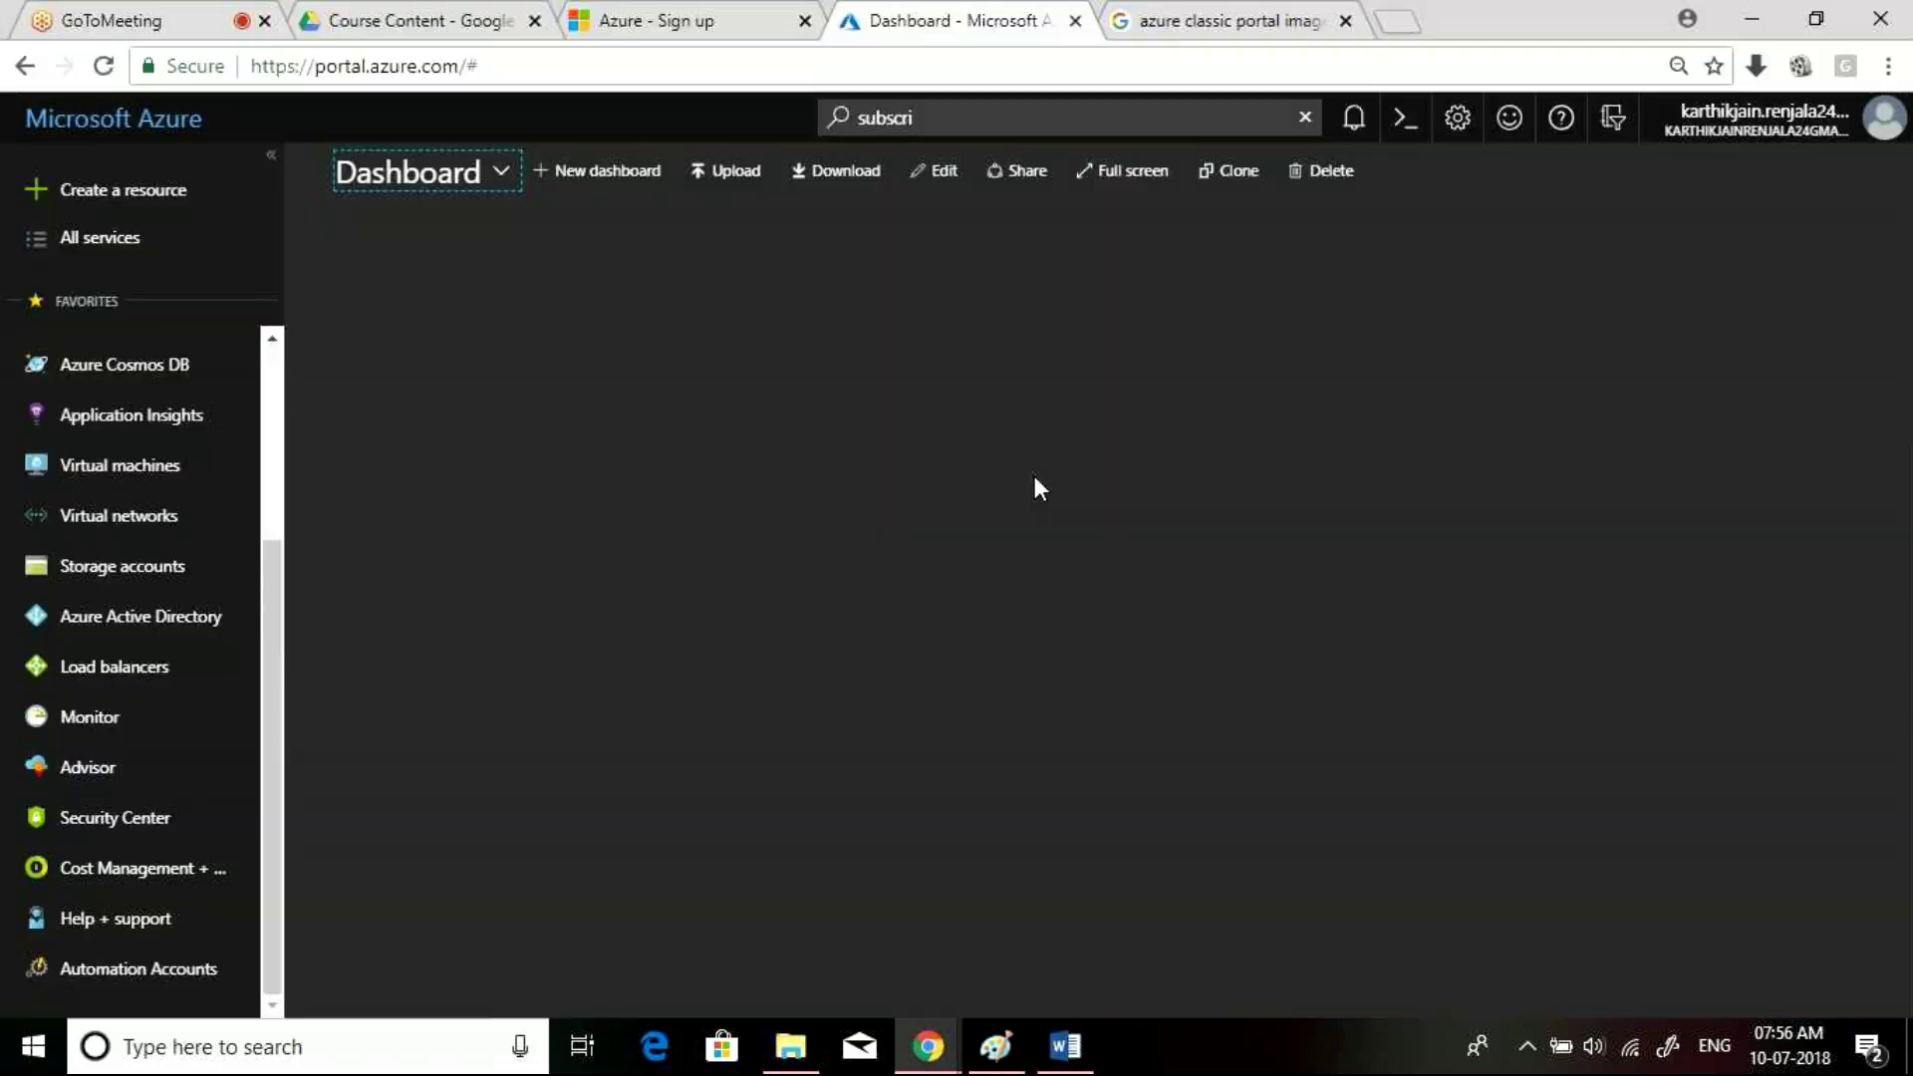
Switch to GoToMeeting and view the list of meeting organizers and attendees
left_click(429, 14)
left_click(120, 20)
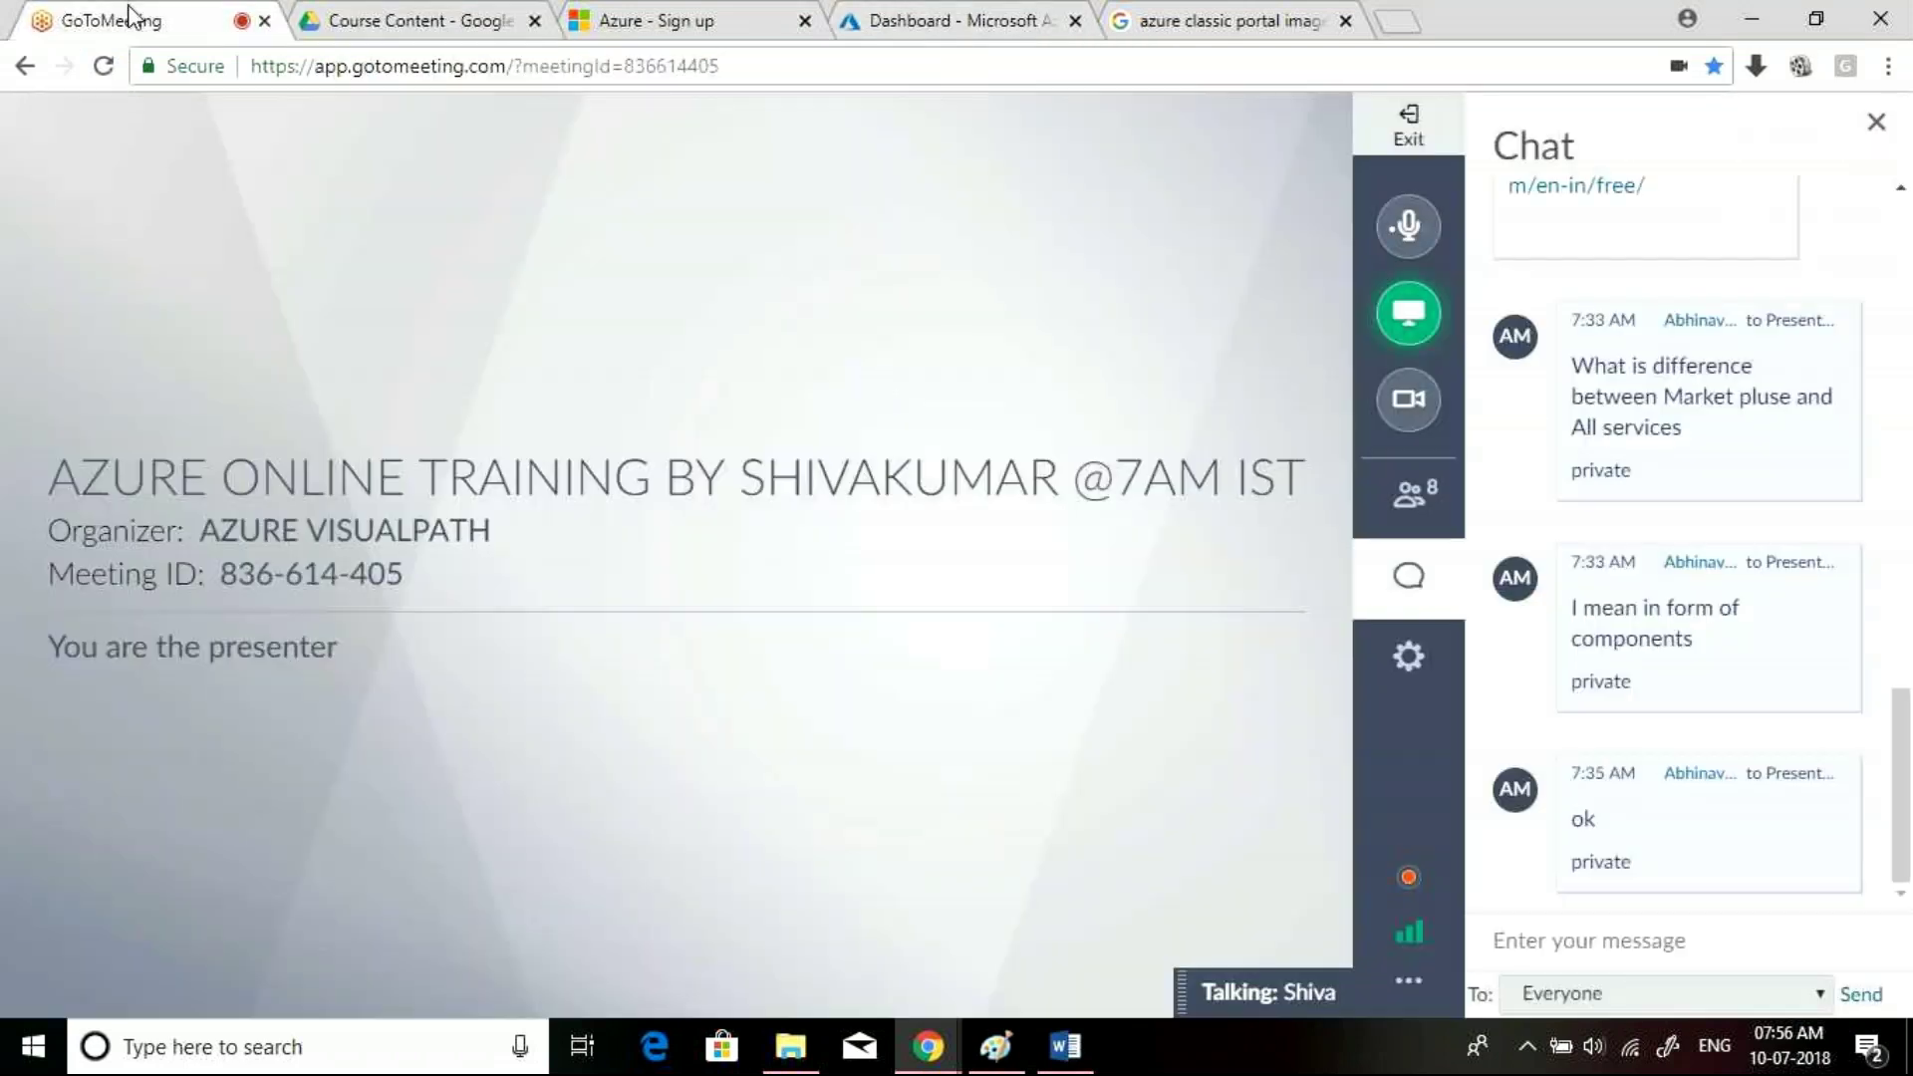
left_click(1427, 490)
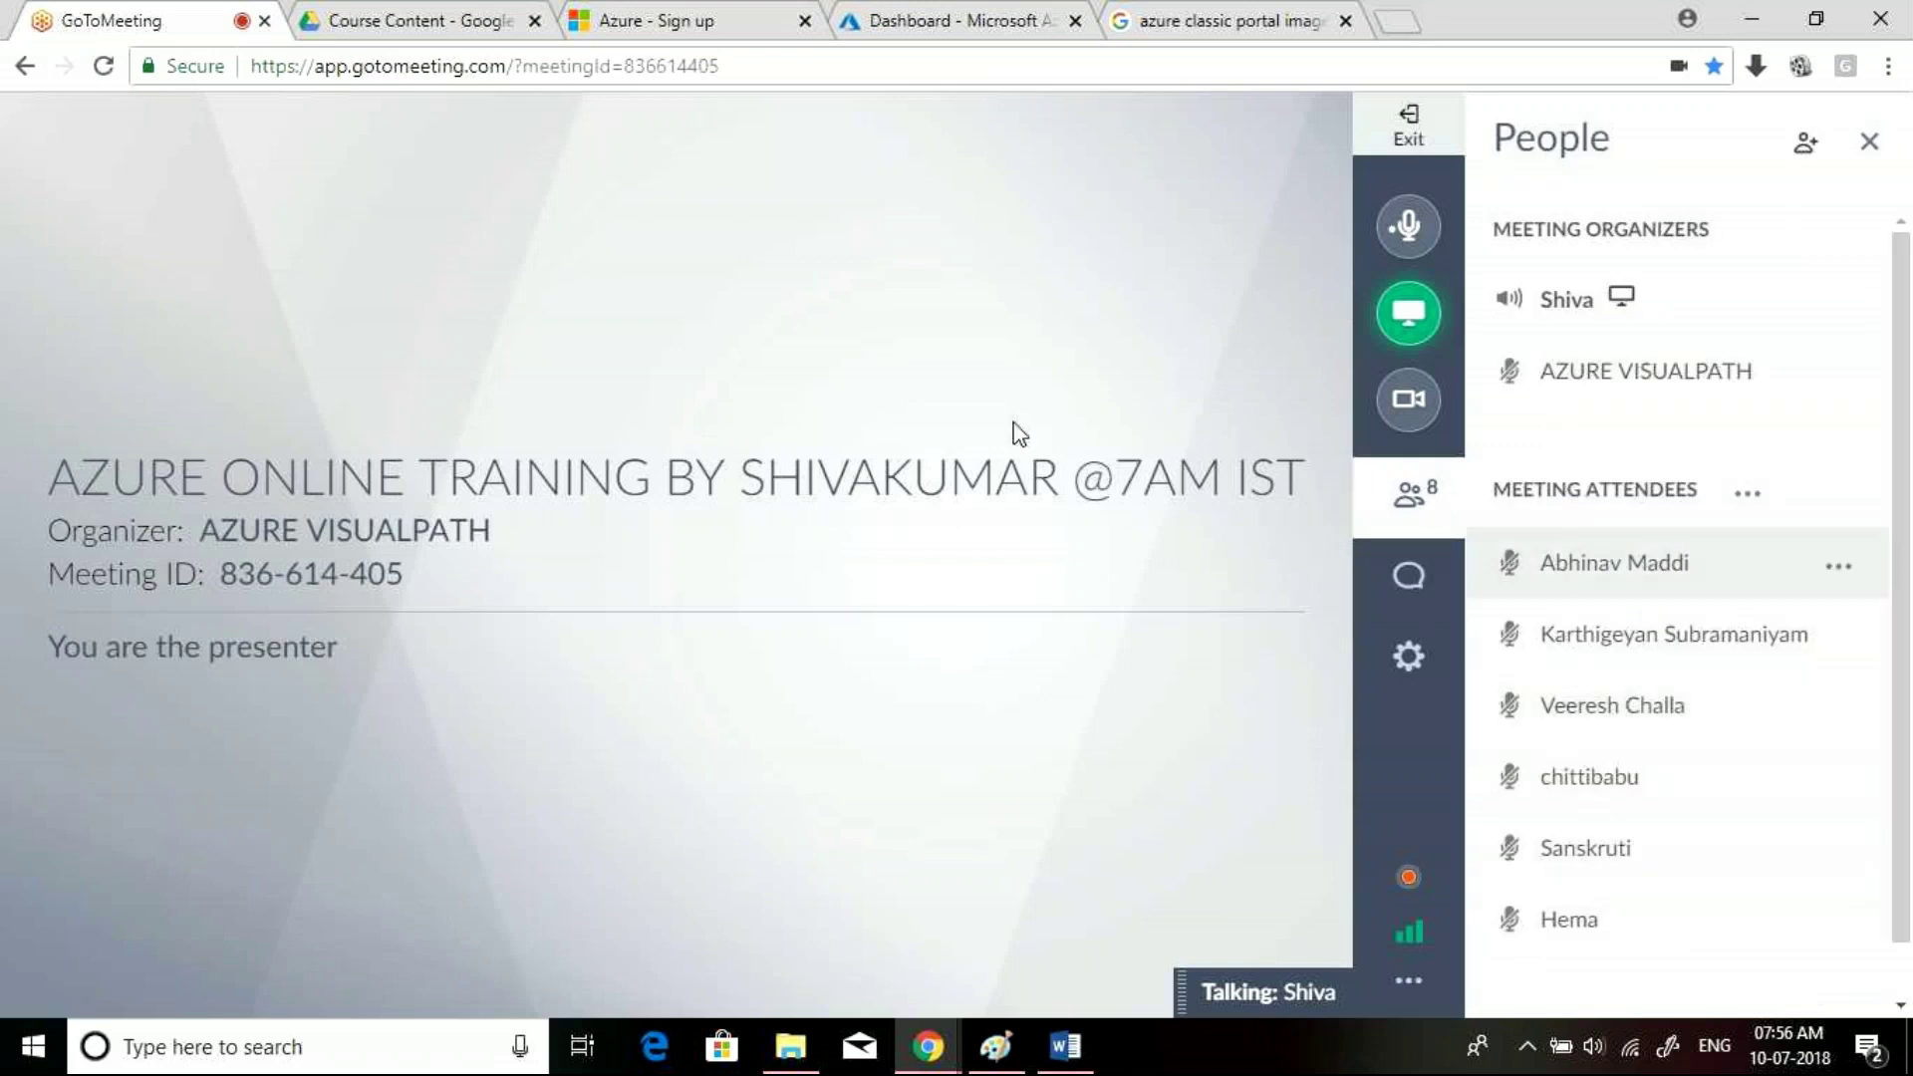
Switch to Google Drive, open the Azure 70-533(VisualPath) folder from My Drive, and show the folder's actions
left_click(342, 12)
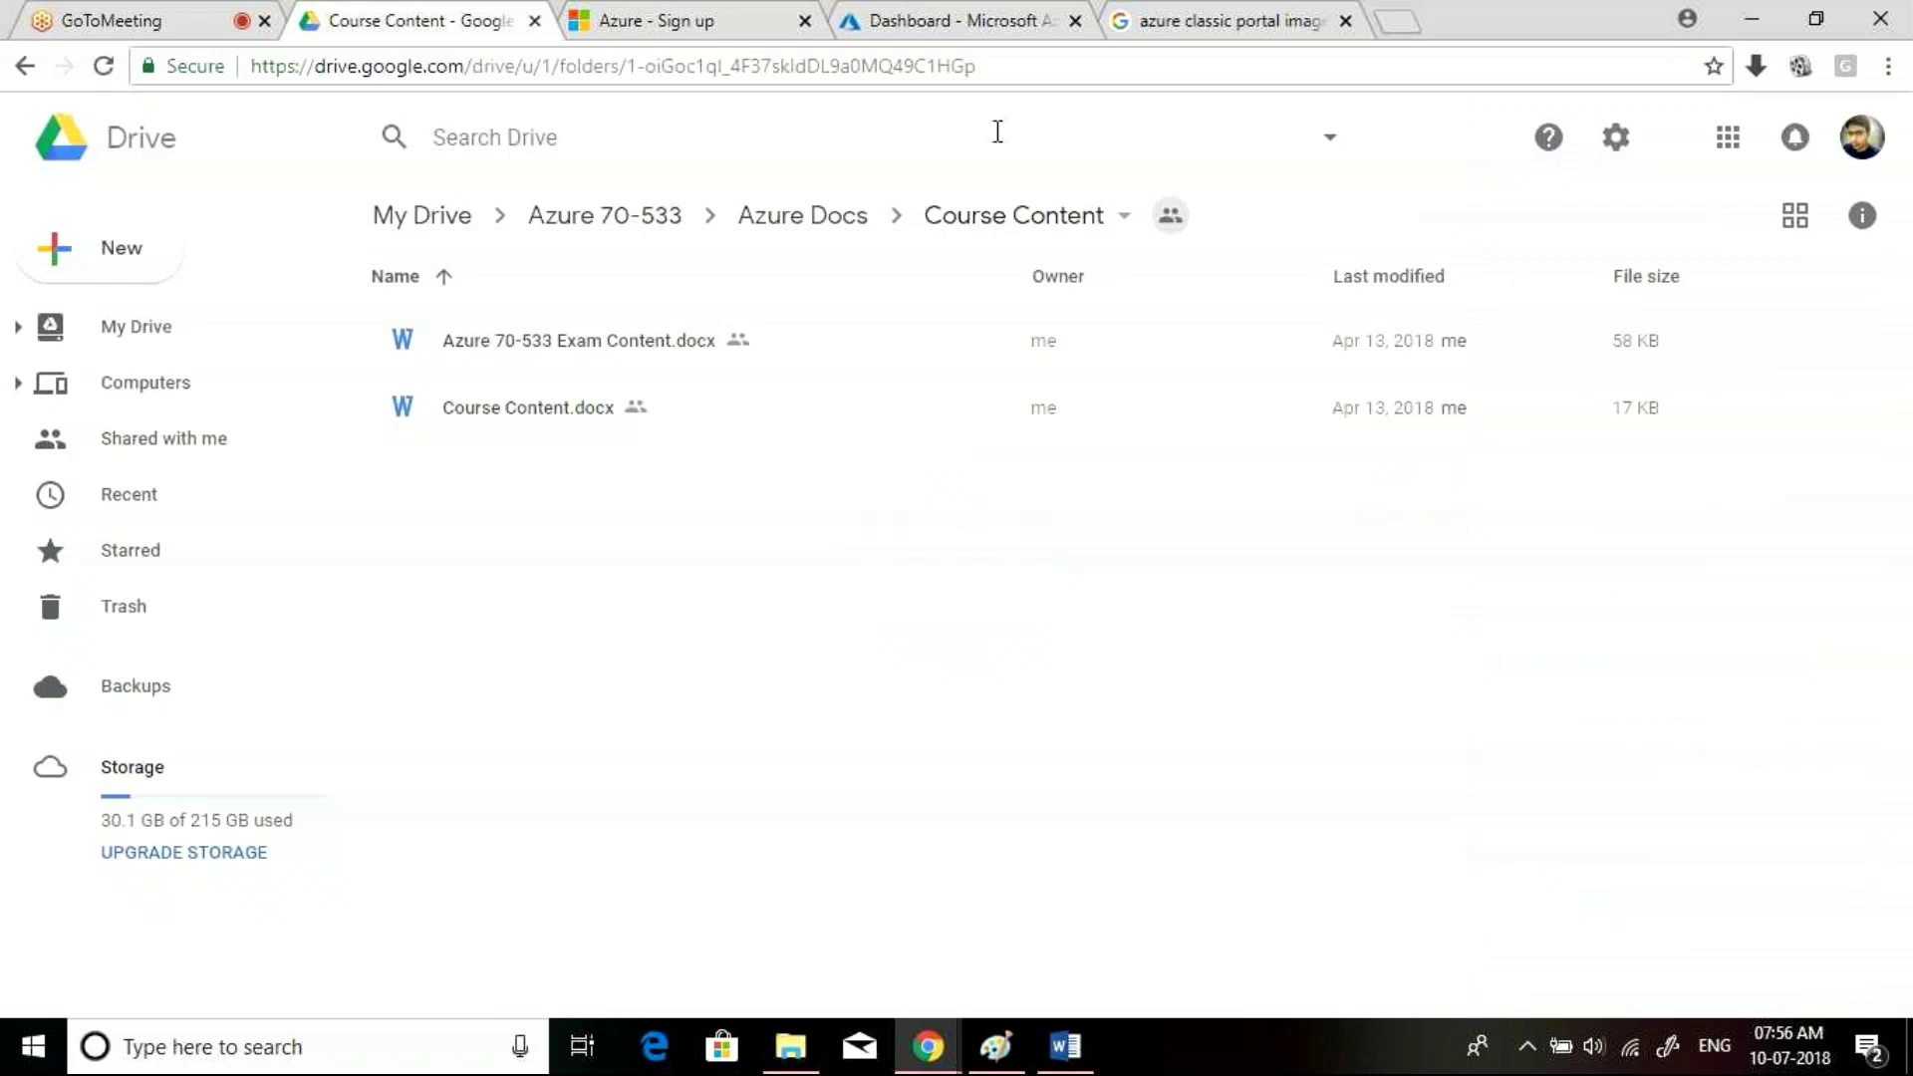
left_click(417, 237)
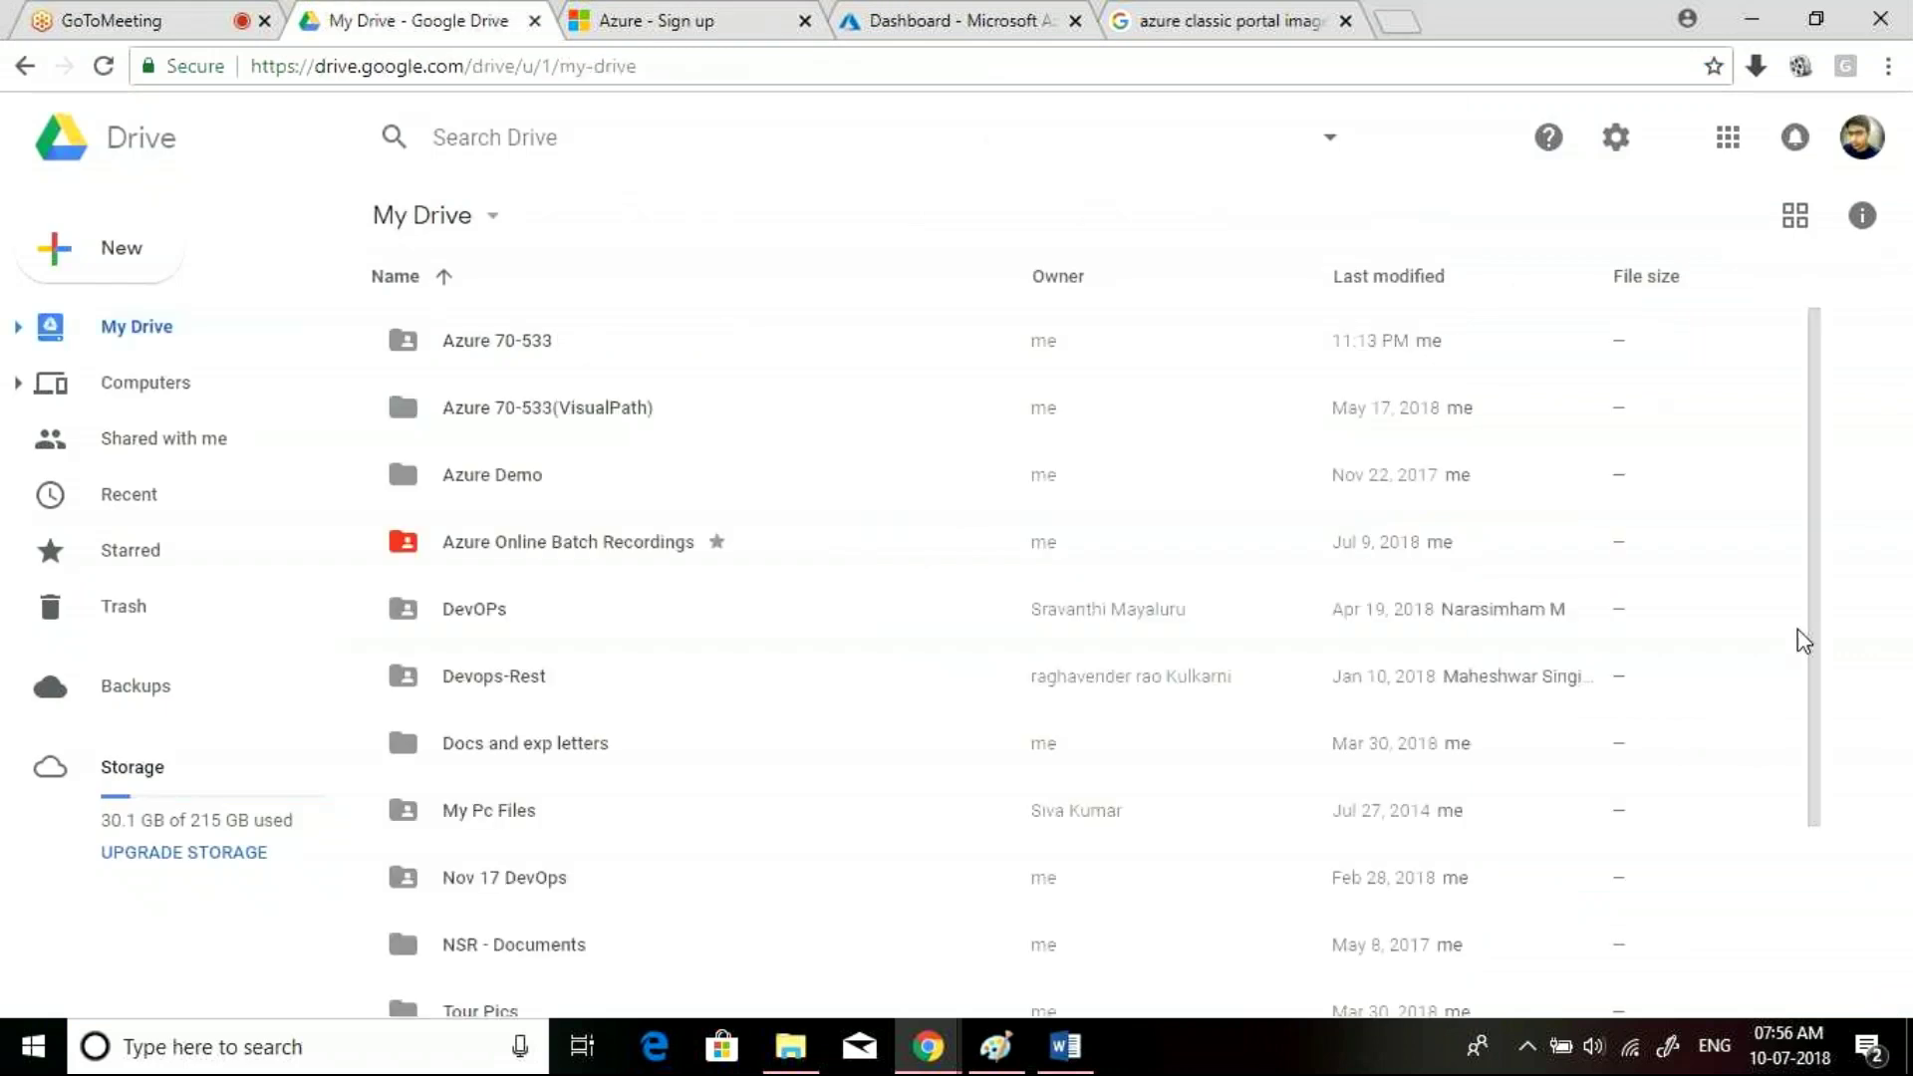
scroll(1828, 686, "down", 3)
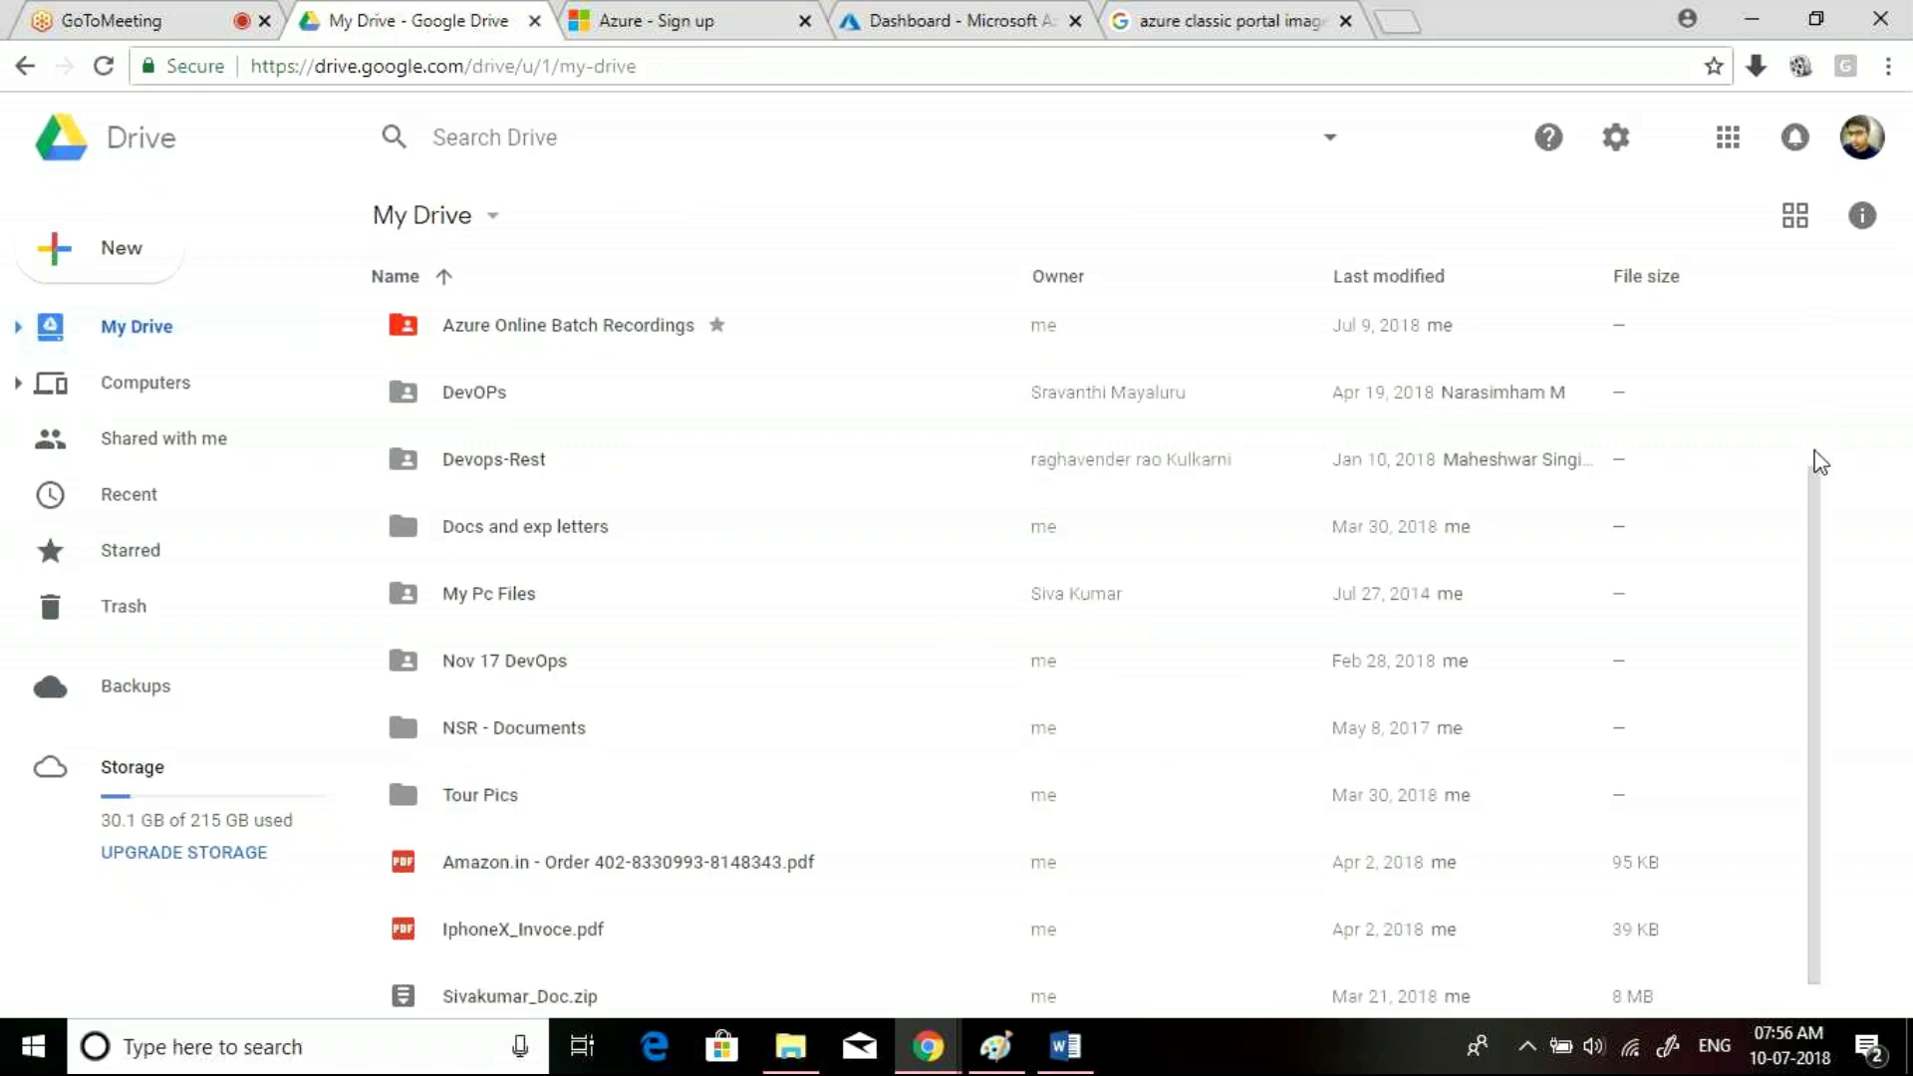
scroll(840, 658, "up", 3)
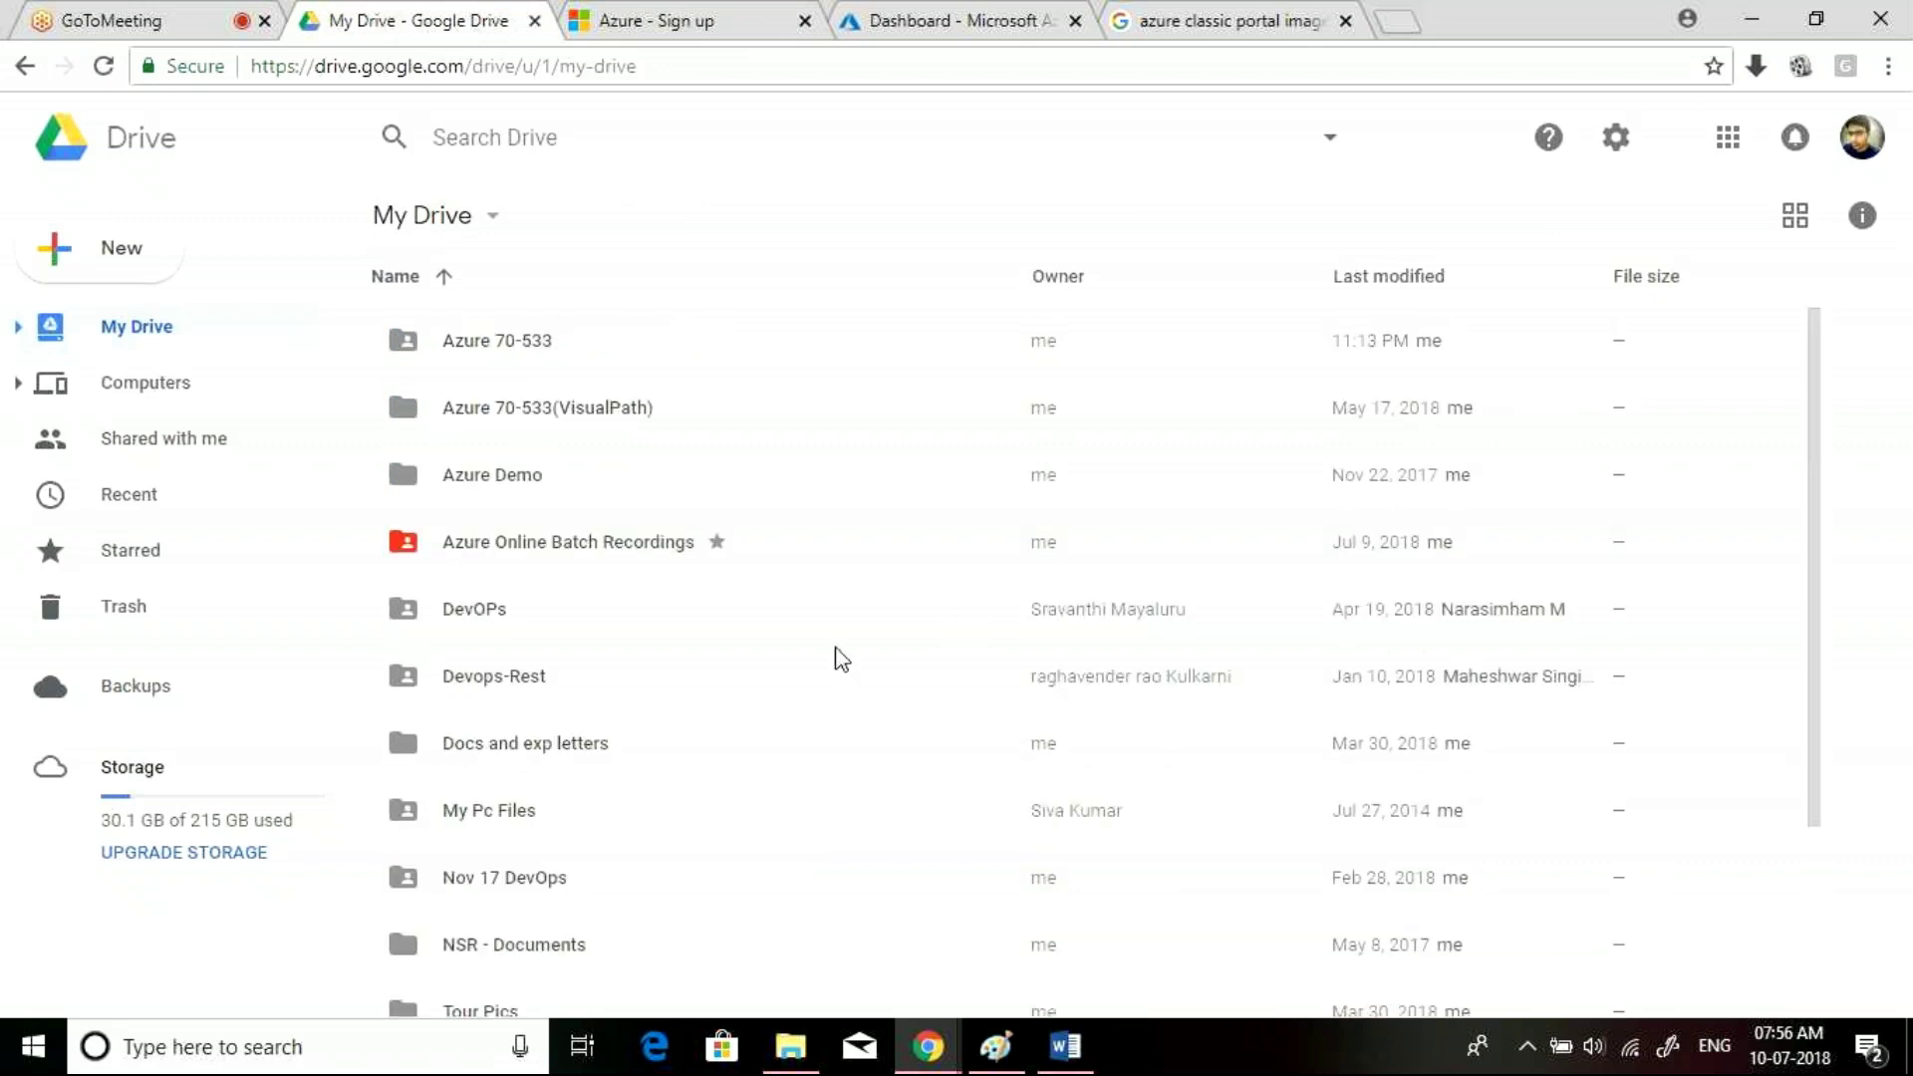
double_click(529, 415)
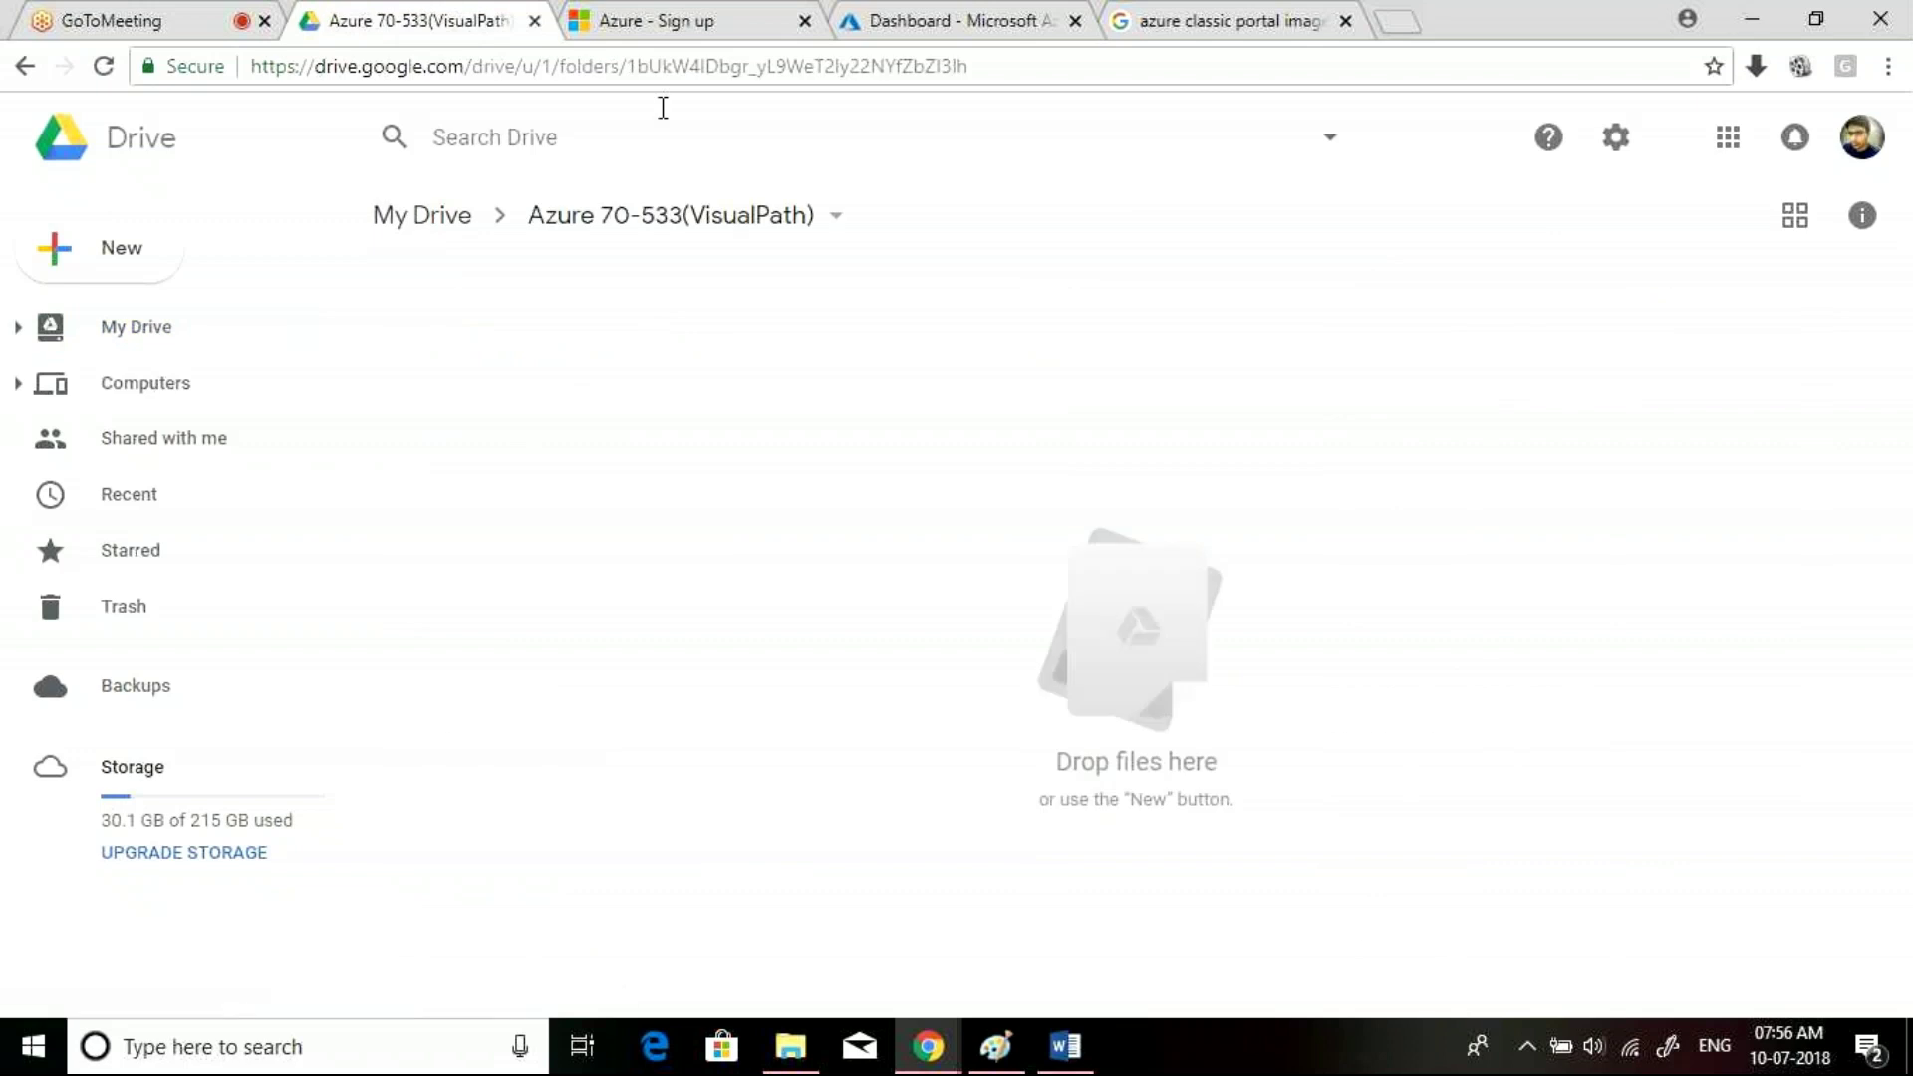
left_click(835, 236)
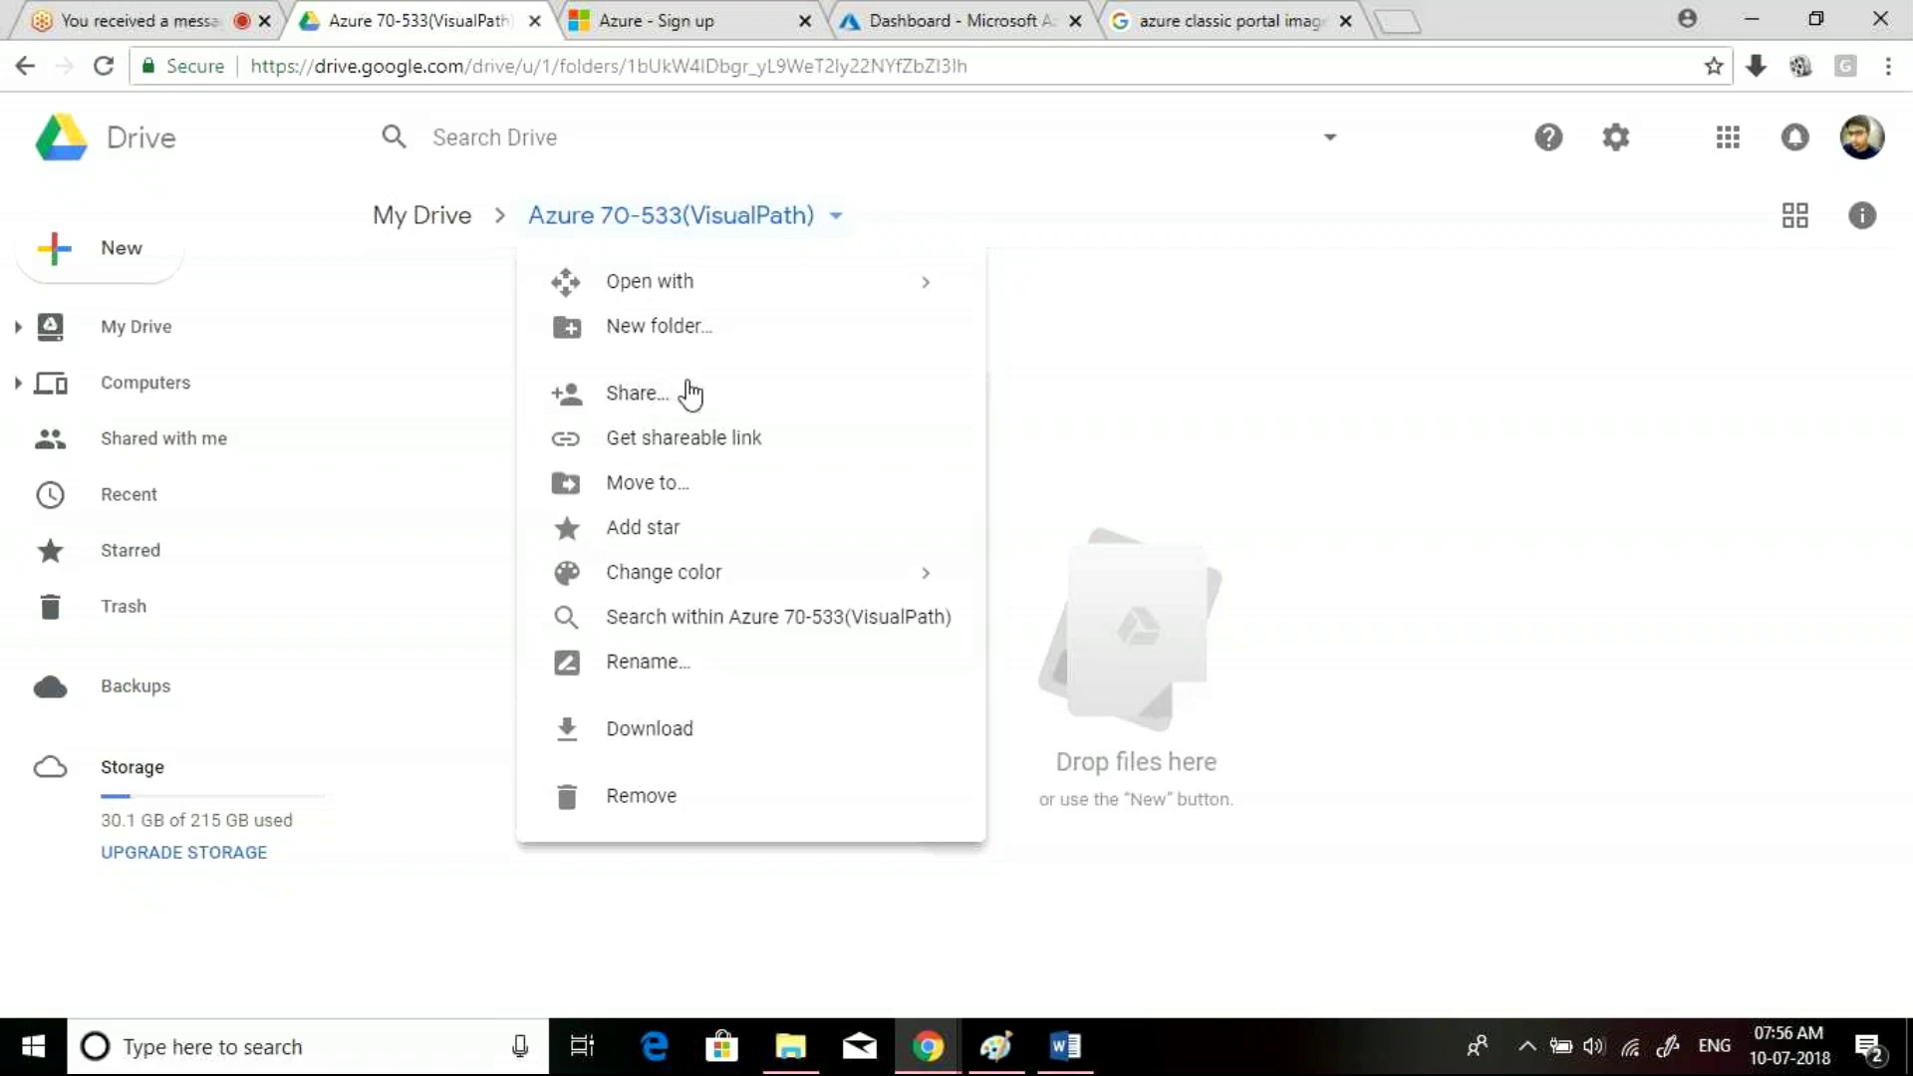
Read the attendees' e-mail addresses and new messages in the GoToMeeting chat, and return to the Google Drive folder
key("ctrl+1")
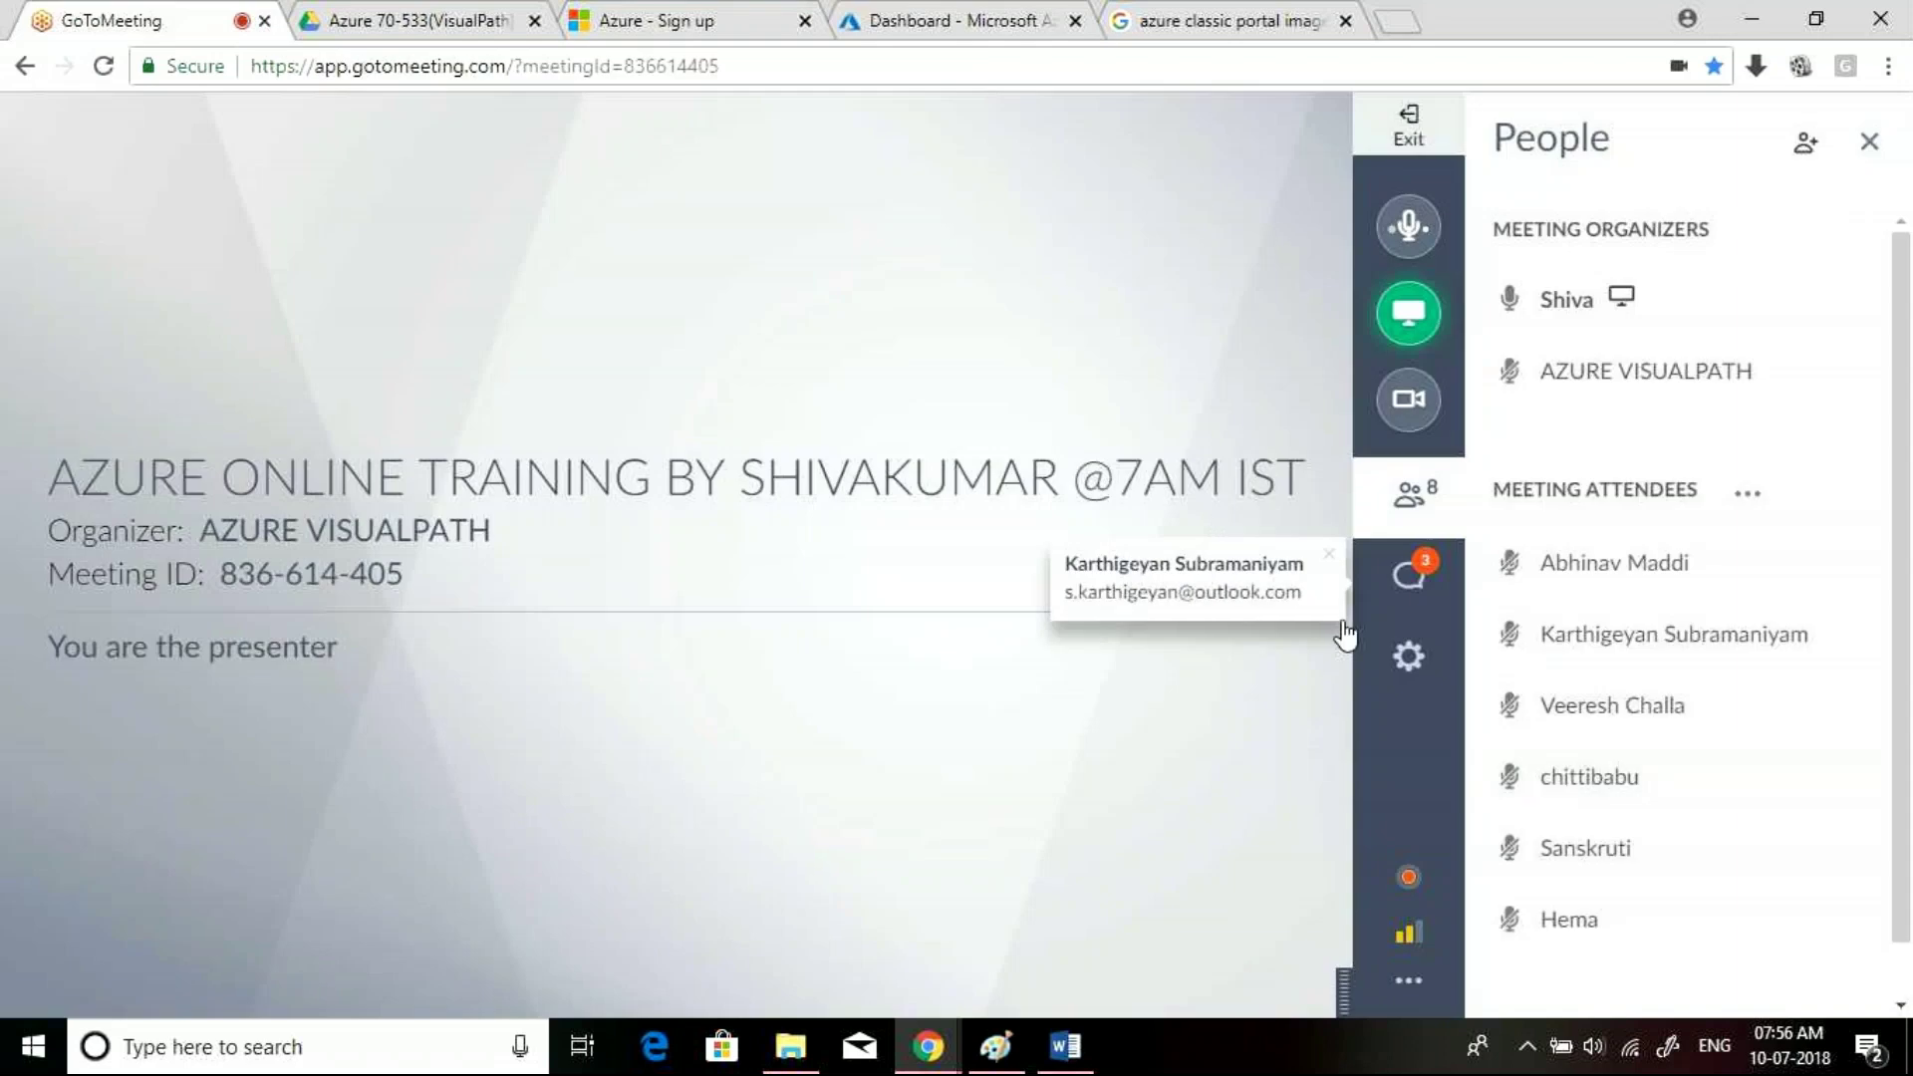
left_click(1408, 575)
scroll(1912, 588, "down", 10)
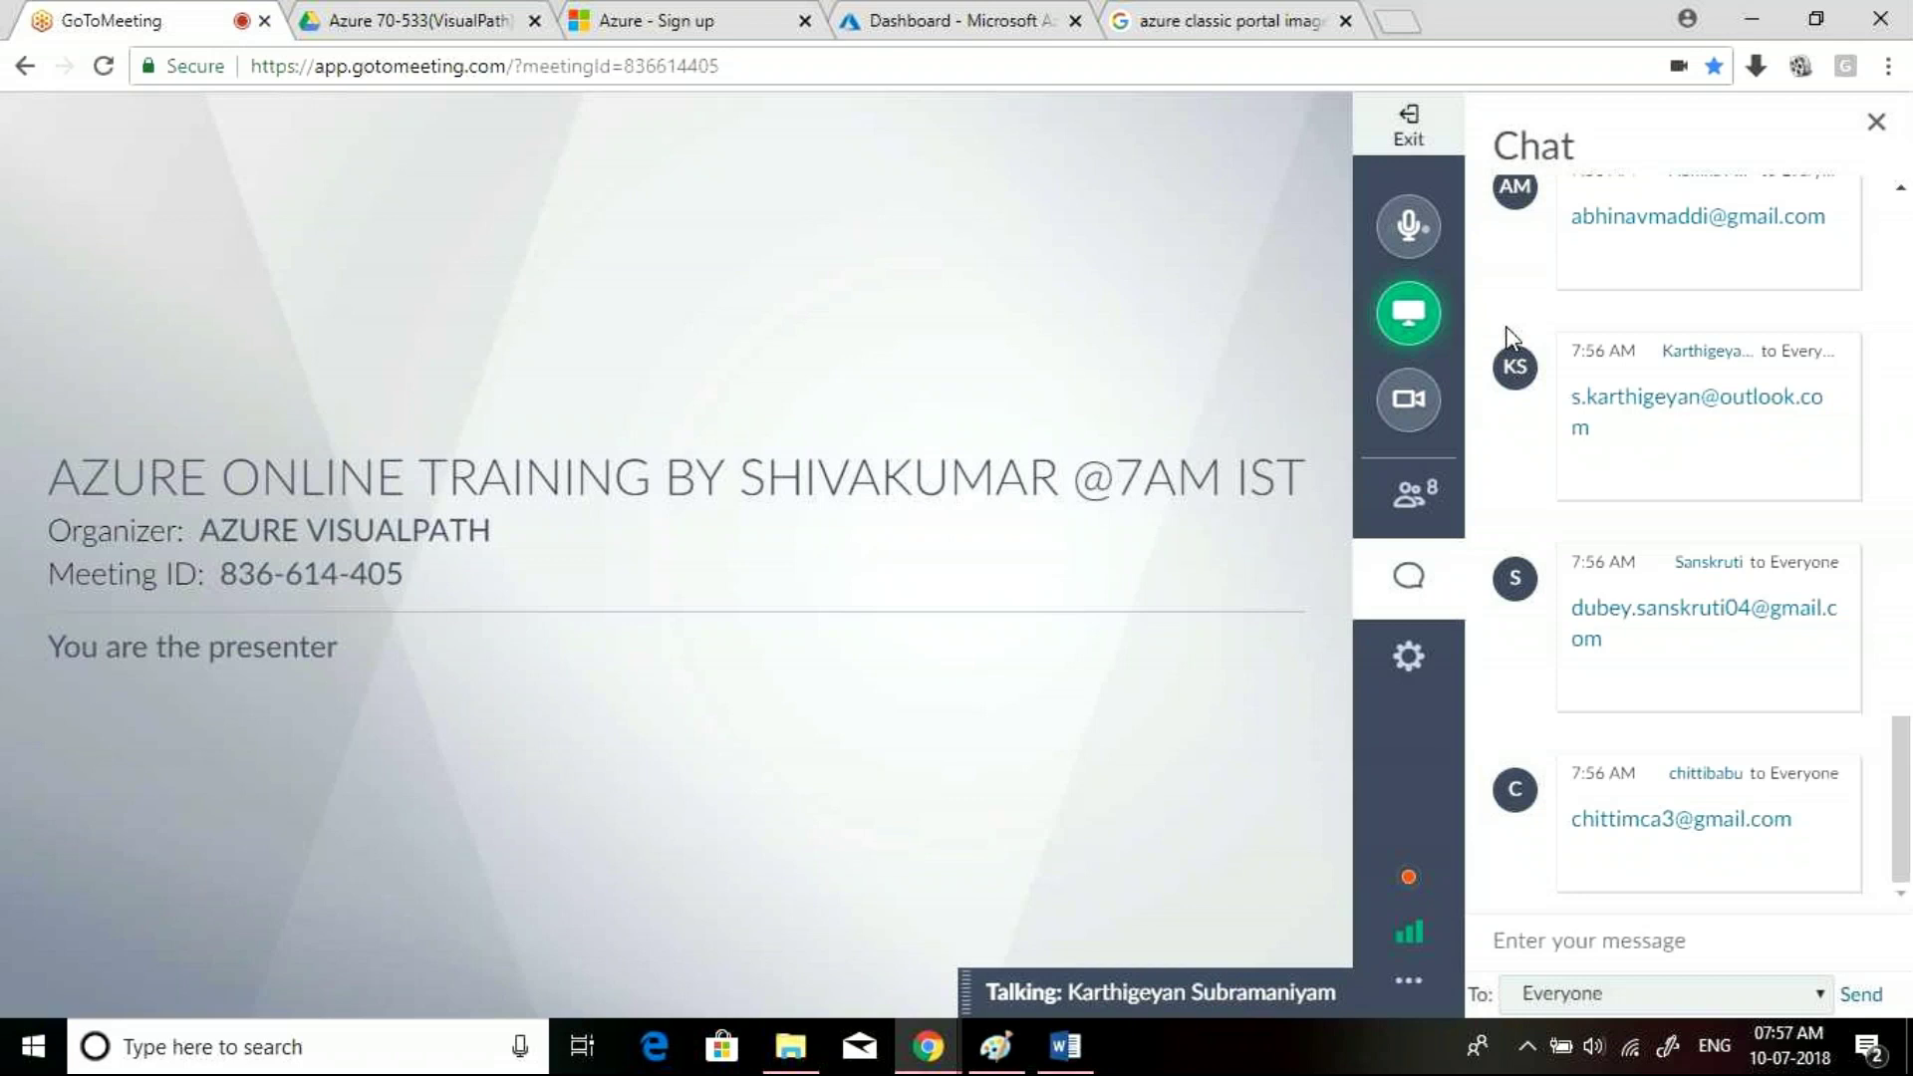
left_click(443, 22)
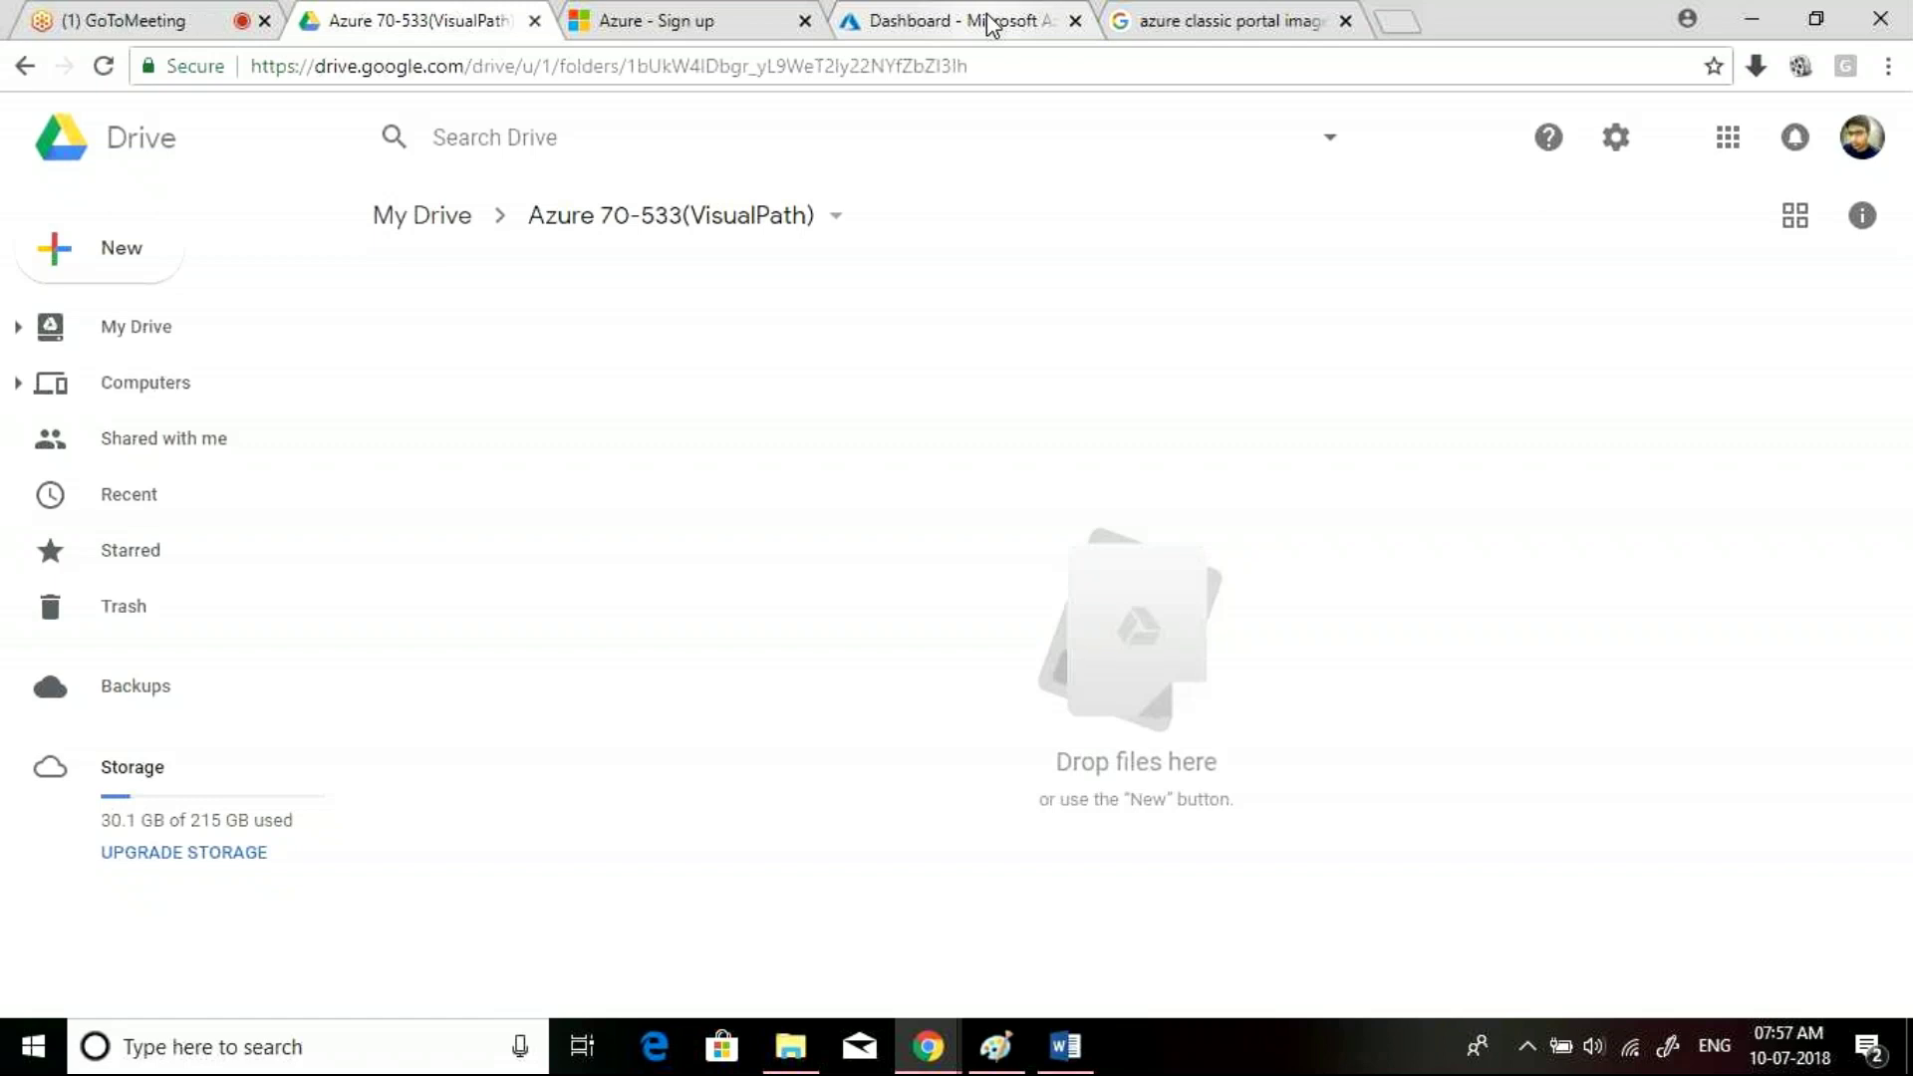
left_click(219, 14)
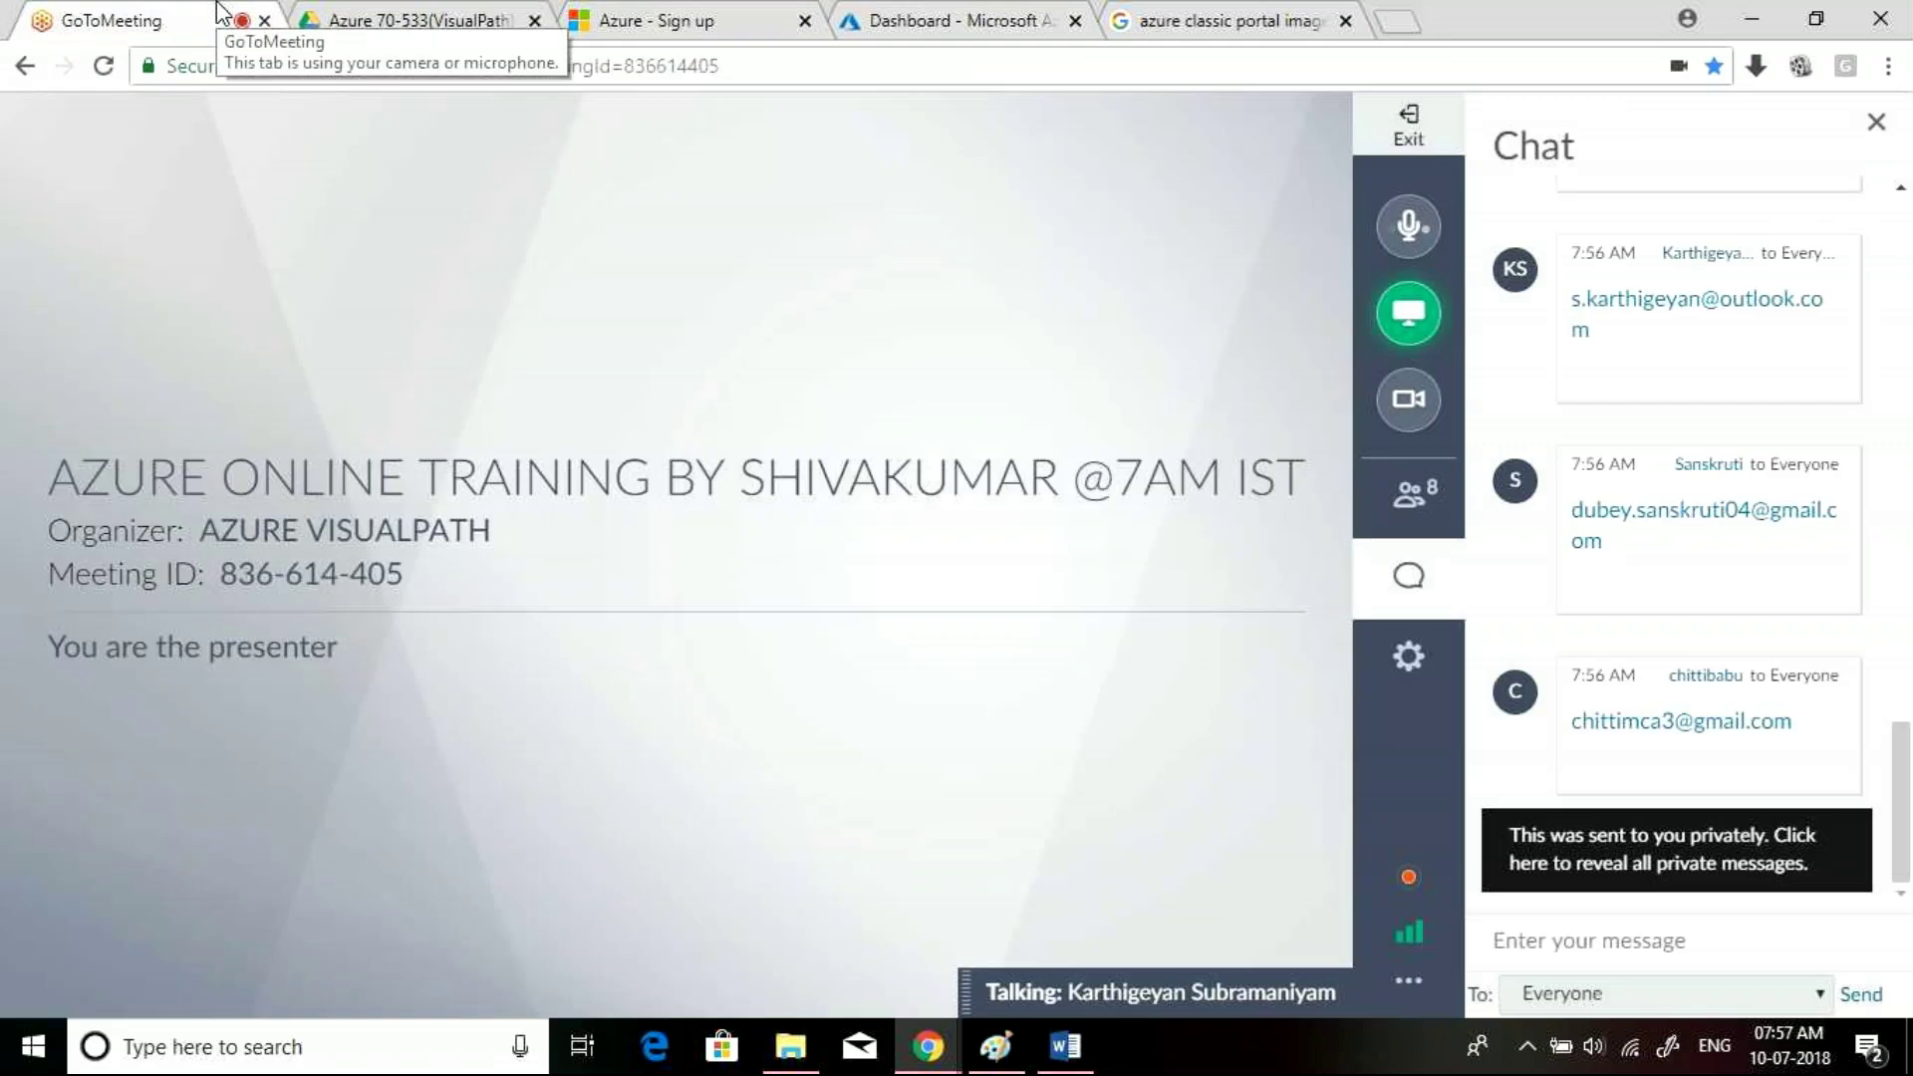
left_click(521, 14)
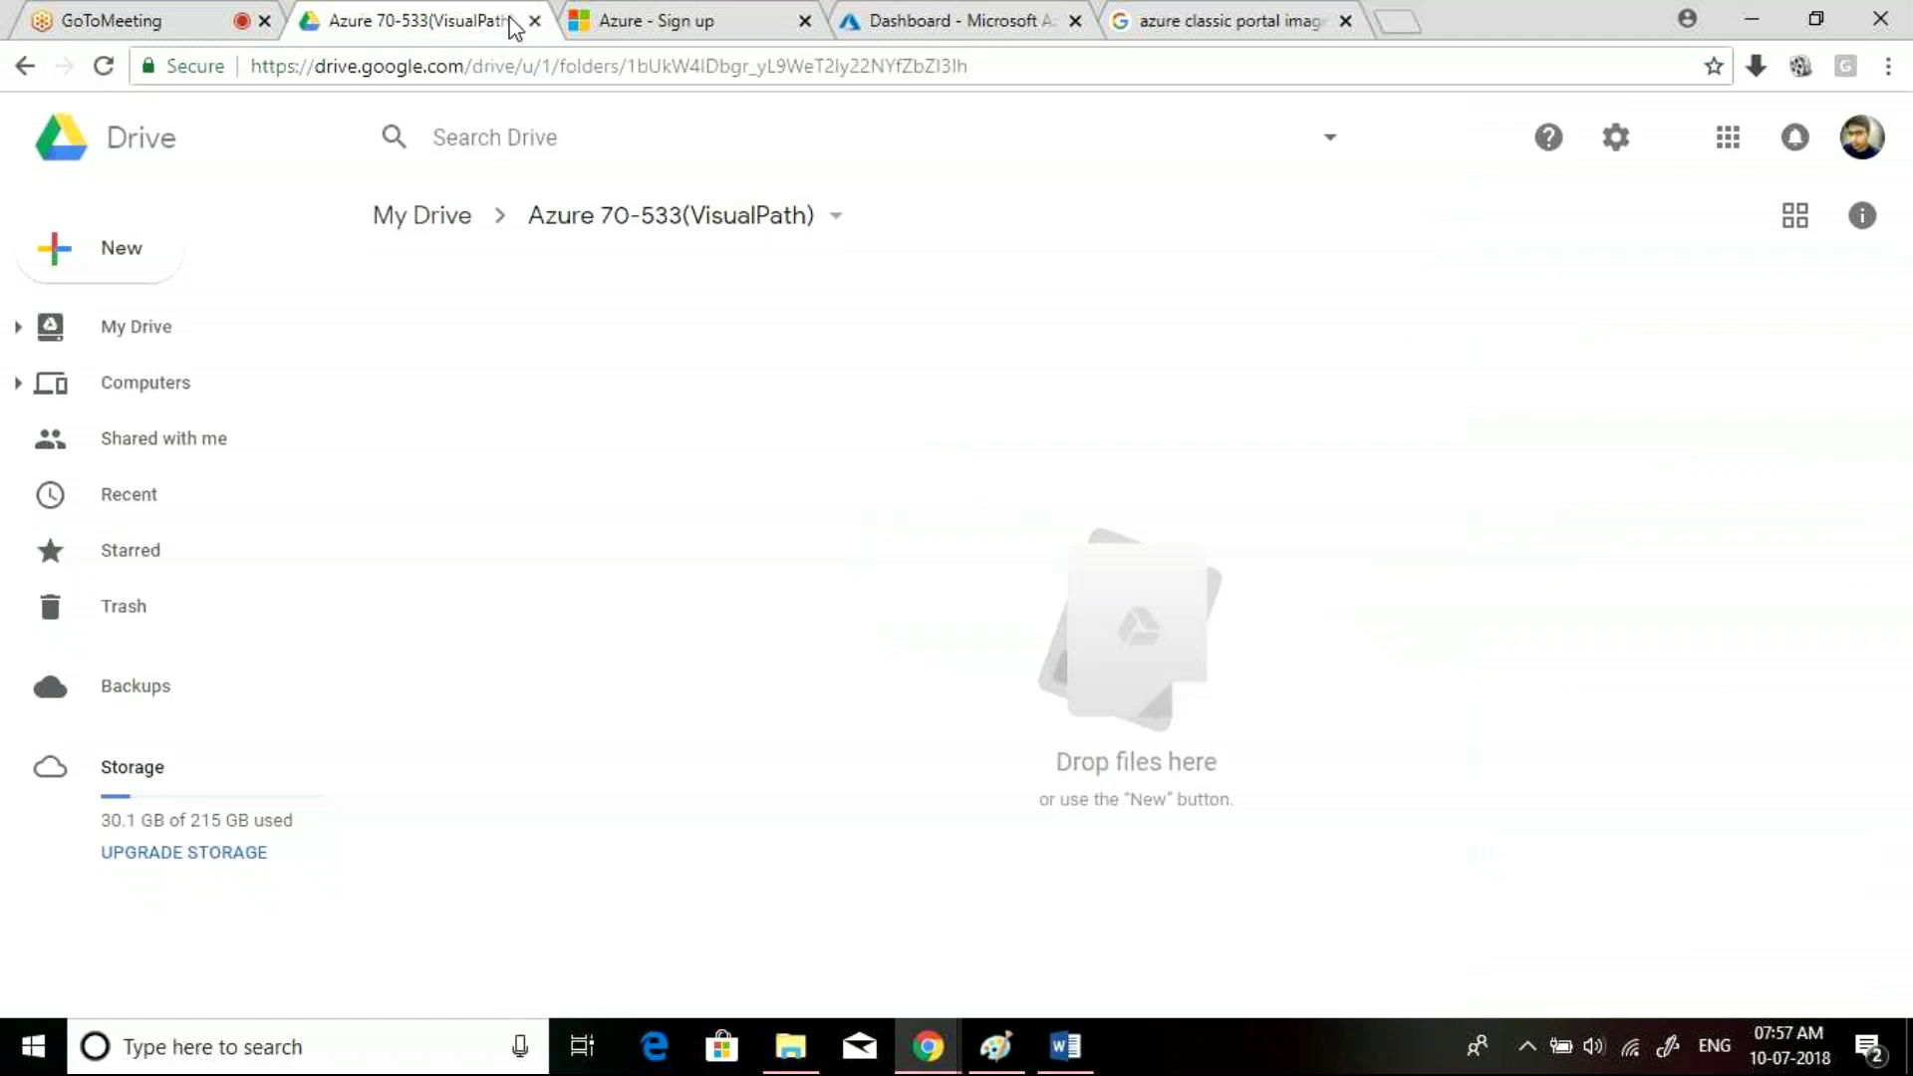
Switch back to the Azure portal dashboard and view the beginning of the favorites list
left_click(867, 14)
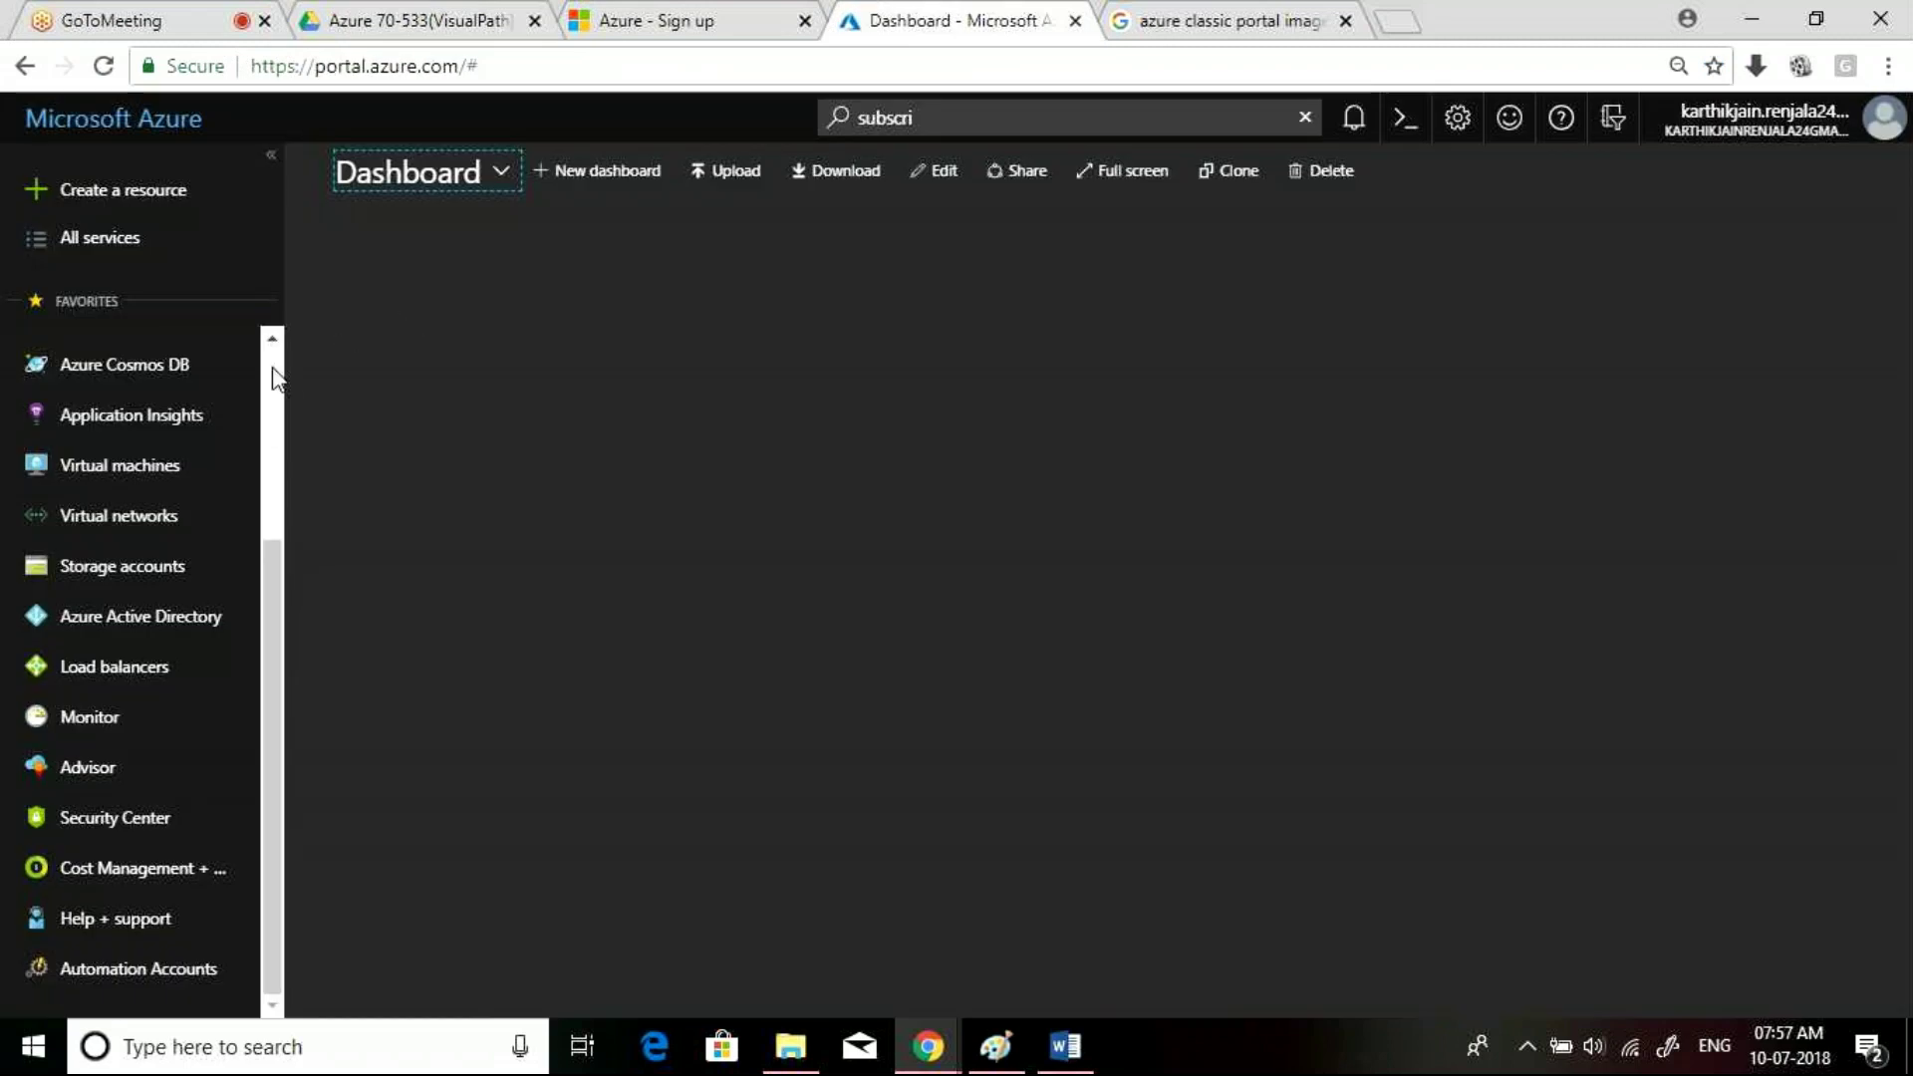
scroll(273, 369, "up", 3)
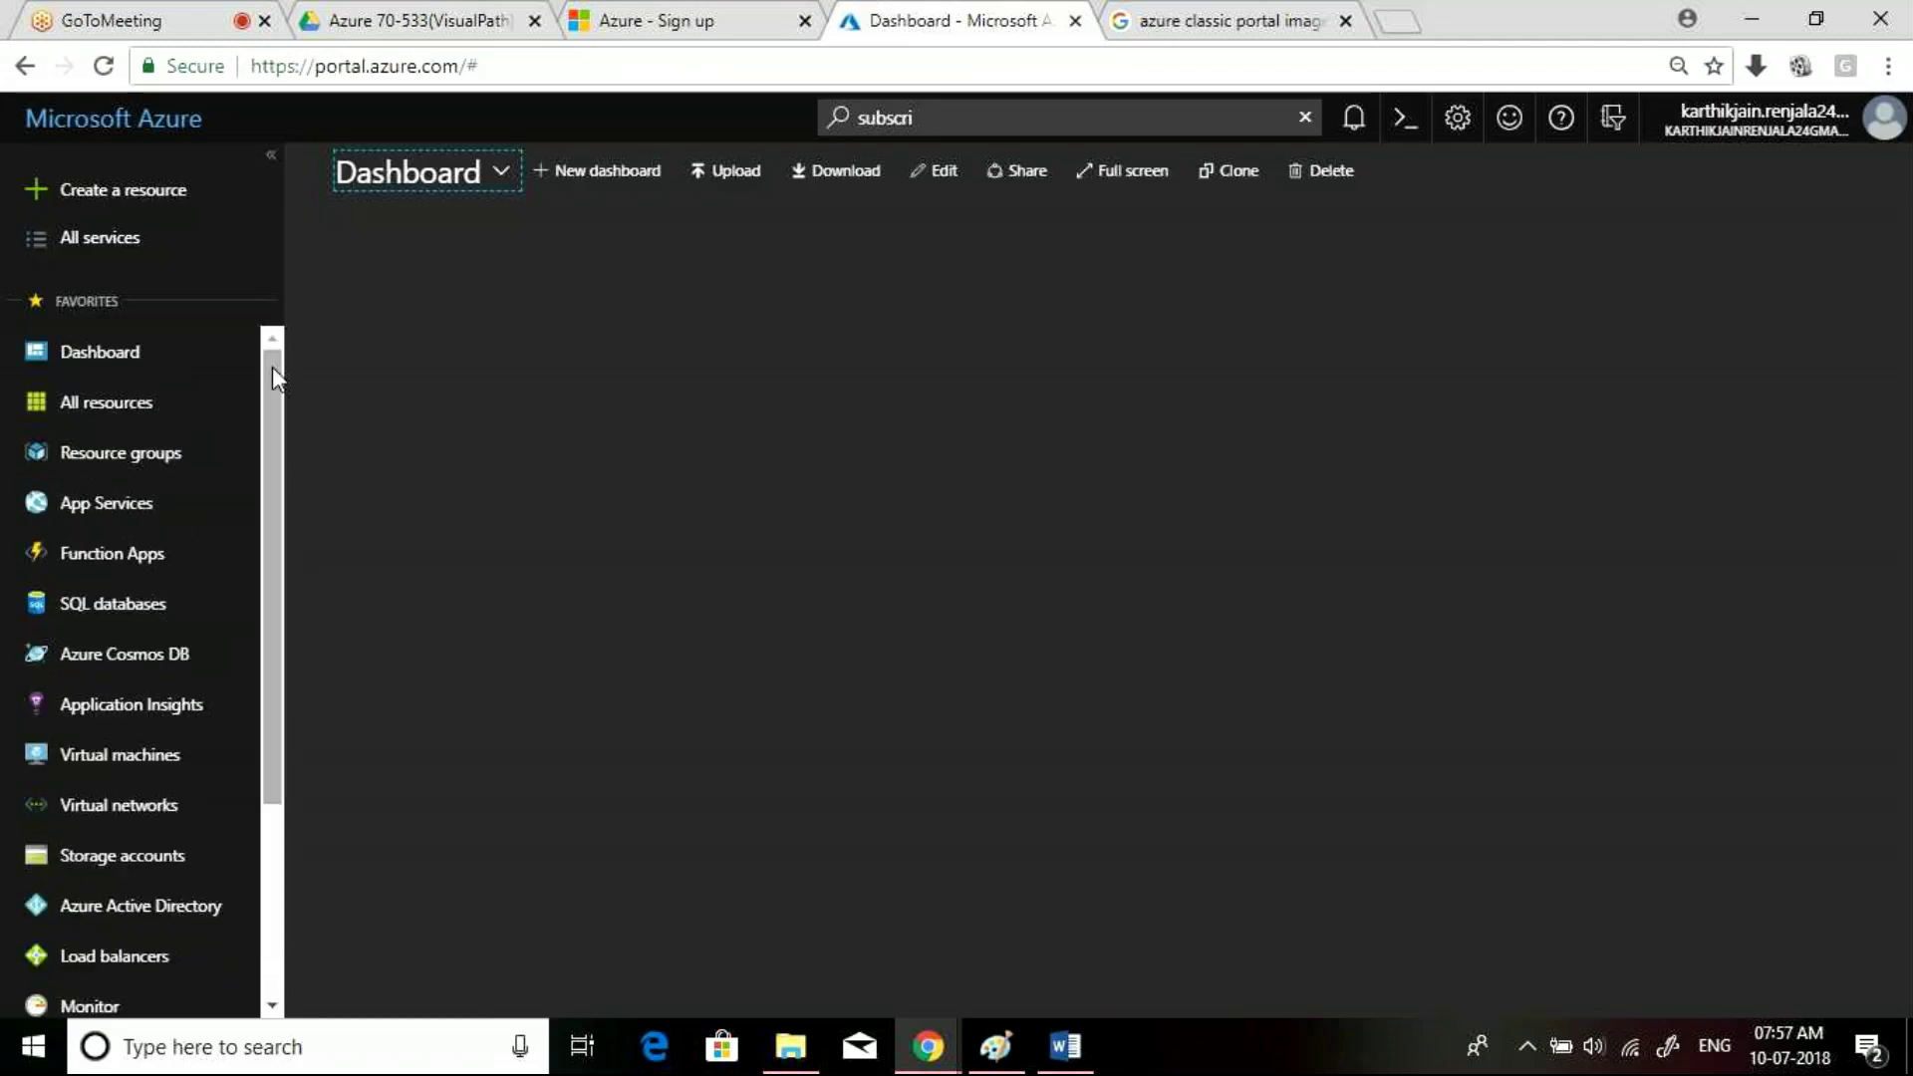